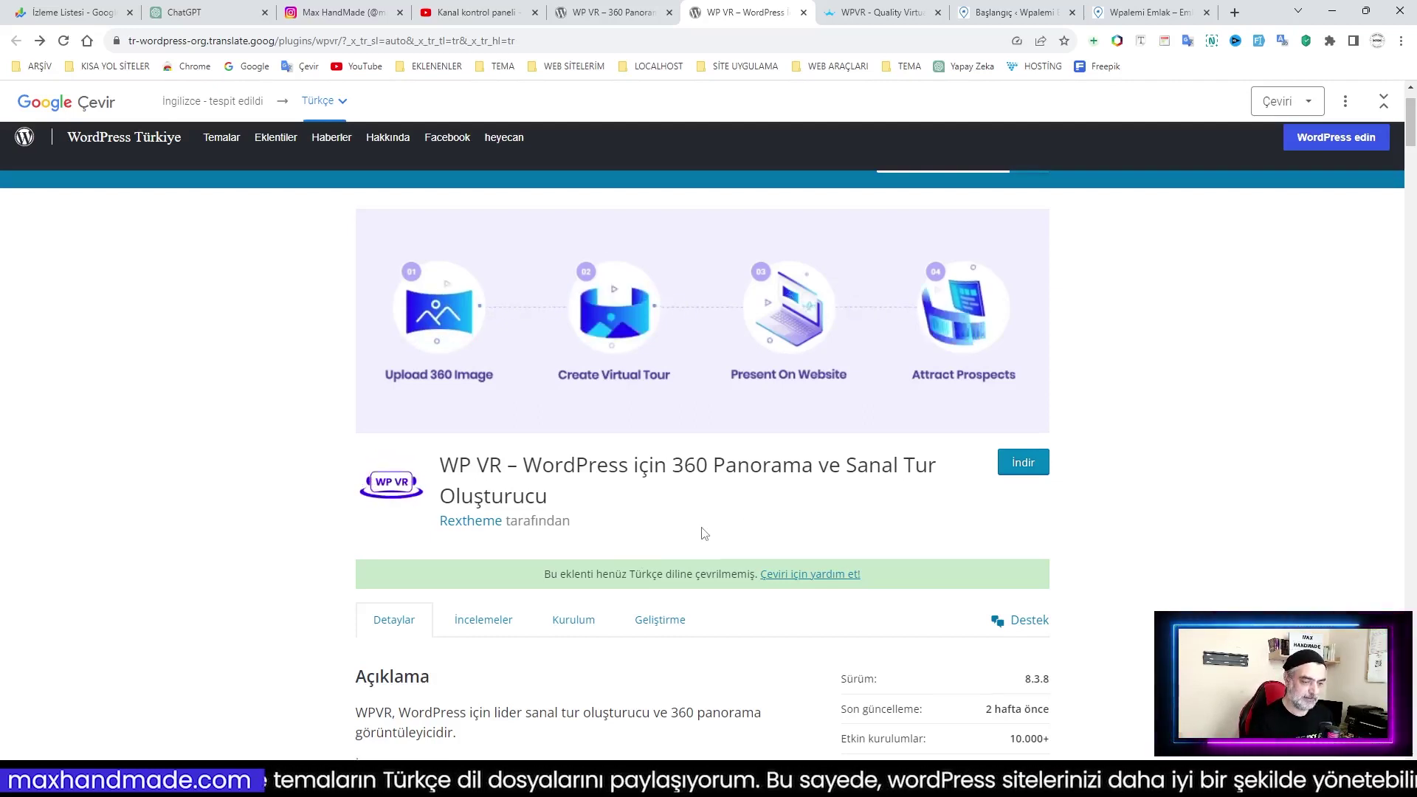
# Read through the WP VR plugin page's description, from the introduction to the section on interactive hotspots
pyautogui.scroll(-3, 703, 533)
pyautogui.scroll(-2, 704, 533)
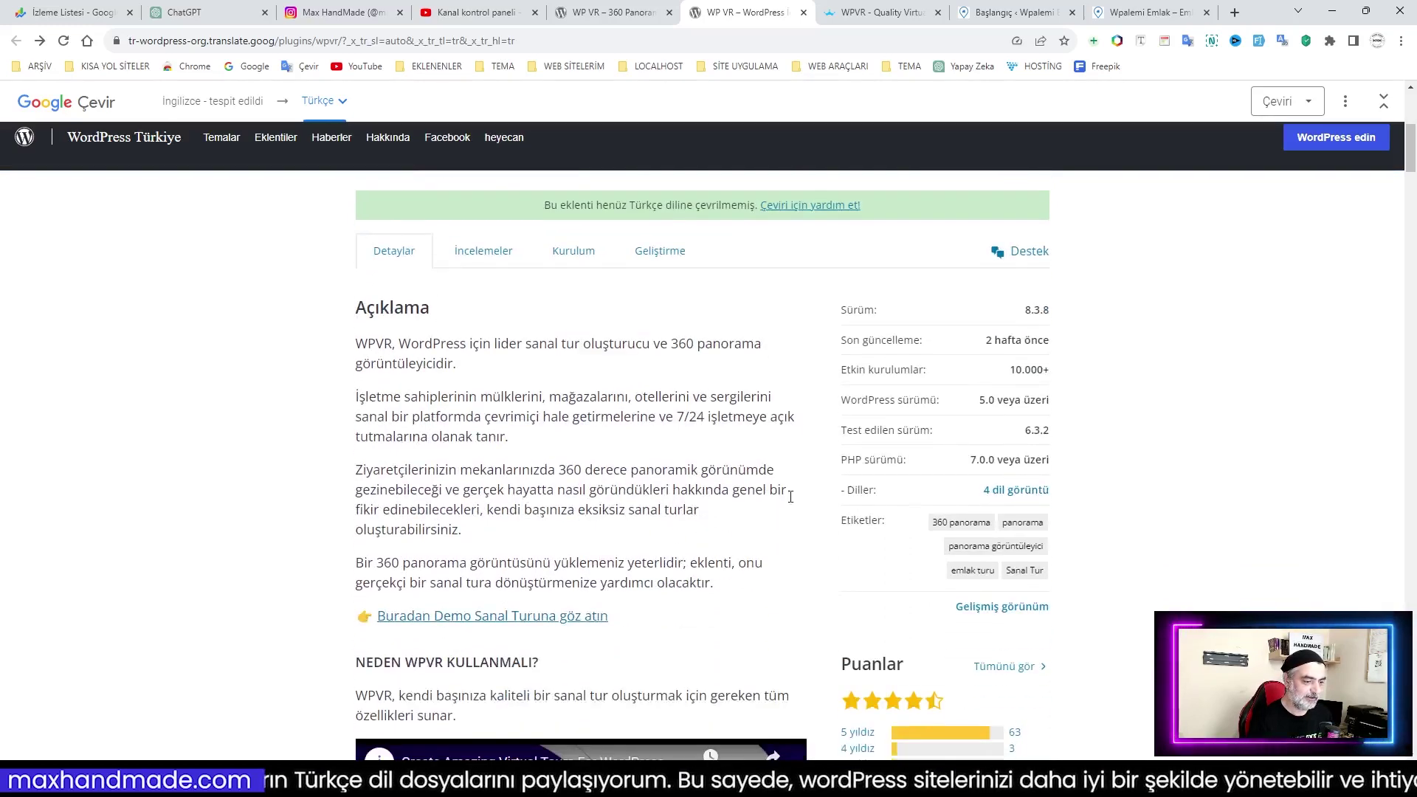
pyautogui.scroll(-5, 595, 470)
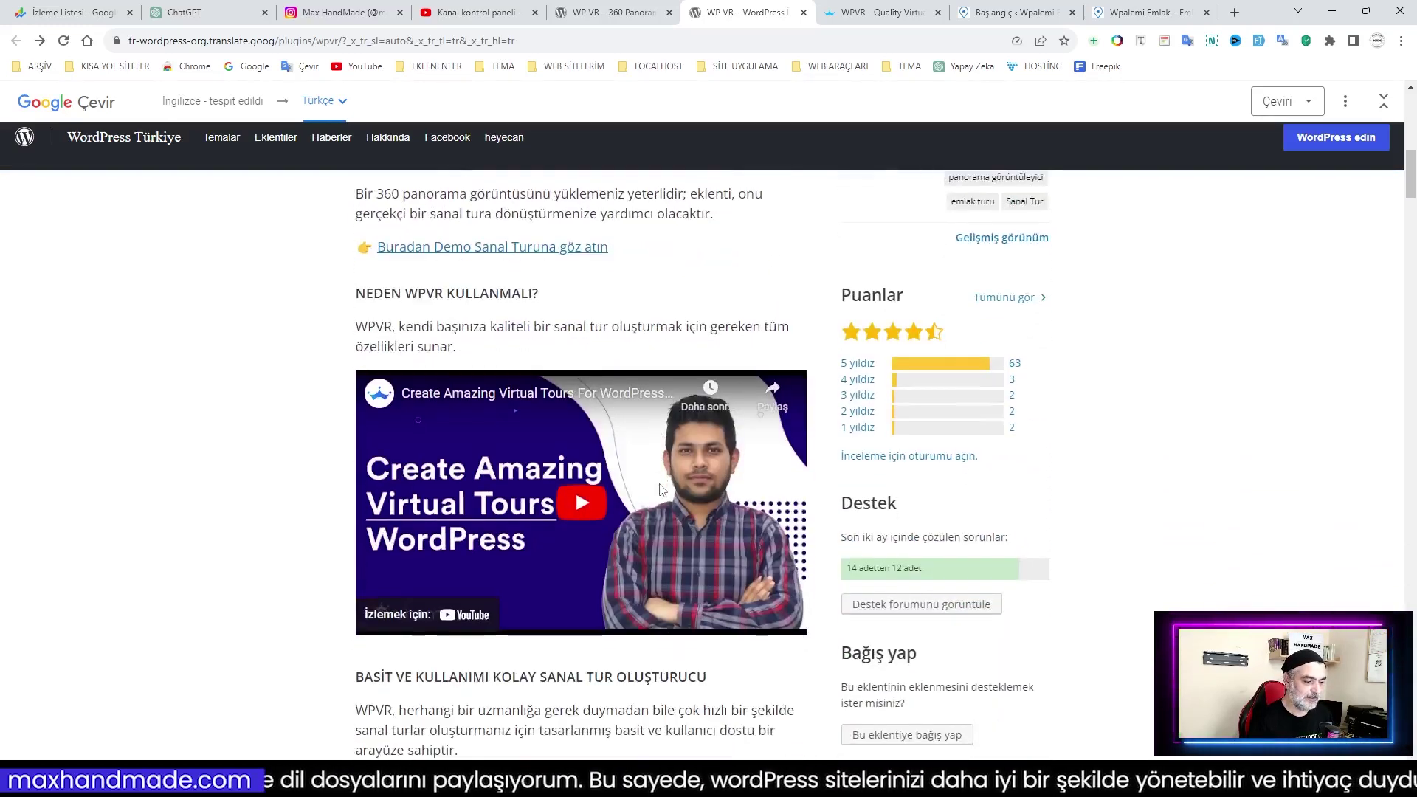
pyautogui.scroll(-1, 694, 554)
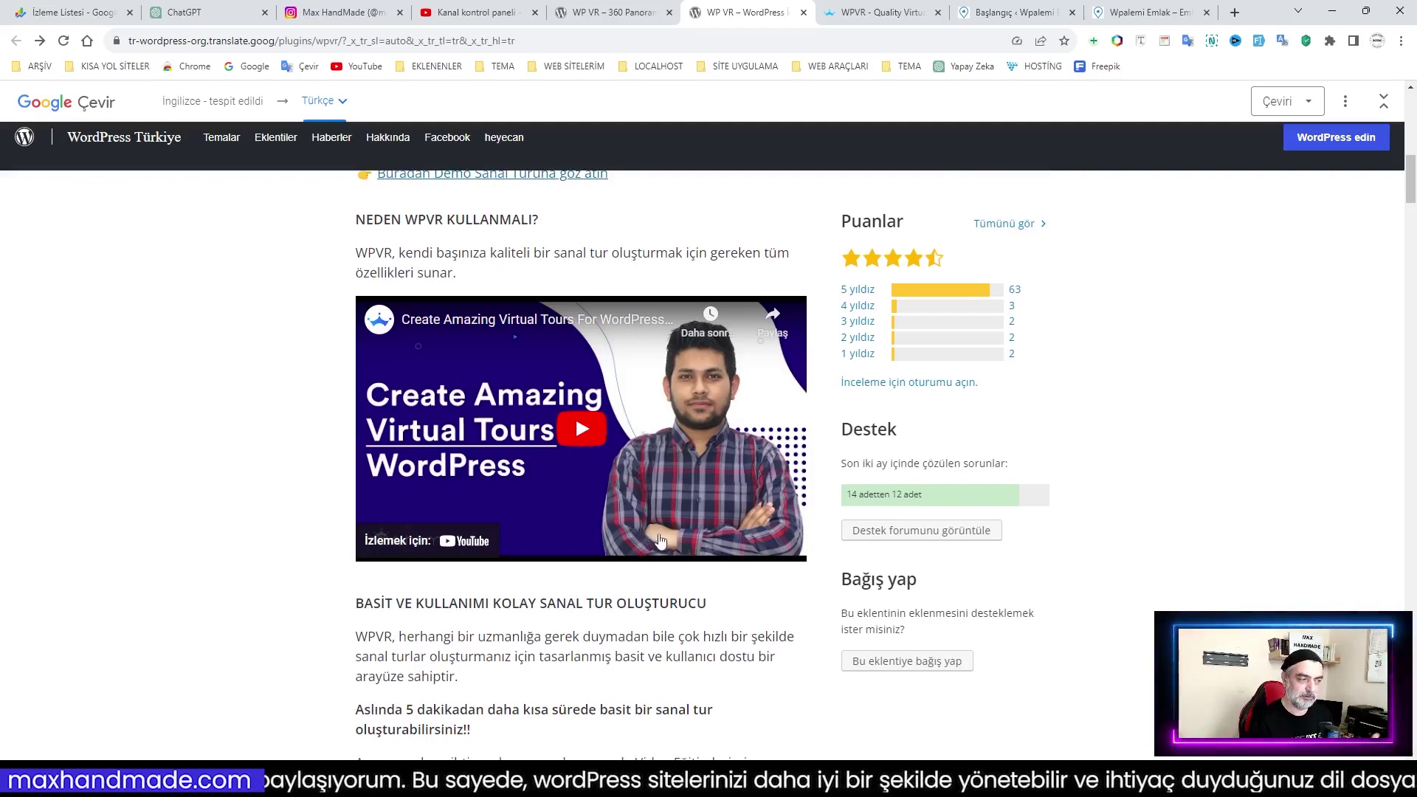
pyautogui.scroll(-5, 659, 541)
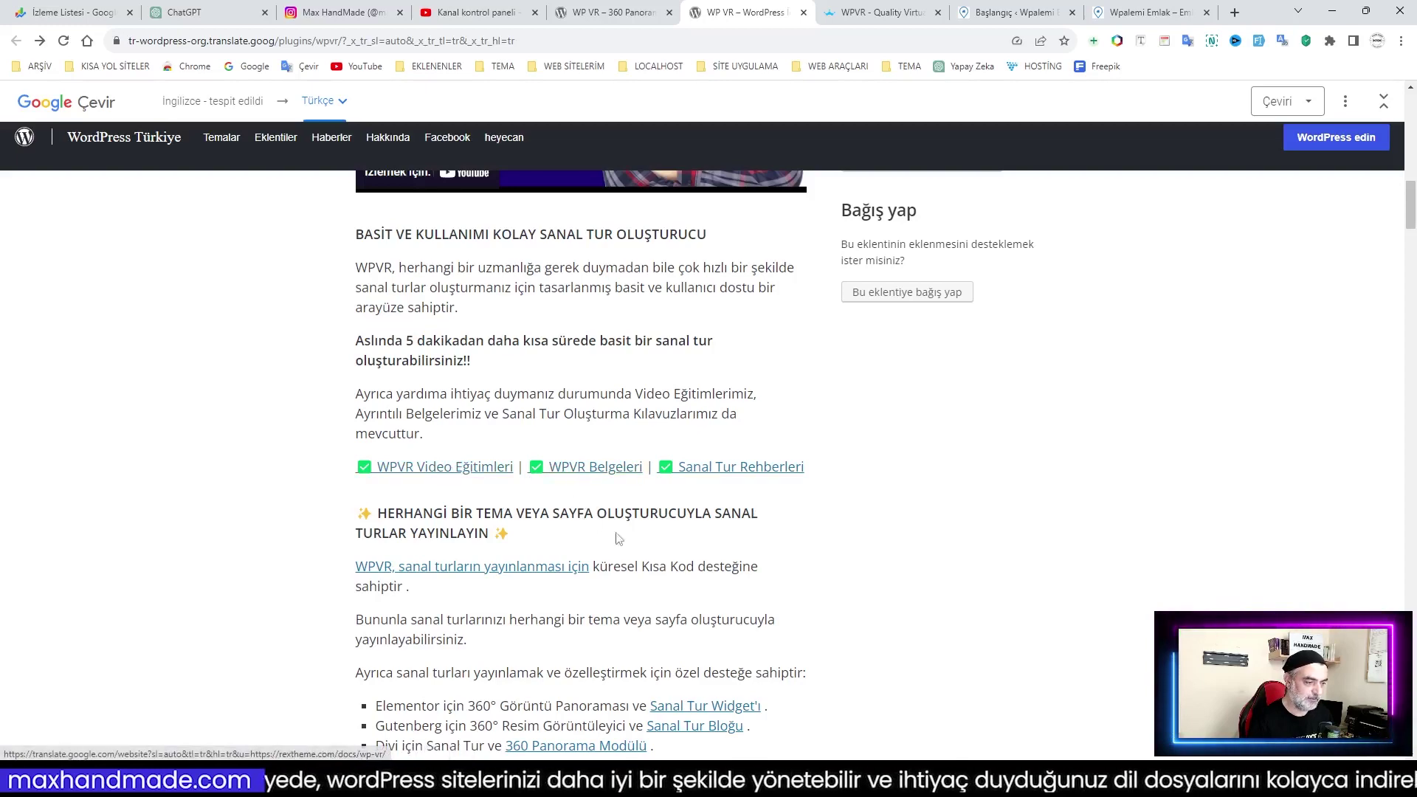
pyautogui.scroll(-5, 628, 517)
pyautogui.scroll(-8, 676, 535)
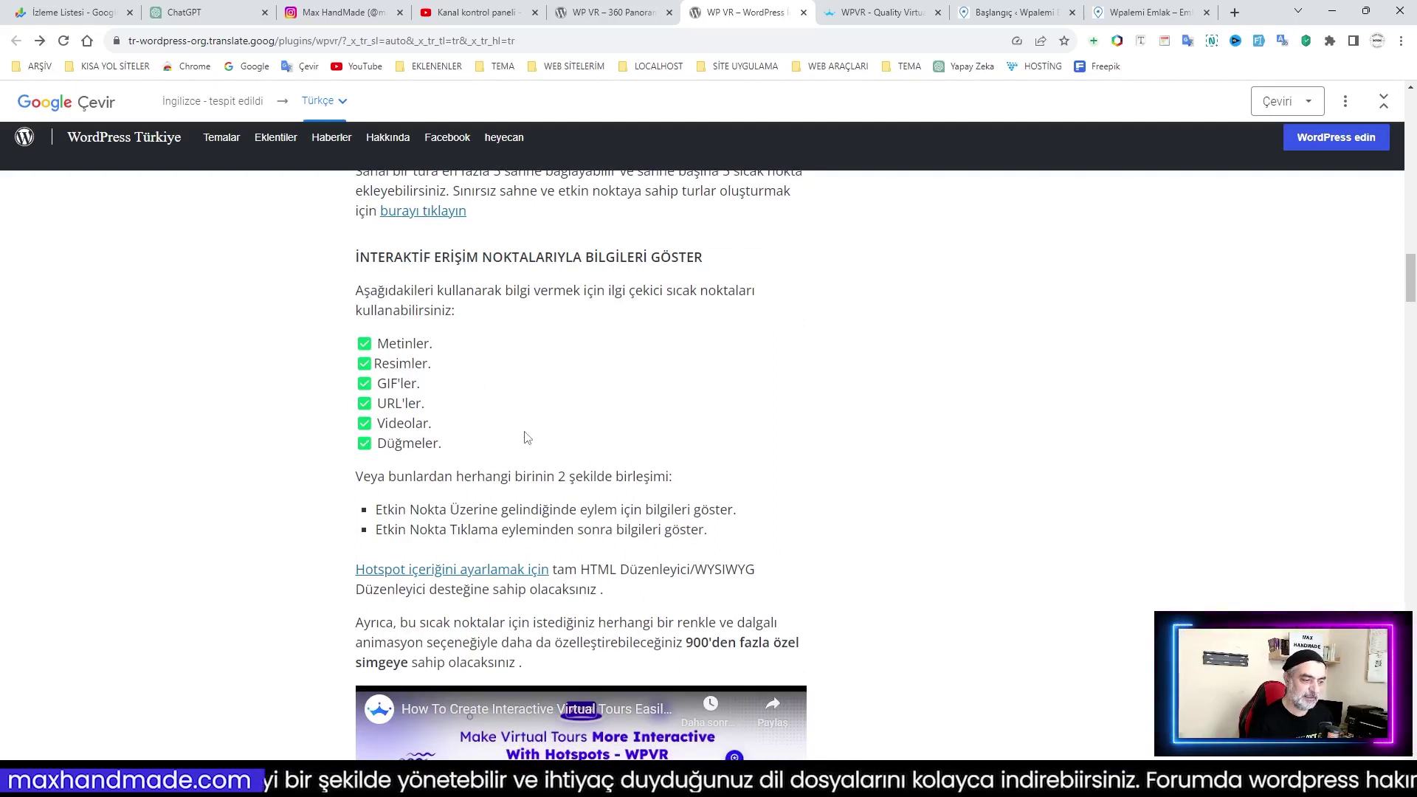
pyautogui.scroll(-3, 528, 437)
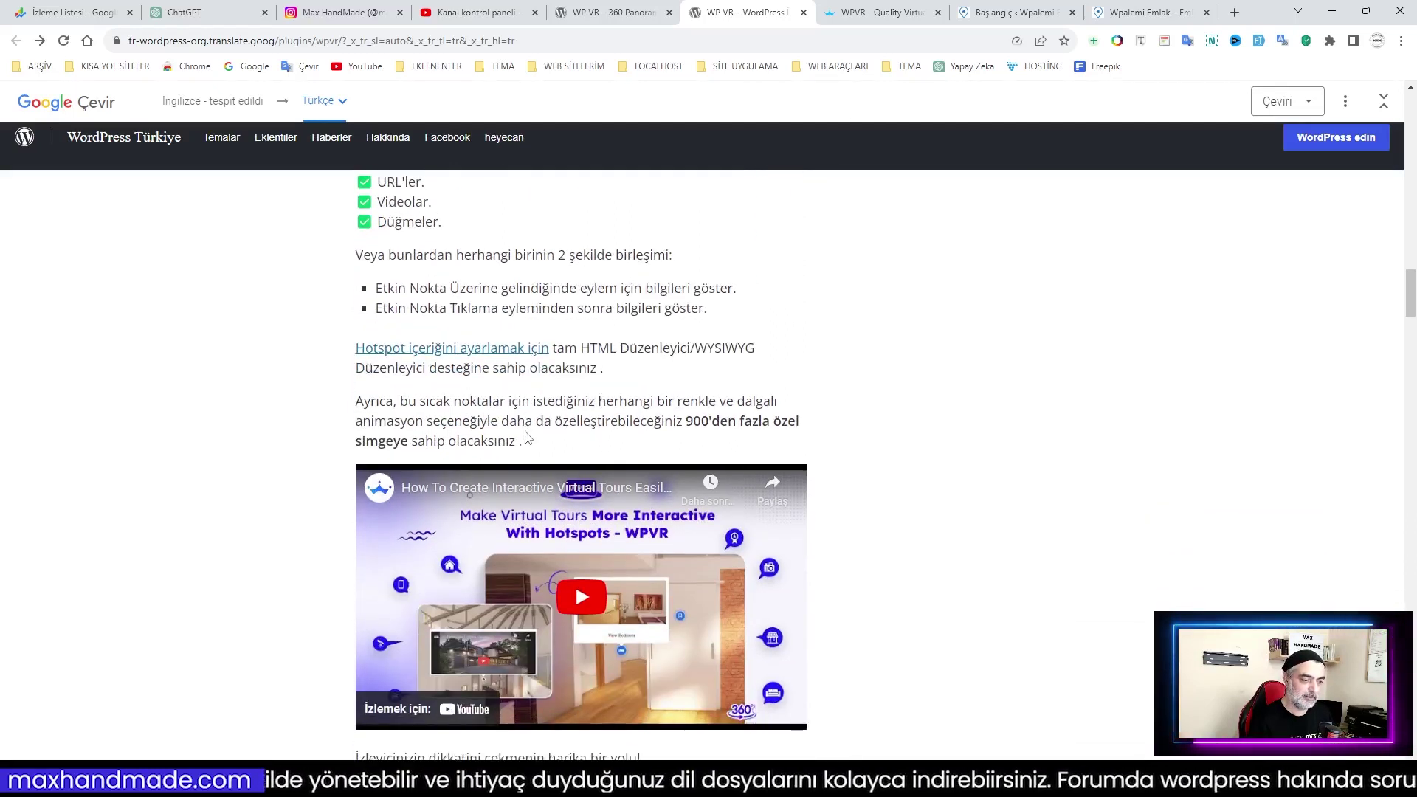
pyautogui.scroll(2, 541, 444)
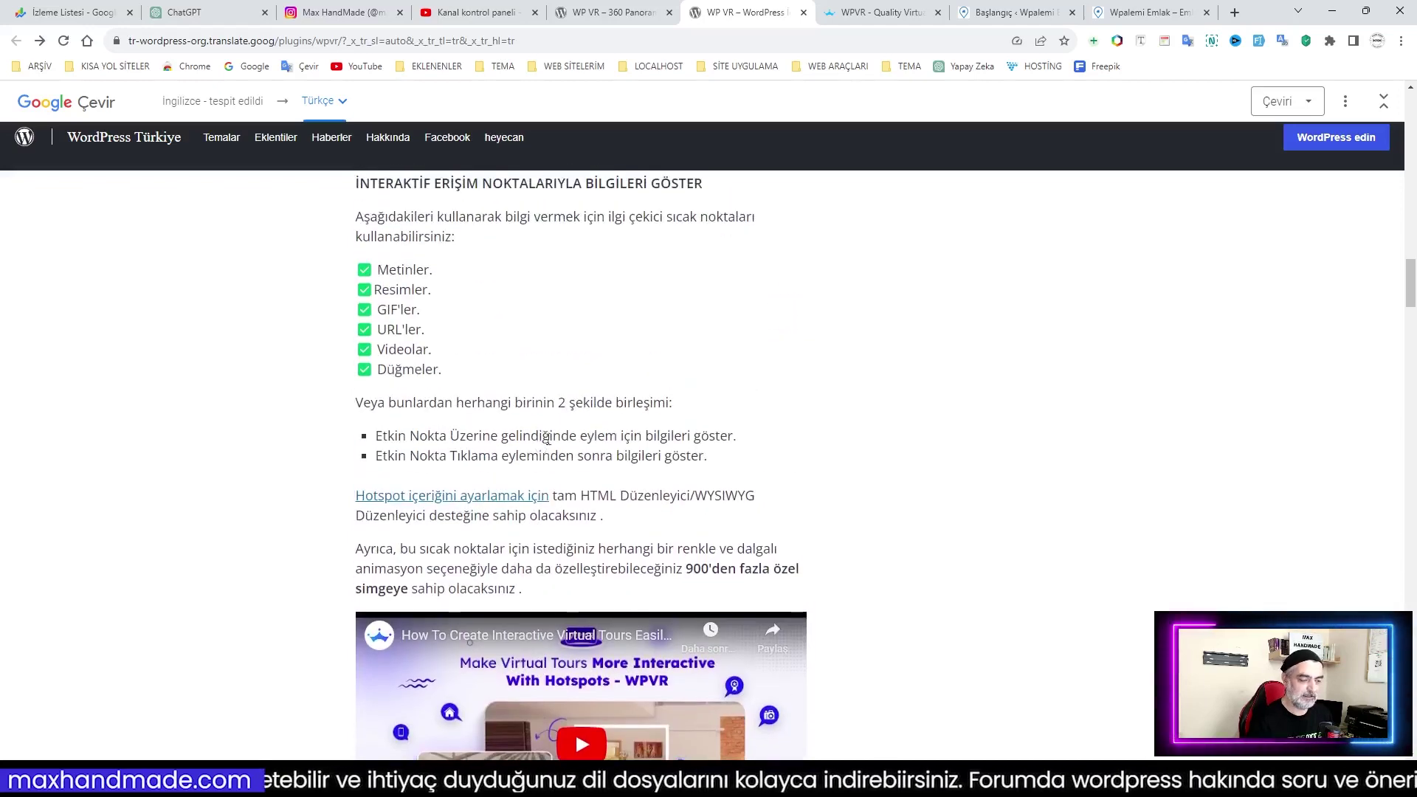
pyautogui.moveTo(543, 441)
pyautogui.scroll(-5, 902, 588)
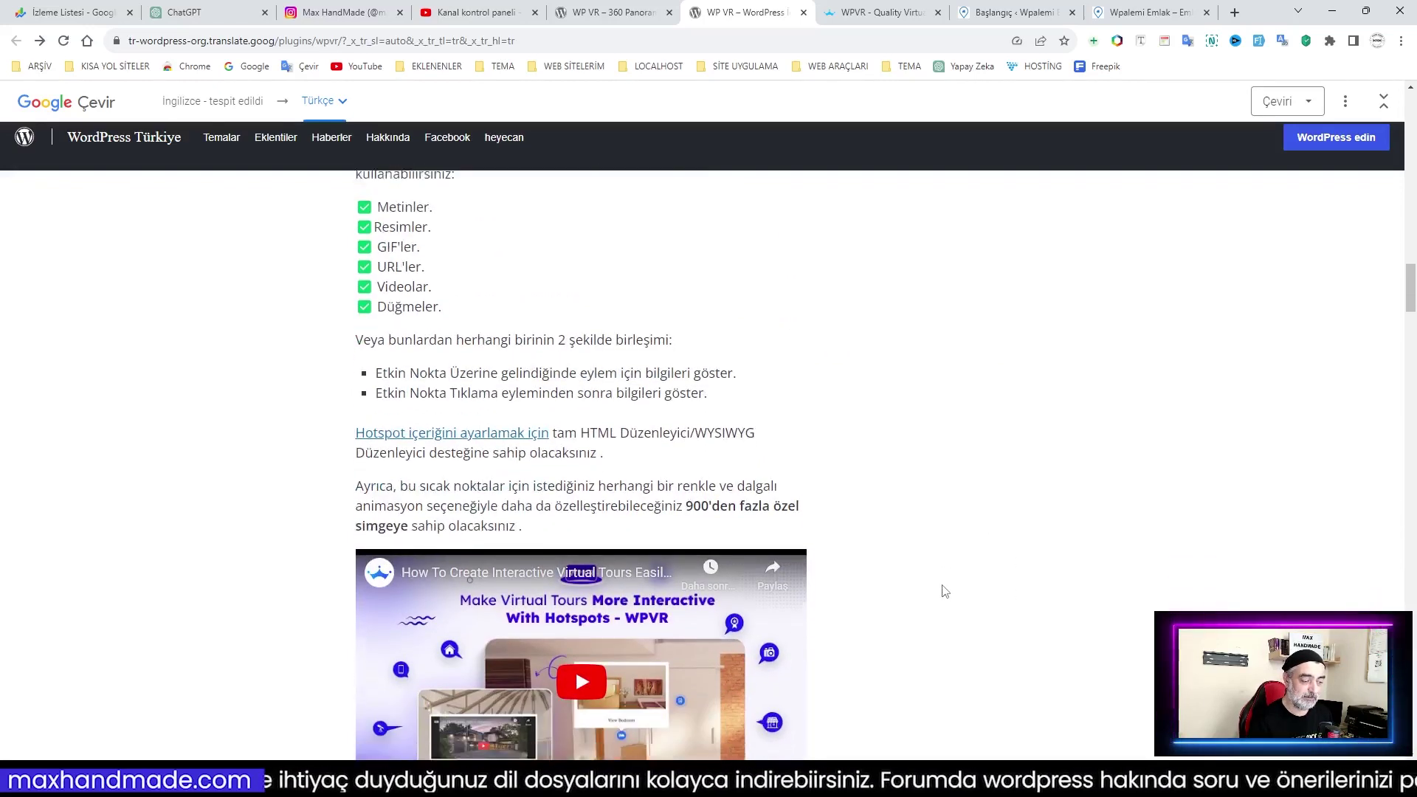
# Examine the WP VR description's sections on the virtual floor plan, 360 video, VR headset support and mobile approach
pyautogui.scroll(-3, 946, 590)
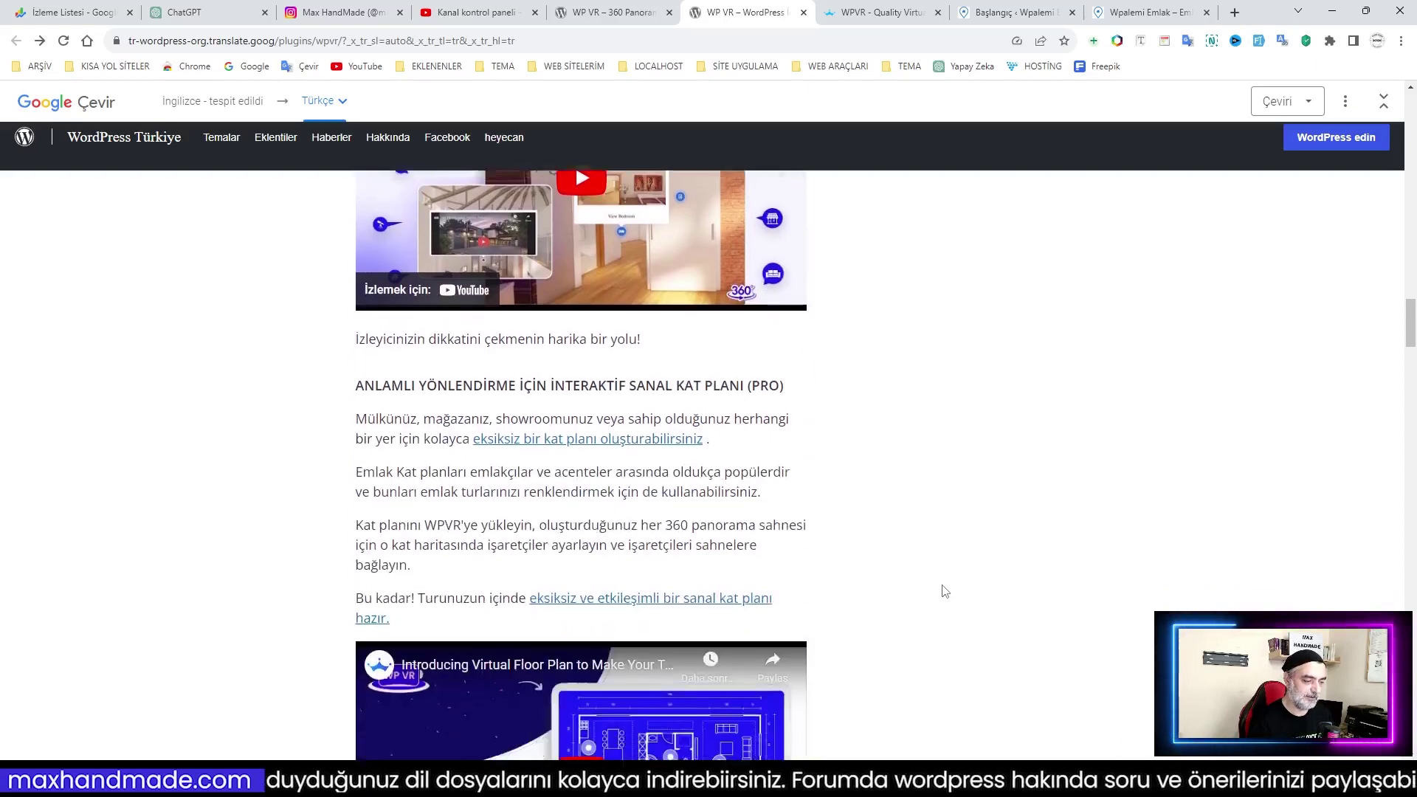
pyautogui.scroll(-3, 884, 538)
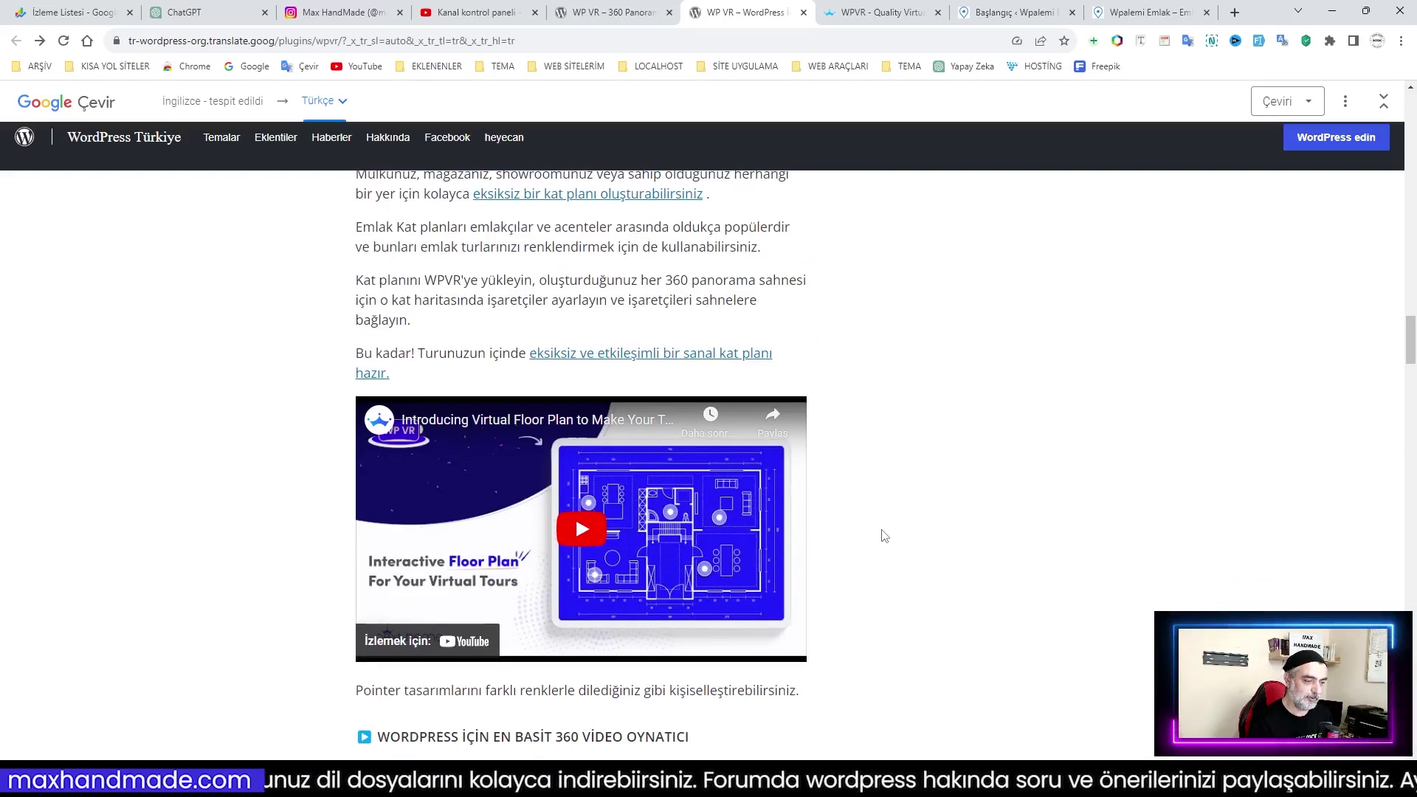
pyautogui.scroll(1, 820, 541)
pyautogui.scroll(1, 714, 484)
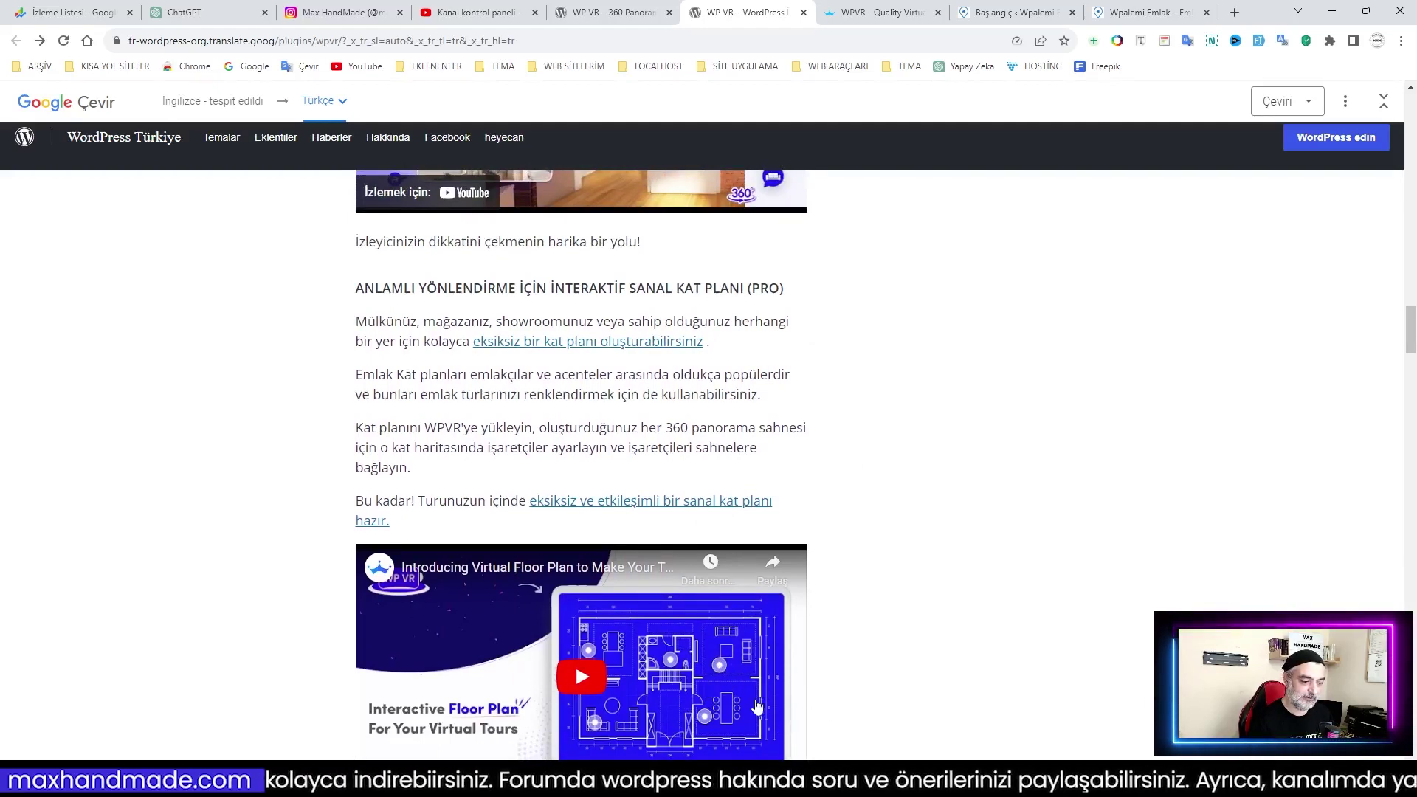
pyautogui.scroll(-3, 834, 664)
pyautogui.scroll(-3, 845, 663)
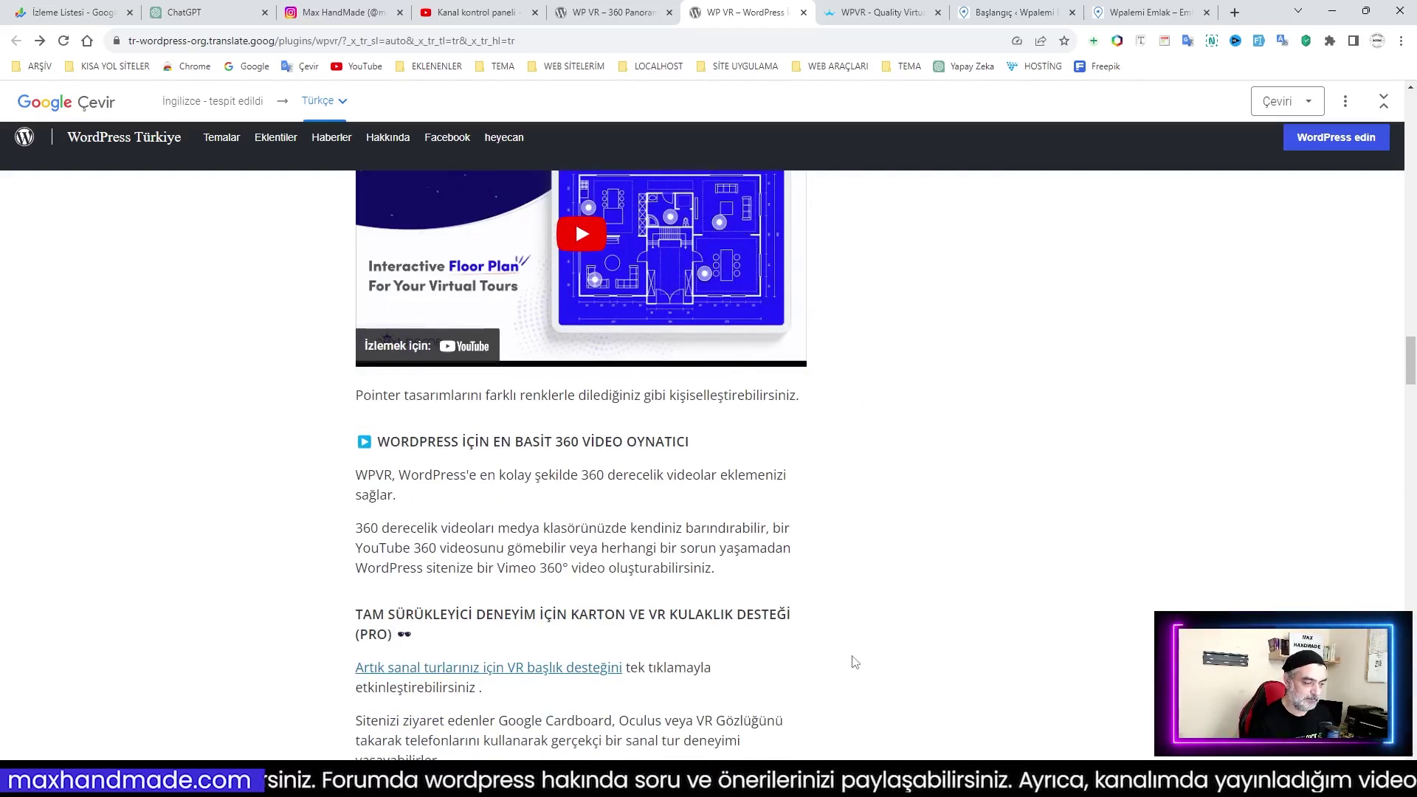
pyautogui.scroll(-5, 852, 662)
pyautogui.scroll(-1, 727, 595)
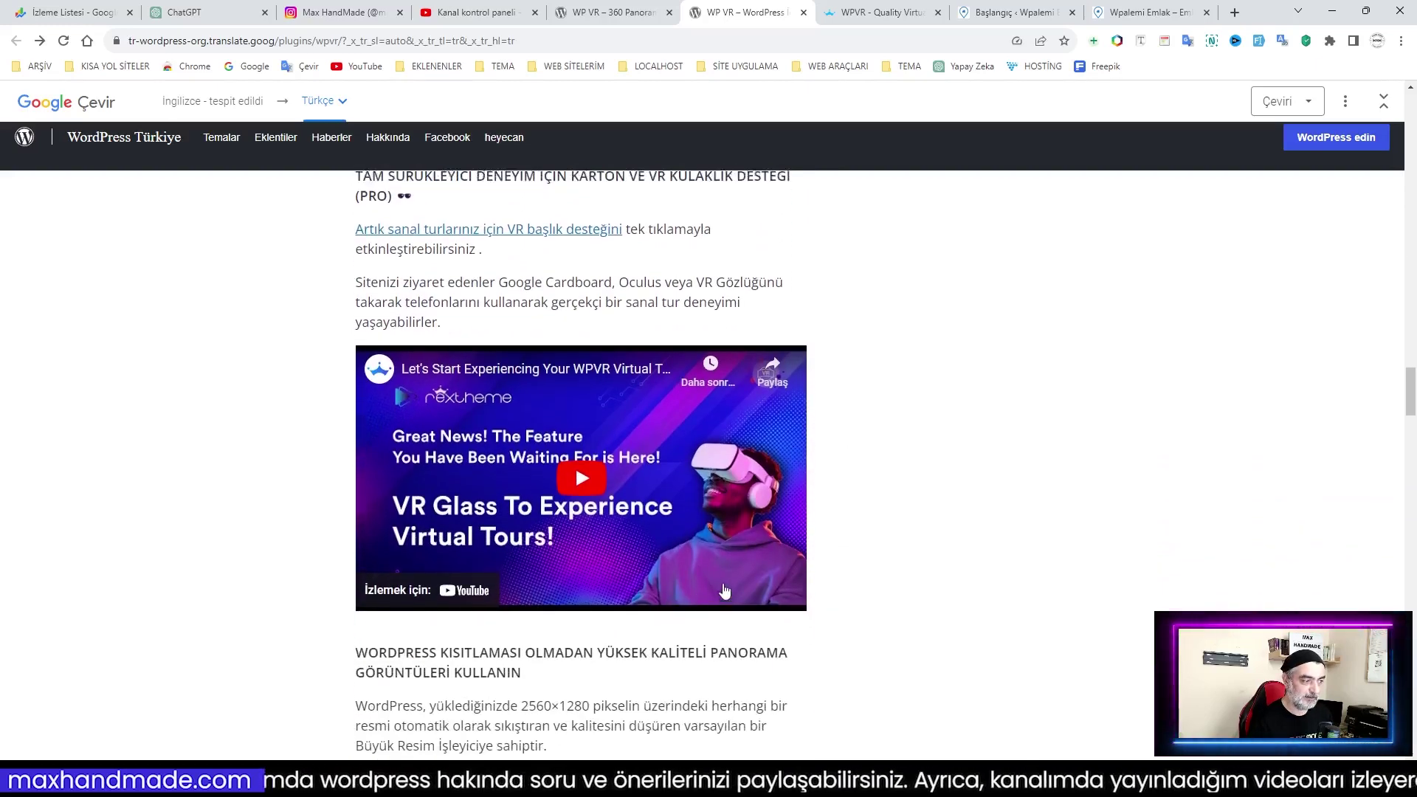
pyautogui.scroll(2, 746, 561)
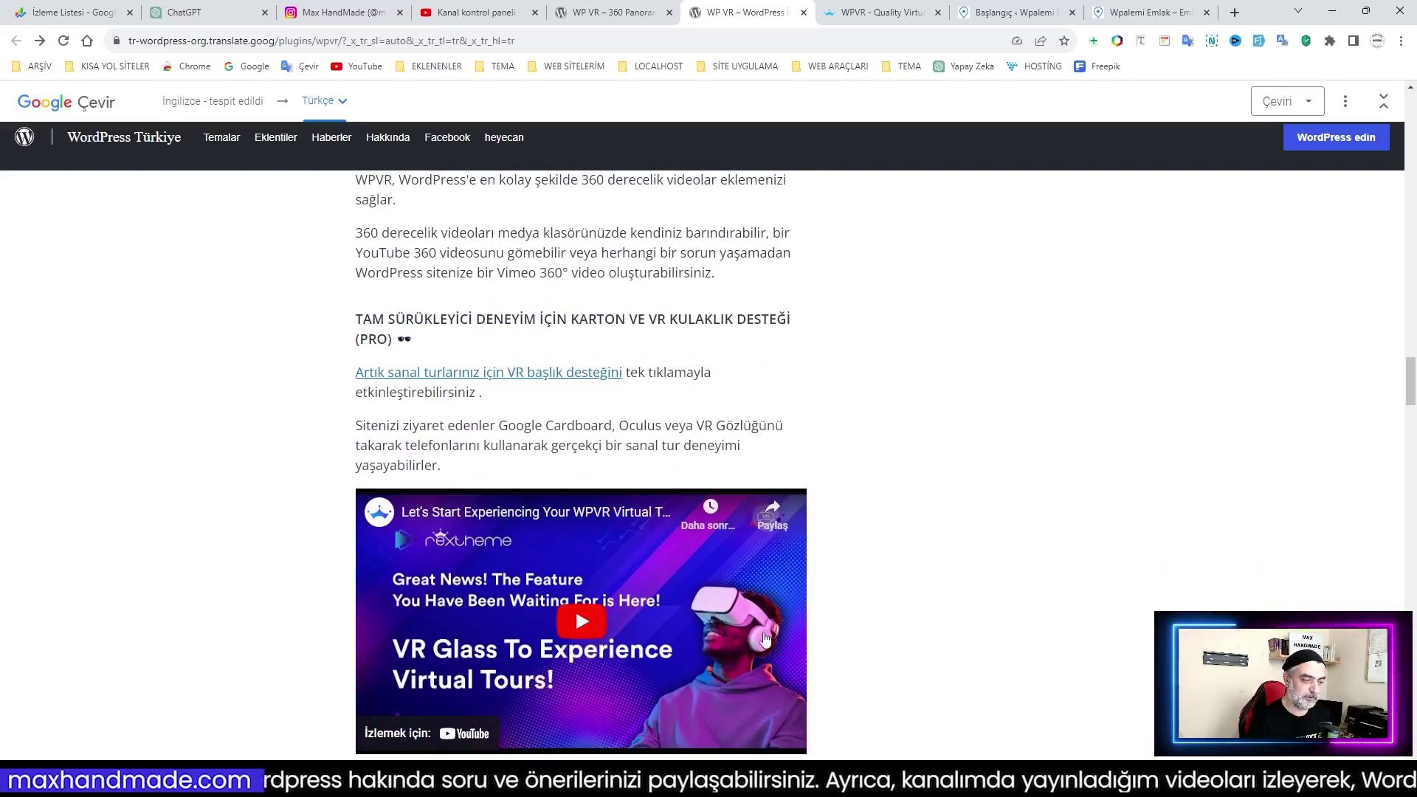
pyautogui.scroll(-3, 888, 653)
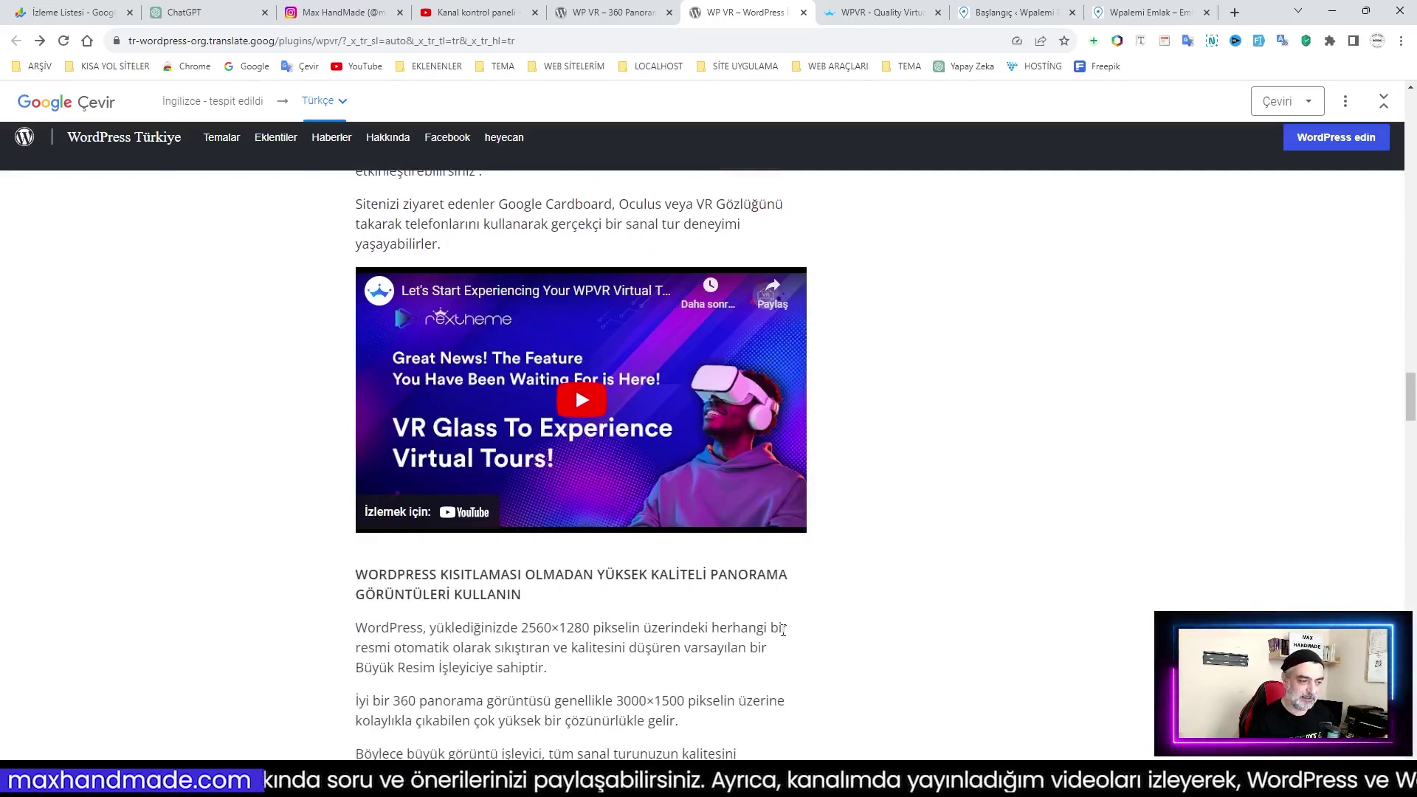
pyautogui.scroll(-3, 888, 633)
pyautogui.scroll(-6, 891, 632)
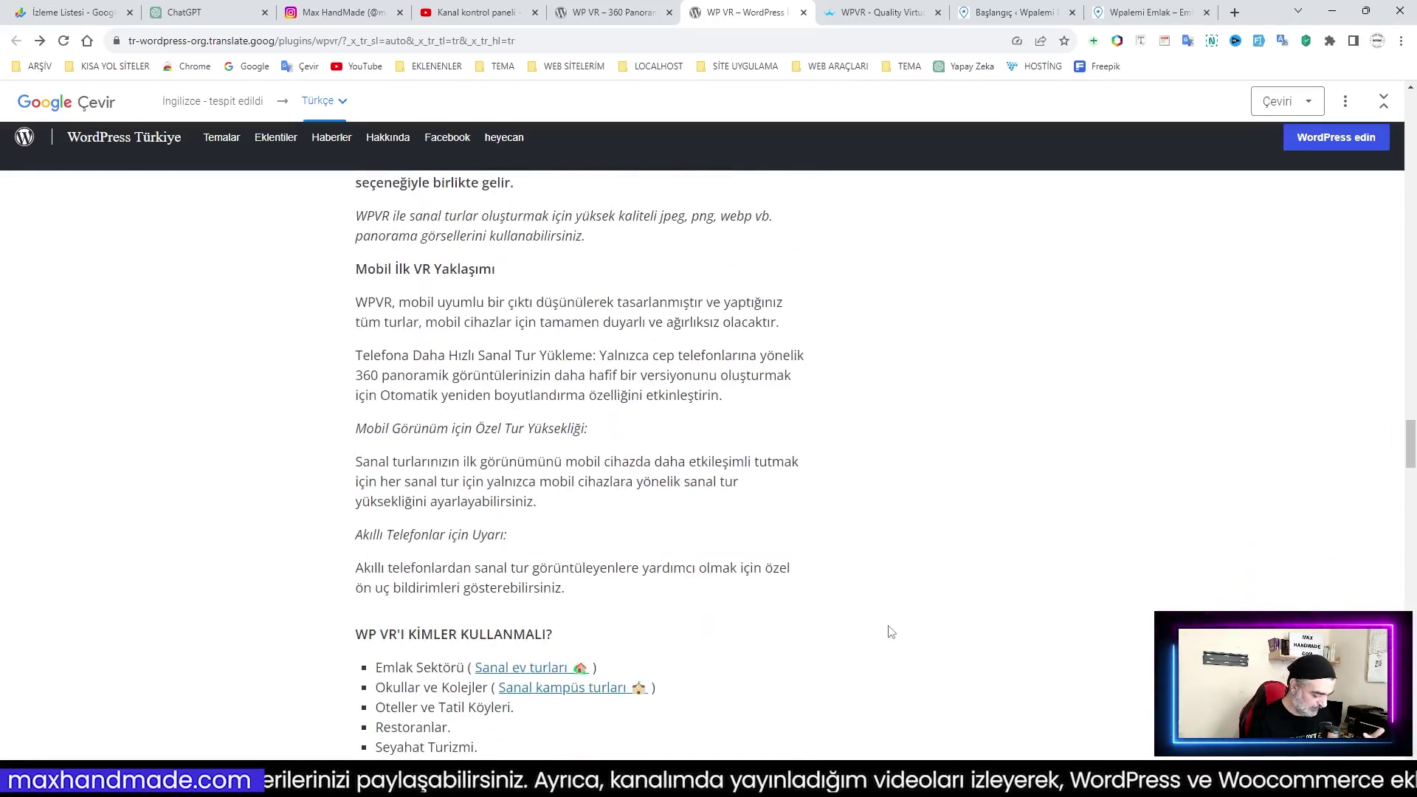
# Review which sectors WP VR suits and compare its free and premium feature lists
pyautogui.scroll(-4, 891, 631)
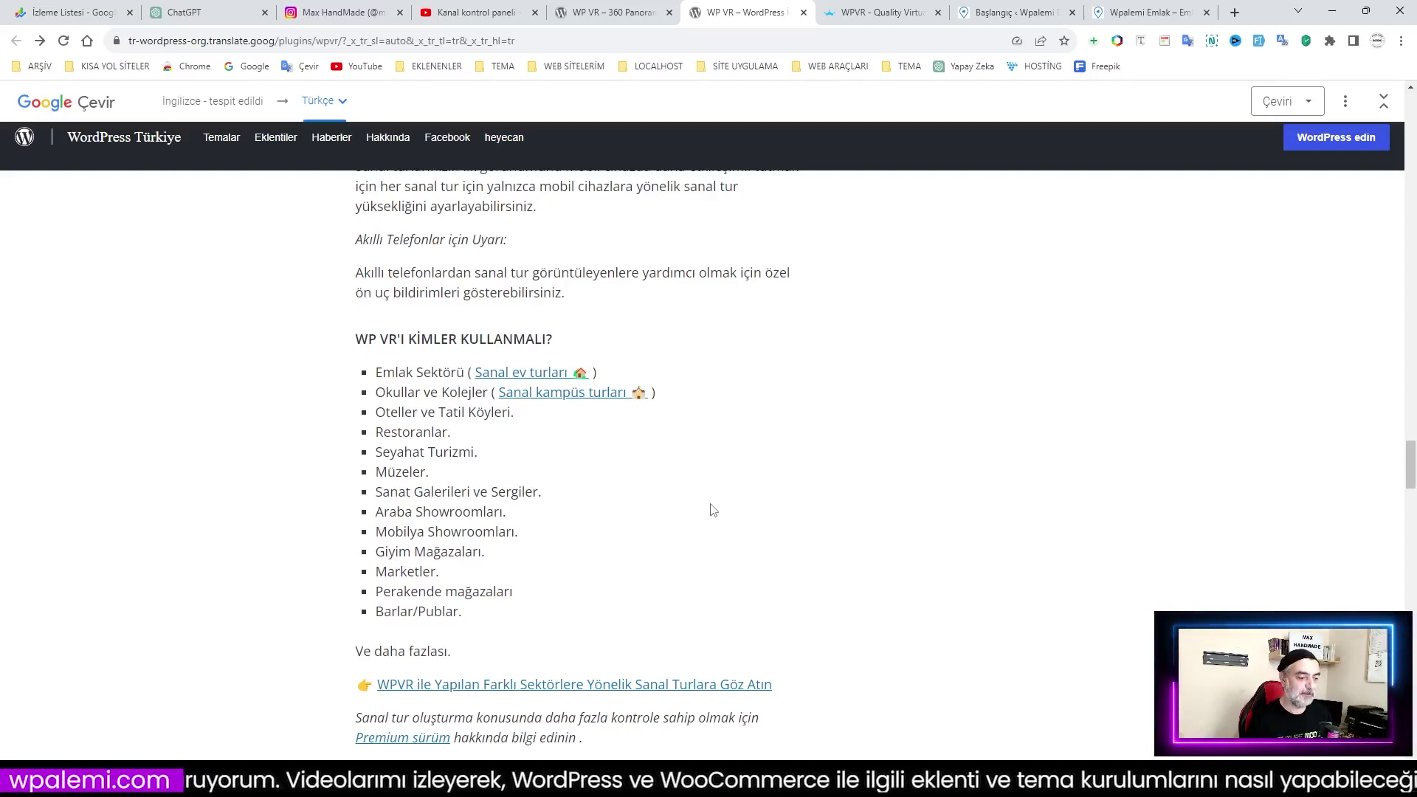
pyautogui.scroll(-6, 734, 522)
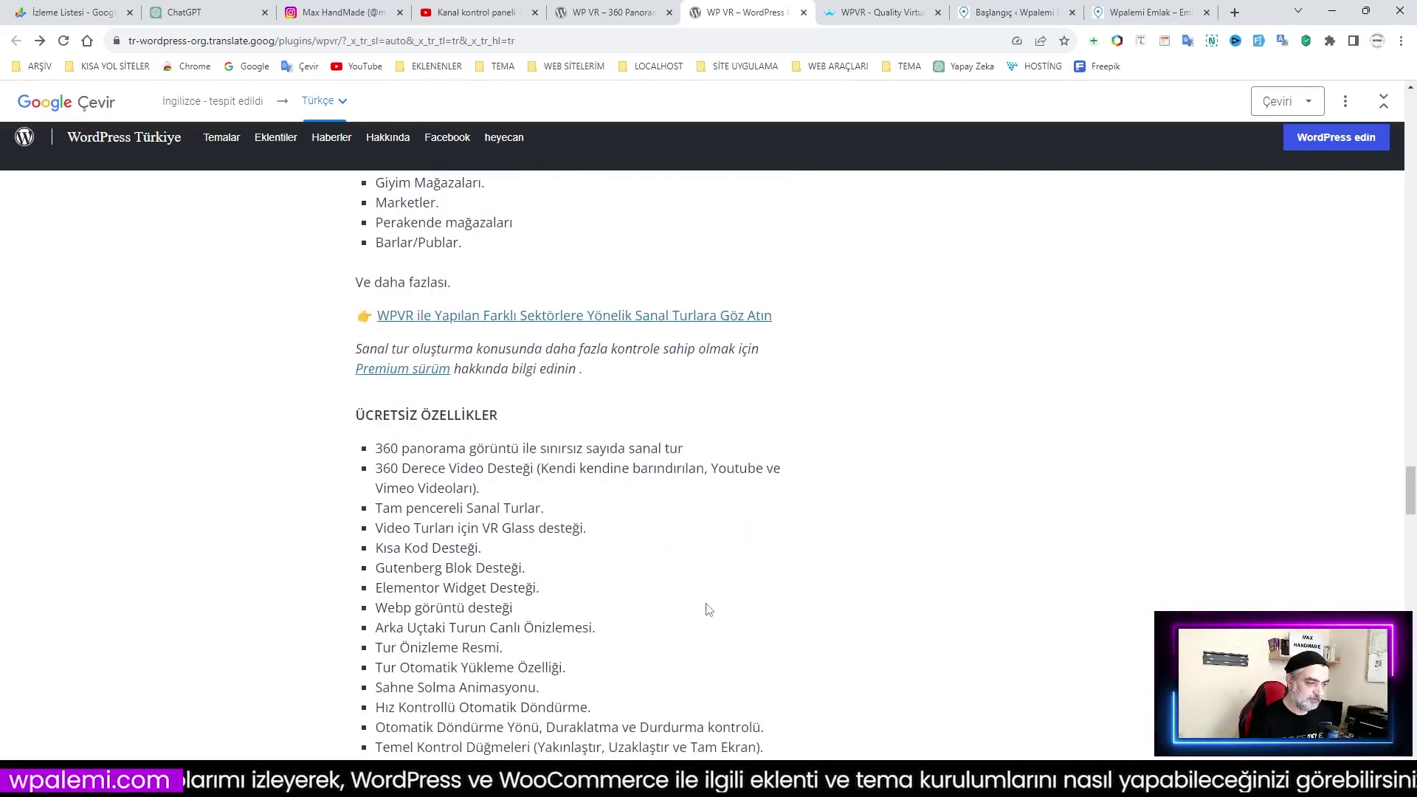
pyautogui.scroll(-4, 529, 499)
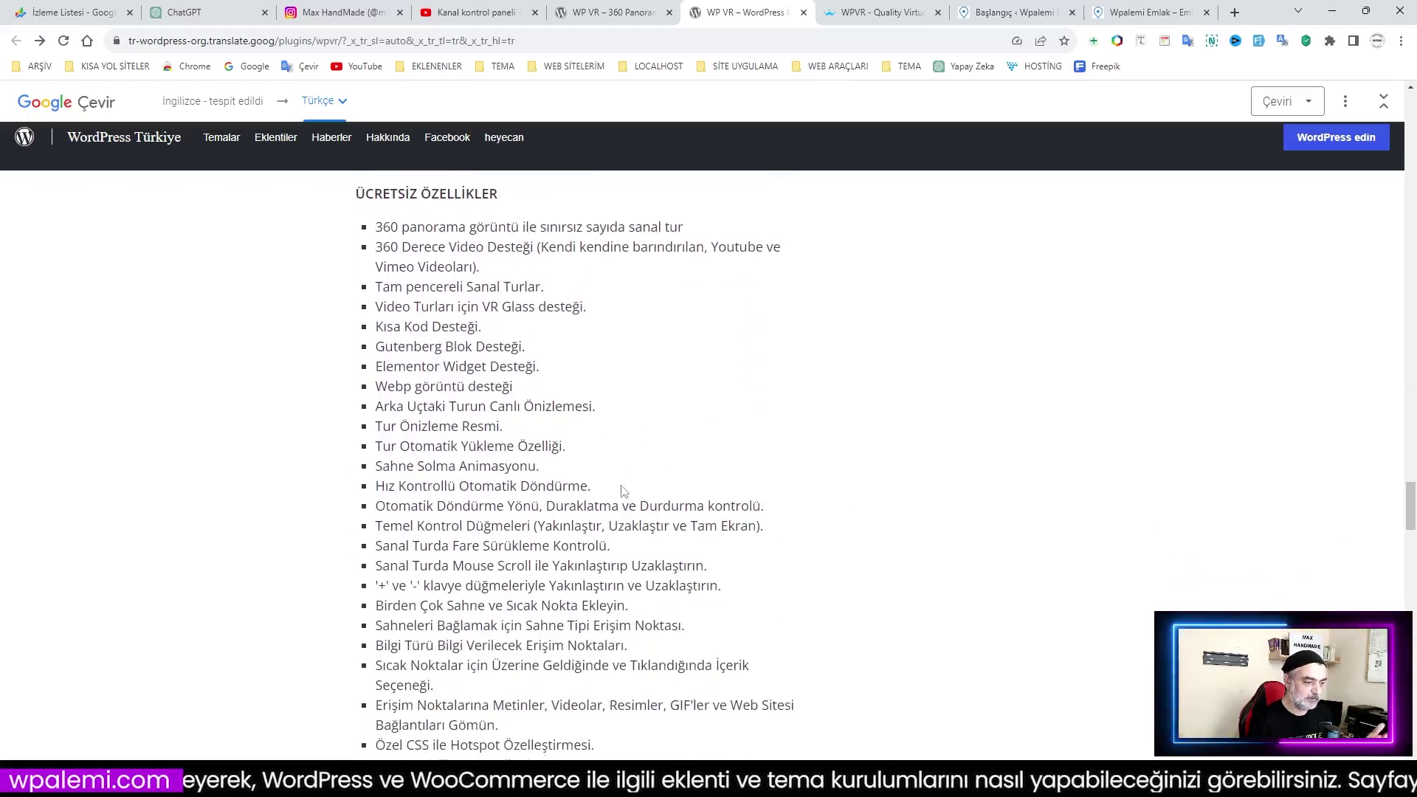
pyautogui.scroll(-8, 529, 499)
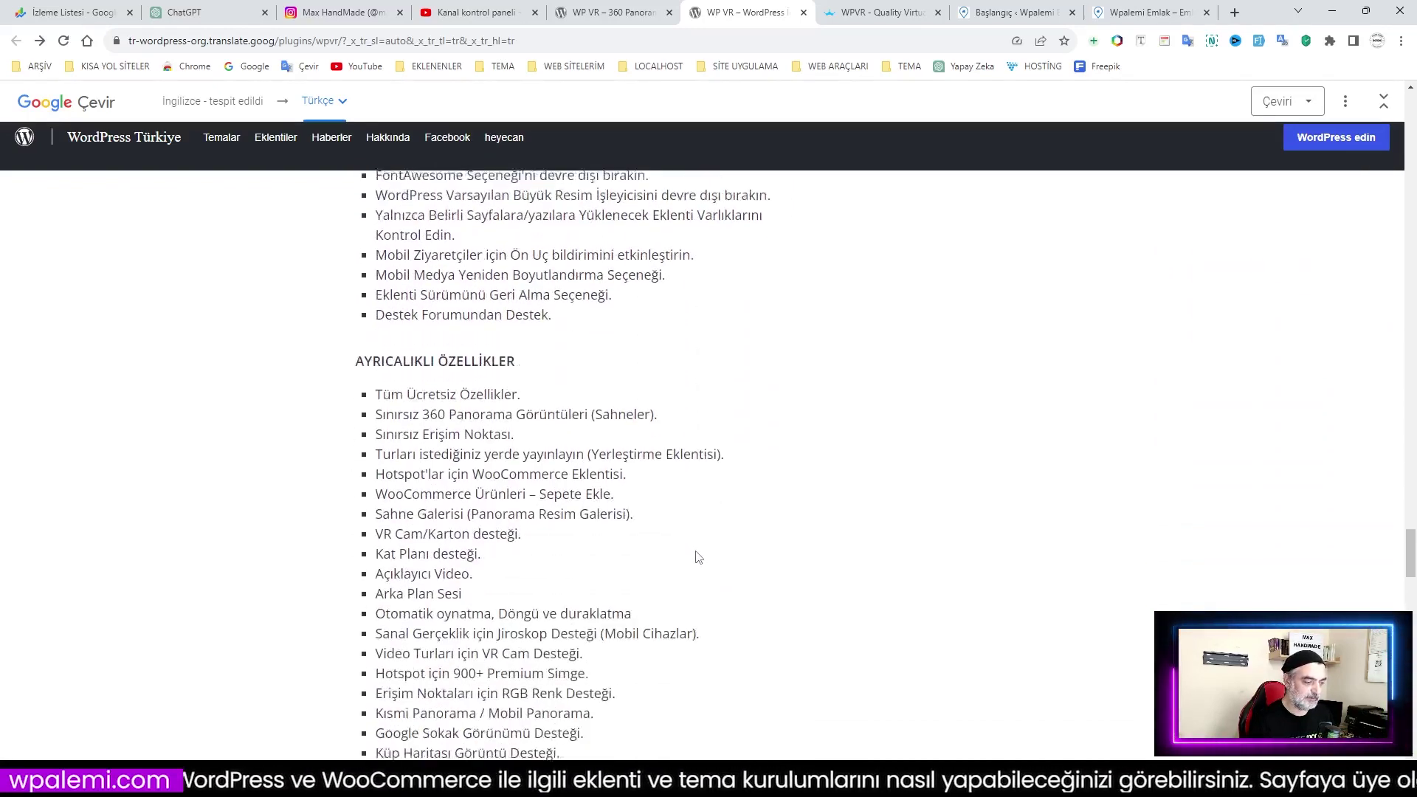
pyautogui.scroll(-13, 697, 411)
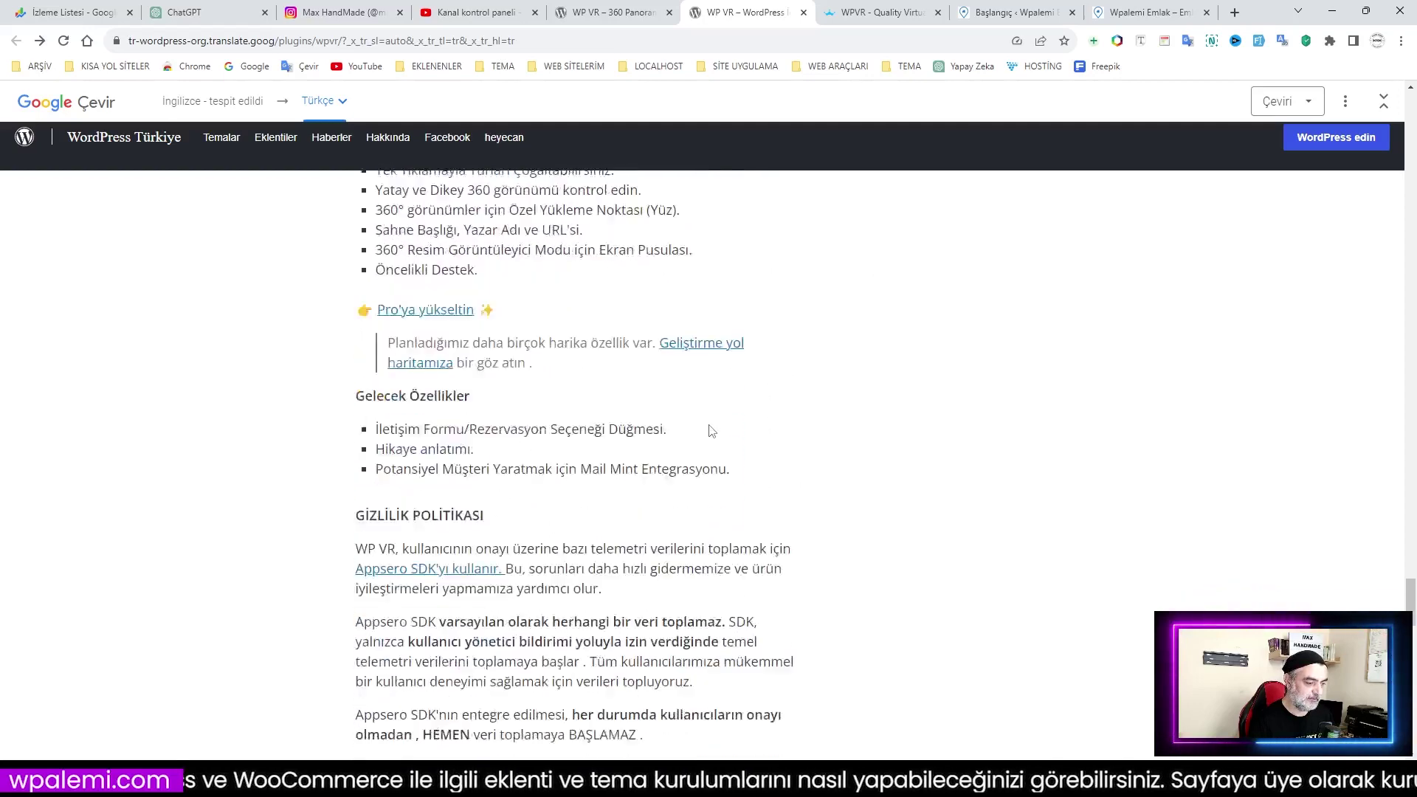
# Look over the screenshots and frequently asked questions on the WP VR plugin page
pyautogui.scroll(-3, 711, 431)
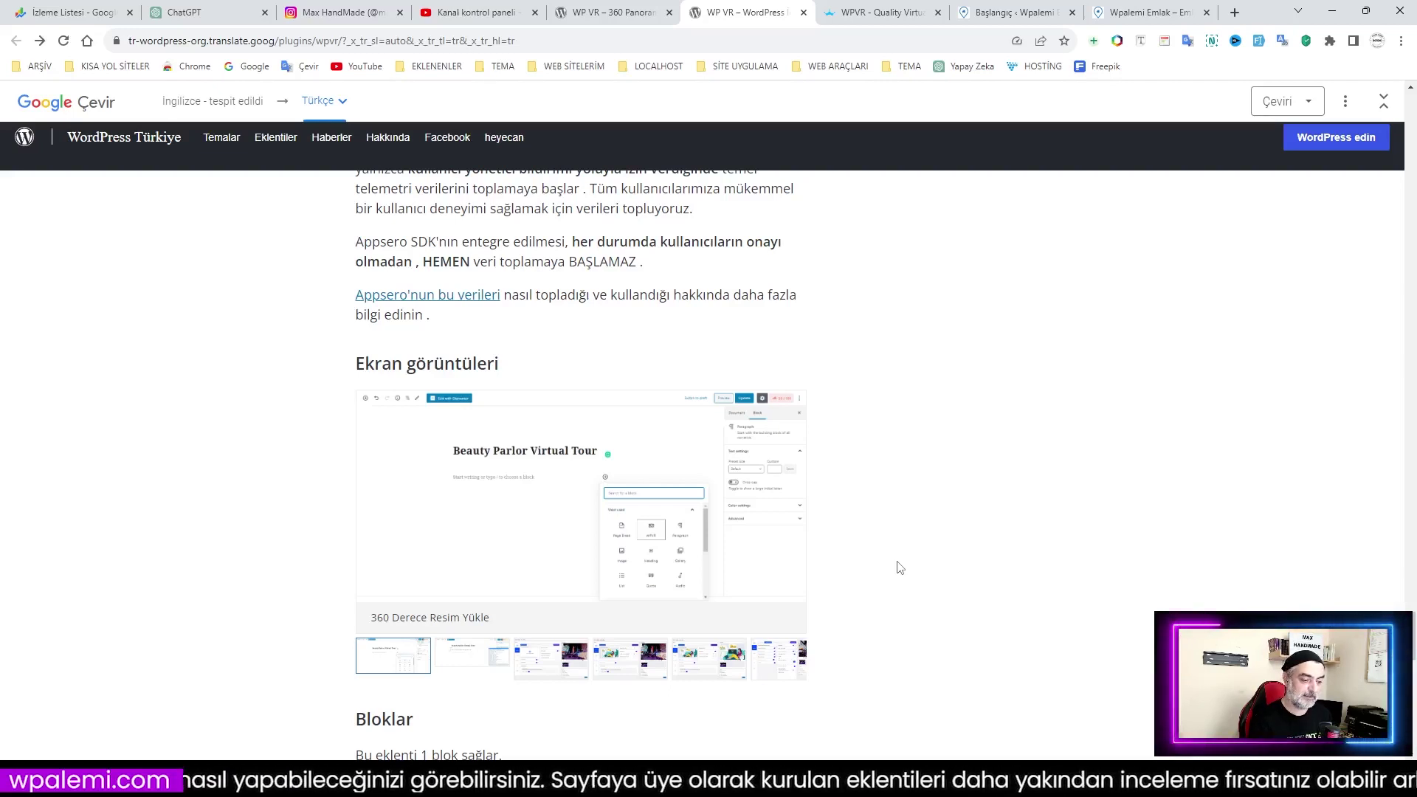
pyautogui.scroll(-2, 900, 567)
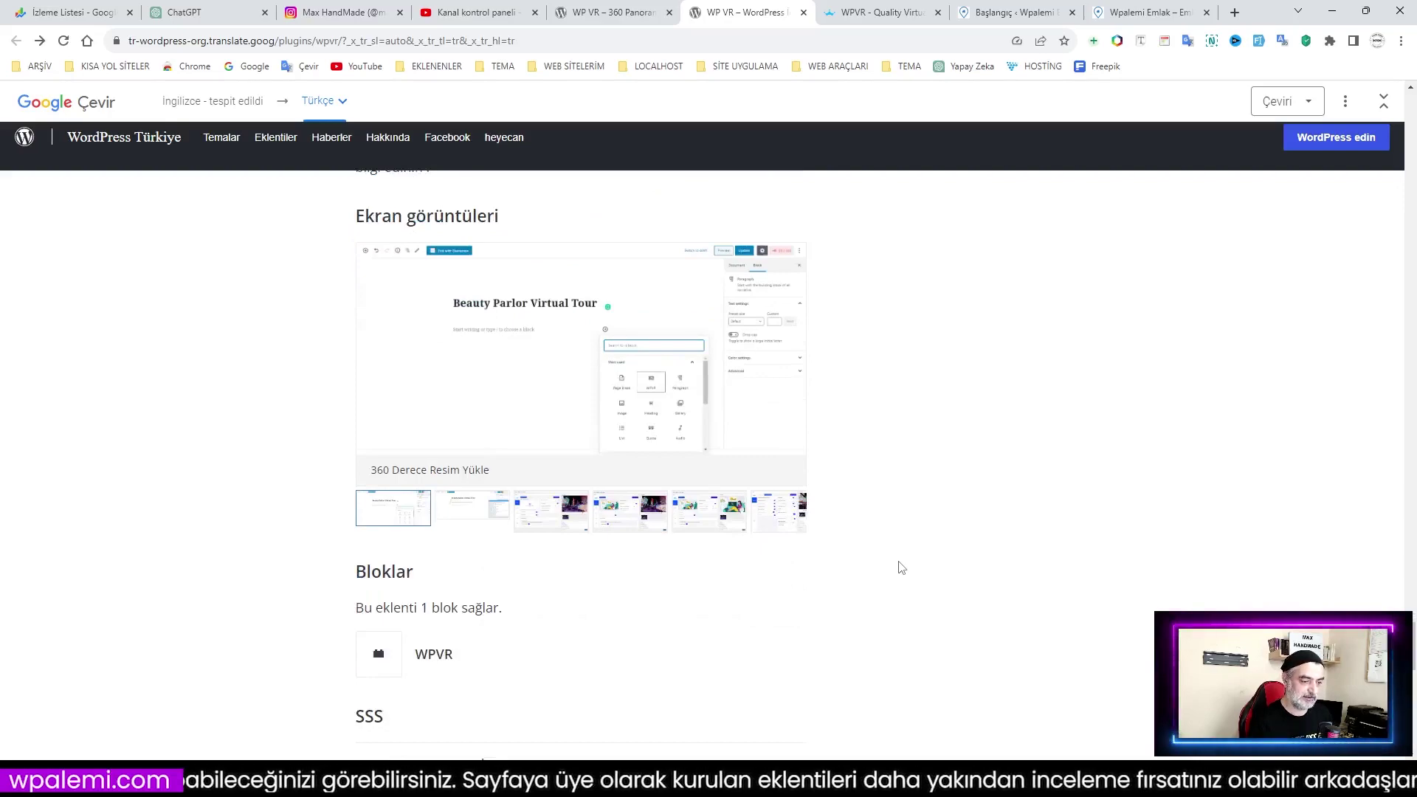
pyautogui.scroll(7, 900, 567)
pyautogui.scroll(-10, 900, 567)
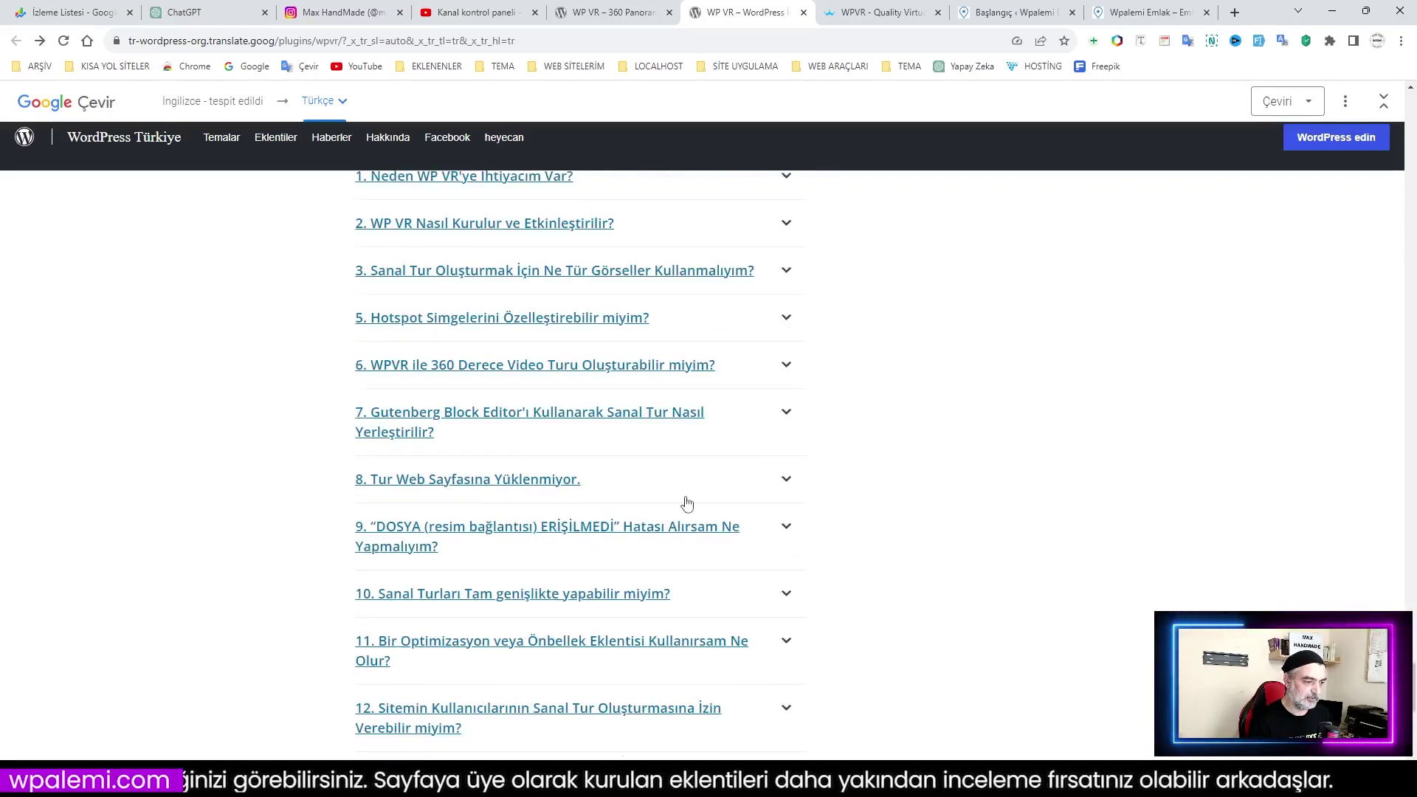
pyautogui.scroll(2, 925, 523)
pyautogui.scroll(9, 925, 523)
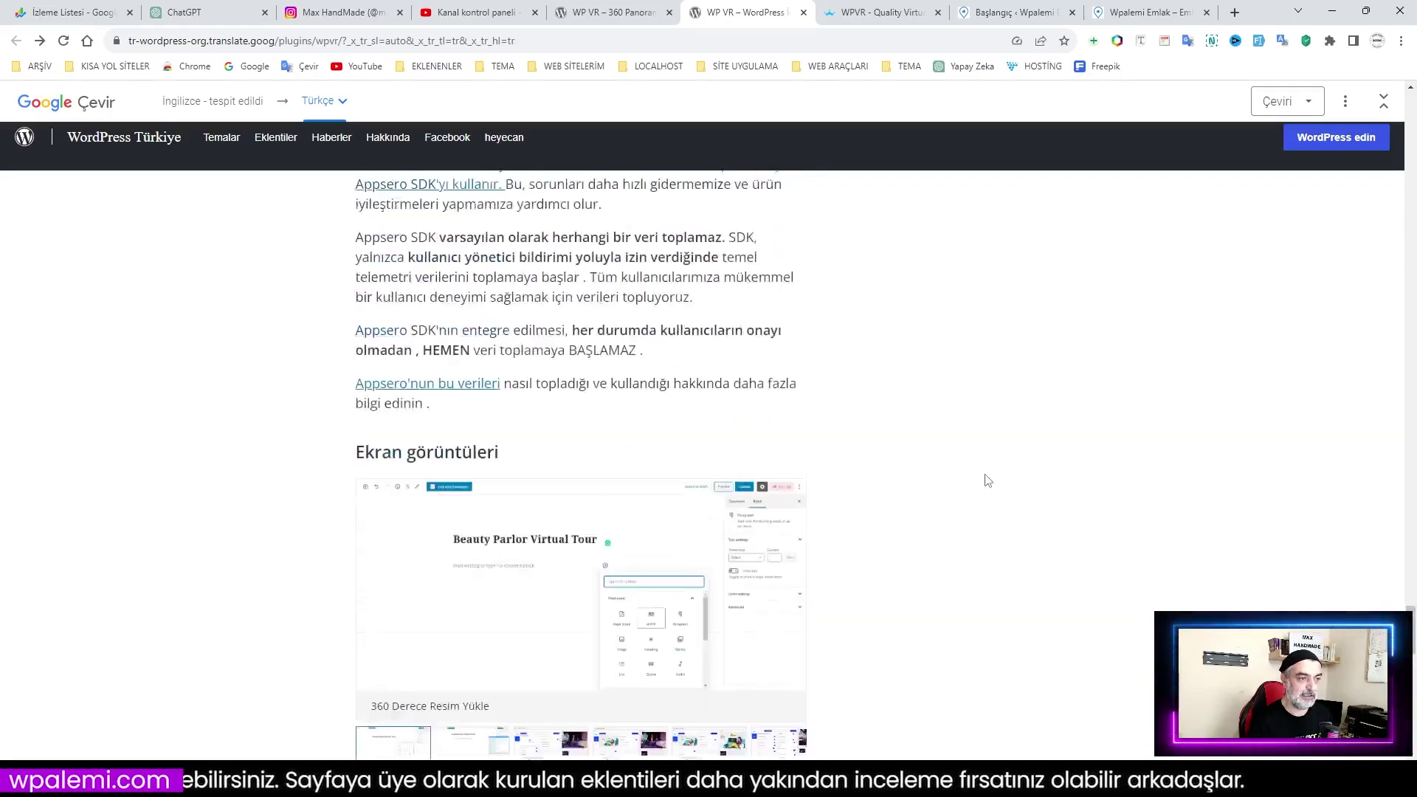
# Switch to the rextheme.com WPVR product page and look through its virtual tour benefits and features
pyautogui.click(930, 16)
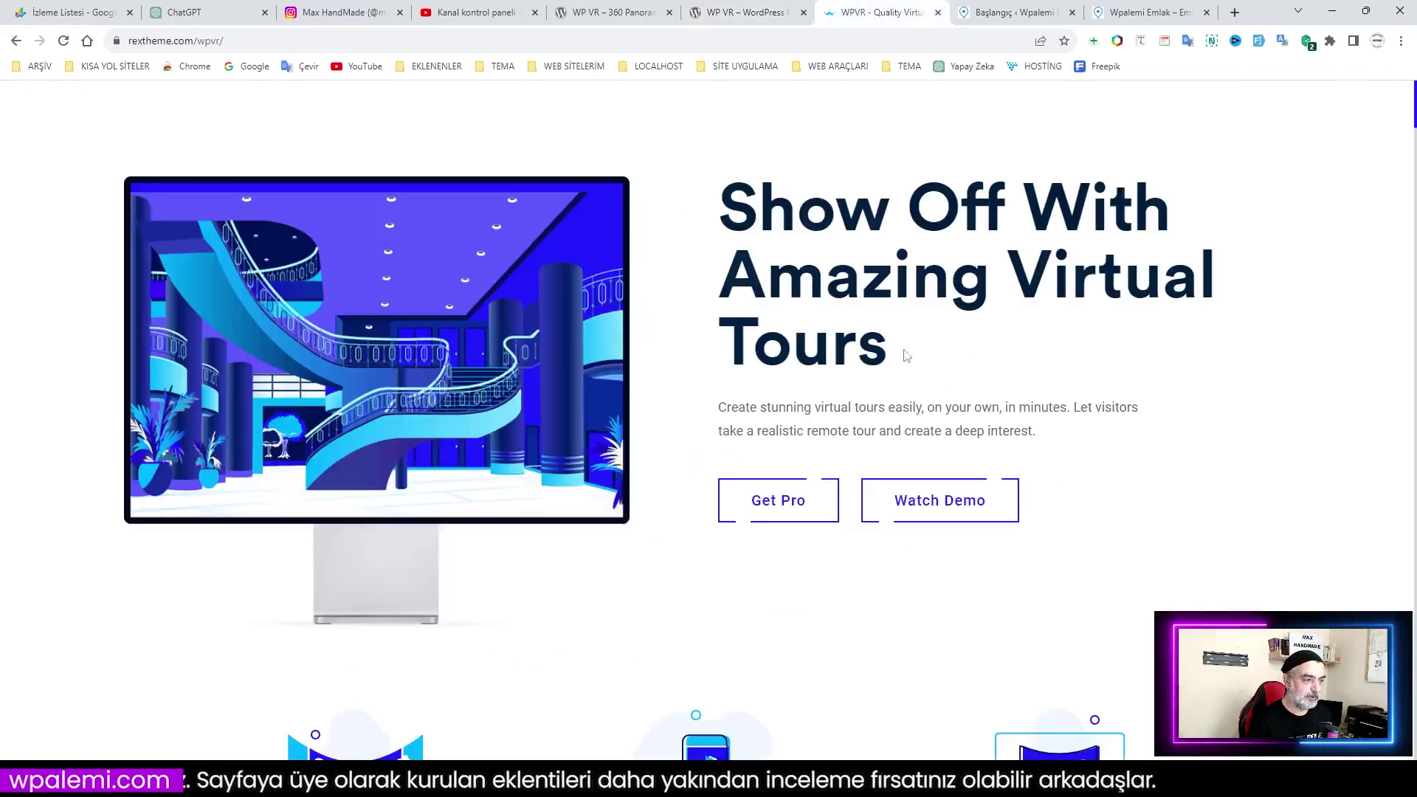
pyautogui.scroll(-4, 784, 423)
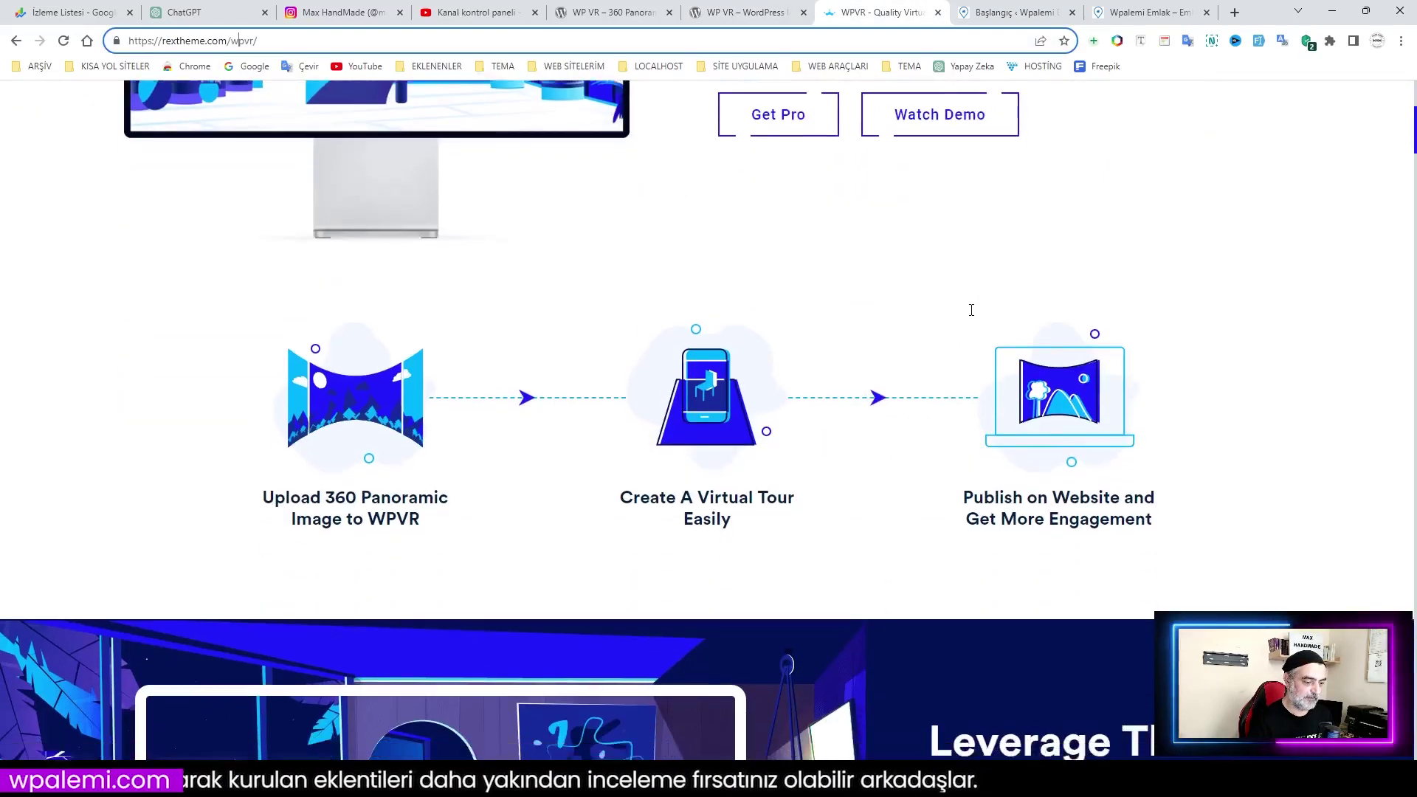
pyautogui.scroll(-15, 1054, 371)
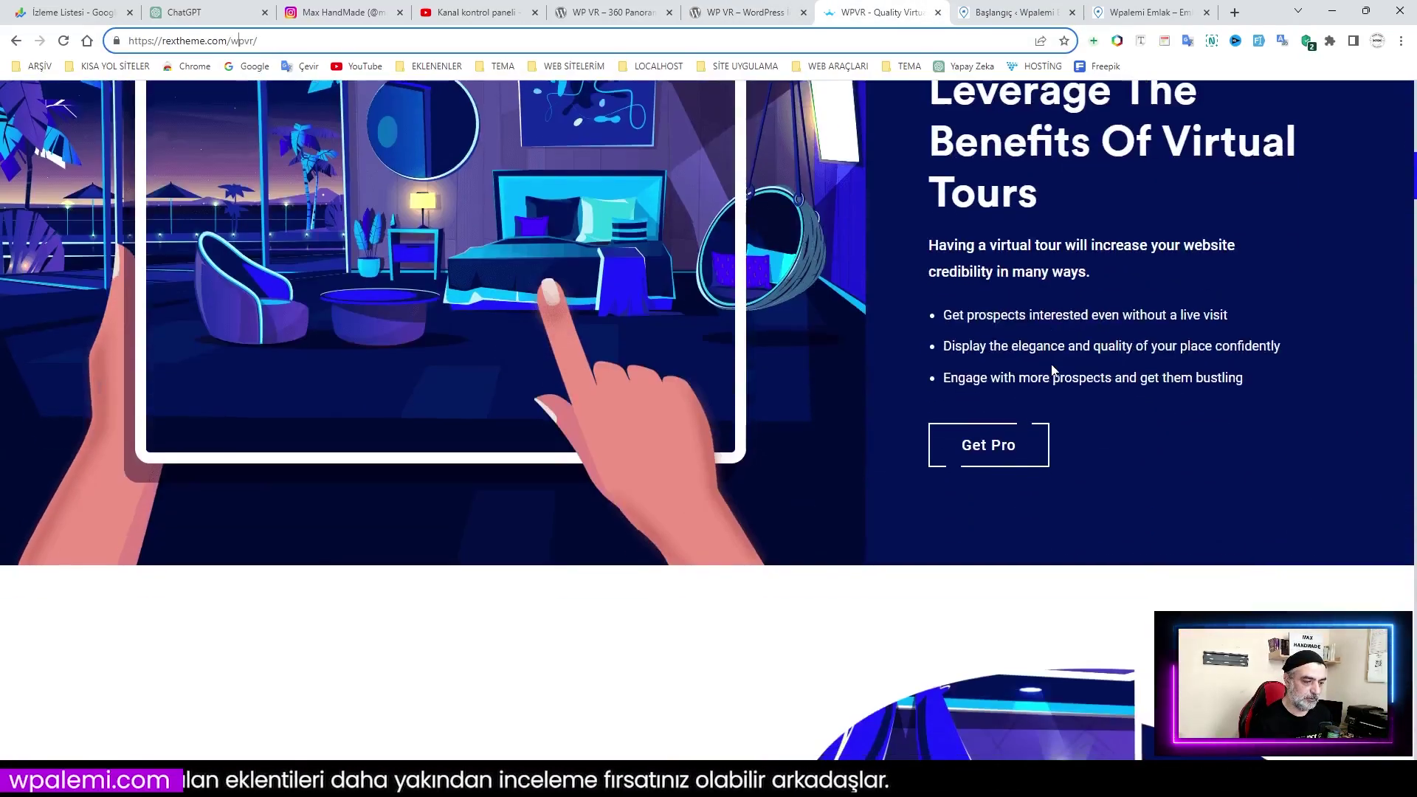
pyautogui.scroll(-20, 1054, 370)
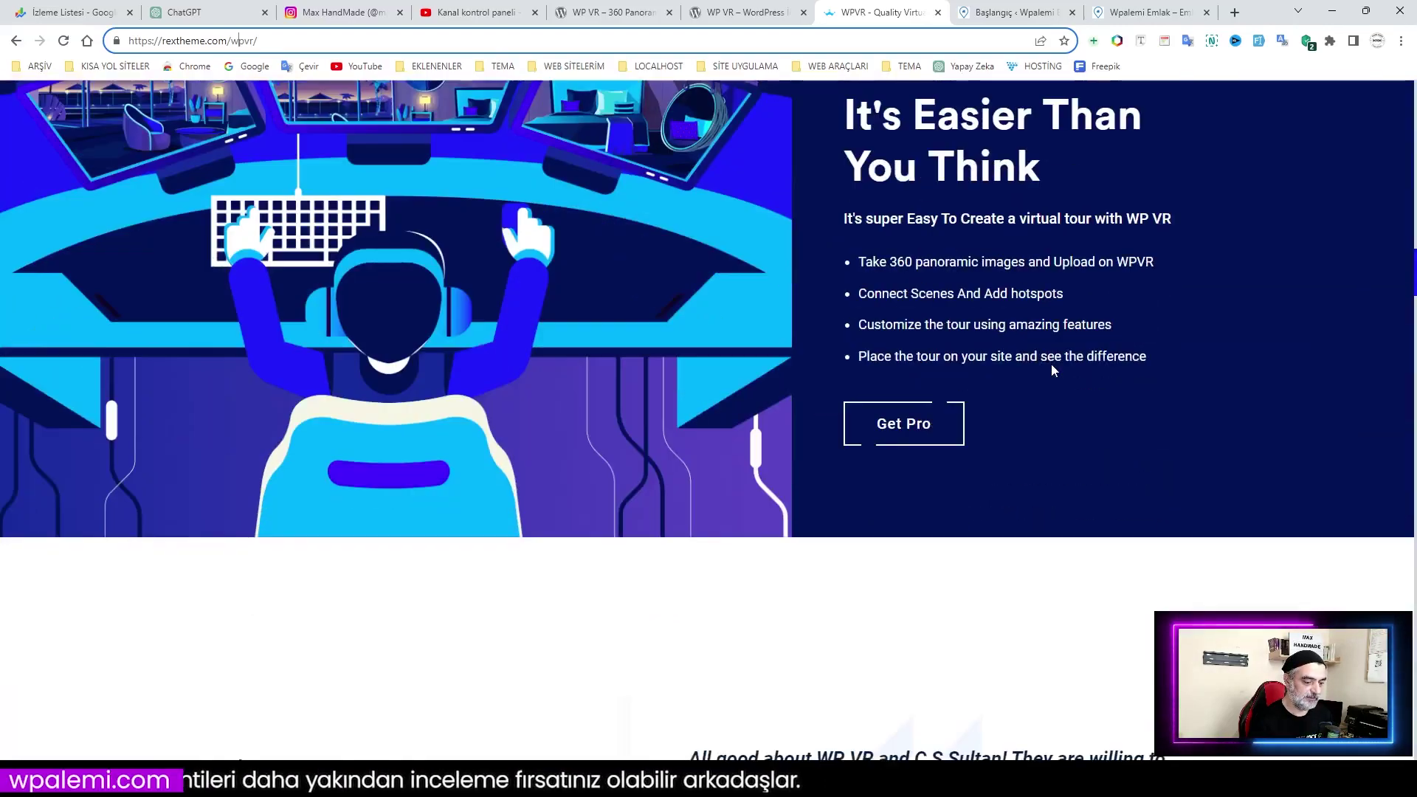
pyautogui.scroll(-15, 1052, 369)
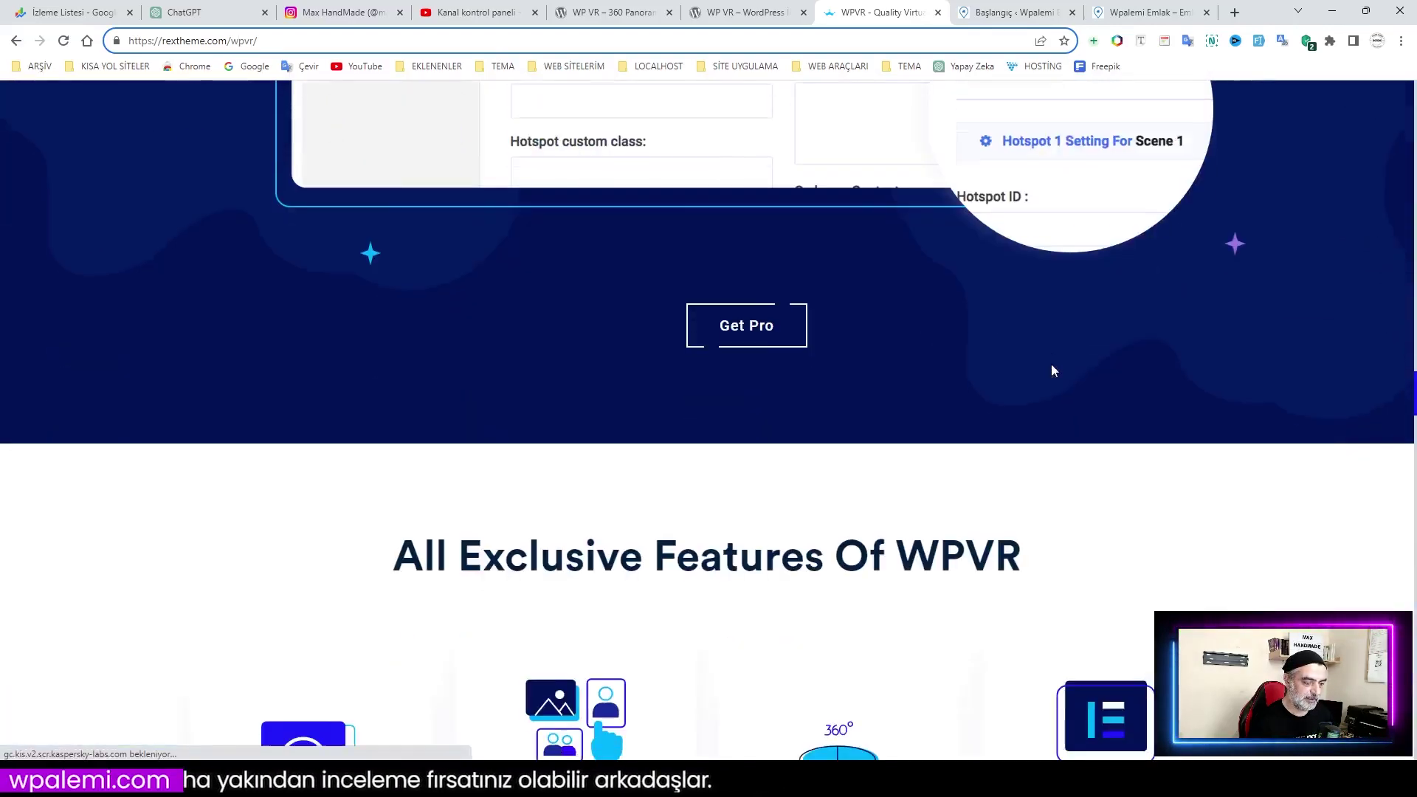
# Compare the prices and included features of the Starter, Agency and Pro annual plans on the WPVR page
pyautogui.moveTo(1414, 399); pyautogui.dragTo(1413, 563)
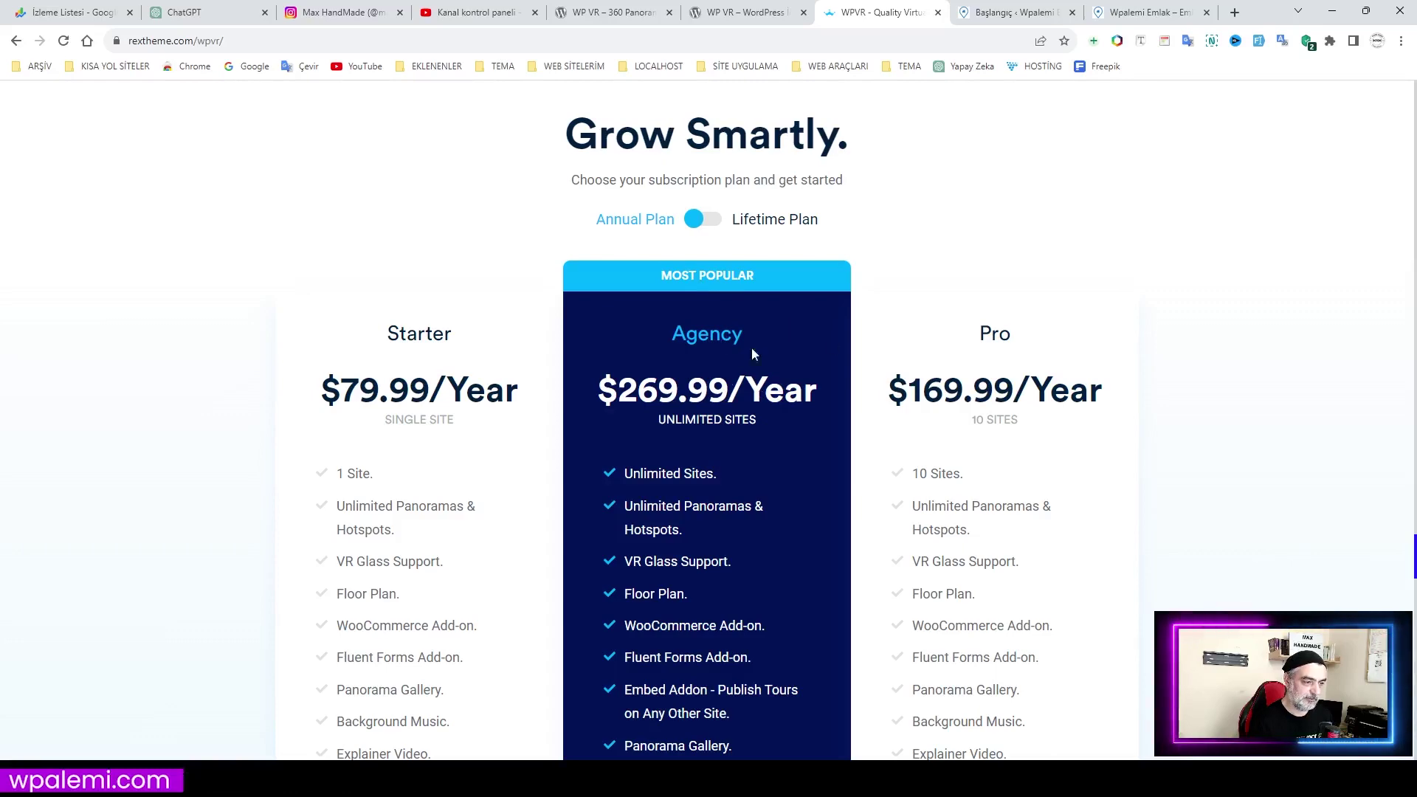
pyautogui.scroll(-4, 740, 417)
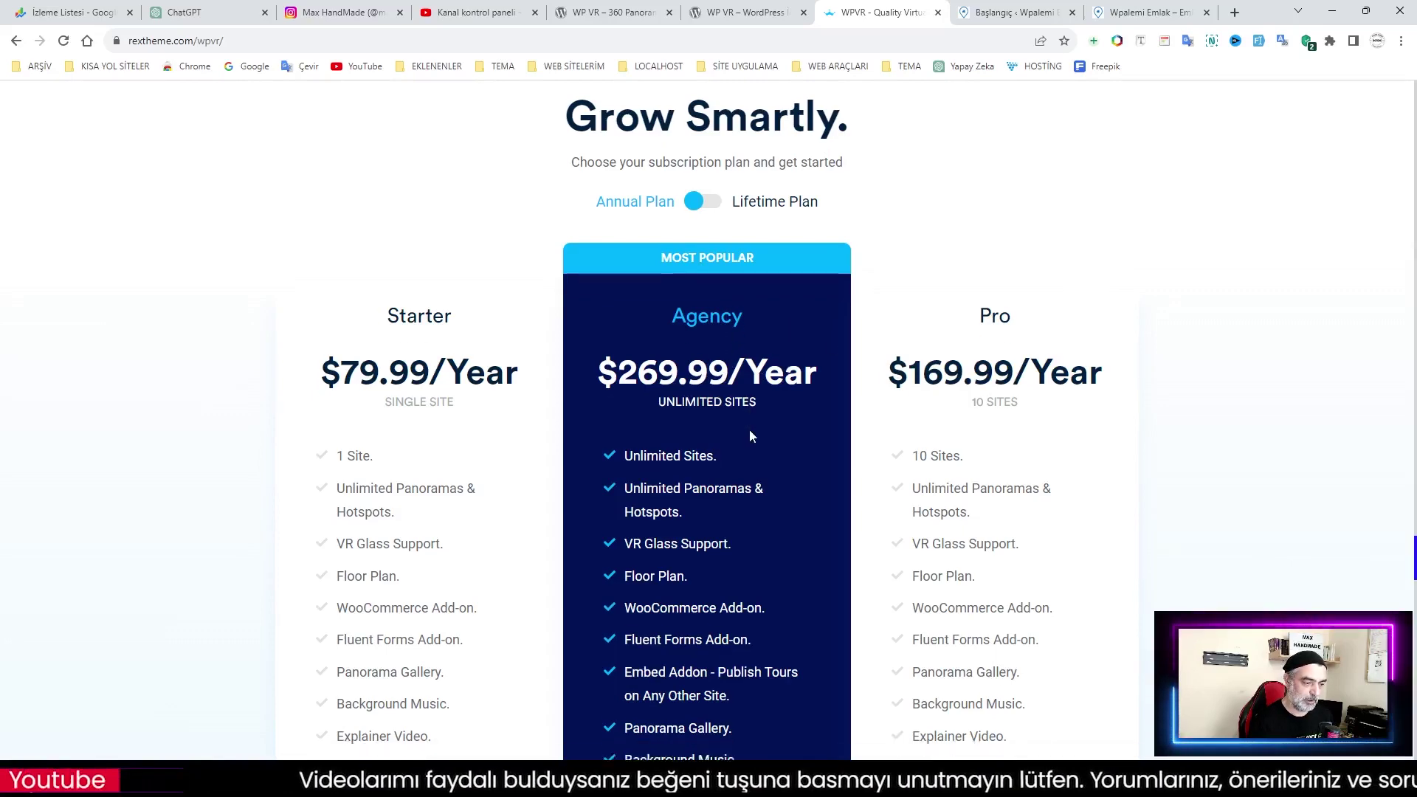
pyautogui.scroll(-2, 737, 289)
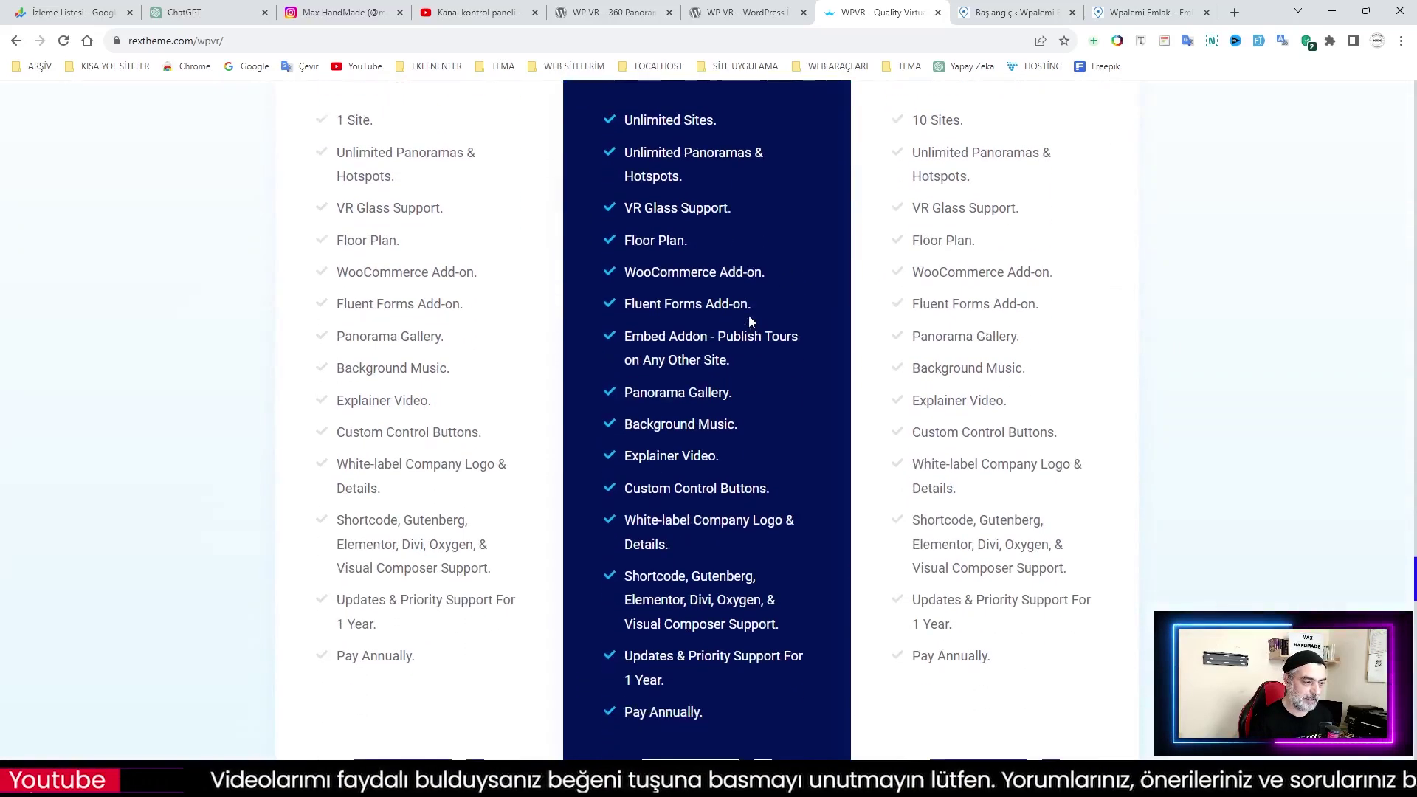
pyautogui.scroll(3, 771, 516)
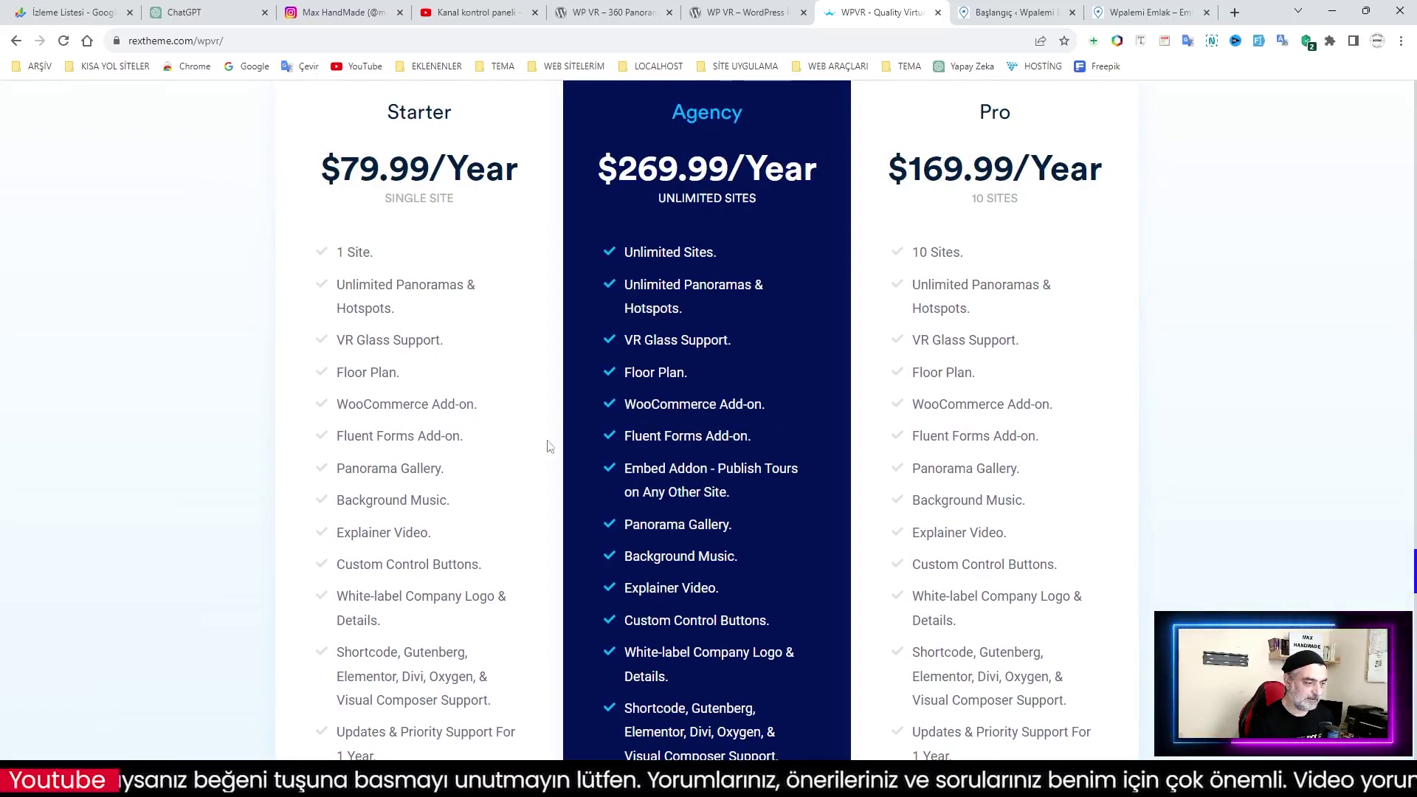
pyautogui.scroll(4, 853, 482)
pyautogui.scroll(12, 854, 482)
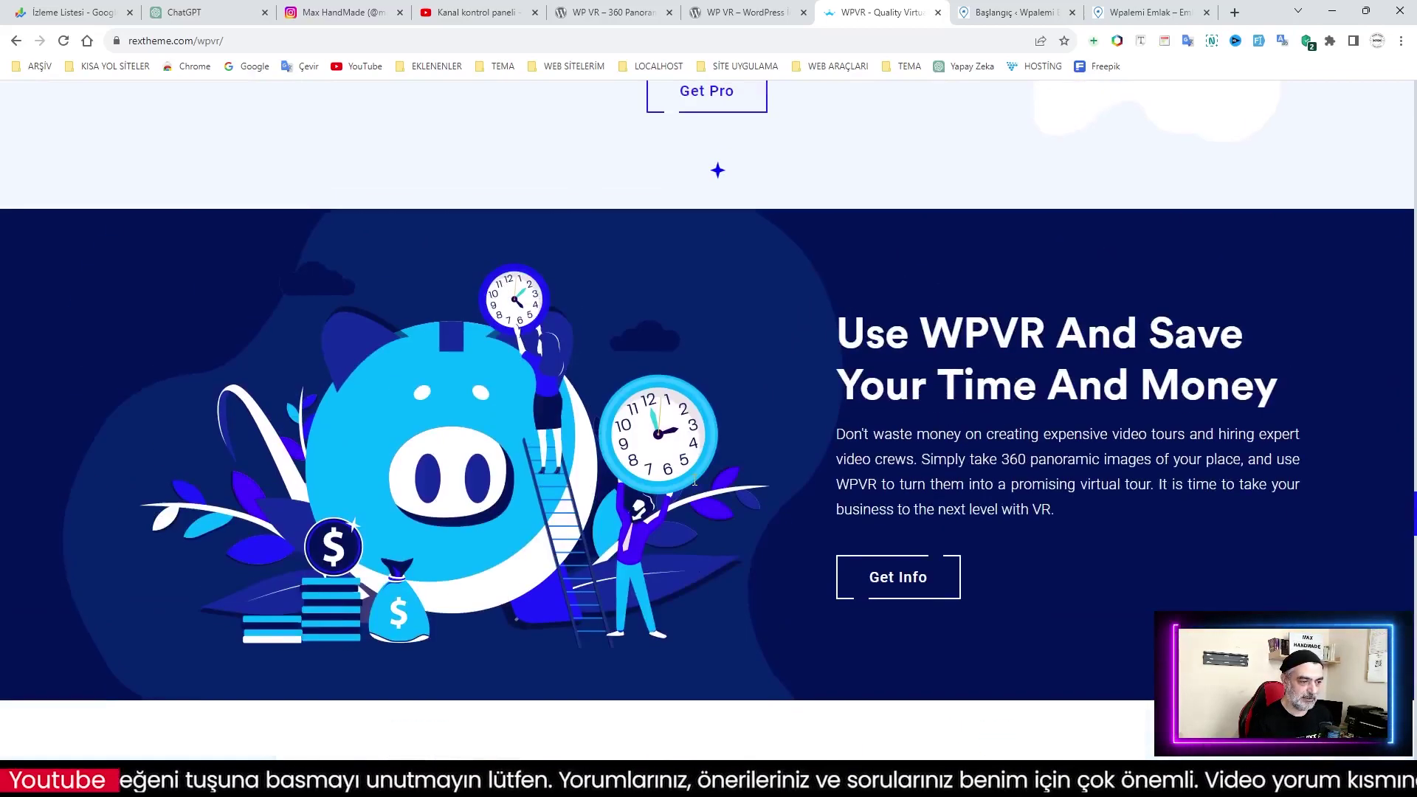
# Look around the Entrance and Store demo tour on the WPVR page and review the list of exclusive features
pyautogui.scroll(2, 694, 485)
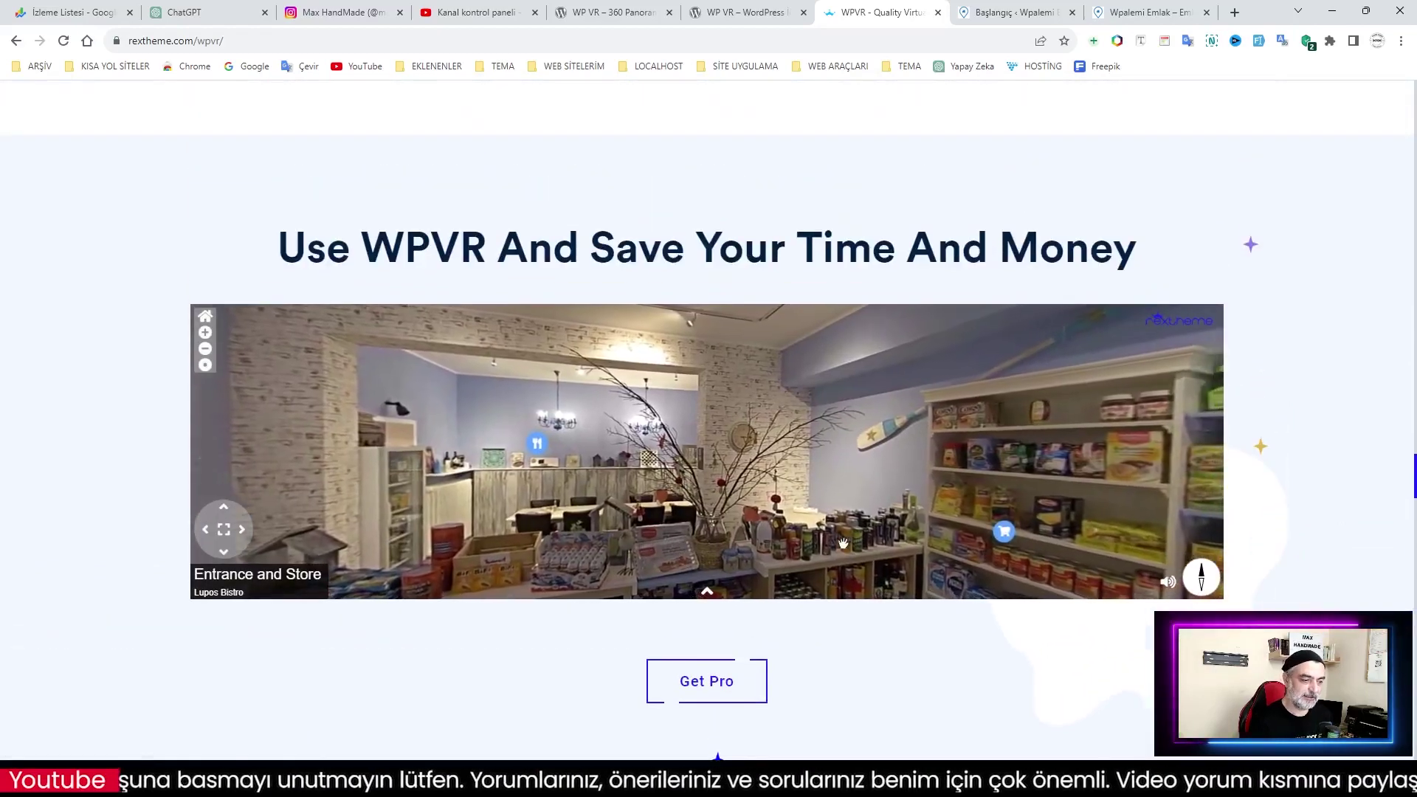
pyautogui.moveTo(779, 481); pyautogui.dragTo(590, 455)
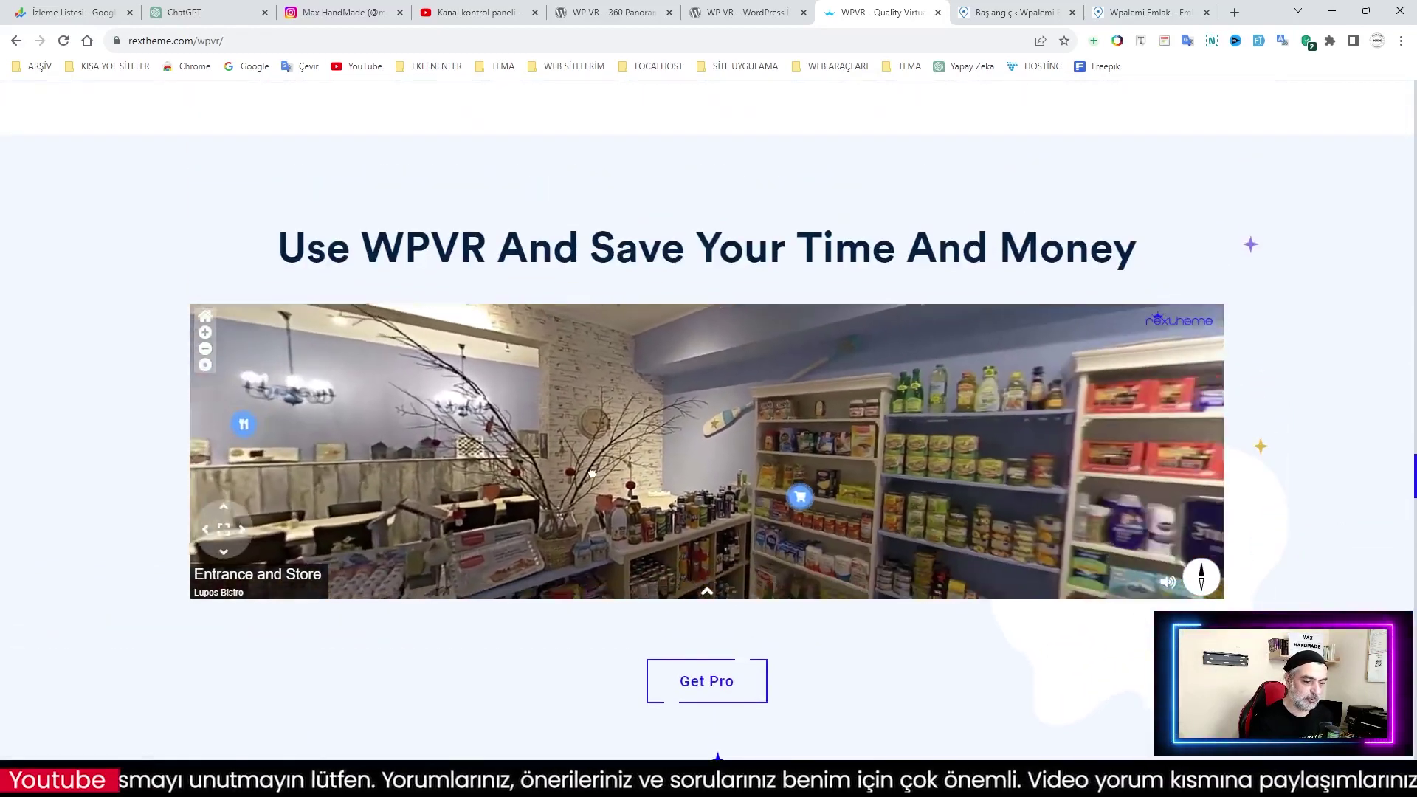
pyautogui.moveTo(800, 501)
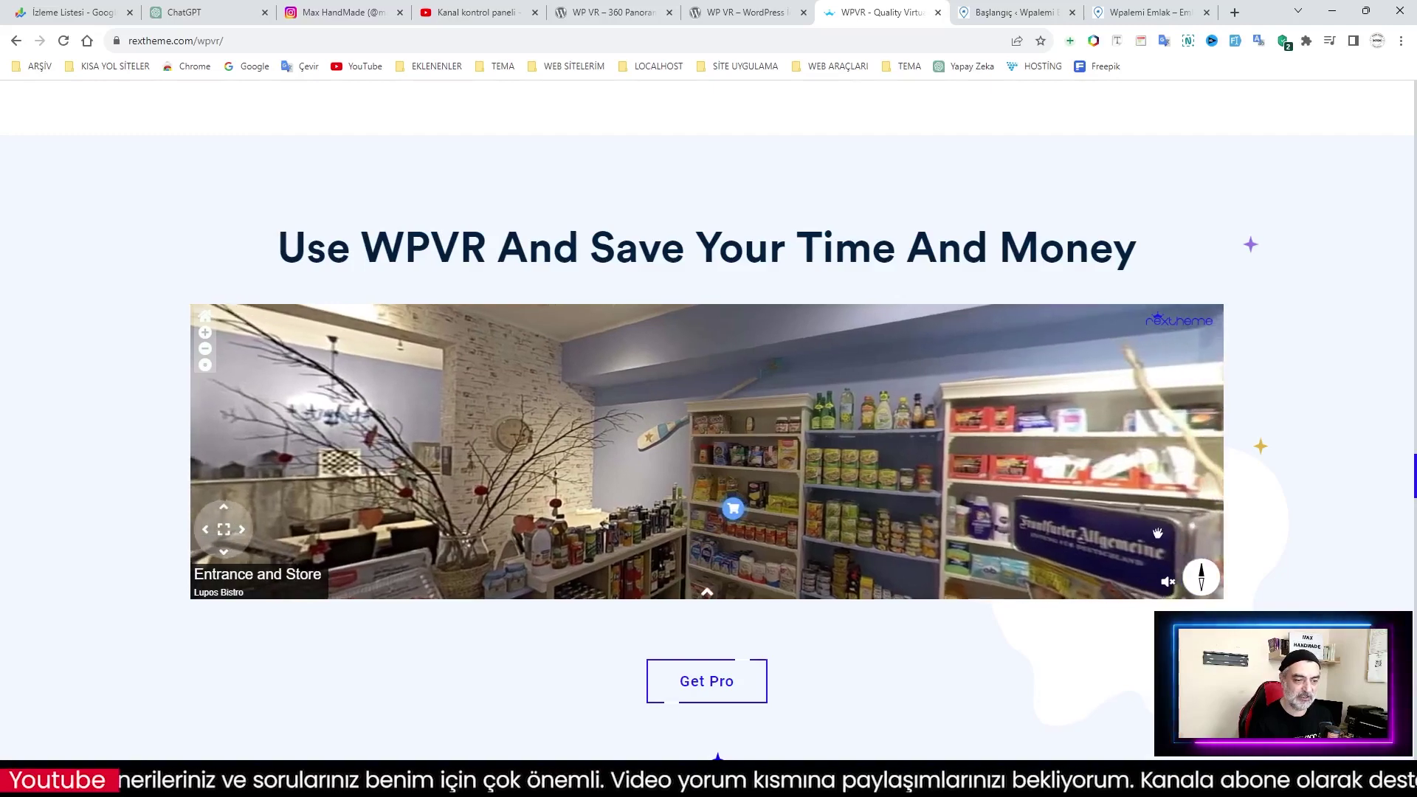
pyautogui.scroll(8, 1289, 597)
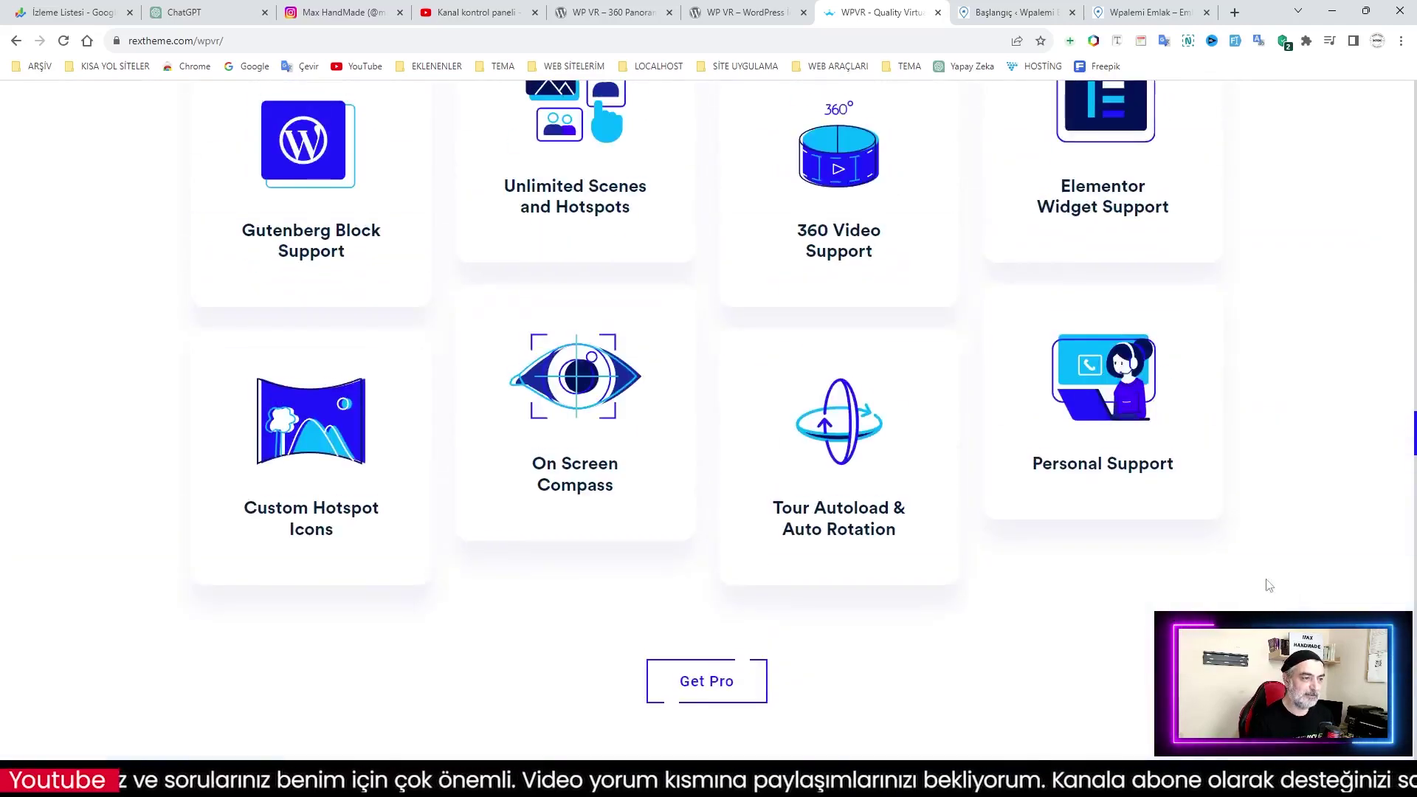
pyautogui.scroll(5, 1257, 579)
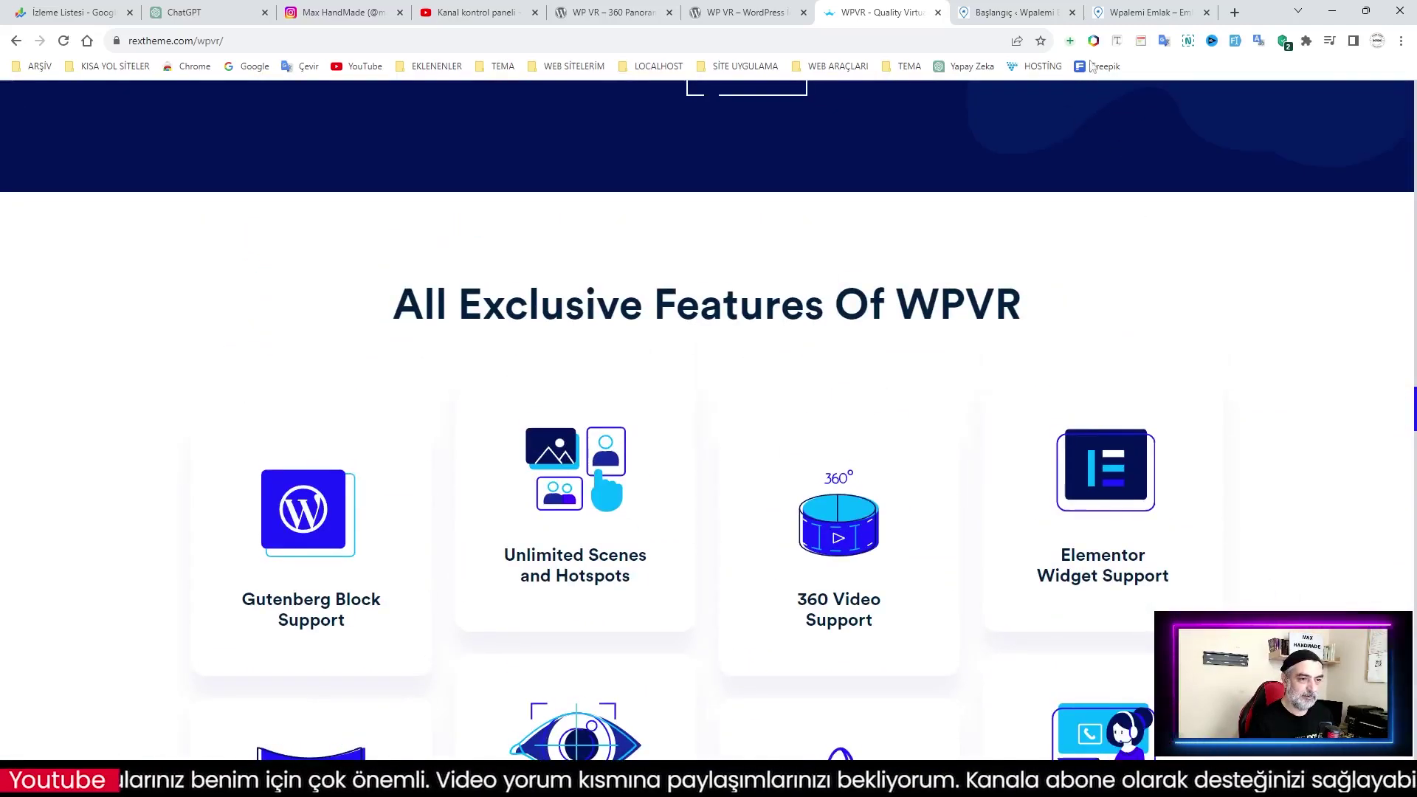
# Switch to the Wpalemi Emlak site and look over the home page's featured listings, categories, locations and highlighted listings
pyautogui.click(1151, 12)
pyautogui.scroll(-4, 858, 419)
pyautogui.scroll(4, 859, 417)
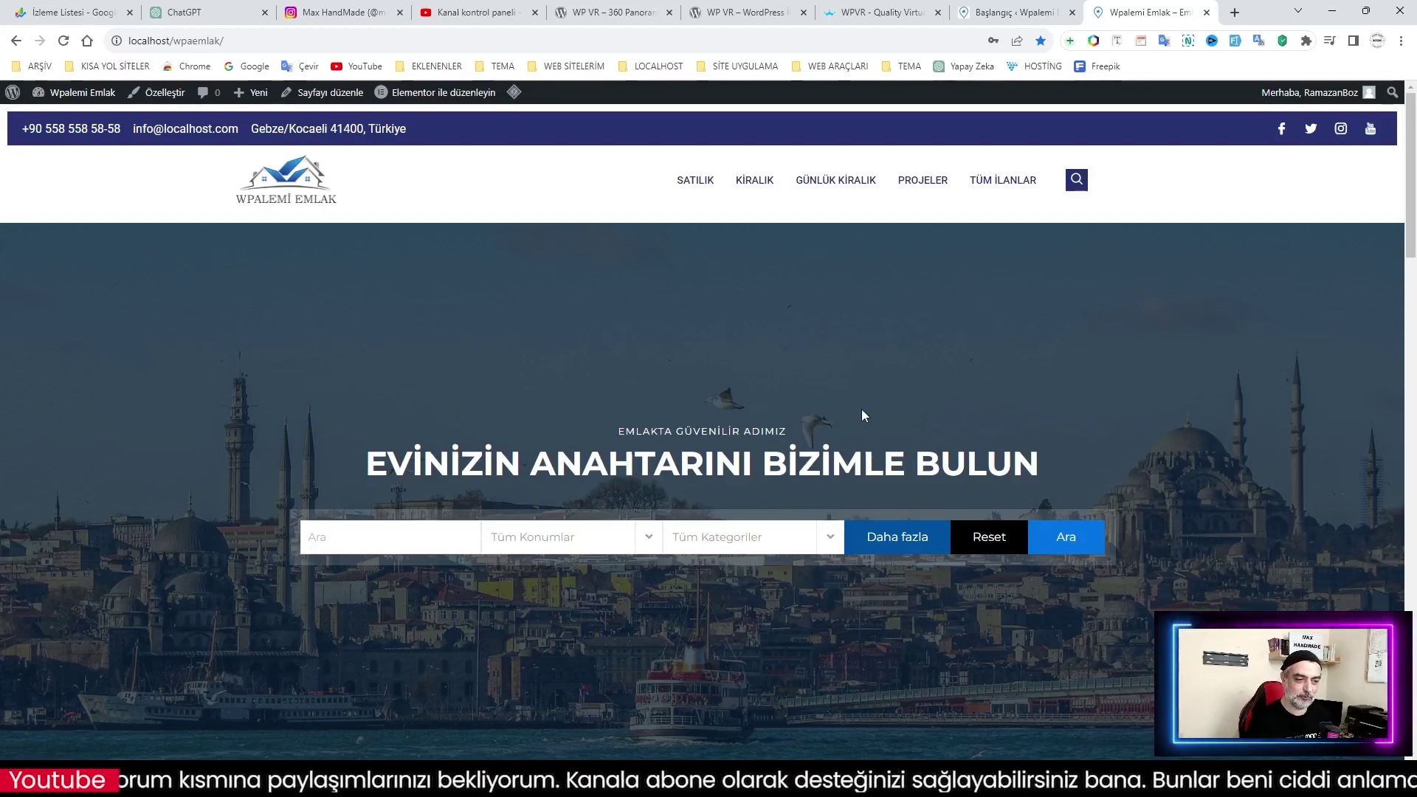
pyautogui.scroll(-5, 861, 409)
pyautogui.scroll(-10, 1042, 479)
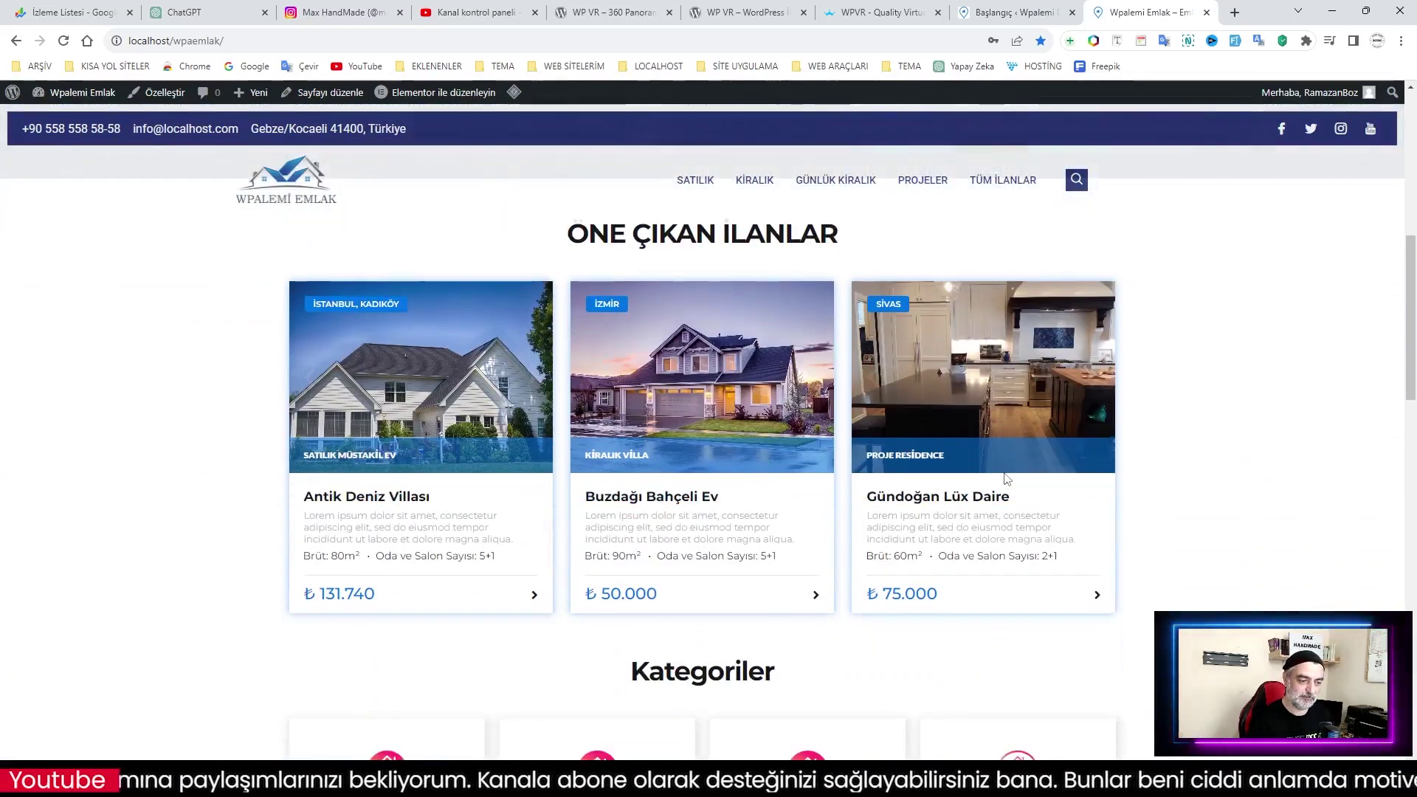
pyautogui.scroll(-6, 833, 459)
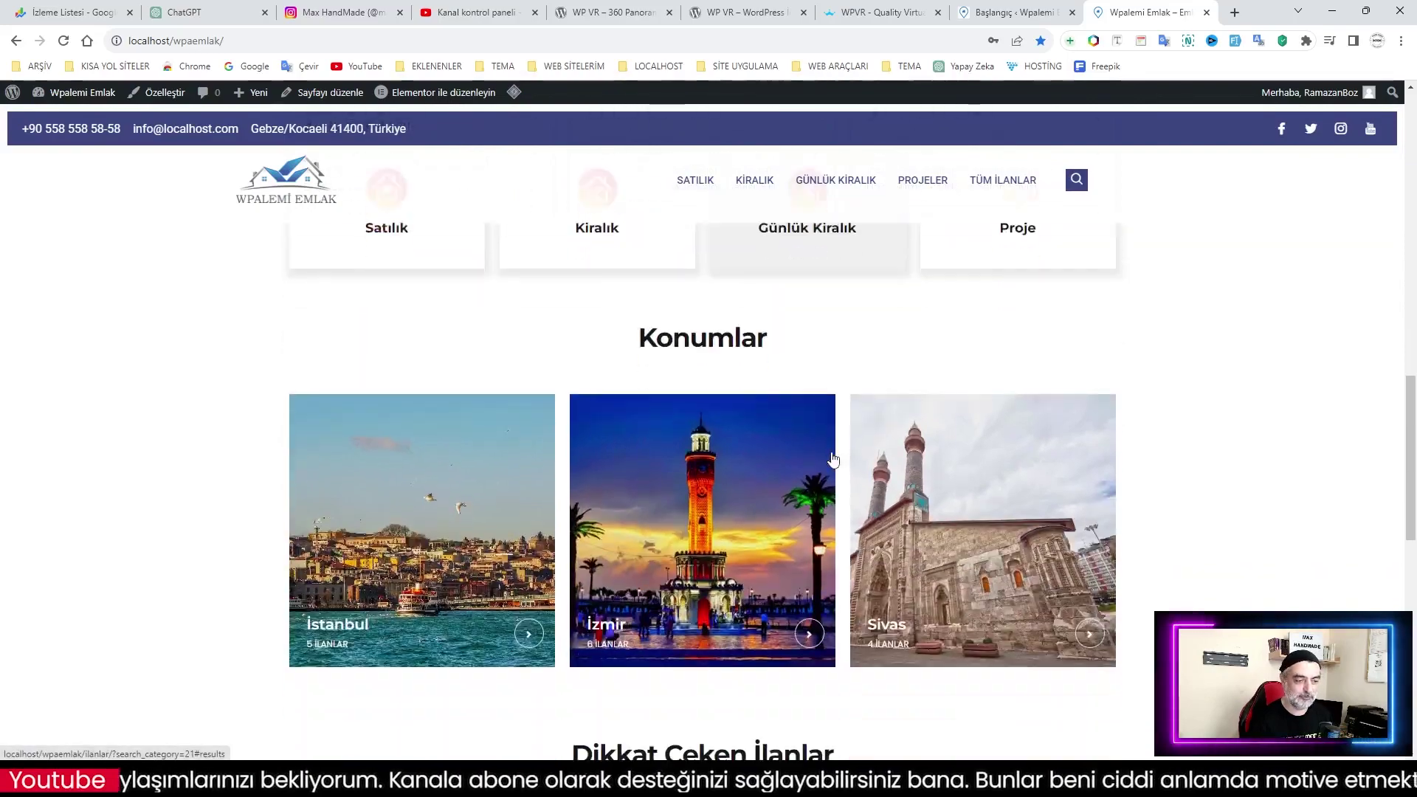
pyautogui.scroll(-2, 834, 459)
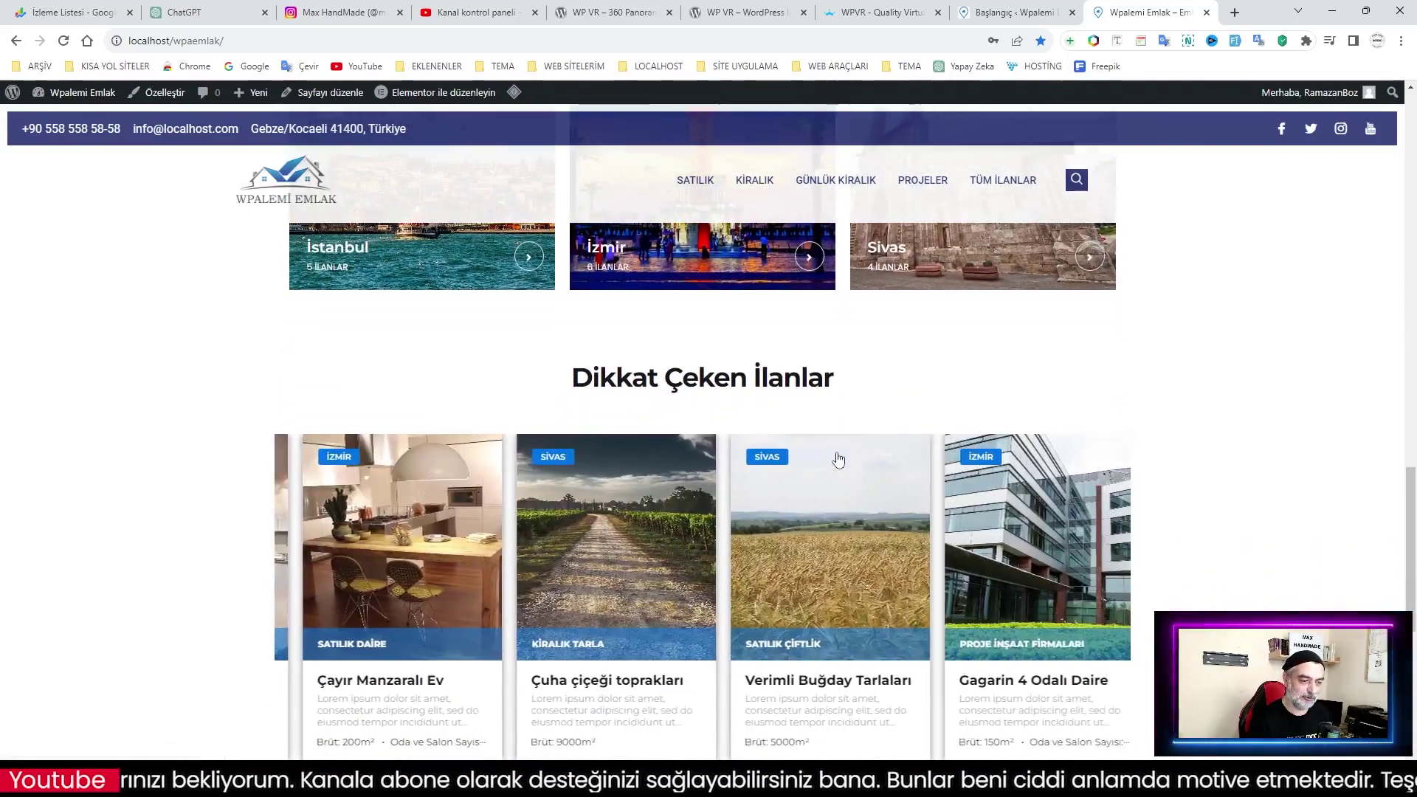
pyautogui.scroll(-3, 1137, 513)
pyautogui.scroll(5, 1119, 516)
pyautogui.scroll(11, 1119, 516)
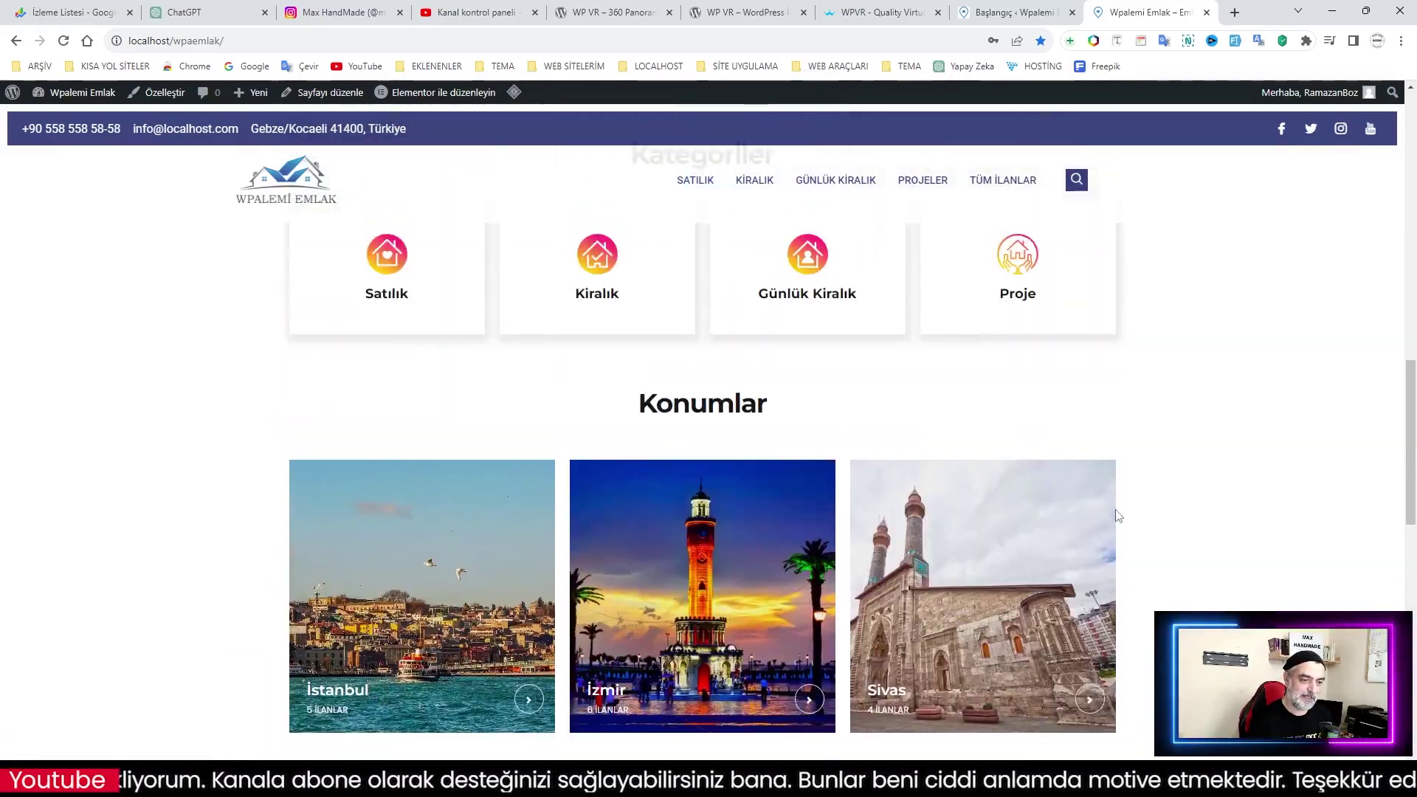
pyautogui.scroll(8, 1117, 517)
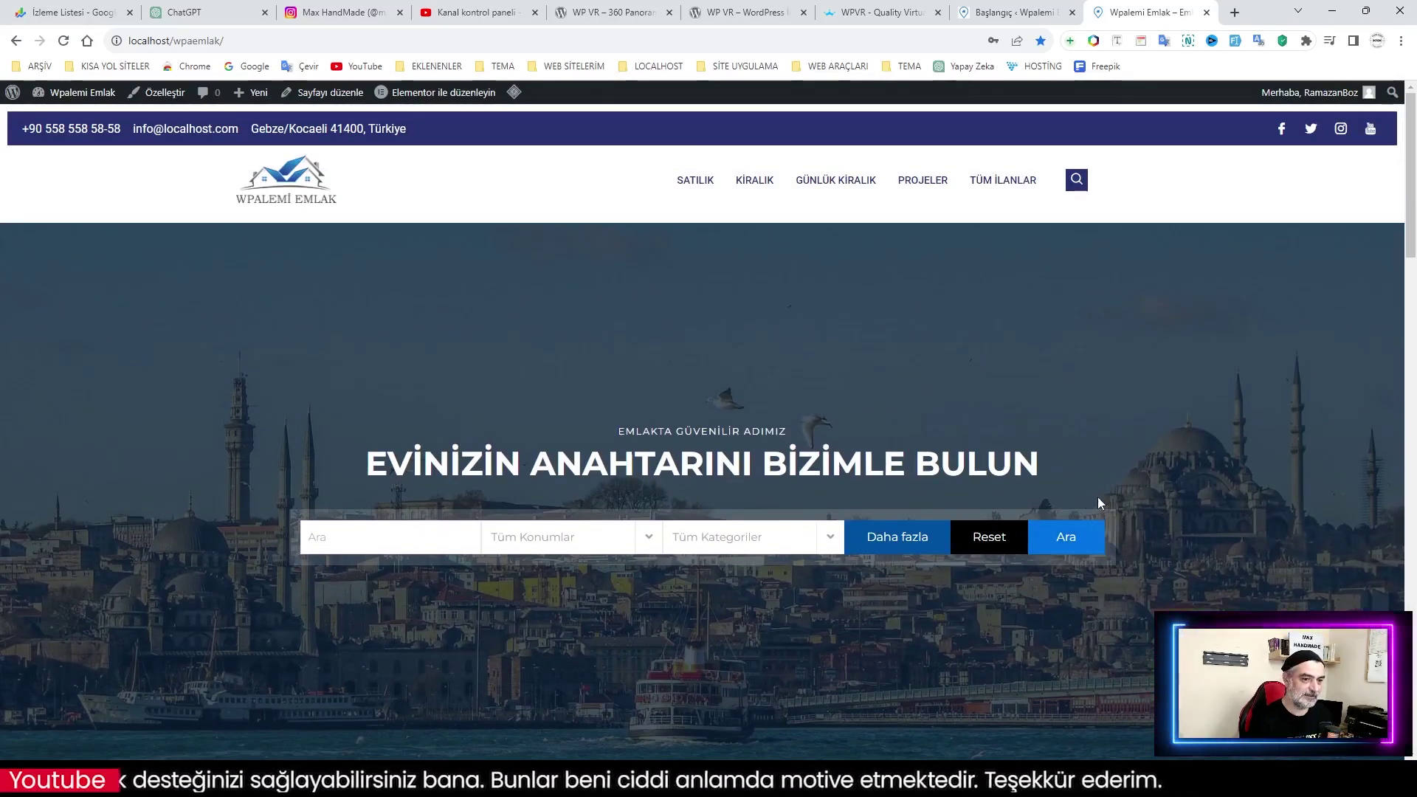
# Open the Antik Deniz Villası listing and show its Multimedya panorama in full screen
pyautogui.scroll(-8, 804, 437)
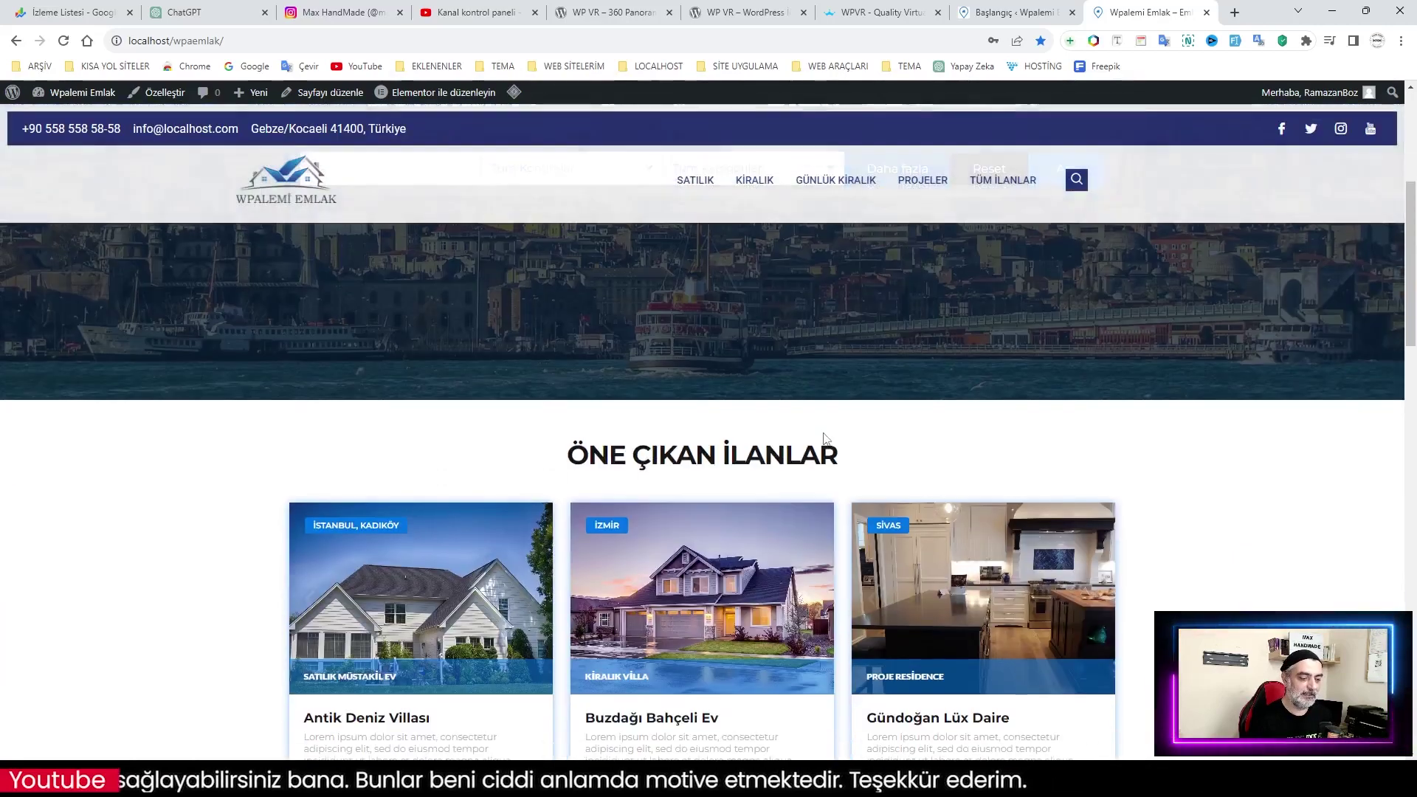
pyautogui.click(331, 502)
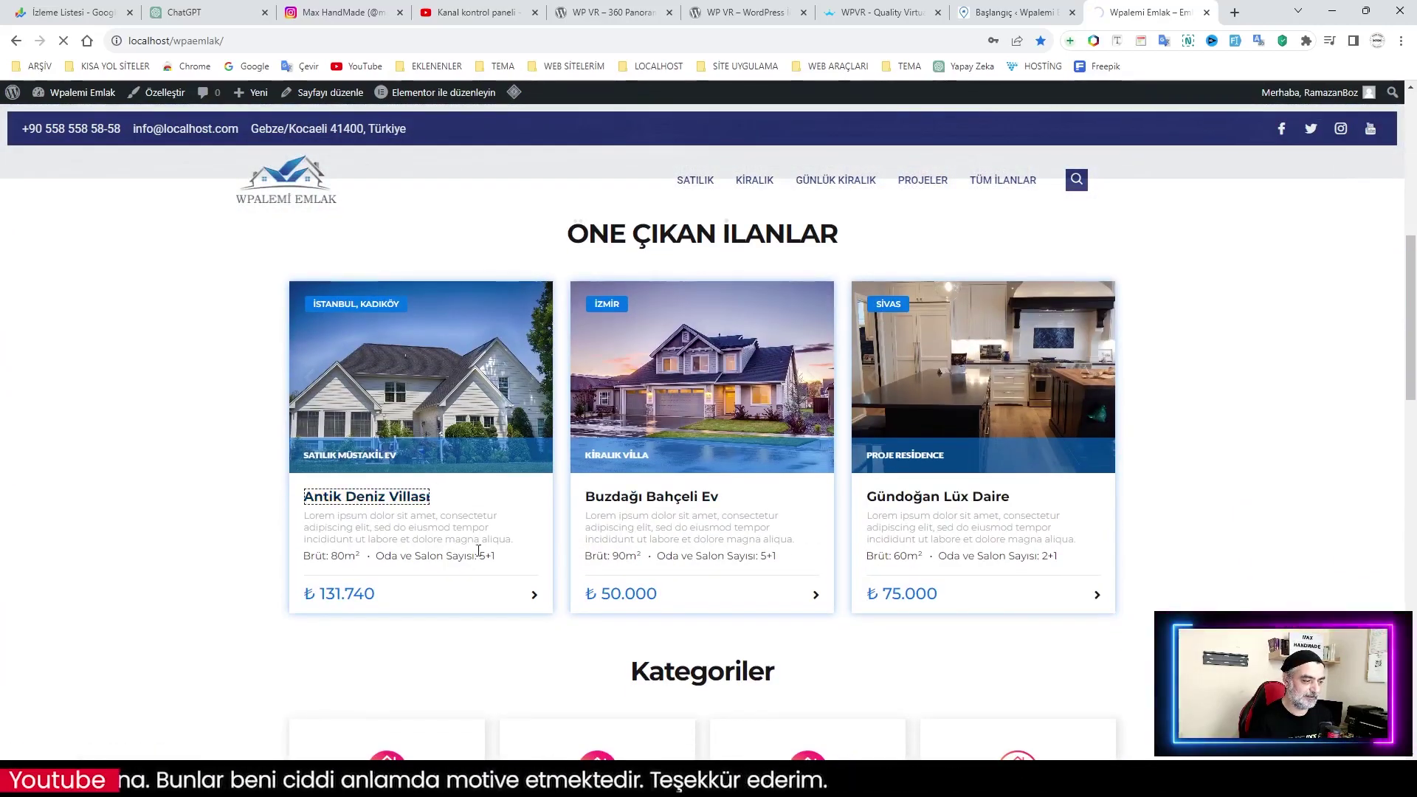
pyautogui.scroll(-20, 855, 547)
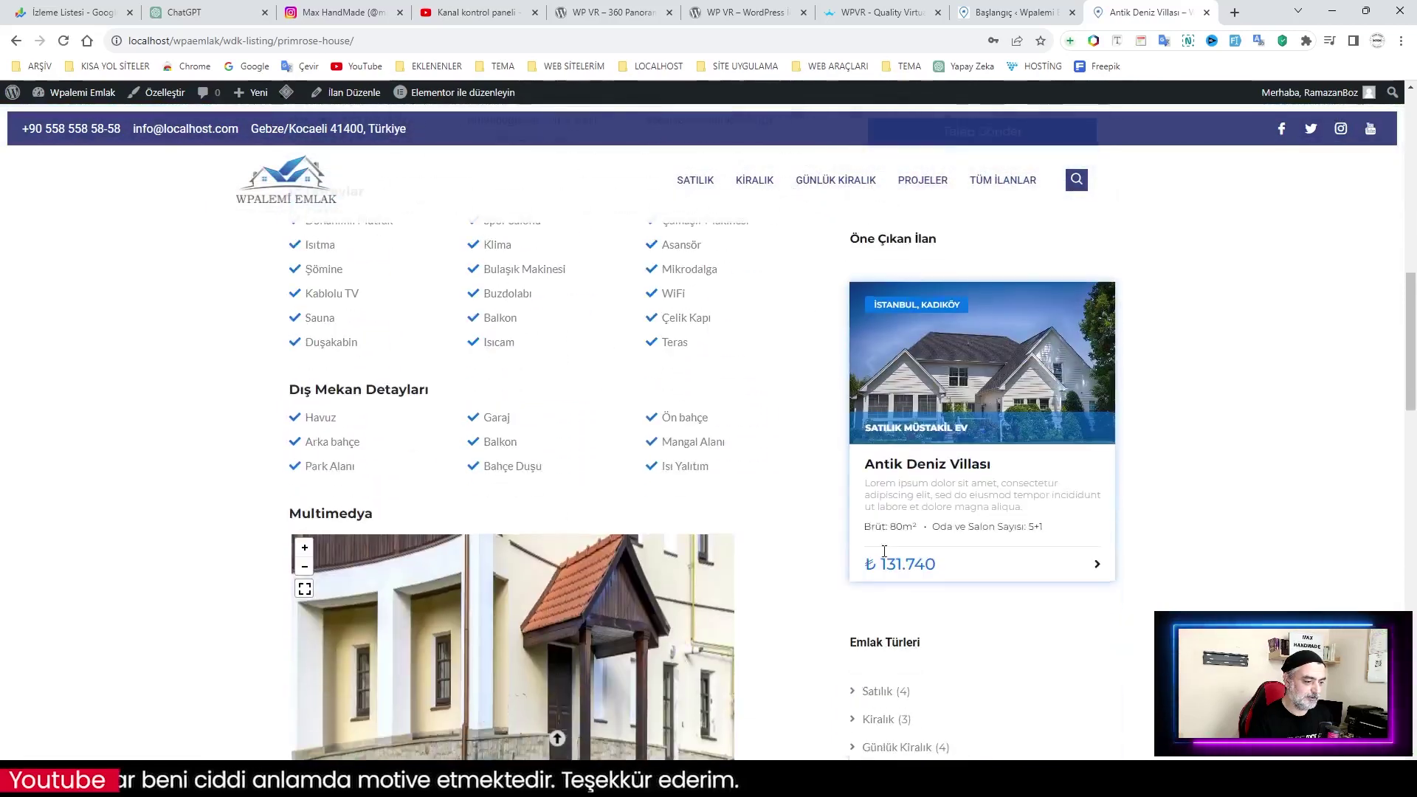
pyautogui.scroll(4, 435, 276)
pyautogui.scroll(-7, 543, 446)
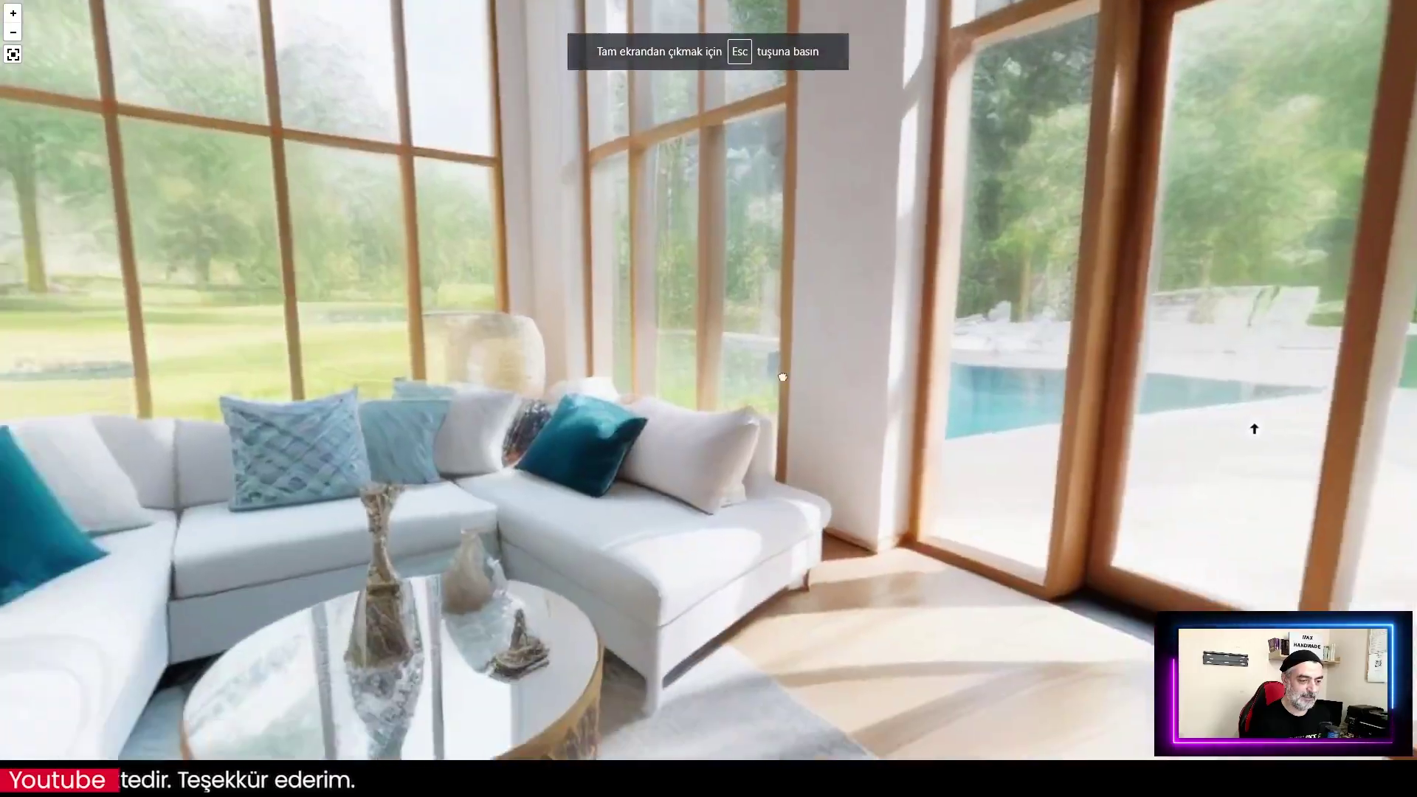
# Look around the living room panorama and show the picture behind the info hotspot on the wall painting
pyautogui.moveTo(781, 379); pyautogui.dragTo(1342, 507)
pyautogui.moveTo(765, 490); pyautogui.dragTo(1081, 379)
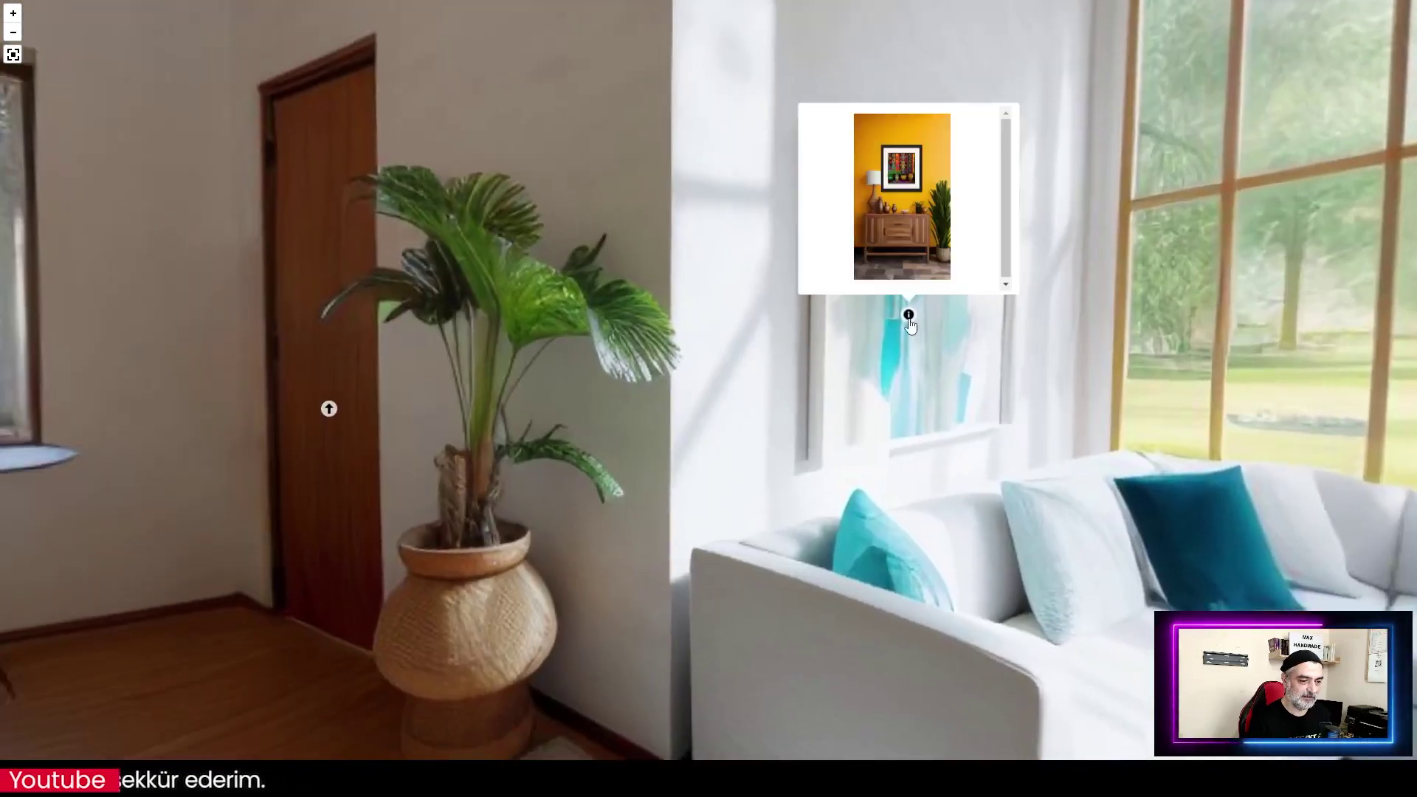
pyautogui.click(328, 409)
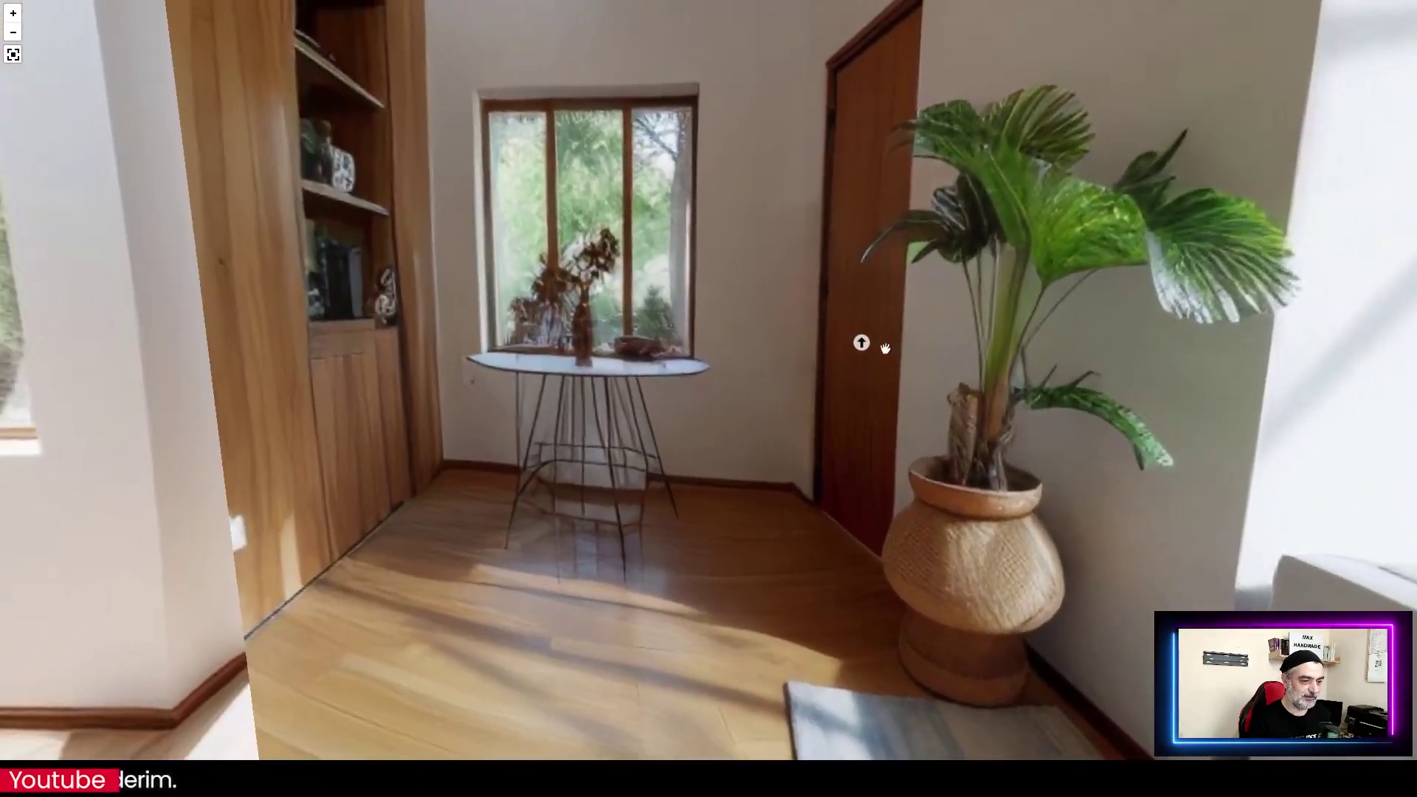
pyautogui.click(861, 343)
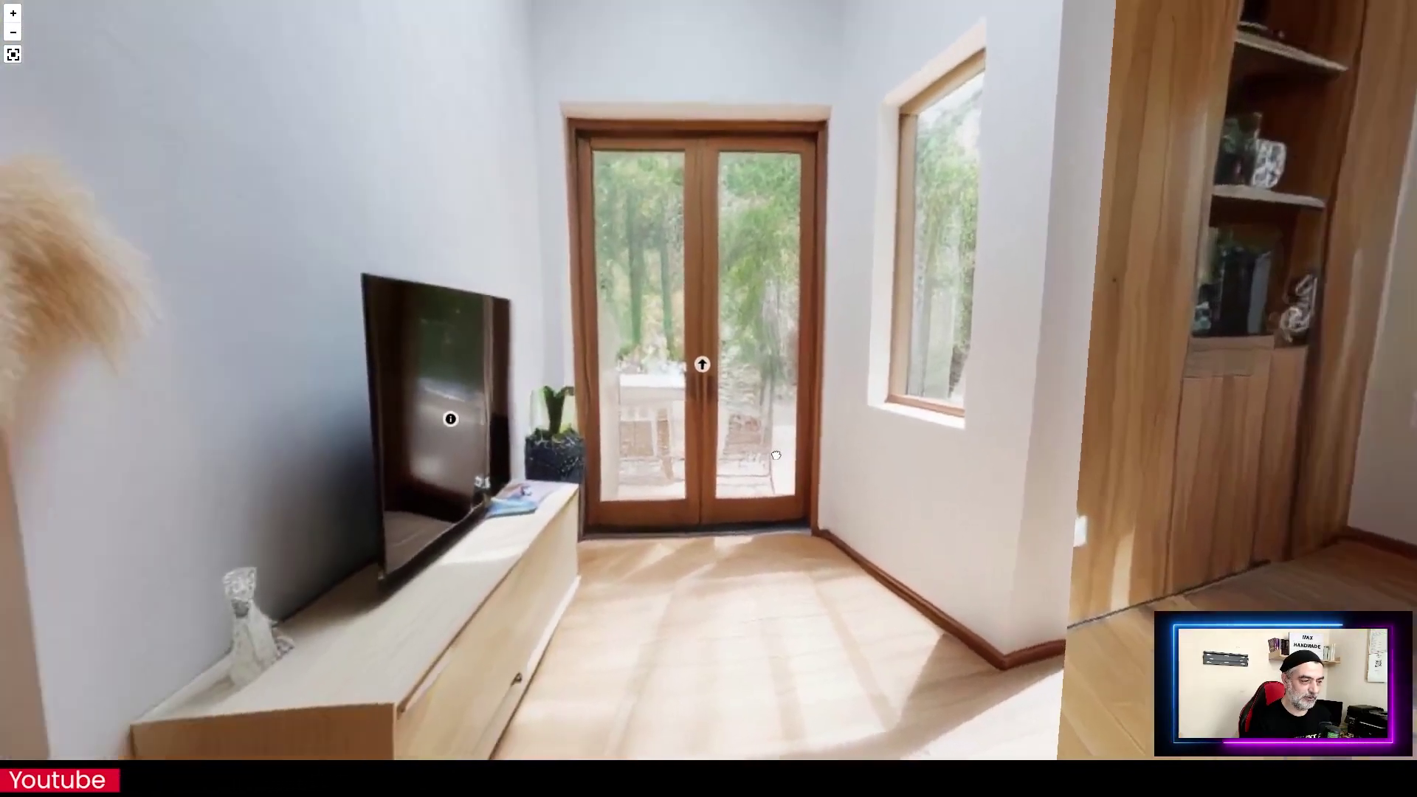
pyautogui.moveTo(775, 455); pyautogui.dragTo(840, 459)
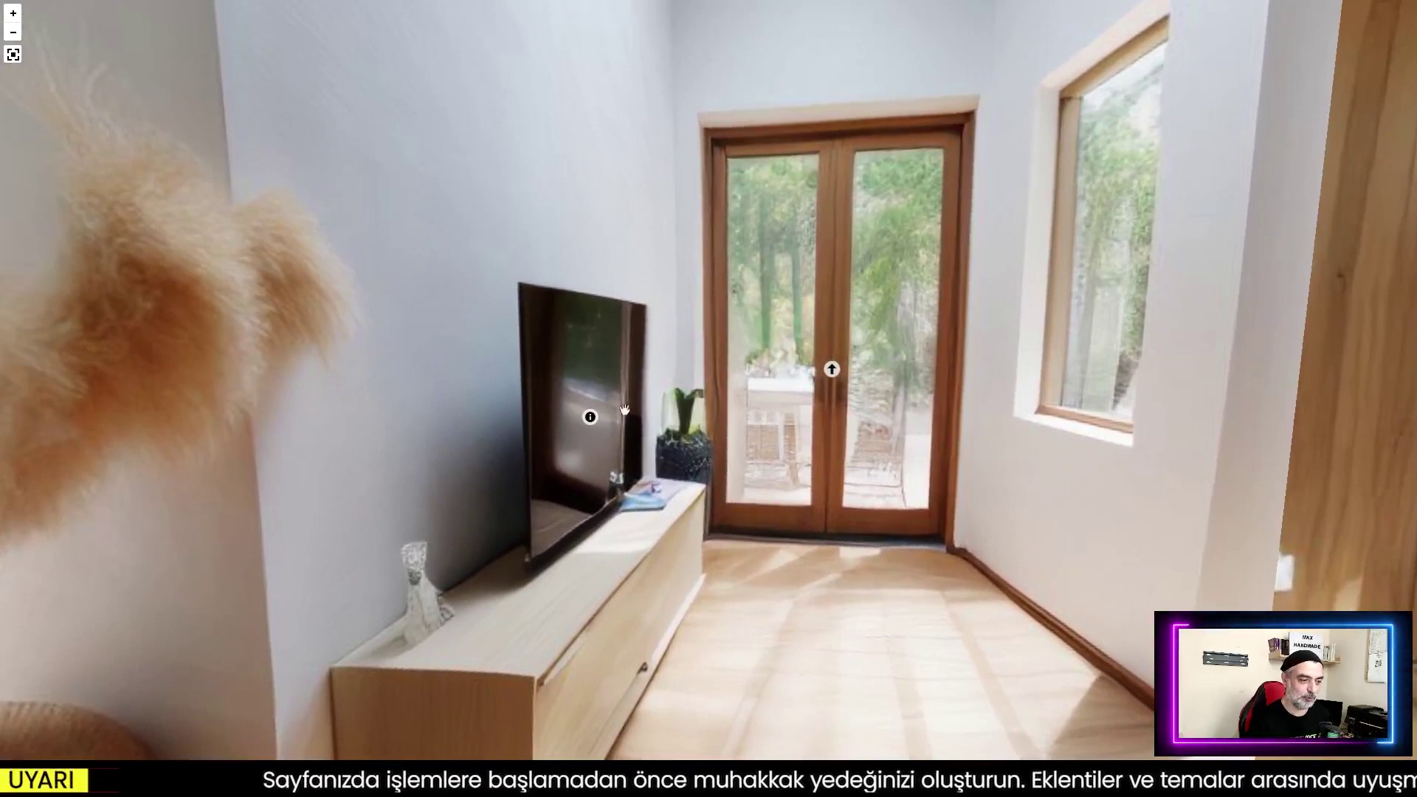
# Follow the scene hotspot on the glass double doors and show the video attached to the large bedroom painting
pyautogui.click(832, 372)
pyautogui.scroll(-3, 698, 551)
pyautogui.moveTo(565, 605); pyautogui.dragTo(1398, 472)
pyautogui.moveTo(950, 448)
pyautogui.mouseDown()
pyautogui.moveTo(1360, 496)
pyautogui.moveTo(578, 420)
pyautogui.moveTo(1243, 484)
pyautogui.moveTo(1388, 548)
pyautogui.moveTo(1246, 478)
pyautogui.moveTo(1142, 466)
pyautogui.mouseUp()
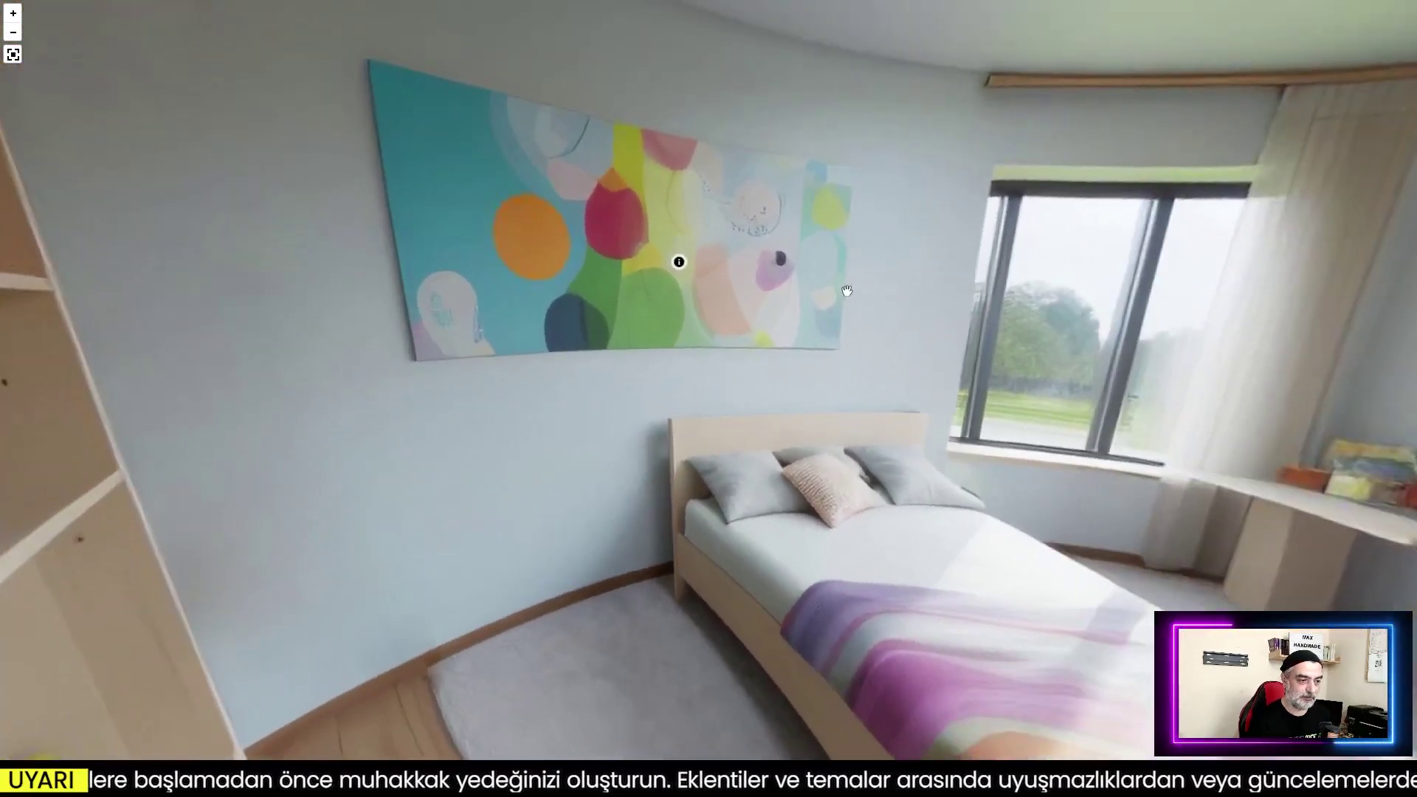
pyautogui.moveTo(685, 265)
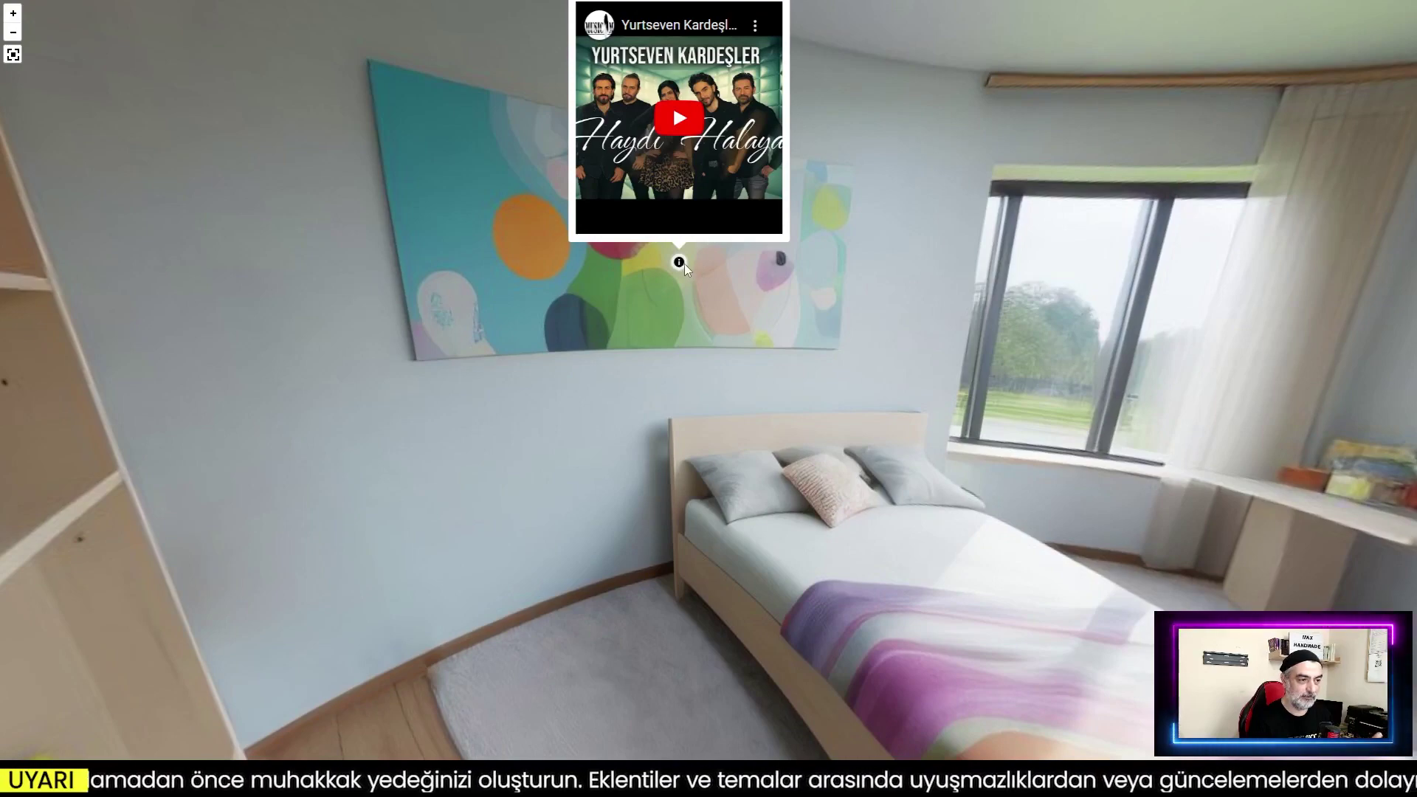
# Look around the bedroom panorama and show the picture behind the info hotspot on the television
pyautogui.moveTo(1107, 473); pyautogui.dragTo(522, 399)
pyautogui.moveTo(1192, 463); pyautogui.dragTo(636, 548)
pyautogui.moveTo(1238, 529); pyautogui.dragTo(669, 546)
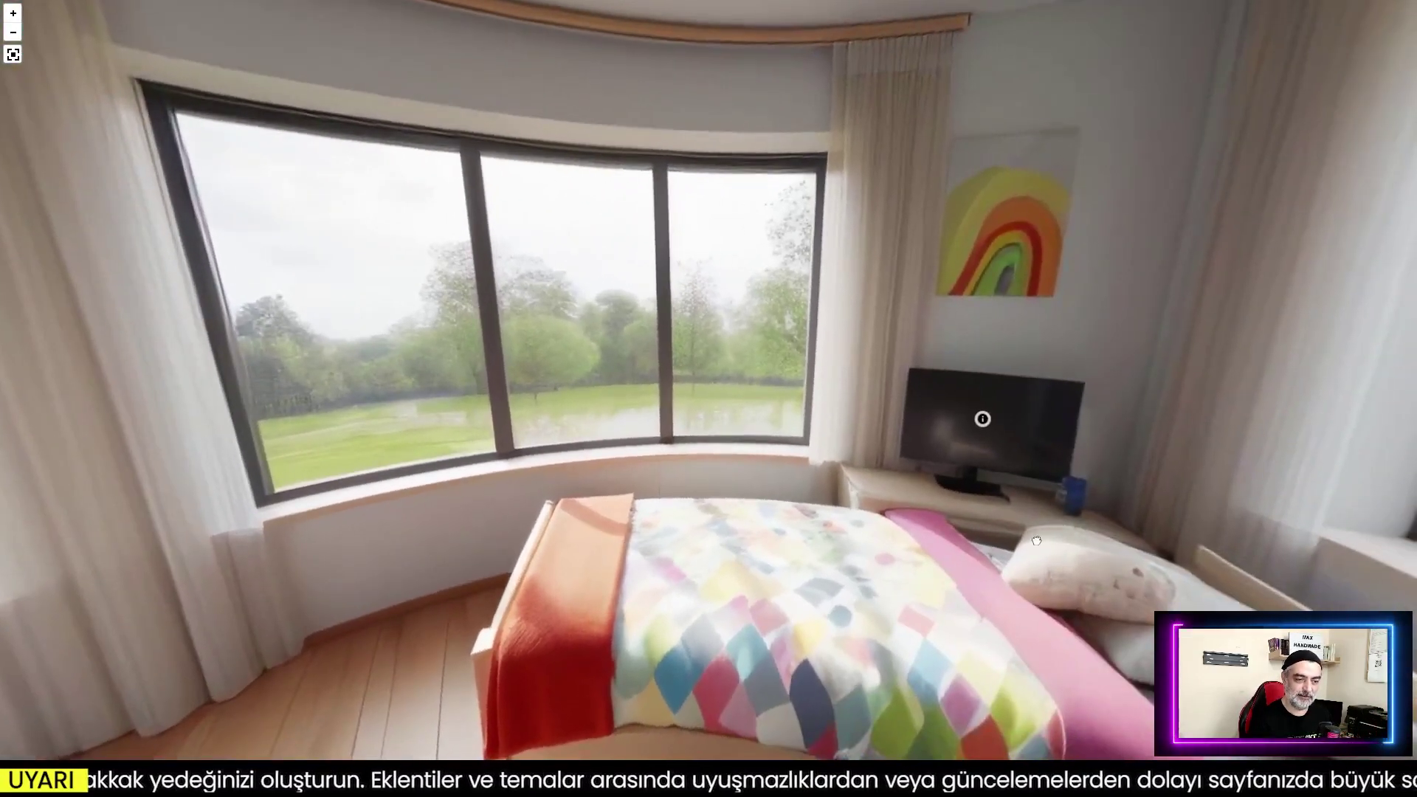
pyautogui.moveTo(859, 397)
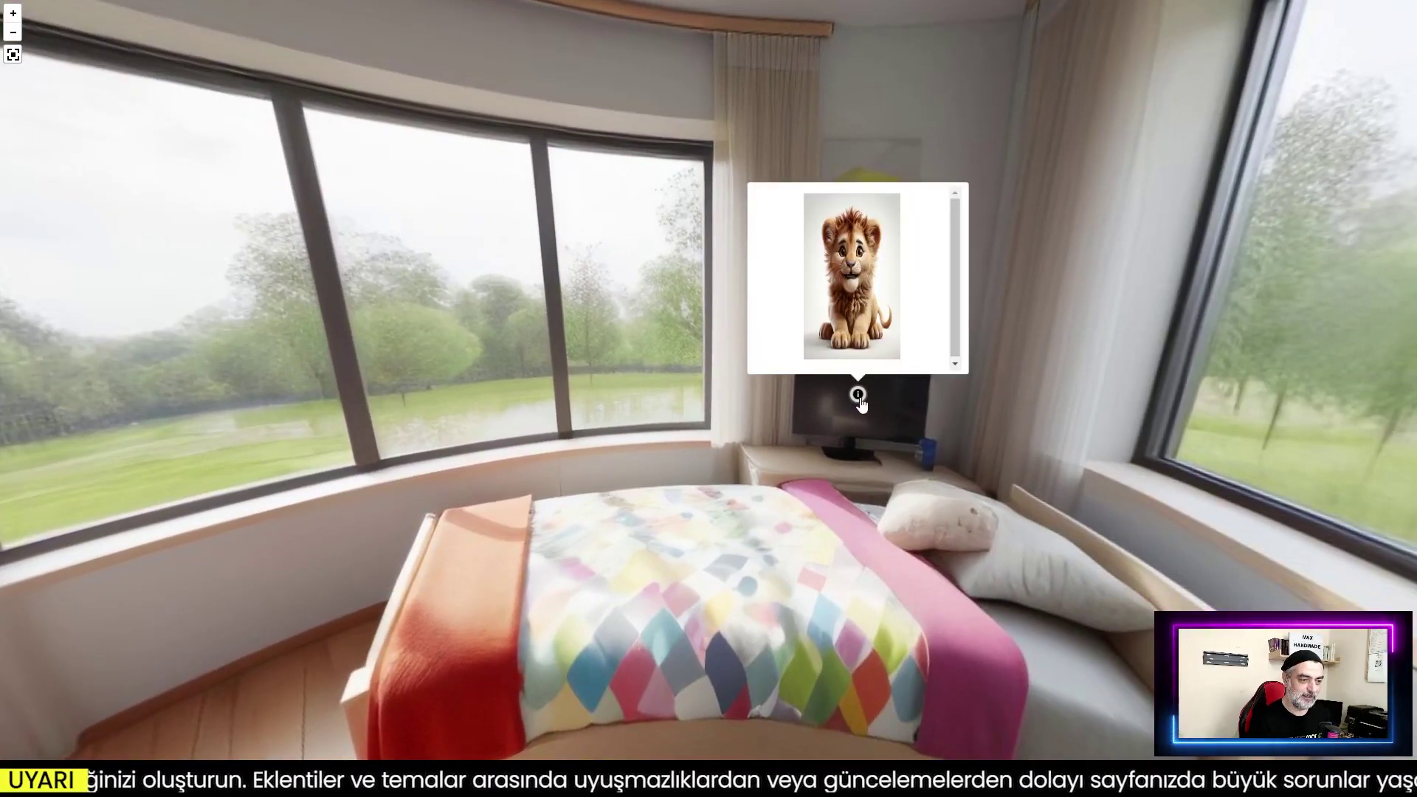
pyautogui.moveTo(860, 498); pyautogui.dragTo(1415, 560)
pyautogui.moveTo(638, 561); pyautogui.dragTo(1415, 538)
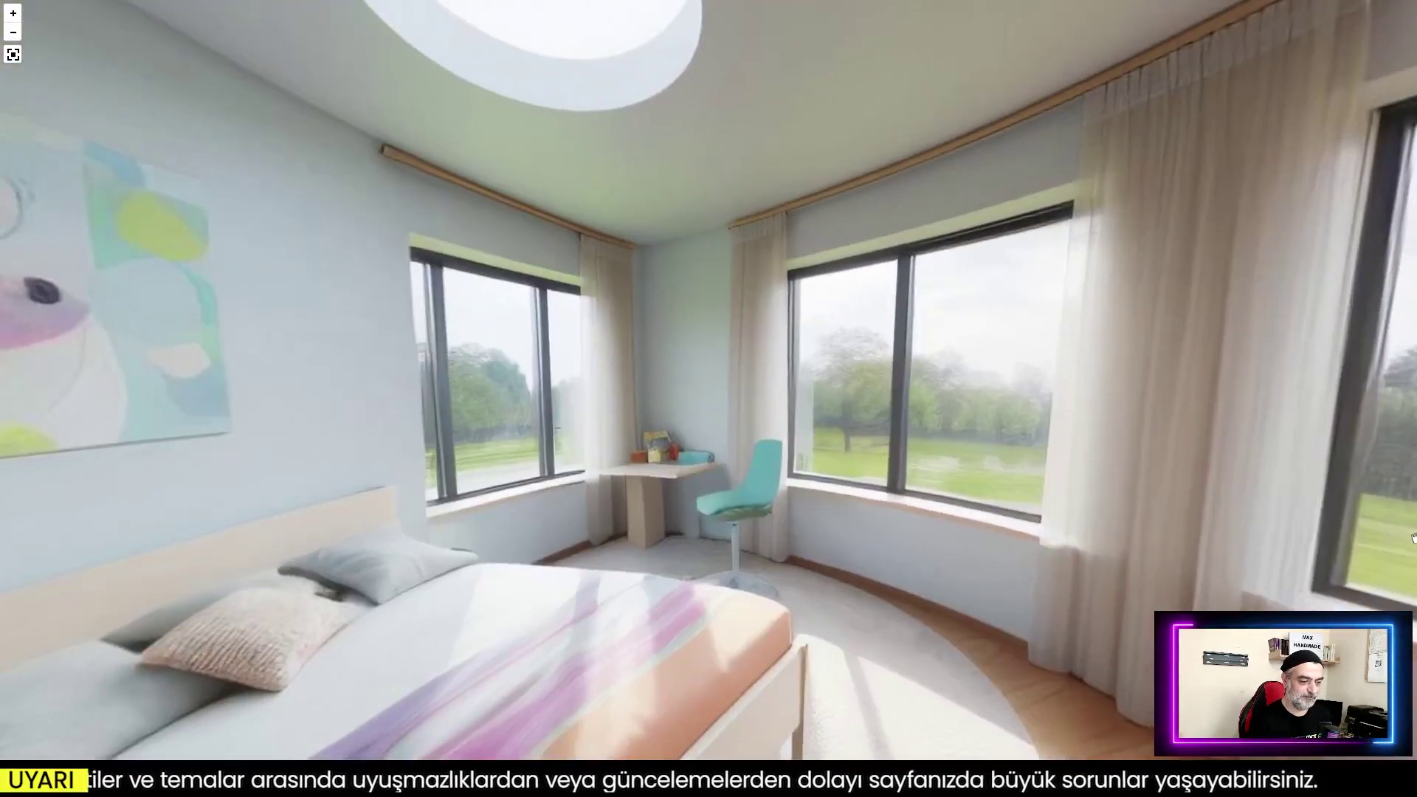
# Leave the full-screen tour and look over the rest of the Antik Deniz Villası listing page
pyautogui.click(13, 56)
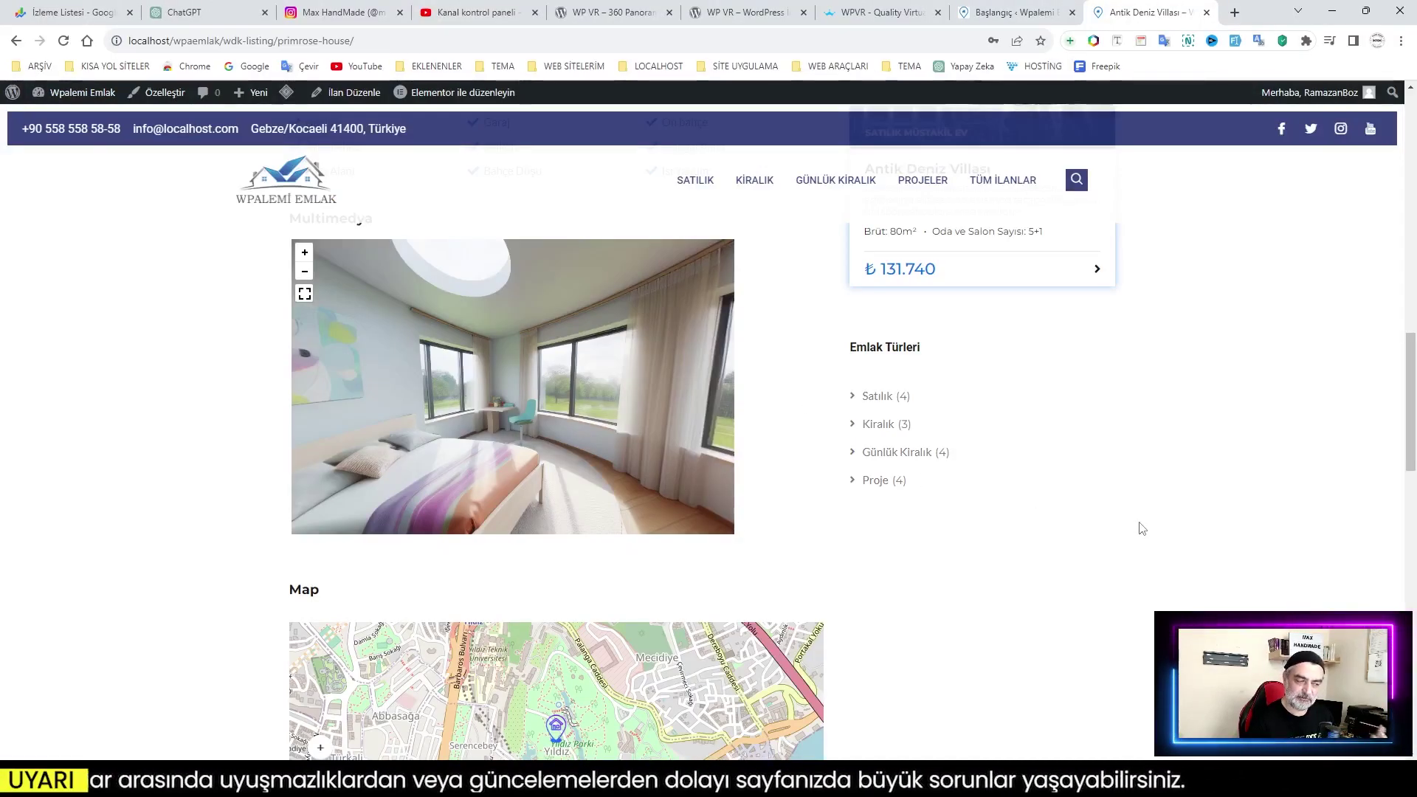
pyautogui.scroll(-3, 1133, 550)
pyautogui.scroll(8, 1129, 547)
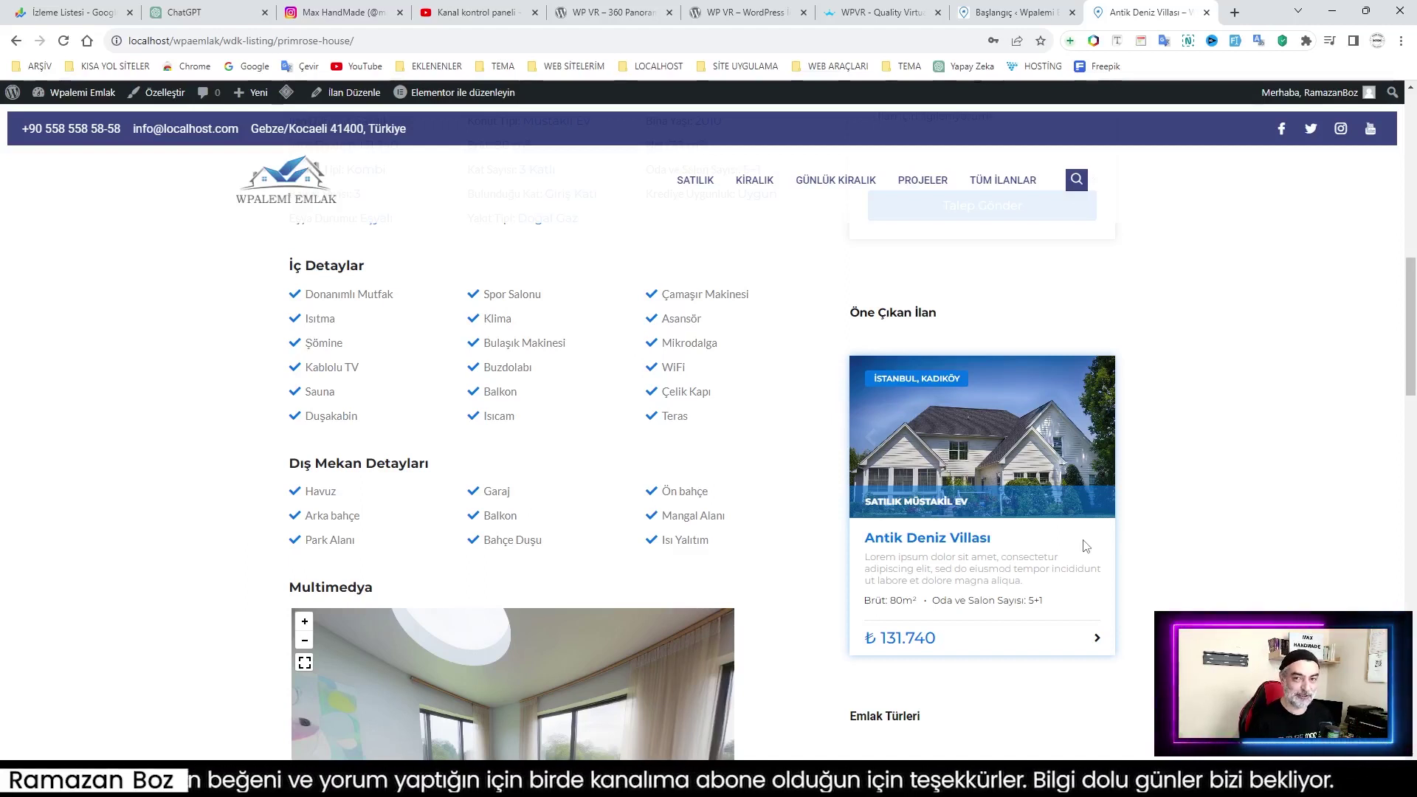
pyautogui.scroll(2, 1085, 546)
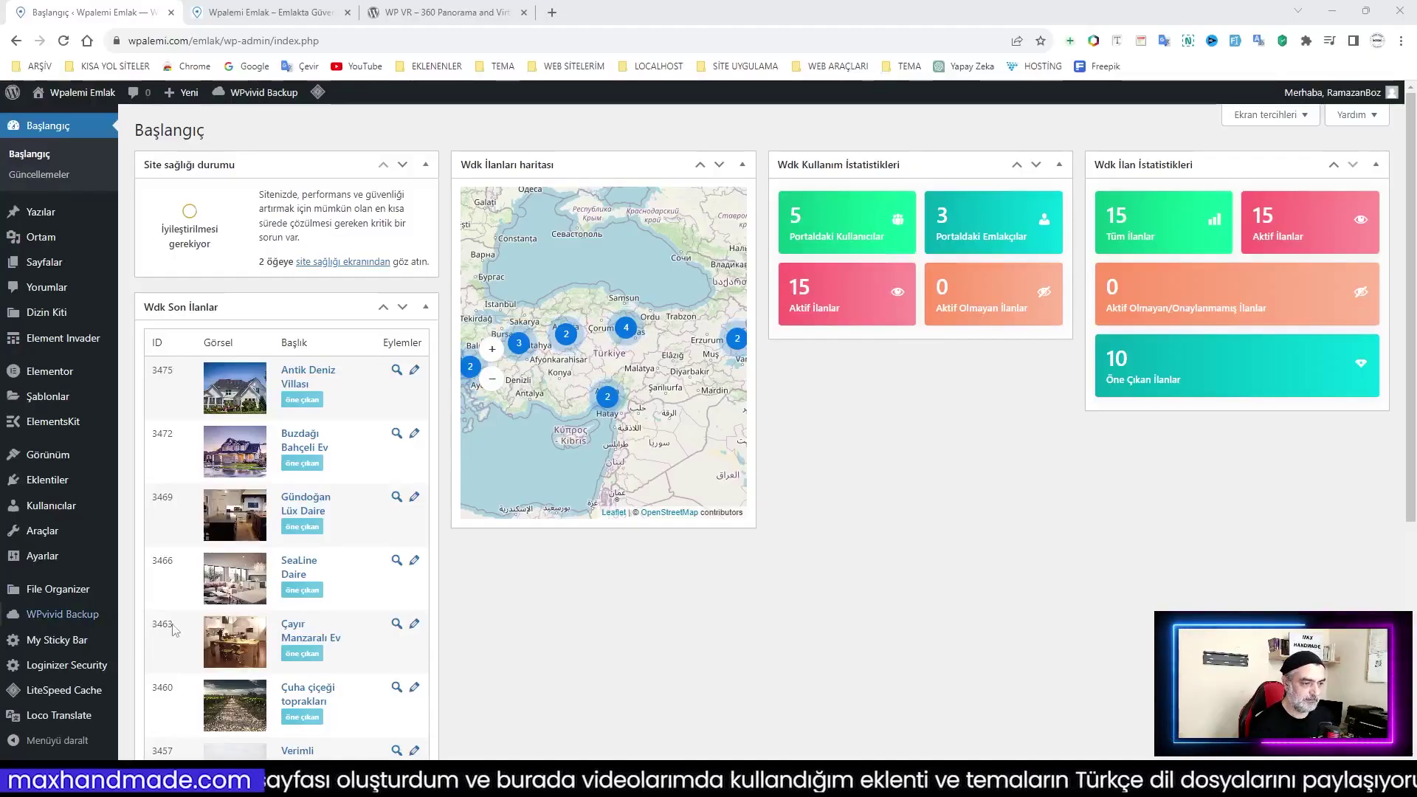
# Search the site's new-plugin directory for WP VR, using the name copied from its WordPress.org plugin page
pyautogui.moveTo(52, 491)
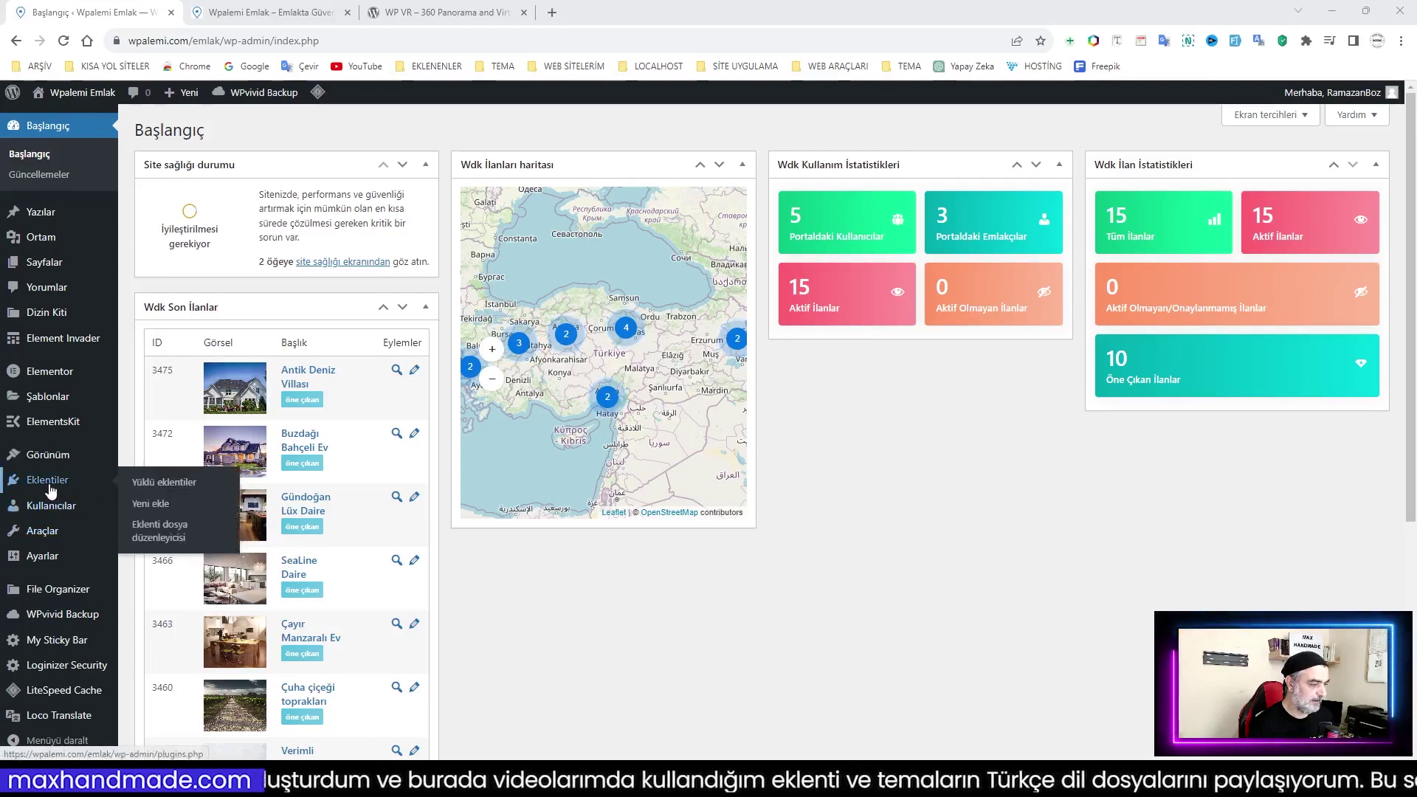
pyautogui.click(160, 508)
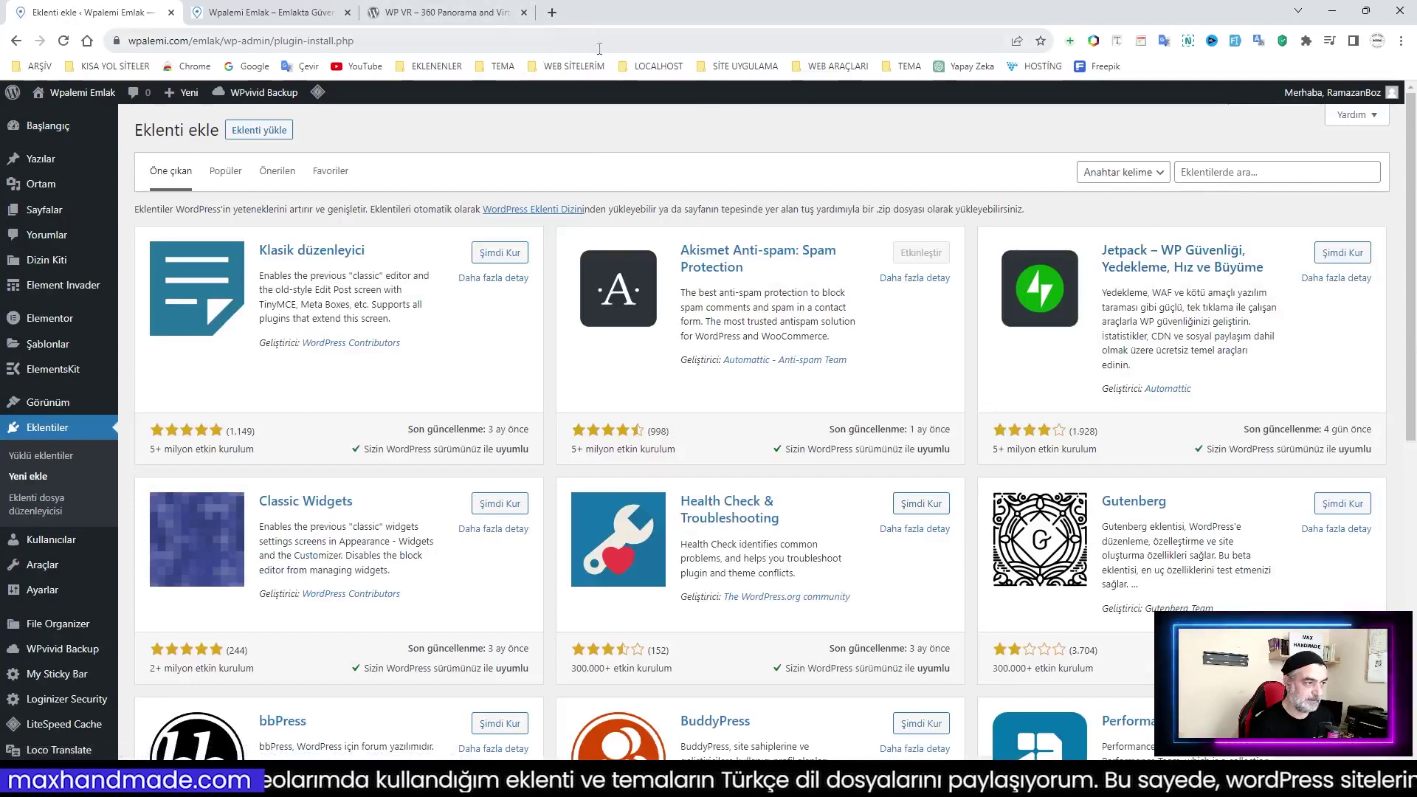
pyautogui.click(449, 12)
pyautogui.moveTo(442, 497); pyautogui.dragTo(508, 504)
pyautogui.rightClick(480, 501)
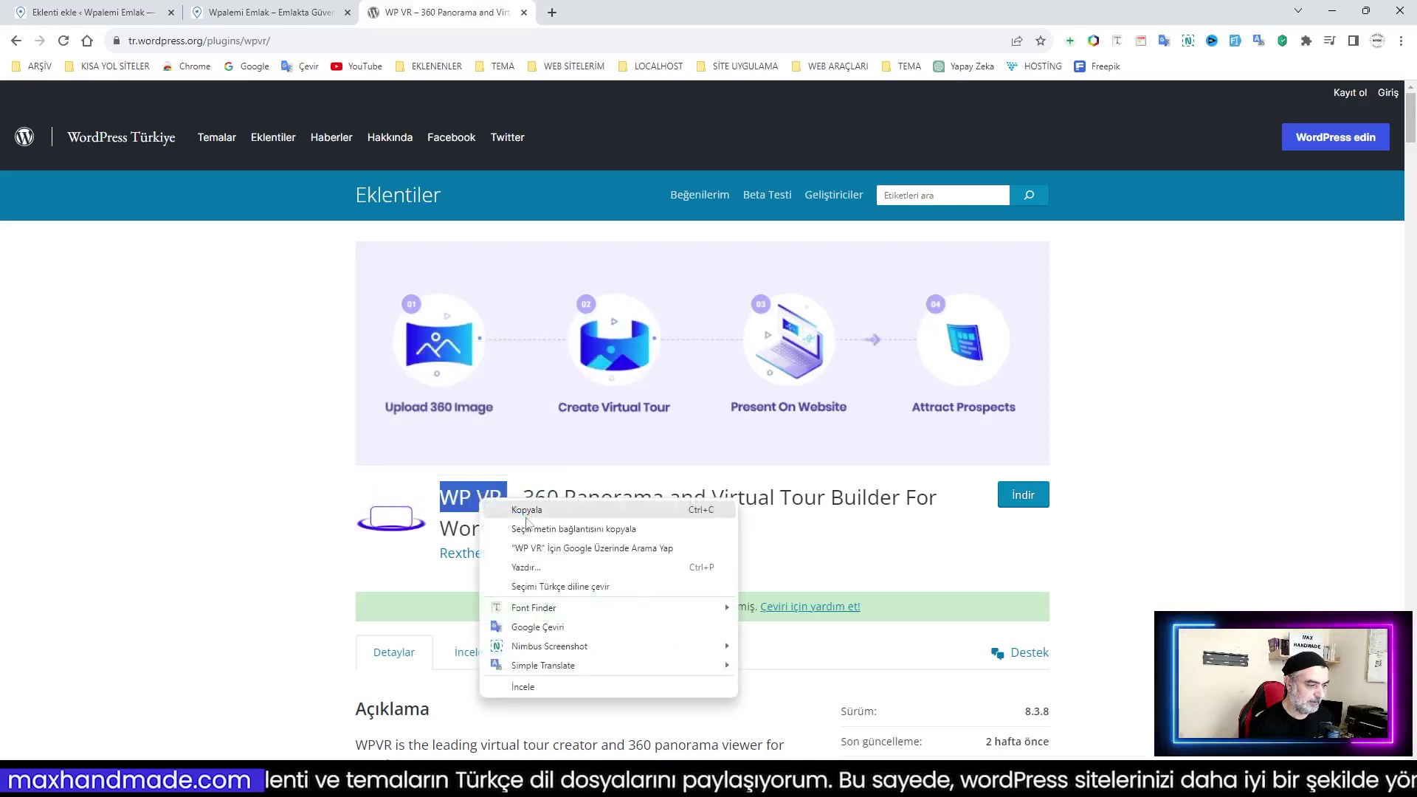
pyautogui.click(516, 516)
pyautogui.hotkey('ctrl', '1')
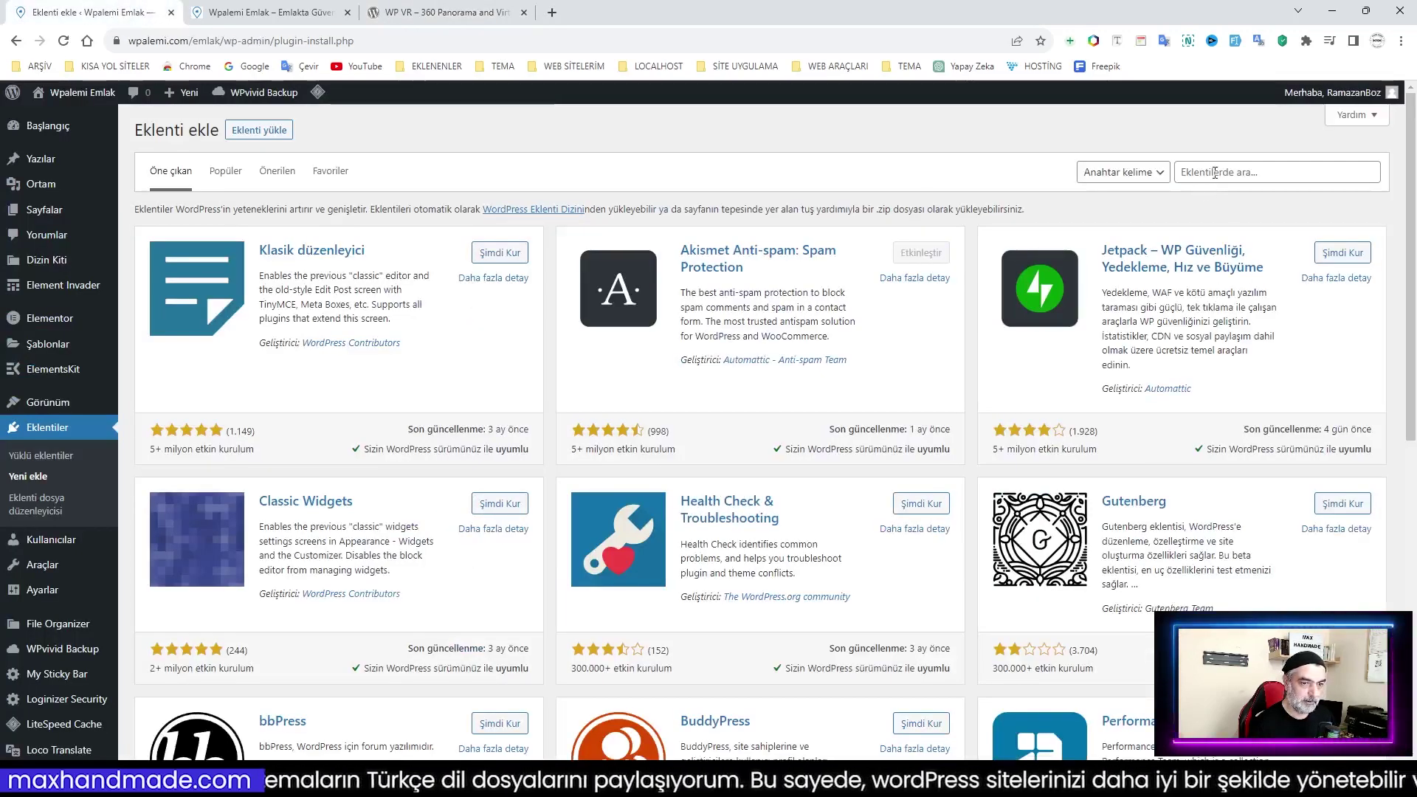
pyautogui.click(1214, 172)
pyautogui.hotkey('ctrl', 'v')
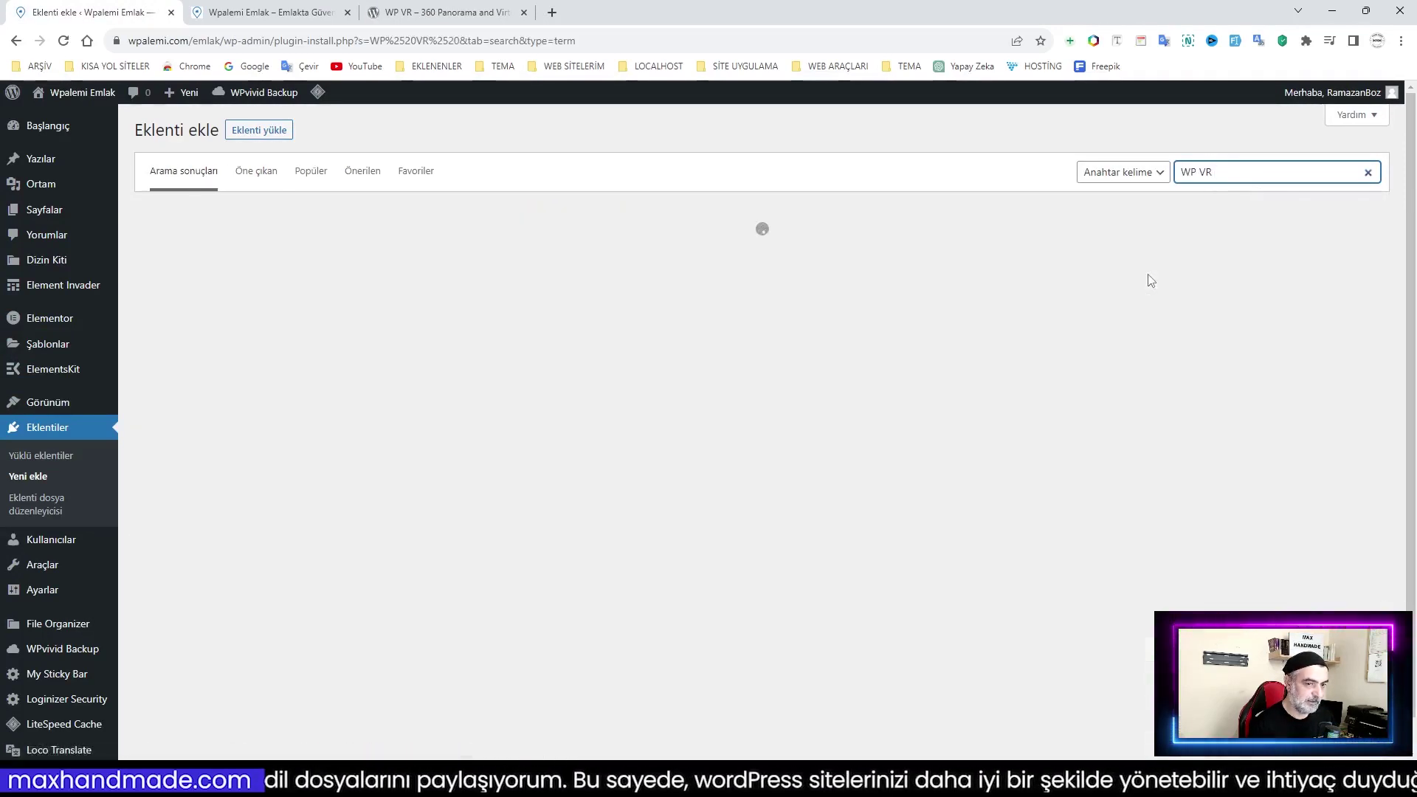
# Find WP VR – 360 Panorama and Virtual Tour Builder For WordPress by Rextheme in the search results, then install and activate it
pyautogui.scroll(-5, 983, 386)
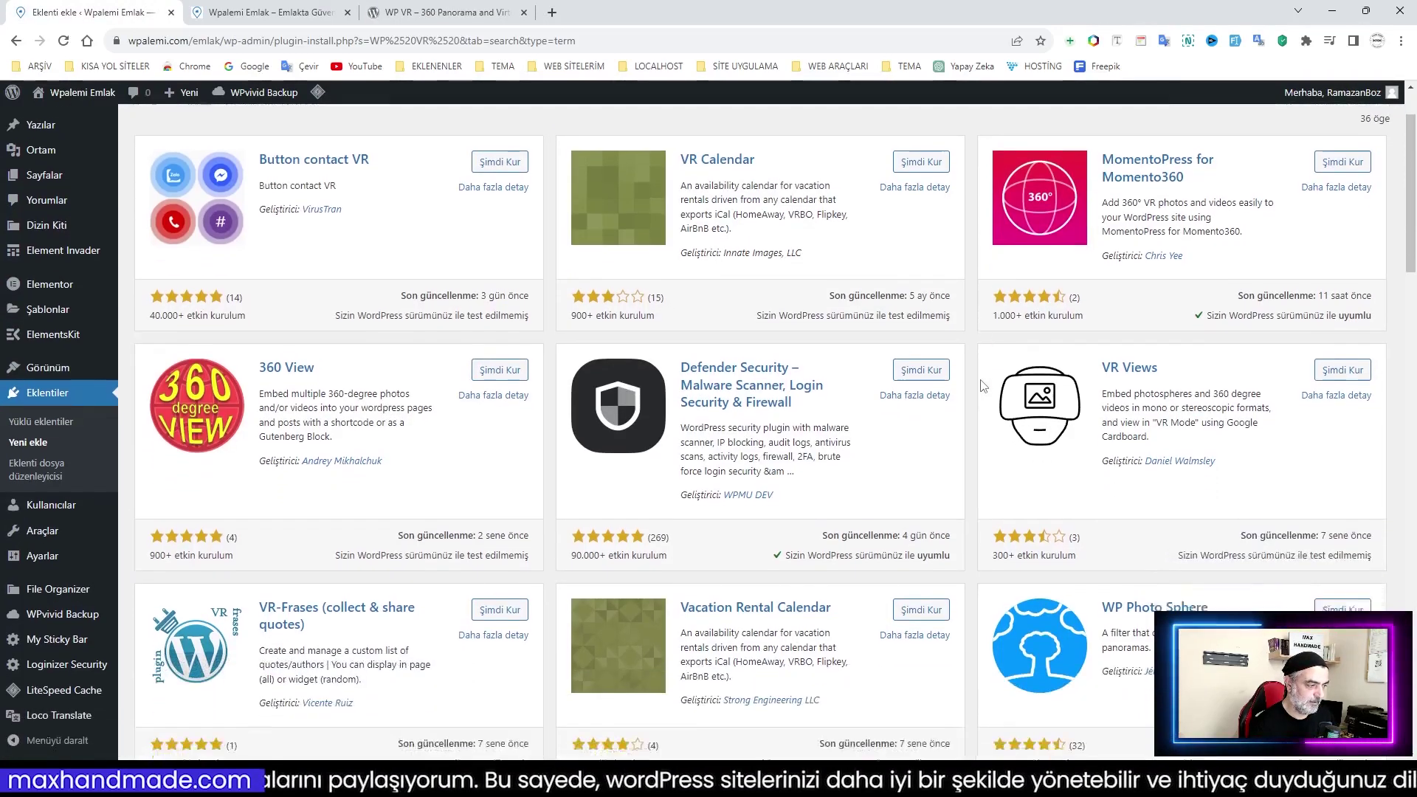
pyautogui.scroll(-7, 983, 385)
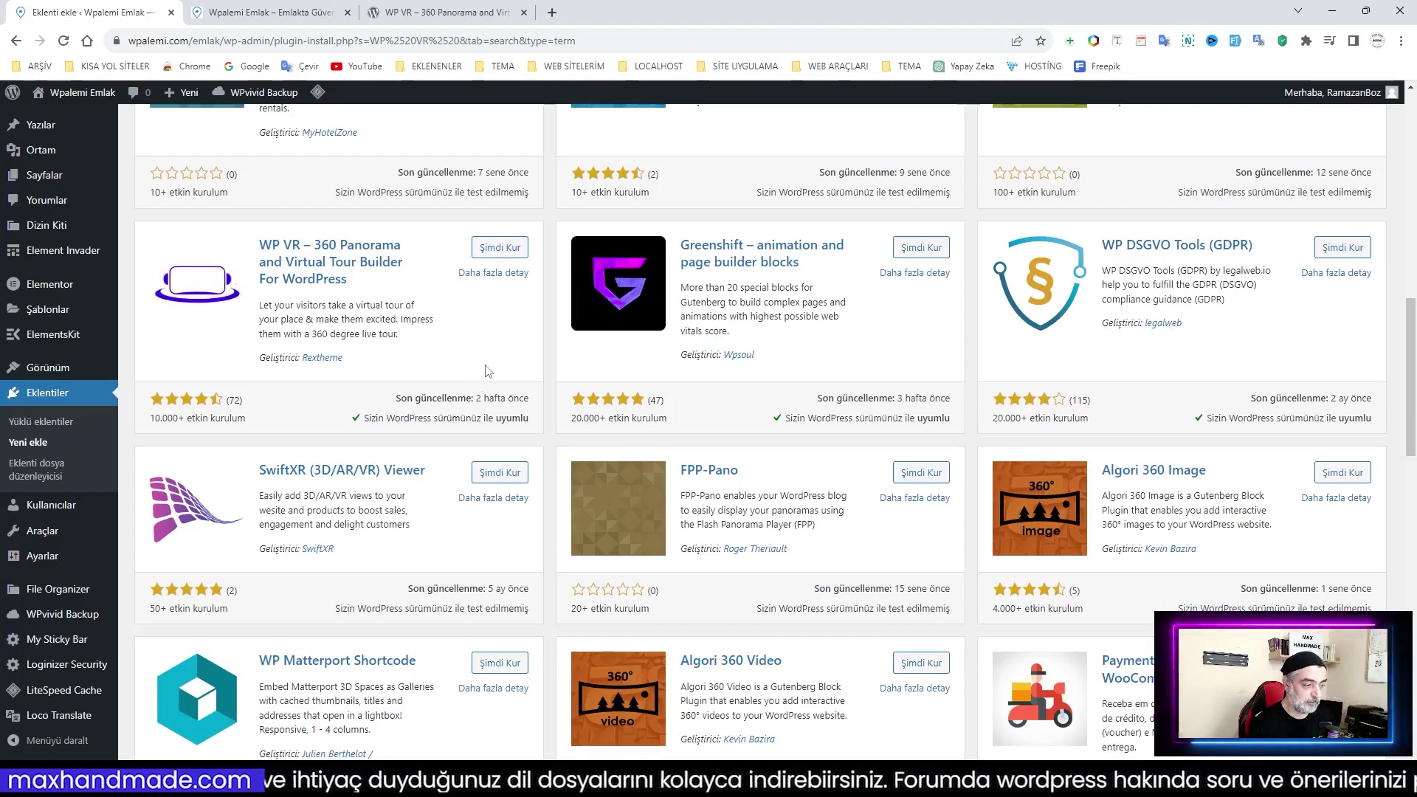
pyautogui.scroll(2, 479, 354)
pyautogui.click(494, 398)
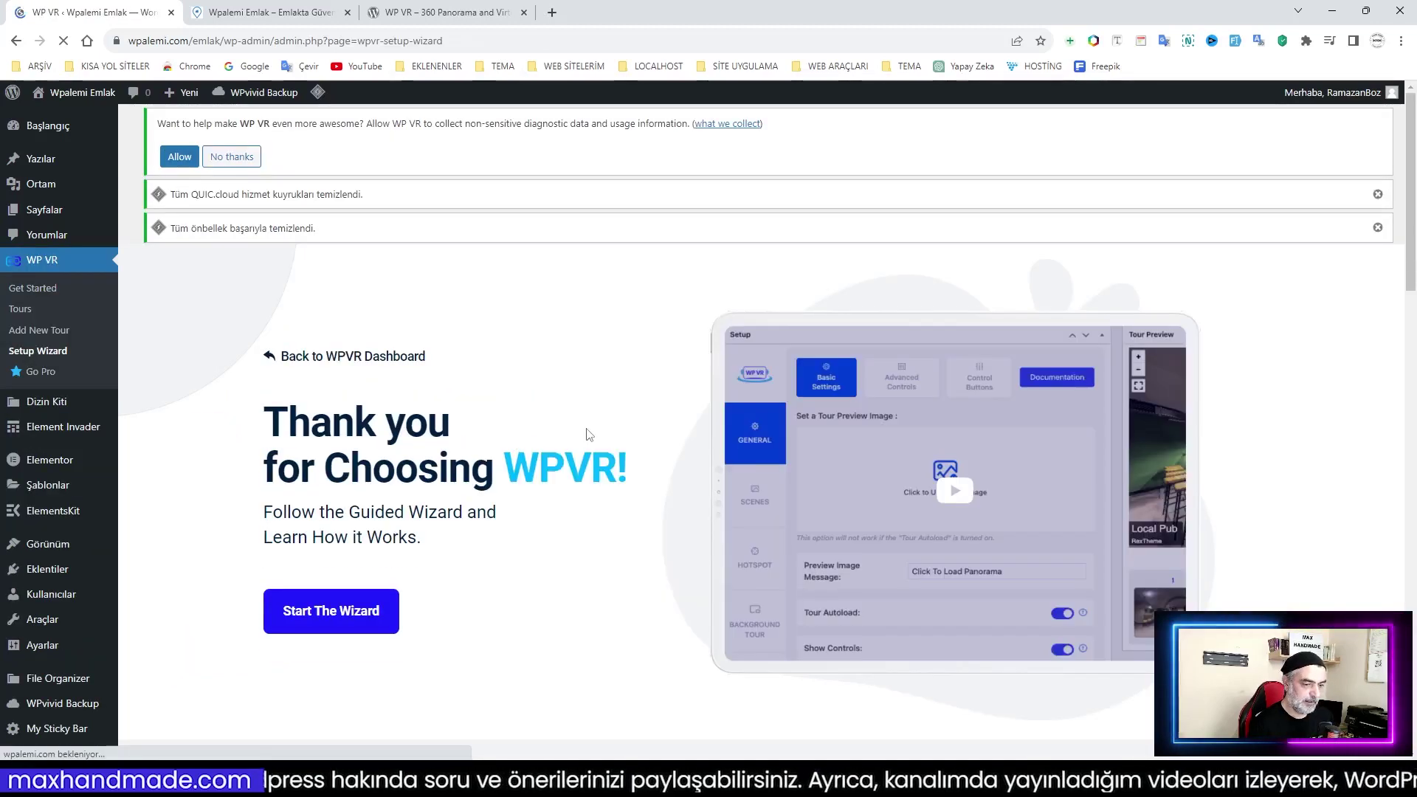
# Look over the WP VR setup wizard's welcome page, including its plugin features and premium offers
pyautogui.scroll(-1, 608, 433)
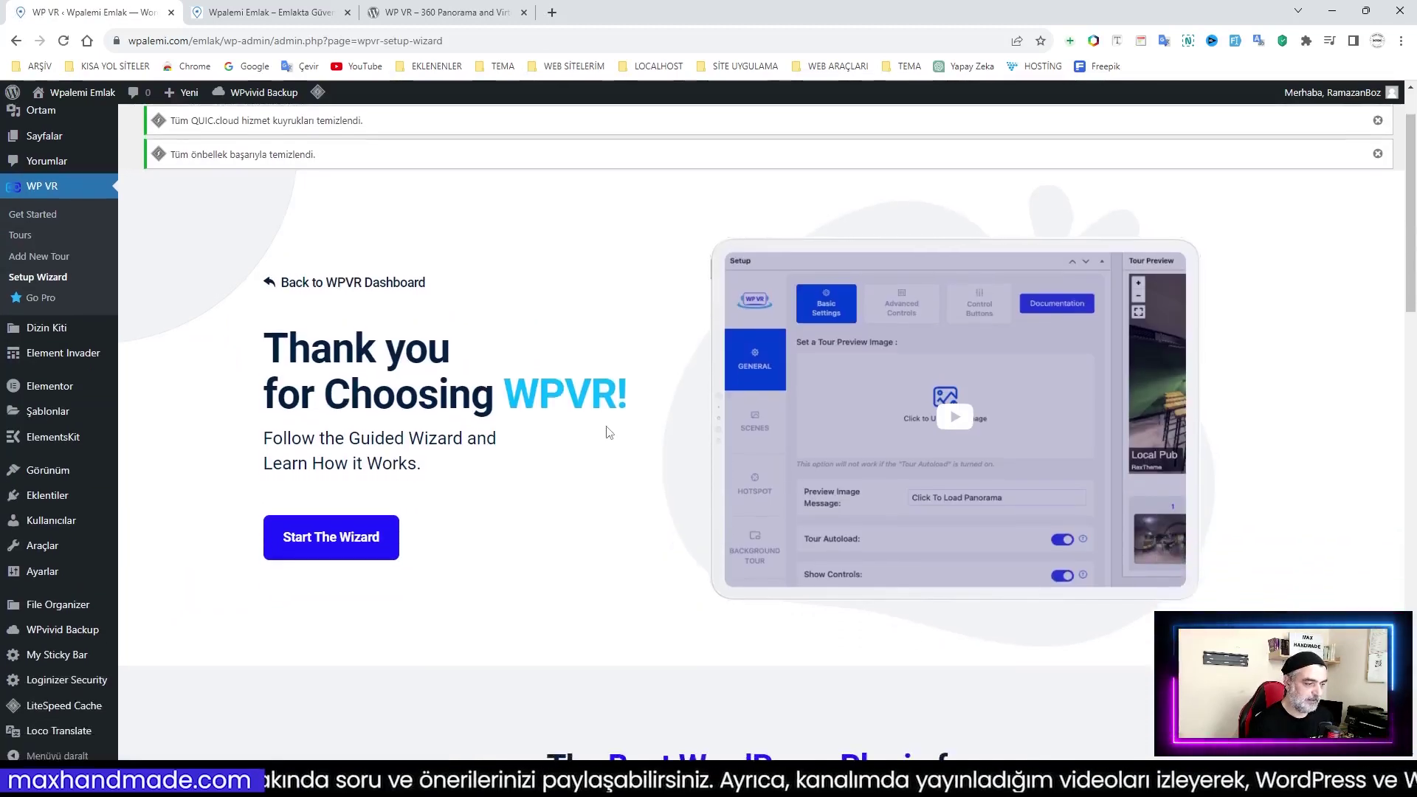
pyautogui.scroll(1, 608, 432)
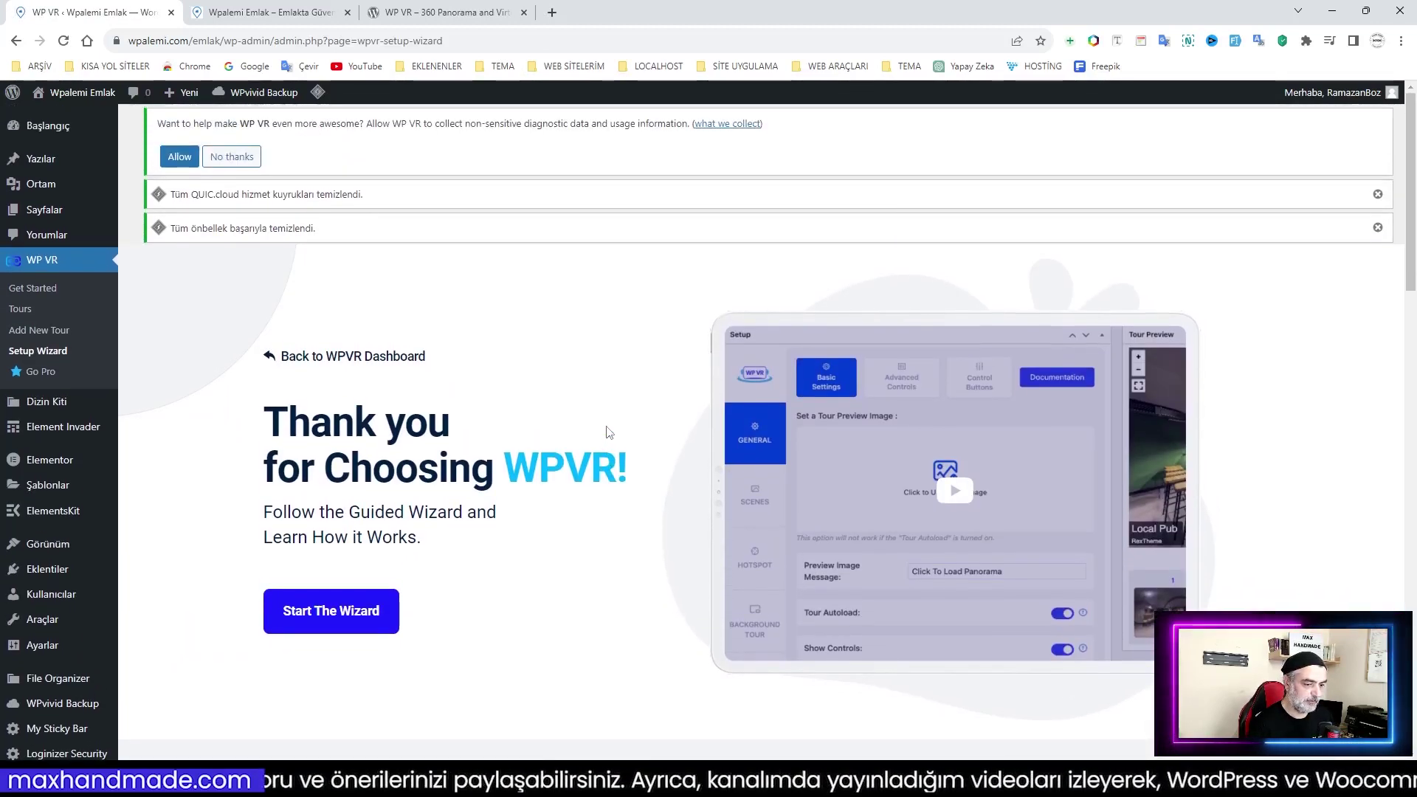
pyautogui.scroll(-2, 579, 499)
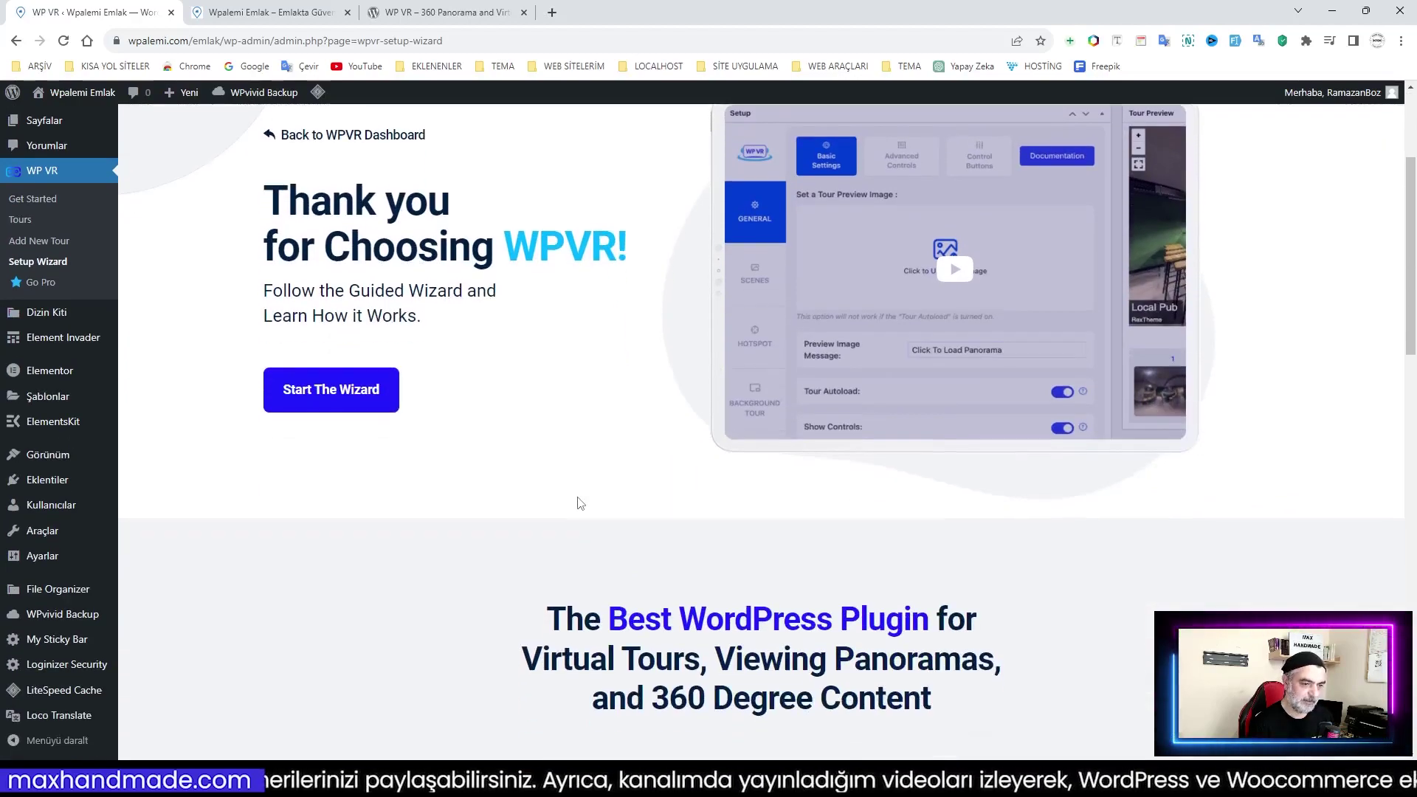
pyautogui.scroll(2, 581, 504)
pyautogui.scroll(-12, 579, 503)
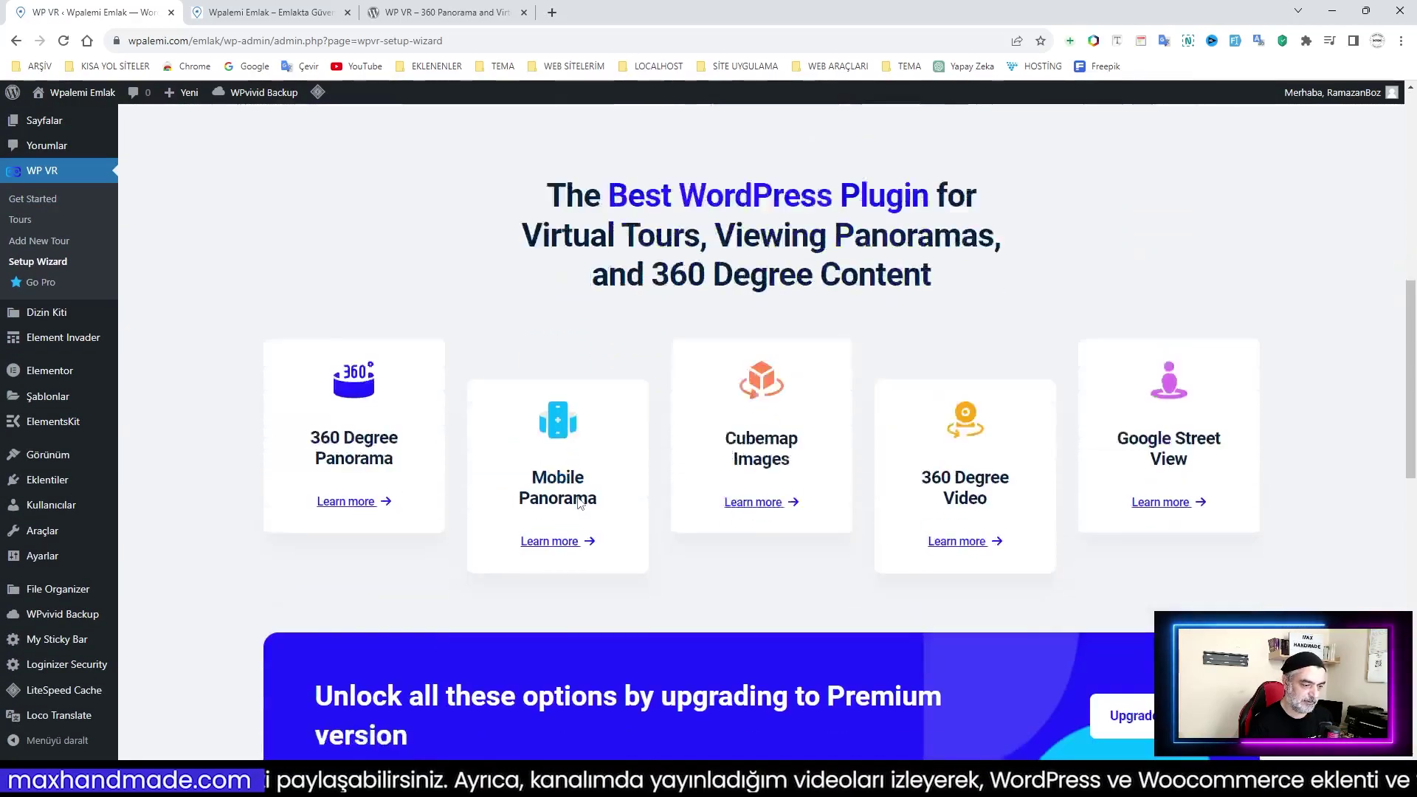
pyautogui.scroll(-4, 579, 503)
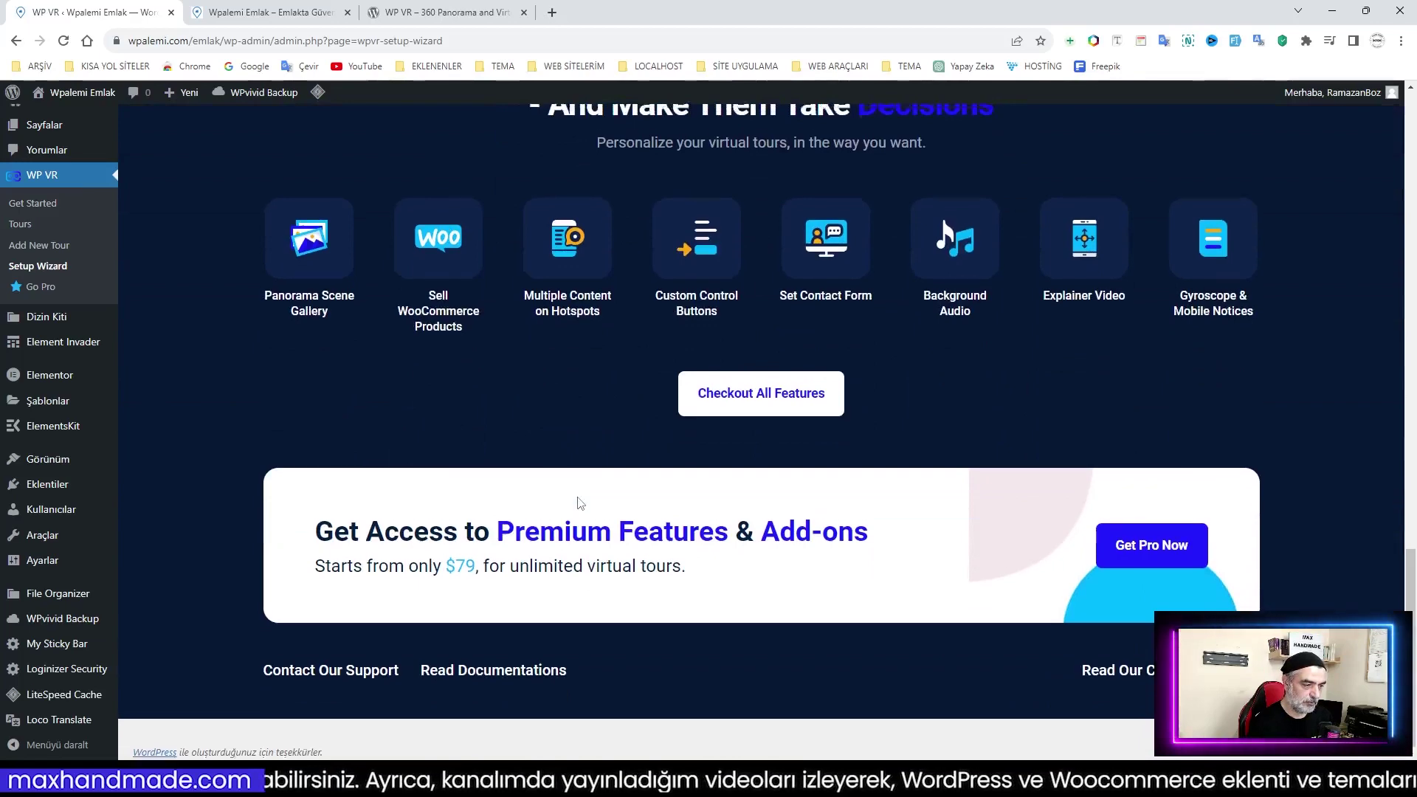
pyautogui.scroll(14, 580, 503)
pyautogui.scroll(3, 579, 503)
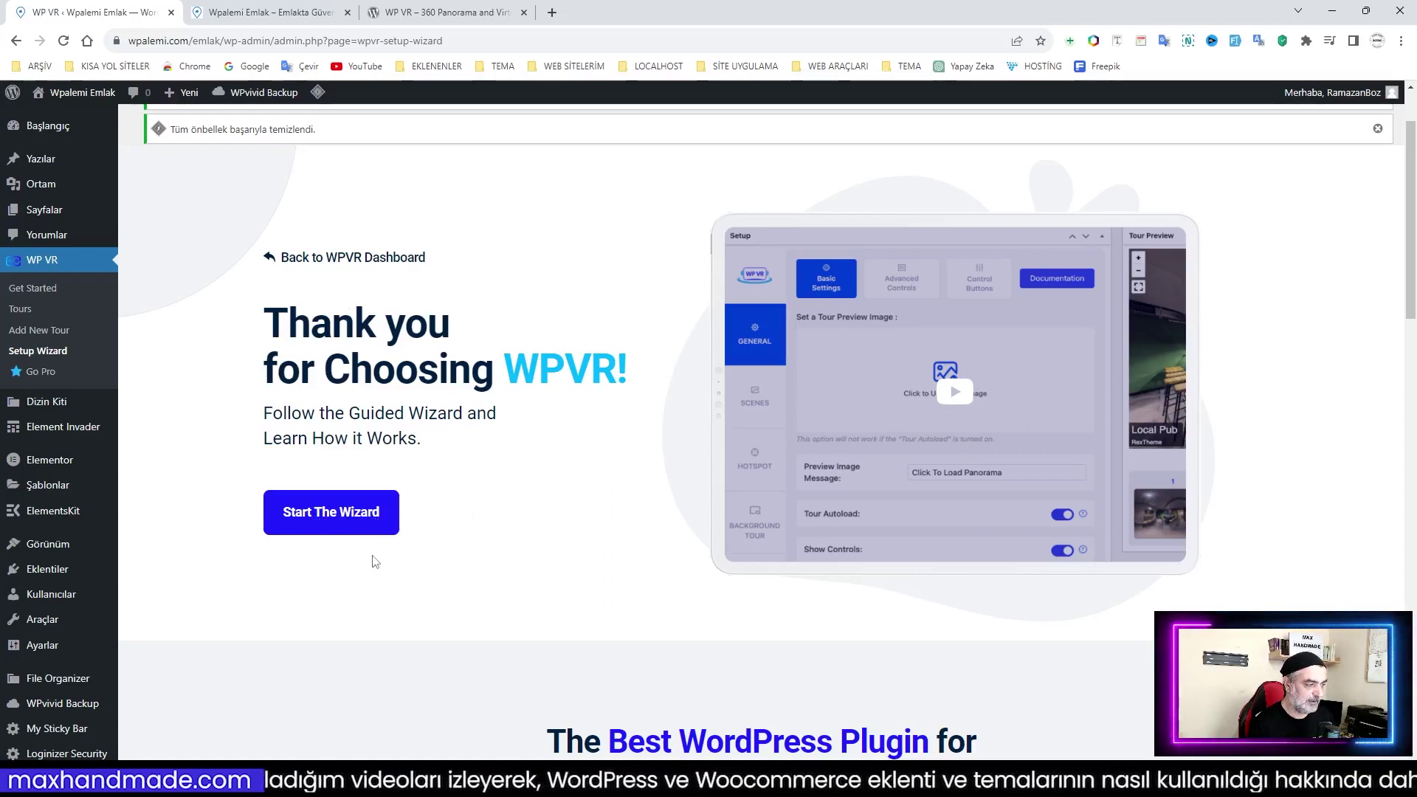
pyautogui.scroll(2, 478, 365)
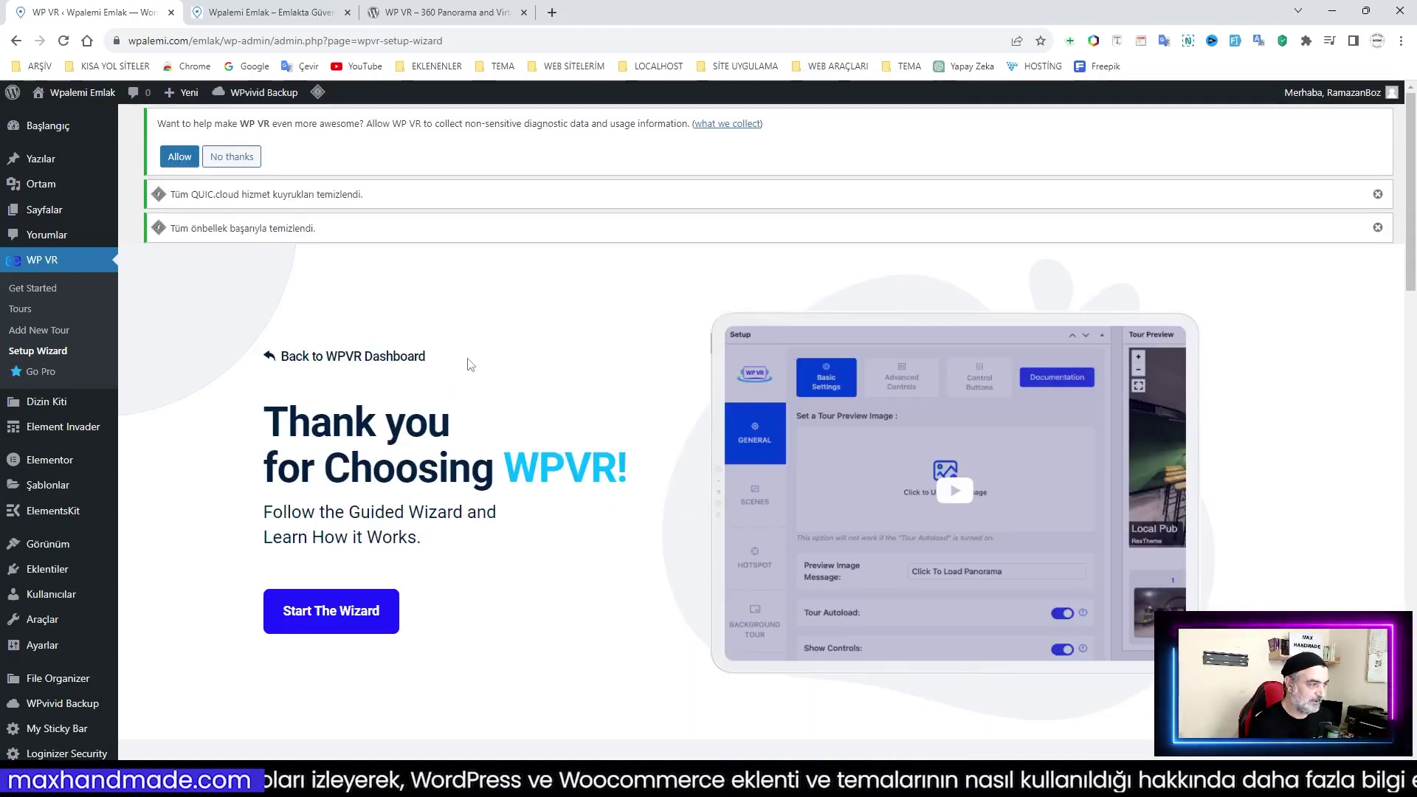
# Open WP VR's Get Started page and look over its info overview
pyautogui.click(24, 291)
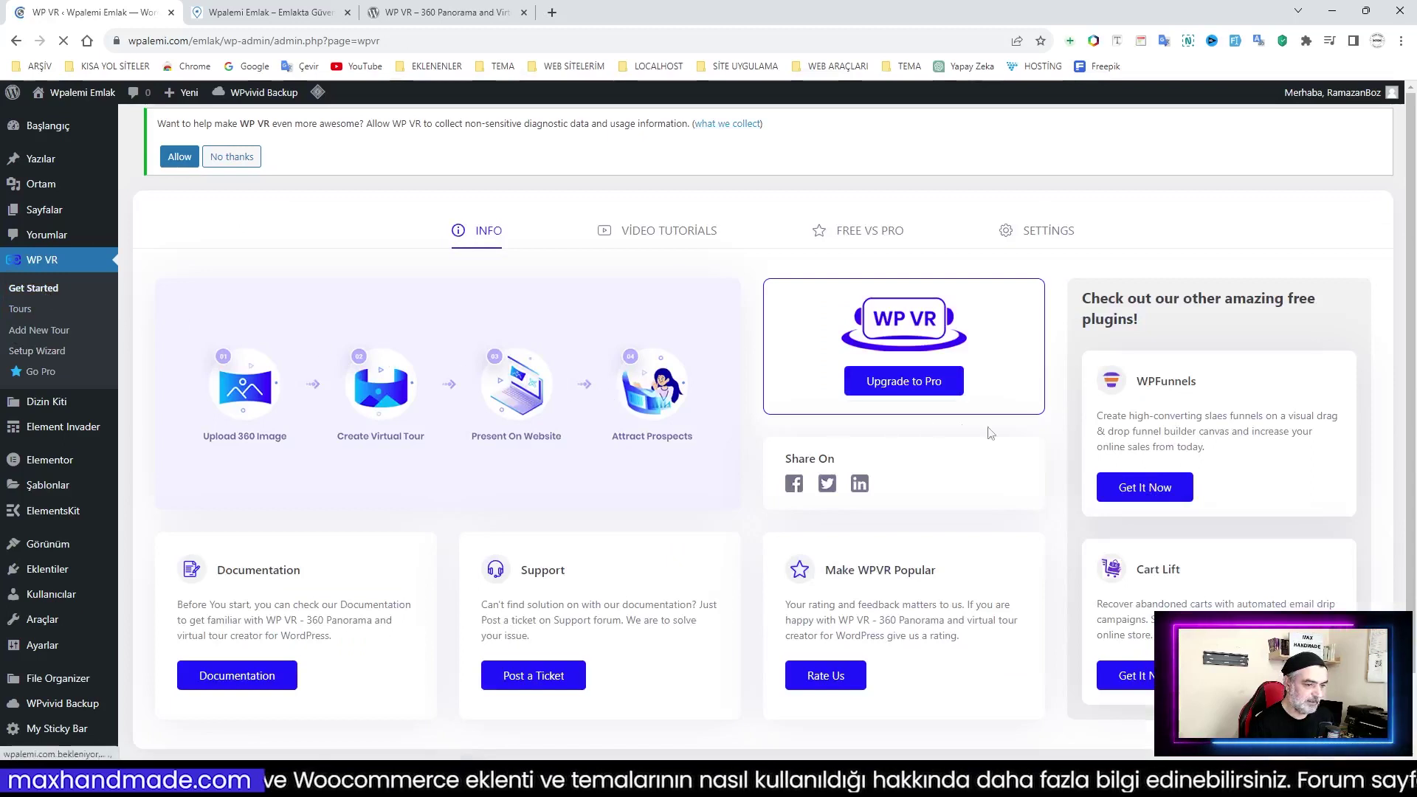
pyautogui.scroll(-2, 814, 453)
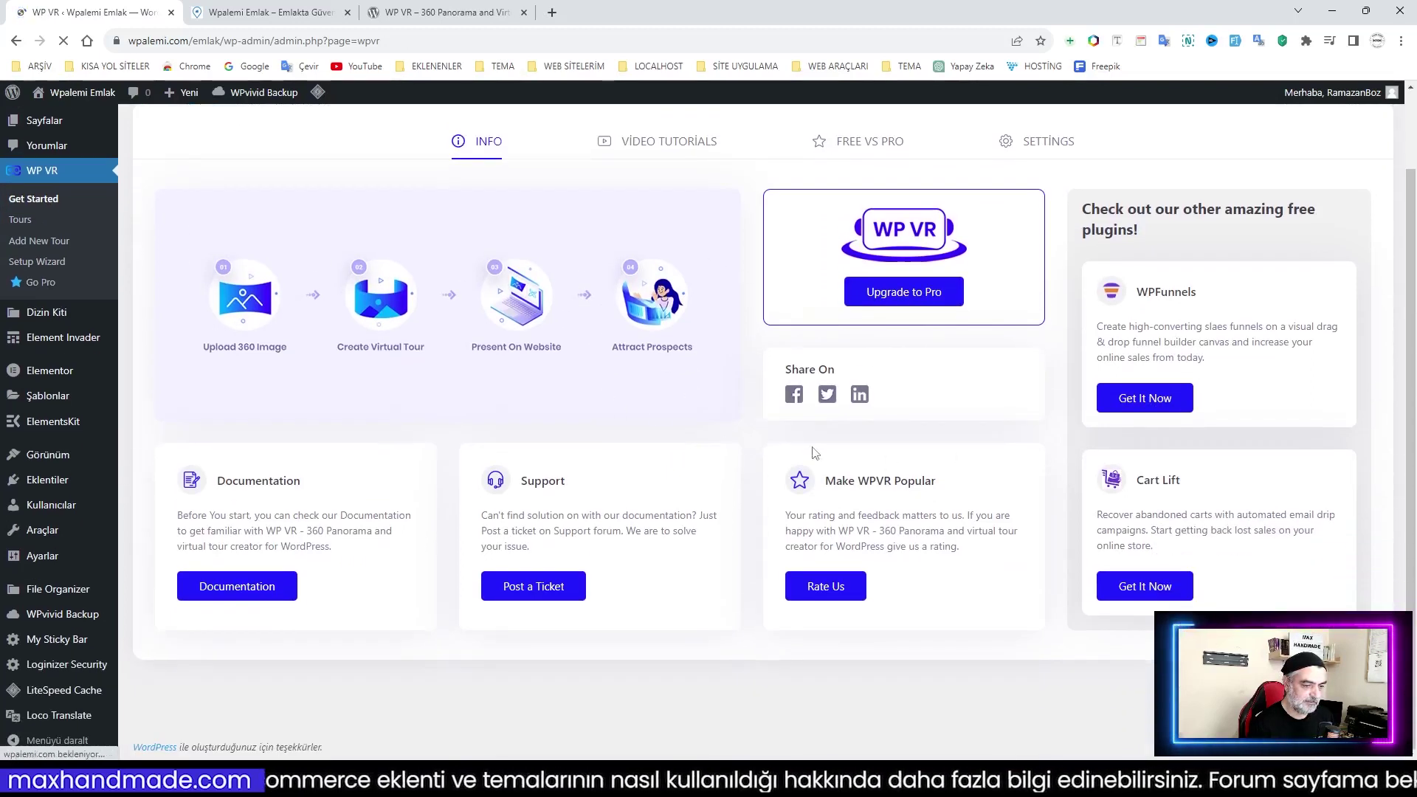
pyautogui.scroll(2, 753, 436)
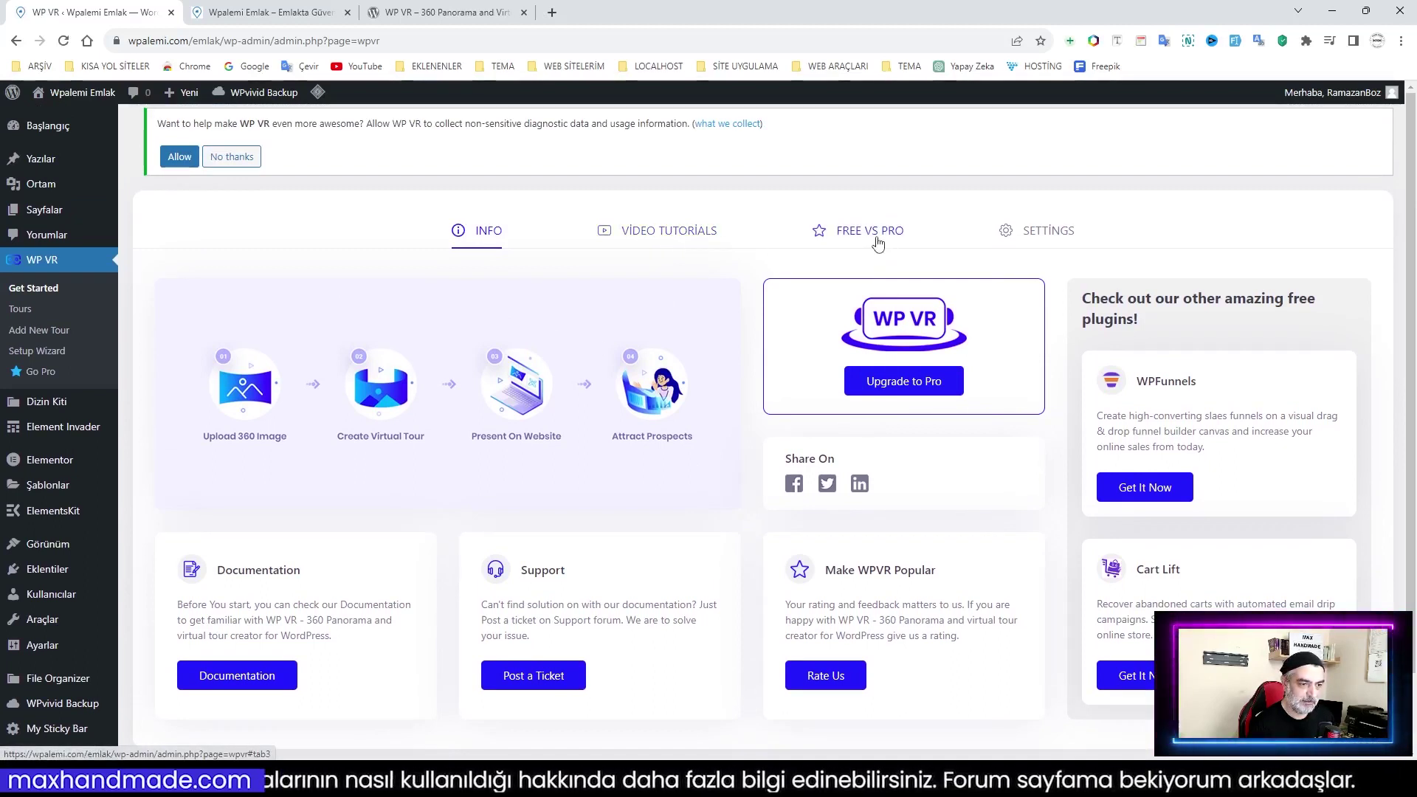
# Review WP VR's general setup options and translate the description of the Editors' virtual tour permission
pyautogui.click(1043, 239)
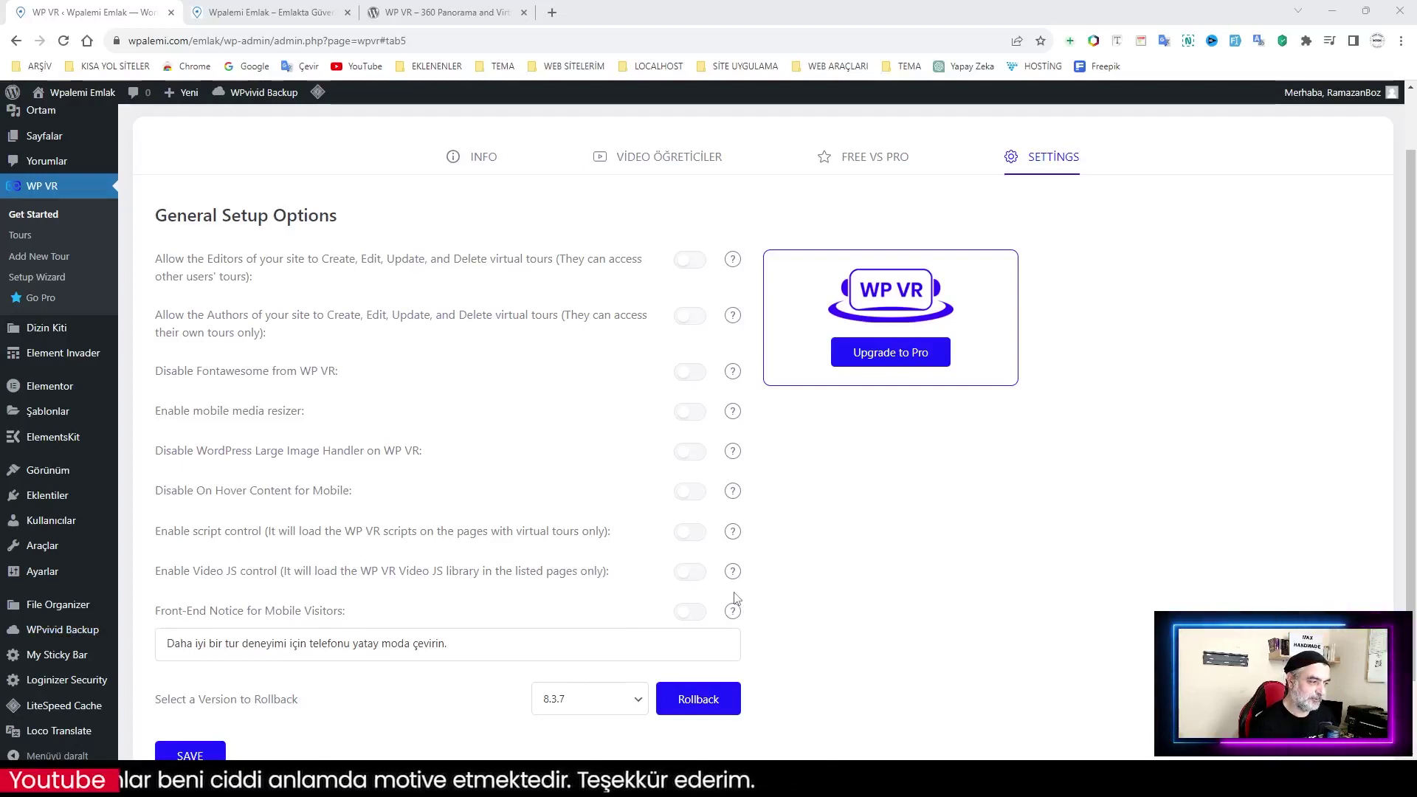
pyautogui.scroll(1, 504, 433)
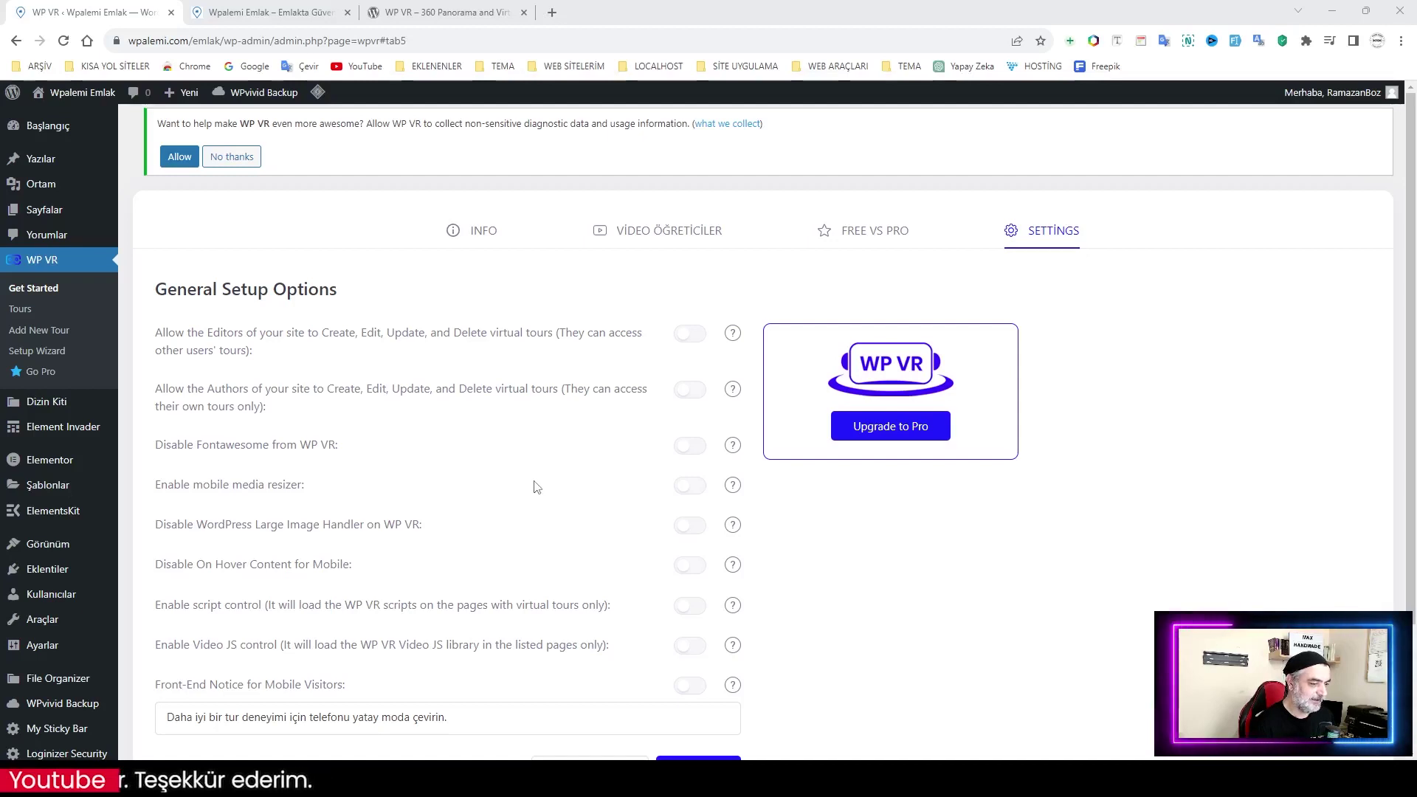
pyautogui.scroll(-1, 460, 446)
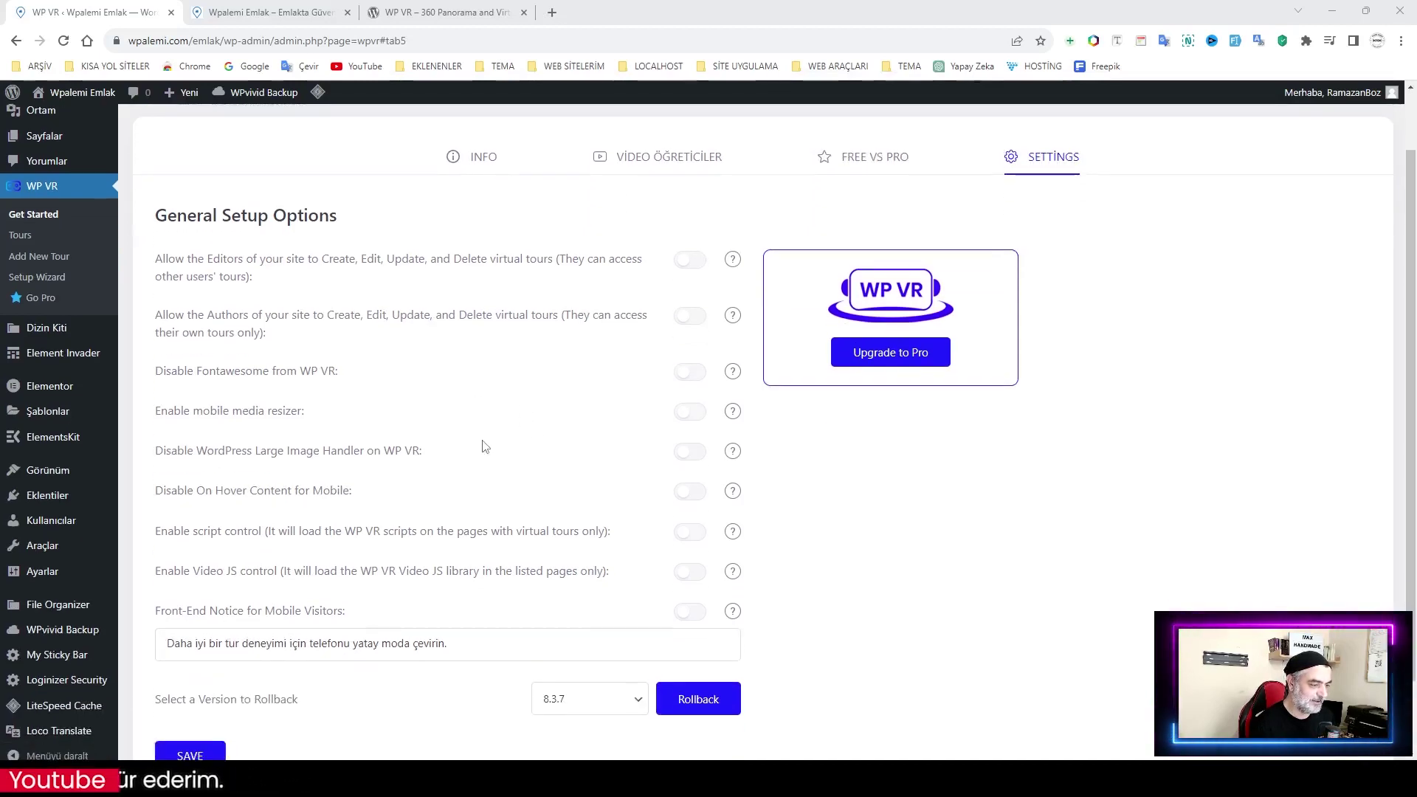
pyautogui.moveTo(160, 262); pyautogui.dragTo(252, 279)
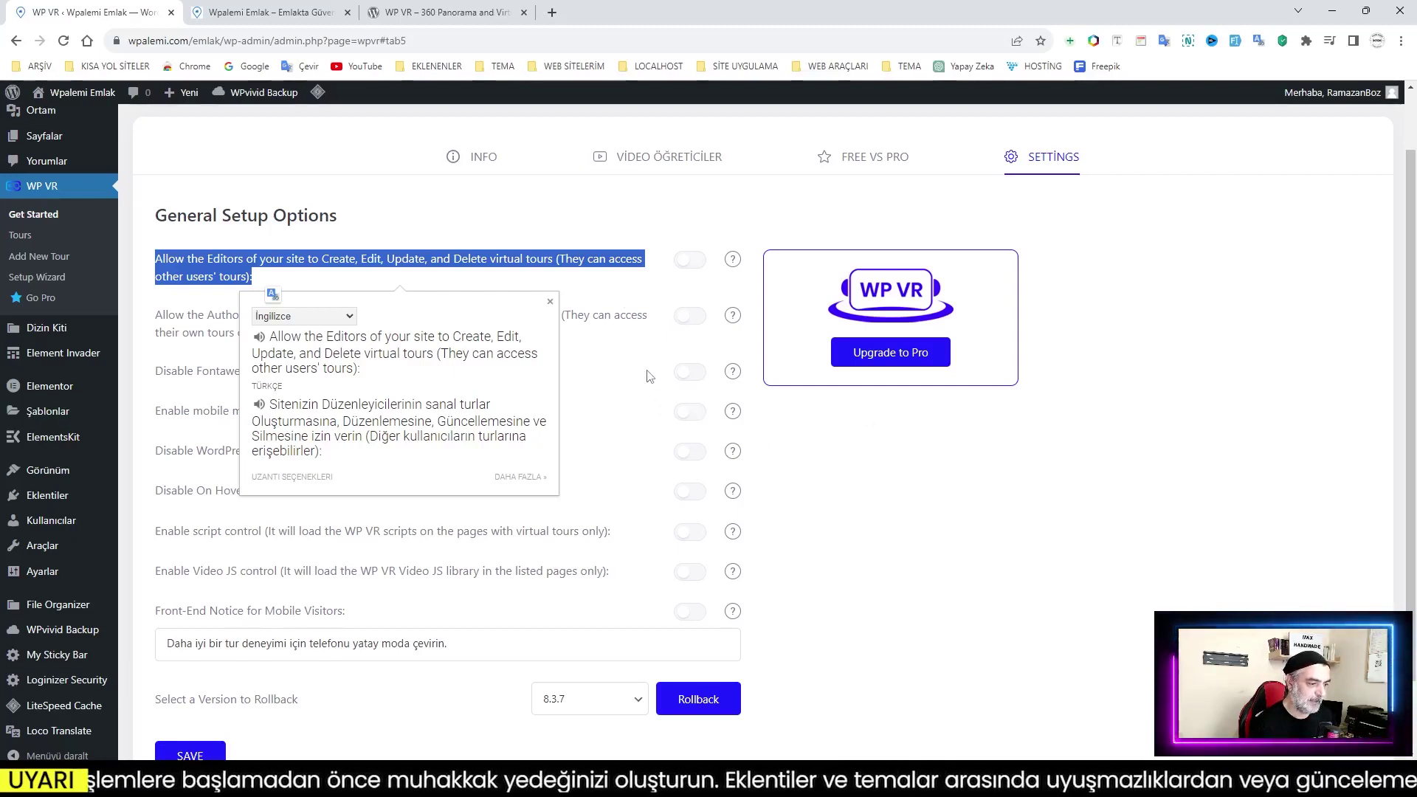
pyautogui.click(620, 362)
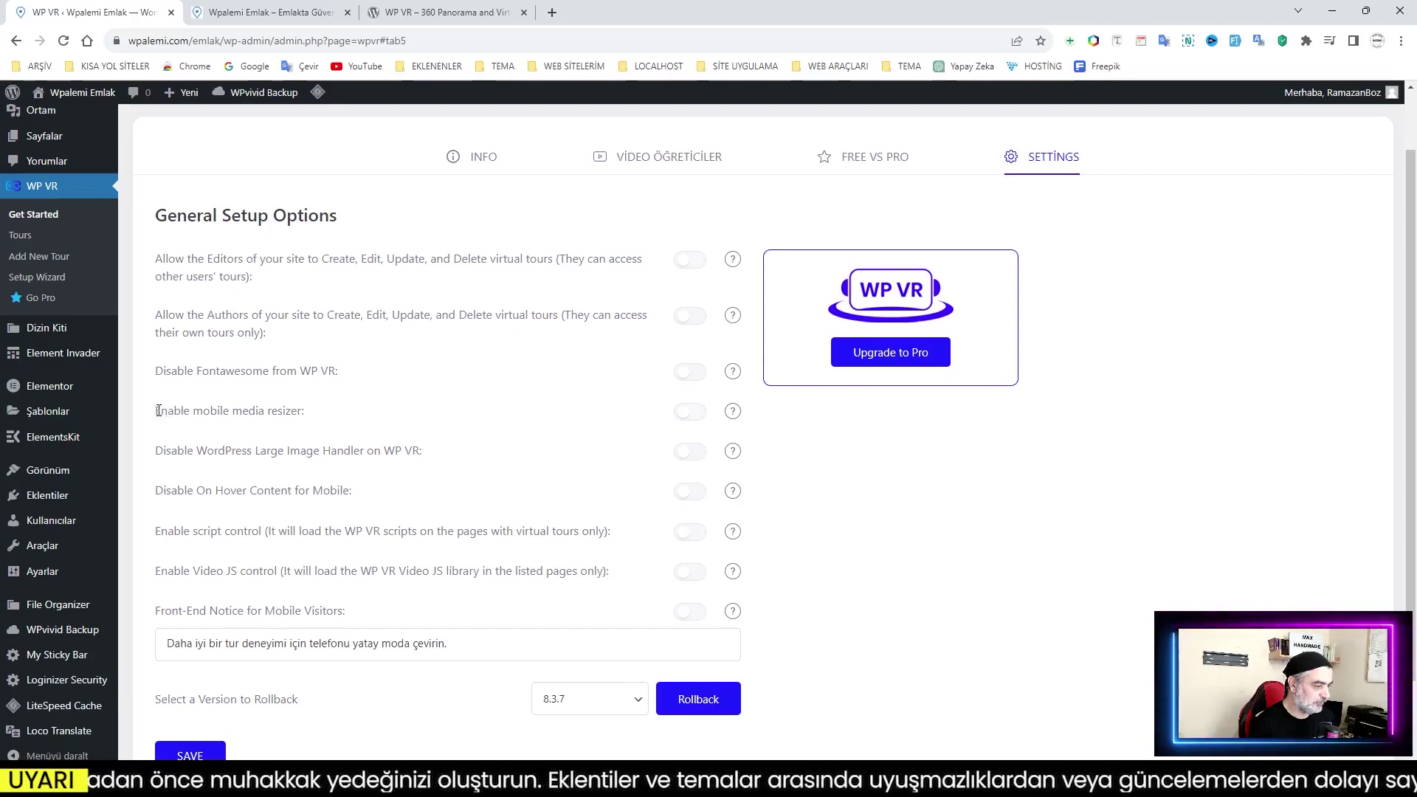
# Translate the labels of the mobile media resizer and Disable WordPress Large Image Handler on WP VR, and turn both options on
pyautogui.moveTo(157, 411); pyautogui.dragTo(314, 415)
pyautogui.click(341, 427)
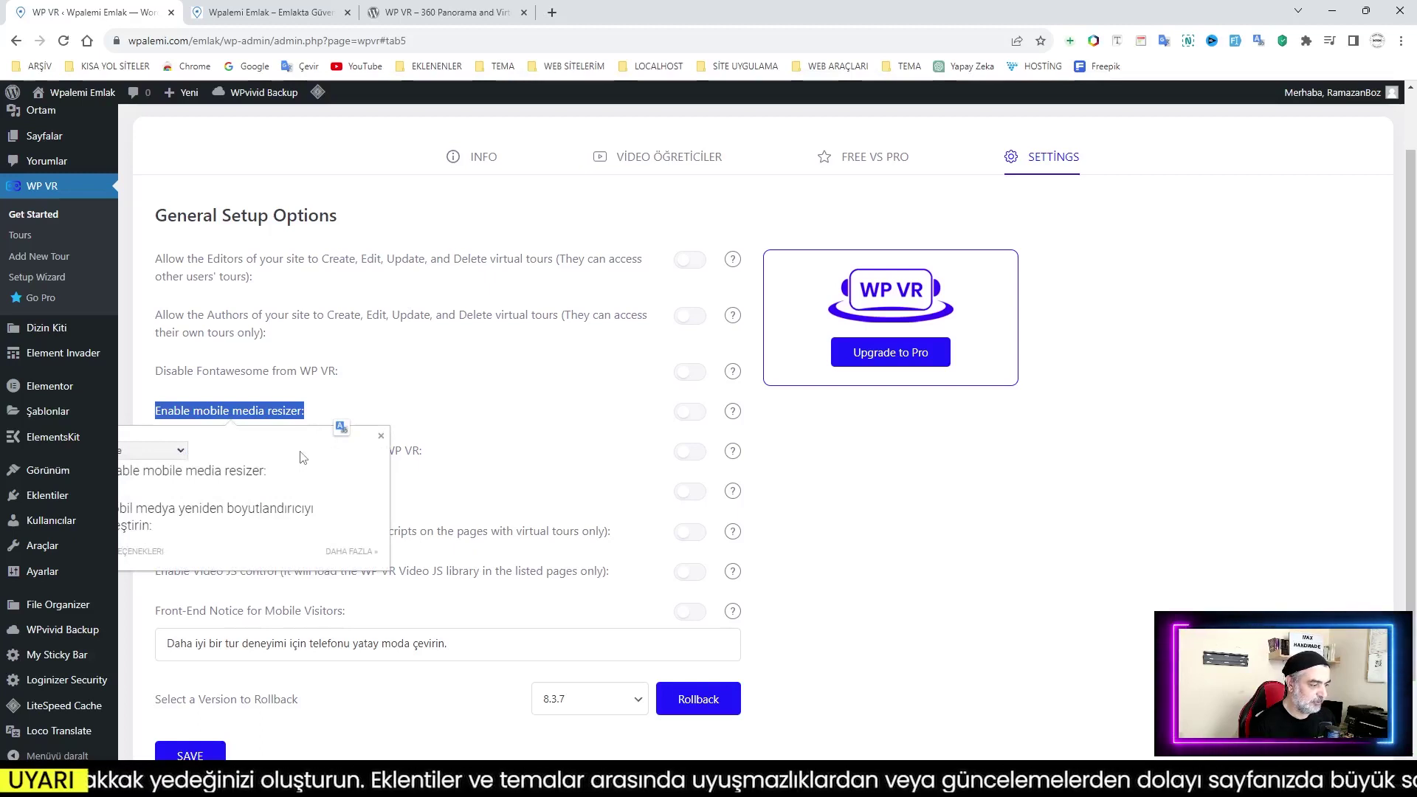
pyautogui.click(488, 423)
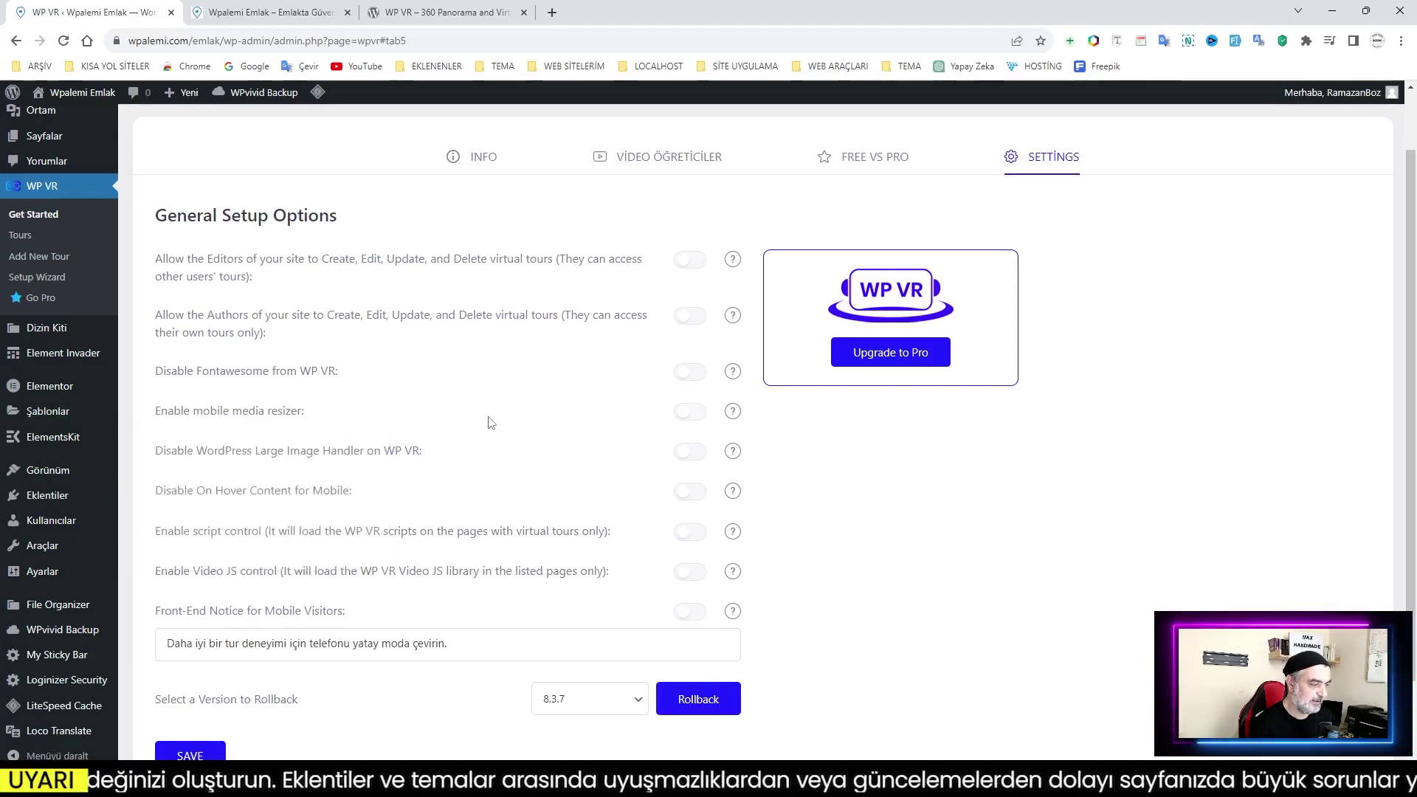
pyautogui.click(694, 414)
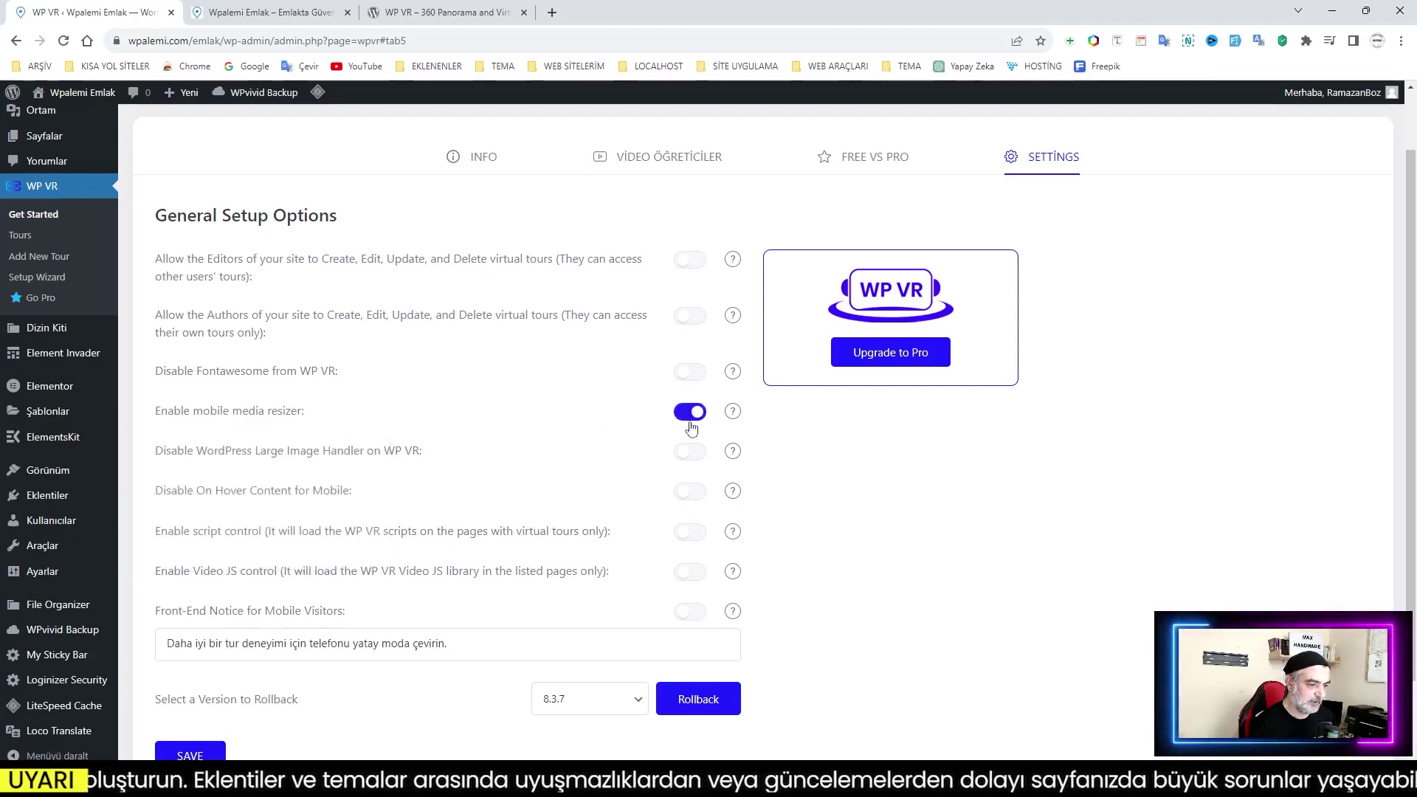
pyautogui.moveTo(157, 450); pyautogui.dragTo(435, 458)
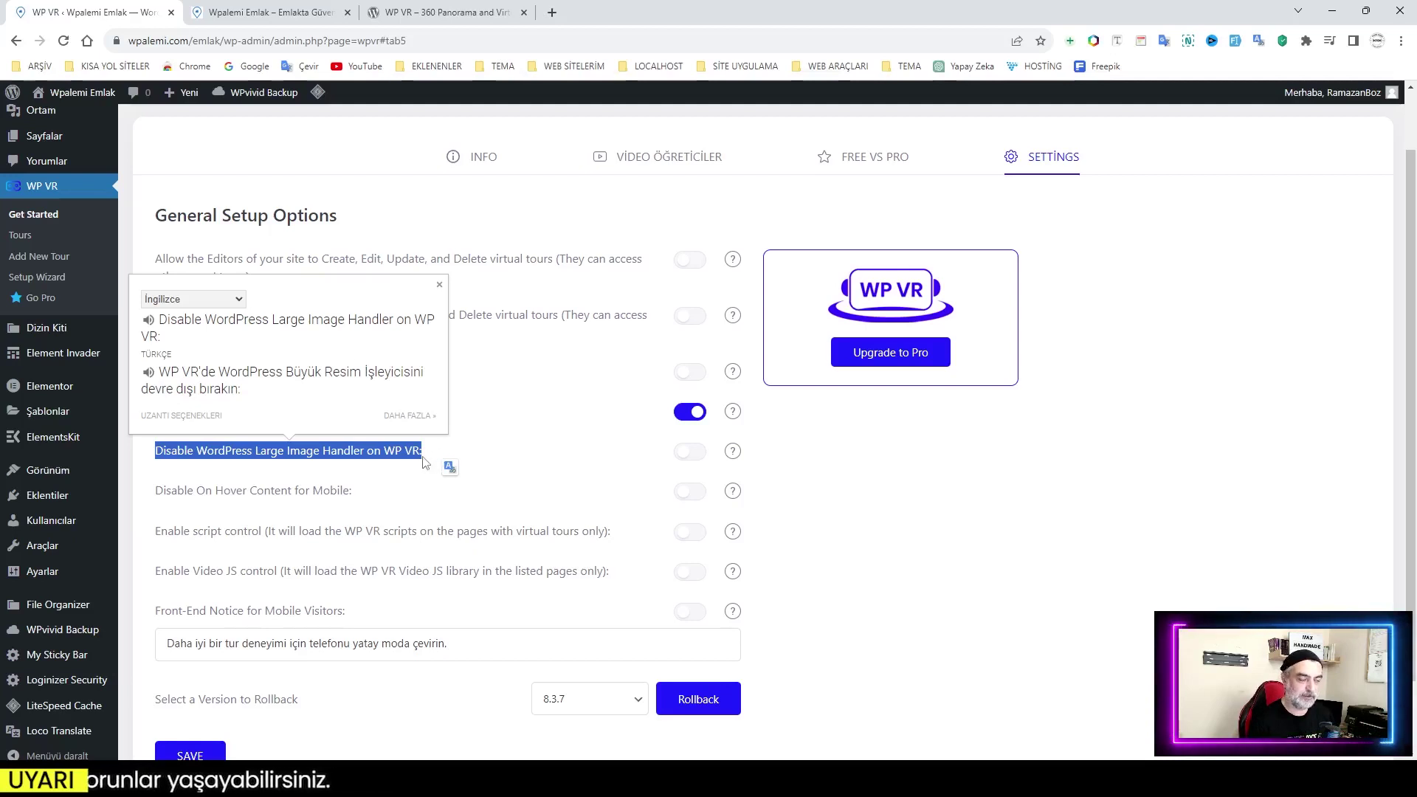
pyautogui.click(697, 456)
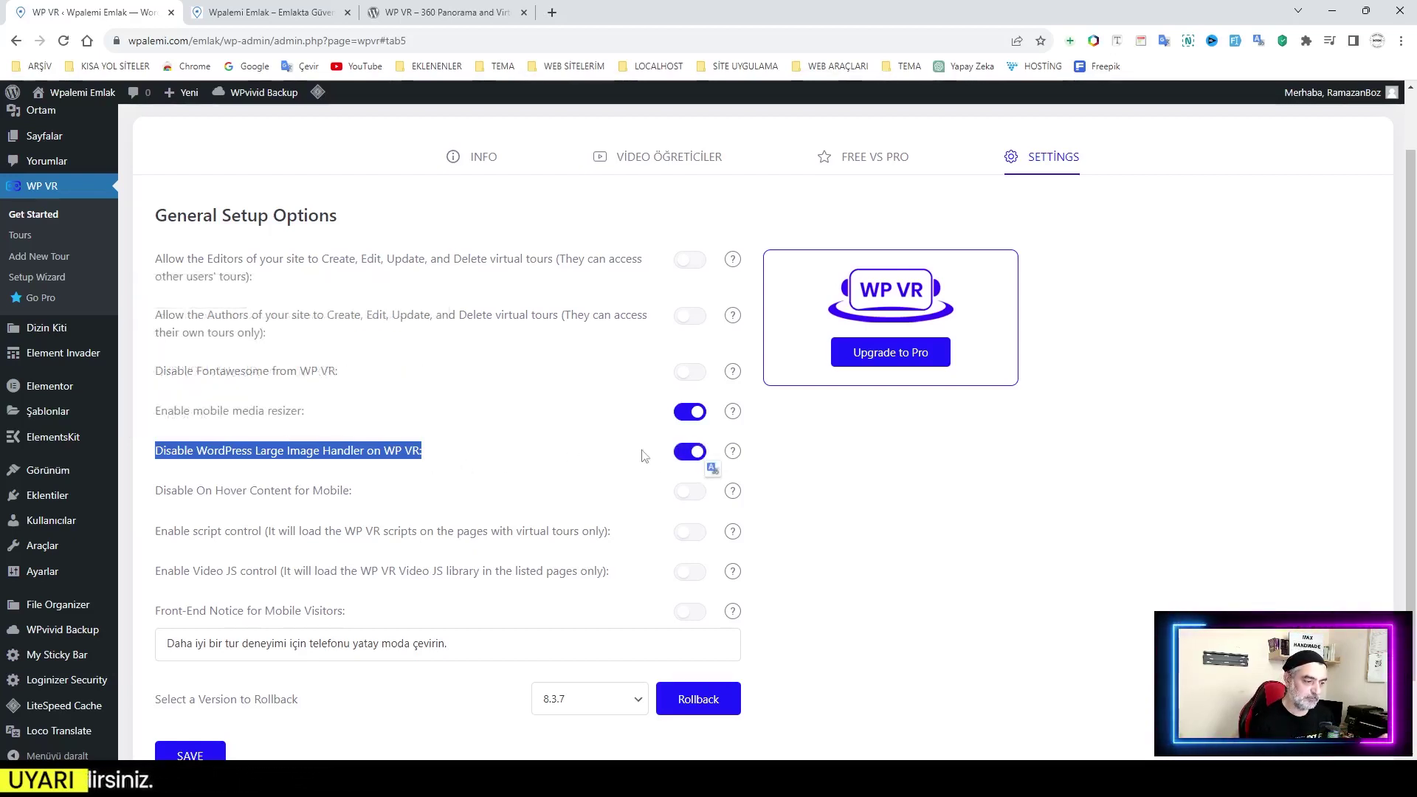
# Translate the Disable On Hover Content for Mobile label, then turn on Front-End Notice for Mobile Visitors and save the settings
pyautogui.moveTo(153, 492); pyautogui.dragTo(363, 503)
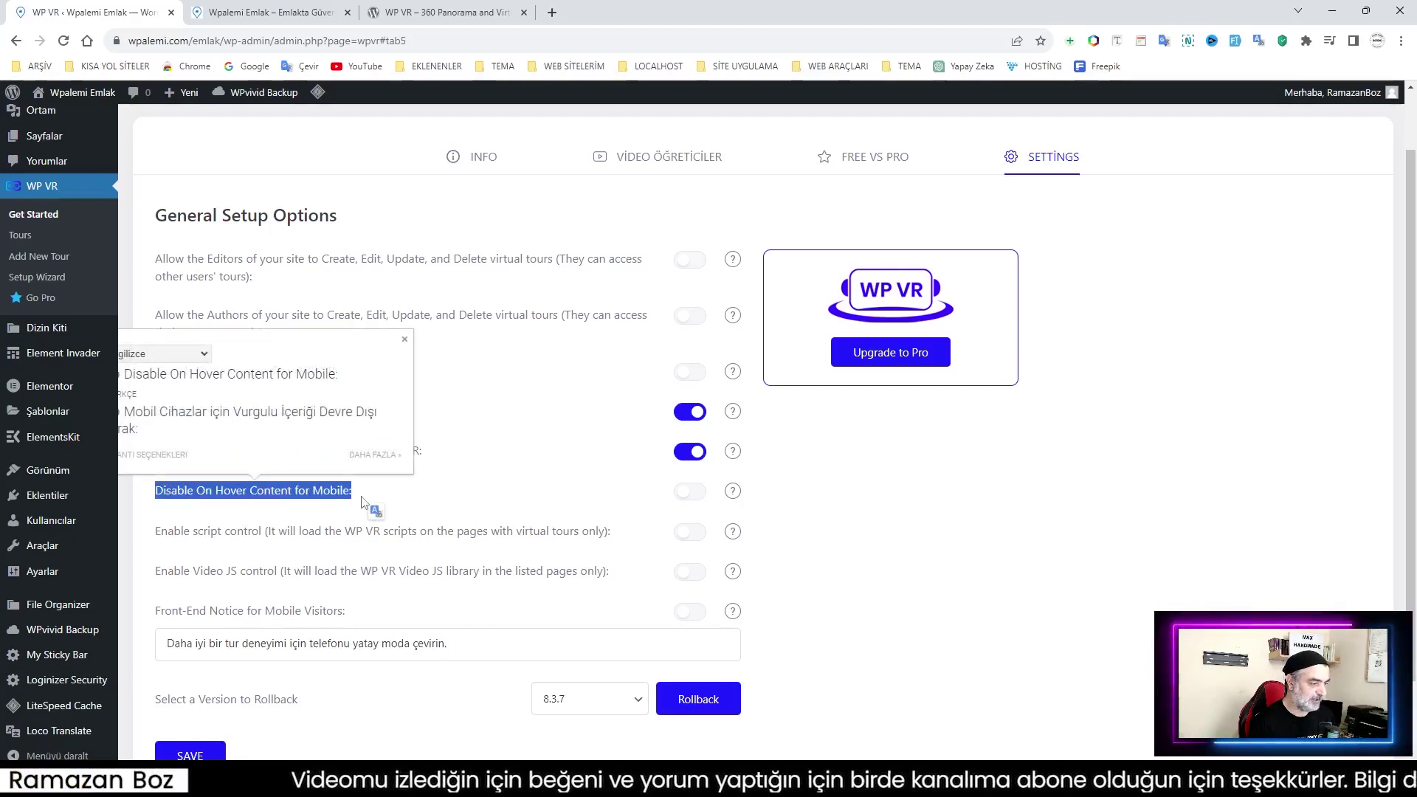
pyautogui.click(447, 491)
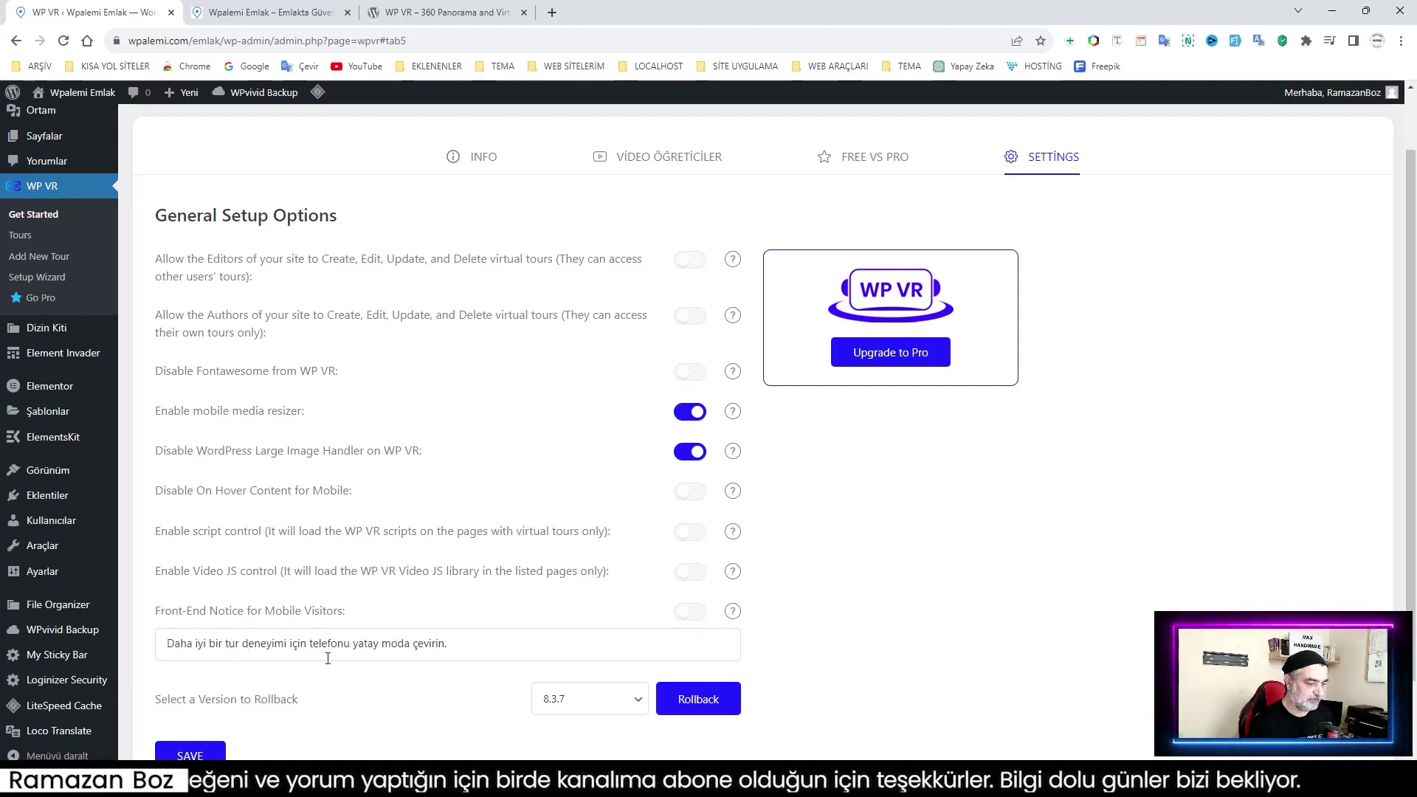
pyautogui.click(697, 617)
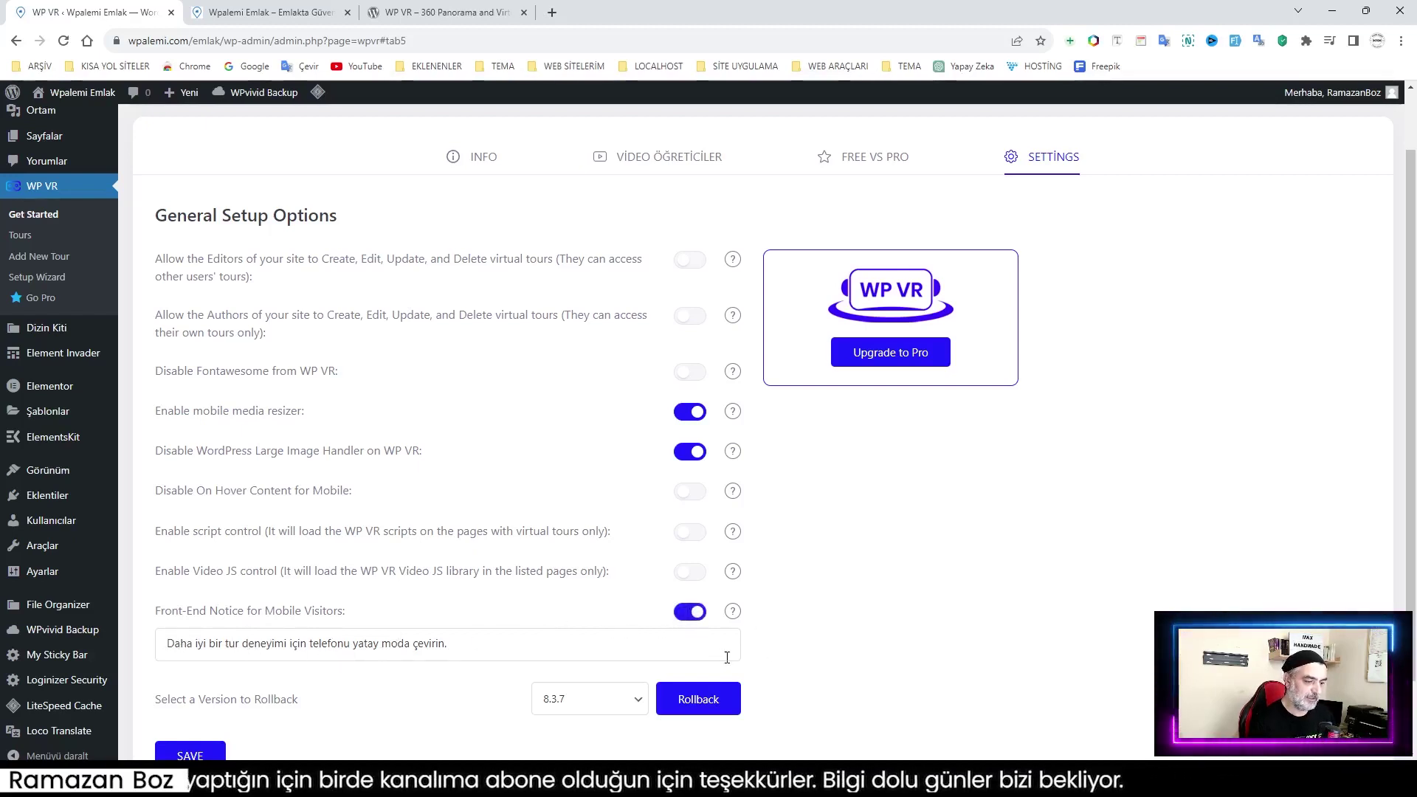
pyautogui.scroll(-1, 480, 658)
pyautogui.click(206, 682)
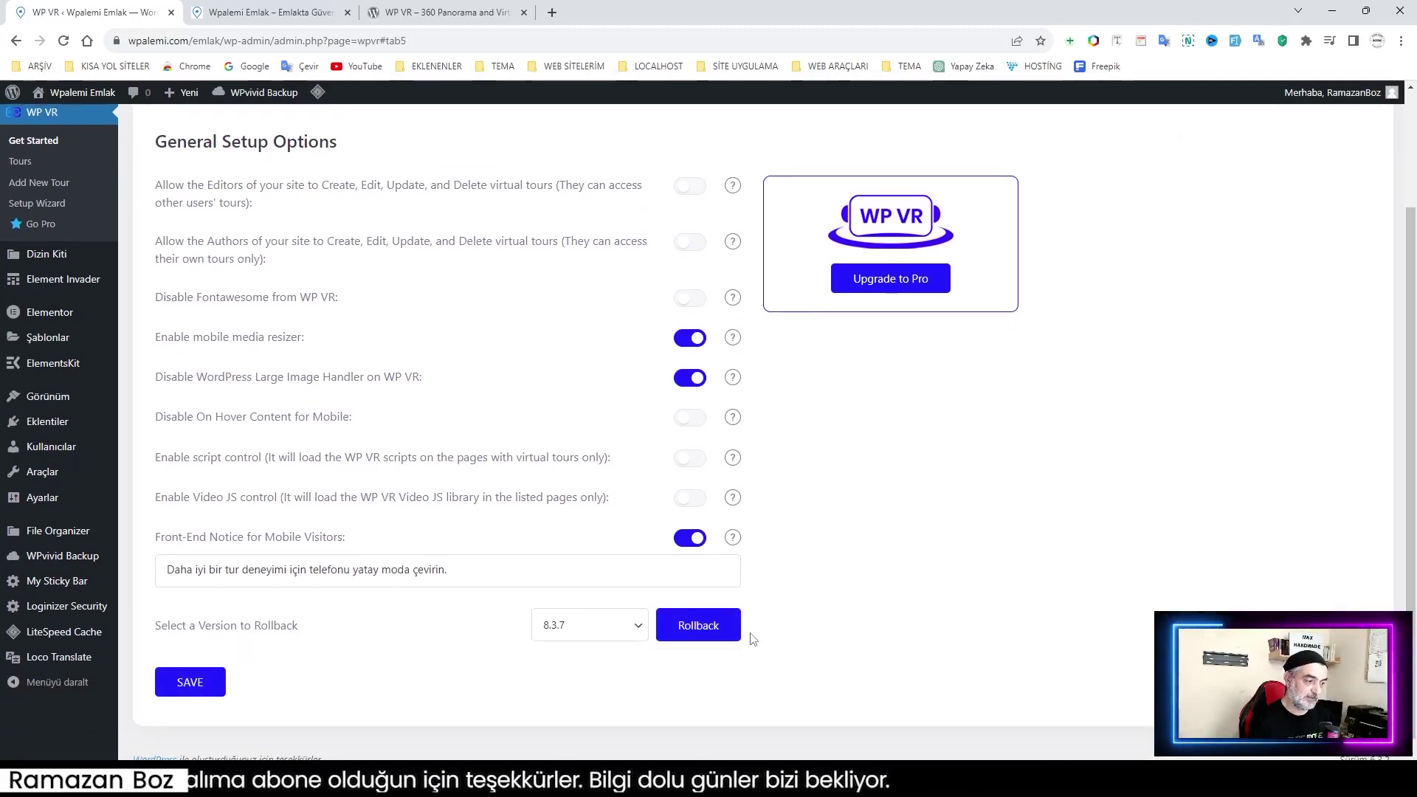
# Examine the Free vs Pro feature comparison through to the list of additional Pro features
pyautogui.scroll(1, 596, 598)
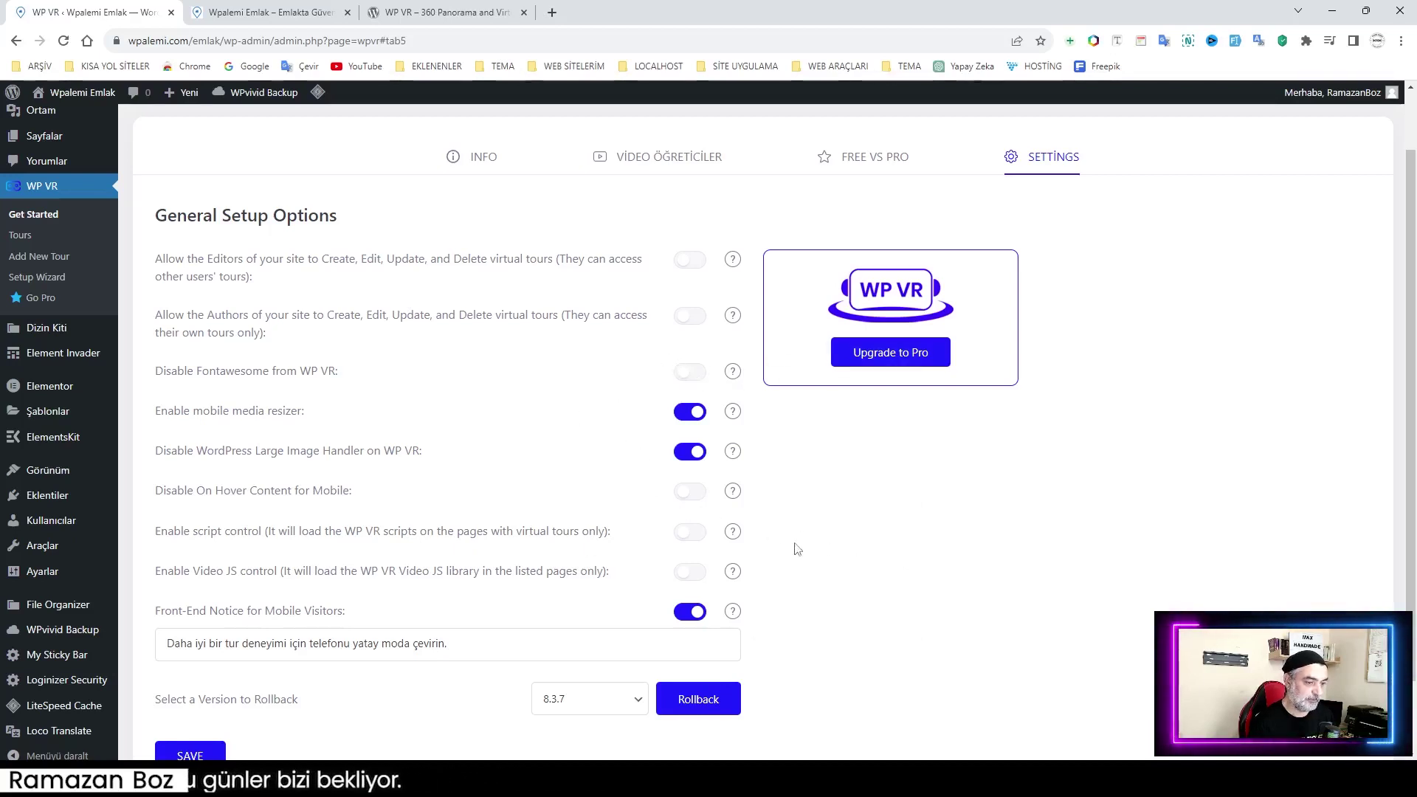
pyautogui.scroll(1, 867, 556)
pyautogui.click(873, 232)
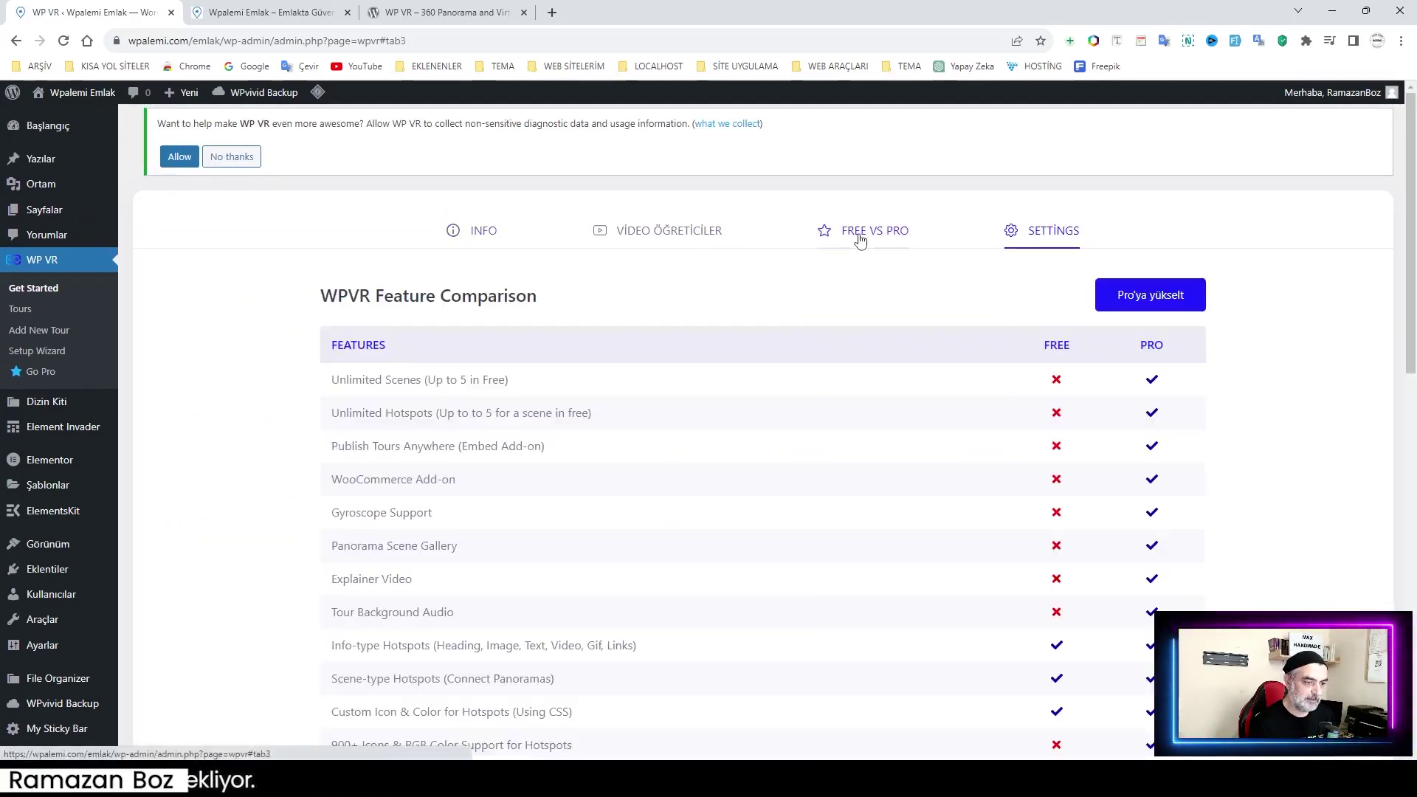
pyautogui.scroll(-1, 923, 472)
pyautogui.scroll(-10, 923, 473)
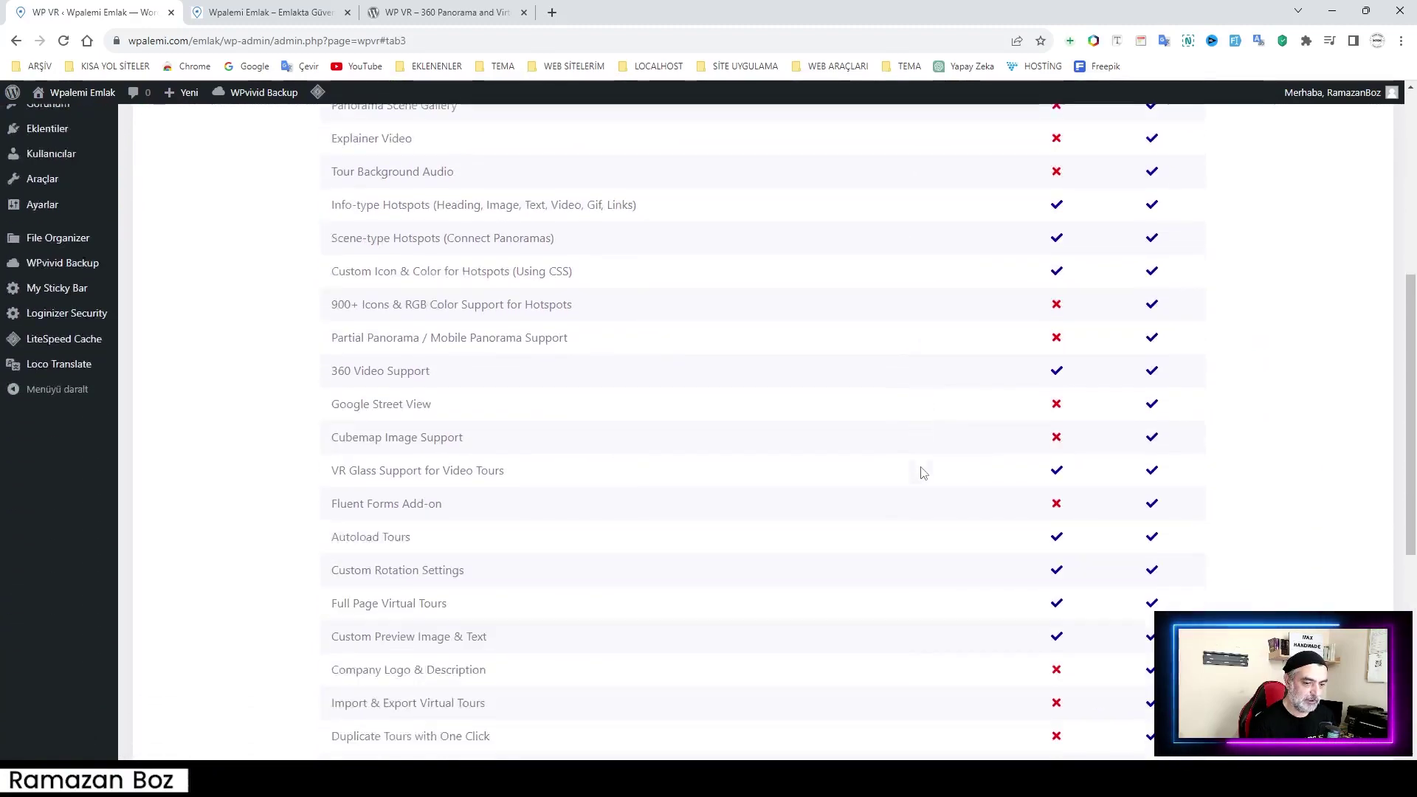
pyautogui.scroll(11, 990, 489)
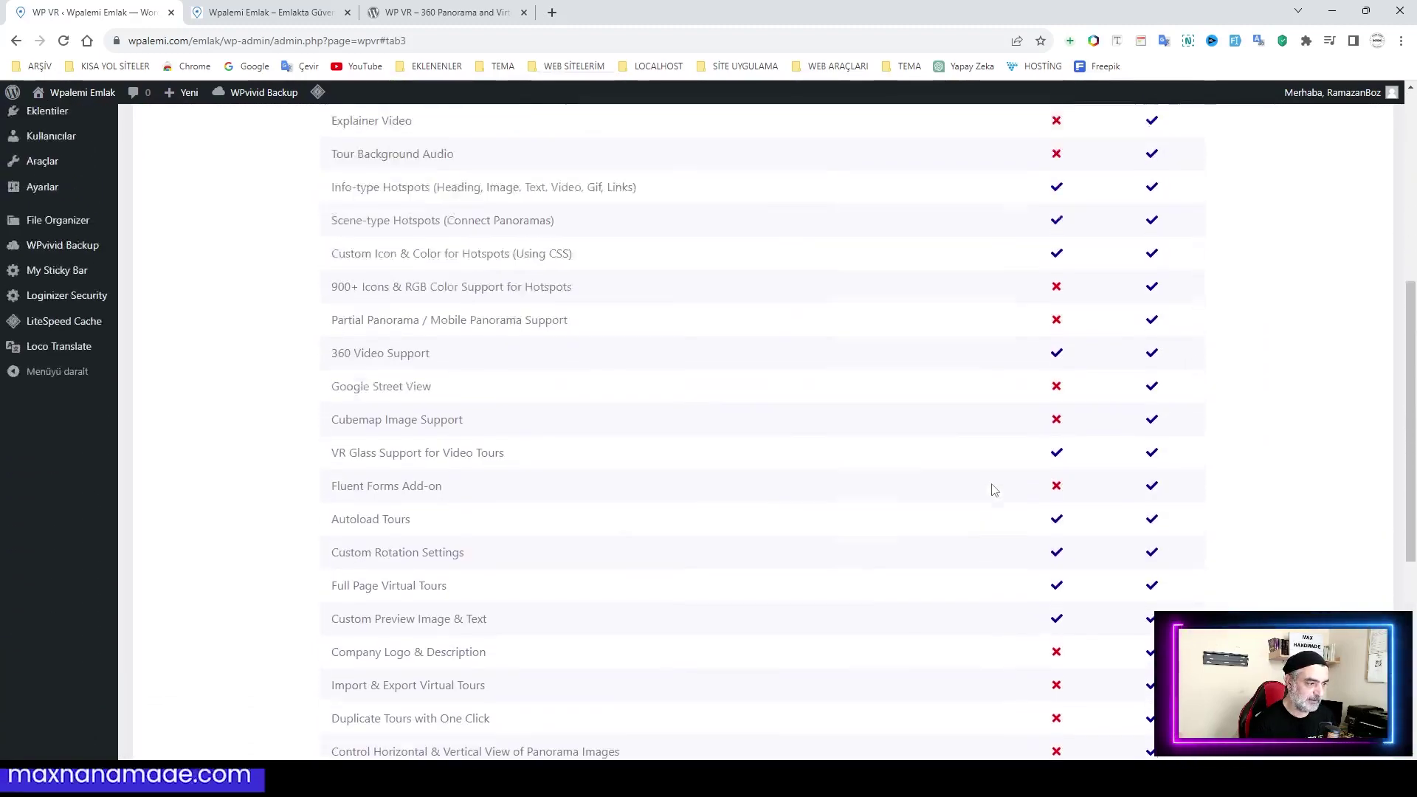
pyautogui.scroll(-1, 991, 490)
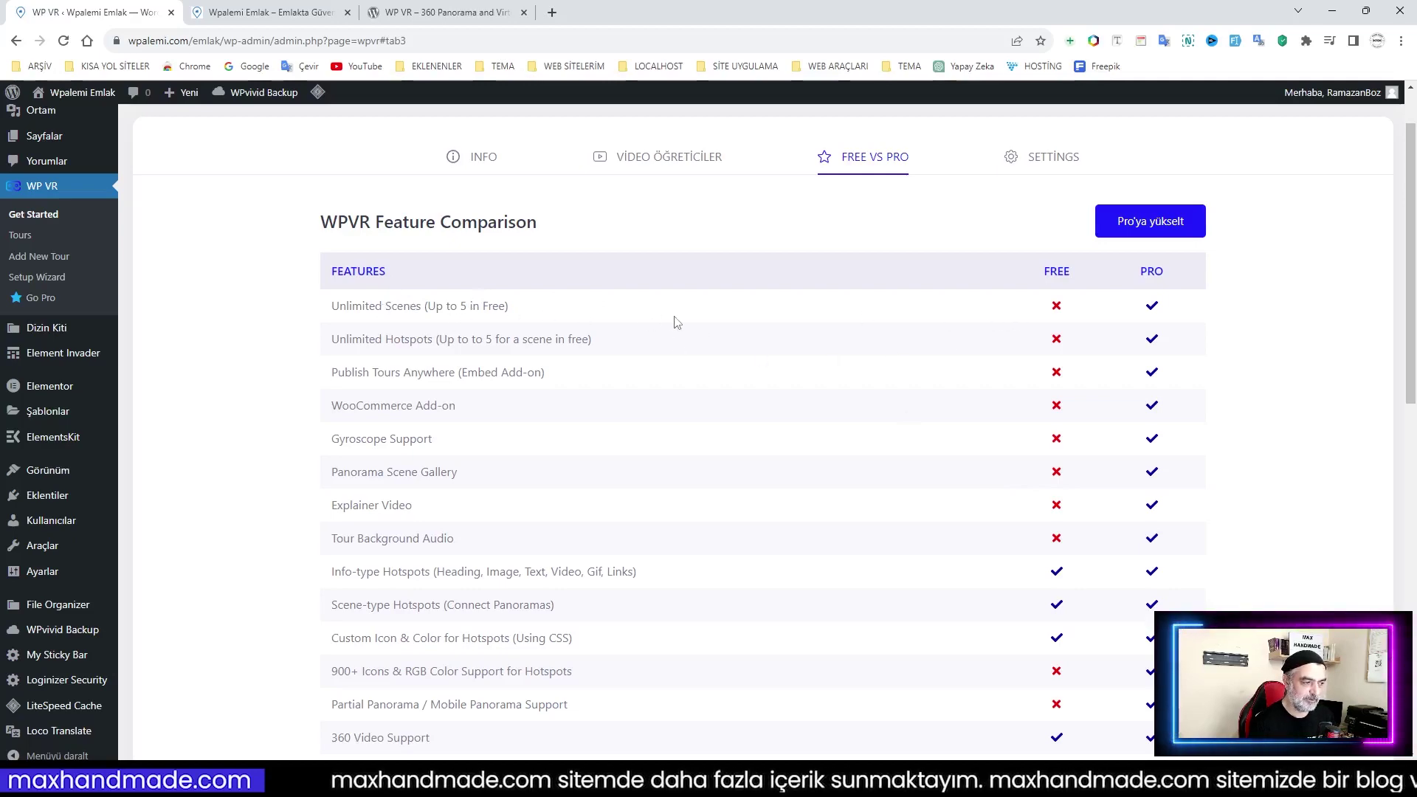
pyautogui.scroll(-5, 910, 389)
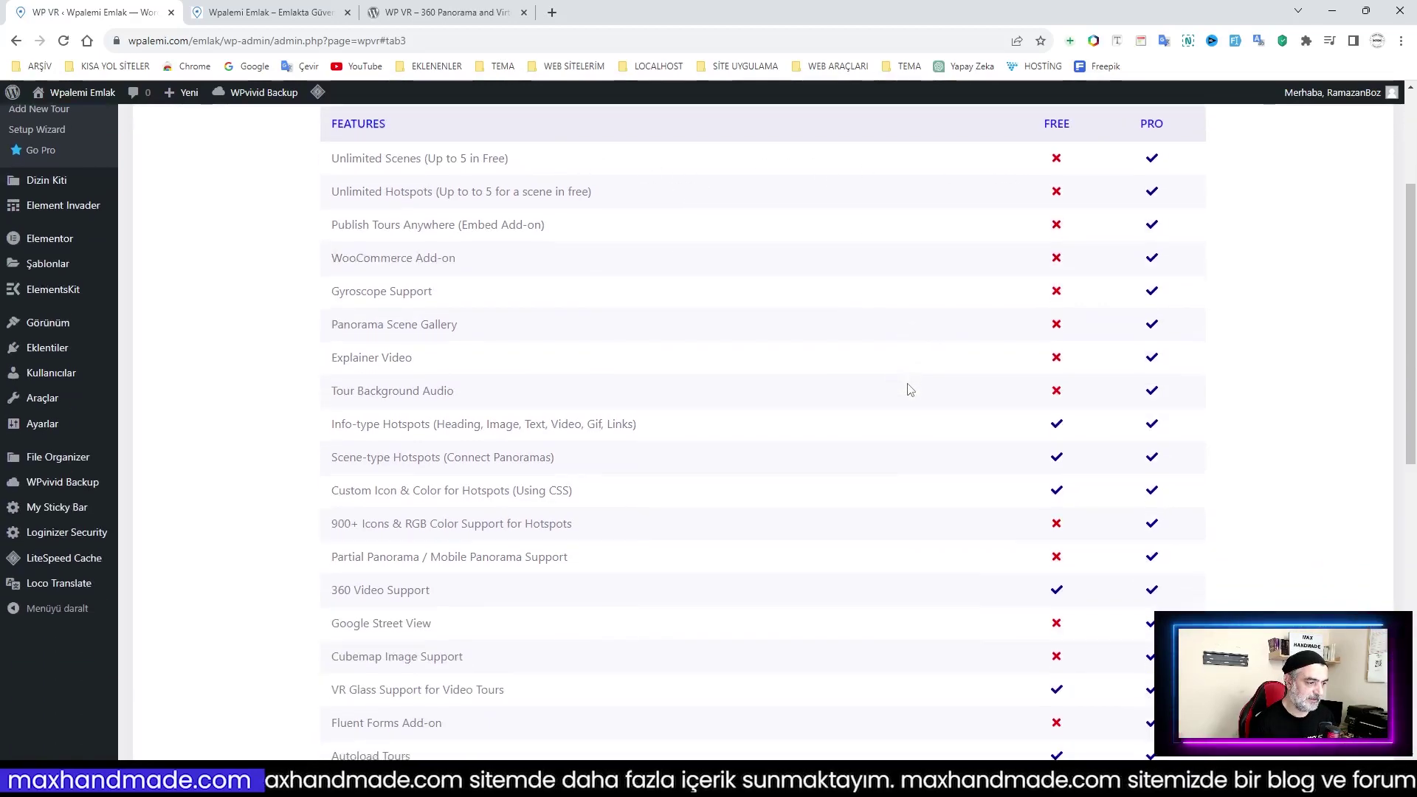
pyautogui.scroll(-1, 909, 389)
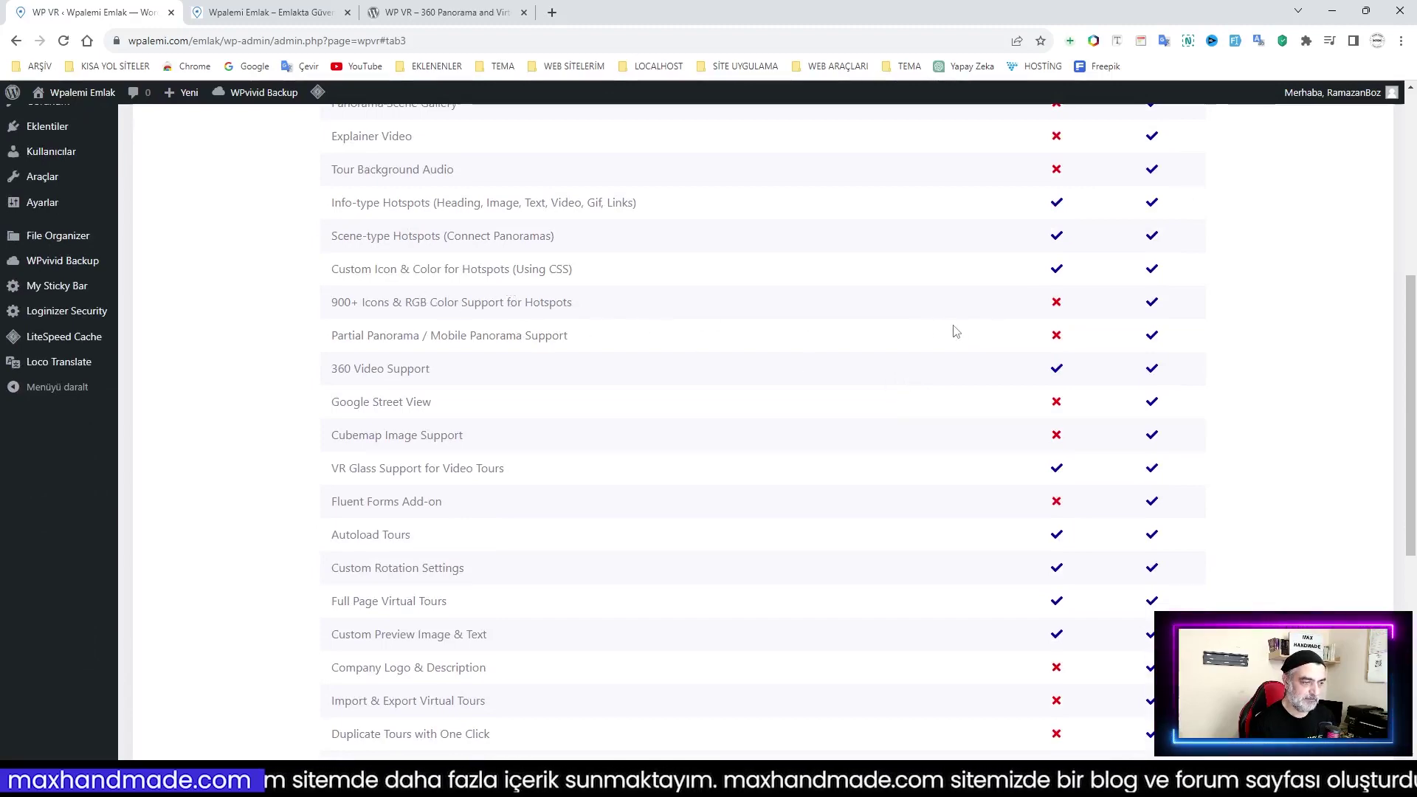
pyautogui.scroll(-6, 924, 345)
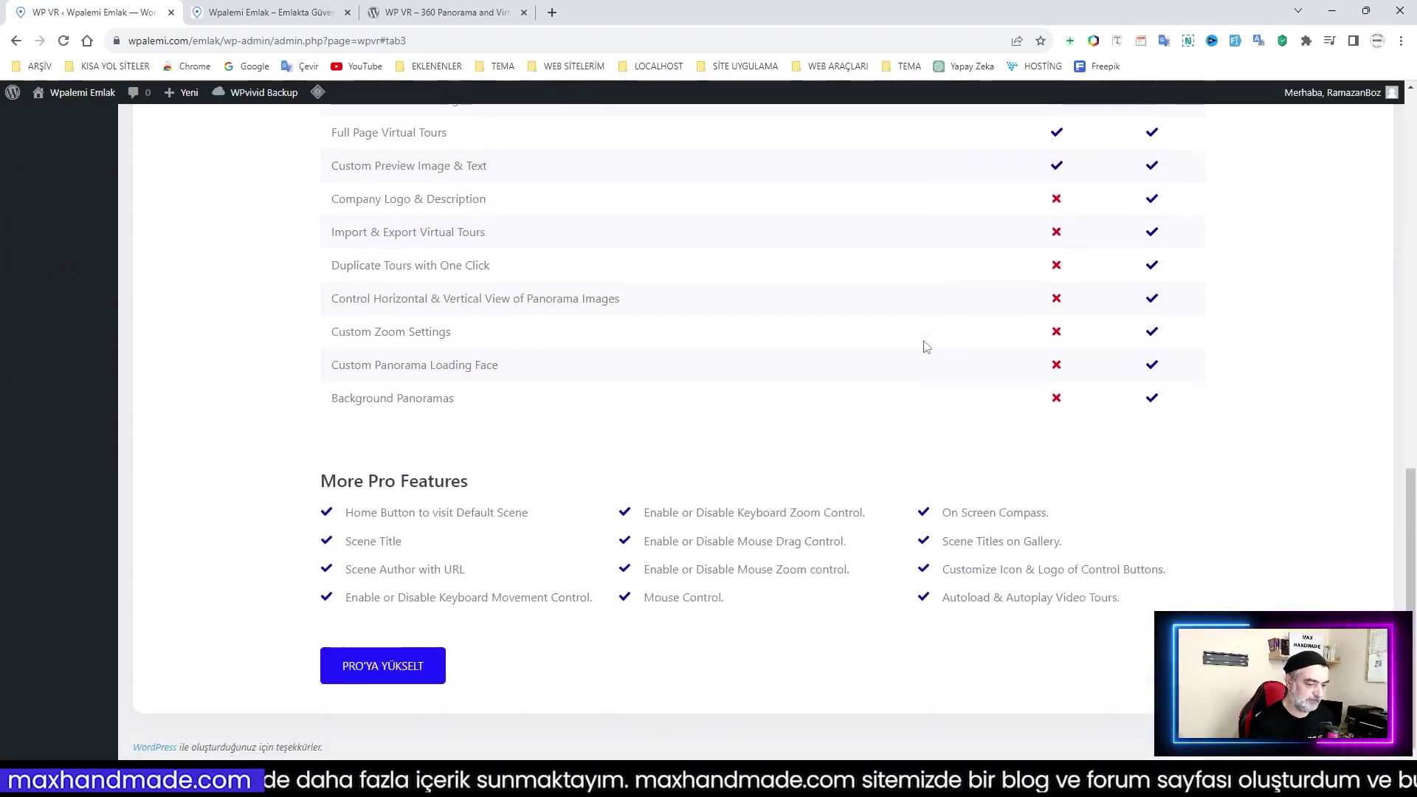
pyautogui.scroll(10, 925, 346)
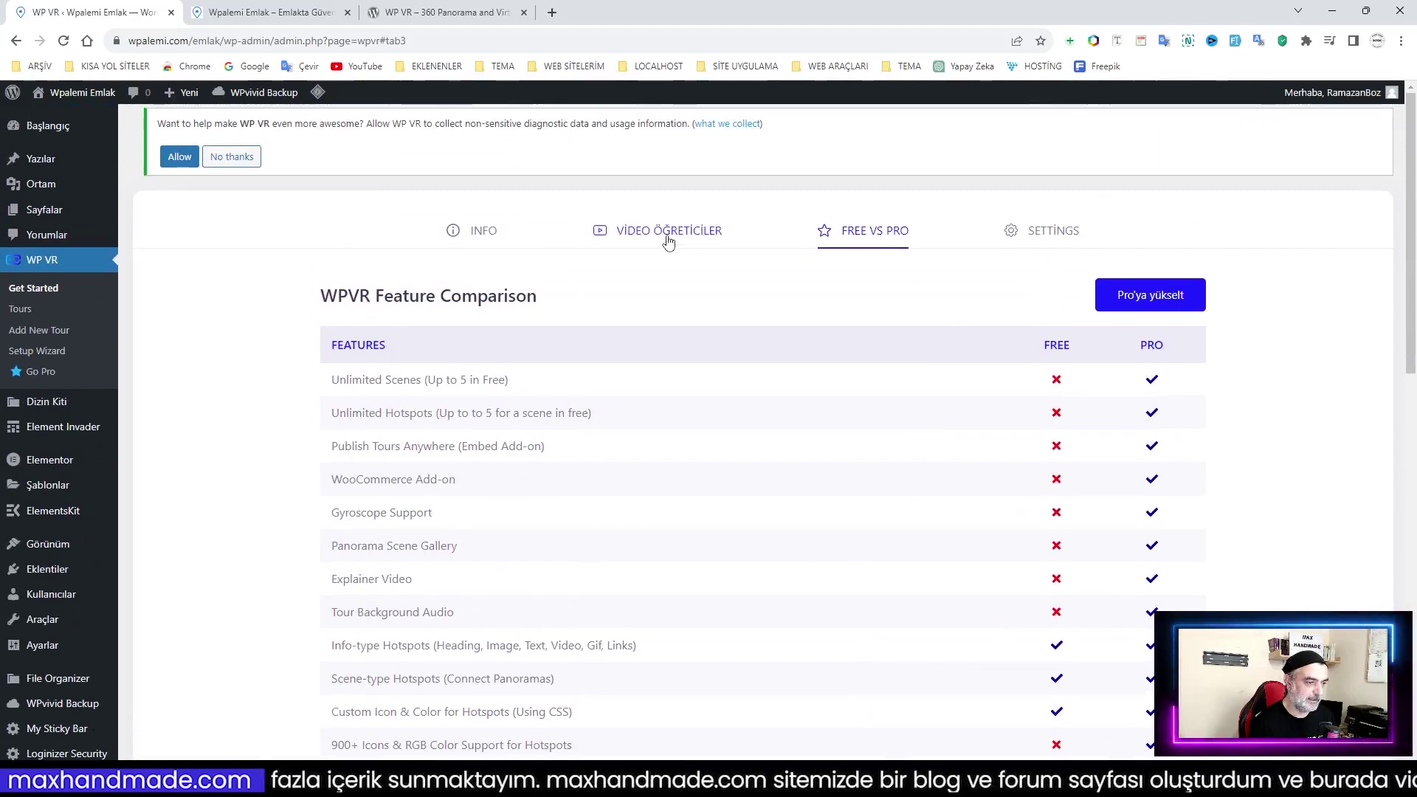
# Look over WP VR's video tutorials and return to its info overview
pyautogui.click(668, 242)
pyautogui.scroll(-1, 863, 537)
pyautogui.scroll(1, 864, 537)
pyautogui.click(477, 231)
pyautogui.scroll(-1, 626, 499)
pyautogui.scroll(-1, 626, 499)
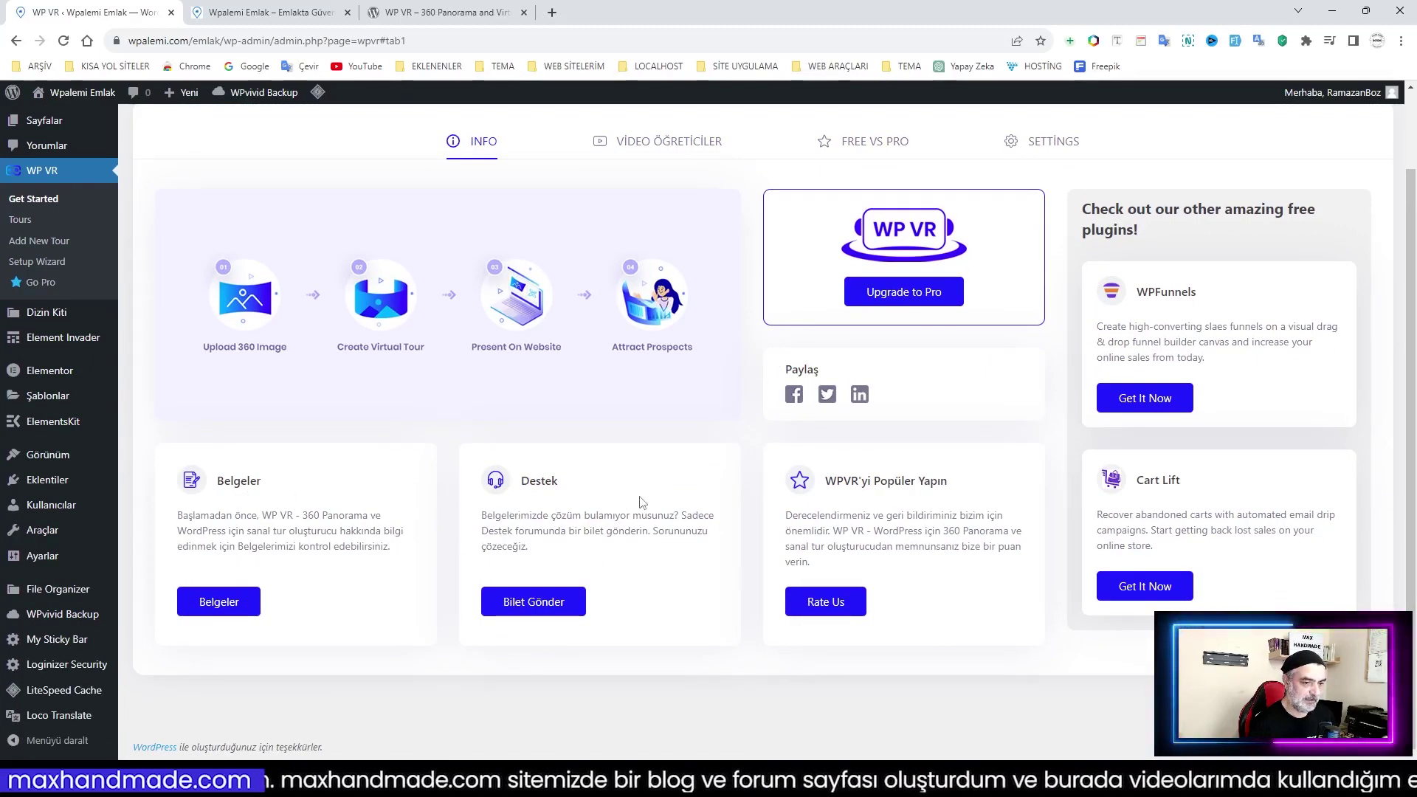
pyautogui.scroll(1, 656, 414)
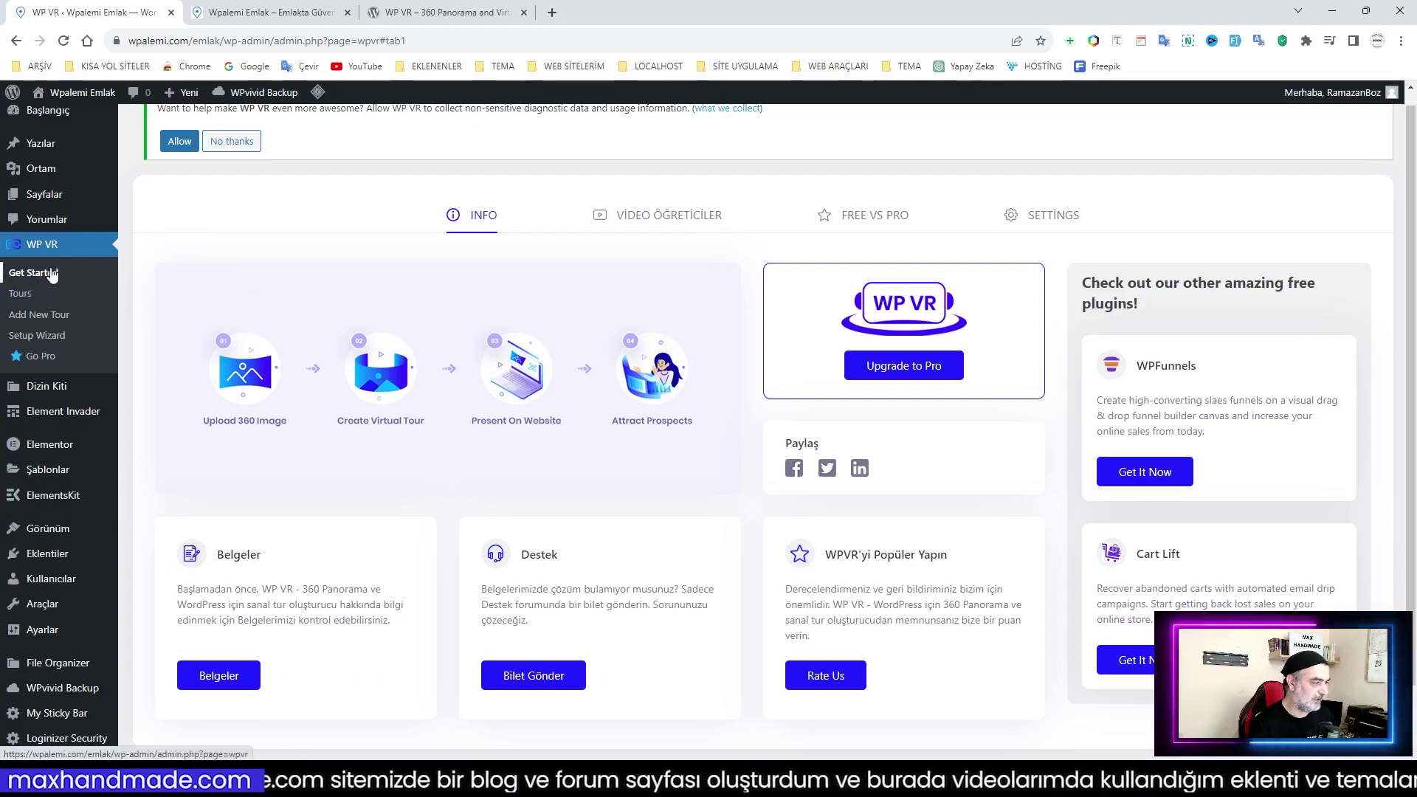
# Look over the Tours list, start WP VR's setup wizard and dismiss its guided introduction
pyautogui.click(20, 294)
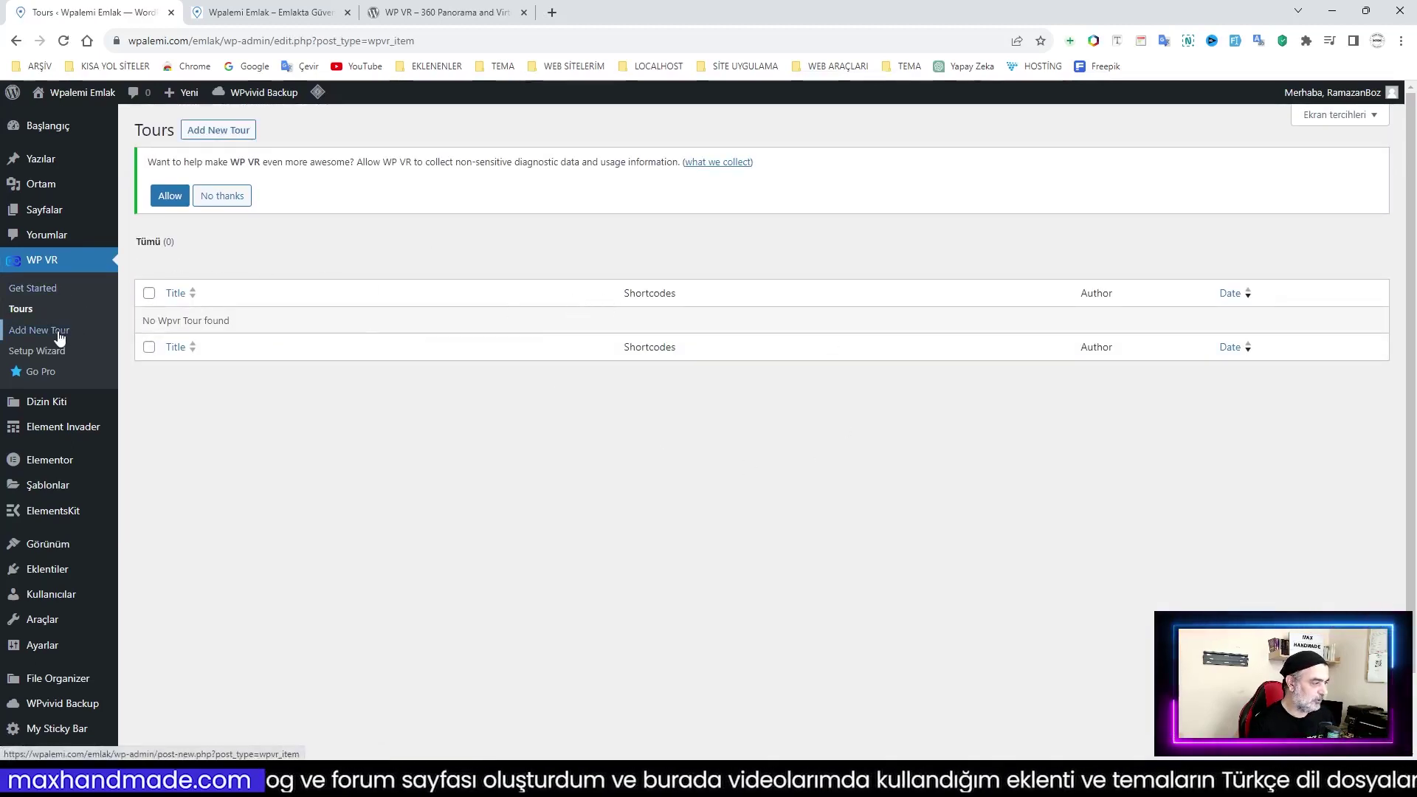
pyautogui.click(49, 352)
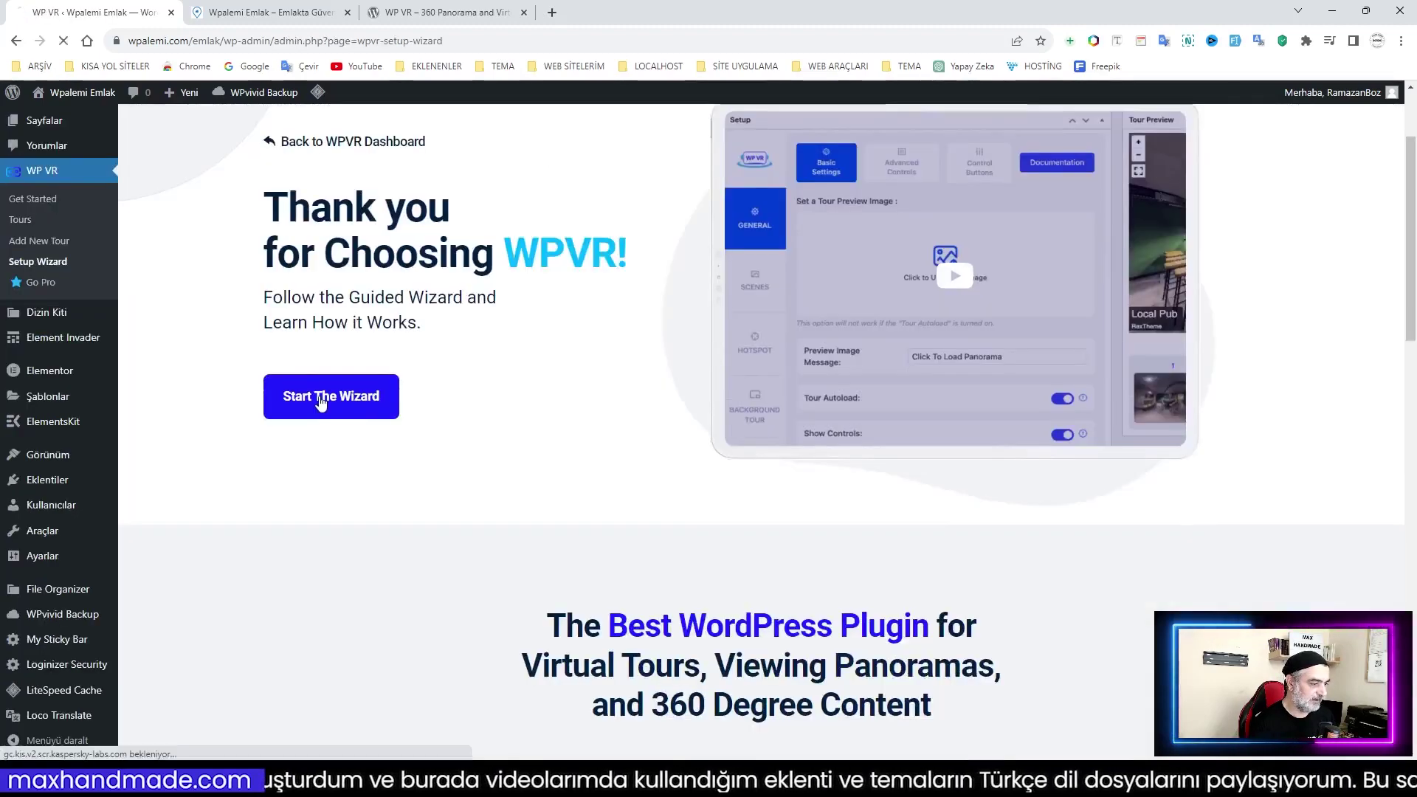
pyautogui.click(322, 399)
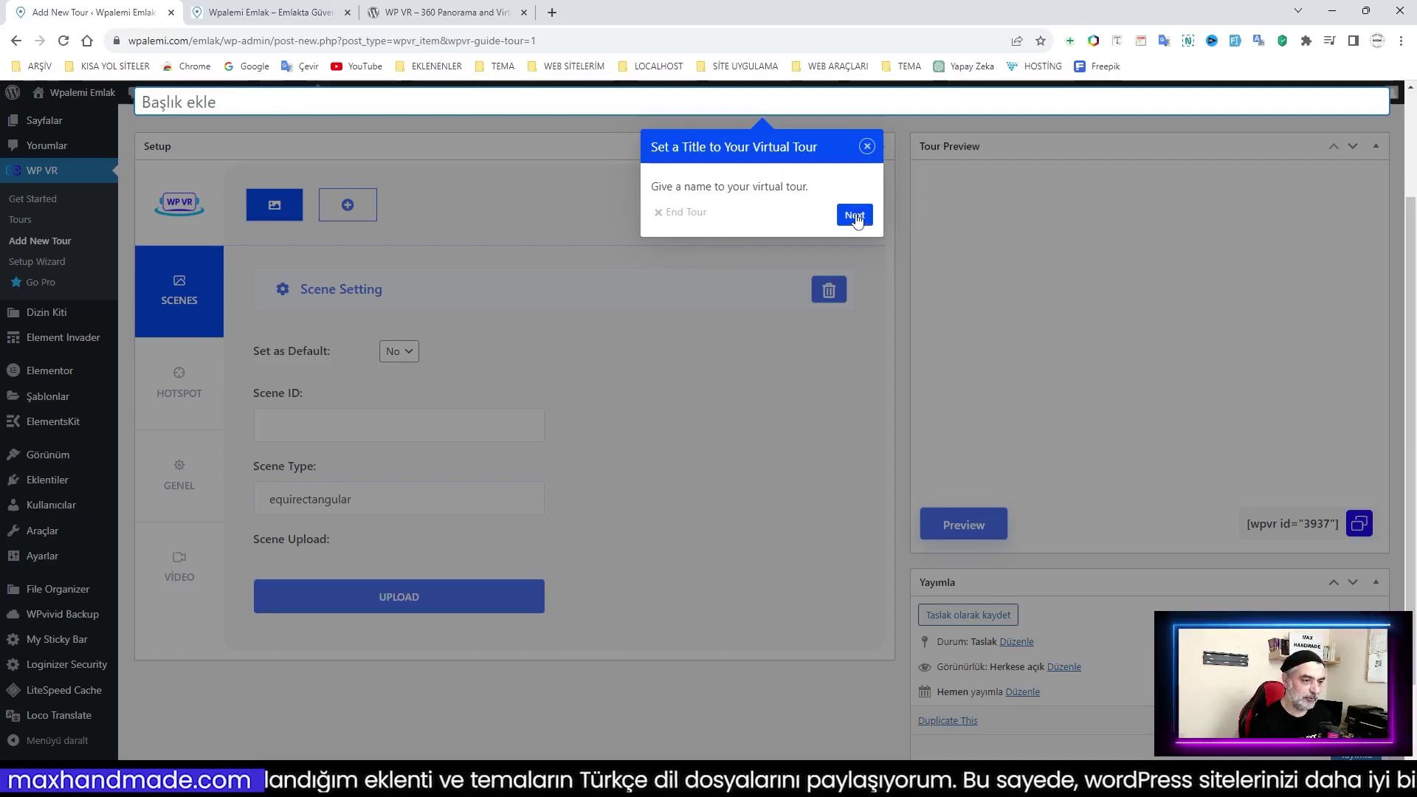
pyautogui.click(869, 146)
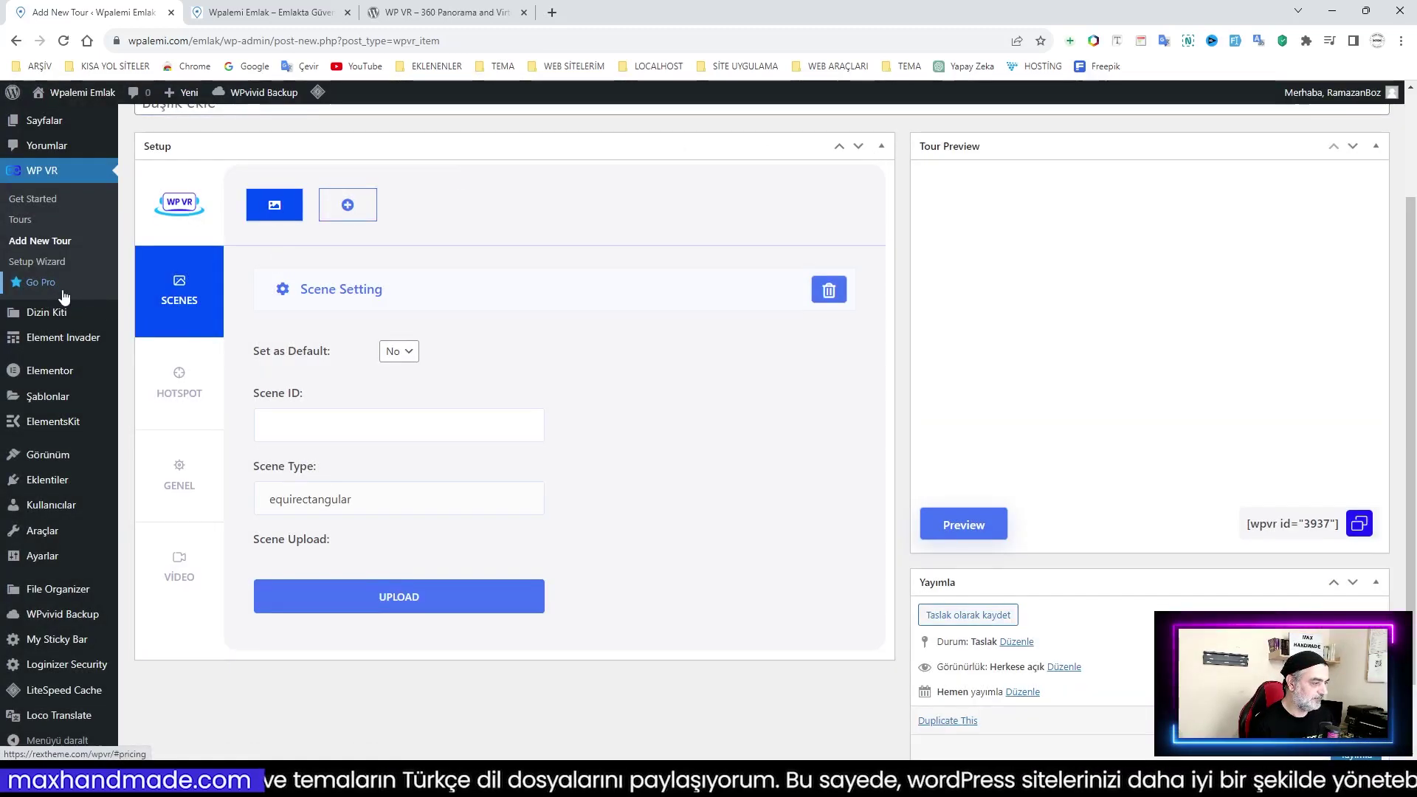
# Start a new WP VR tour and open the Dizin Kiti listings in a separate browser tab
pyautogui.scroll(2, 62, 298)
pyautogui.click(37, 333)
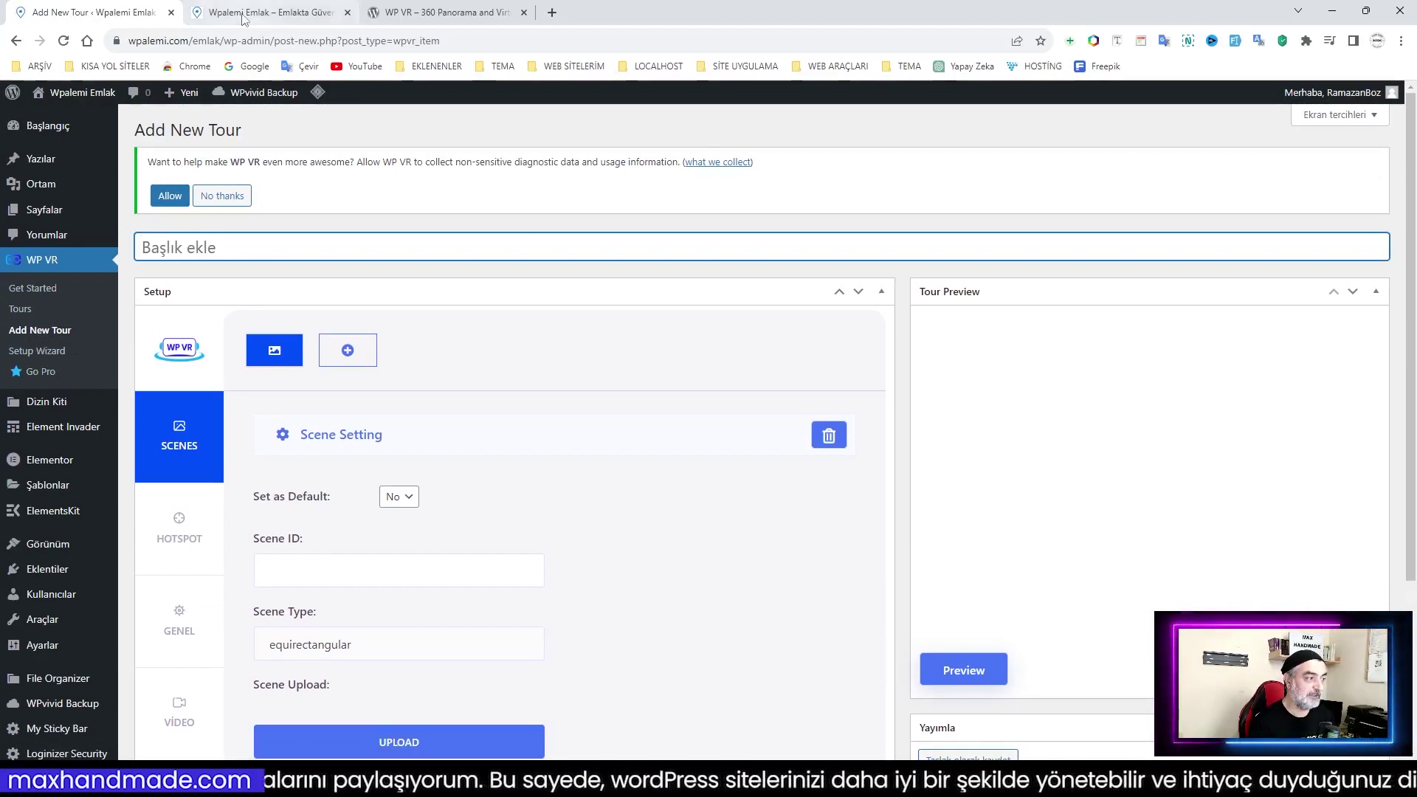
pyautogui.moveTo(72, 96)
pyautogui.middleClick(47, 125)
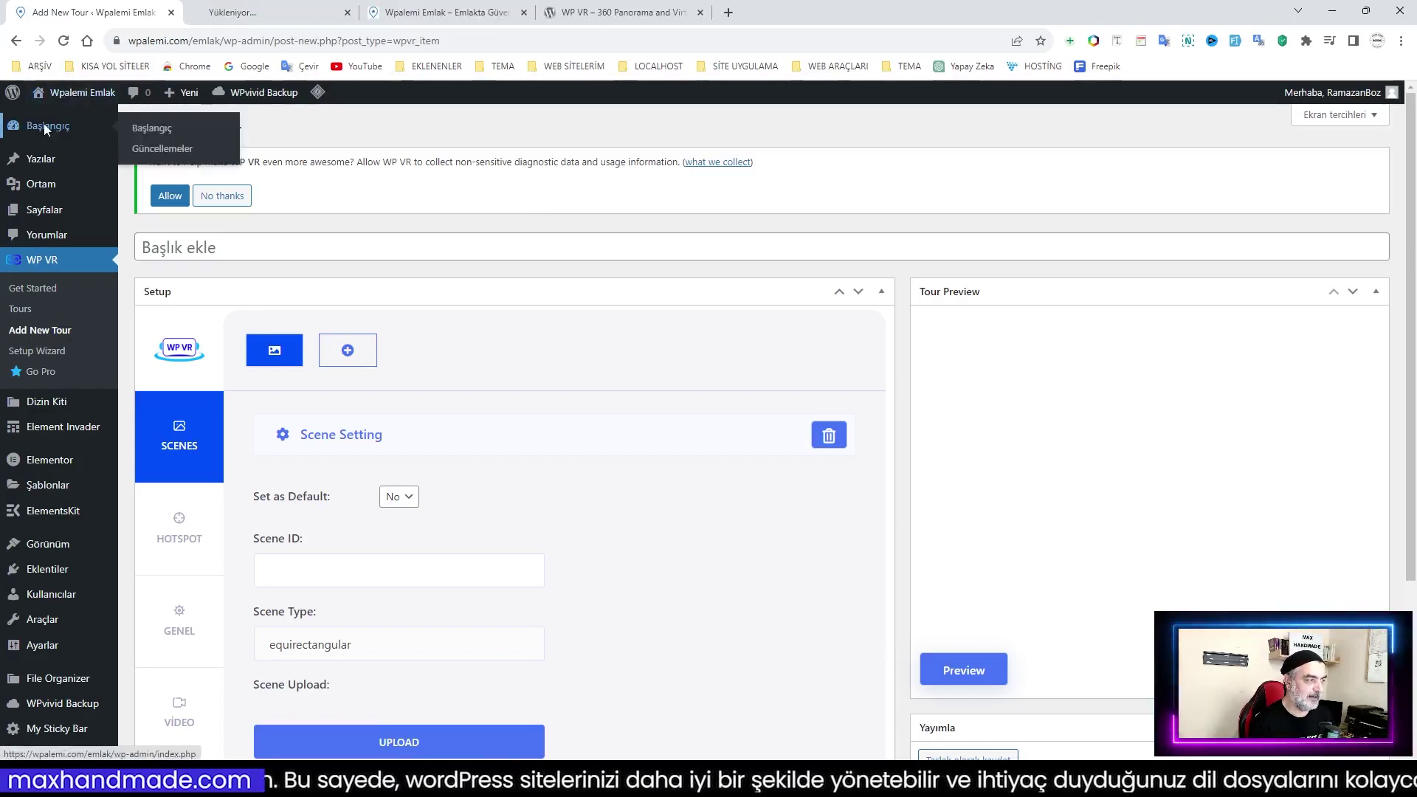
pyautogui.click(272, 17)
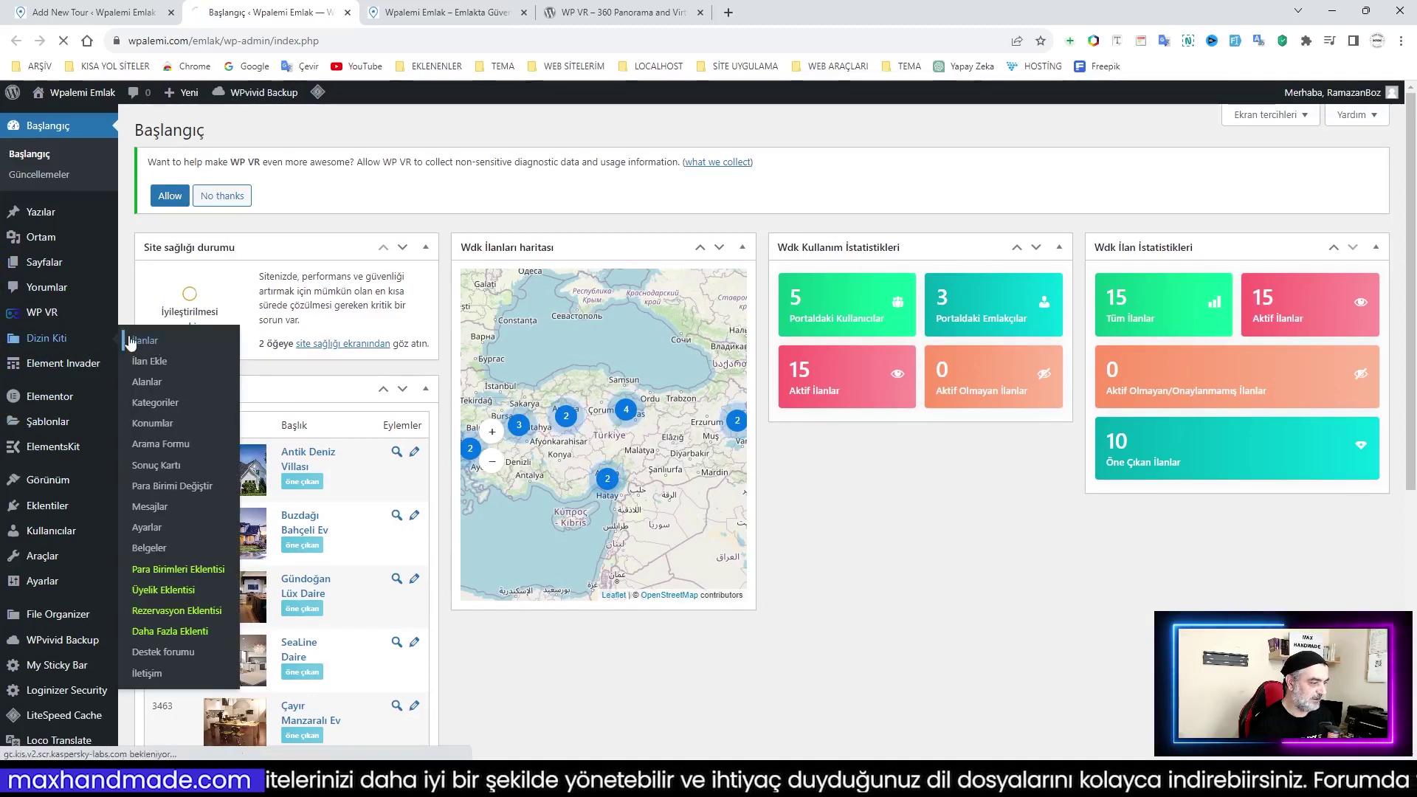
pyautogui.click(137, 340)
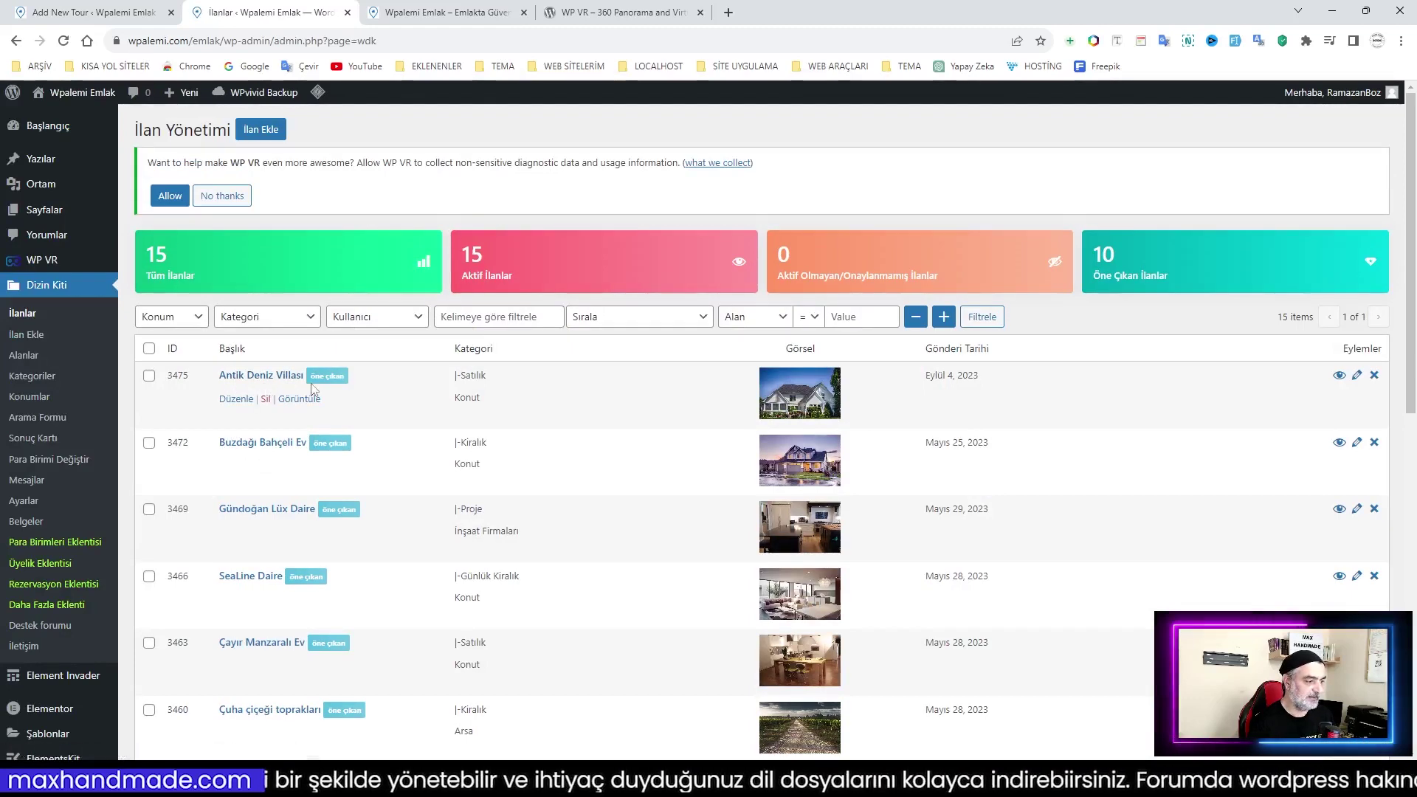
# Copy the title of the Antik Deniz Villası listing into the new tour's title
pyautogui.click(79, 12)
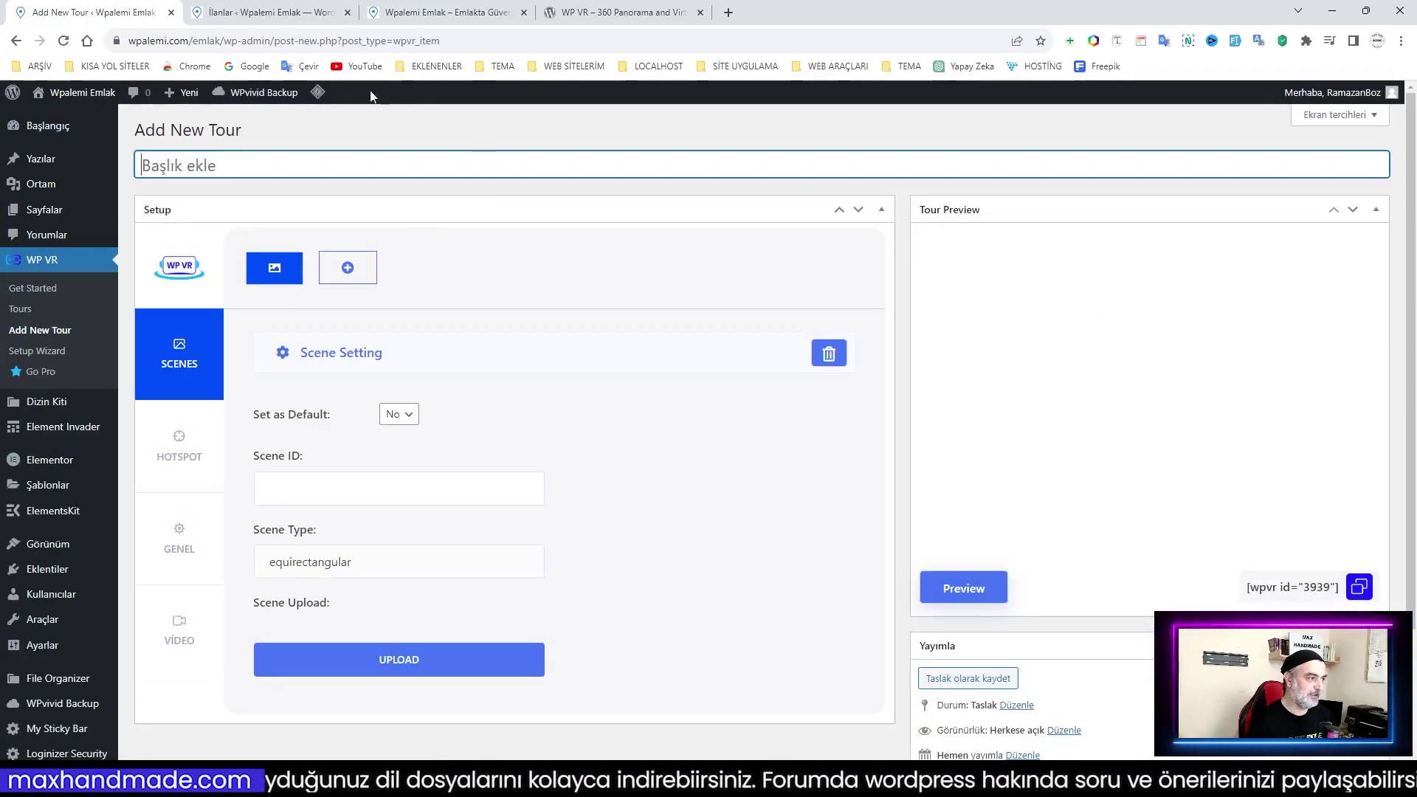
pyautogui.click(292, 15)
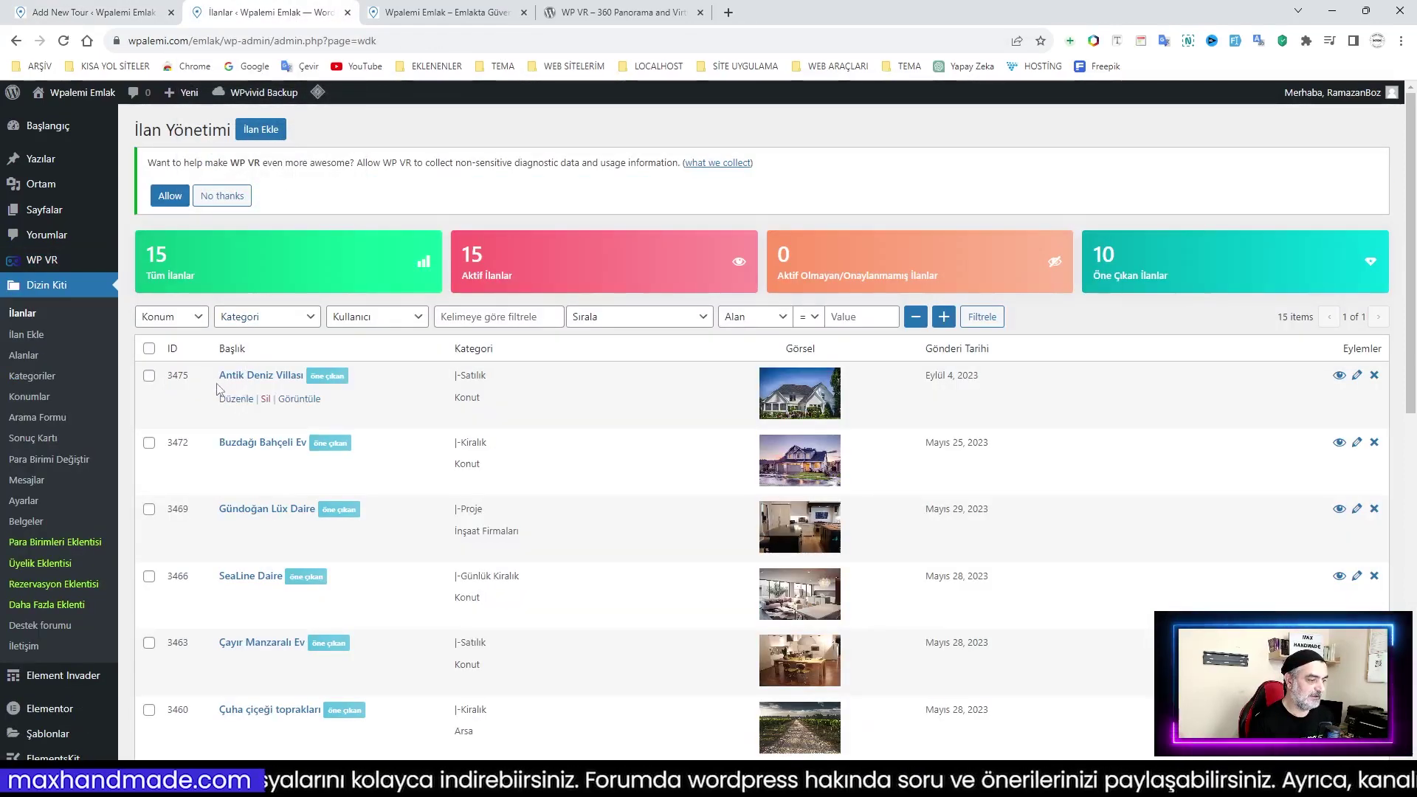
pyautogui.click(251, 378)
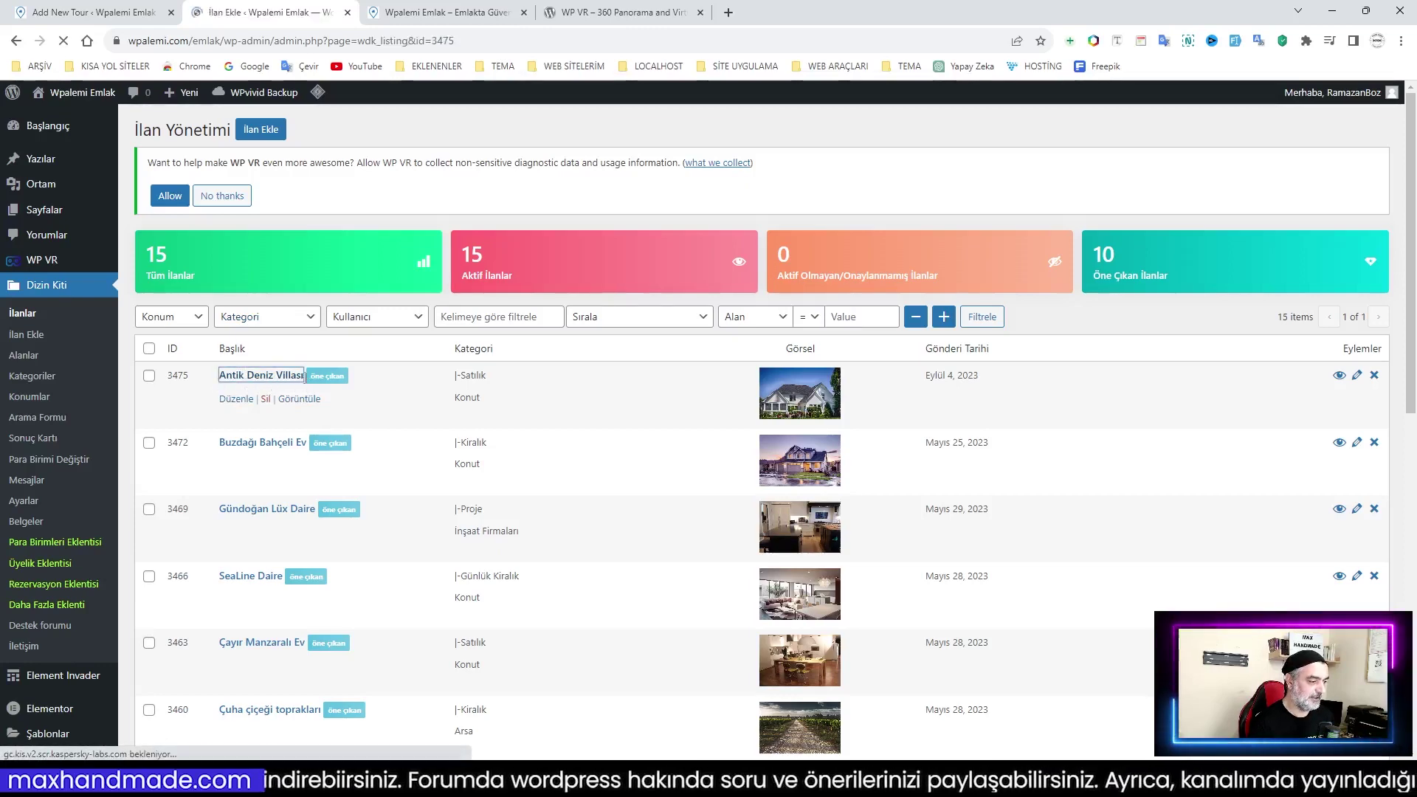
pyautogui.moveTo(319, 231); pyautogui.dragTo(212, 235)
pyautogui.hotkey('ctrl', 'c')
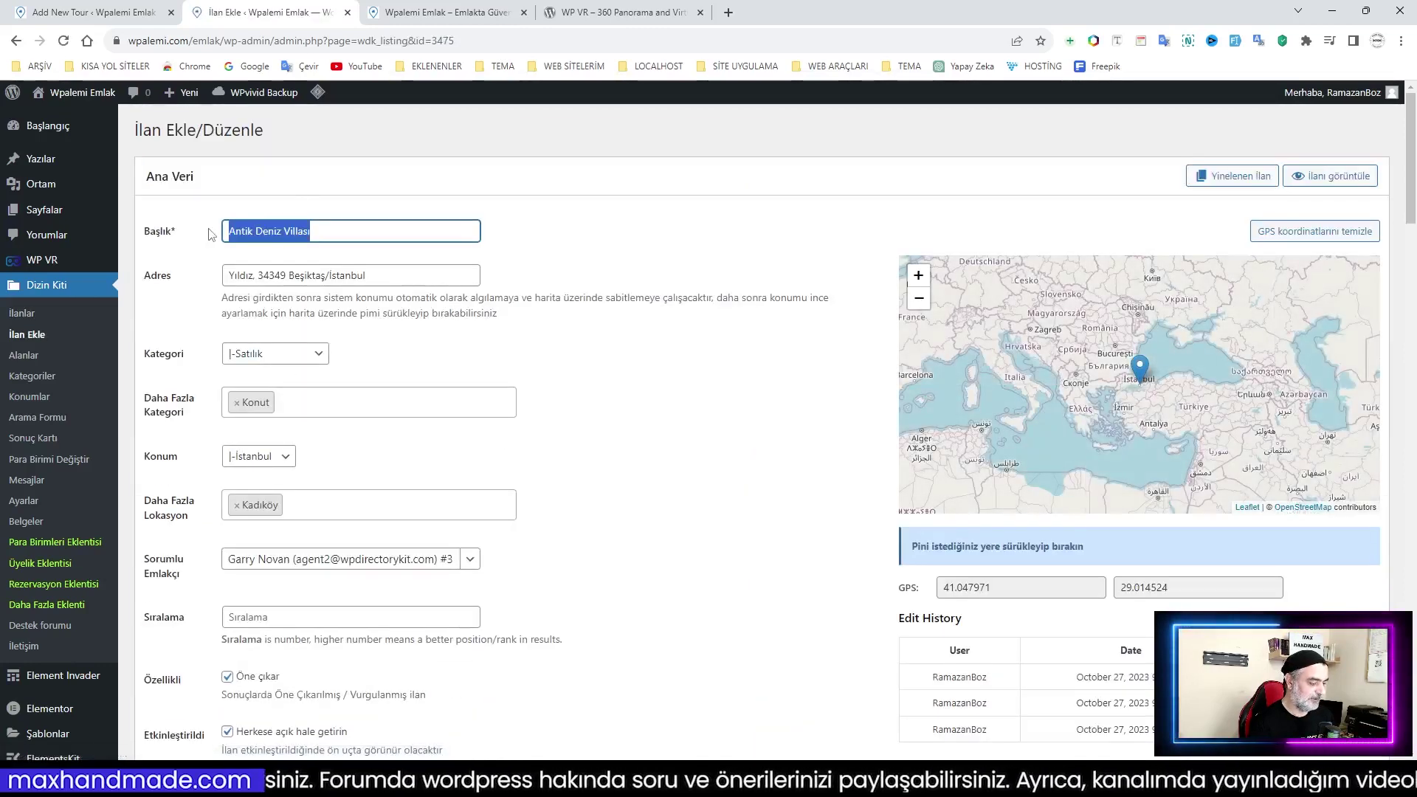
pyautogui.click(118, 12)
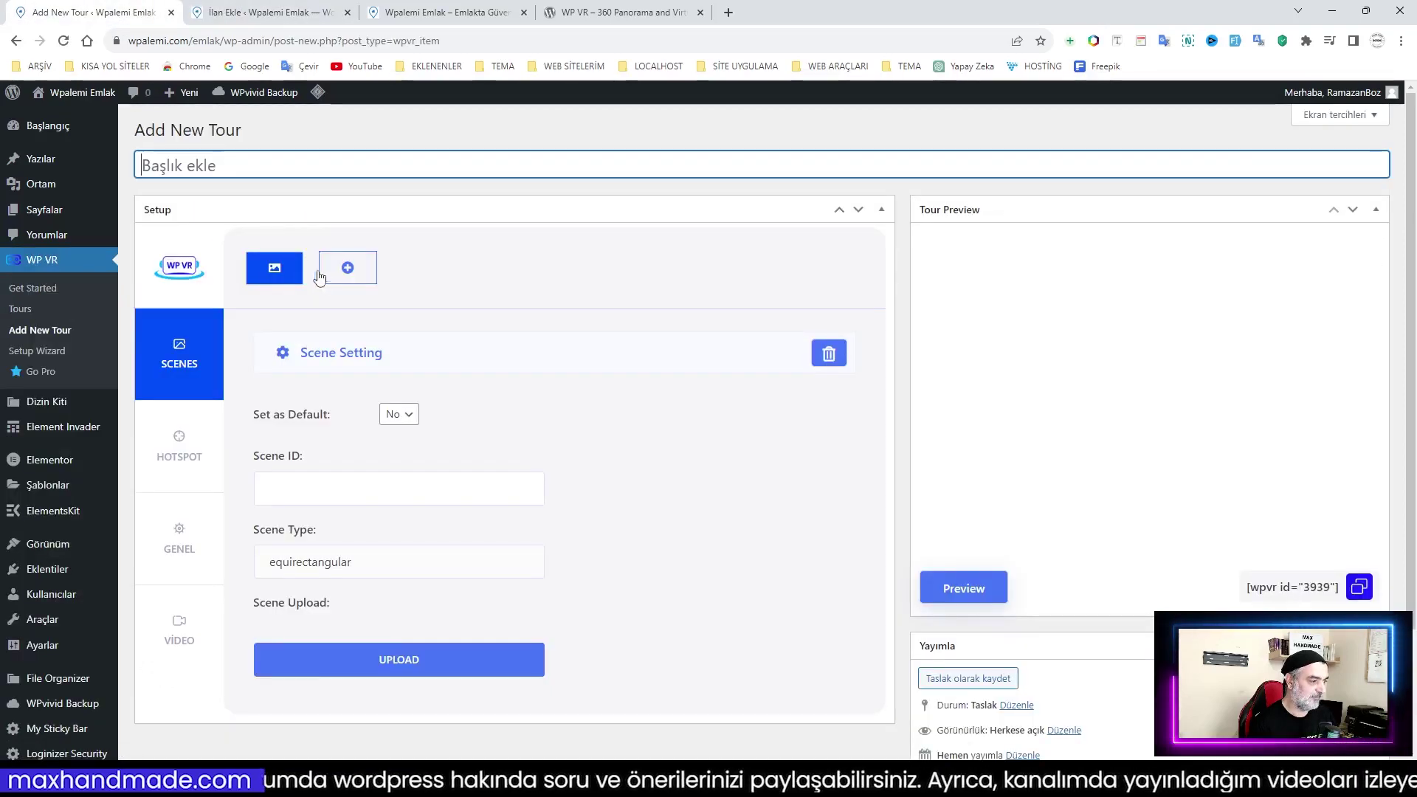
pyautogui.hotkey('ctrl', 'v')
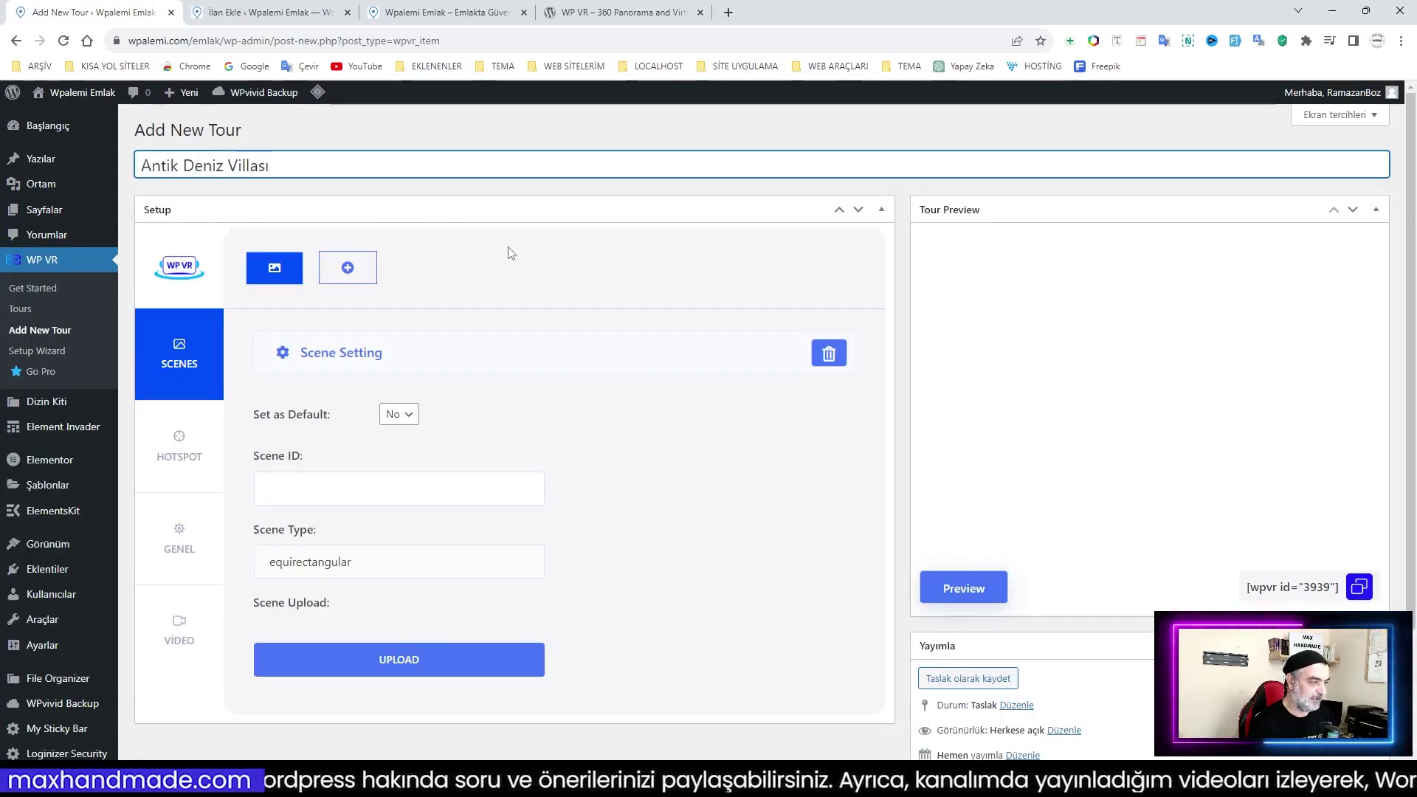
pyautogui.click(487, 287)
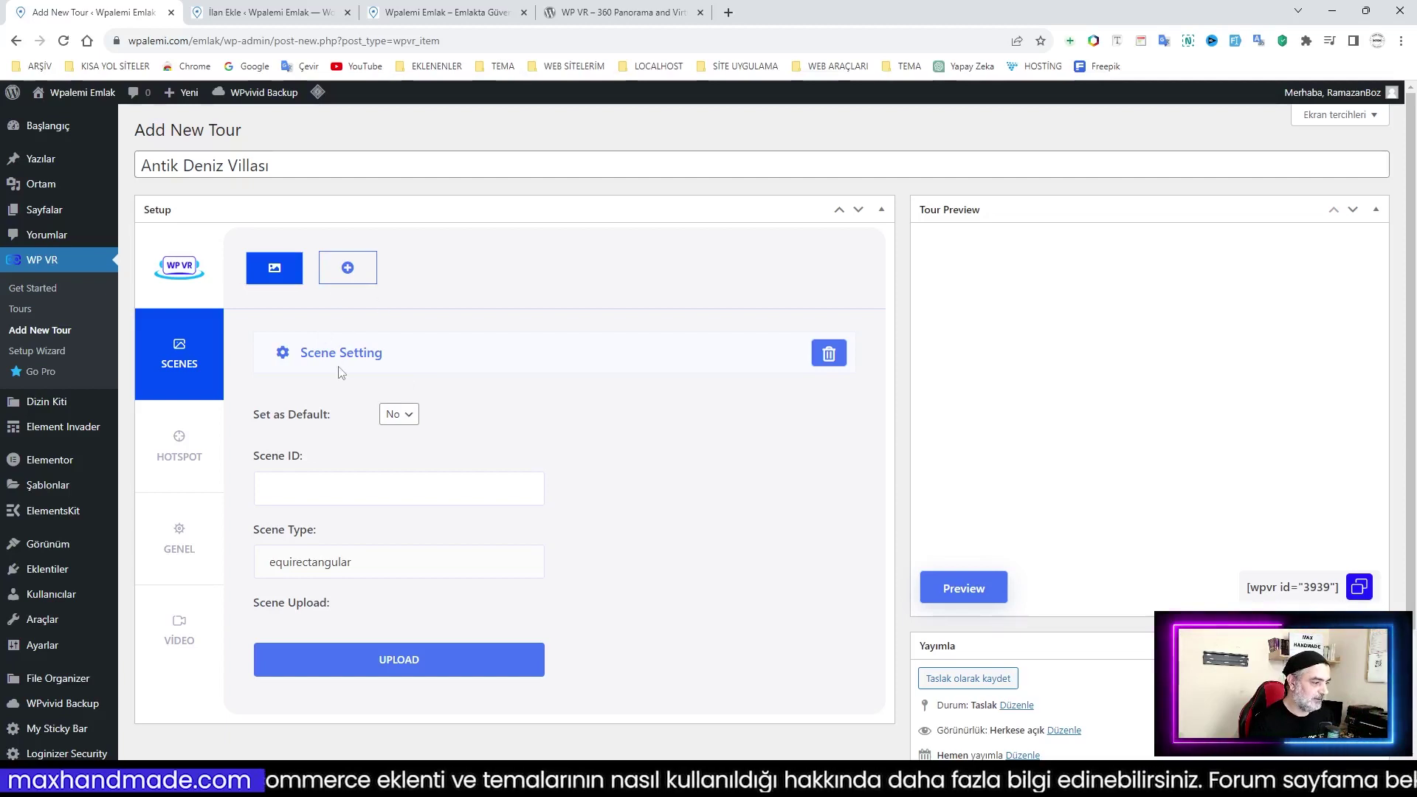
# Set the first scene's ID to 01 and make it the default scene
pyautogui.click(310, 494)
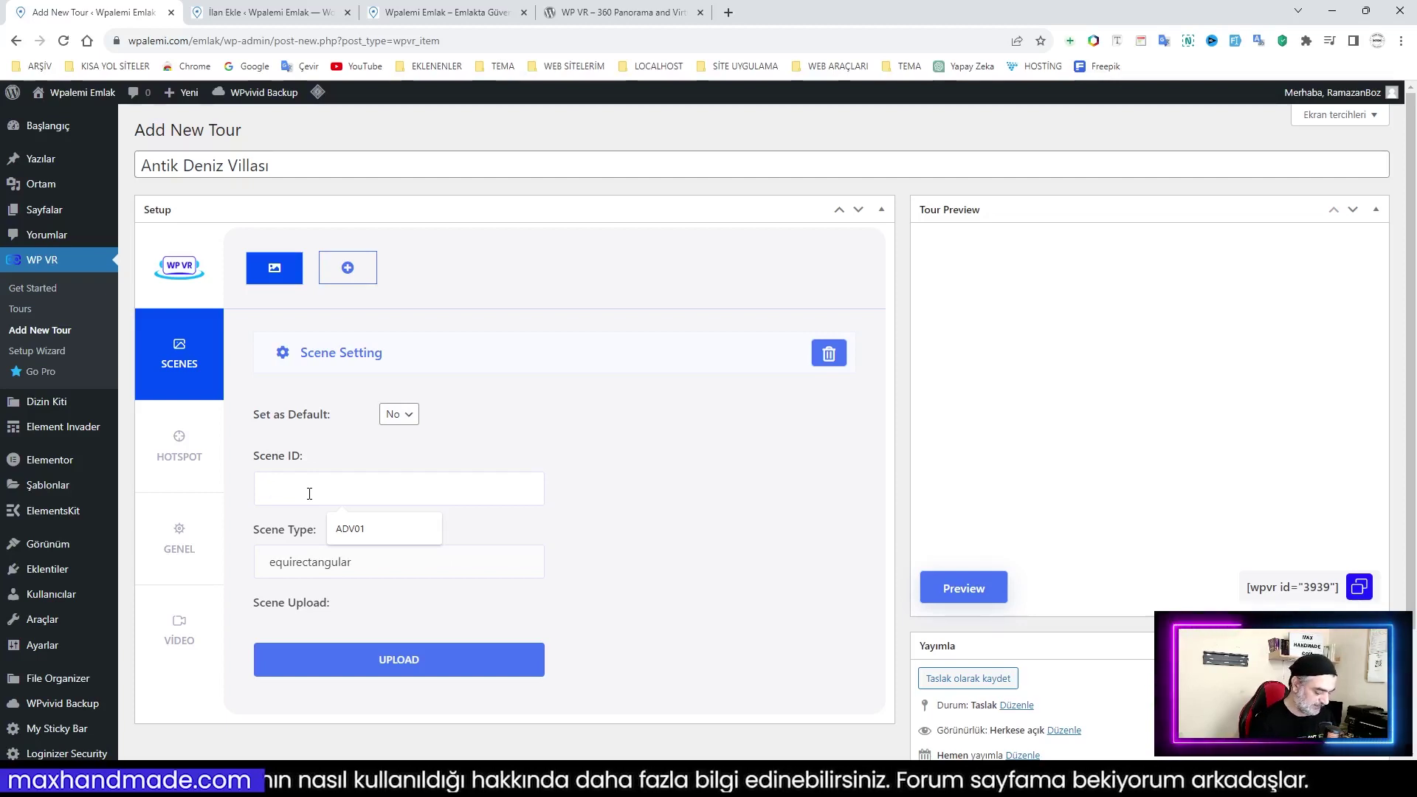
pyautogui.write('01')
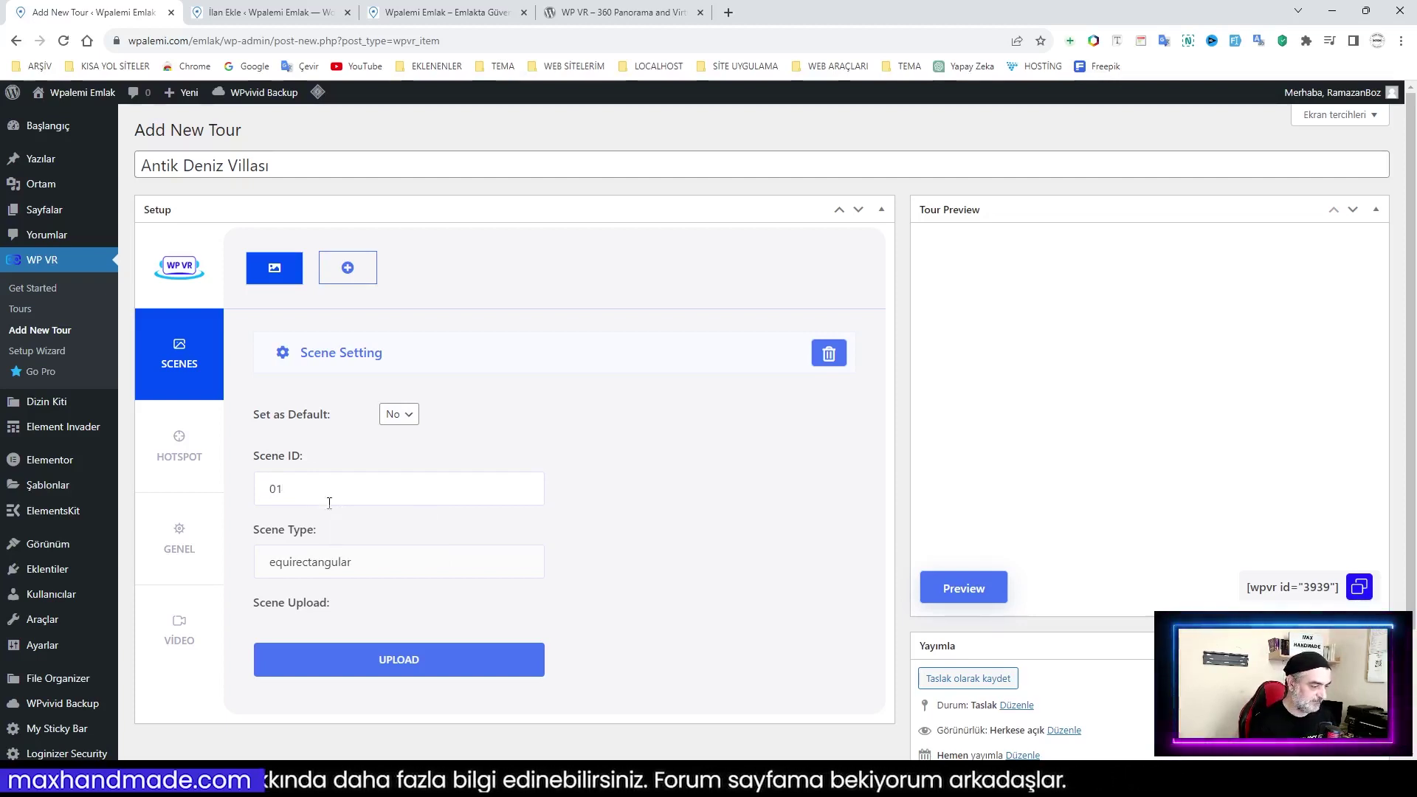
pyautogui.click(412, 417)
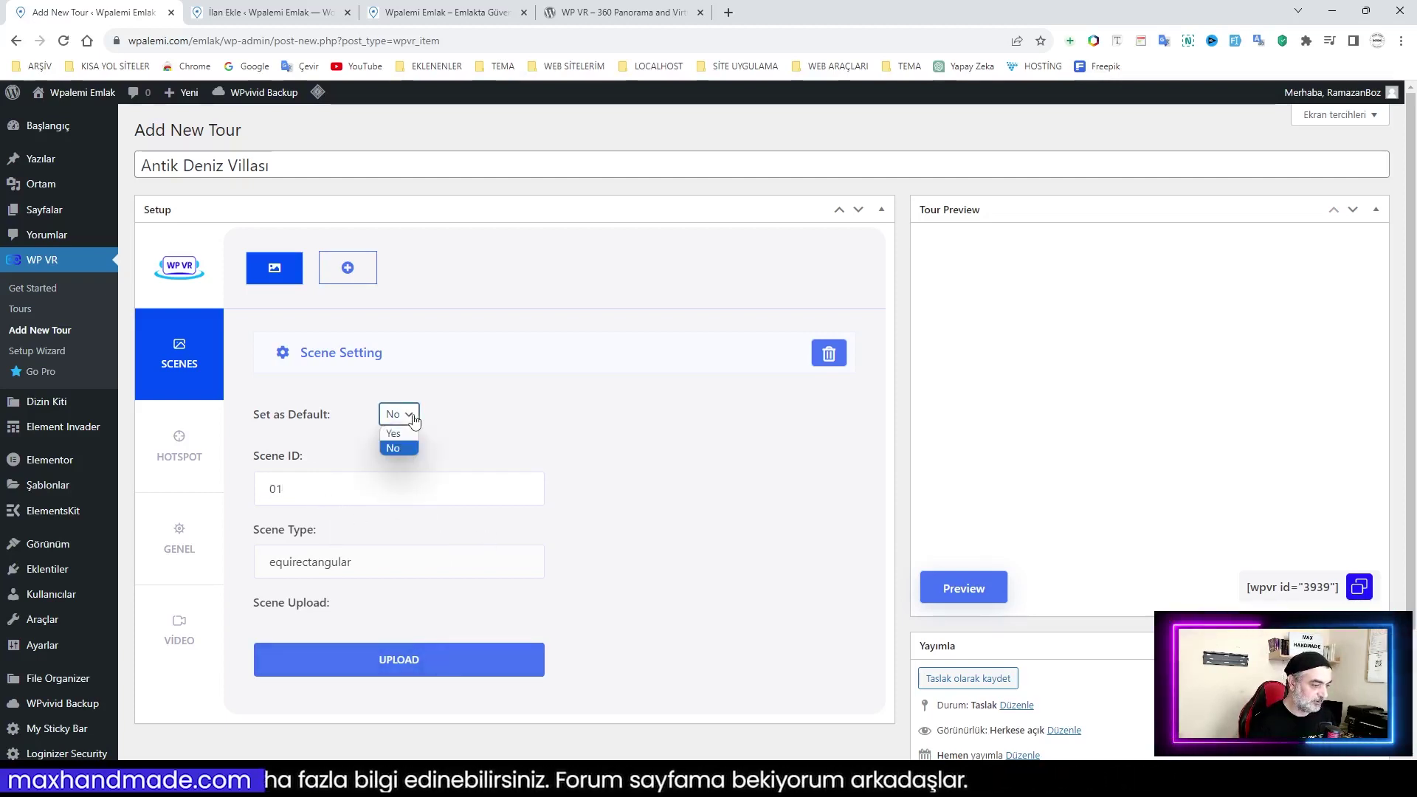
pyautogui.click(406, 445)
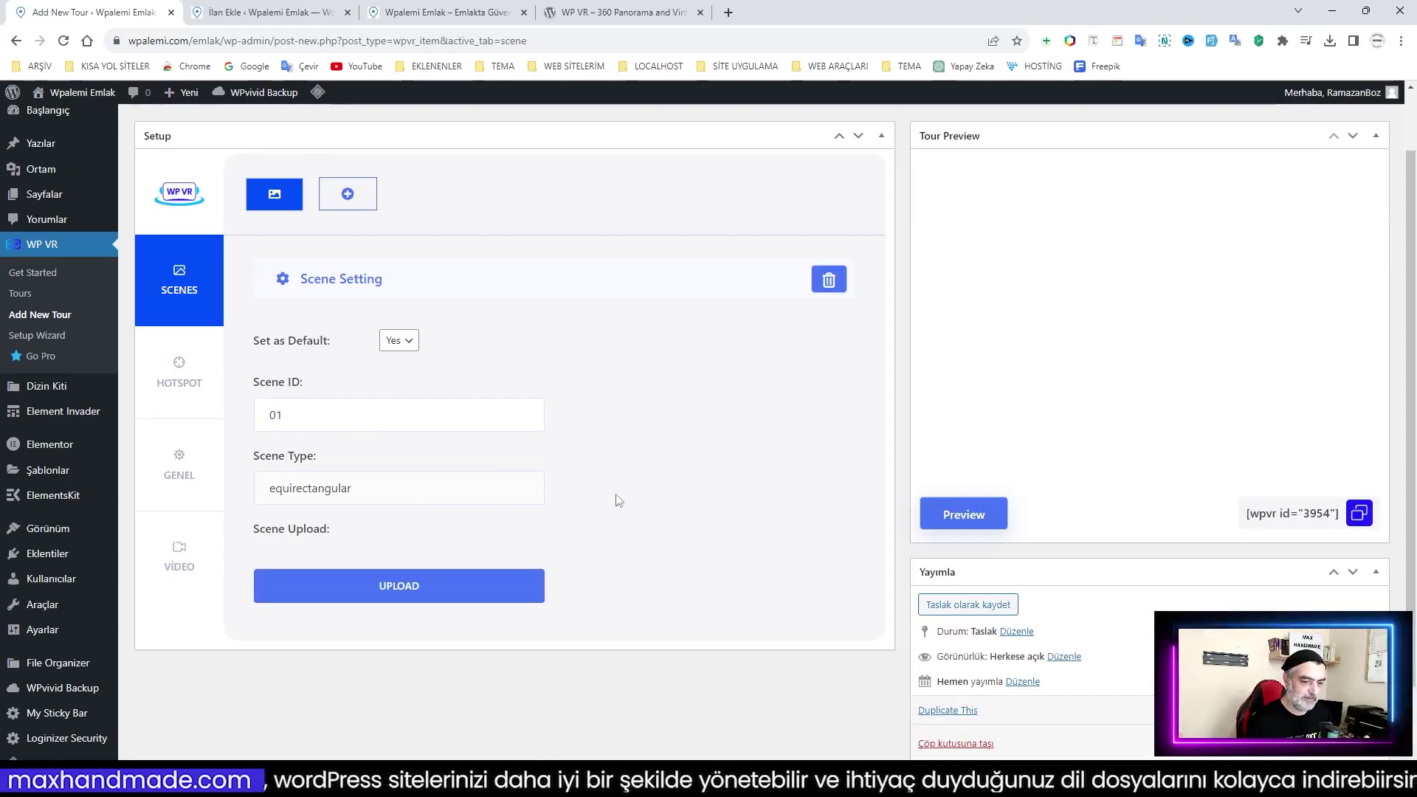
# Assign the house exterior panorama oncephe-scaled-1.jpg from the media library to scene 01
pyautogui.click(408, 589)
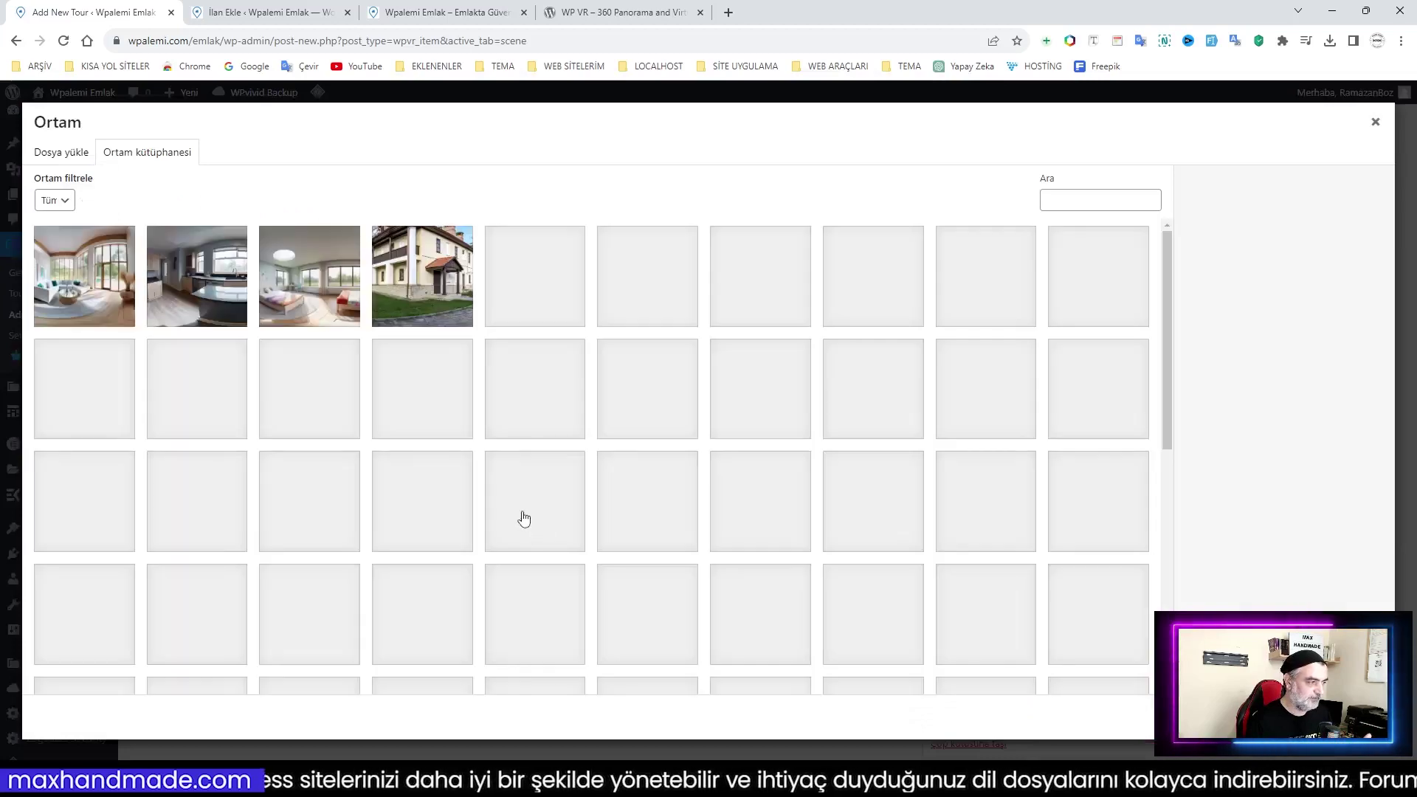
pyautogui.click(421, 311)
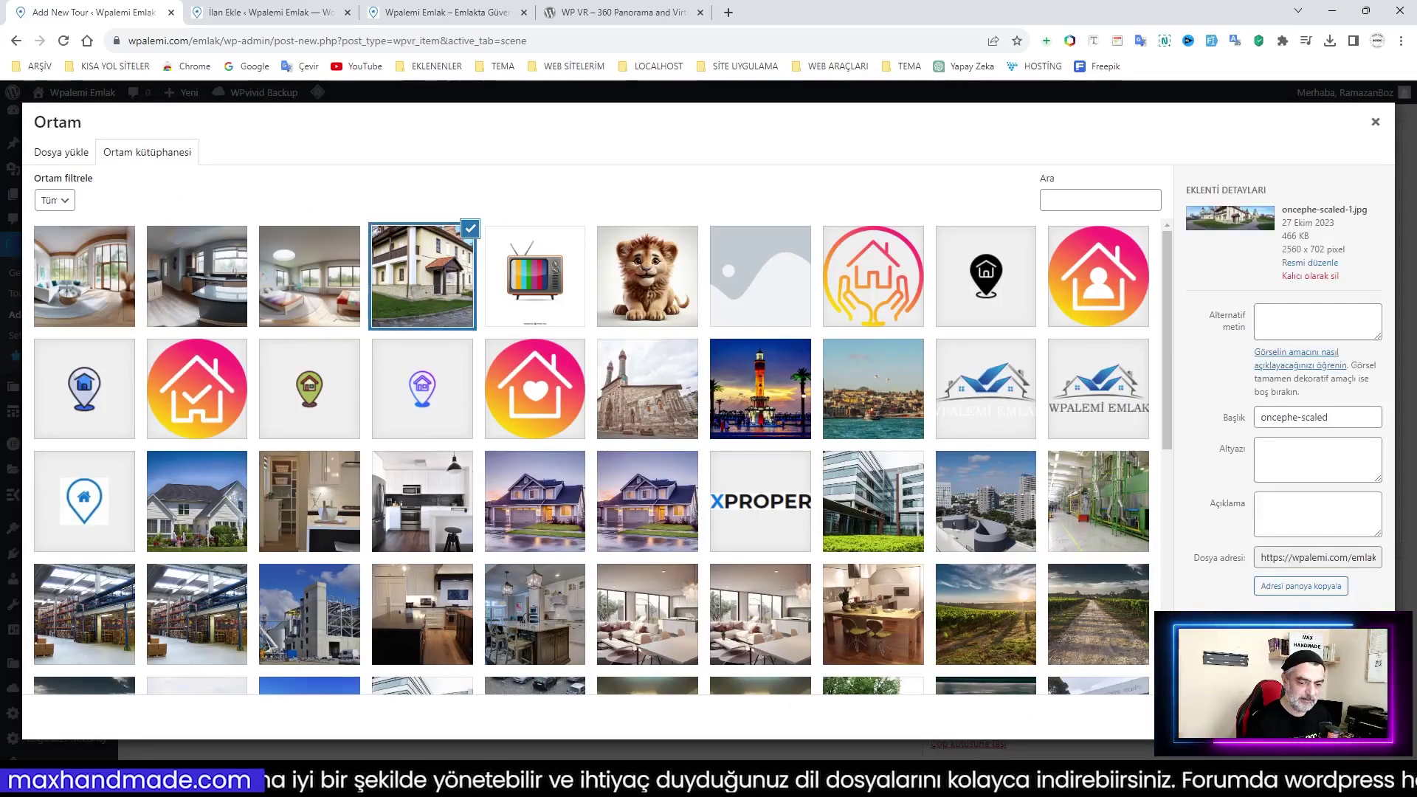
pyautogui.click(1359, 717)
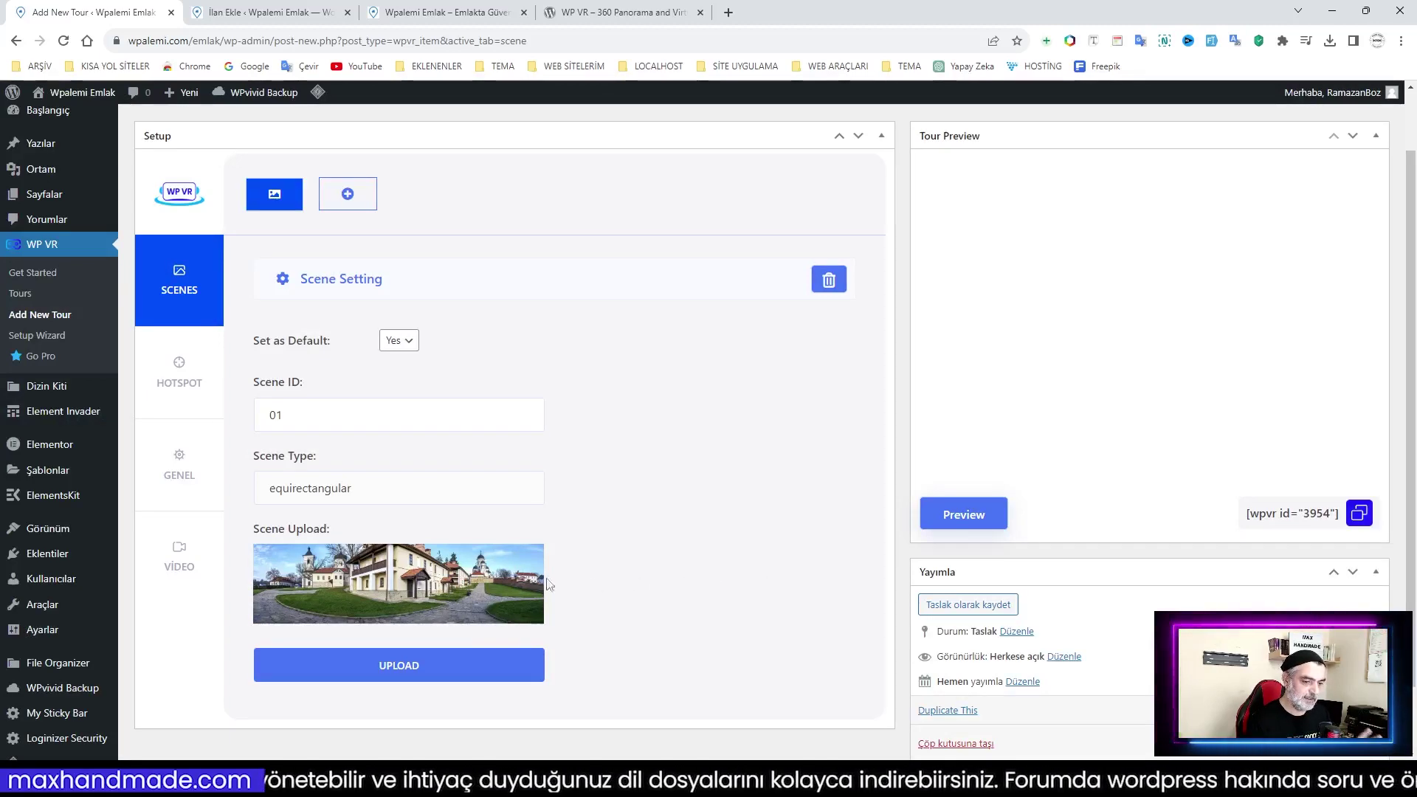
# Preview the tour and look around the house exterior in scene 01
pyautogui.click(960, 522)
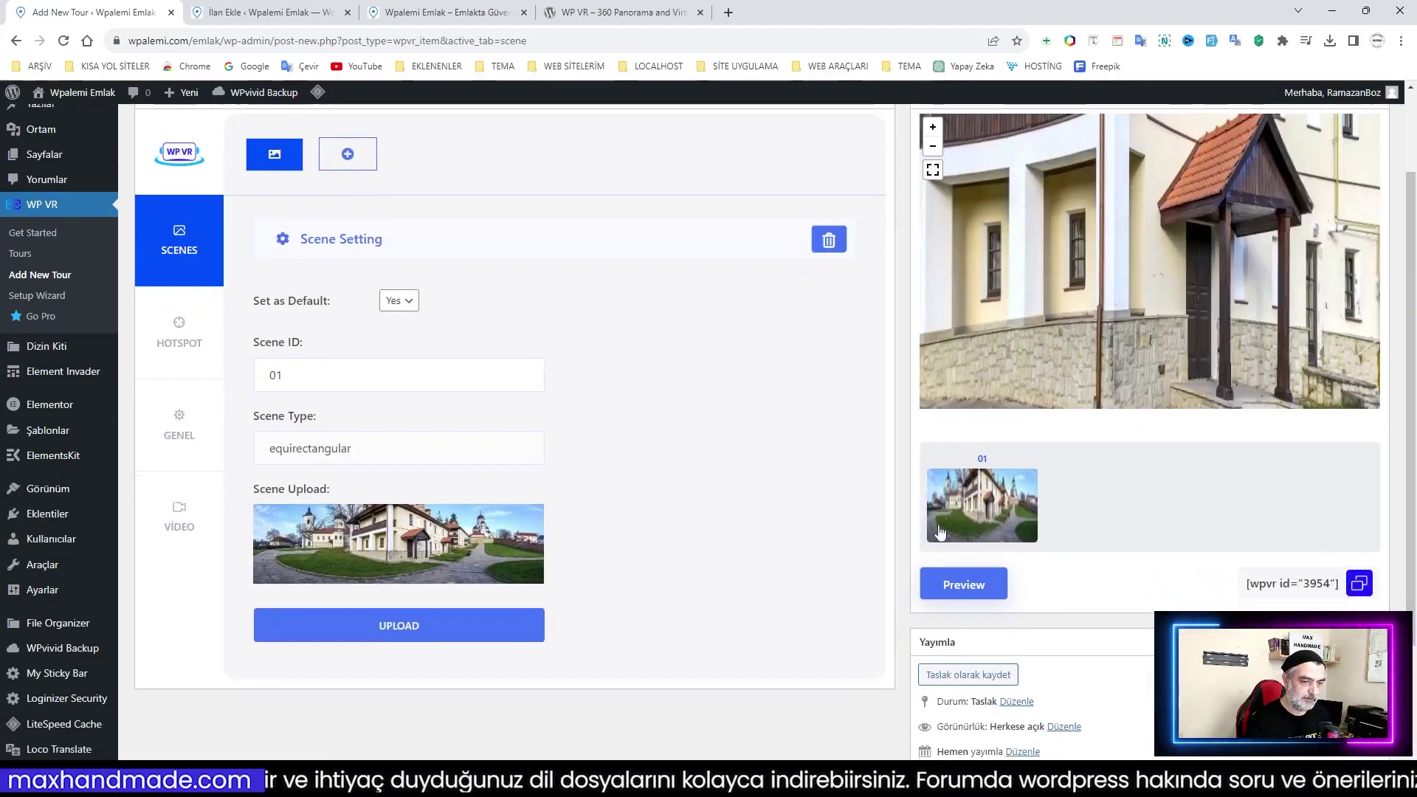
pyautogui.scroll(-3, 1143, 382)
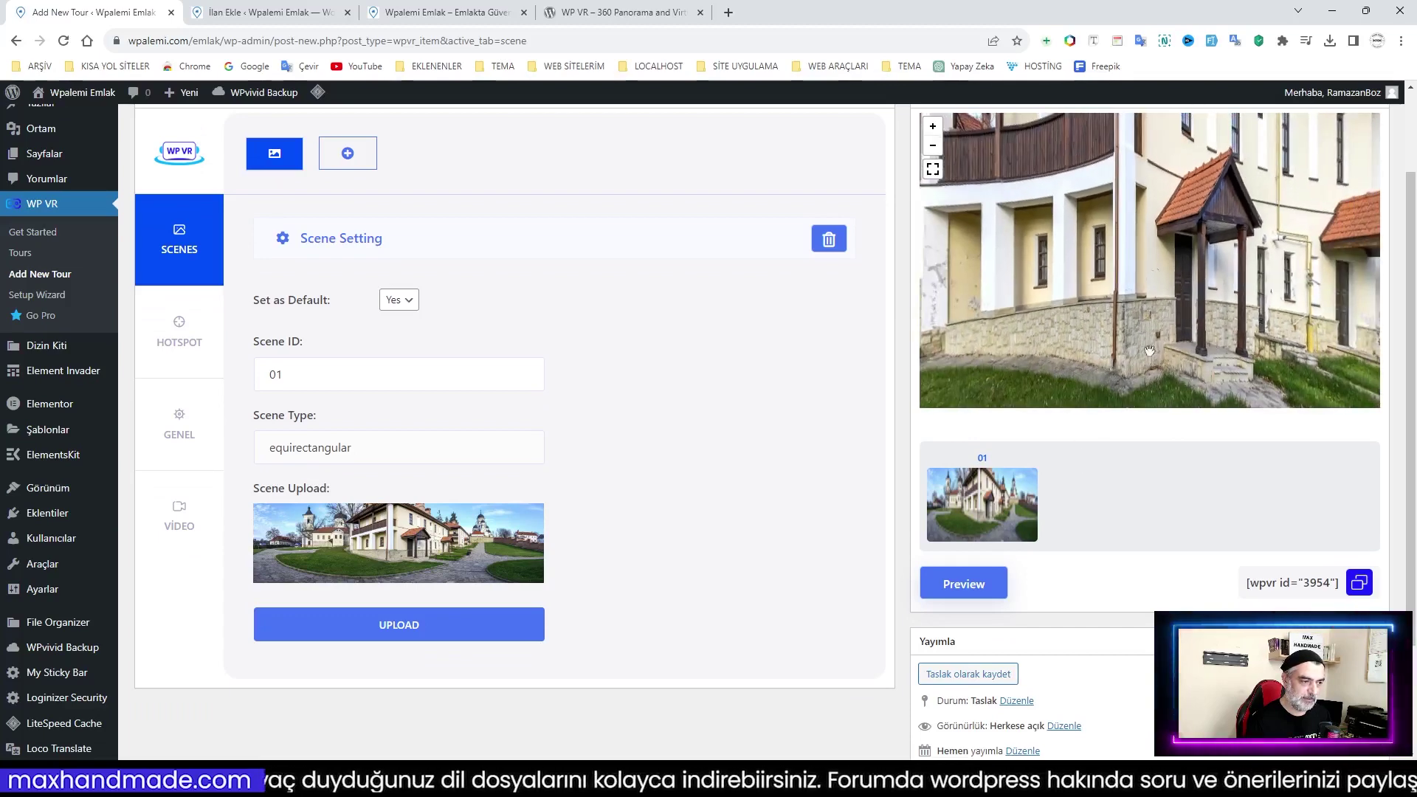
pyautogui.scroll(-2, 806, 401)
pyautogui.scroll(4, 908, 423)
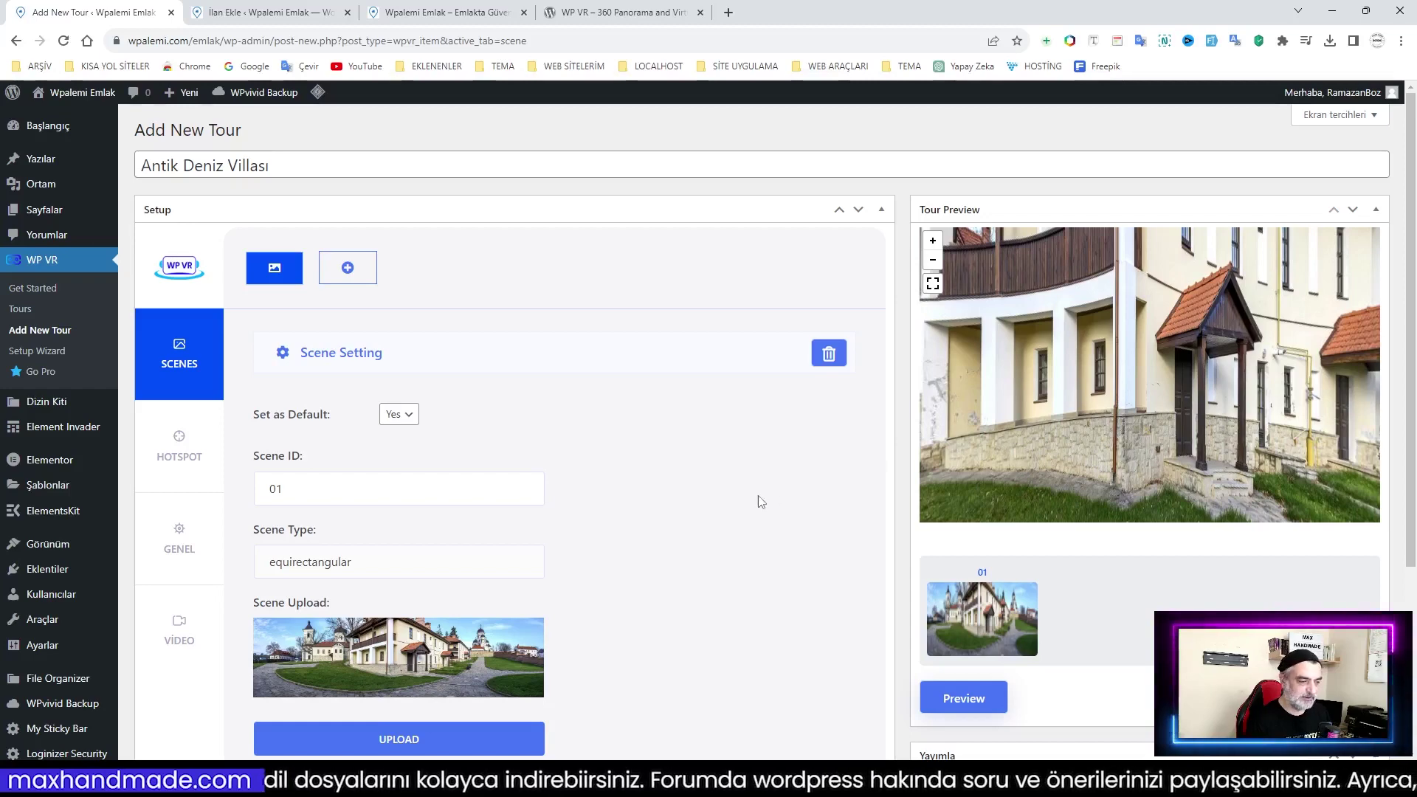
pyautogui.moveTo(1116, 444); pyautogui.dragTo(1117, 454)
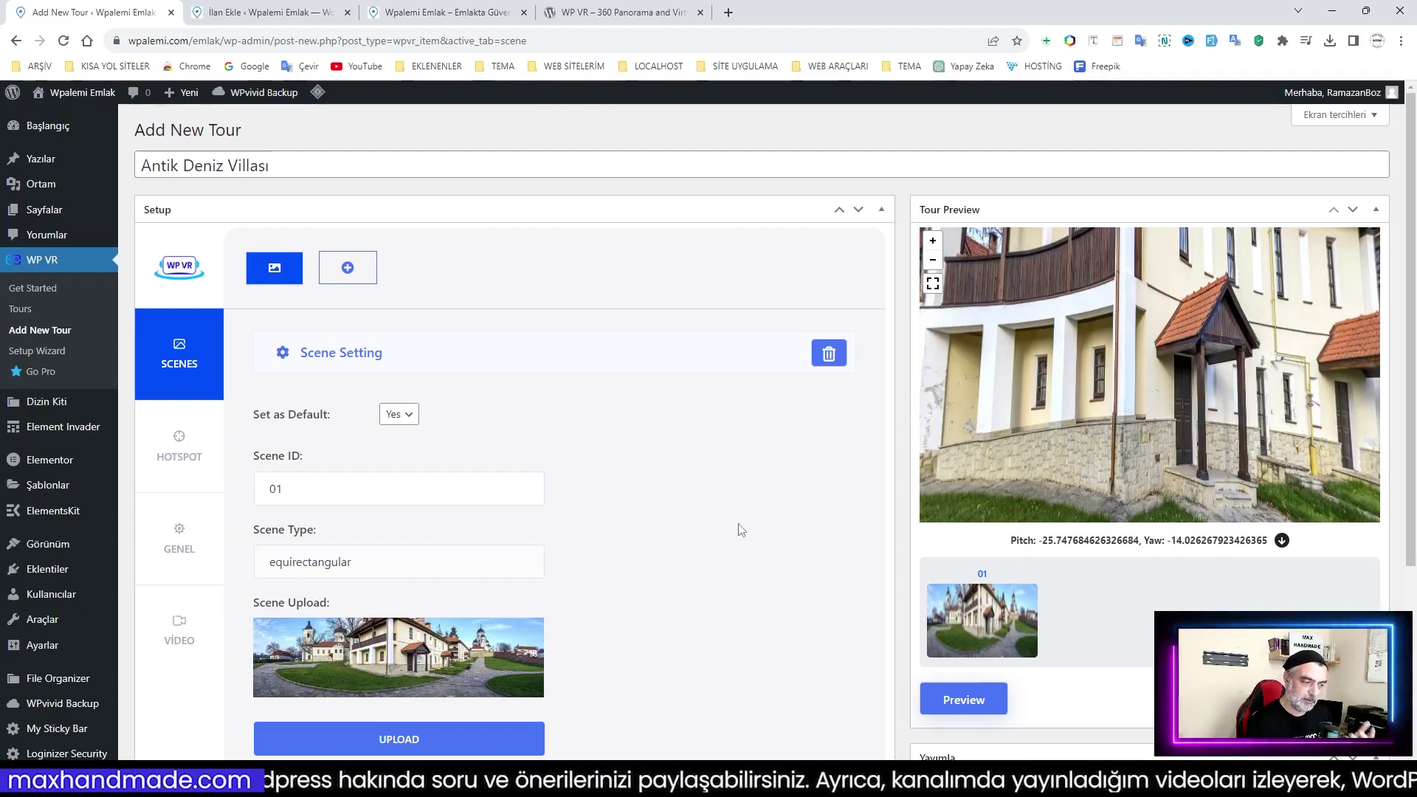
pyautogui.scroll(-3, 740, 529)
pyautogui.scroll(3, 708, 532)
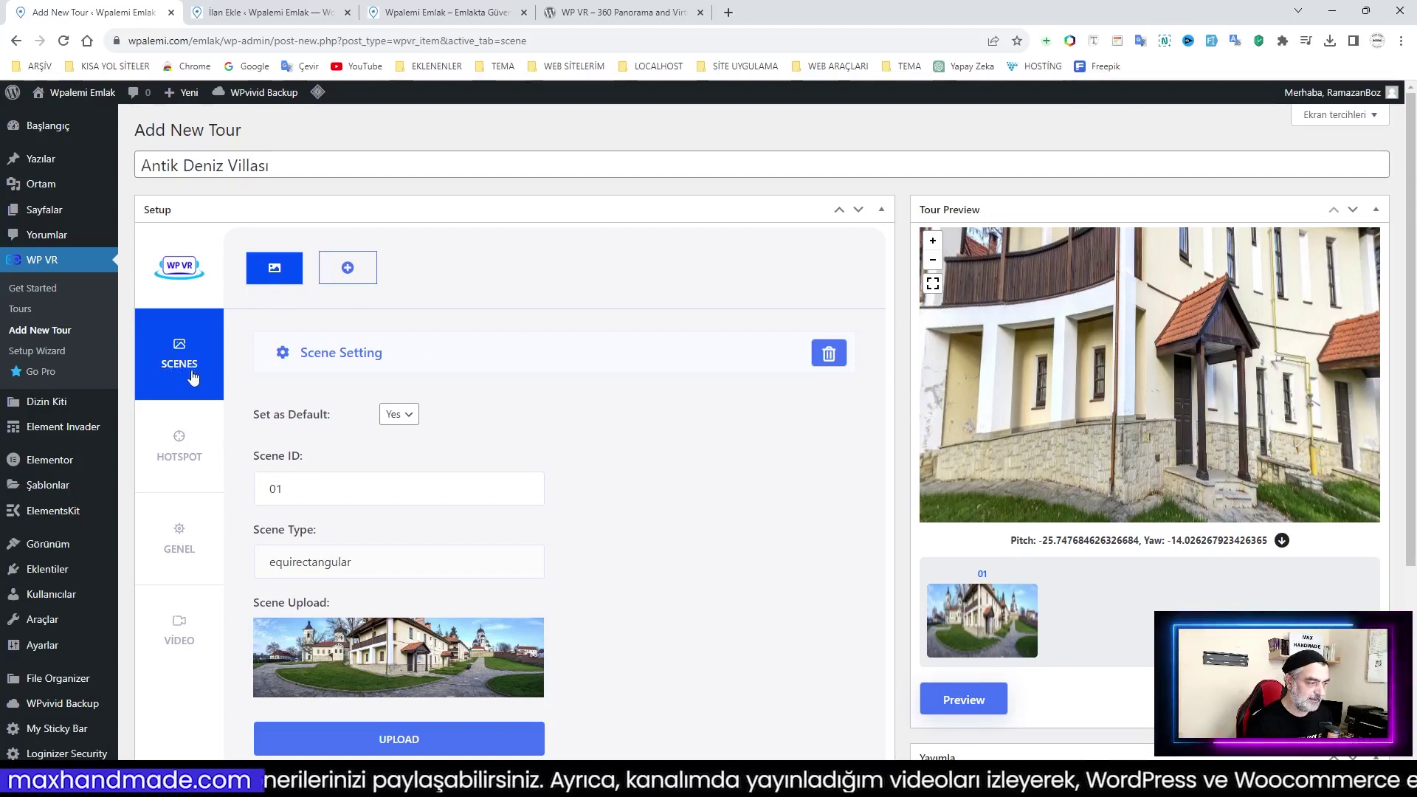
# Add a second scene with ID 02 and assign it the living room panorama salon01.jpg from the media library
pyautogui.click(348, 269)
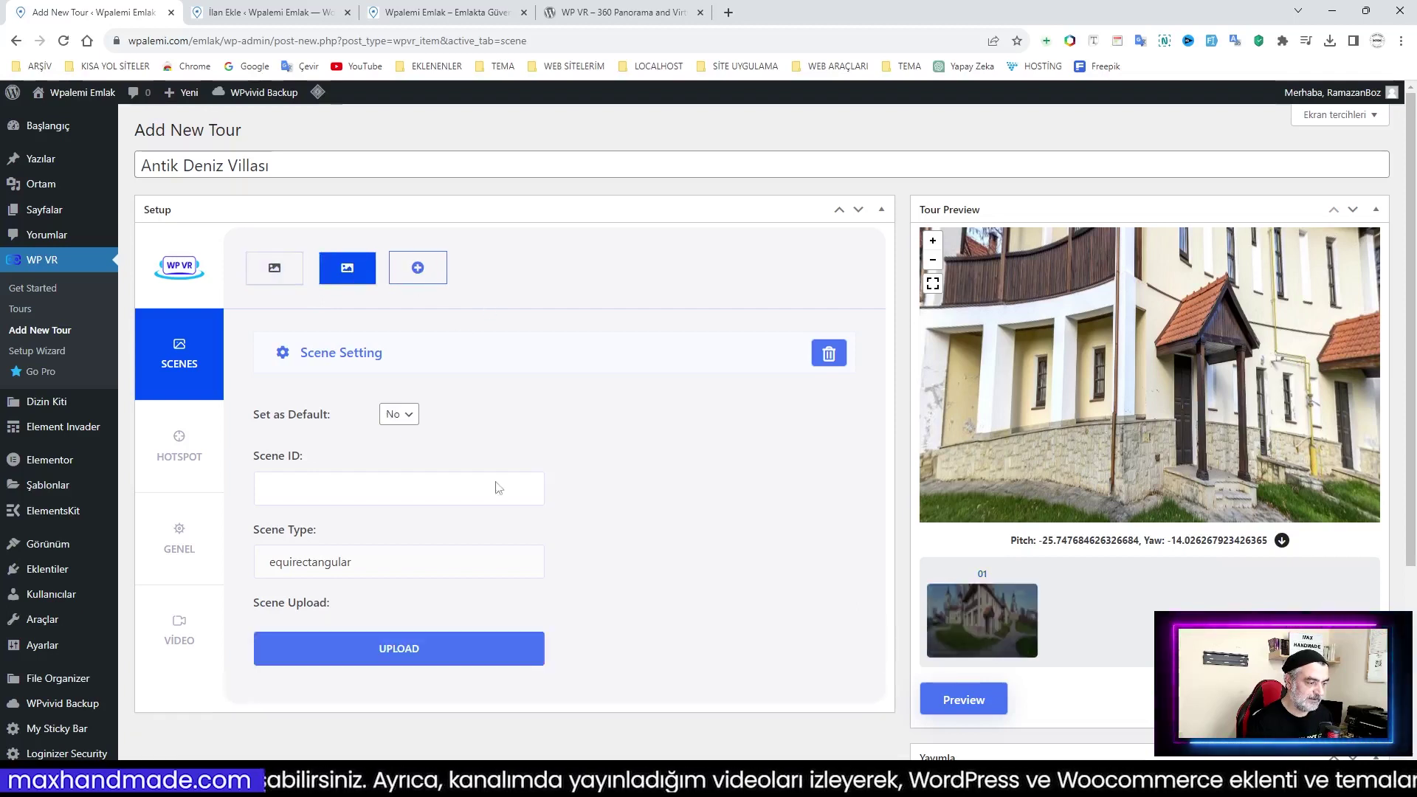
pyautogui.click(316, 490)
pyautogui.write('02')
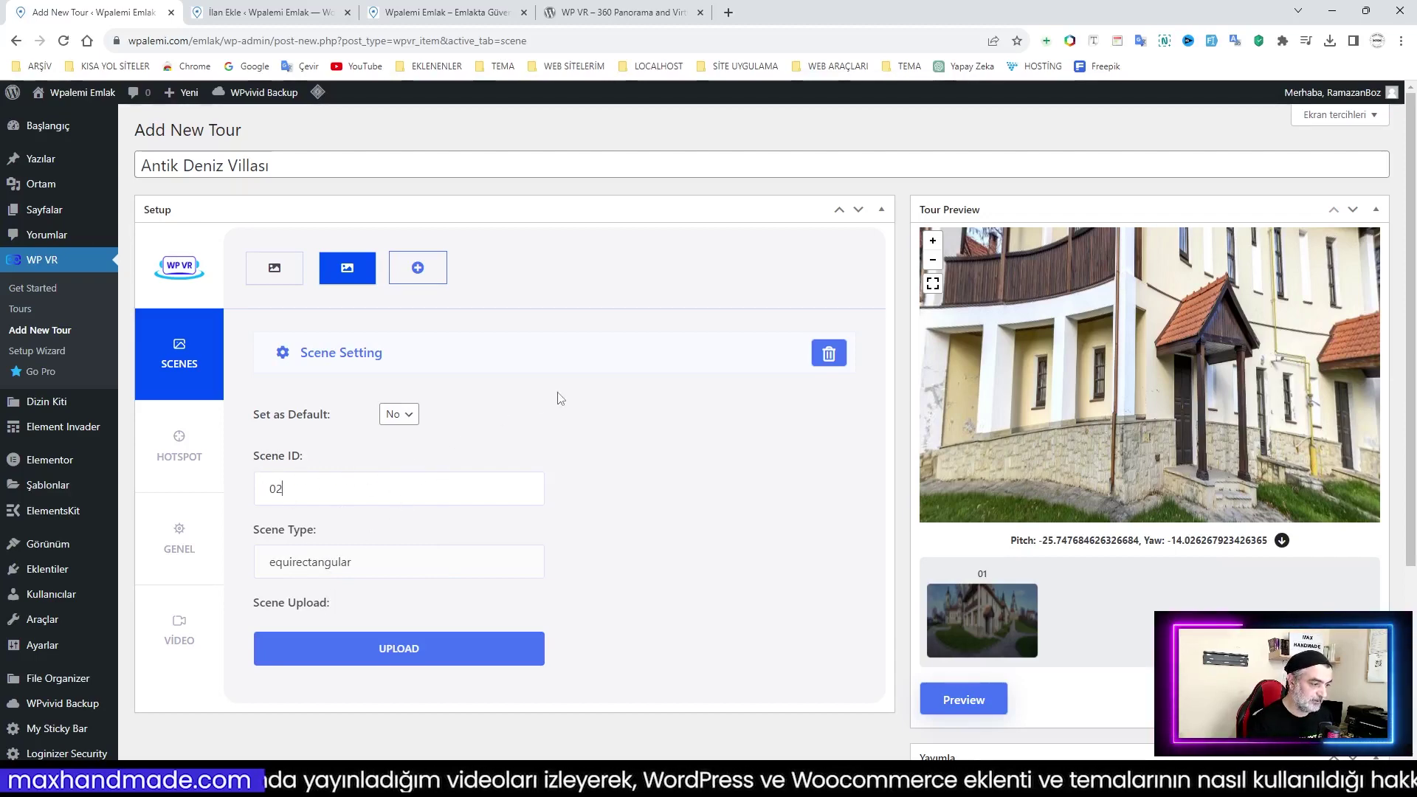
pyautogui.click(384, 657)
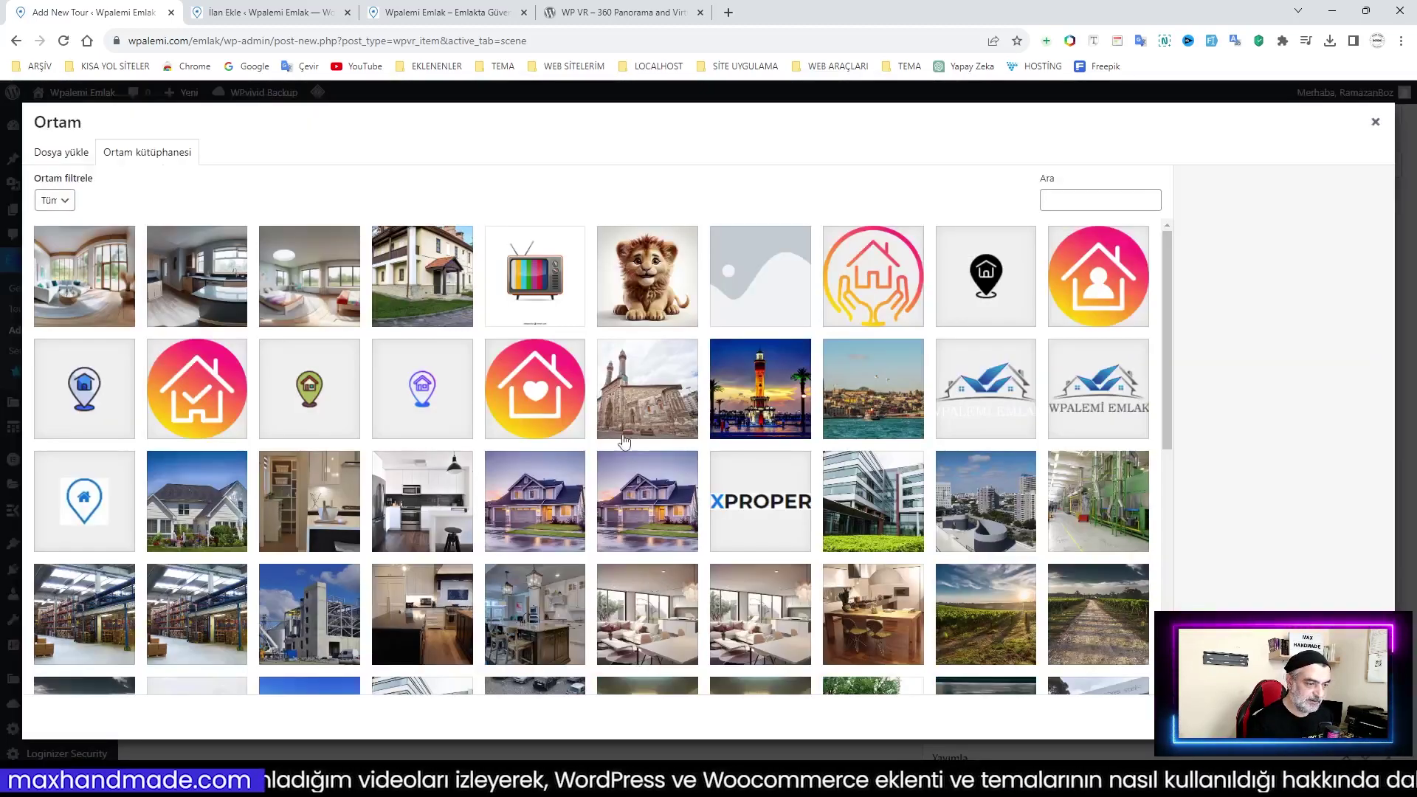
pyautogui.click(88, 282)
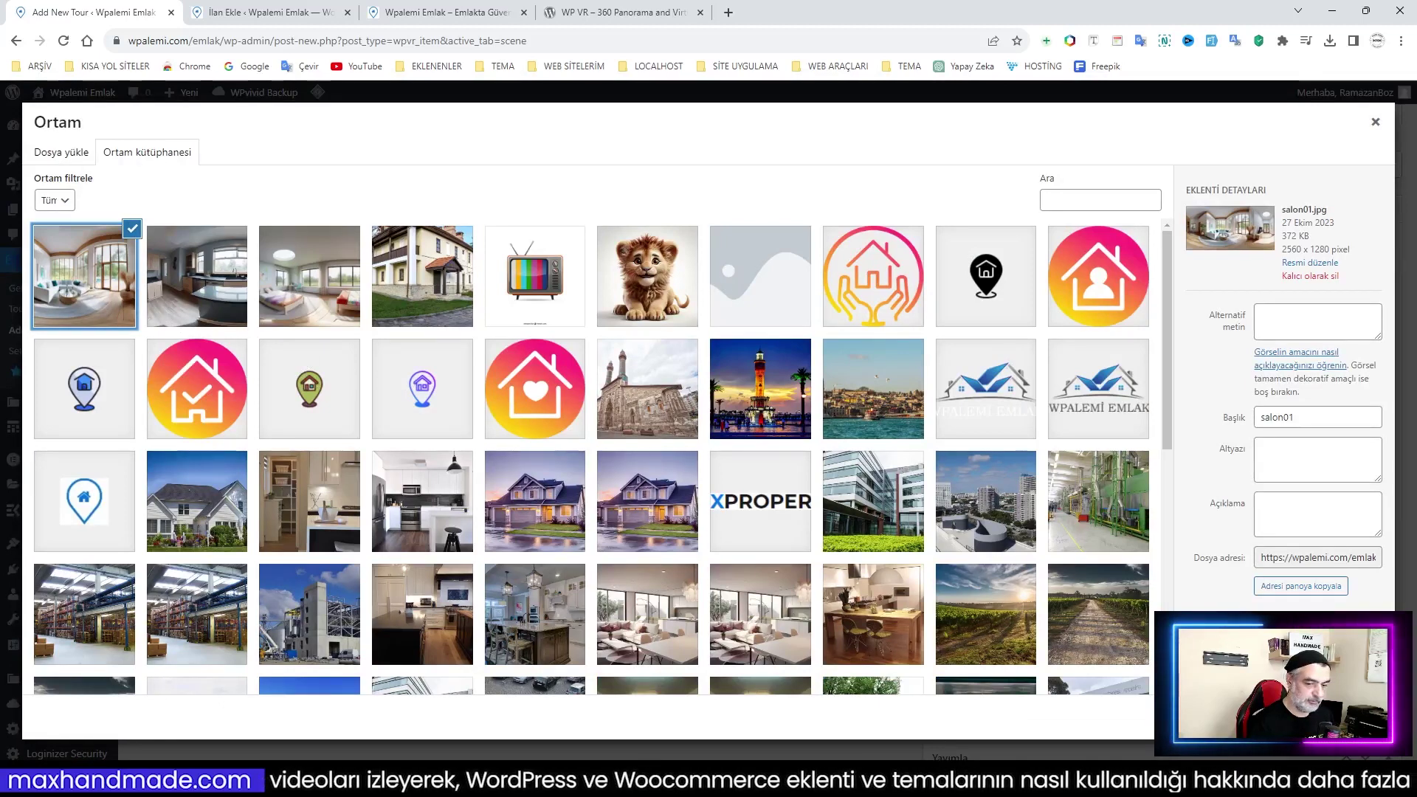
pyautogui.click(1361, 717)
# Refresh the tour preview, switch it to scene 02 and look around the living room
pyautogui.scroll(-1, 726, 642)
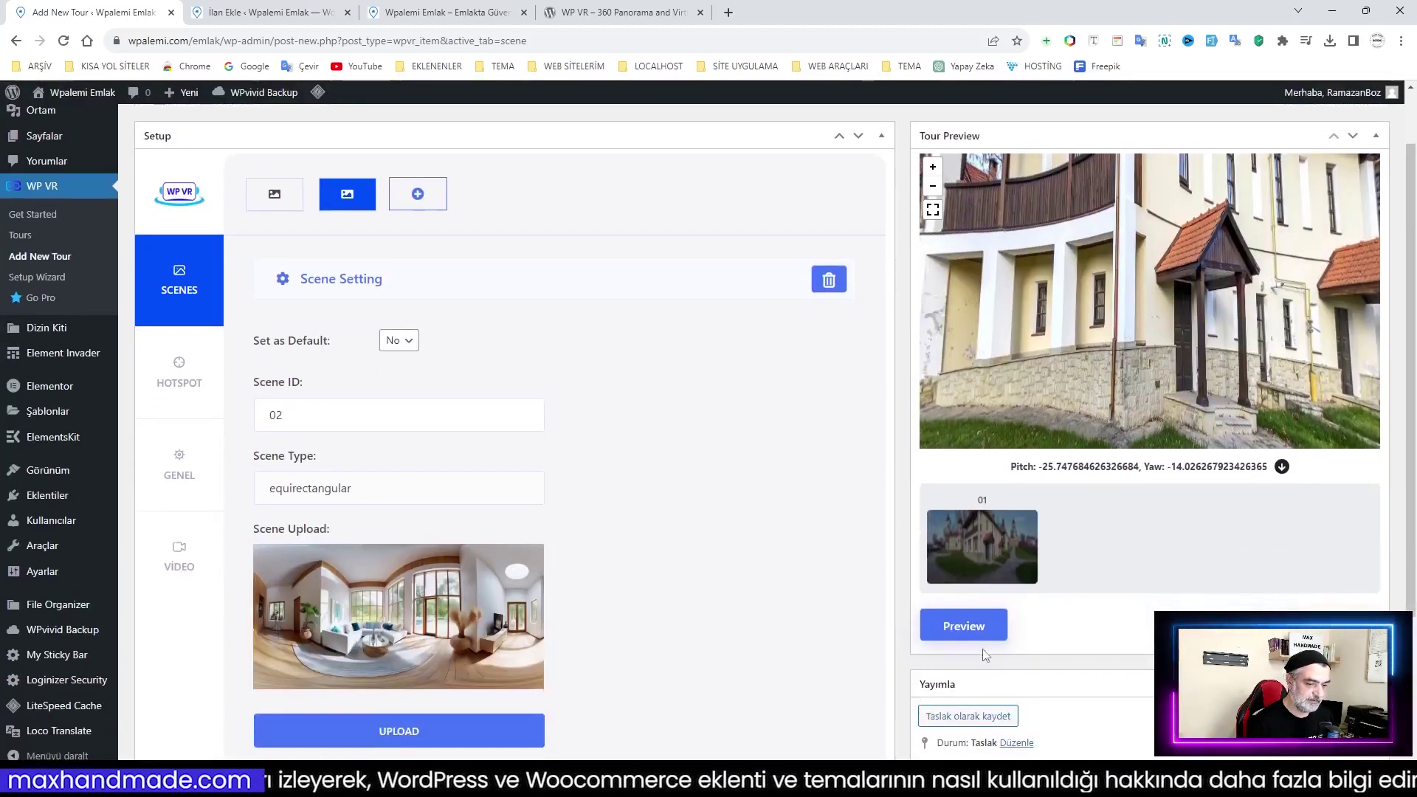
pyautogui.click(962, 623)
pyautogui.scroll(-1, 962, 627)
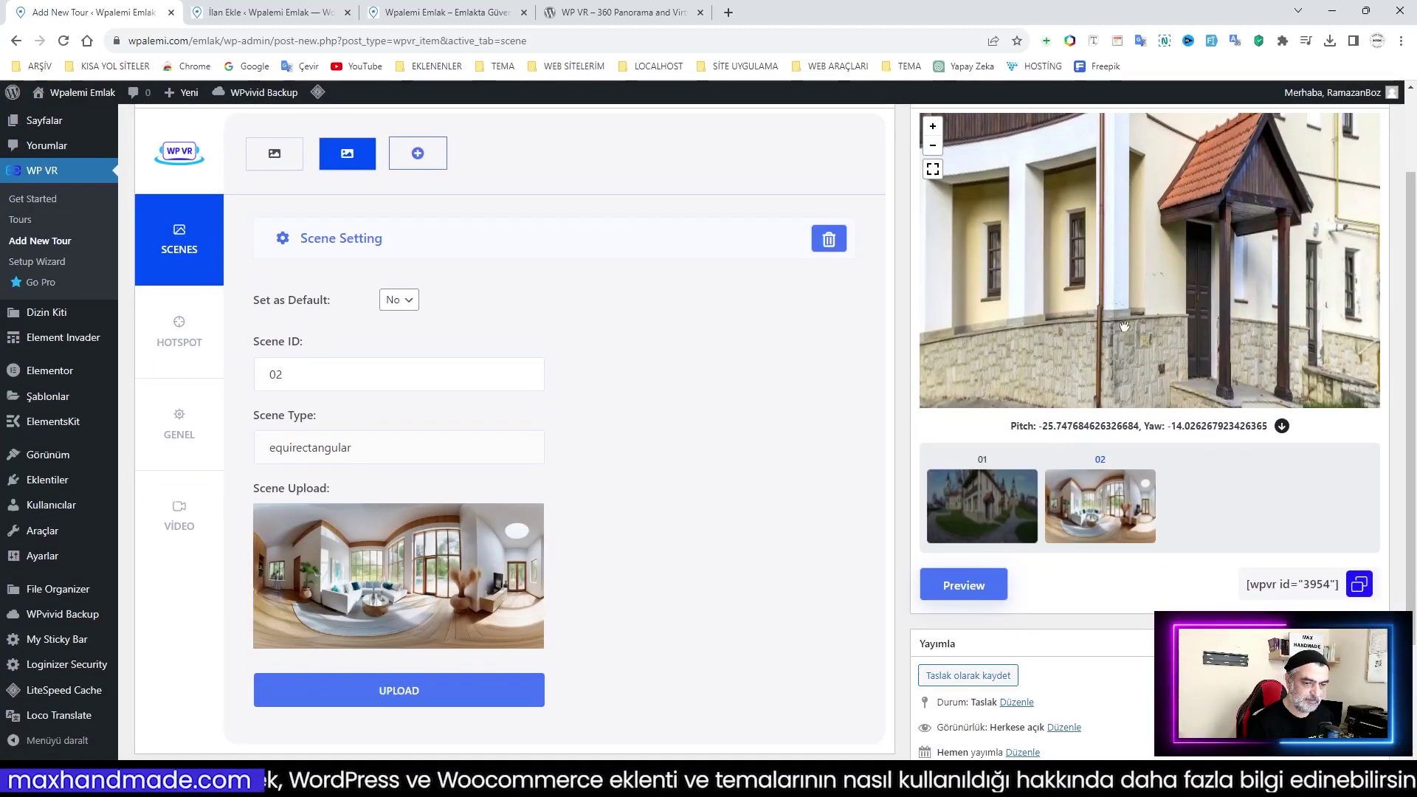
pyautogui.click(1111, 500)
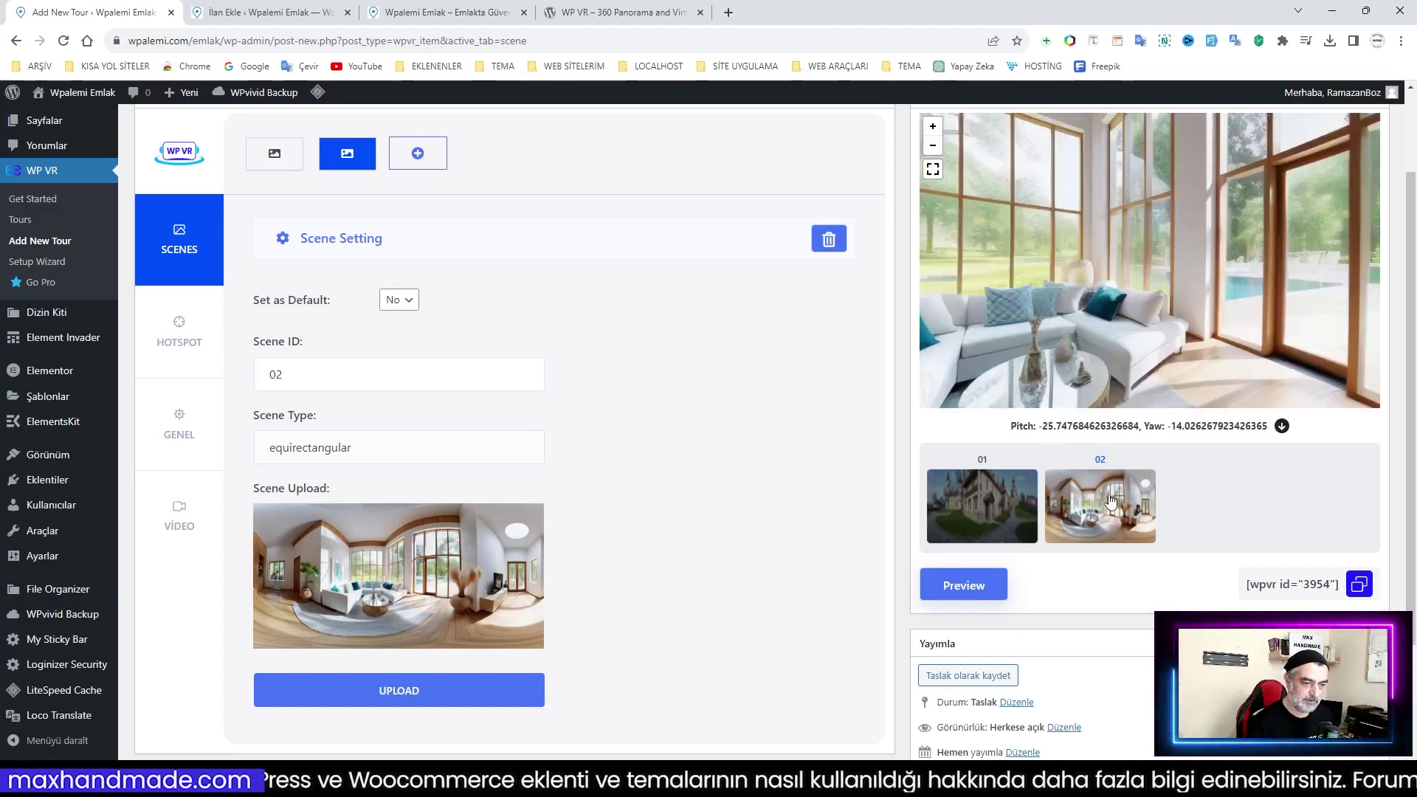
pyautogui.scroll(-2, 1111, 500)
pyautogui.scroll(3, 1109, 499)
pyautogui.moveTo(1151, 396); pyautogui.dragTo(1413, 396)
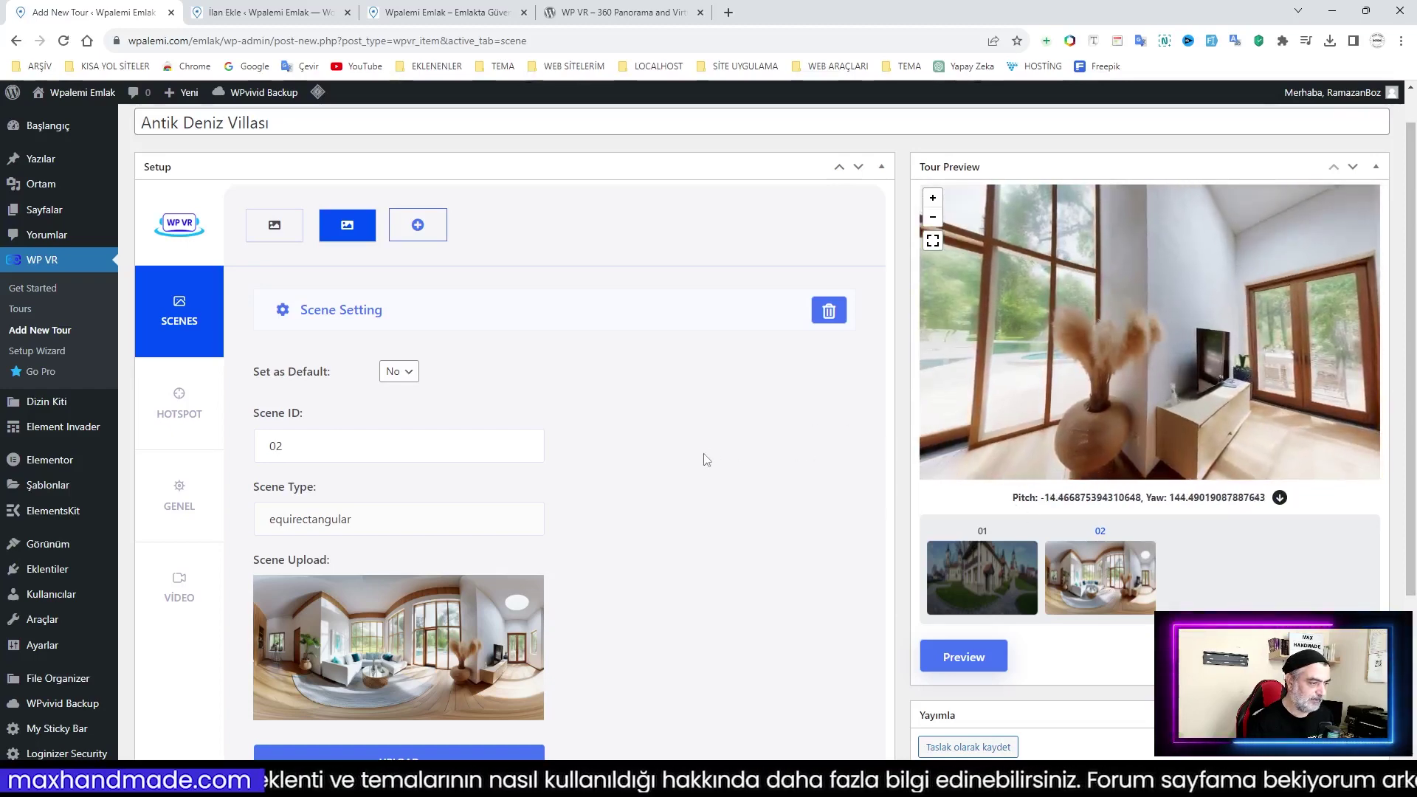
# Add a third scene with ID 03 and assign it the kitchen panorama mutfak01.jpg from the media library
pyautogui.click(421, 226)
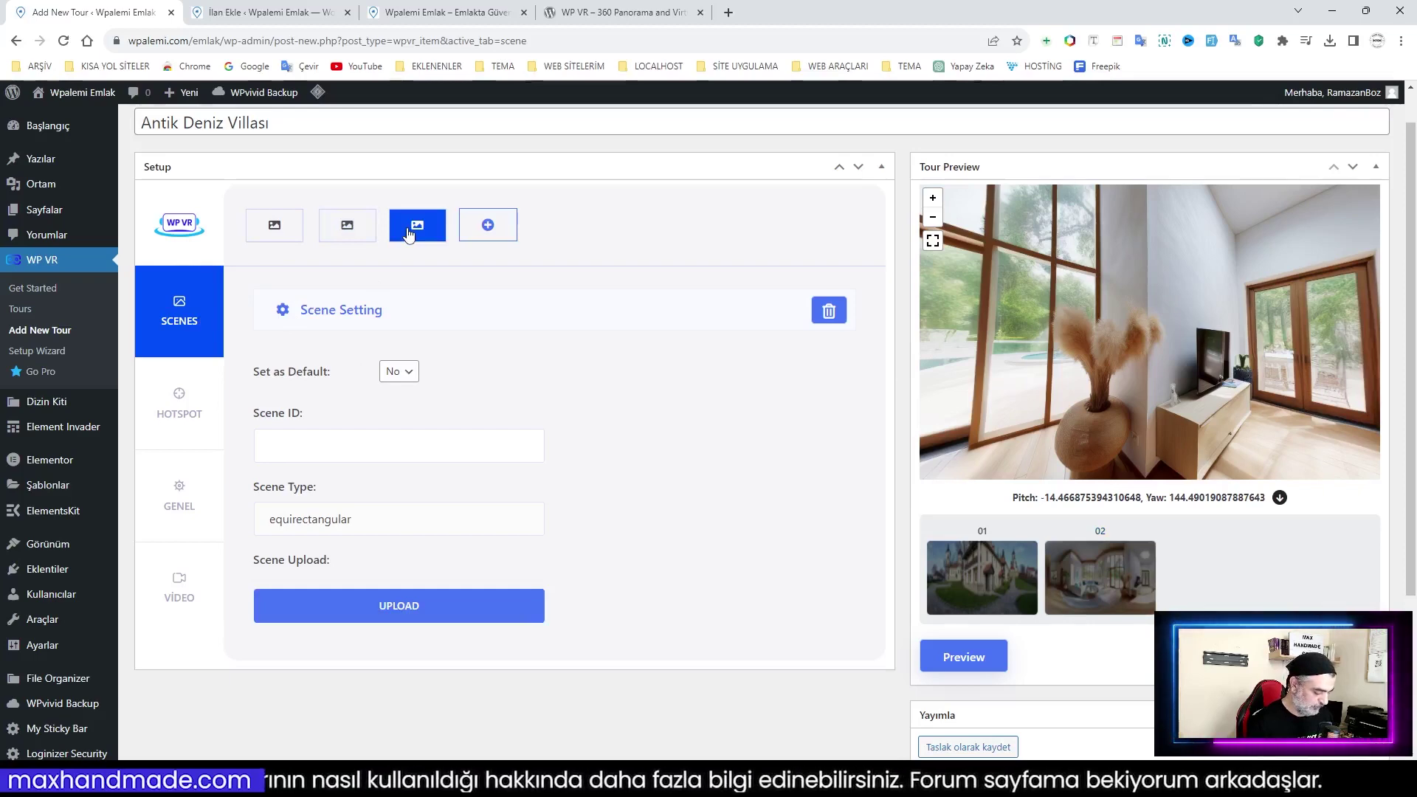
pyautogui.click(313, 444)
pyautogui.click(354, 486)
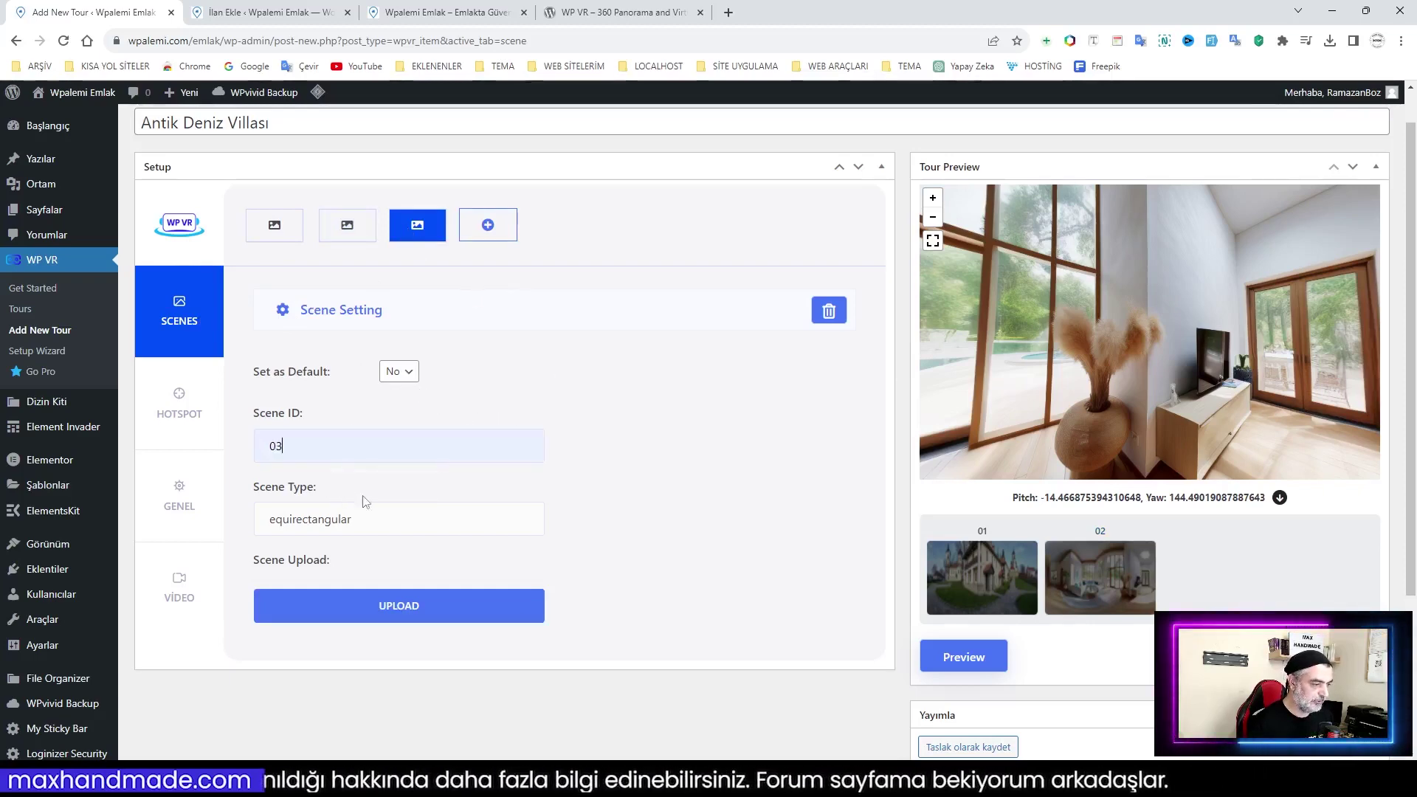
pyautogui.click(398, 607)
pyautogui.click(214, 290)
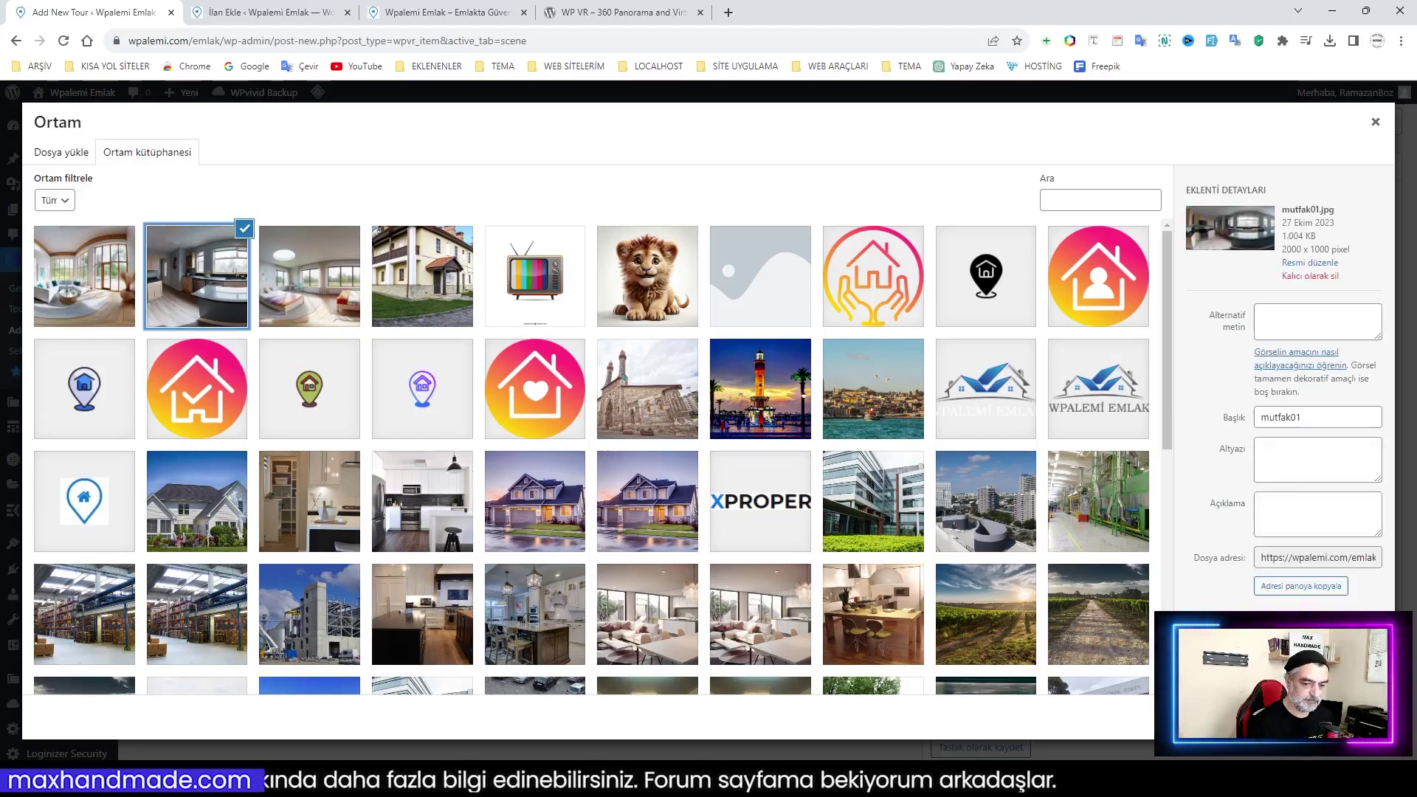
pyautogui.click(1357, 717)
# Refresh the tour preview, switch it to scene 03 and look around the kitchen
pyautogui.scroll(-2, 773, 550)
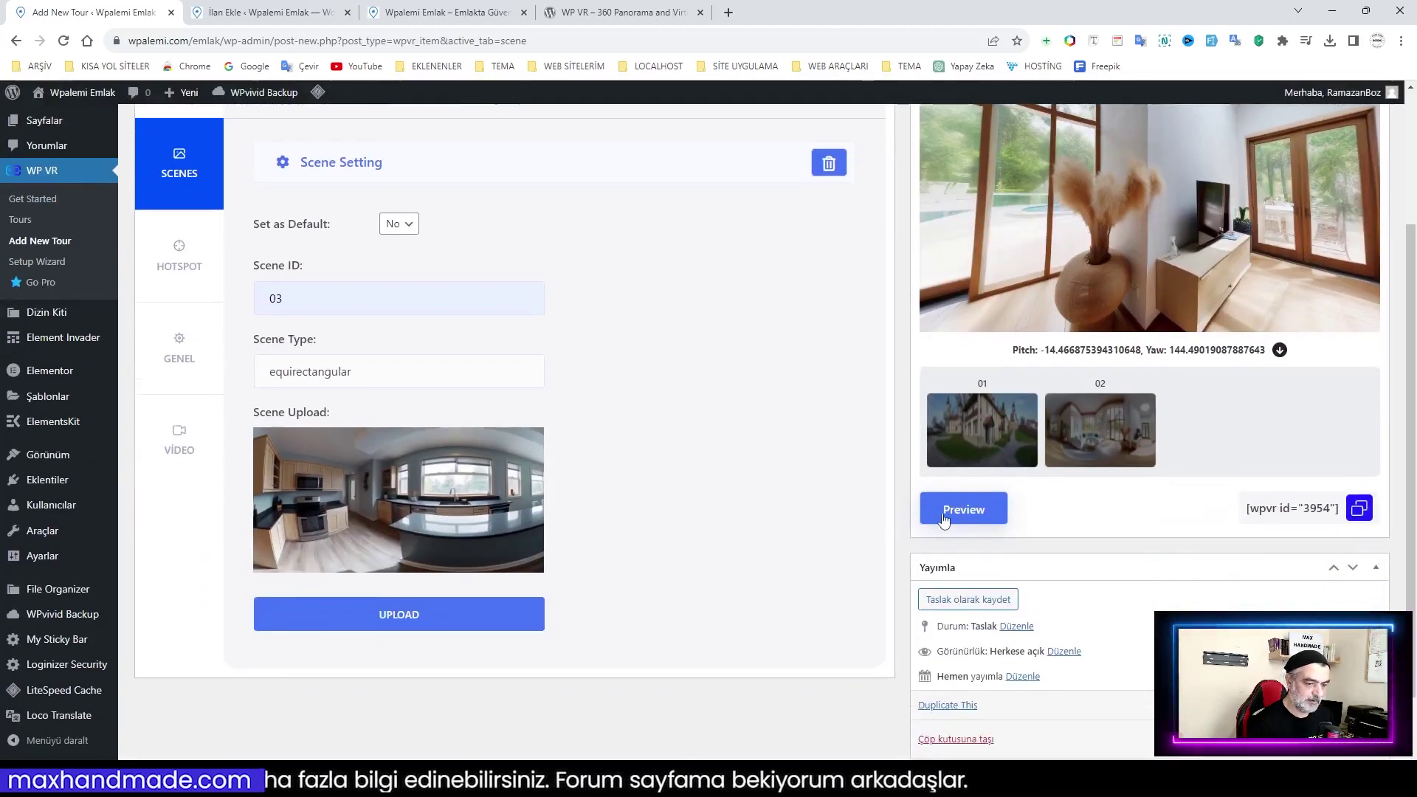
pyautogui.click(941, 512)
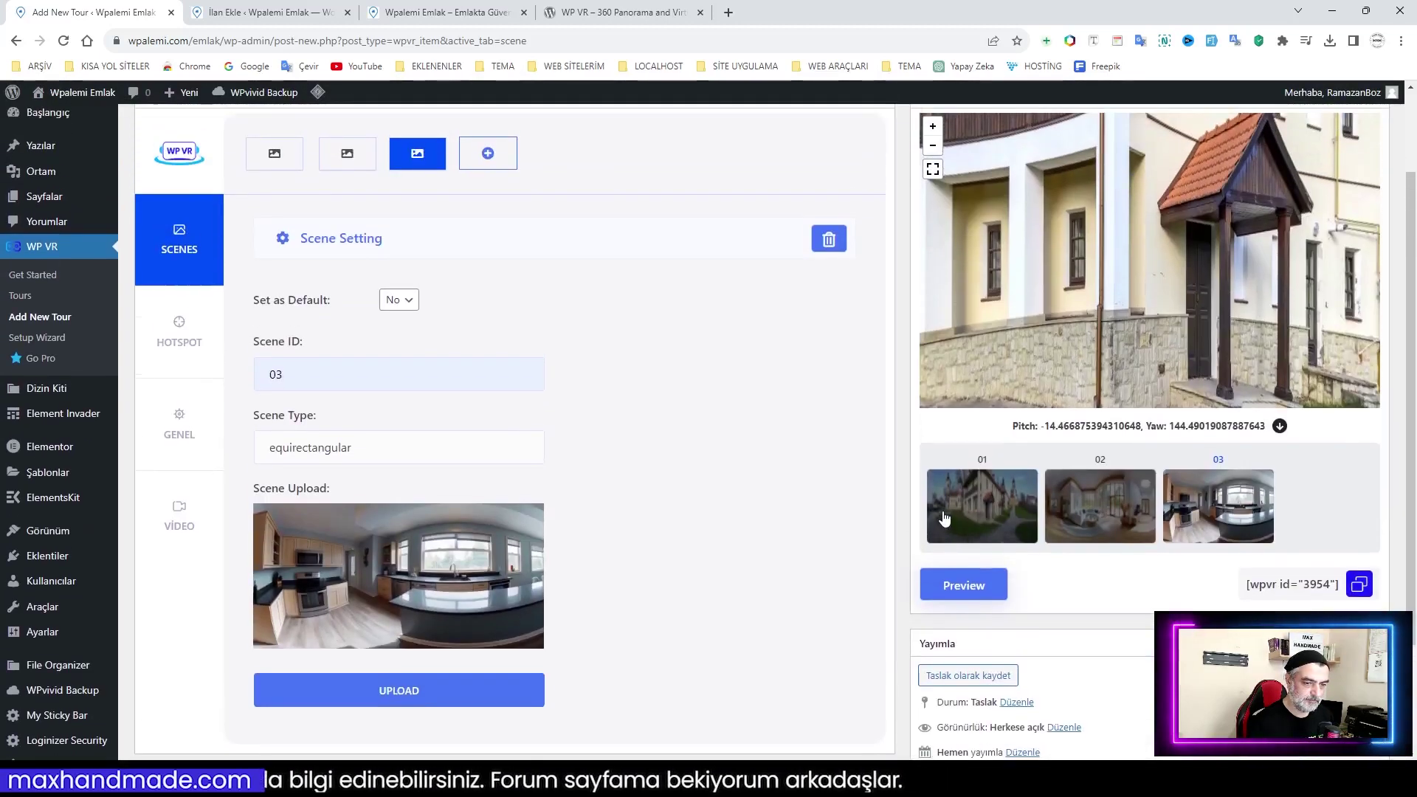
pyautogui.click(1225, 518)
pyautogui.moveTo(1083, 337); pyautogui.dragTo(1182, 336)
# Add a fourth scene with ID 04 and assign it the bedroom panorama yatak-odasi.jpg from the media library
pyautogui.scroll(2, 656, 579)
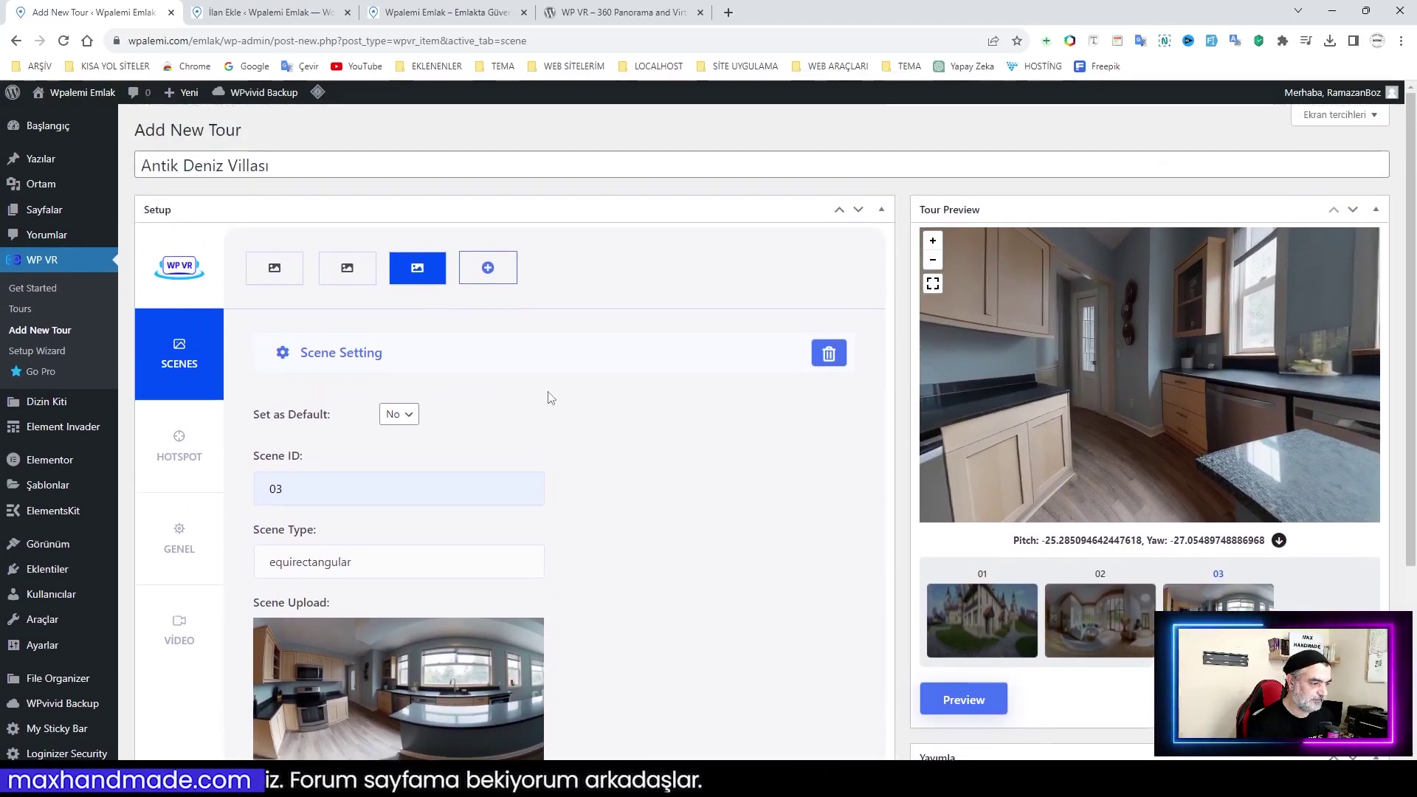
pyautogui.click(488, 268)
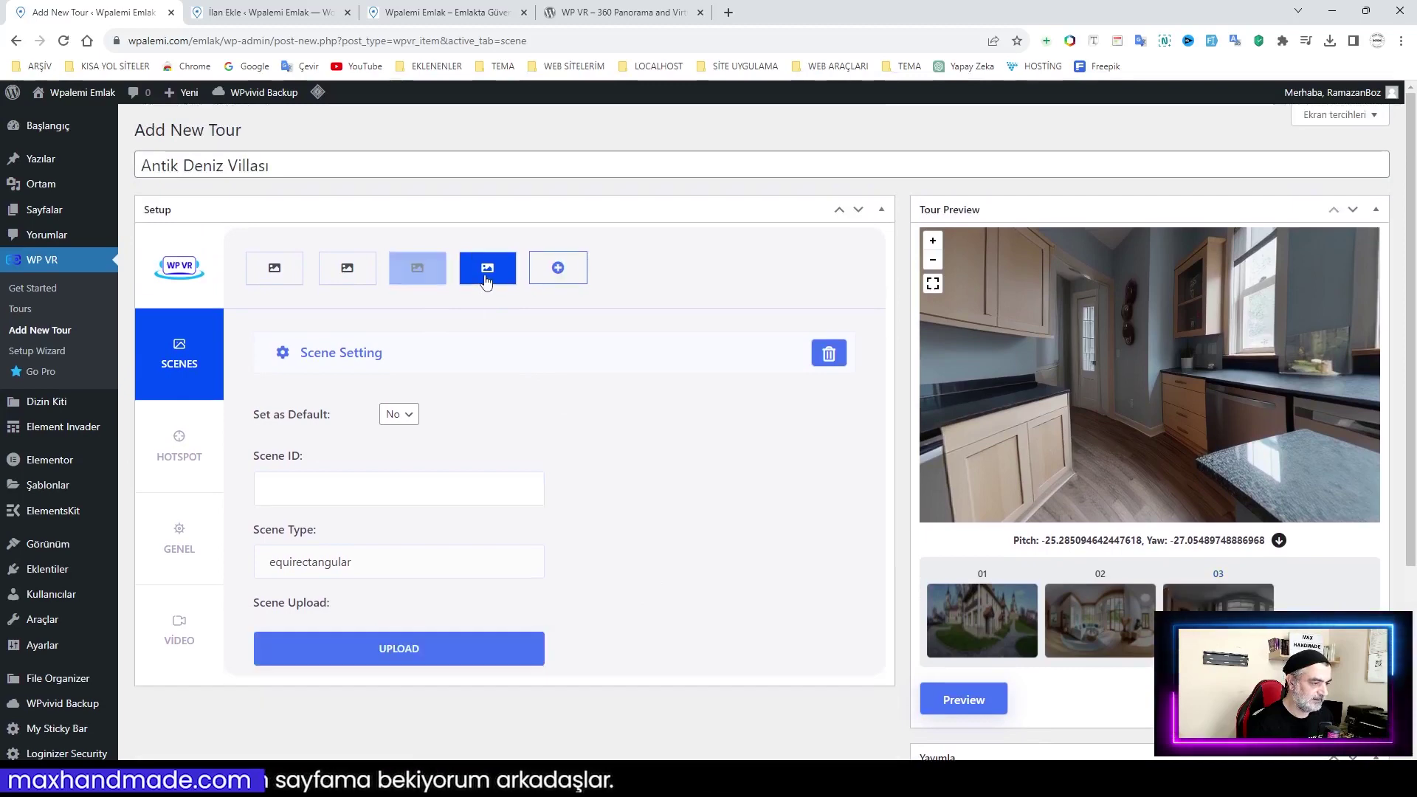
pyautogui.click(340, 493)
pyautogui.click(356, 530)
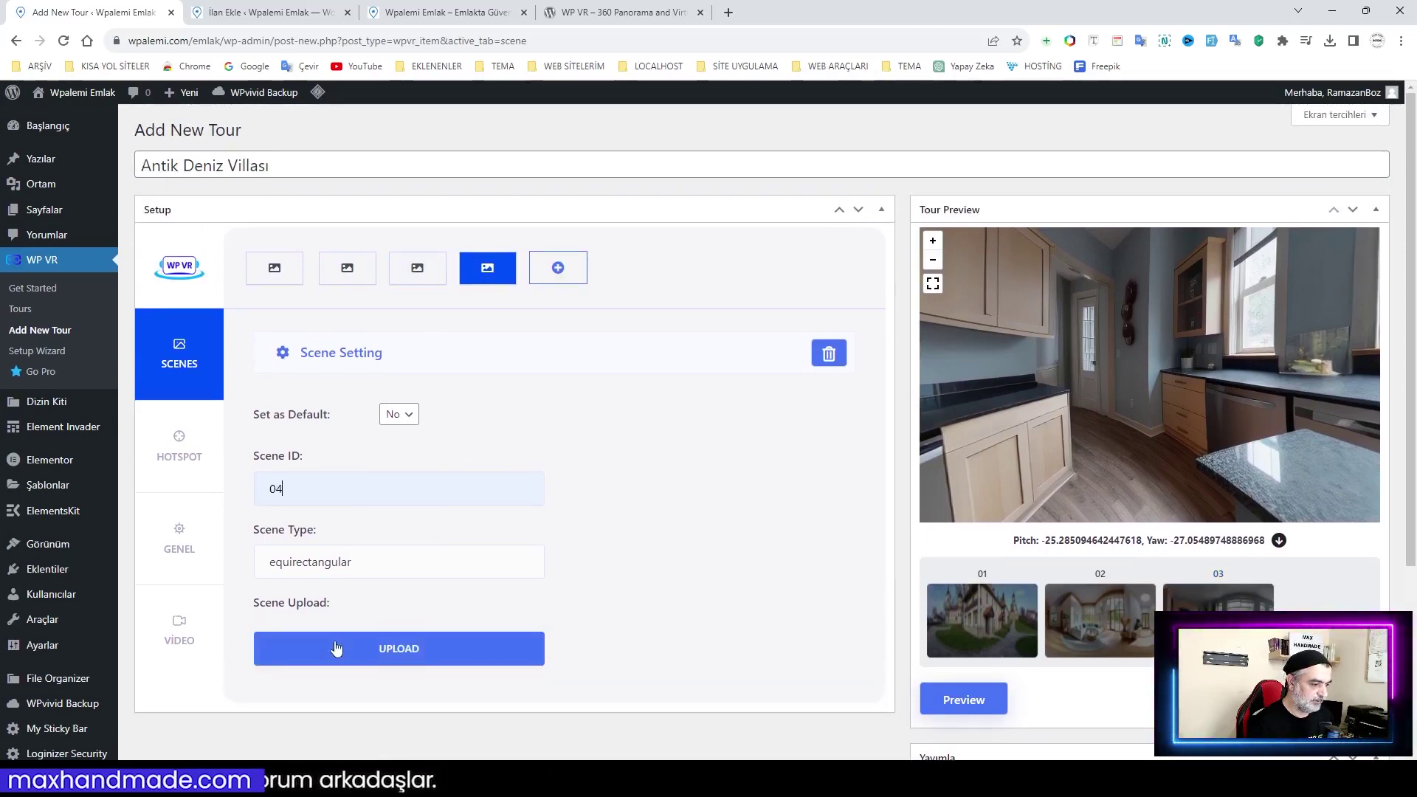
pyautogui.click(389, 665)
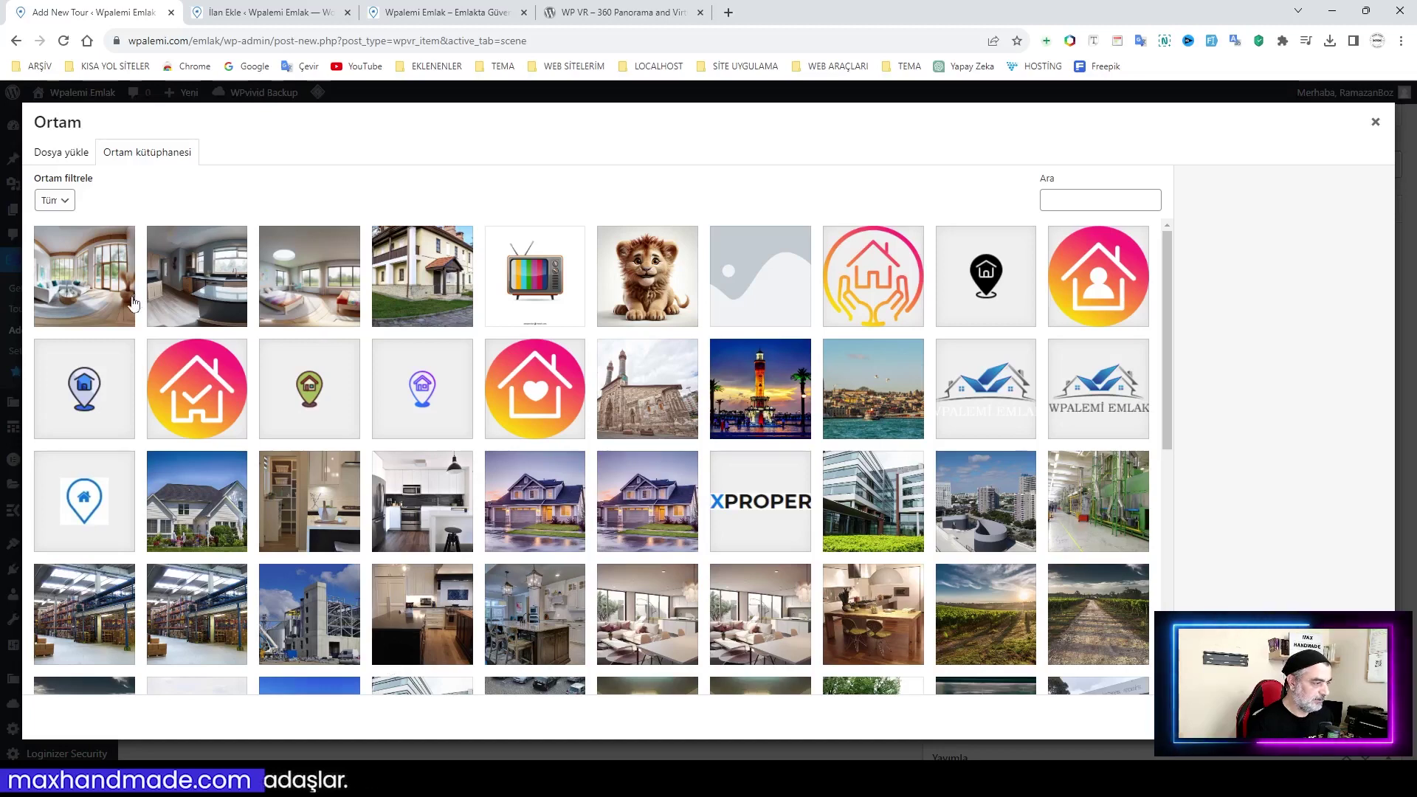
pyautogui.click(298, 319)
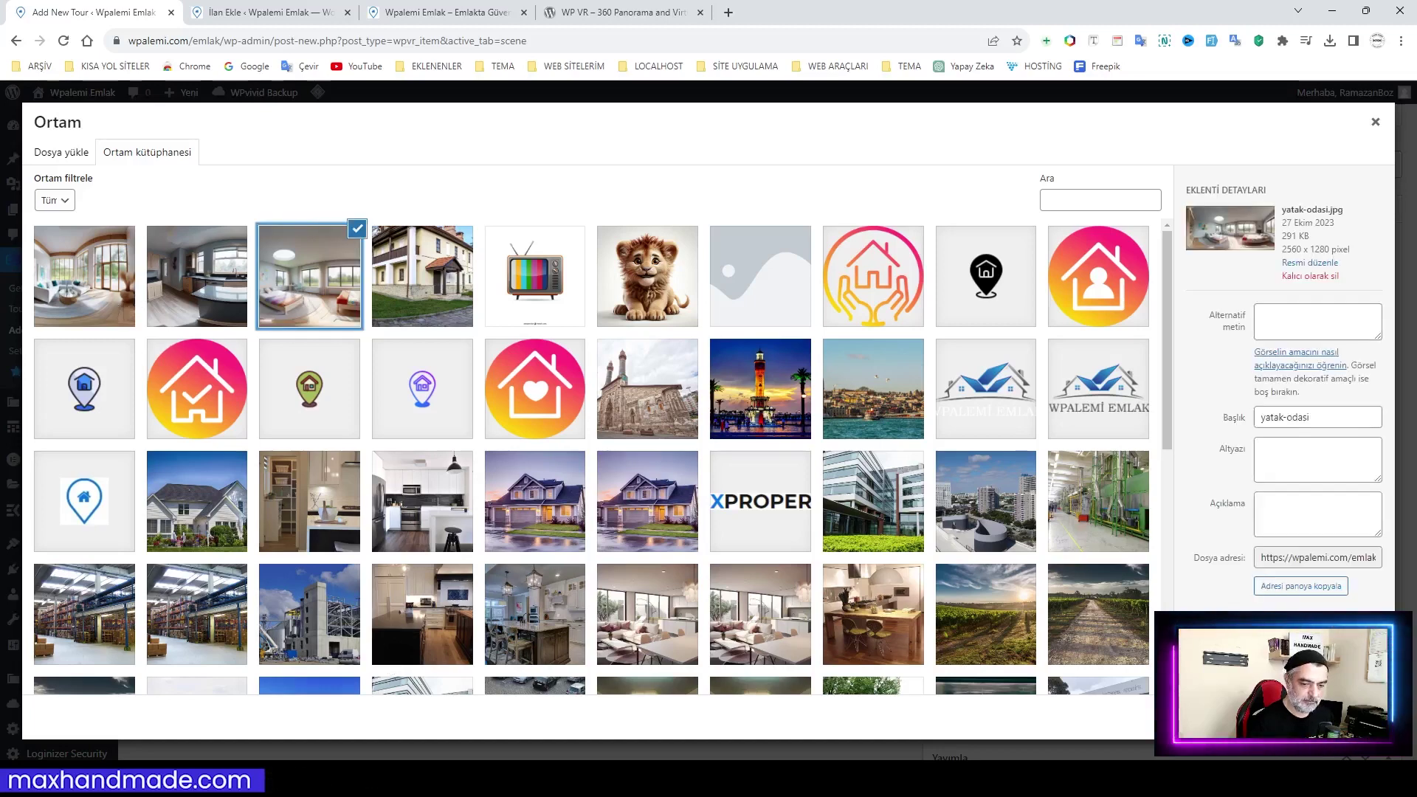
pyautogui.click(1360, 717)
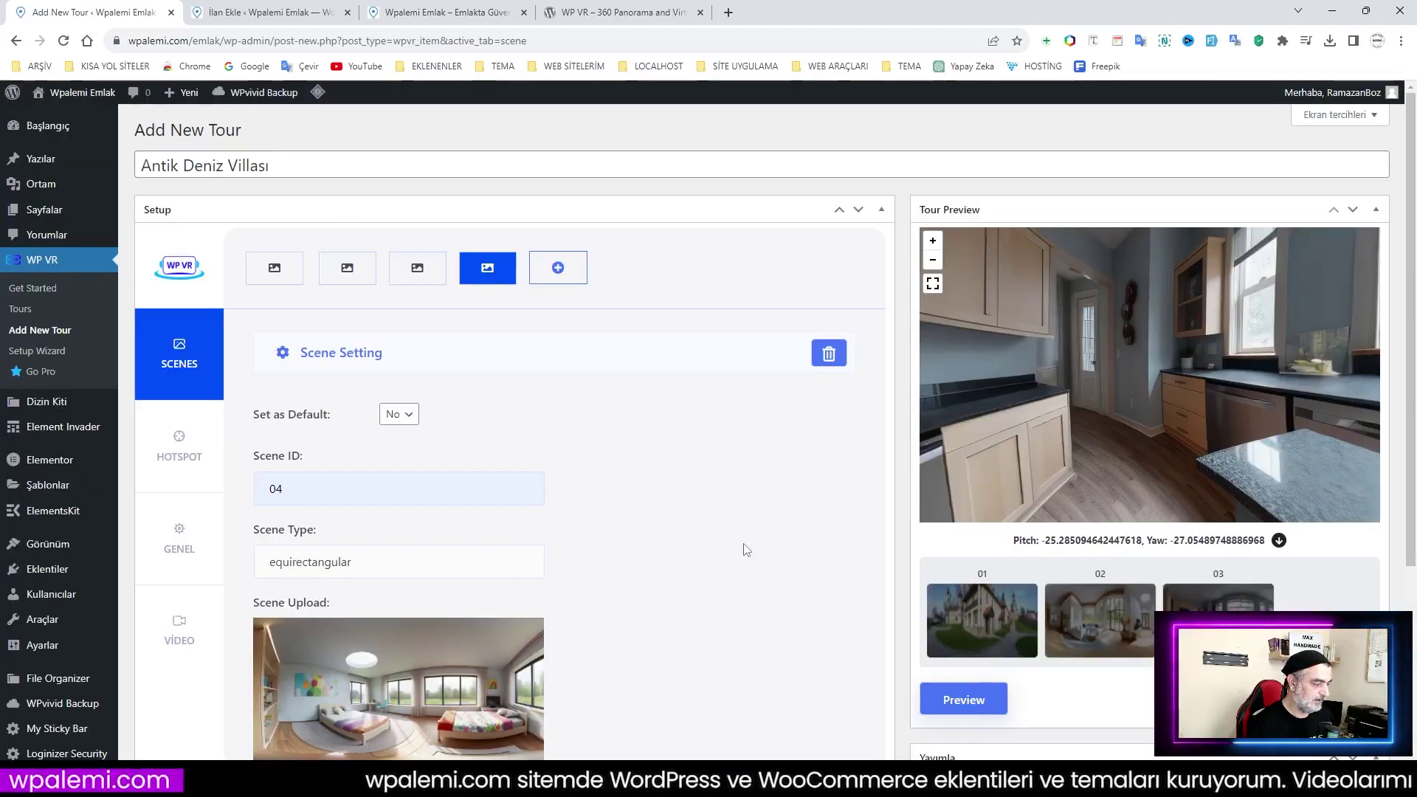
# Refresh the tour preview, switch it to scene 04 and look around the bedroom
pyautogui.click(973, 702)
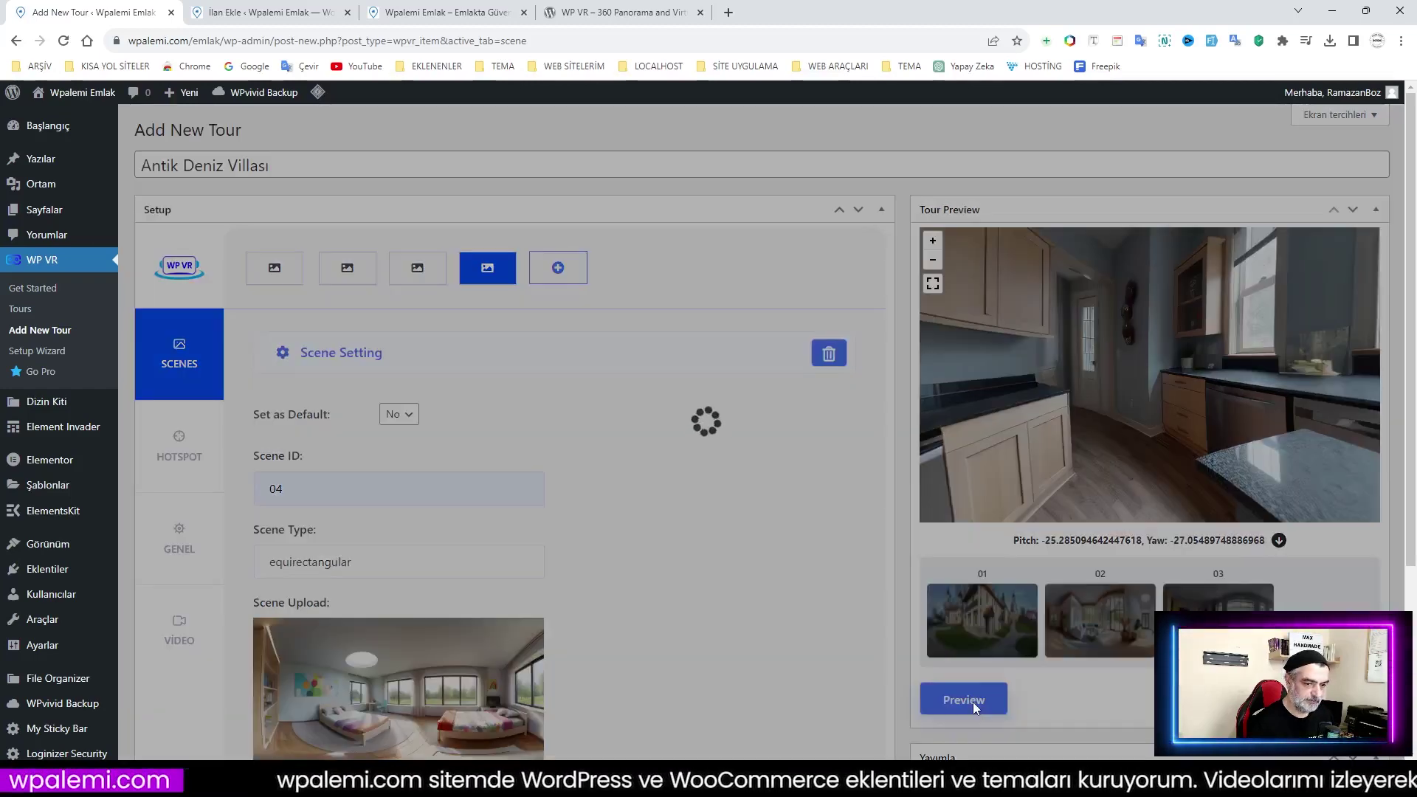
pyautogui.scroll(-2, 973, 702)
pyautogui.click(1320, 531)
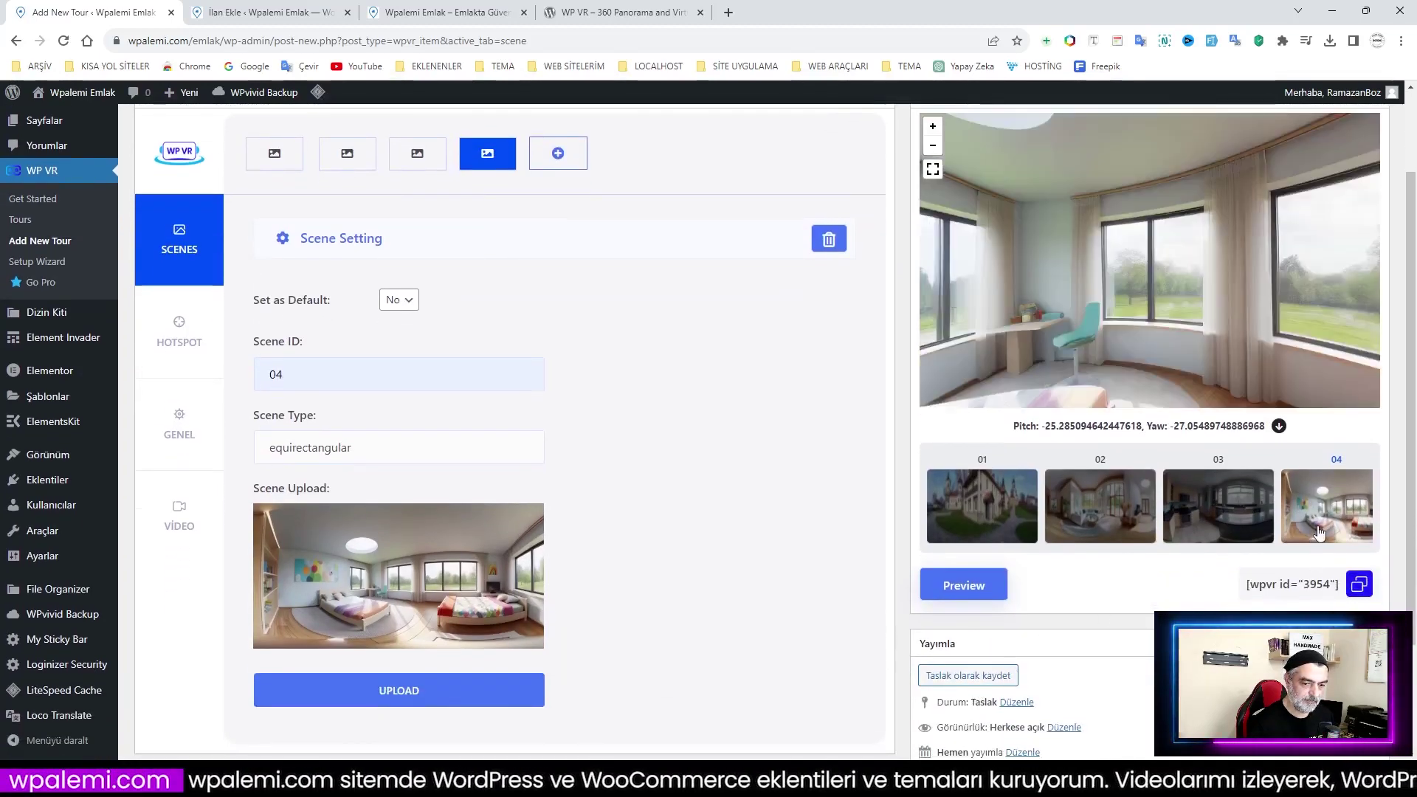
pyautogui.moveTo(1052, 301); pyautogui.dragTo(1150, 348)
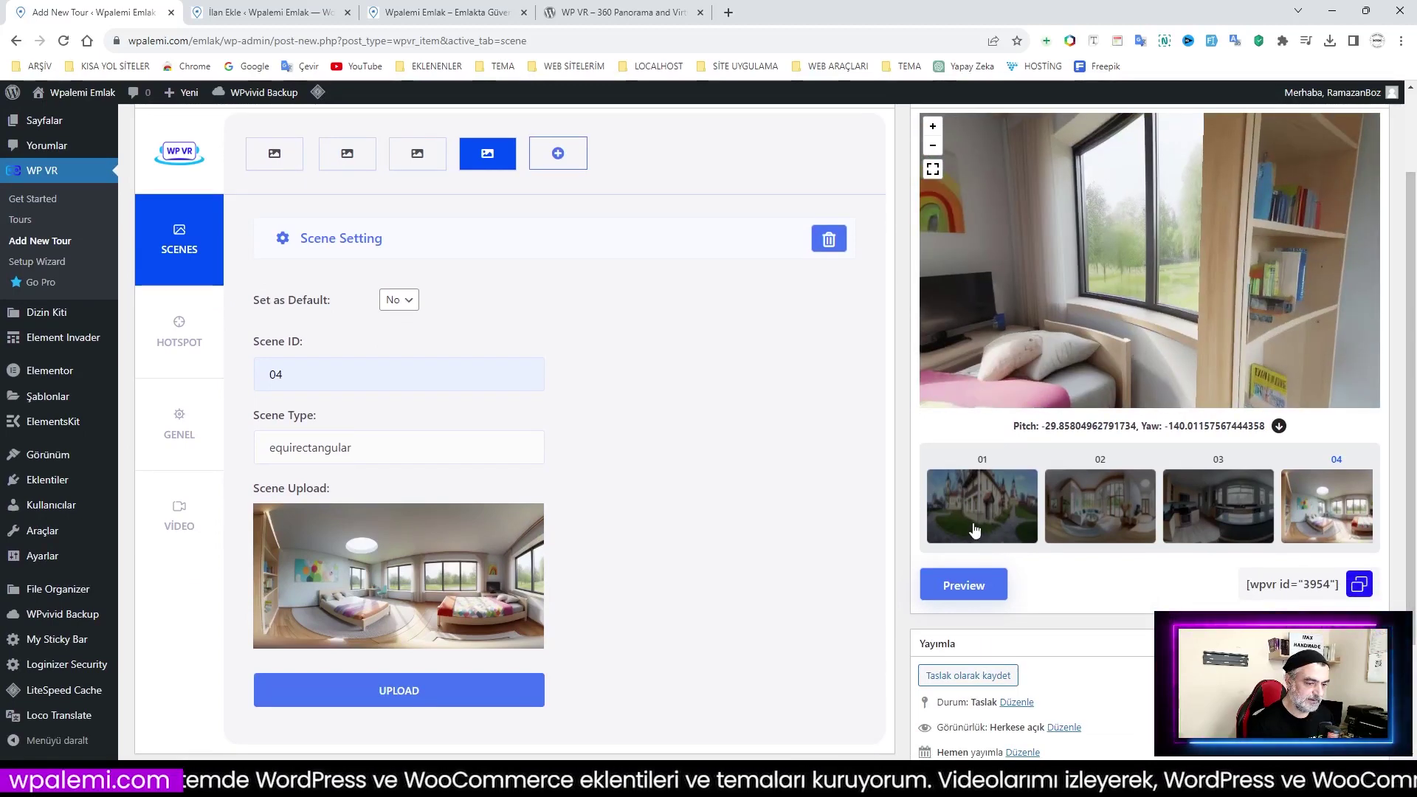
# Return the tour preview to scene 01 and open the settings of scene 01
pyautogui.scroll(2, 975, 530)
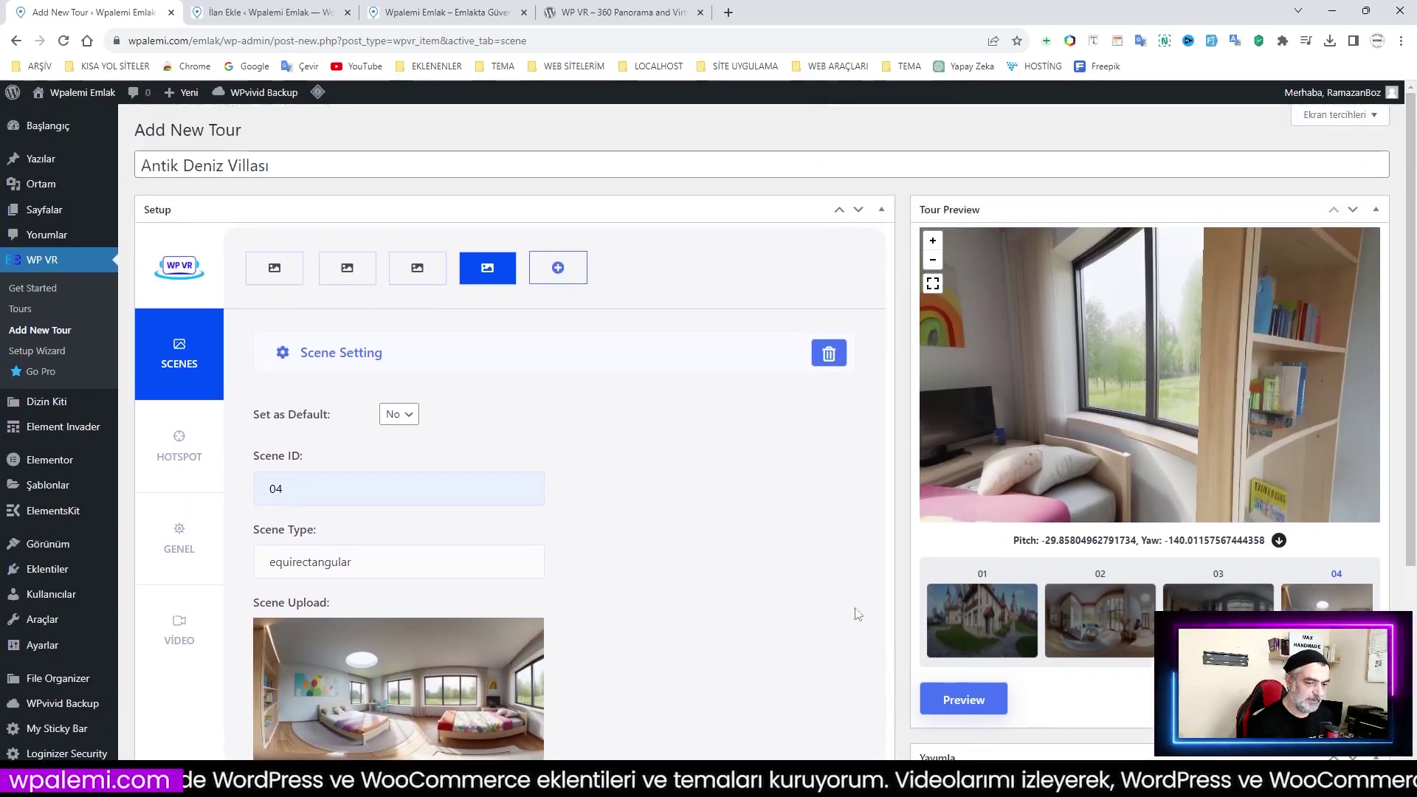
pyautogui.click(972, 626)
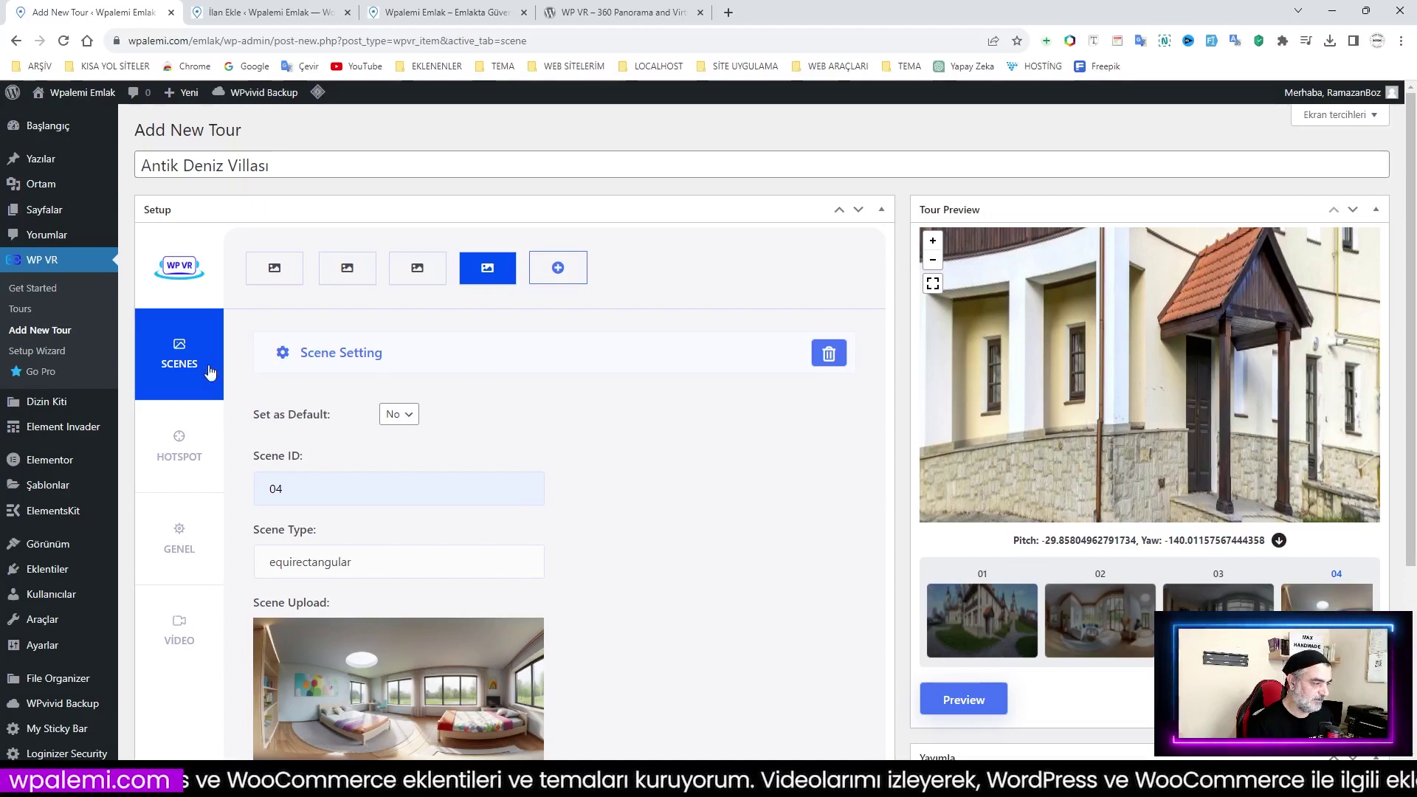
pyautogui.click(281, 277)
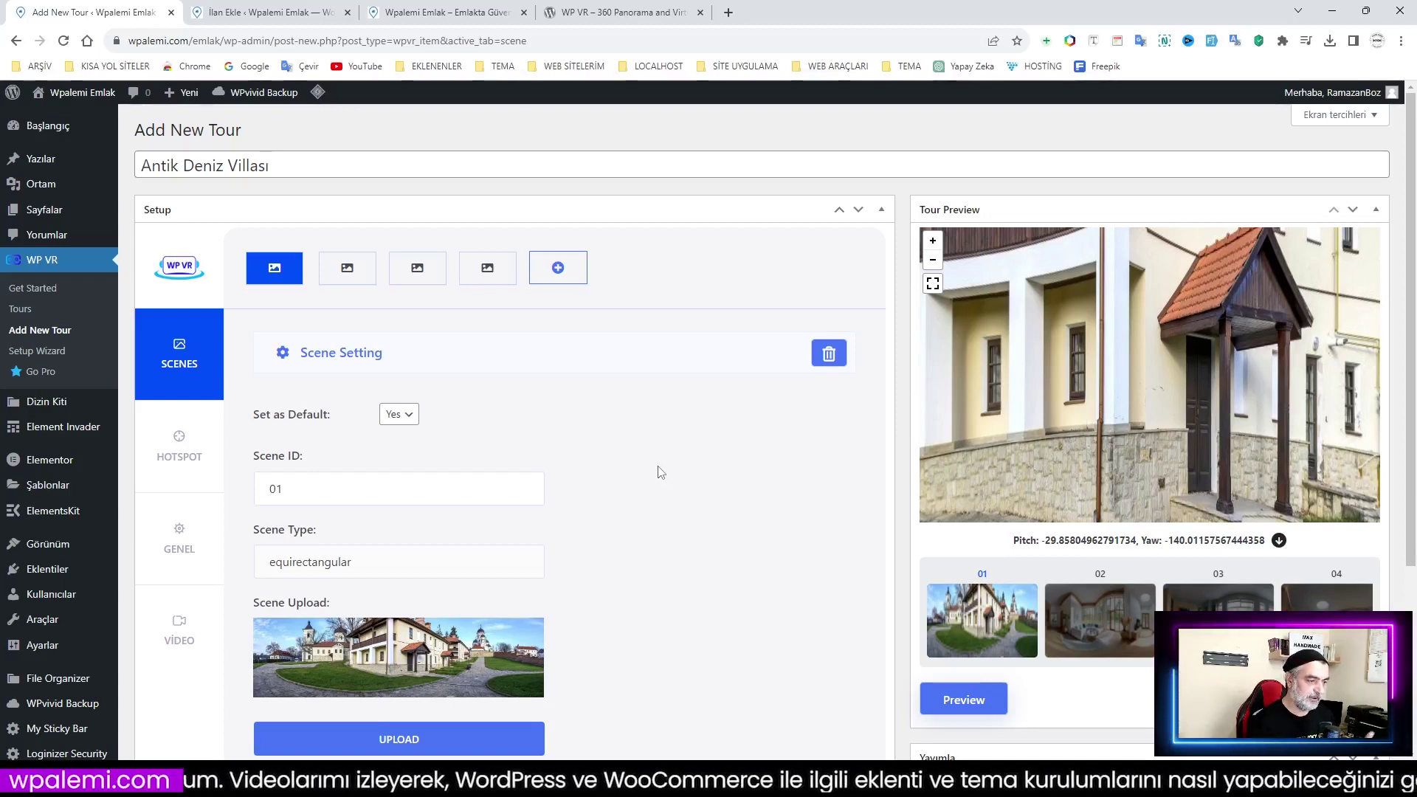
pyautogui.scroll(-2, 659, 473)
pyautogui.scroll(2, 659, 473)
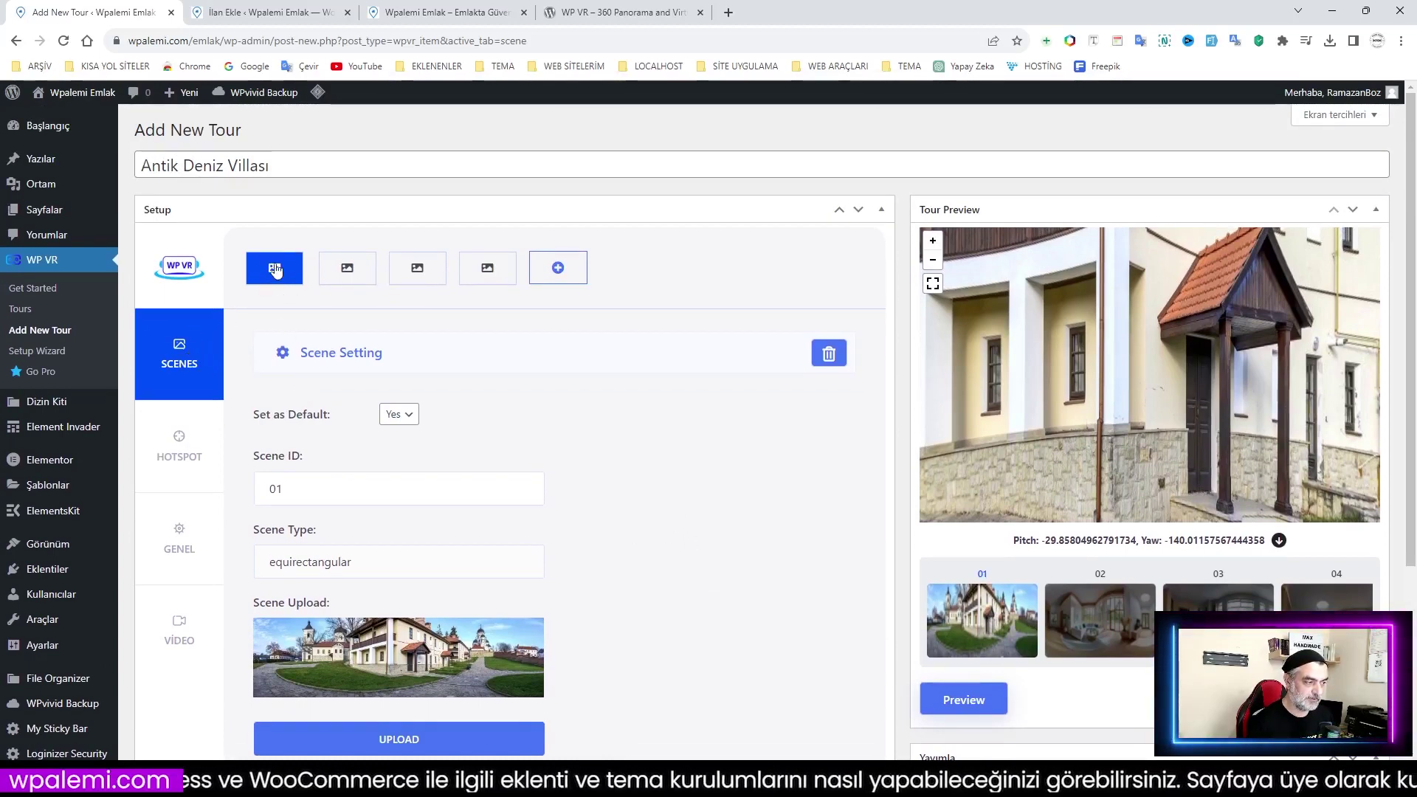
# Create a new hotspot on scene 01, with the preview turned towards the house entrance
pyautogui.click(184, 448)
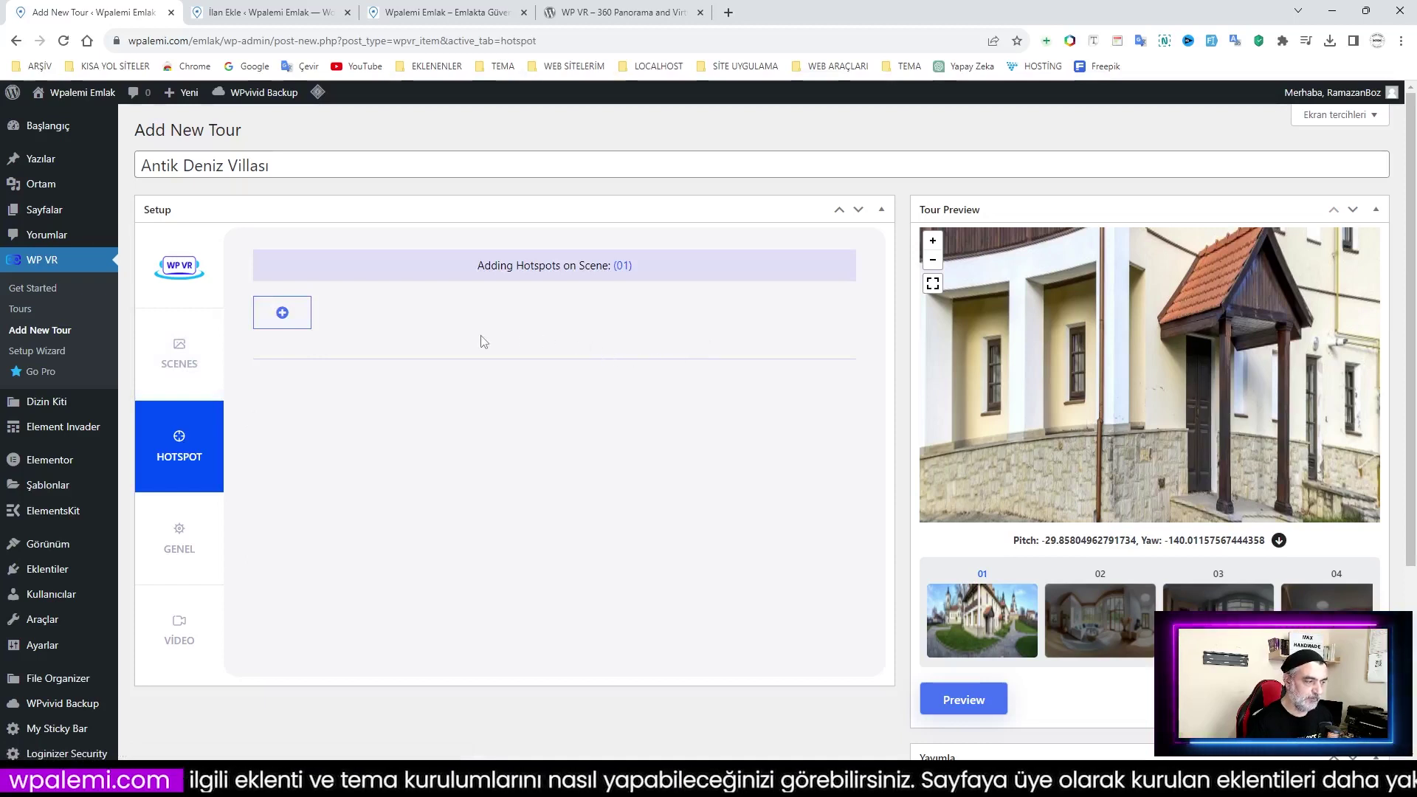
pyautogui.moveTo(1089, 422); pyautogui.dragTo(989, 423)
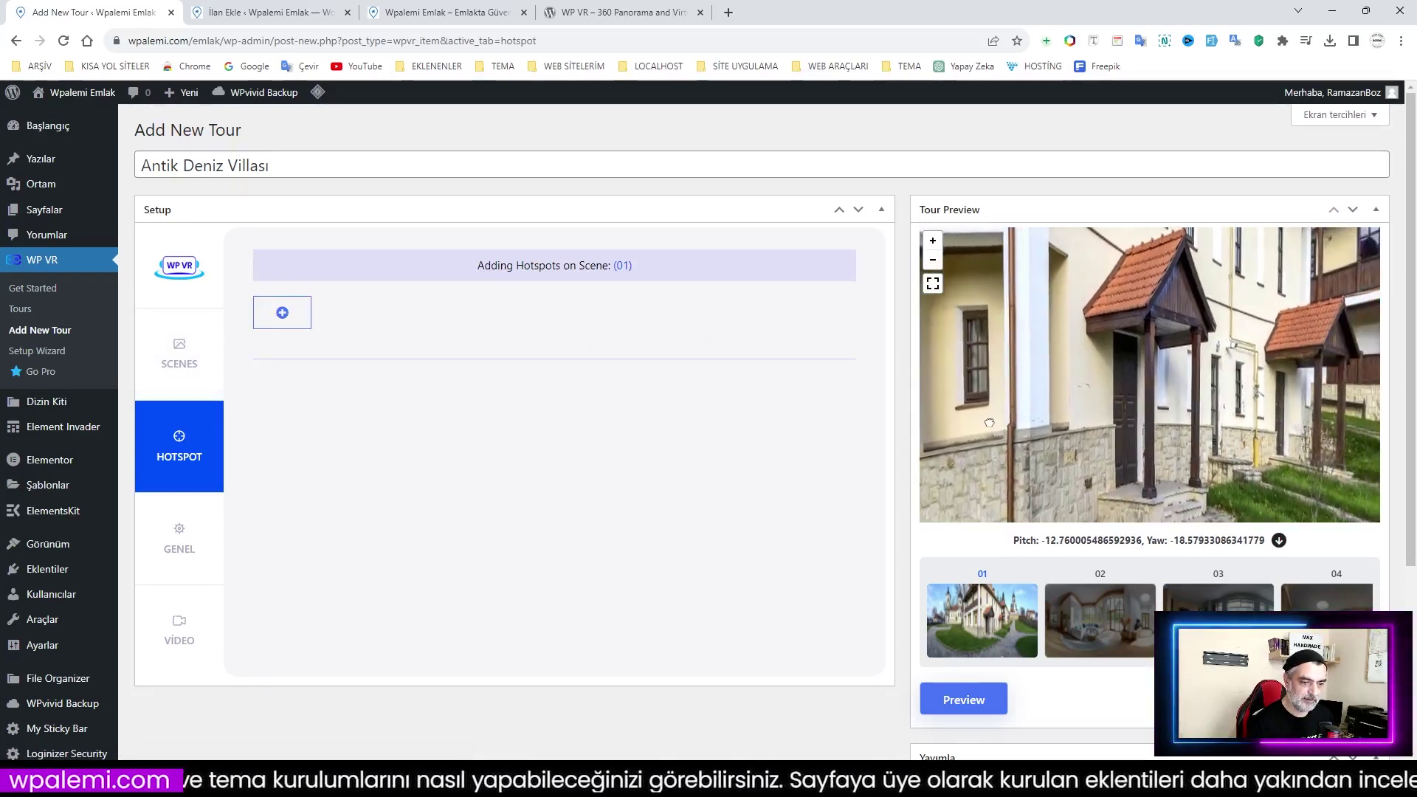
pyautogui.click(284, 314)
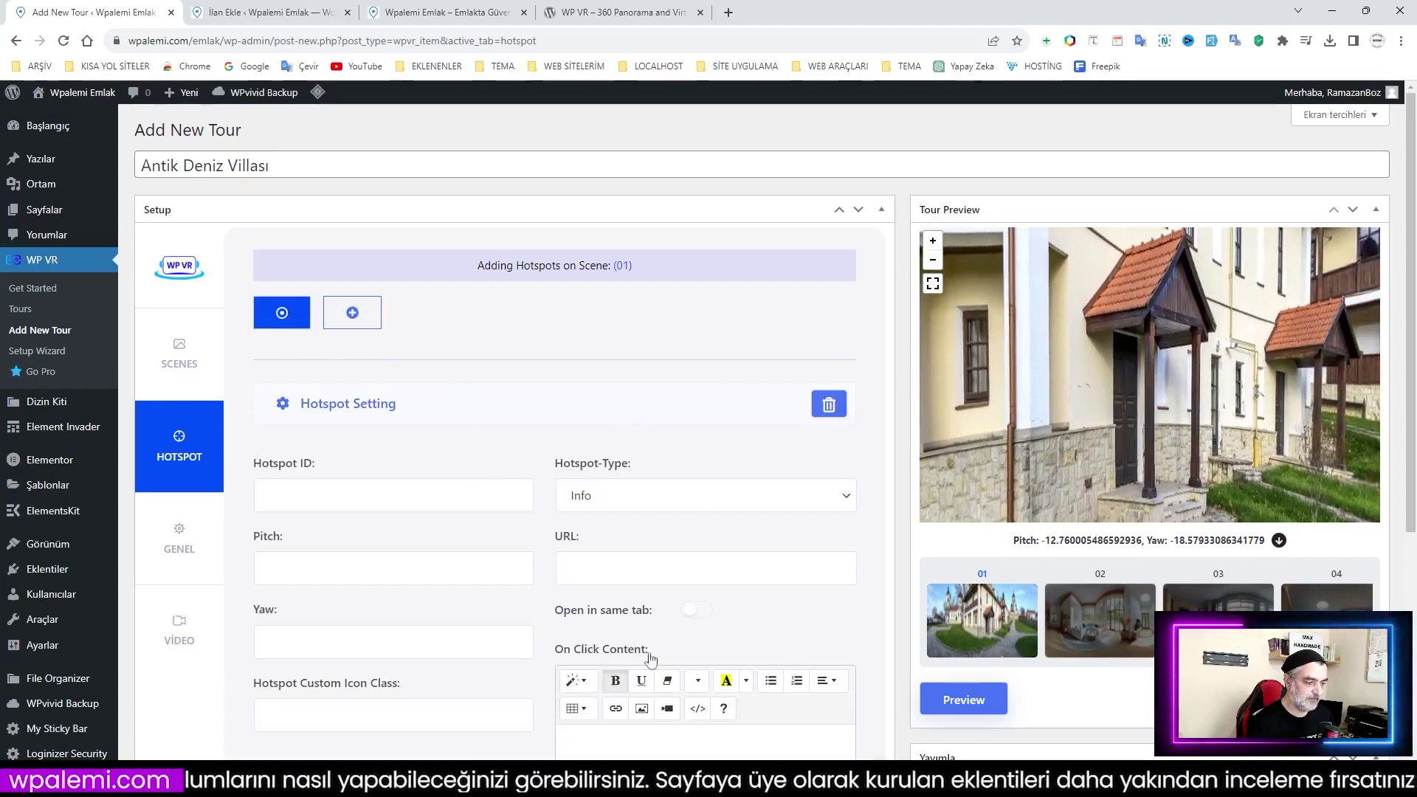
pyautogui.scroll(-2, 639, 497)
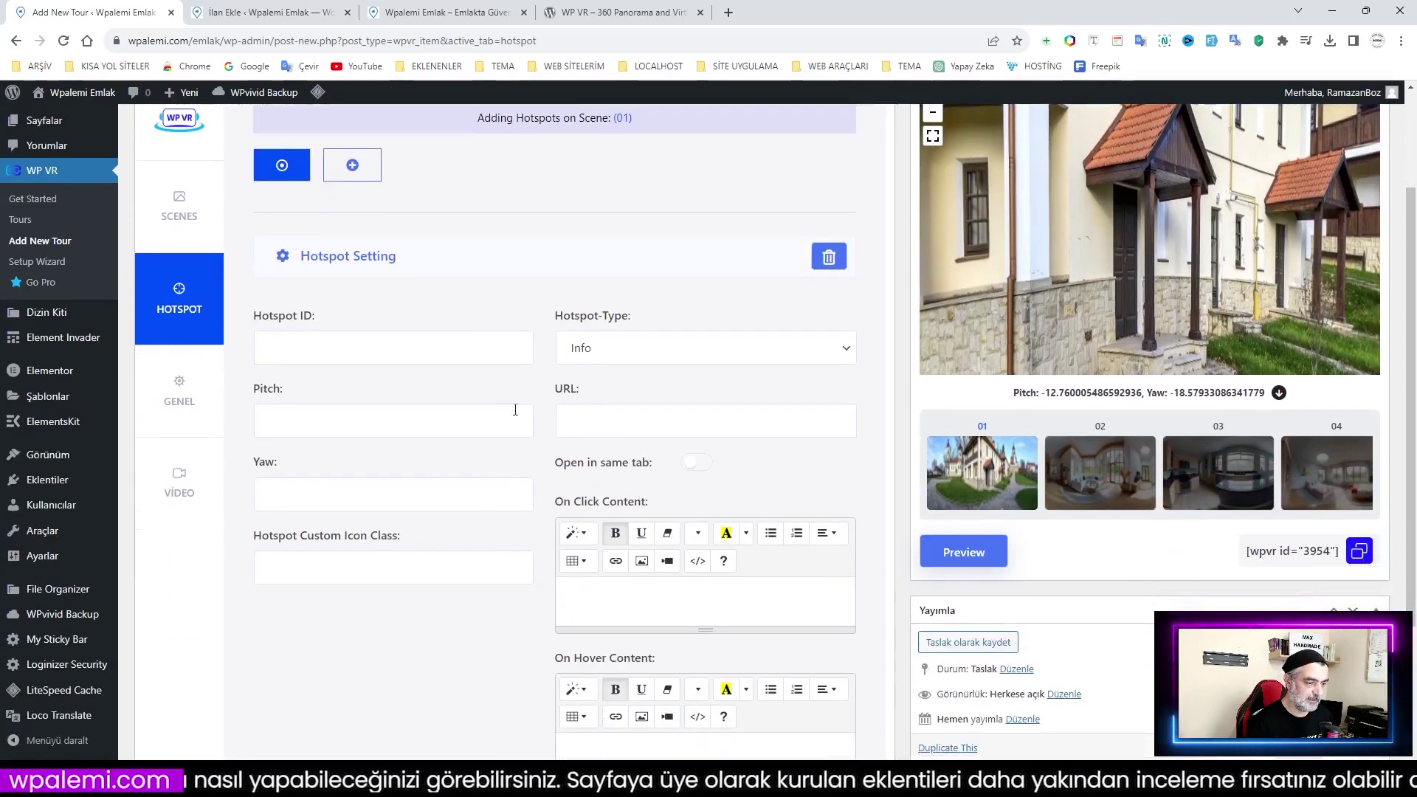
pyautogui.scroll(1, 668, 402)
# Pick the entrance door in the scene 01 preview and apply its pitch of about -12.70 and yaw of about 14.07 to the hotspot
pyautogui.moveTo(1063, 392); pyautogui.dragTo(1172, 347)
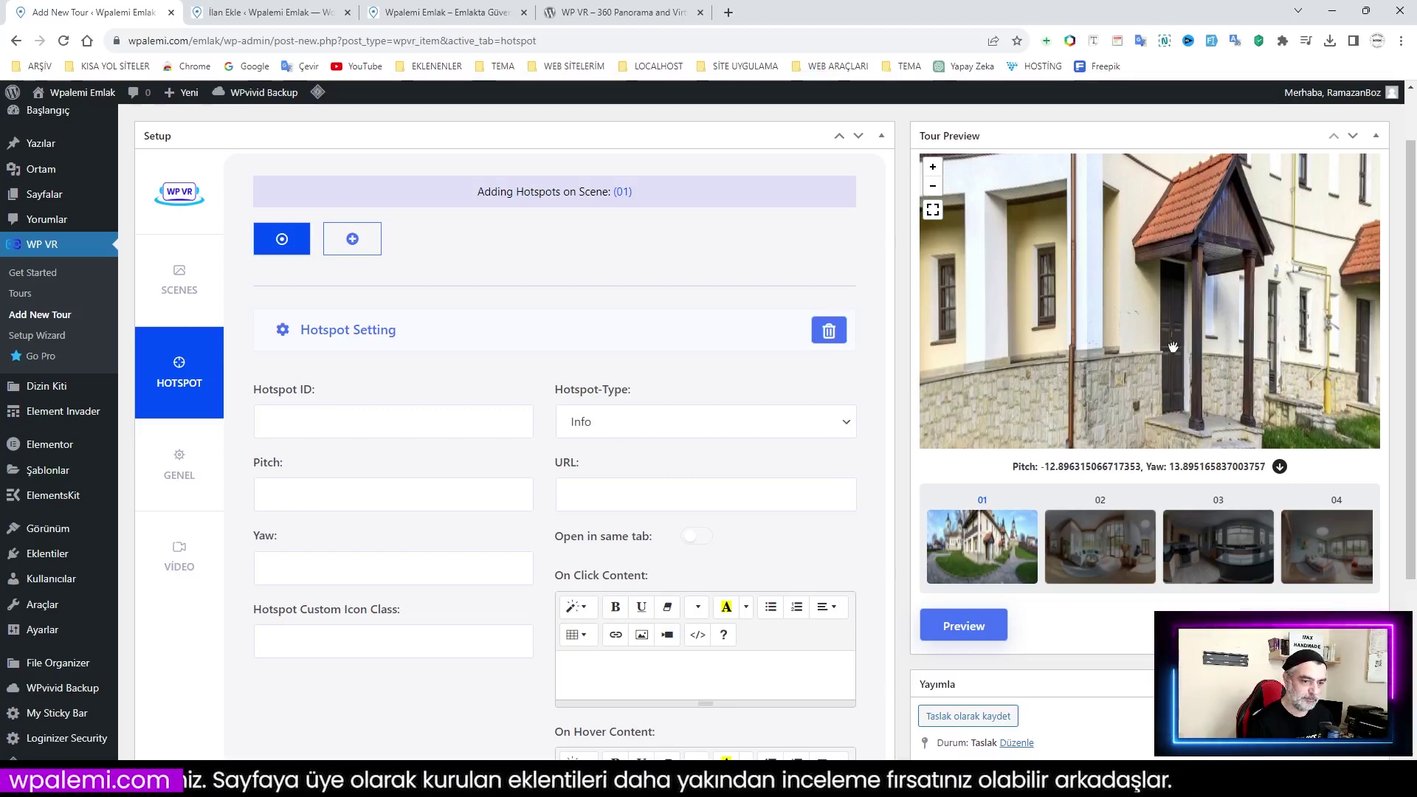
pyautogui.moveTo(1048, 359); pyautogui.dragTo(1105, 360)
pyautogui.scroll(-3, 1158, 355)
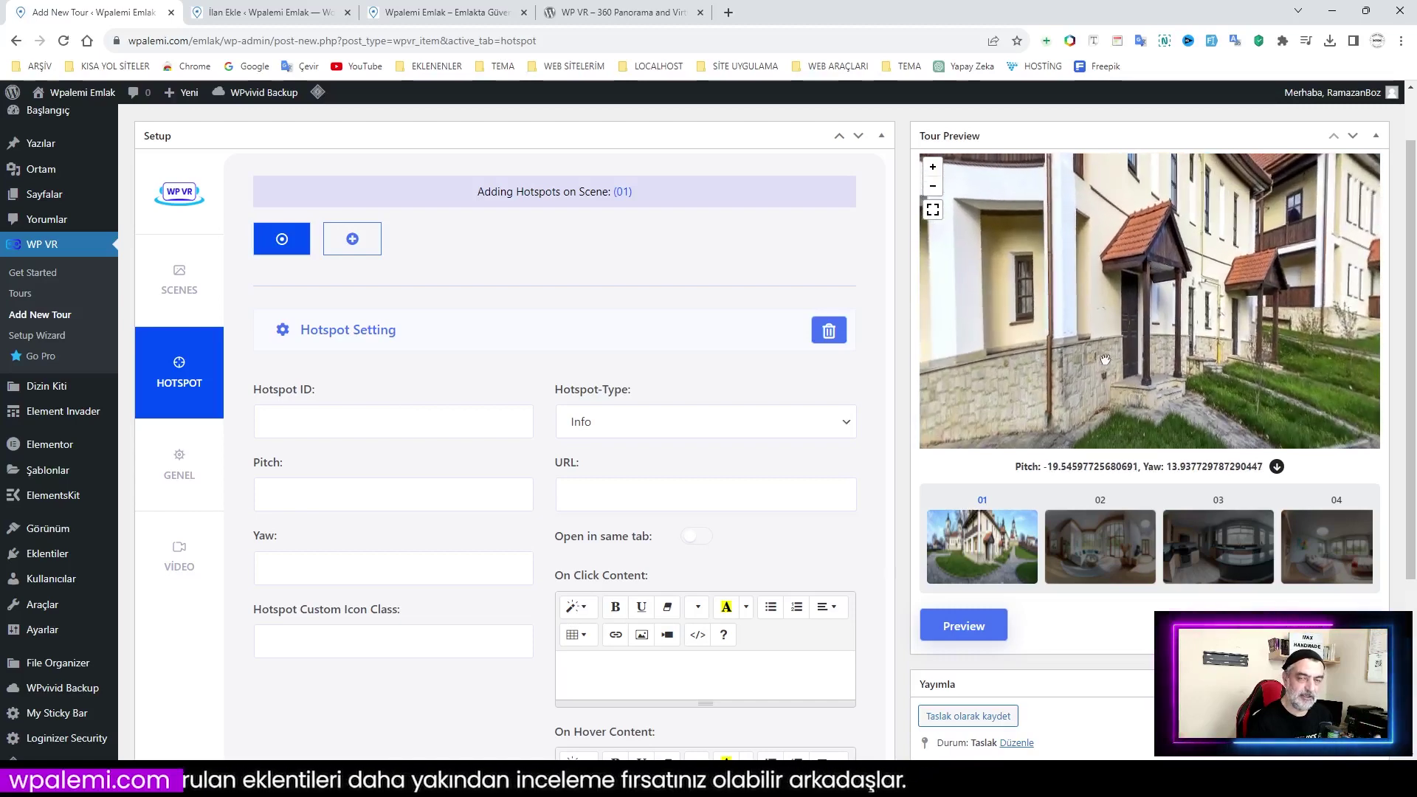
pyautogui.moveTo(1084, 344); pyautogui.dragTo(1142, 320)
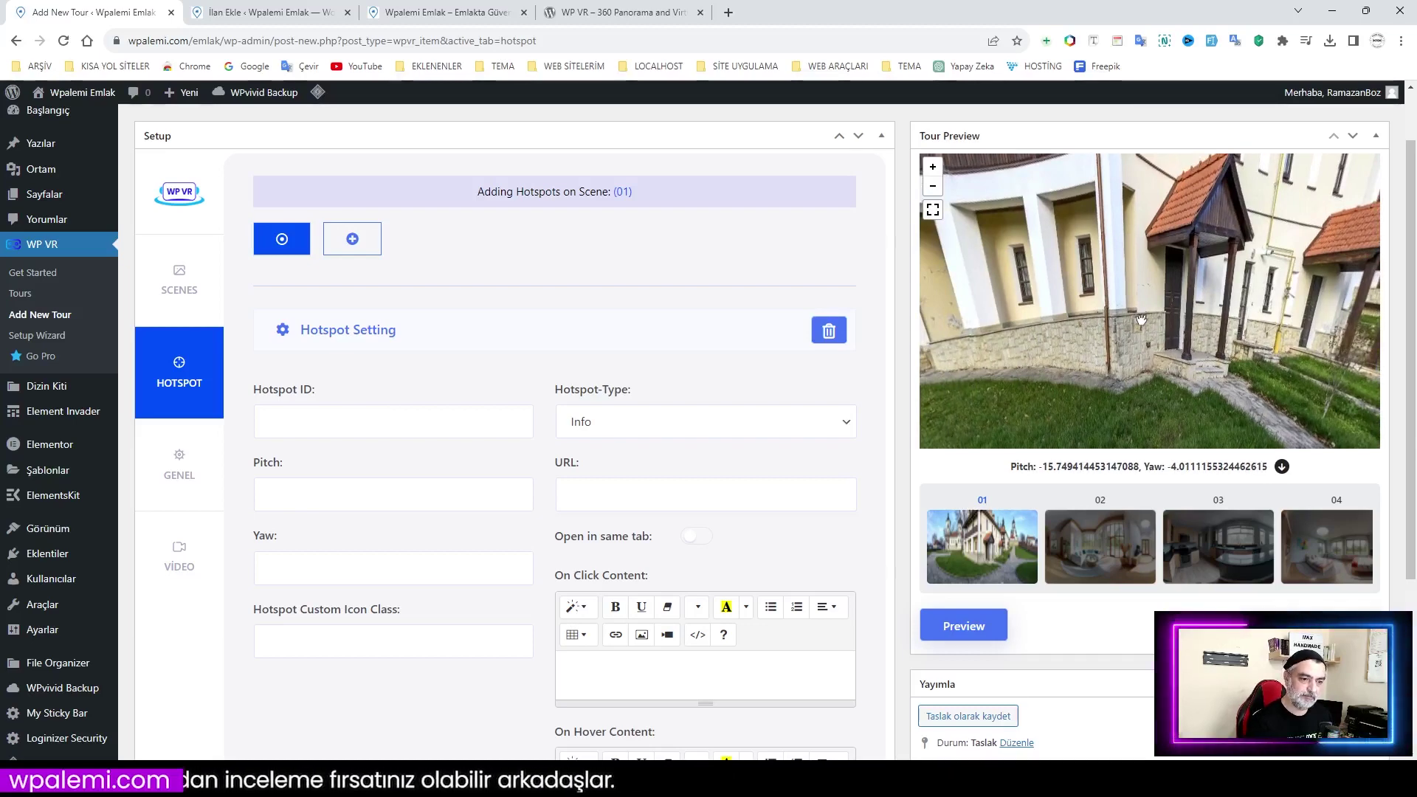
pyautogui.moveTo(1153, 326); pyautogui.dragTo(1125, 361)
pyautogui.scroll(2, 1125, 361)
pyautogui.scroll(-4, 1125, 361)
pyautogui.click(1132, 339)
pyautogui.click(1132, 337)
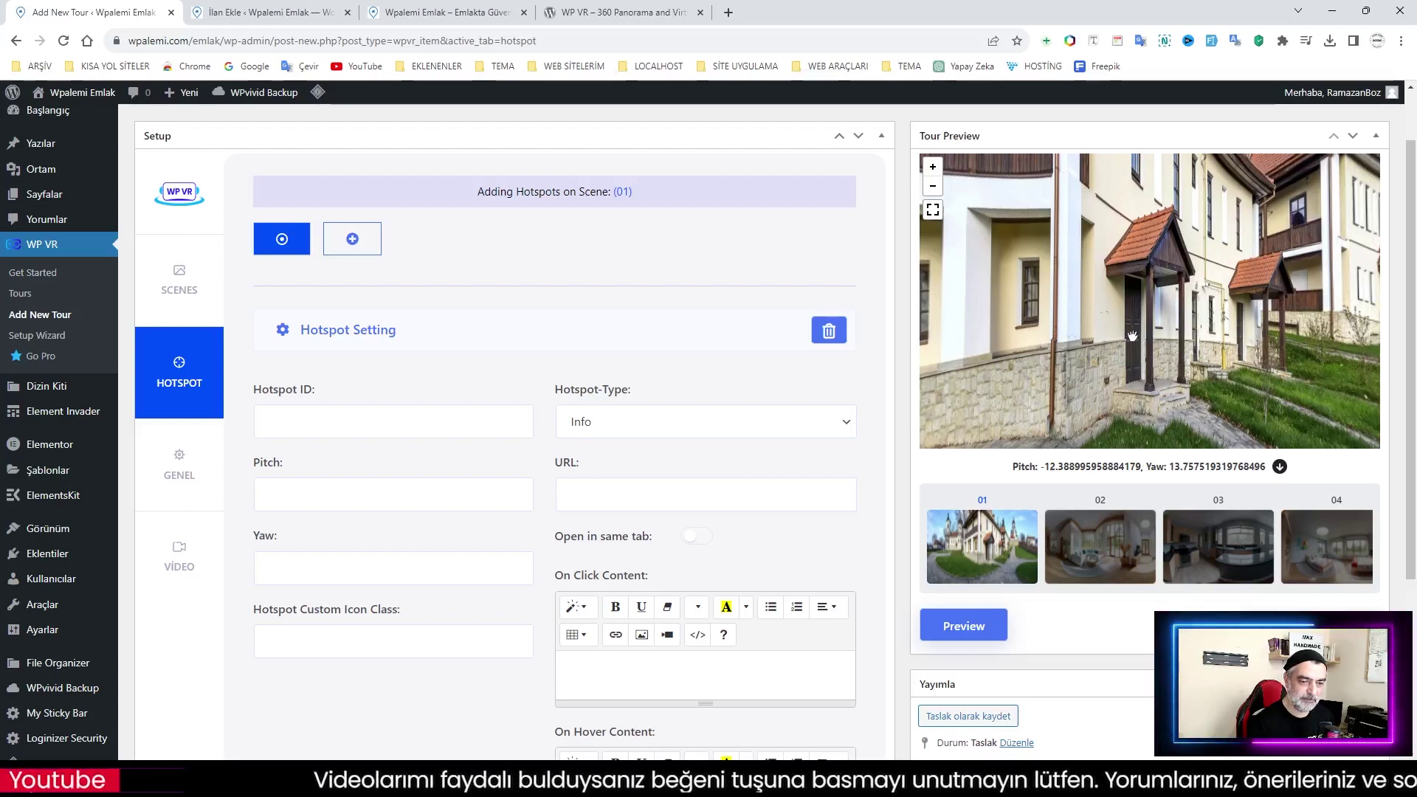
pyautogui.click(1133, 338)
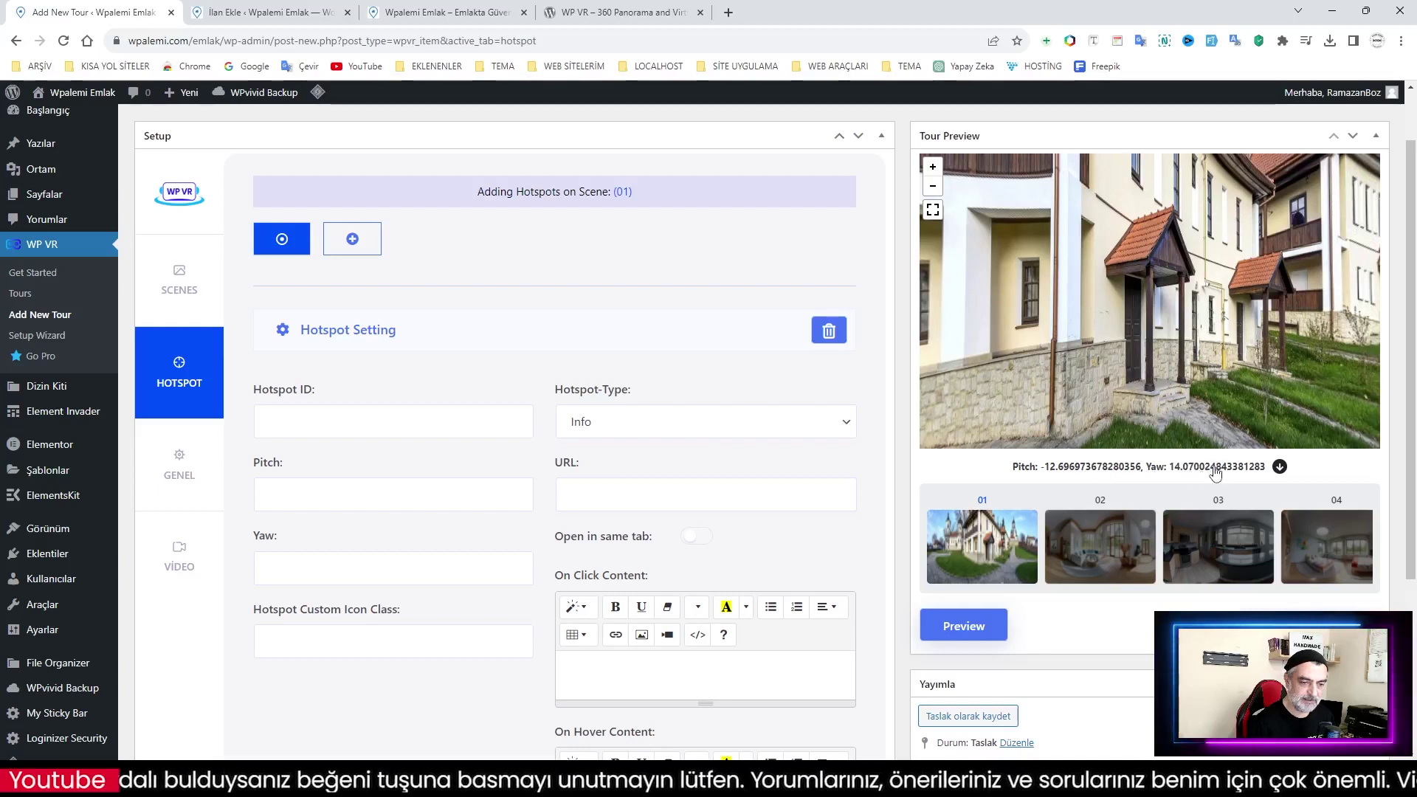
pyautogui.click(1280, 468)
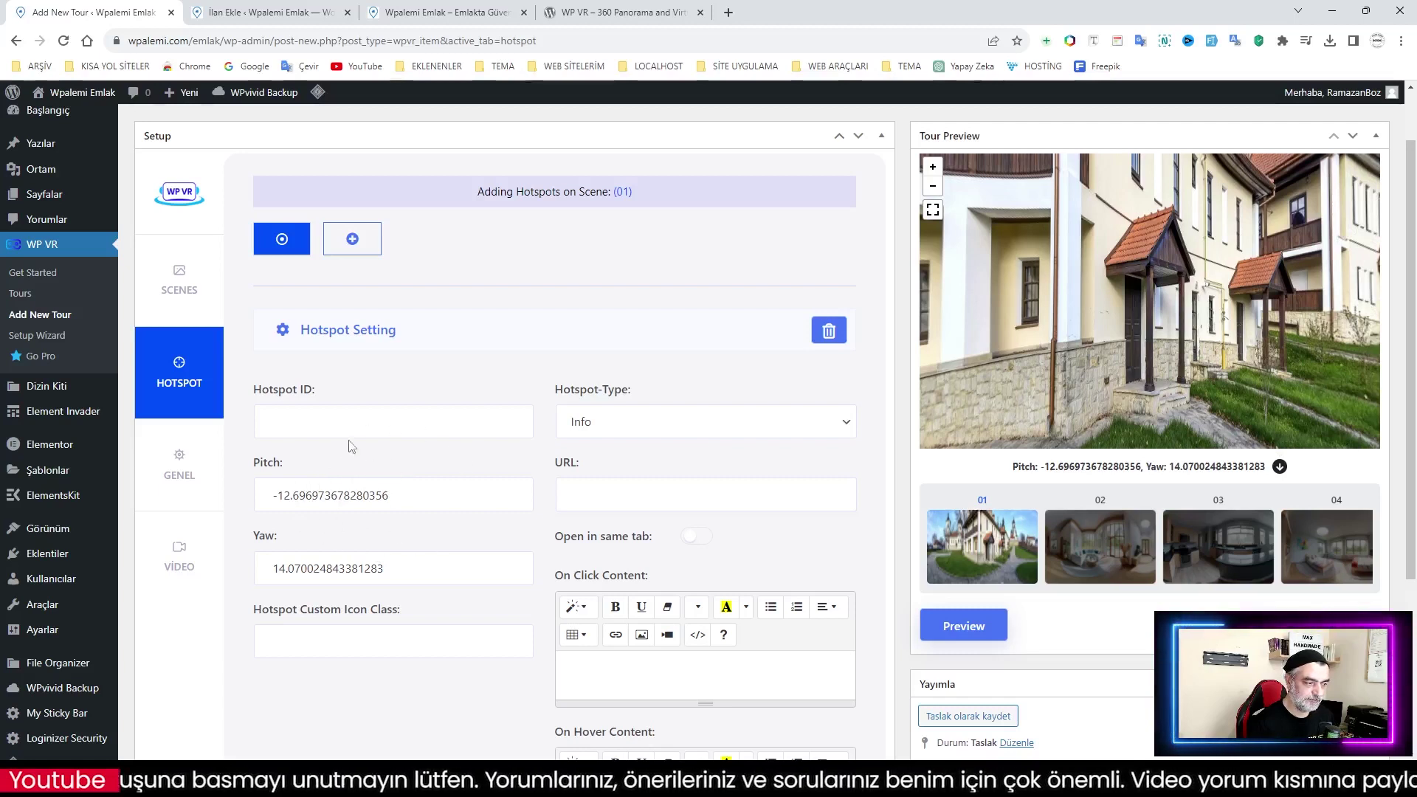
# Give the hotspot the ID G01 and set its type to Scene
pyautogui.click(331, 426)
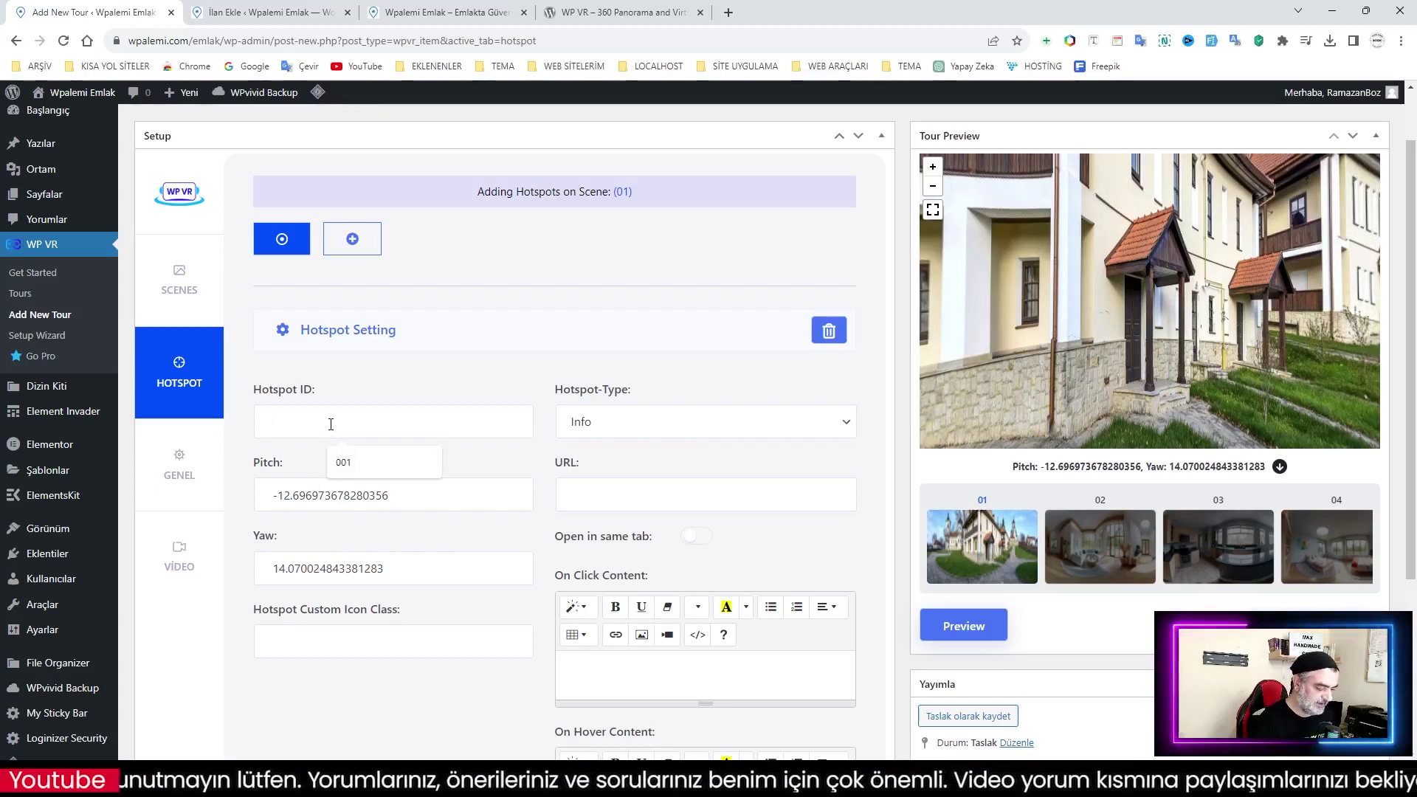
pyautogui.write('G01')
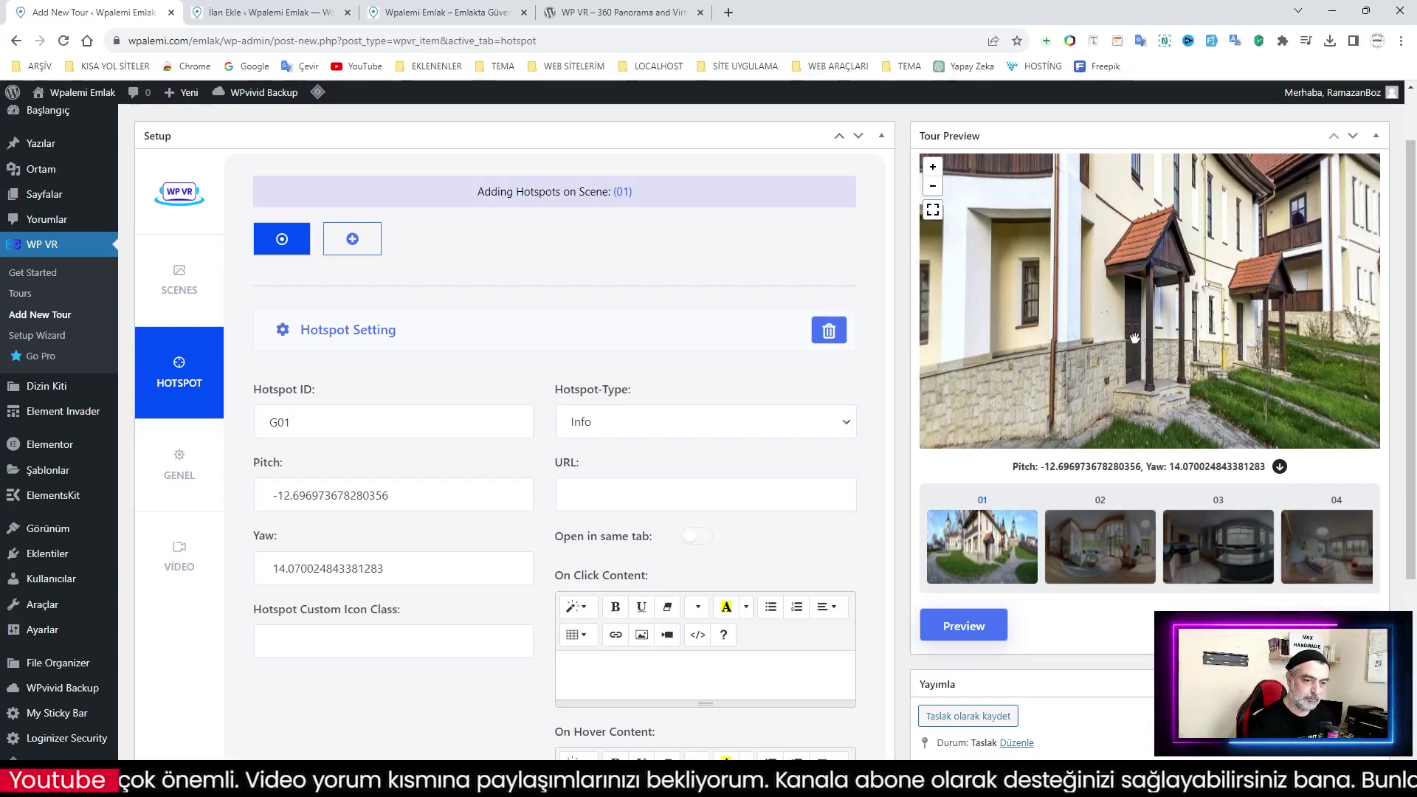
pyautogui.click(698, 433)
pyautogui.click(649, 478)
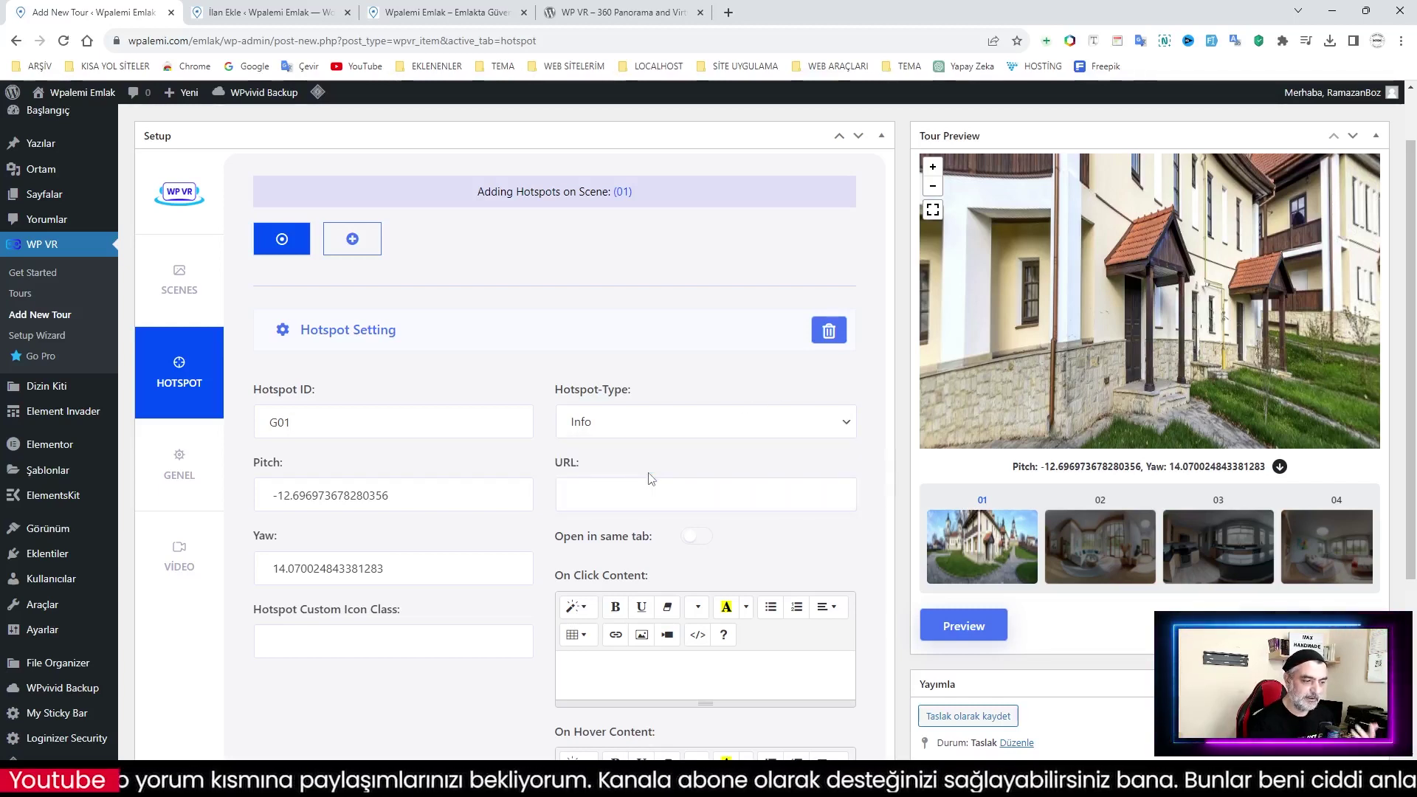
pyautogui.click(655, 431)
pyautogui.click(589, 464)
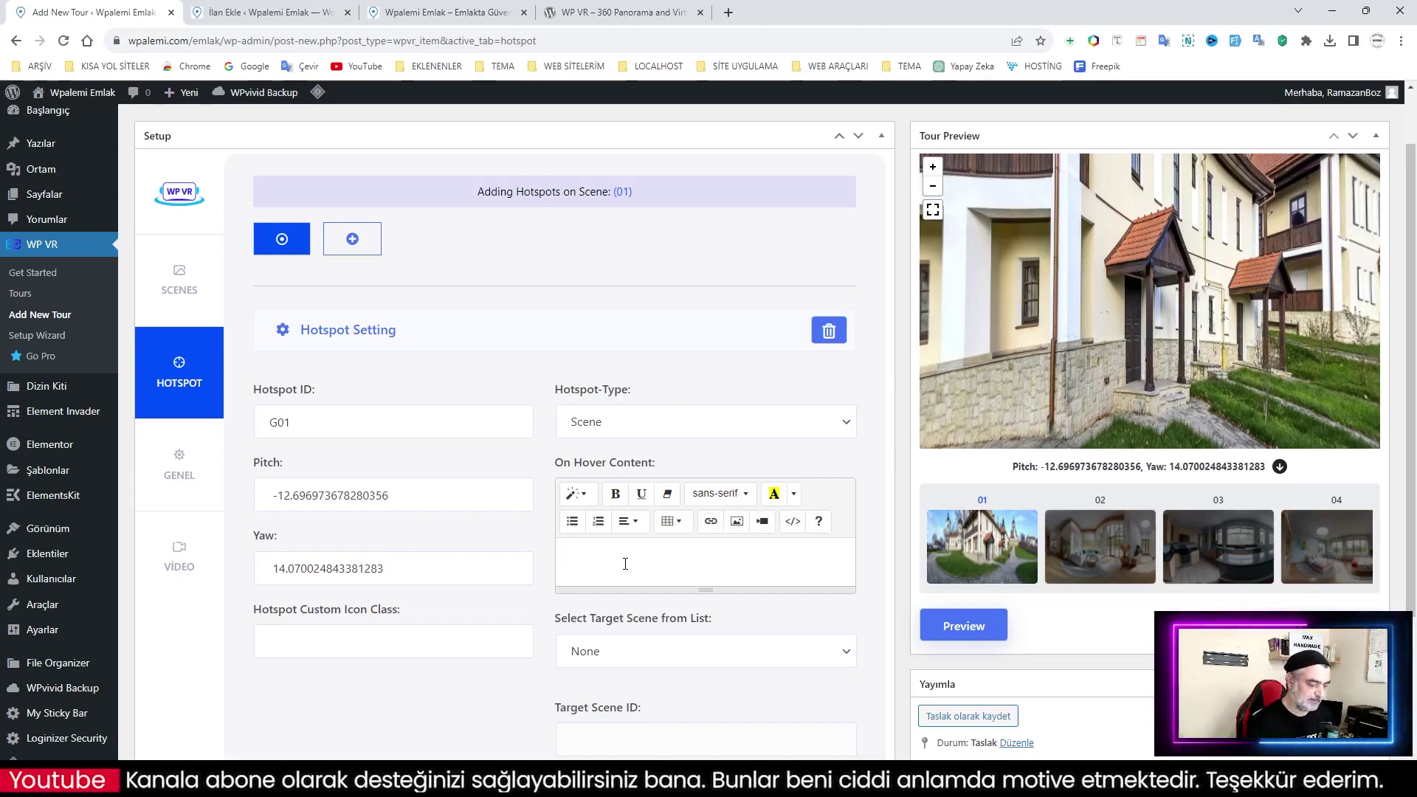
# Enter GİRİŞ KAPISI as the on-hover content of hotspot G01
pyautogui.write('GİRİ')
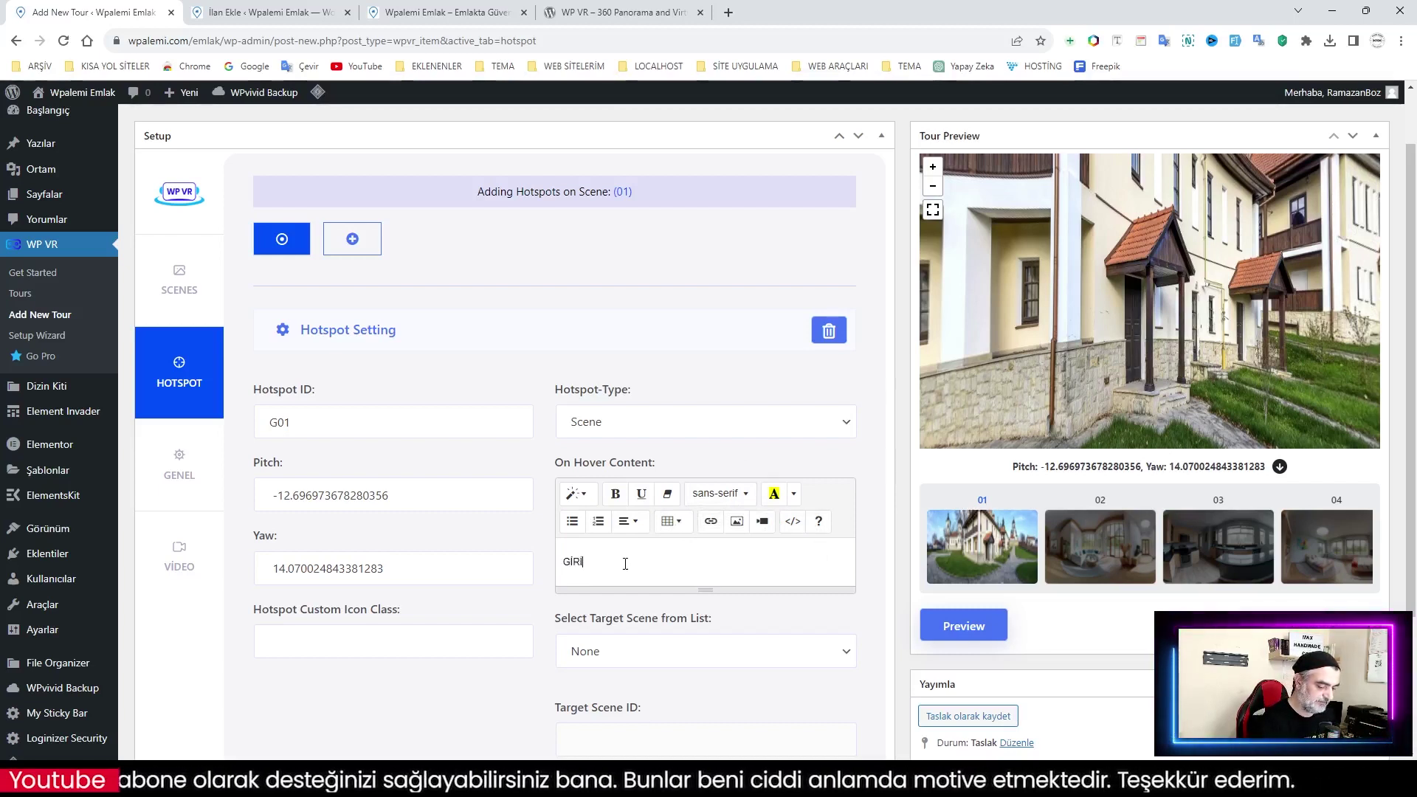
pyautogui.write('Ş KAPISI')
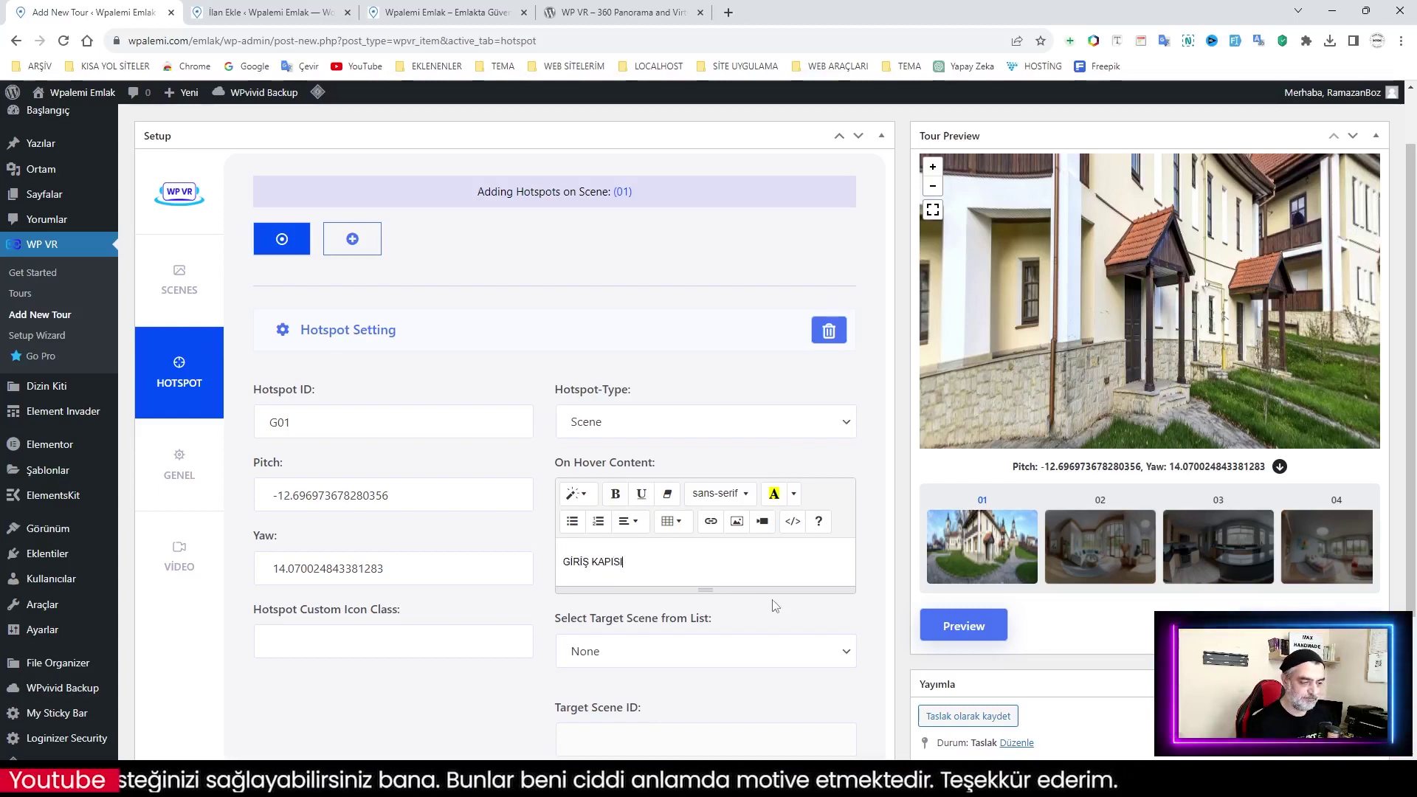
pyautogui.scroll(-2, 766, 615)
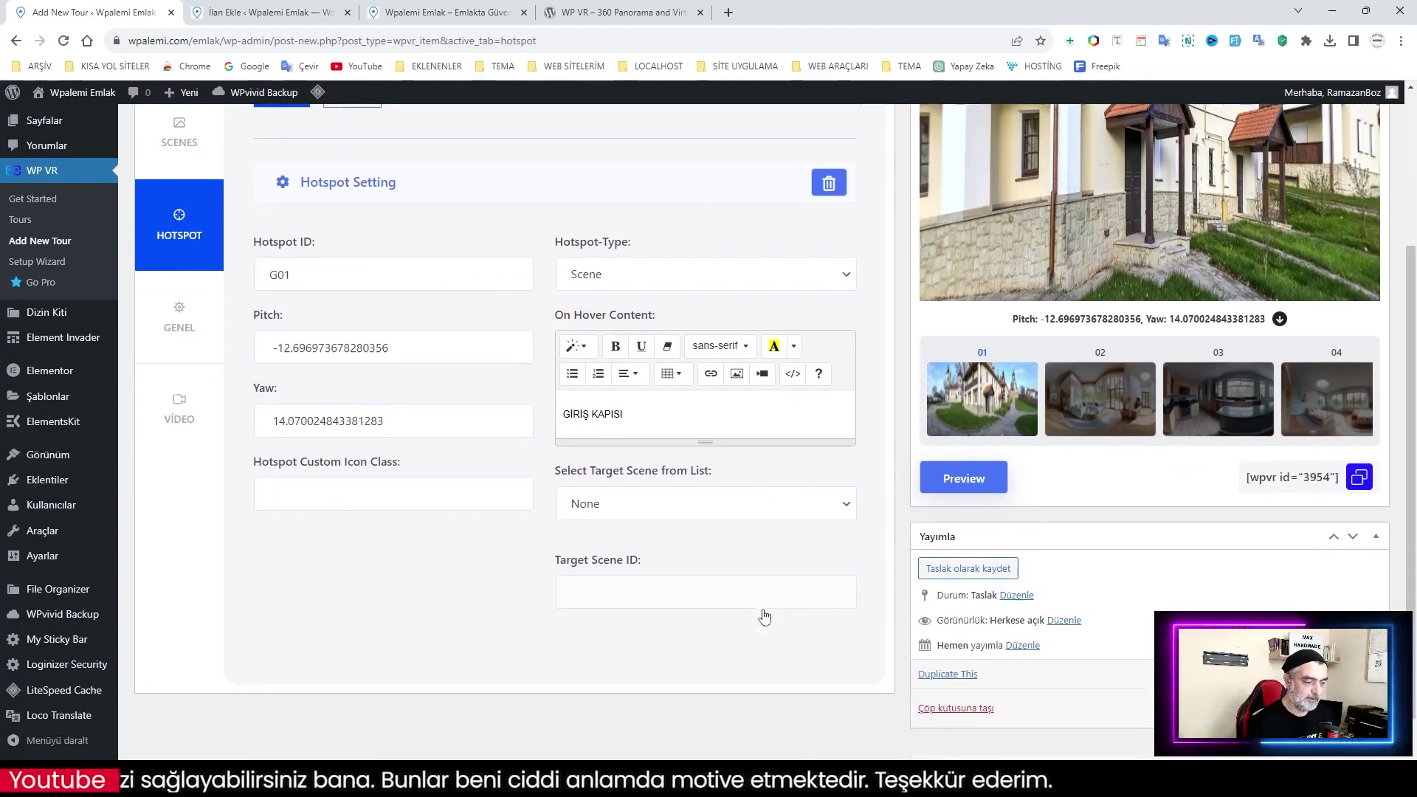
# Set the target scene of hotspot G01 to scene 02
pyautogui.click(761, 510)
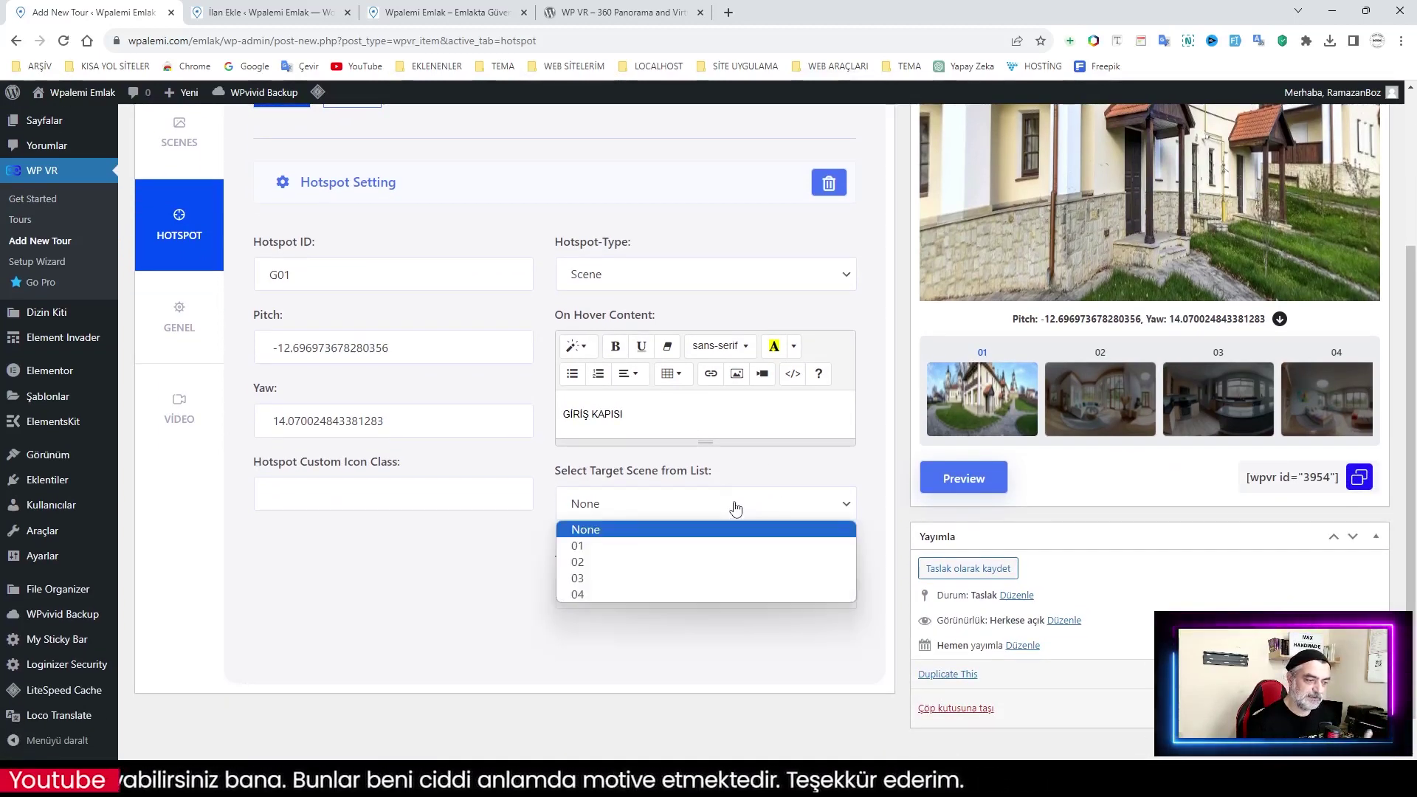
pyautogui.click(653, 565)
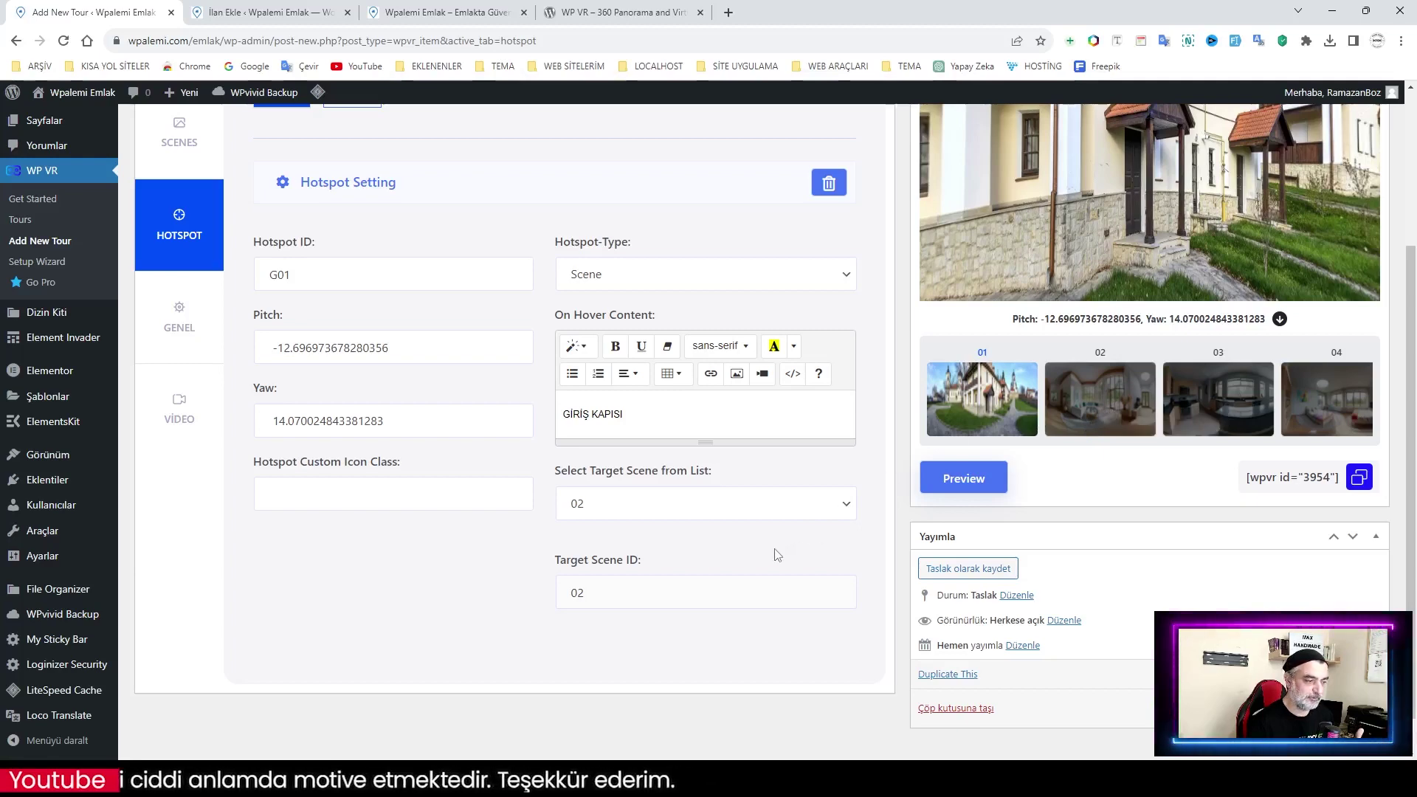
pyautogui.scroll(1, 777, 555)
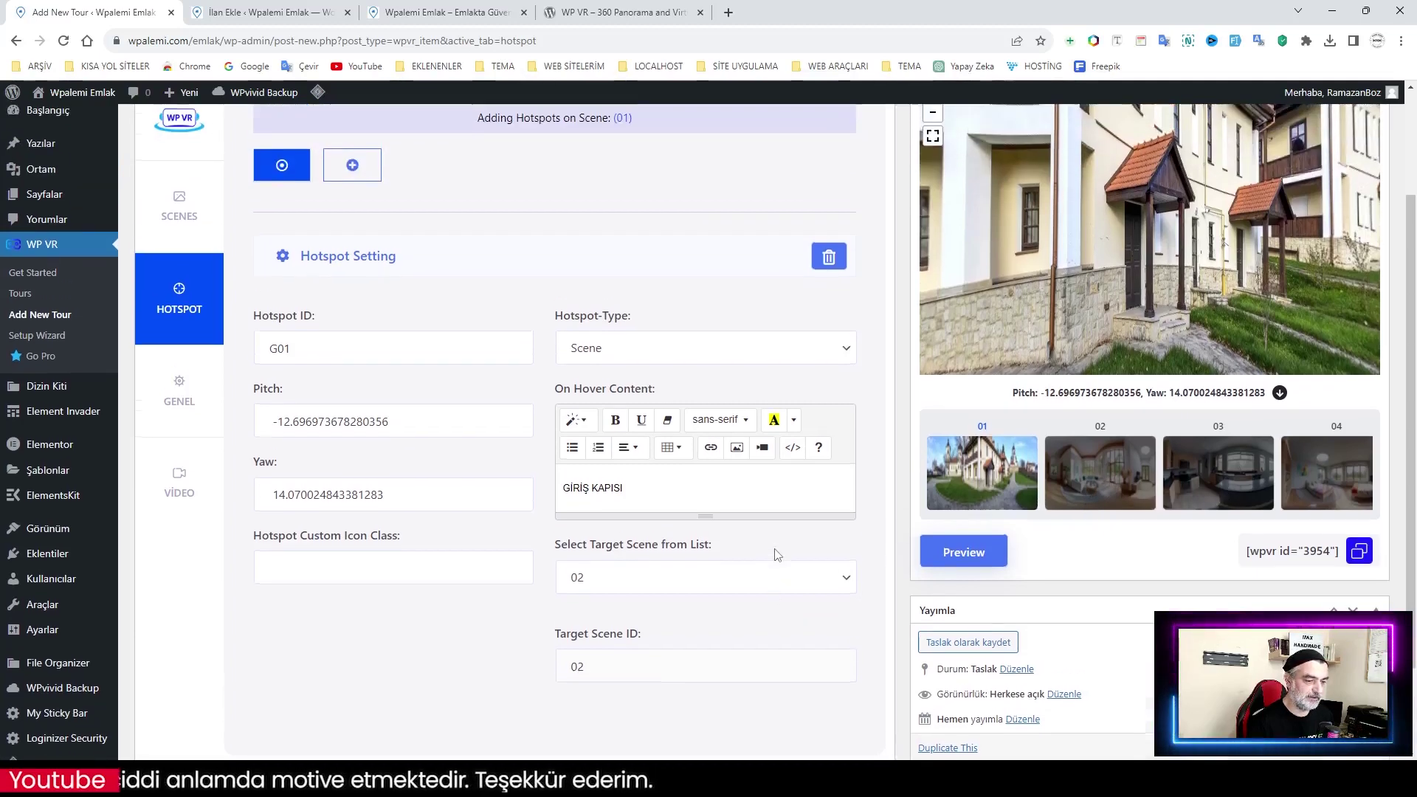
# Refresh the tour preview and test the GİRİŞ KAPISI hotspot, looking around the living room before returning to scene 01
pyautogui.click(960, 559)
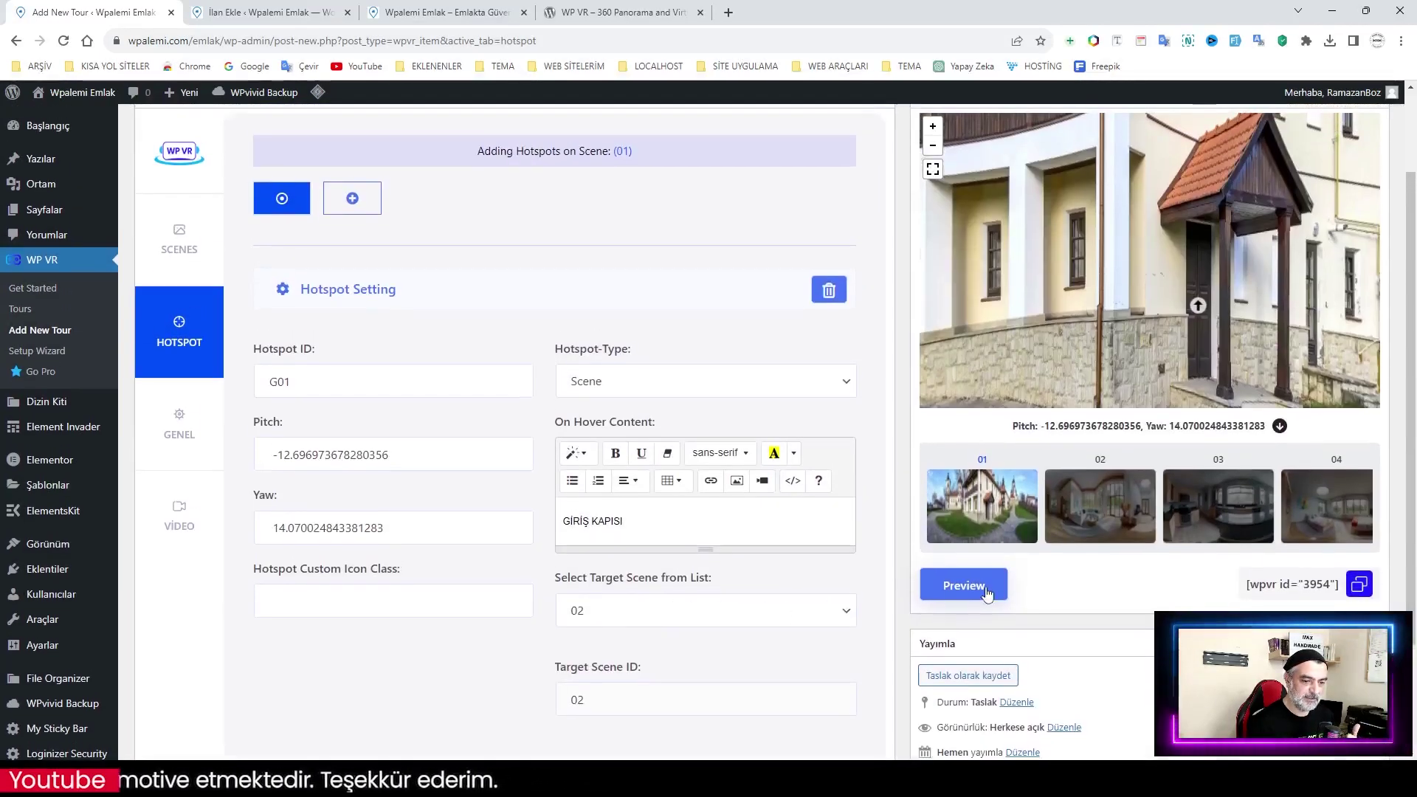
pyautogui.moveTo(1198, 310)
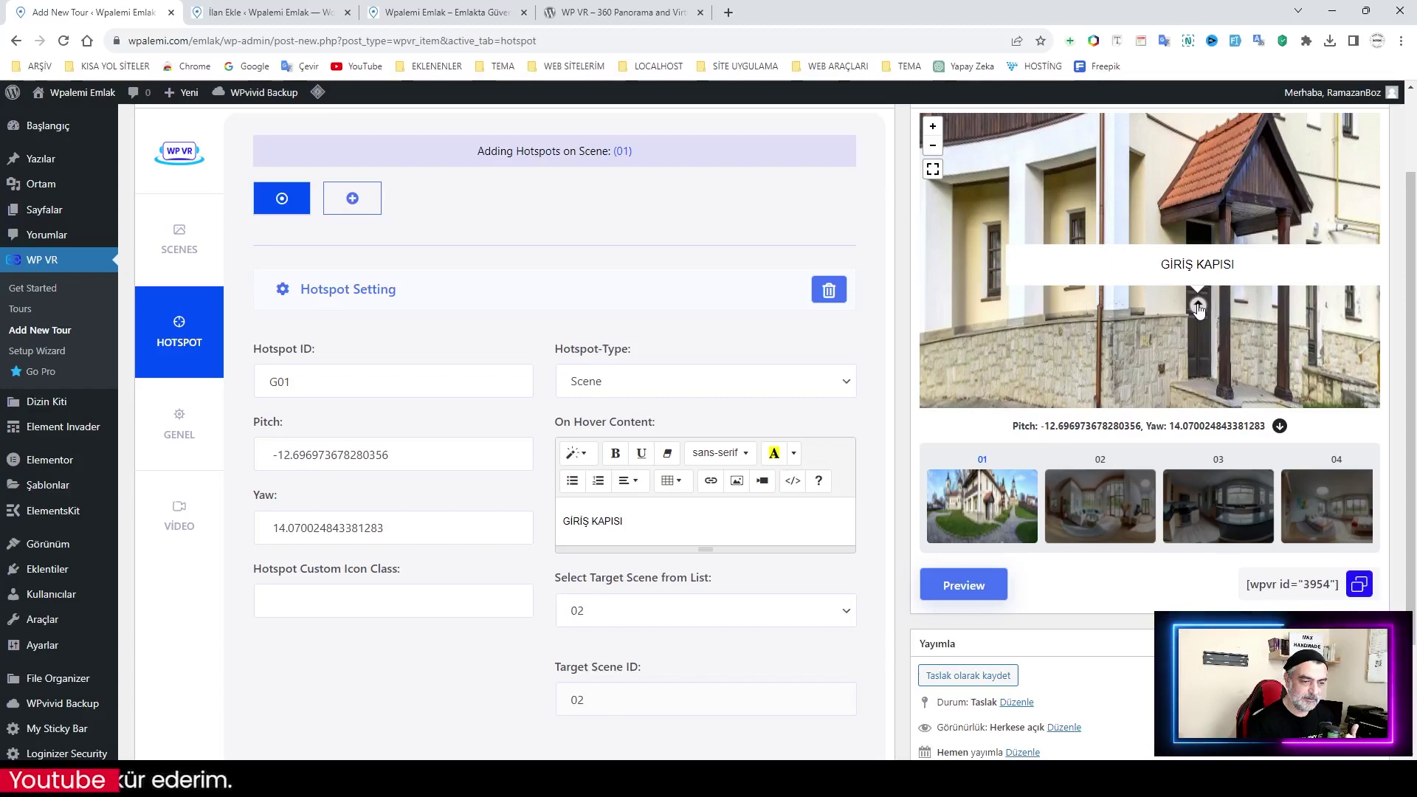
pyautogui.click(1197, 309)
pyautogui.click(1255, 320)
pyautogui.moveTo(1254, 320); pyautogui.dragTo(1273, 322)
pyautogui.moveTo(1104, 325); pyautogui.dragTo(1288, 325)
pyautogui.moveTo(1010, 326); pyautogui.dragTo(1181, 263)
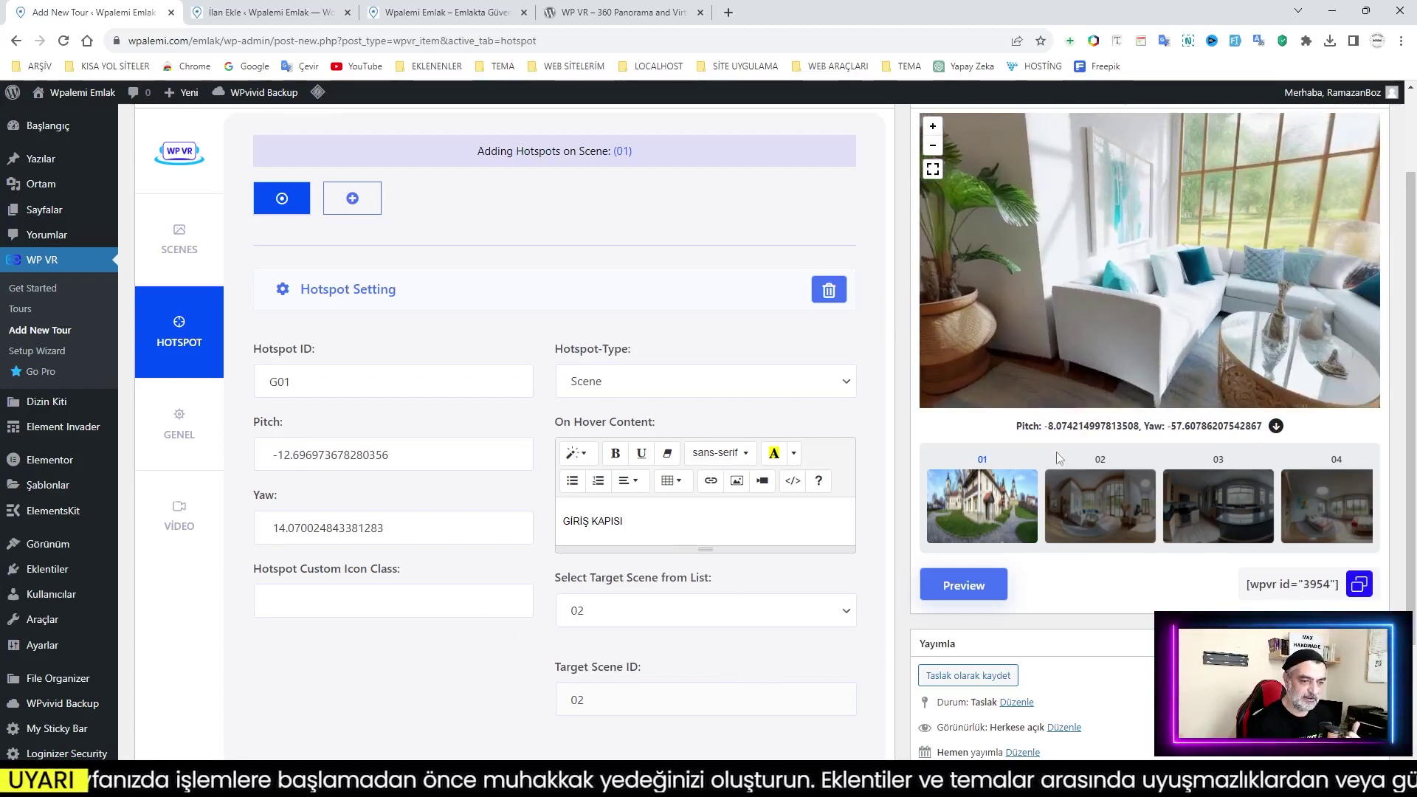
pyautogui.click(971, 509)
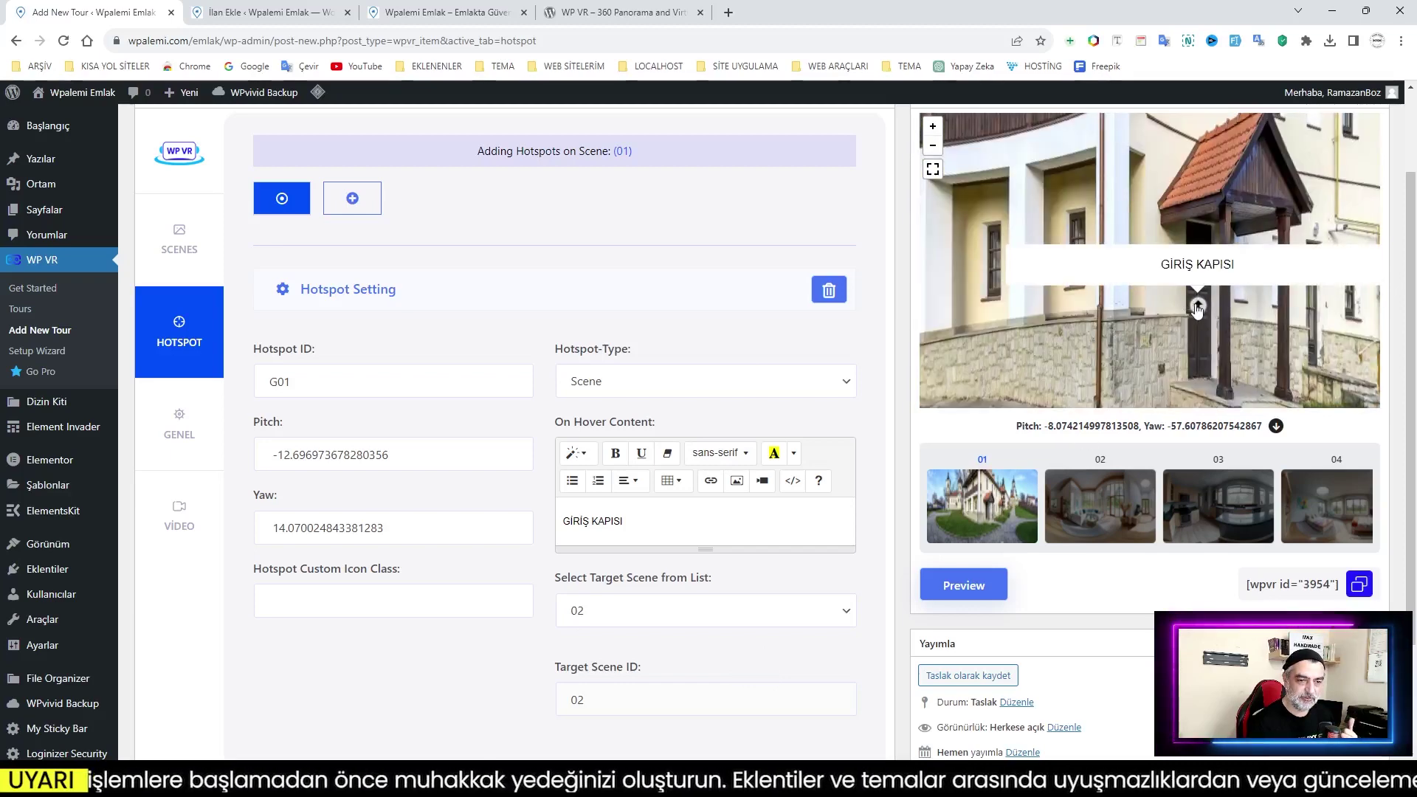
pyautogui.scroll(-3, 1140, 315)
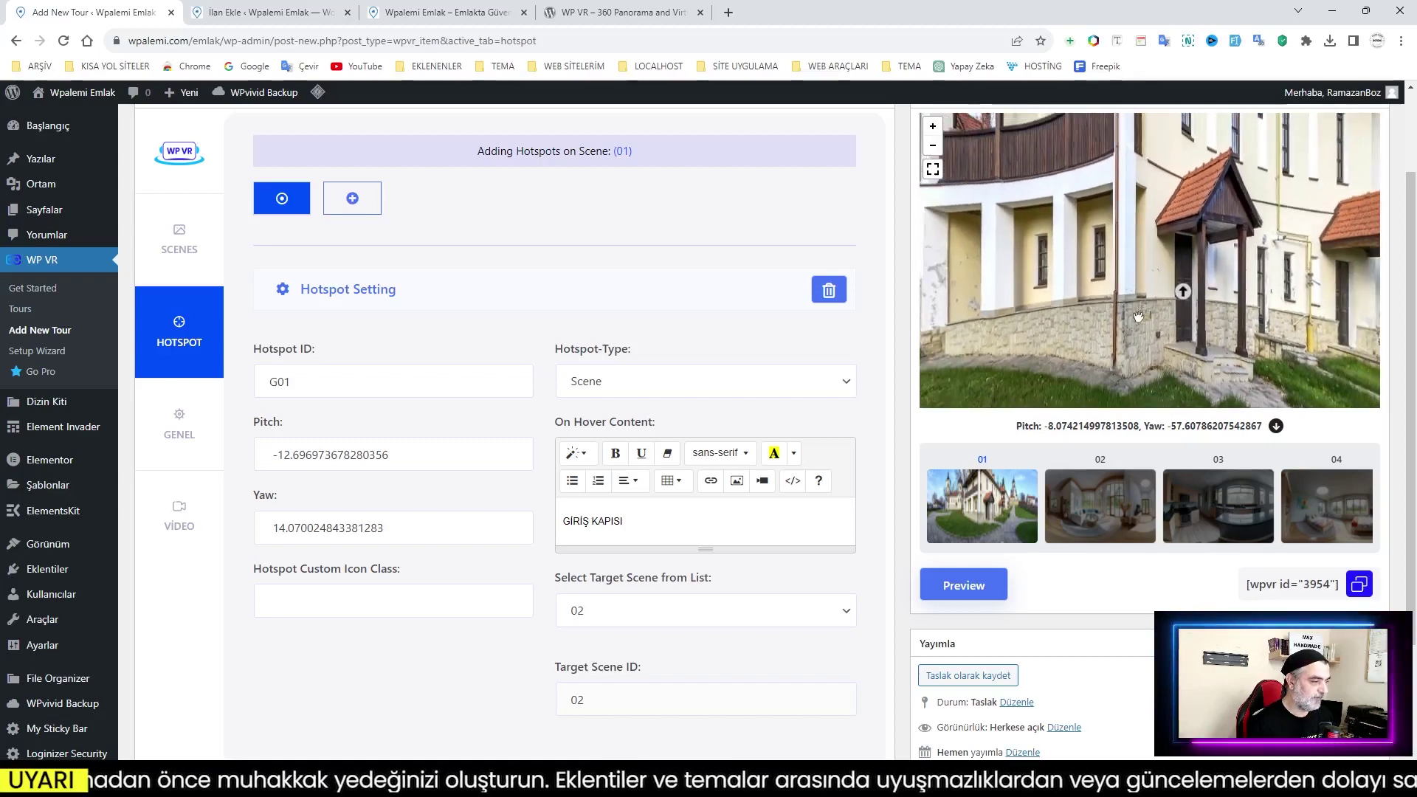
# Open the hotspot settings of scene 02 and give its first hotspot the ID S01
pyautogui.click(182, 245)
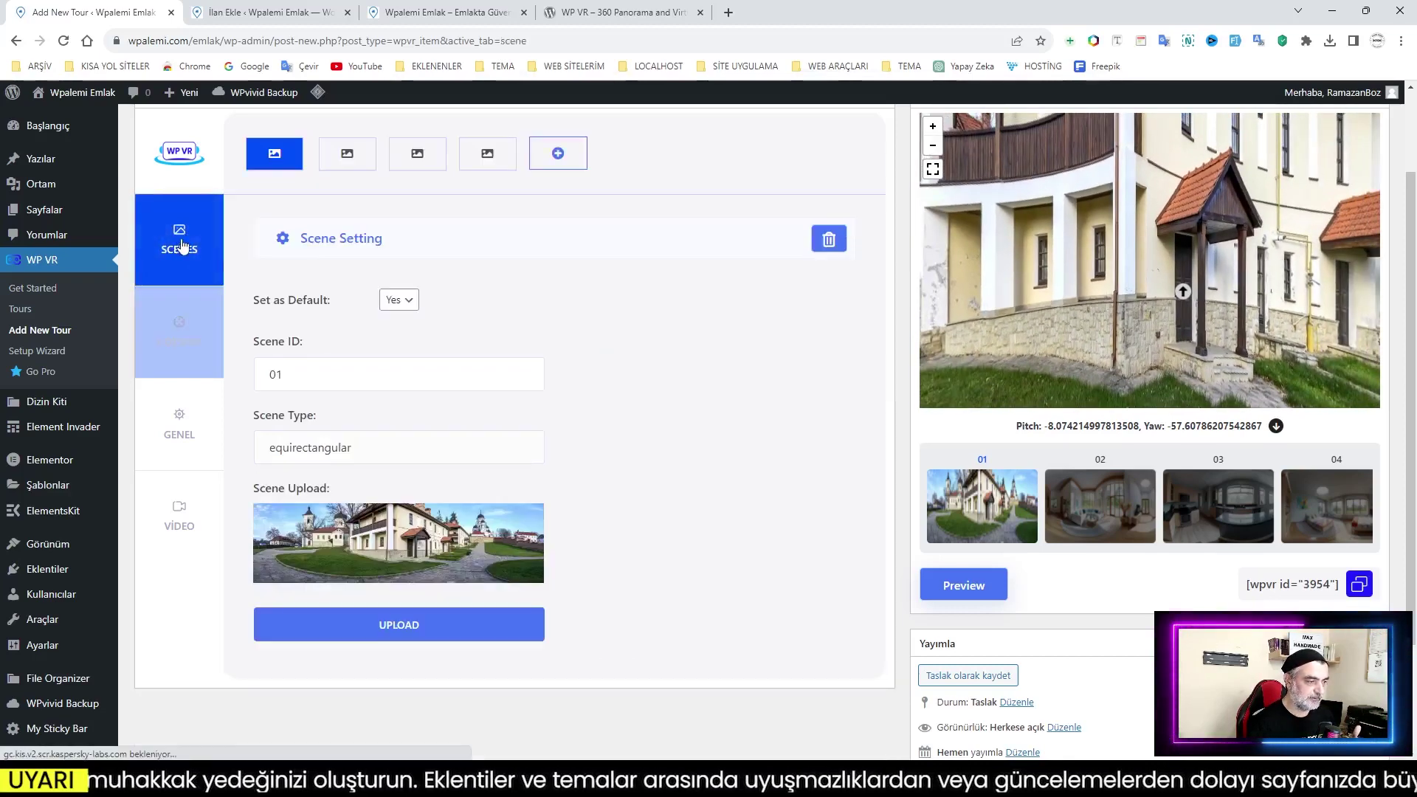
pyautogui.click(337, 167)
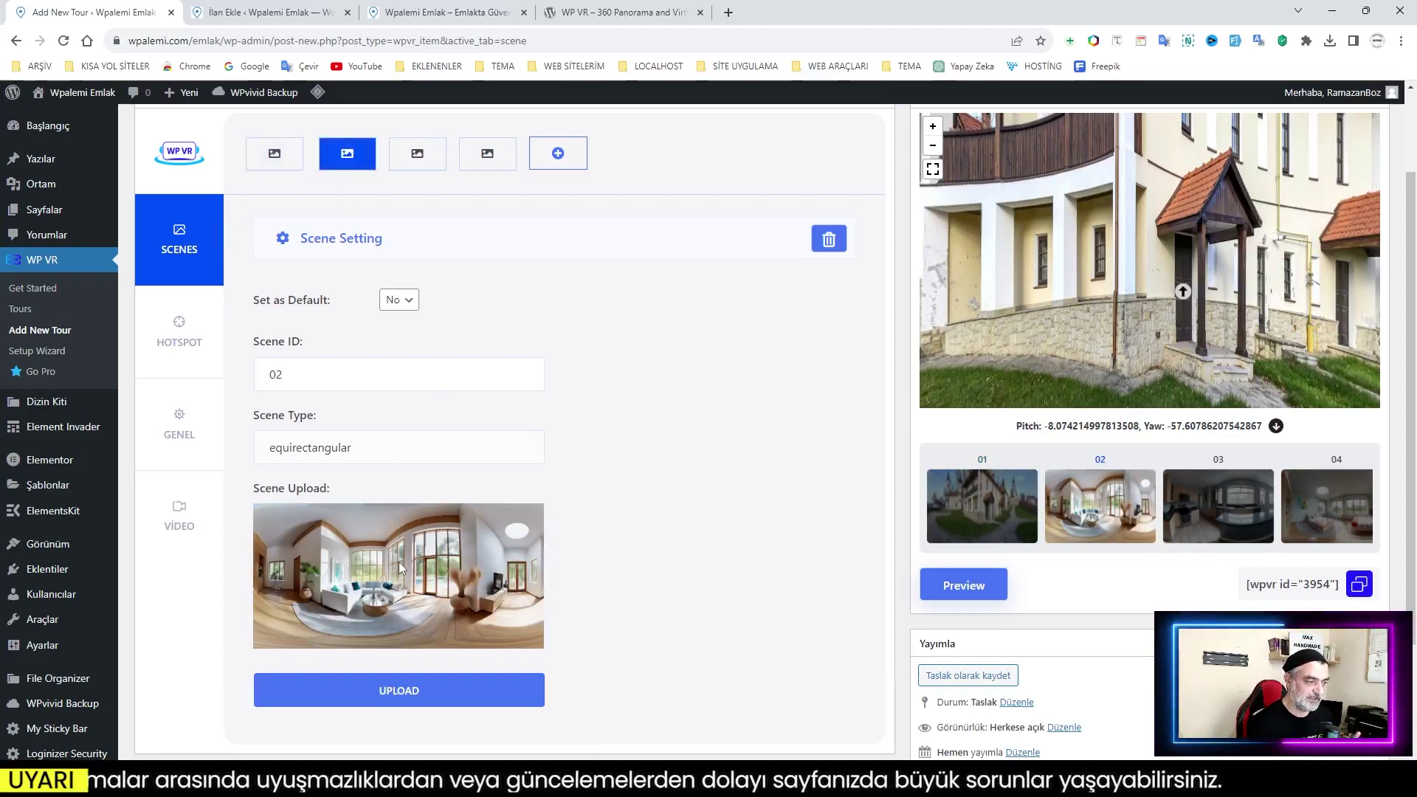
pyautogui.click(181, 337)
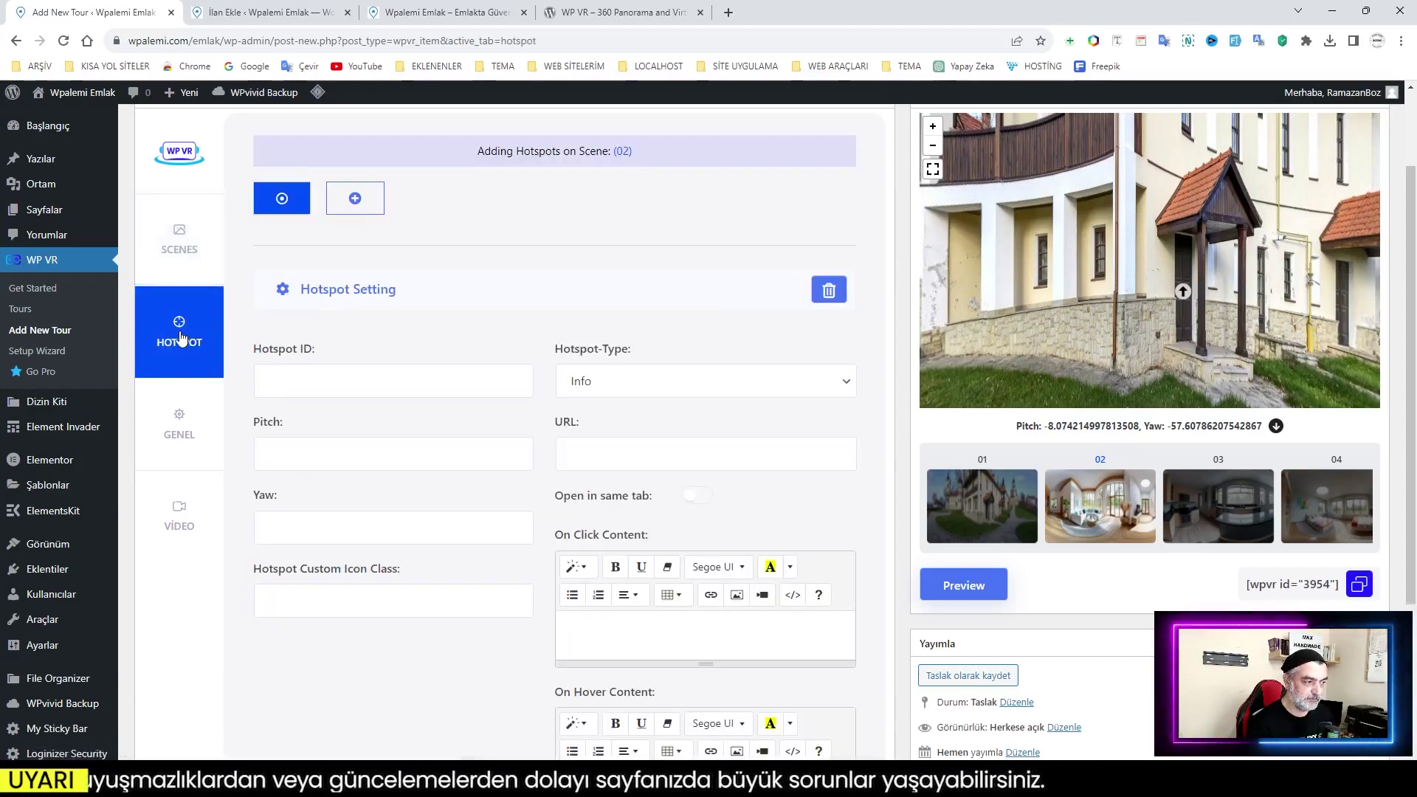
pyautogui.click(354, 381)
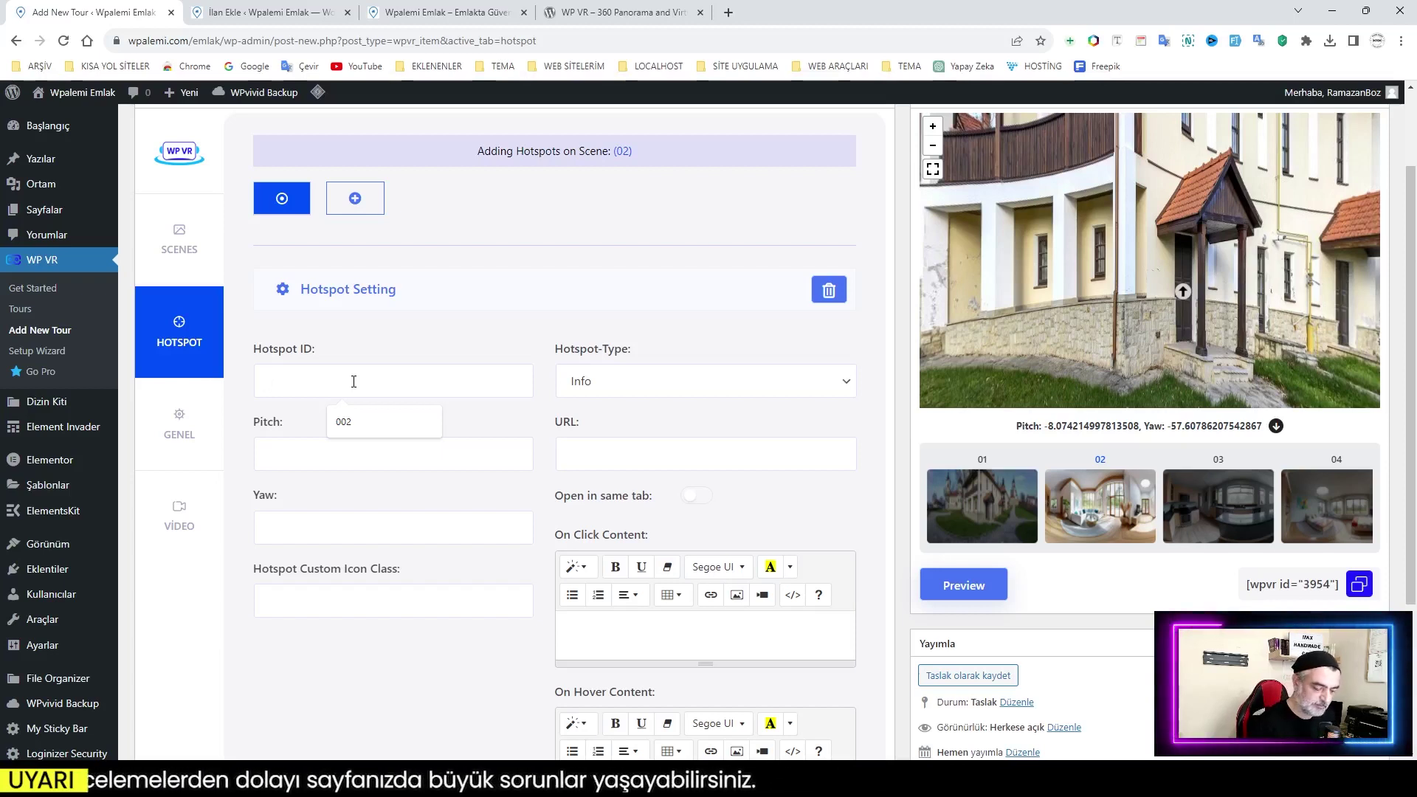
pyautogui.write('S01')
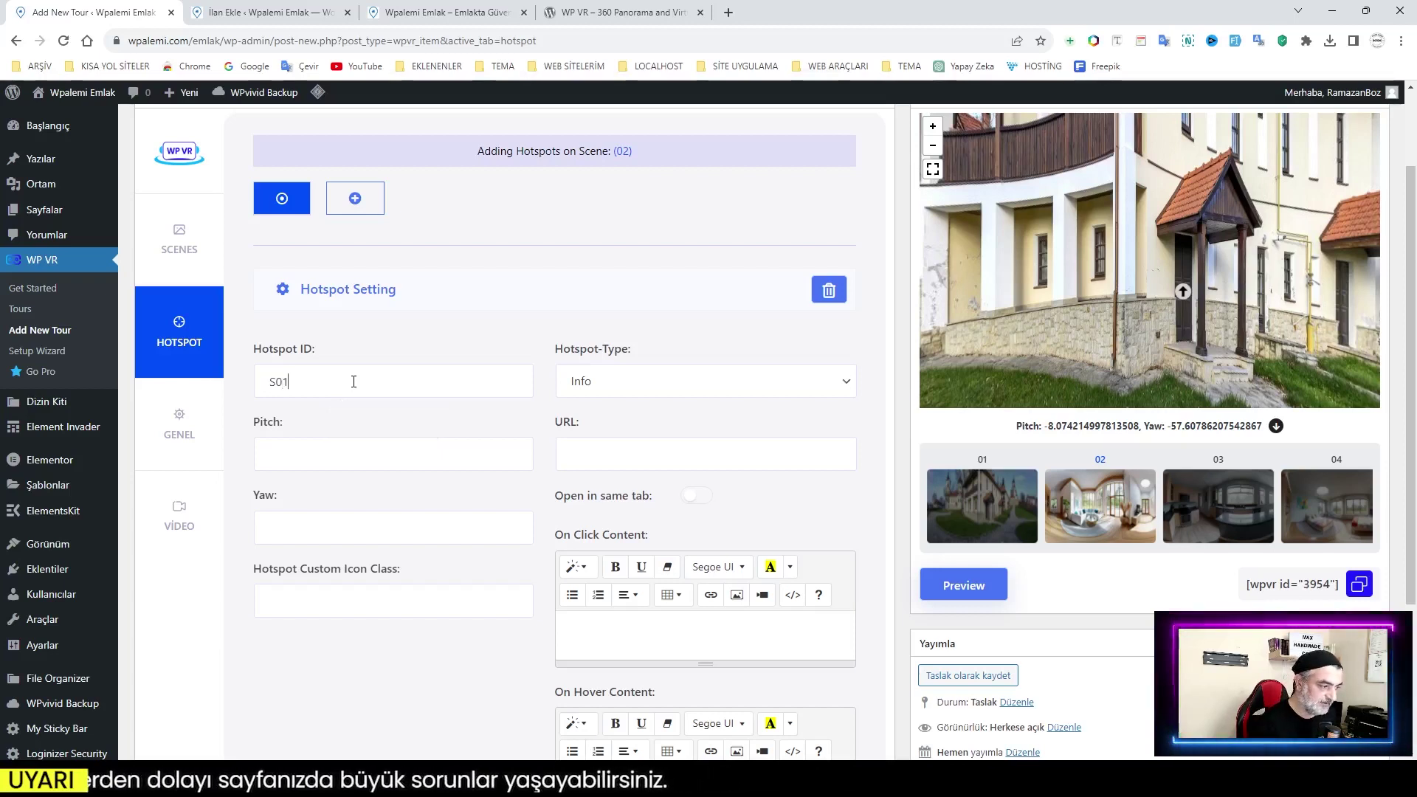
# Make hotspot S01 a Scene hotspot and apply the wooden door's pitch of about -3.16 and yaw of about -126.11 from the scene 02 preview
pyautogui.doubleClick(1103, 509)
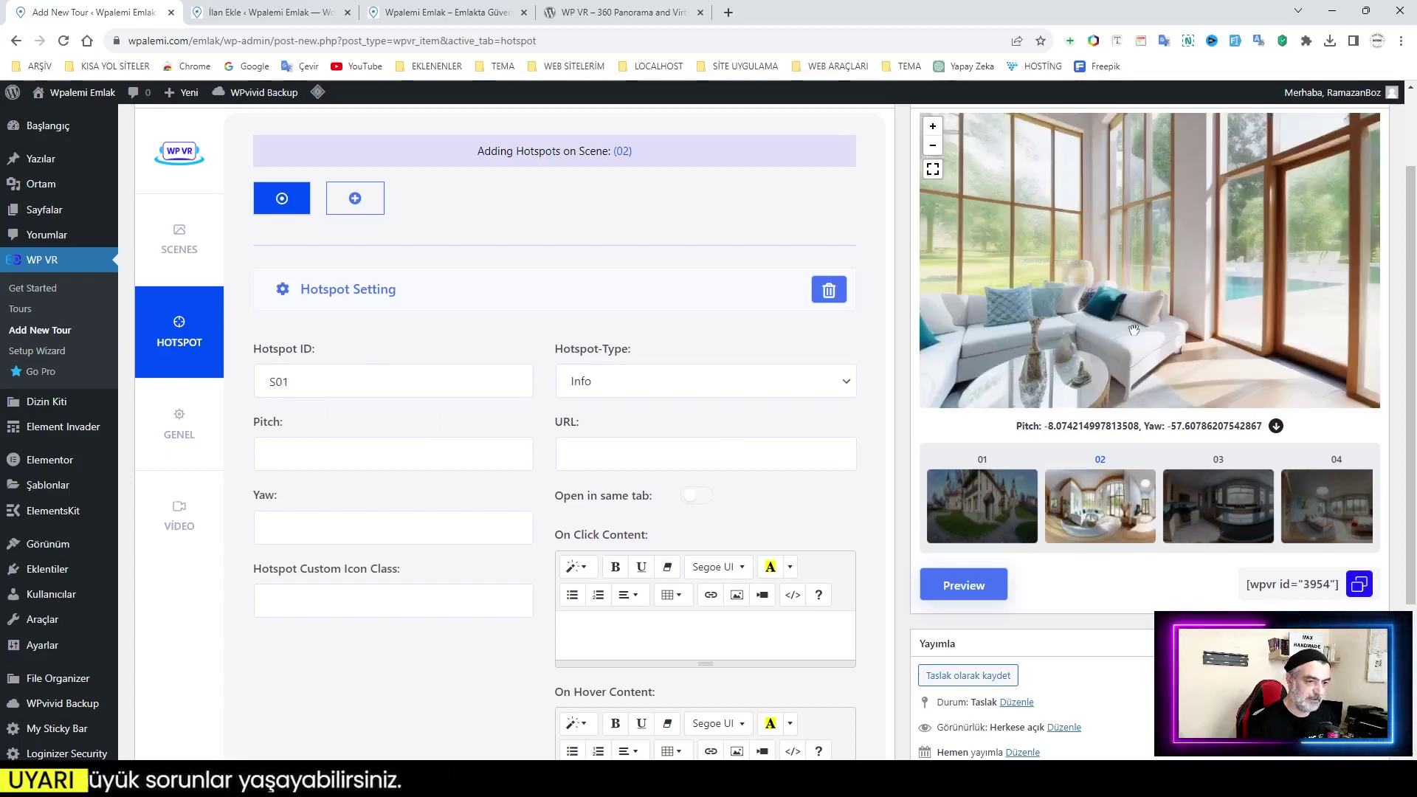
pyautogui.scroll(-4, 1135, 330)
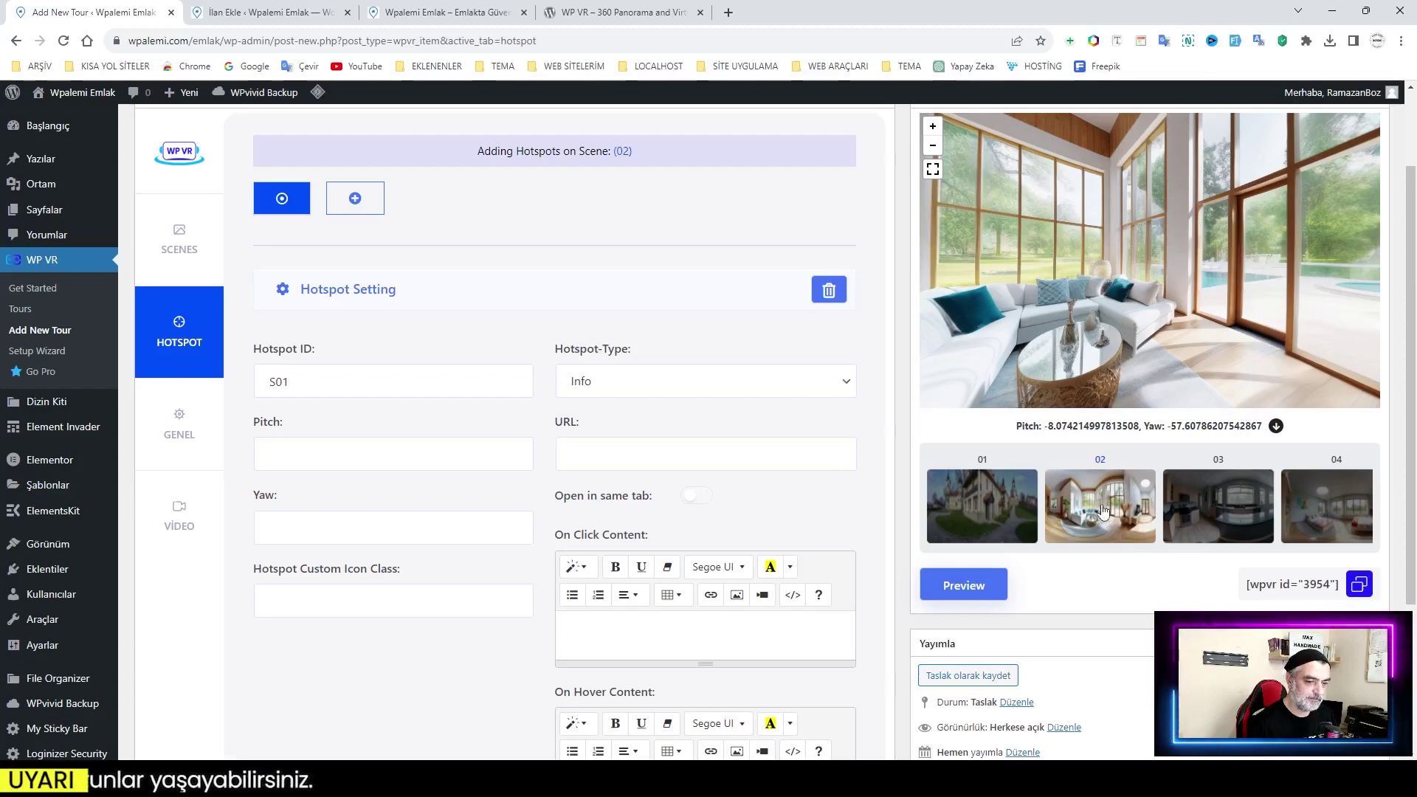
pyautogui.moveTo(1043, 357); pyautogui.dragTo(1206, 364)
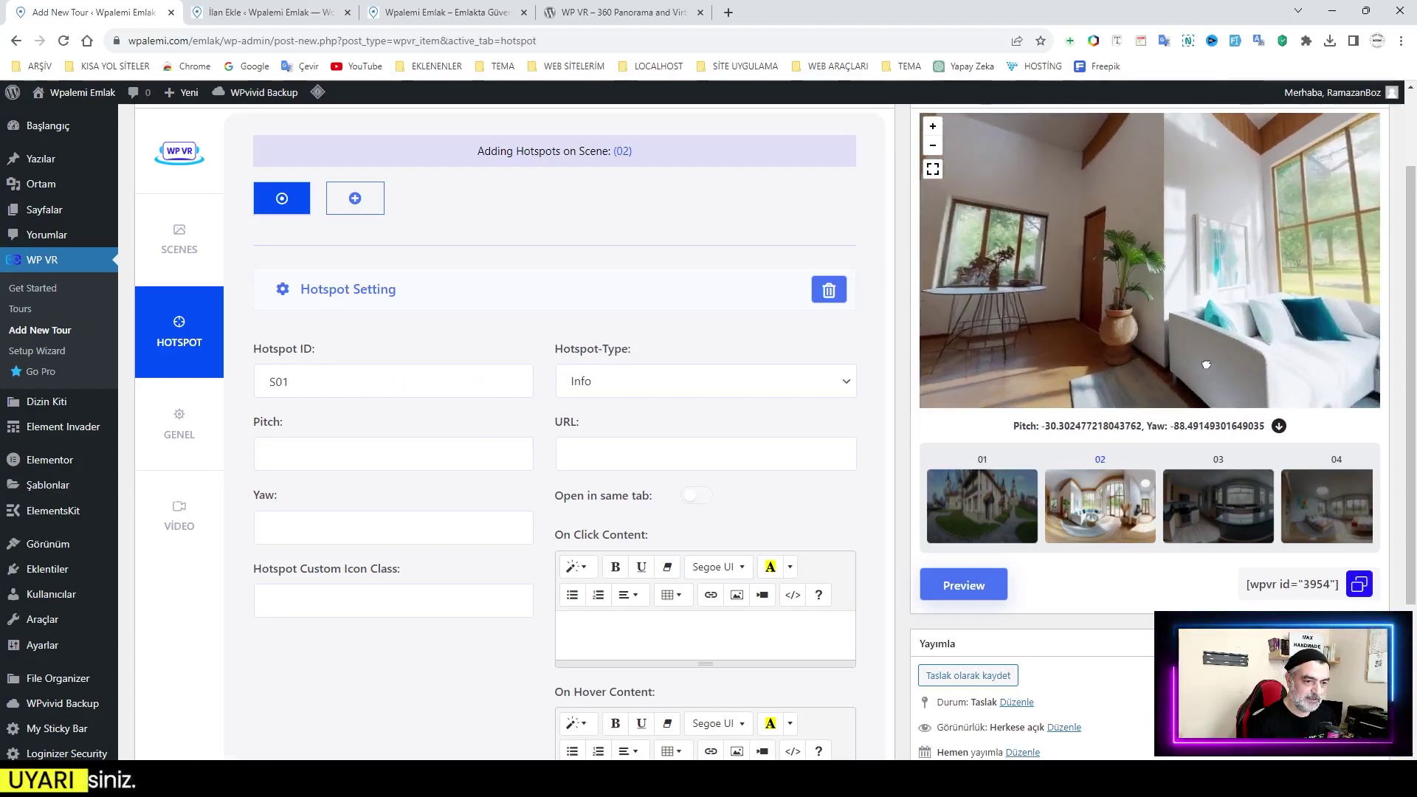
pyautogui.click(1091, 283)
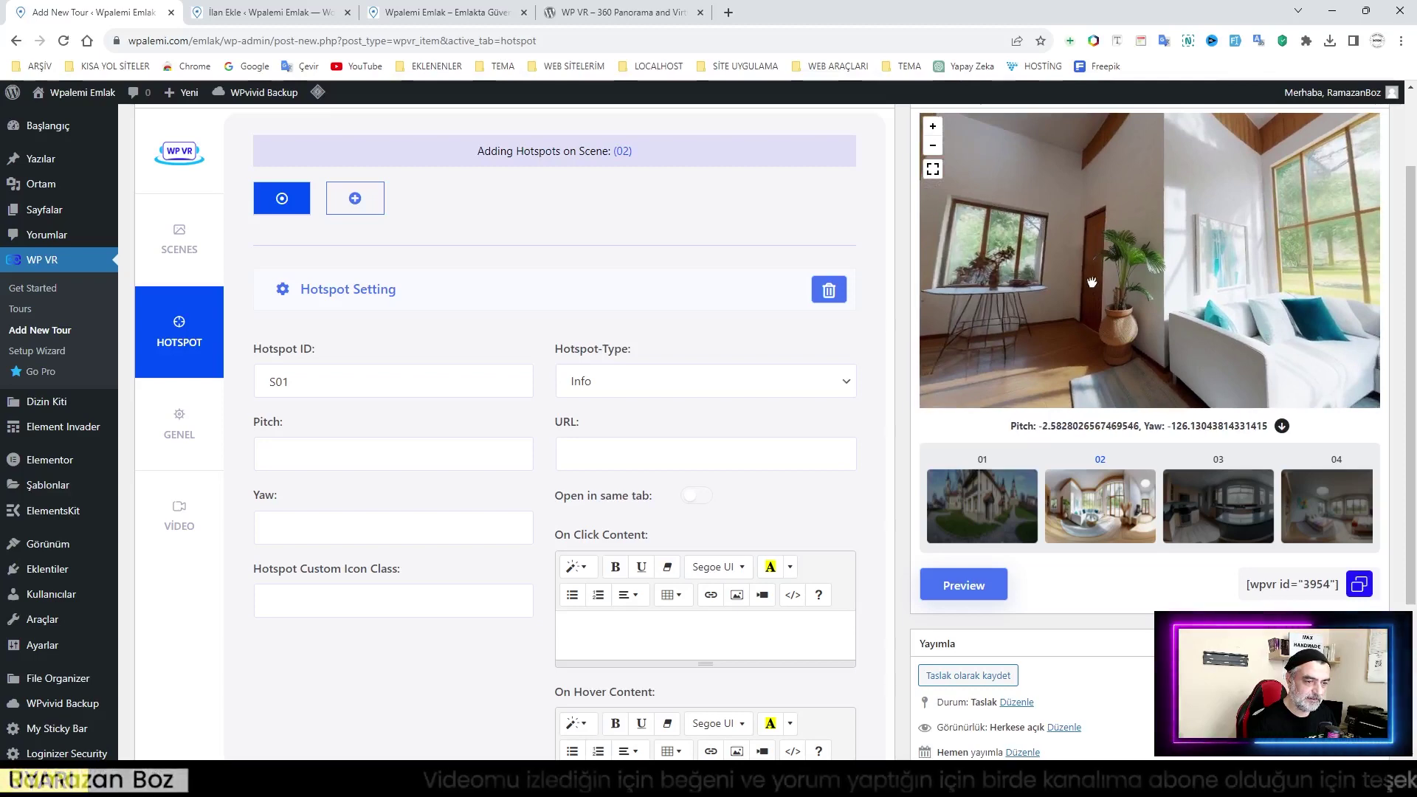
pyautogui.click(1094, 282)
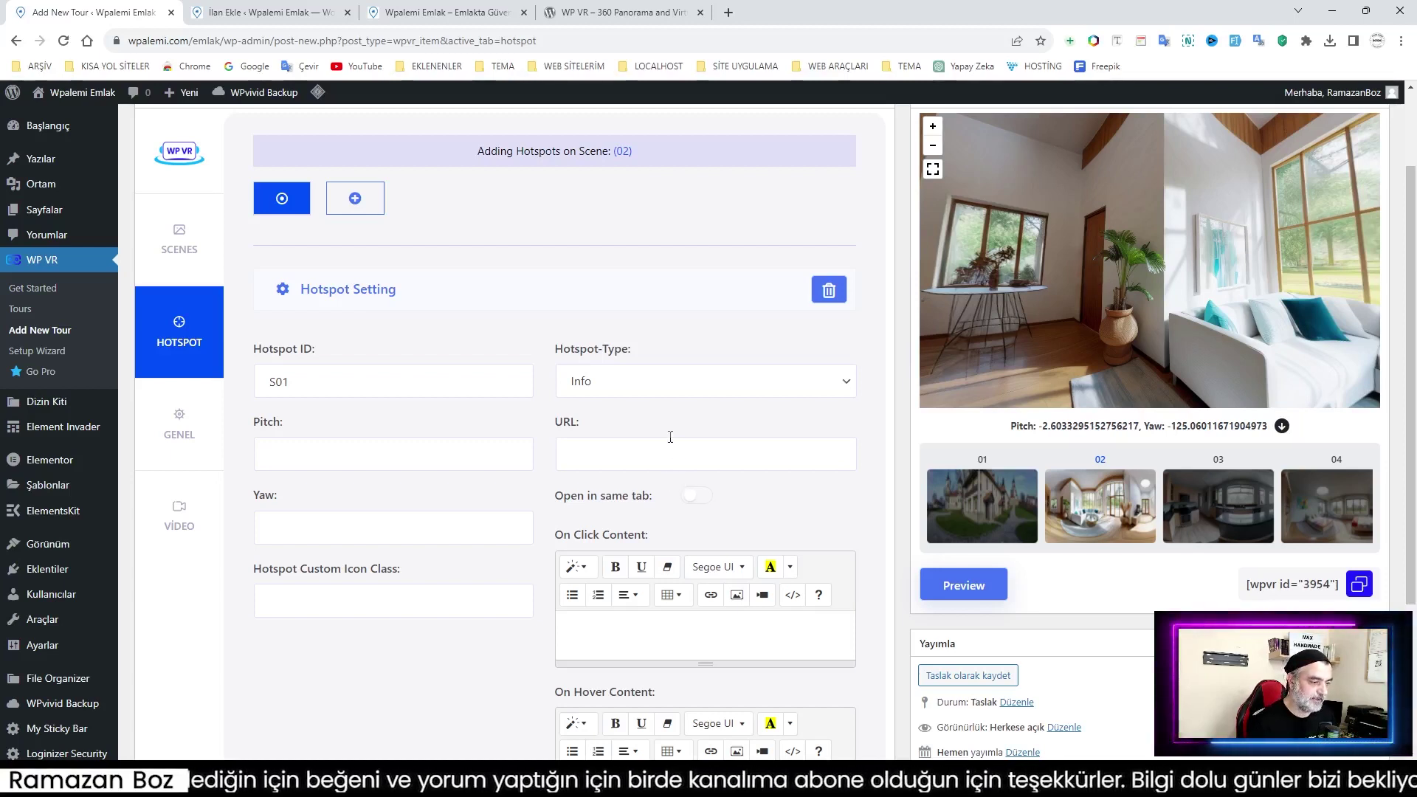
pyautogui.click(625, 387)
pyautogui.click(608, 419)
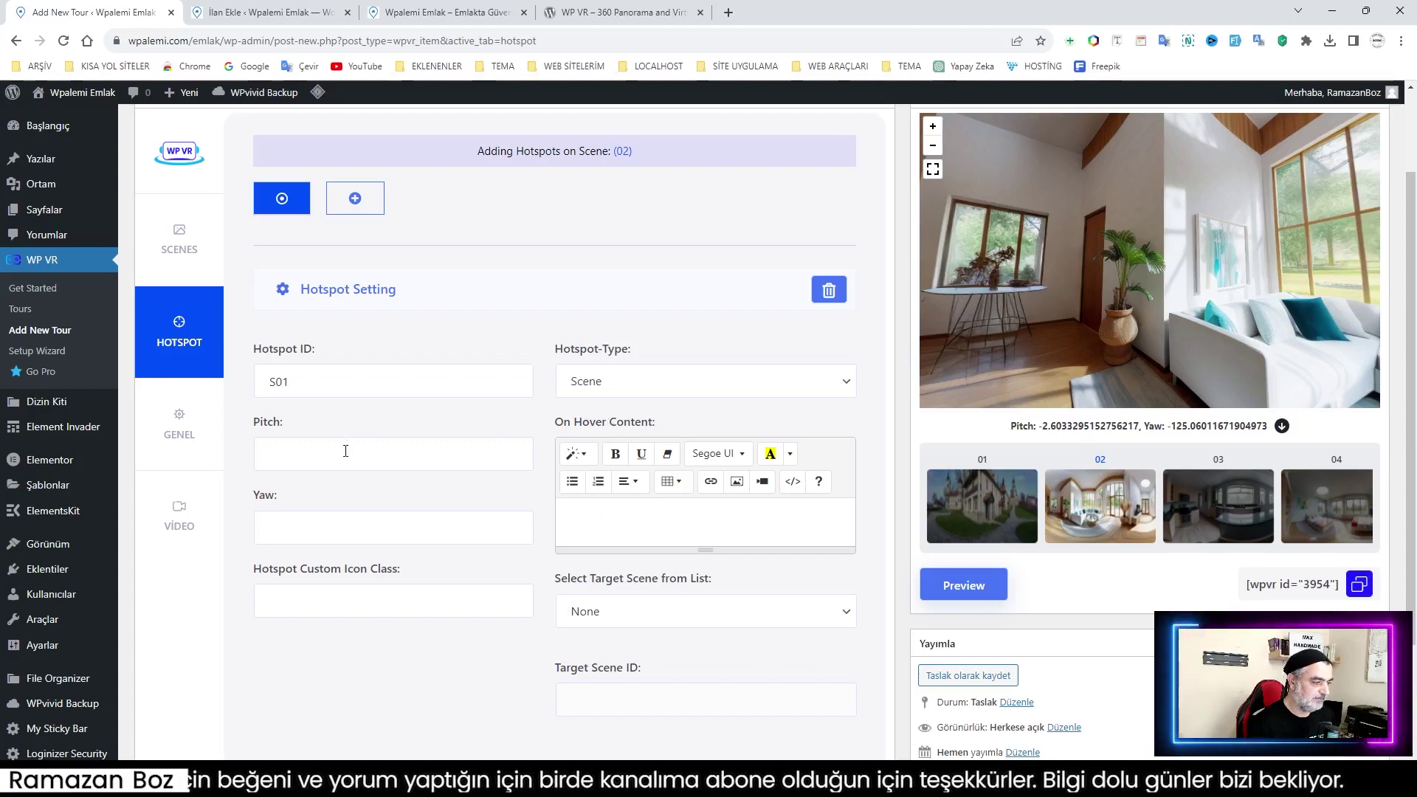
pyautogui.click(1092, 285)
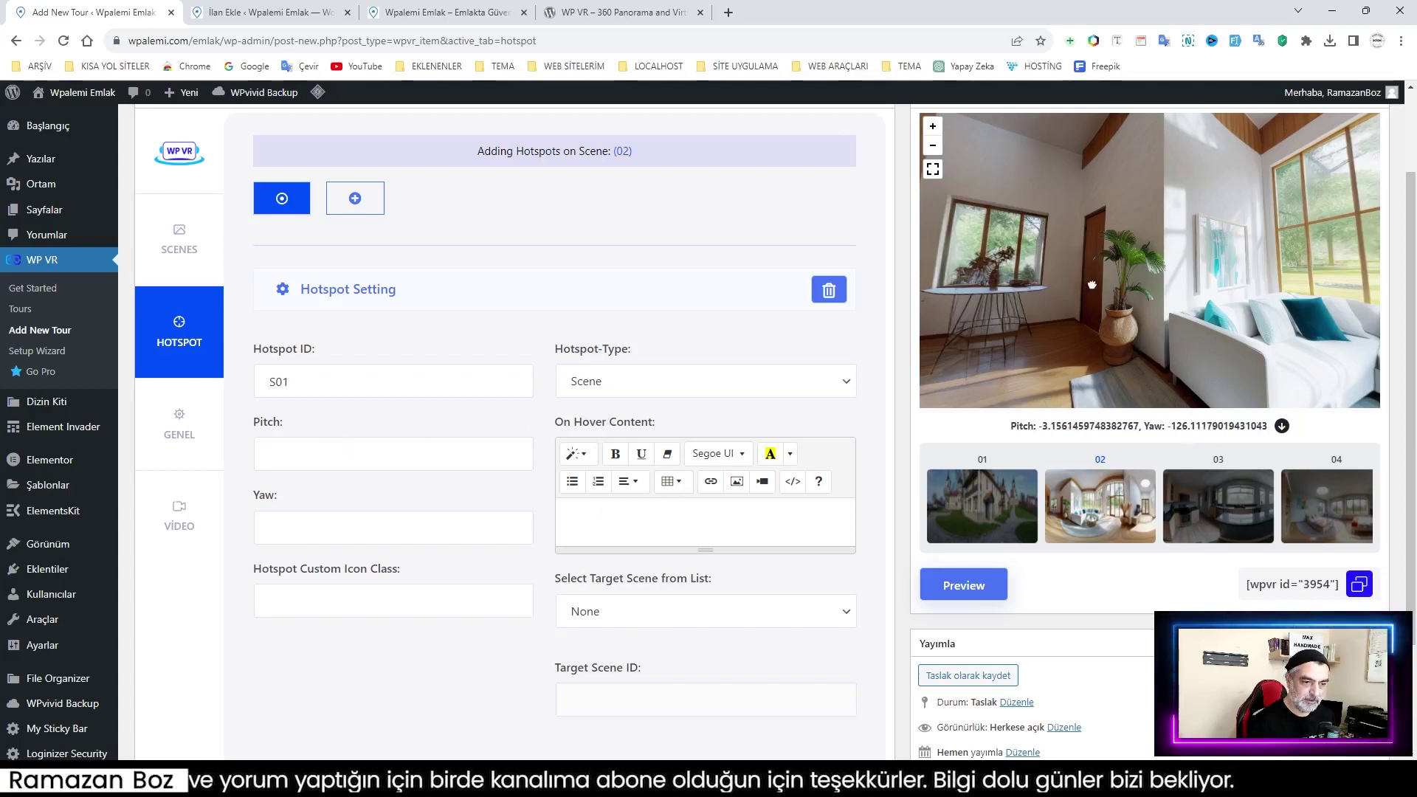
pyautogui.click(1283, 427)
# Enter ÇIKIŞ as the on-hover content of hotspot S01 and set its target scene to 01
pyautogui.click(623, 520)
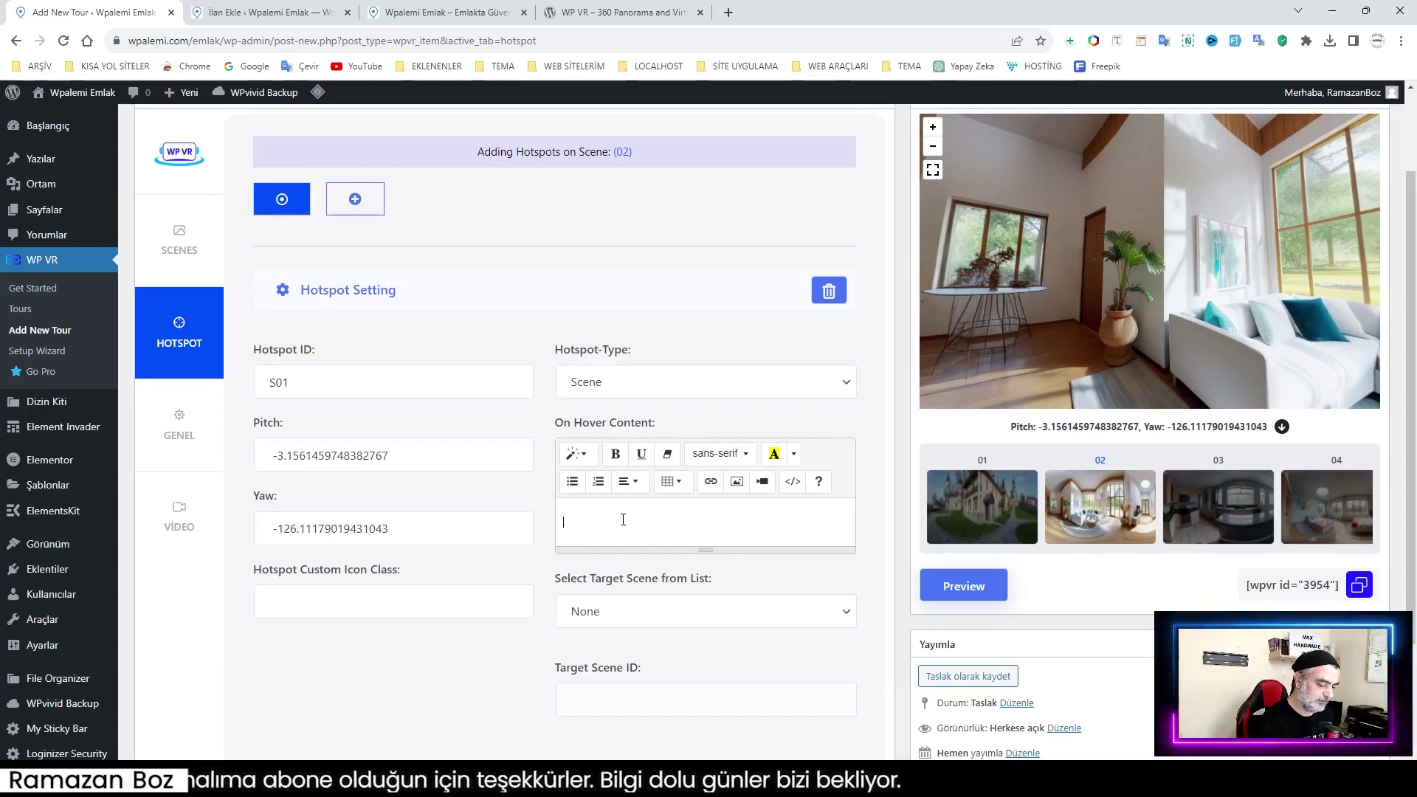
pyautogui.write('ÇIKIŞ')
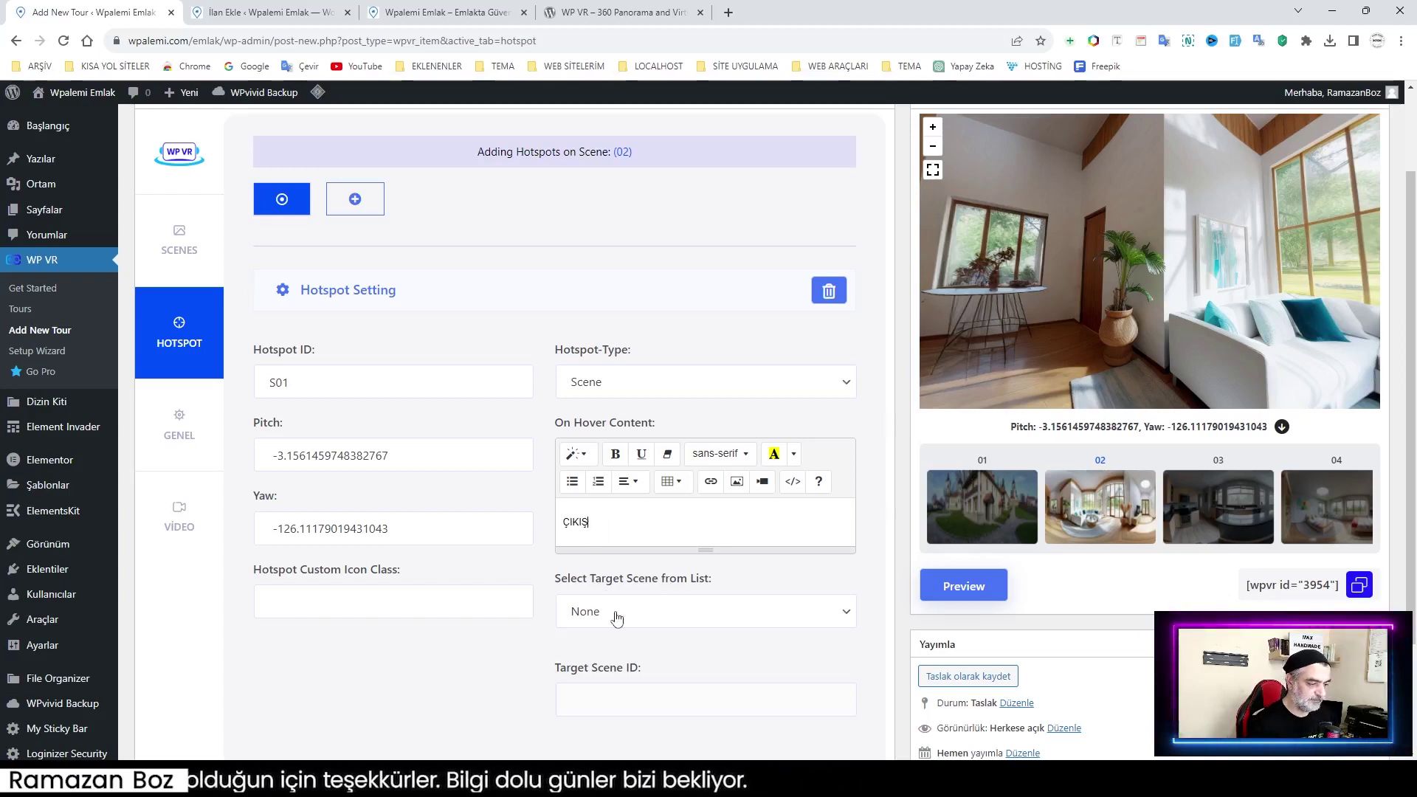
pyautogui.click(617, 618)
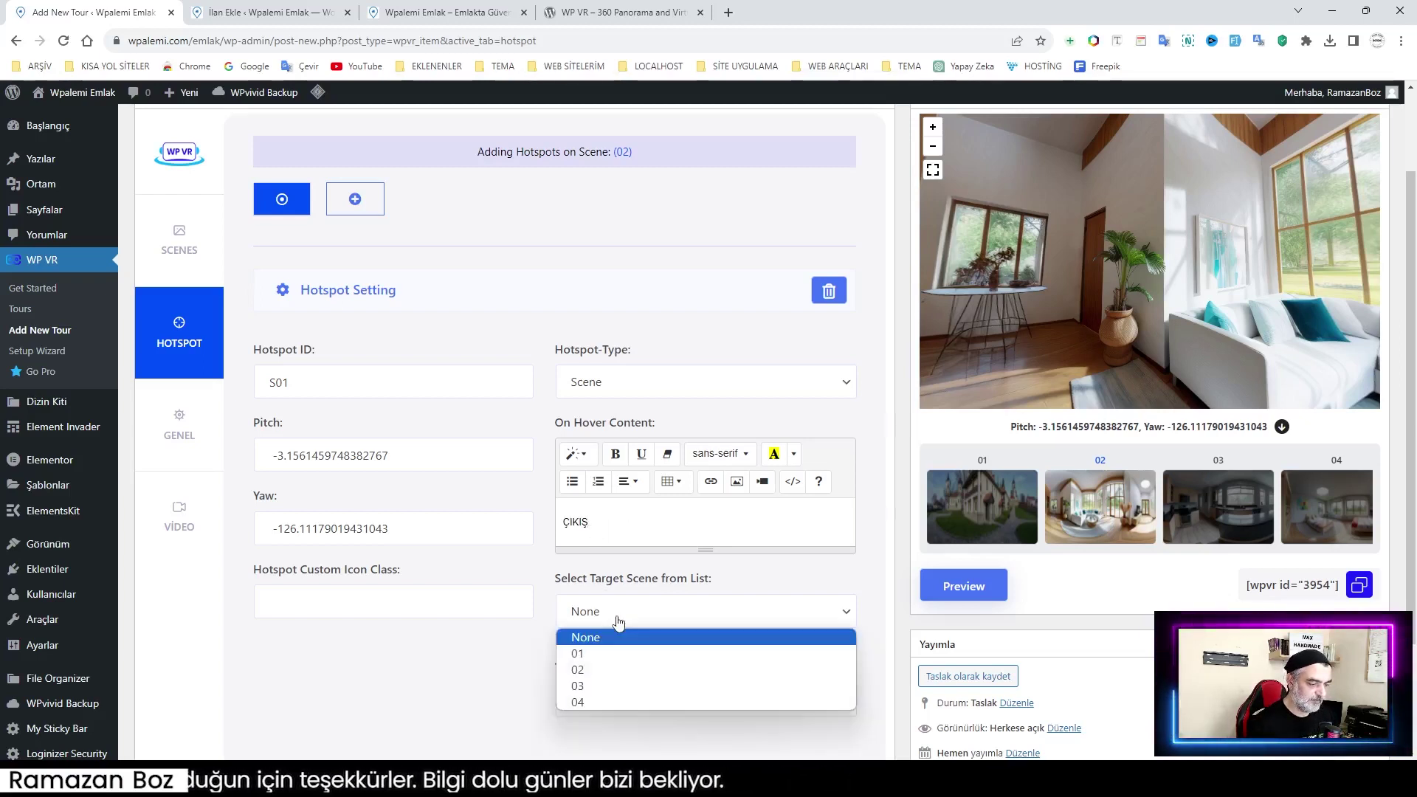
pyautogui.click(609, 656)
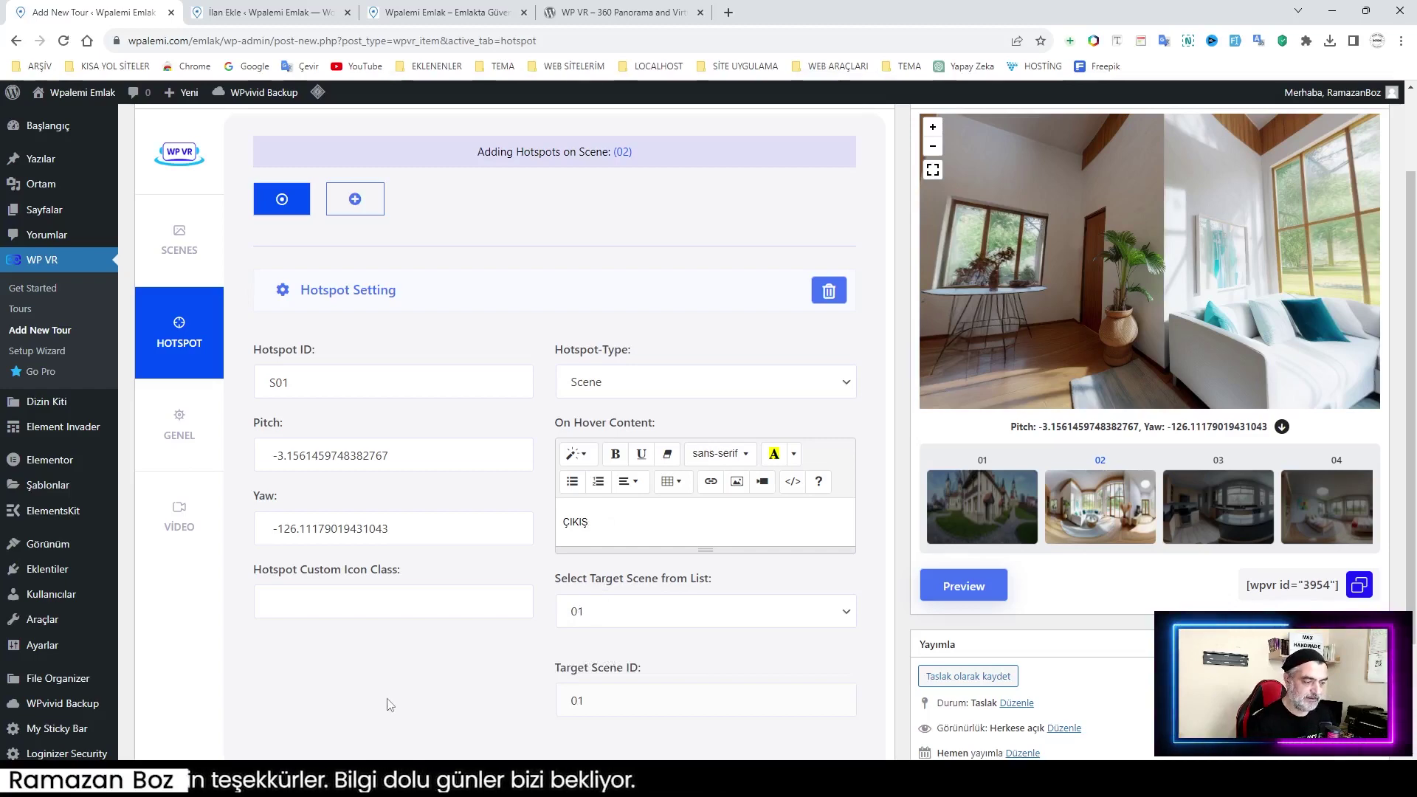
# Refresh the tour preview and test going into the house and back out through the GİRİŞ KAPISI and ÇIKIŞ hotspots
pyautogui.click(963, 591)
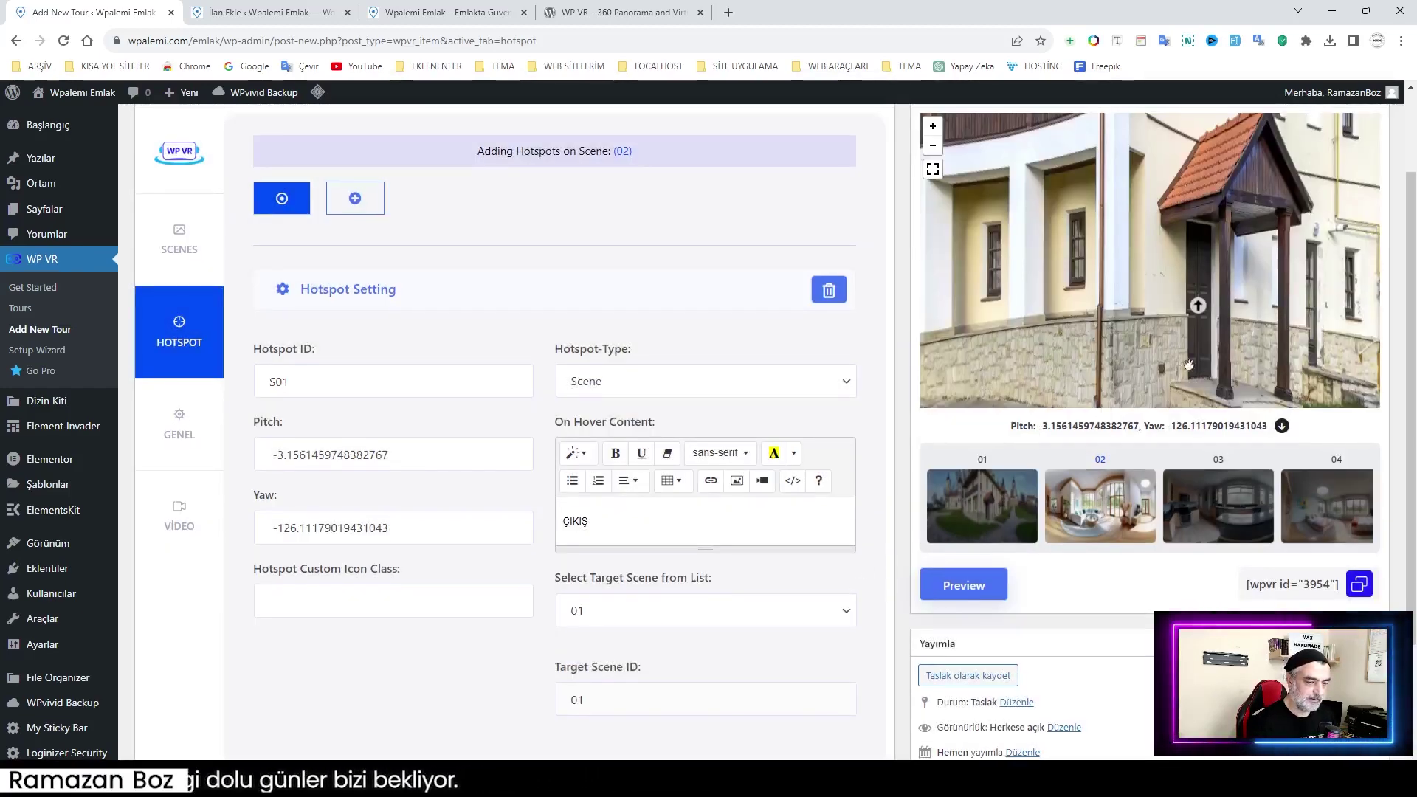
pyautogui.click(1204, 314)
pyautogui.moveTo(1200, 309)
pyautogui.mouseDown()
pyautogui.moveTo(1288, 338)
pyautogui.moveTo(1360, 338)
pyautogui.mouseUp()
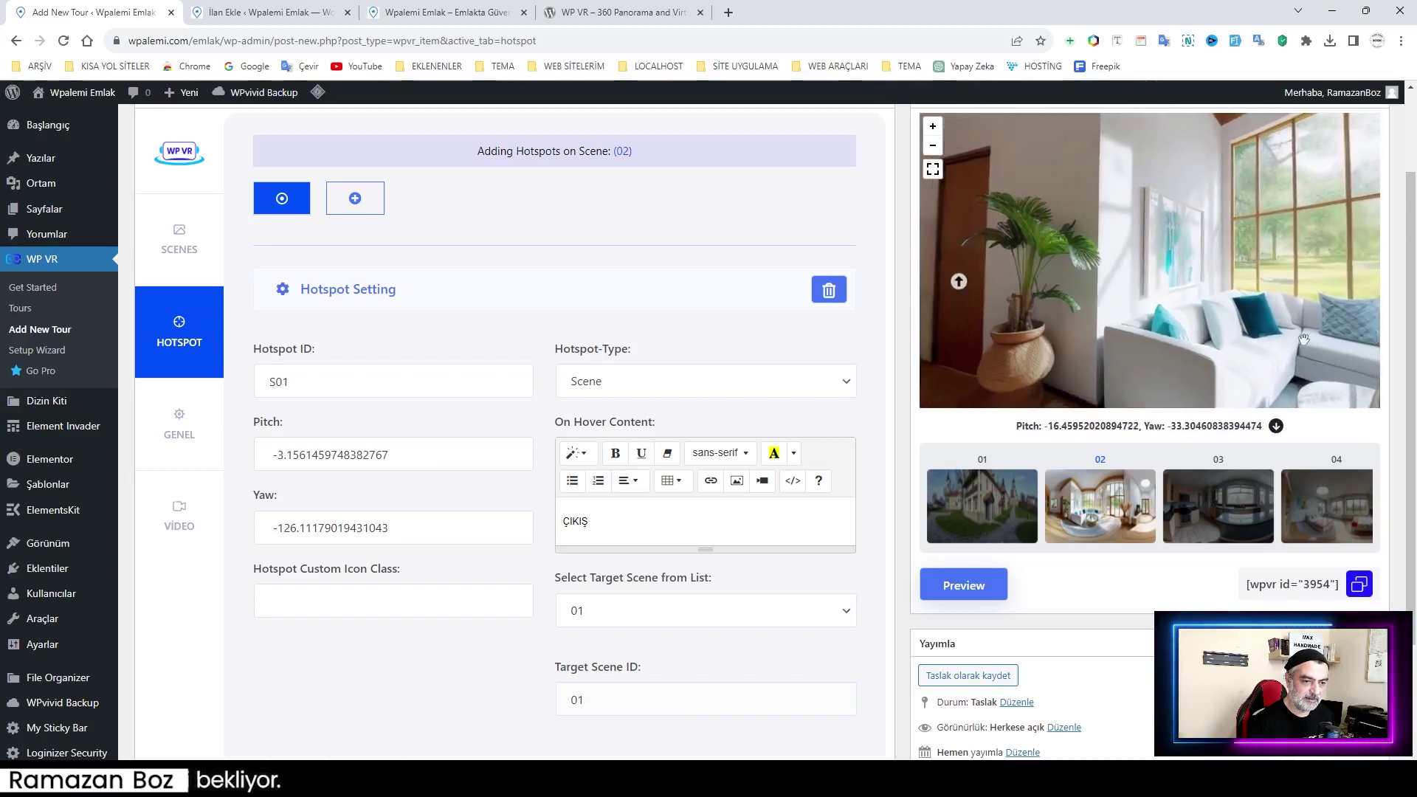
pyautogui.moveTo(1162, 335); pyautogui.dragTo(1207, 336)
pyautogui.moveTo(1043, 284)
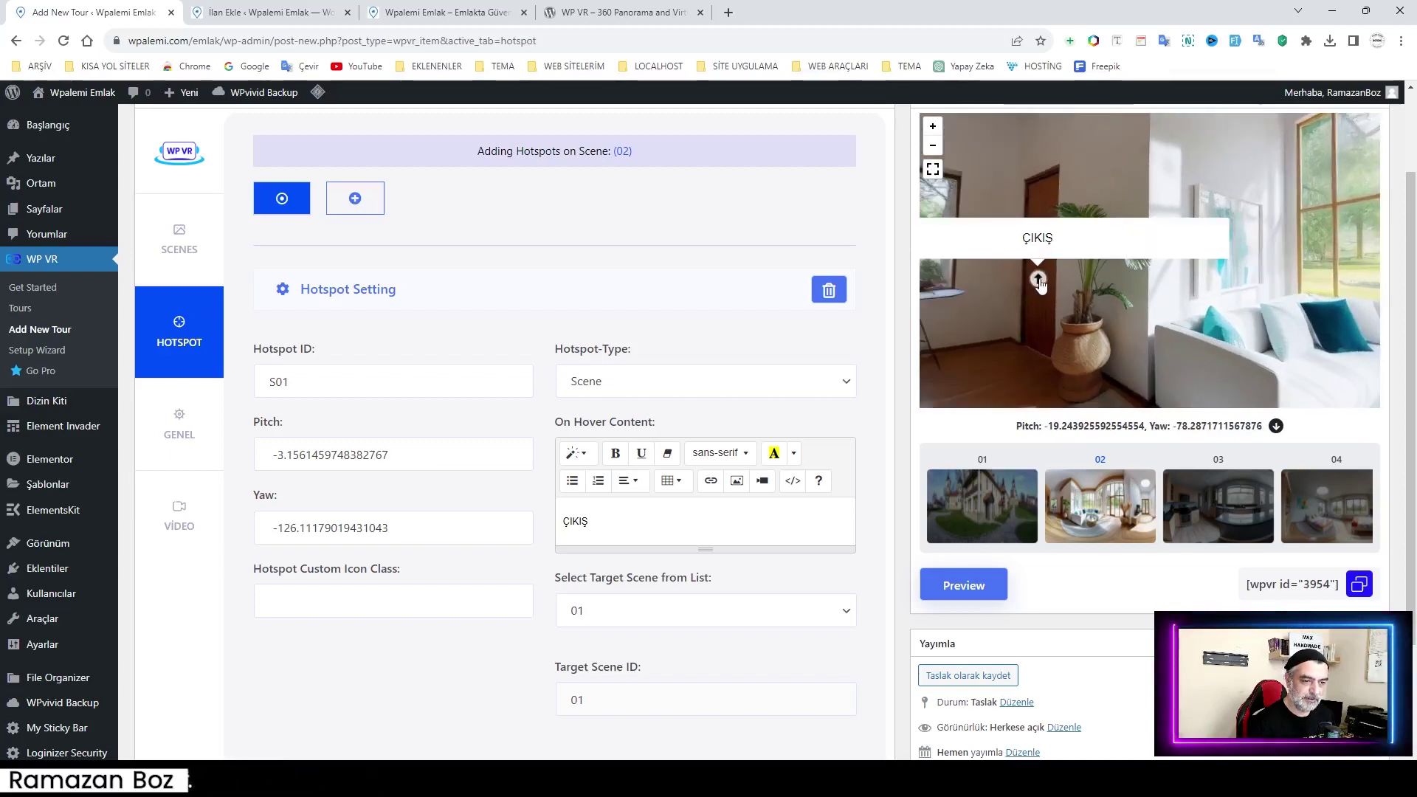
pyautogui.click(1040, 280)
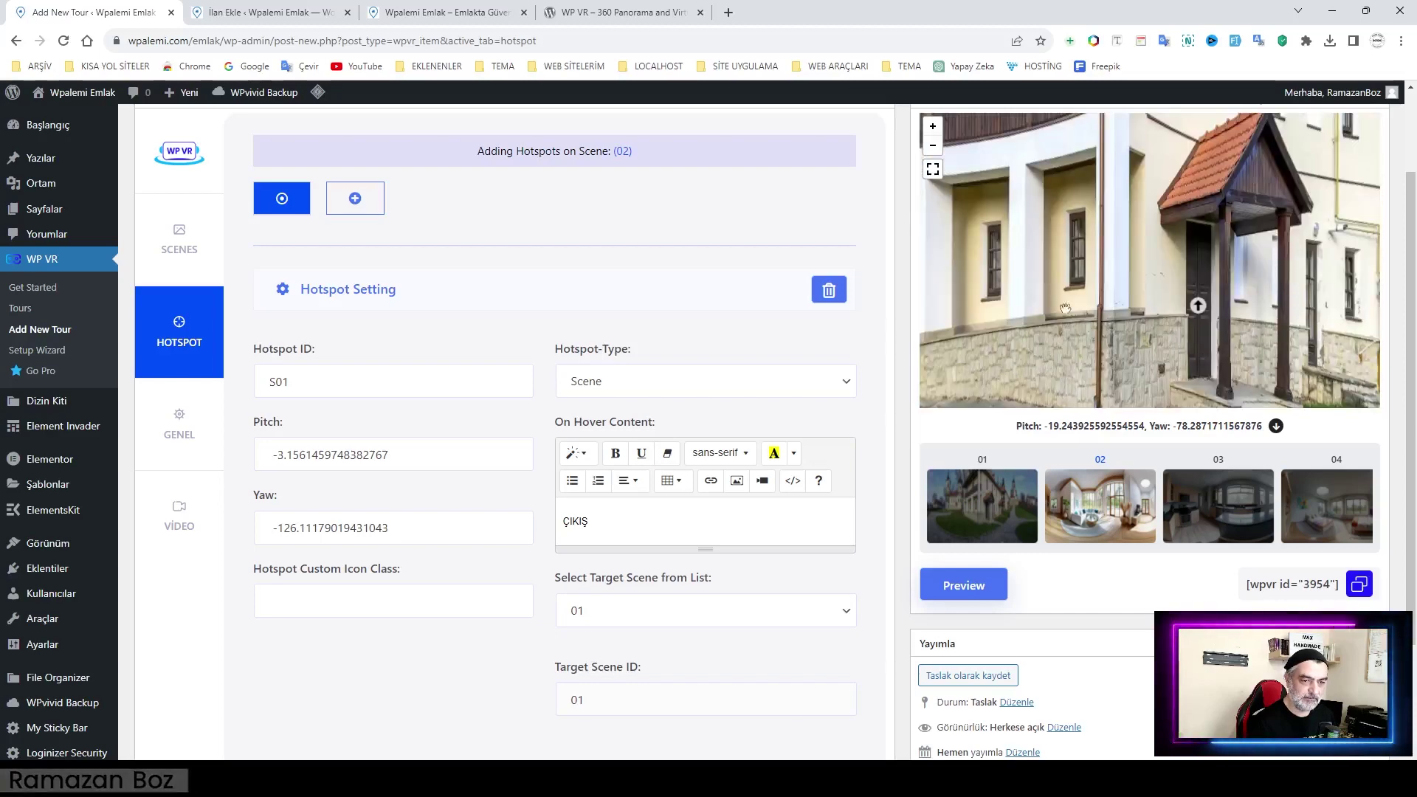
pyautogui.moveTo(1169, 303); pyautogui.dragTo(1137, 305)
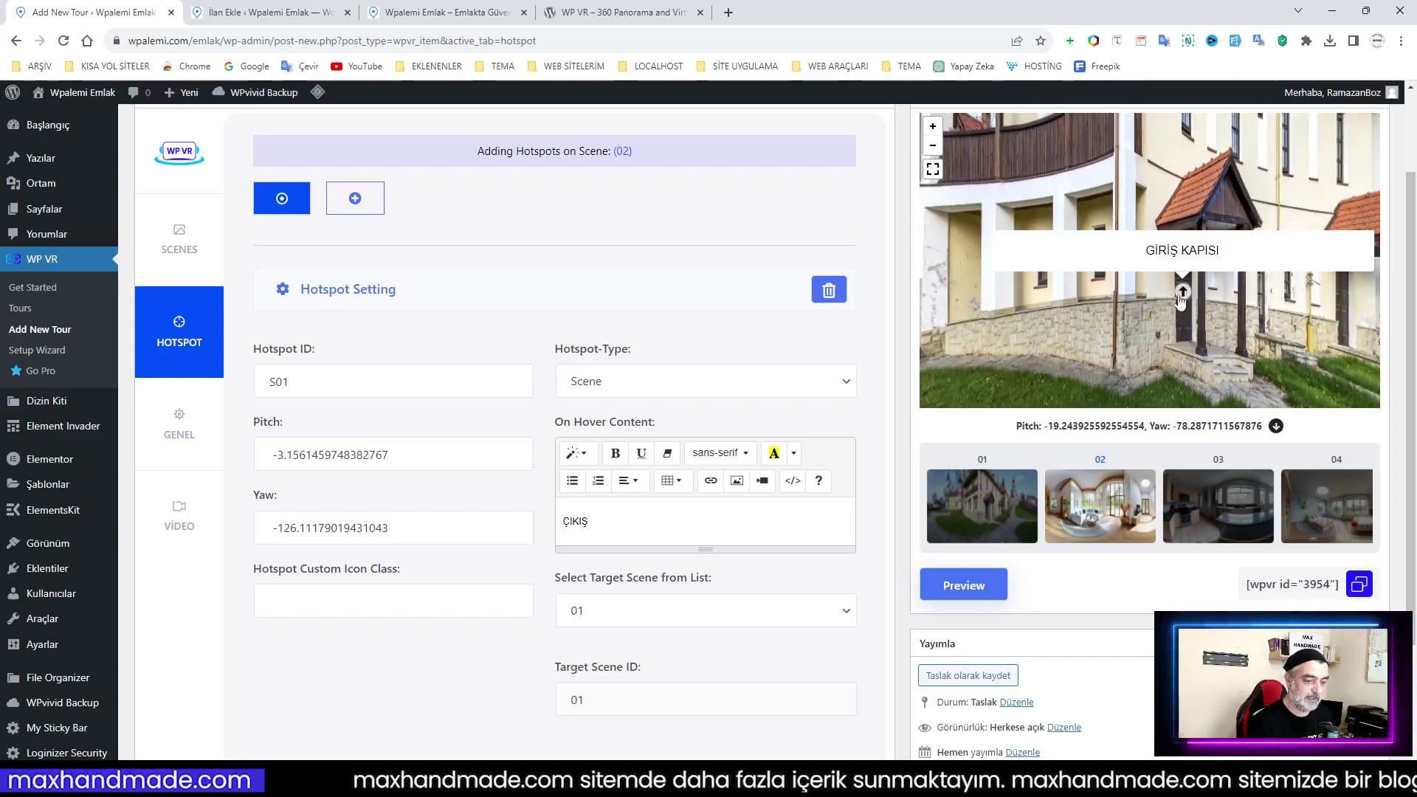
# Add a second hotspot to scene 02 with the ID S02, with the preview turned towards the glass-paned door beside the TV
pyautogui.doubleClick(1111, 473)
pyautogui.moveTo(1109, 334); pyautogui.dragTo(1317, 344)
pyautogui.moveTo(1059, 323); pyautogui.dragTo(1269, 337)
pyautogui.moveTo(1128, 334)
pyautogui.mouseDown()
pyautogui.moveTo(1155, 315)
pyautogui.moveTo(1277, 323)
pyautogui.mouseUp()
pyautogui.moveTo(1097, 316); pyautogui.dragTo(1194, 325)
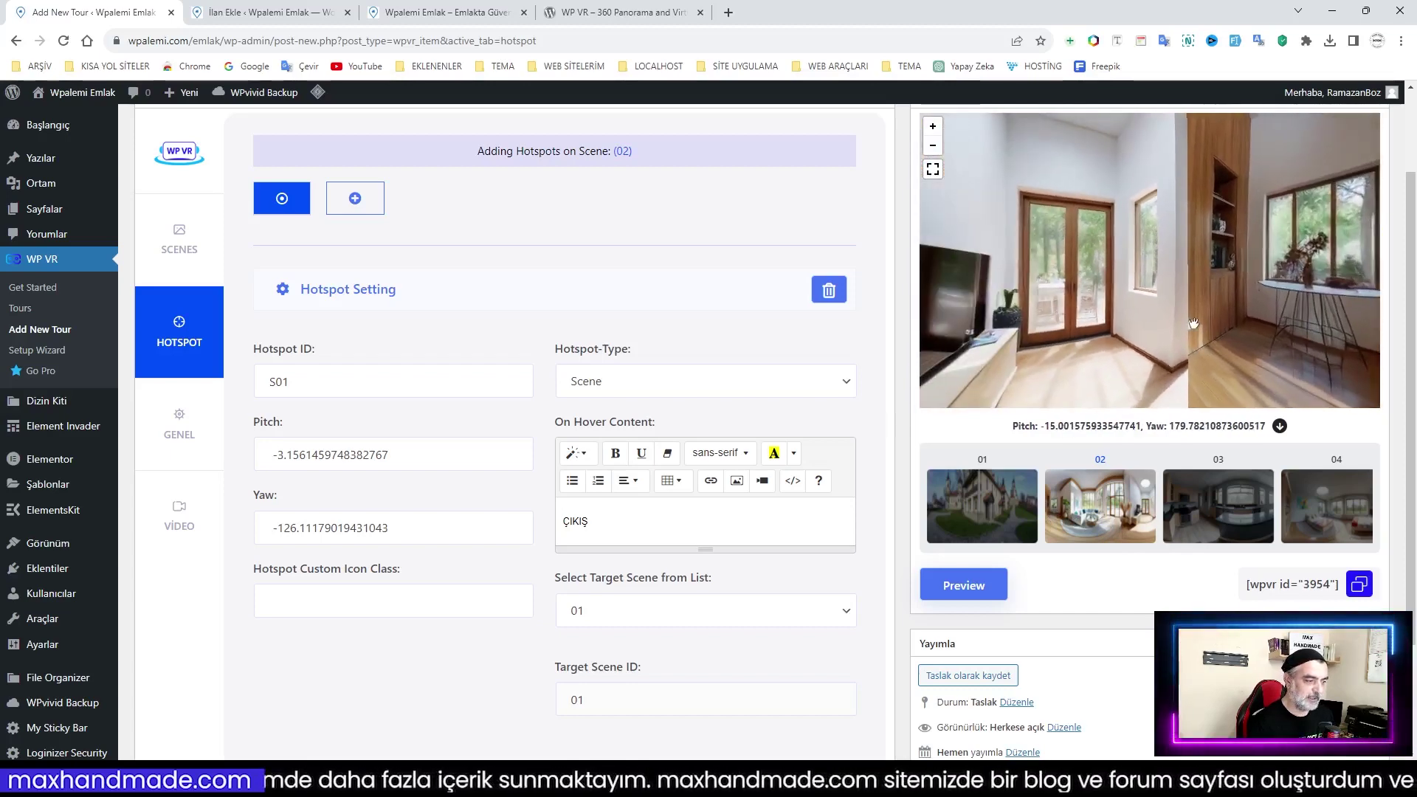
pyautogui.moveTo(1103, 310); pyautogui.dragTo(1142, 296)
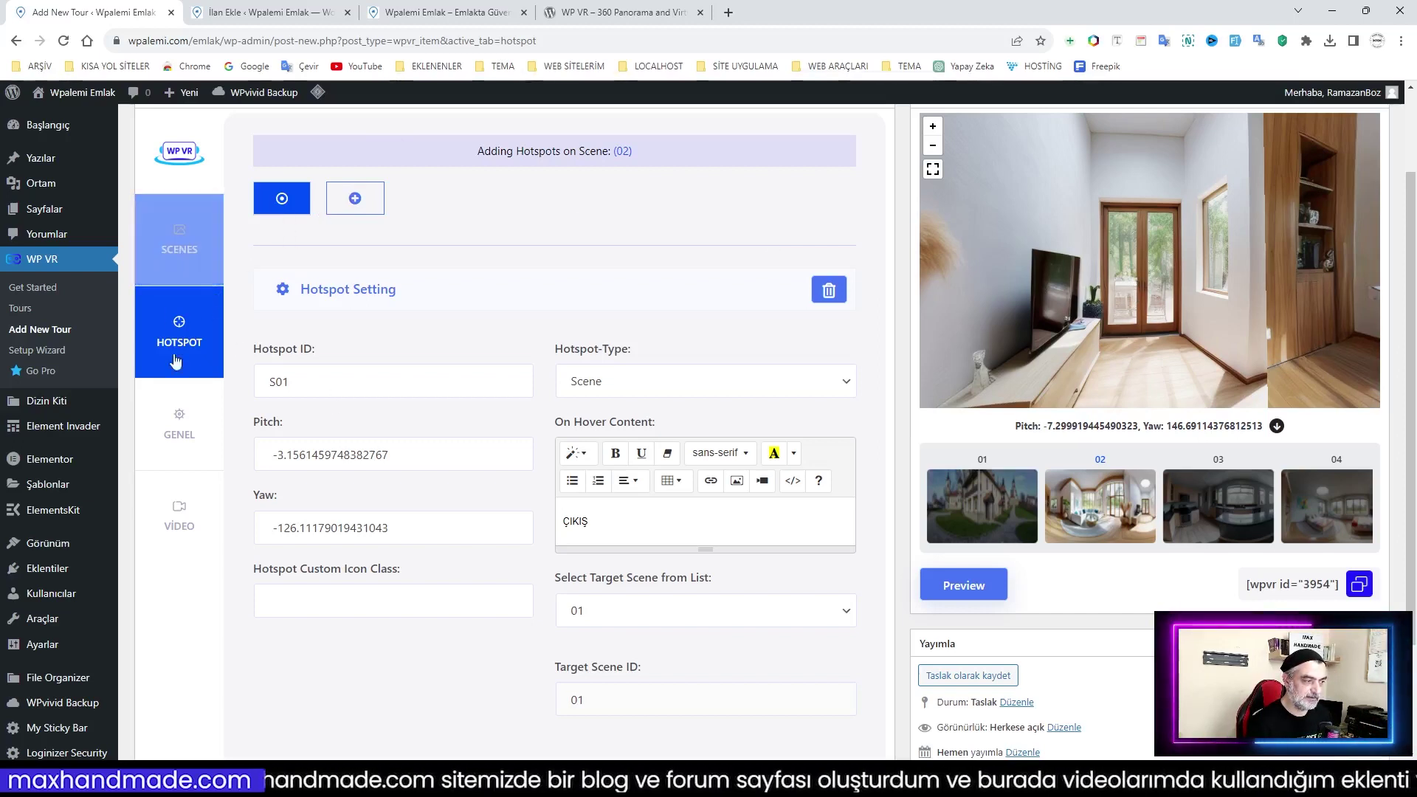
pyautogui.click(179, 263)
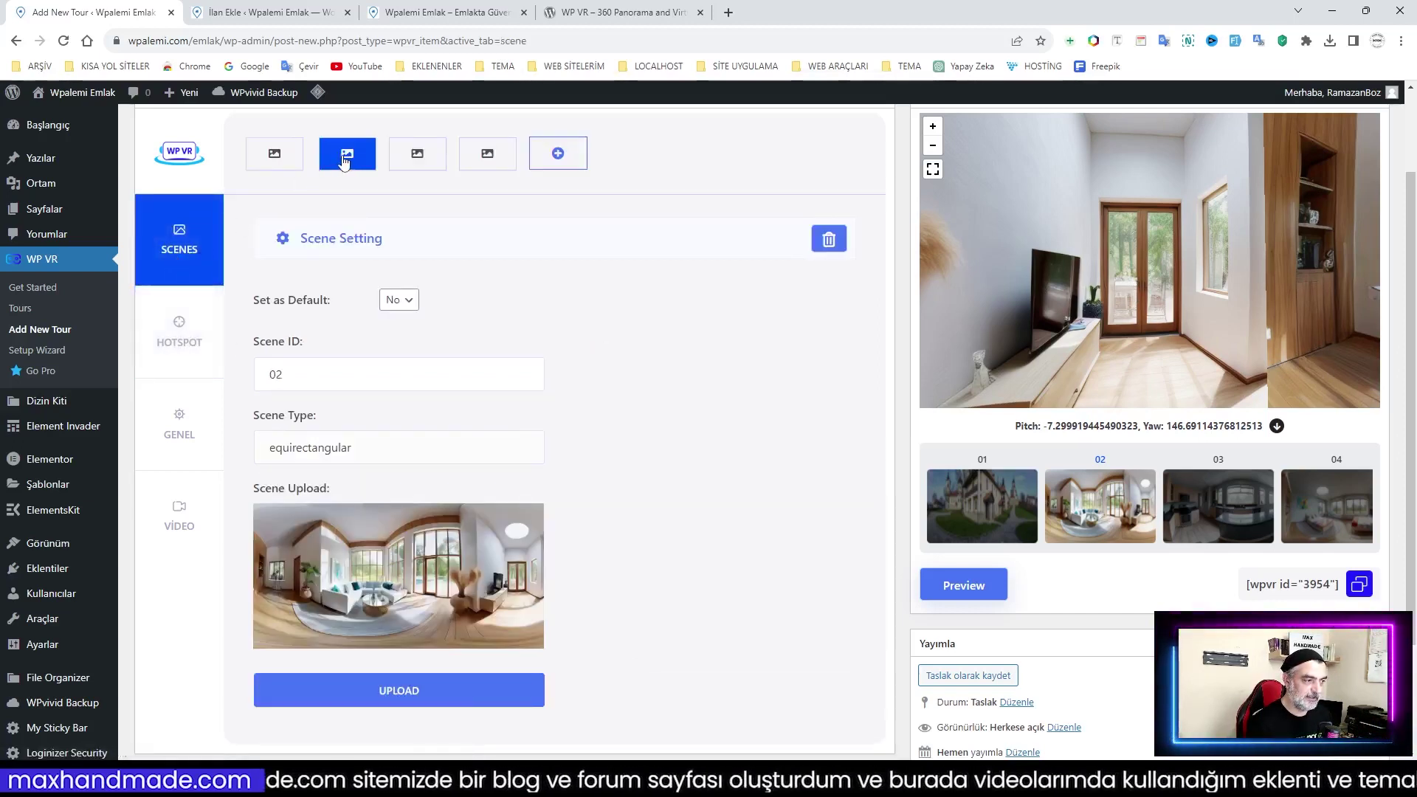
pyautogui.click(180, 328)
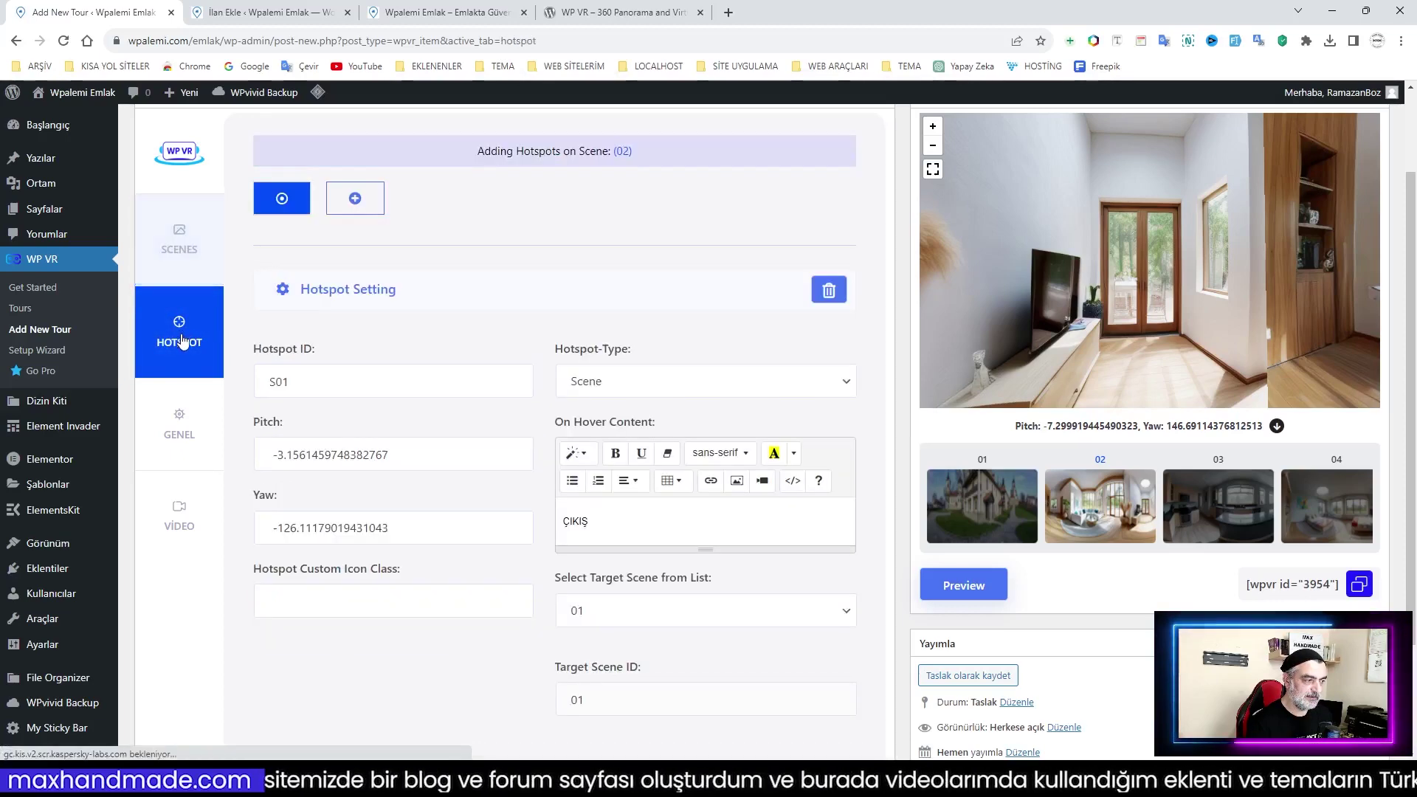
pyautogui.click(355, 199)
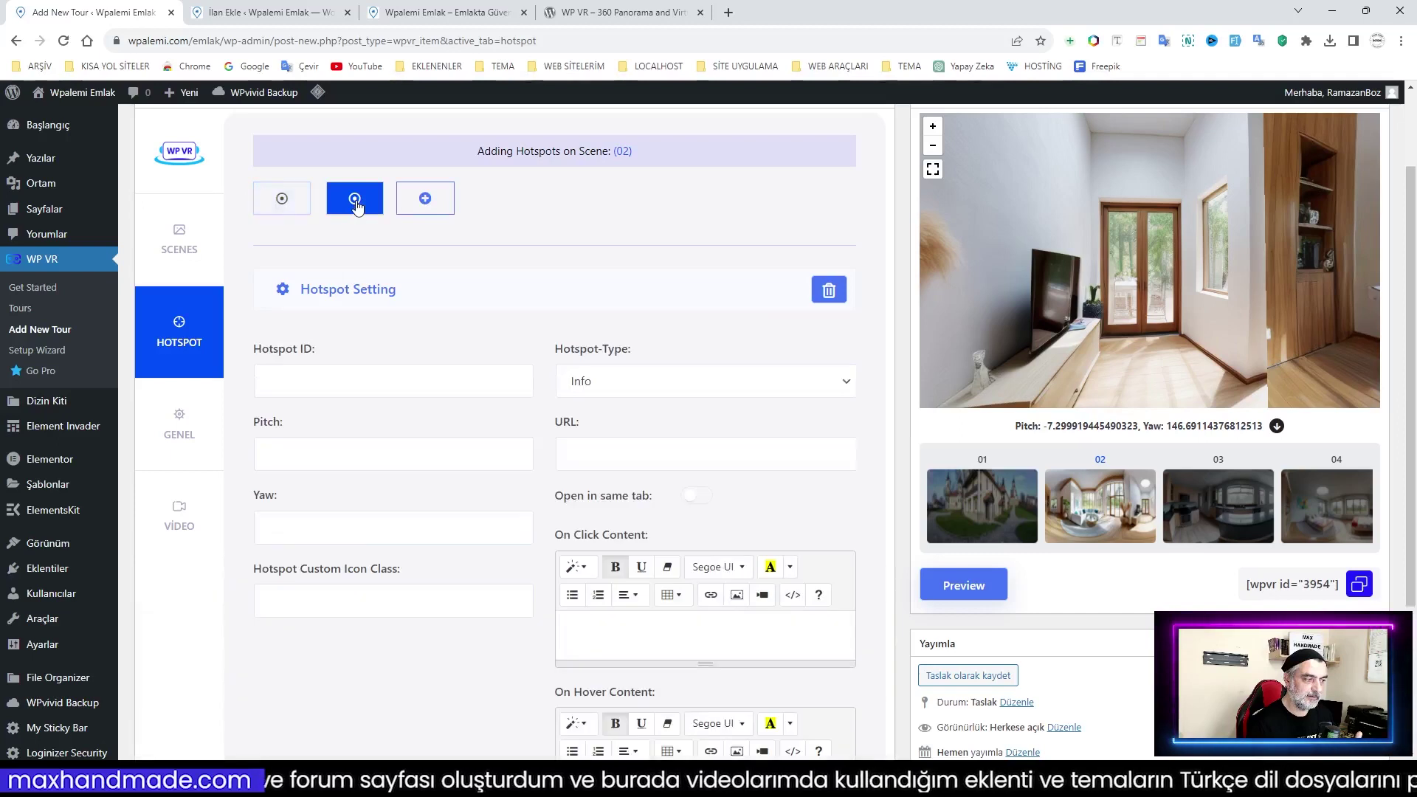
pyautogui.click(335, 382)
pyautogui.write('S02')
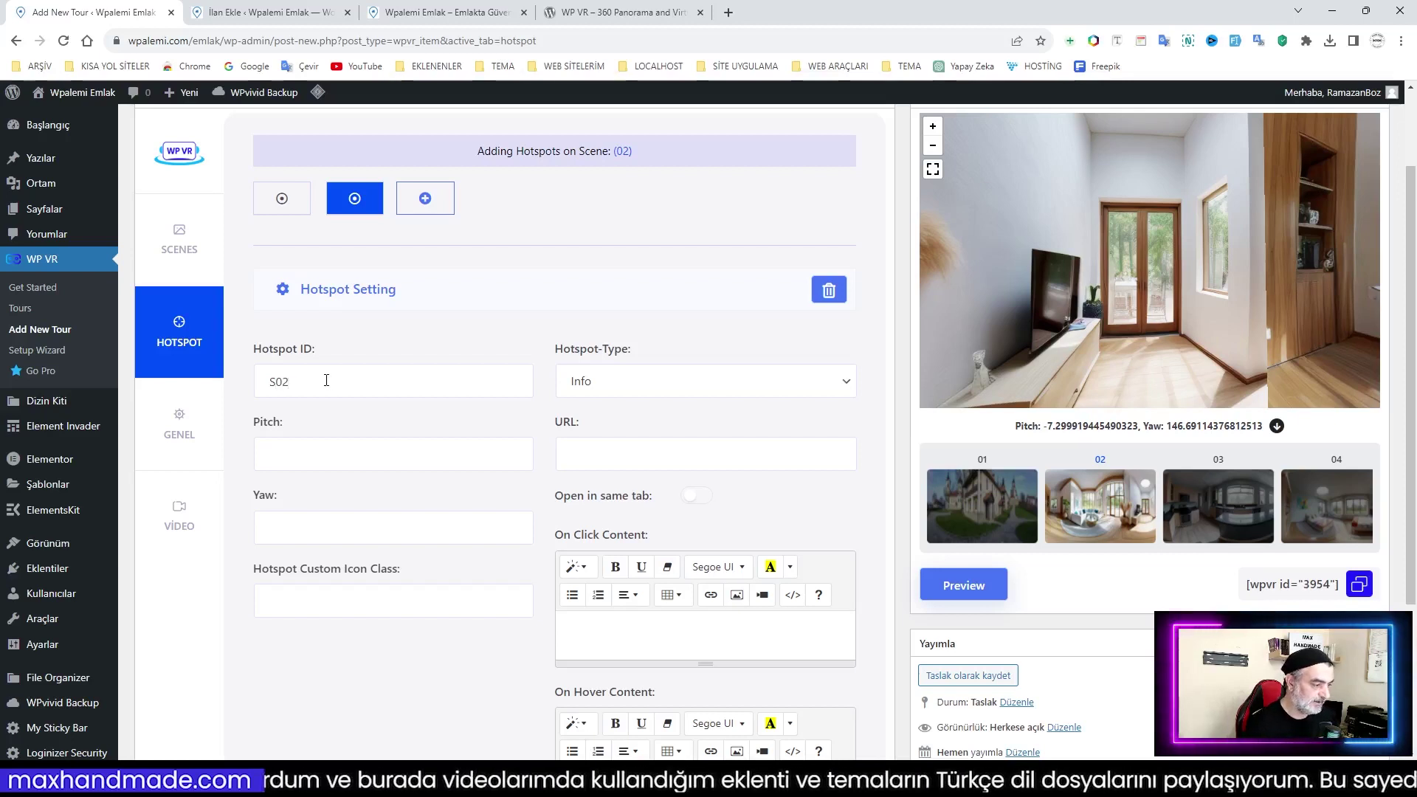
# Apply the glass-paned door's pitch of about -4.31 and yaw of about 146.66 to hotspot S02 and make it a Scene hotspot
pyautogui.click(1142, 284)
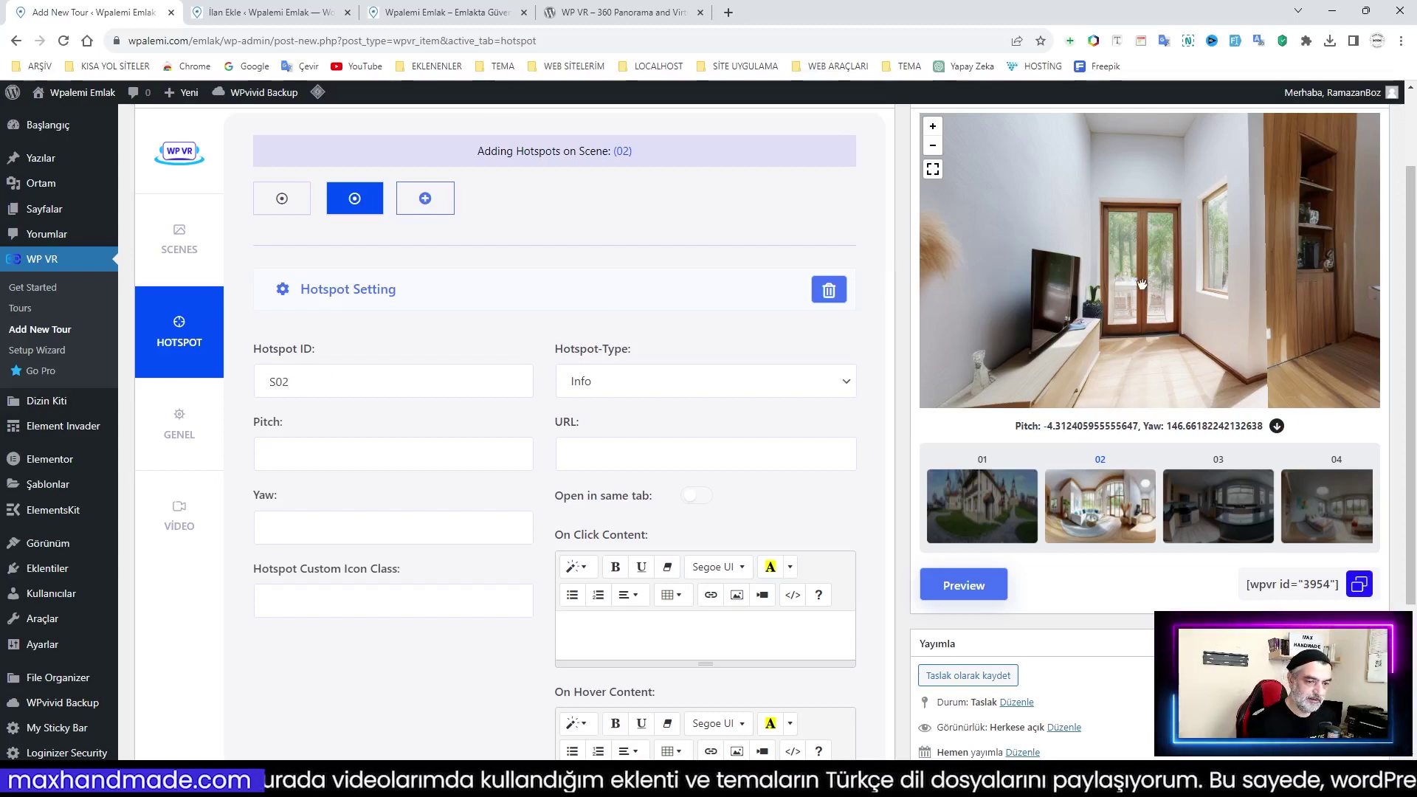
pyautogui.click(1276, 426)
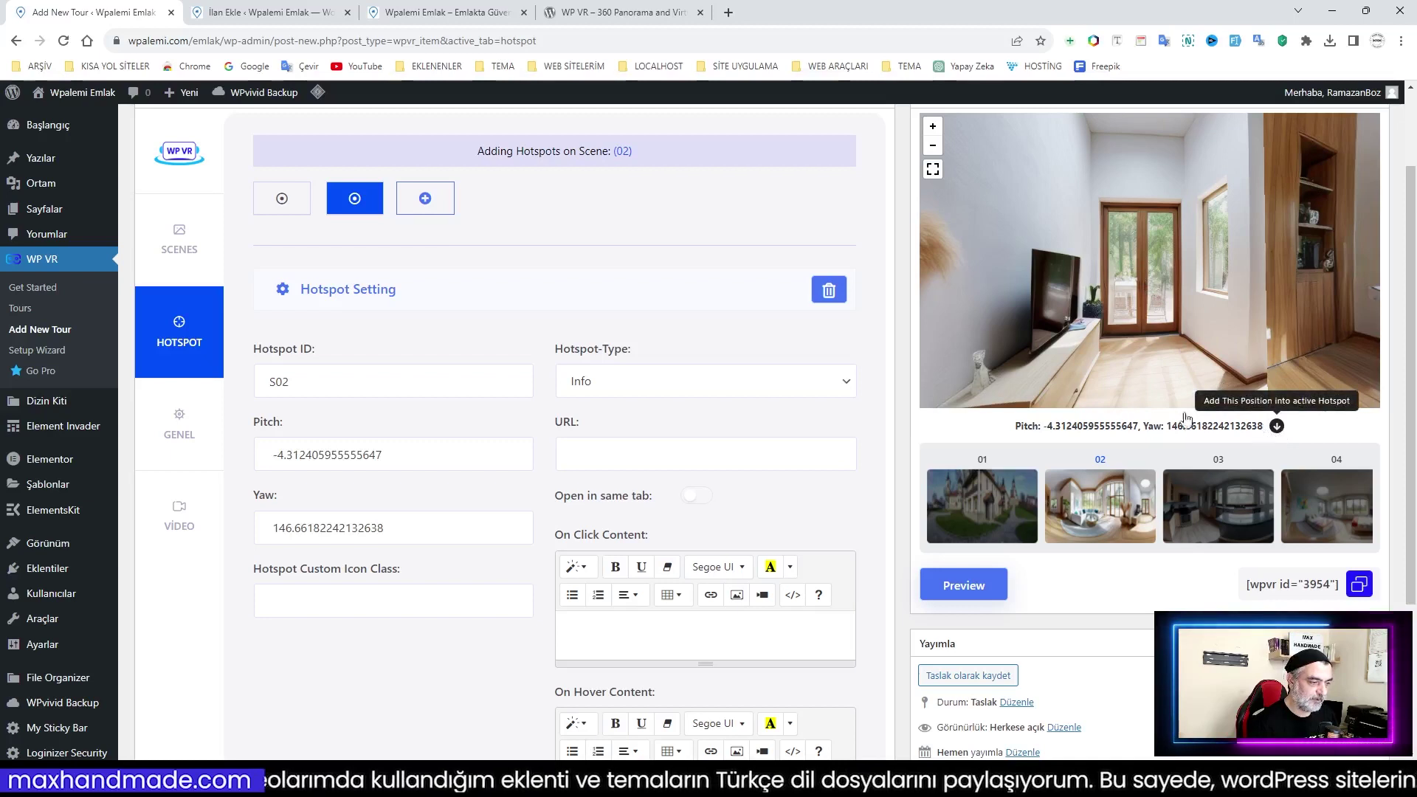
pyautogui.click(674, 388)
pyautogui.click(623, 424)
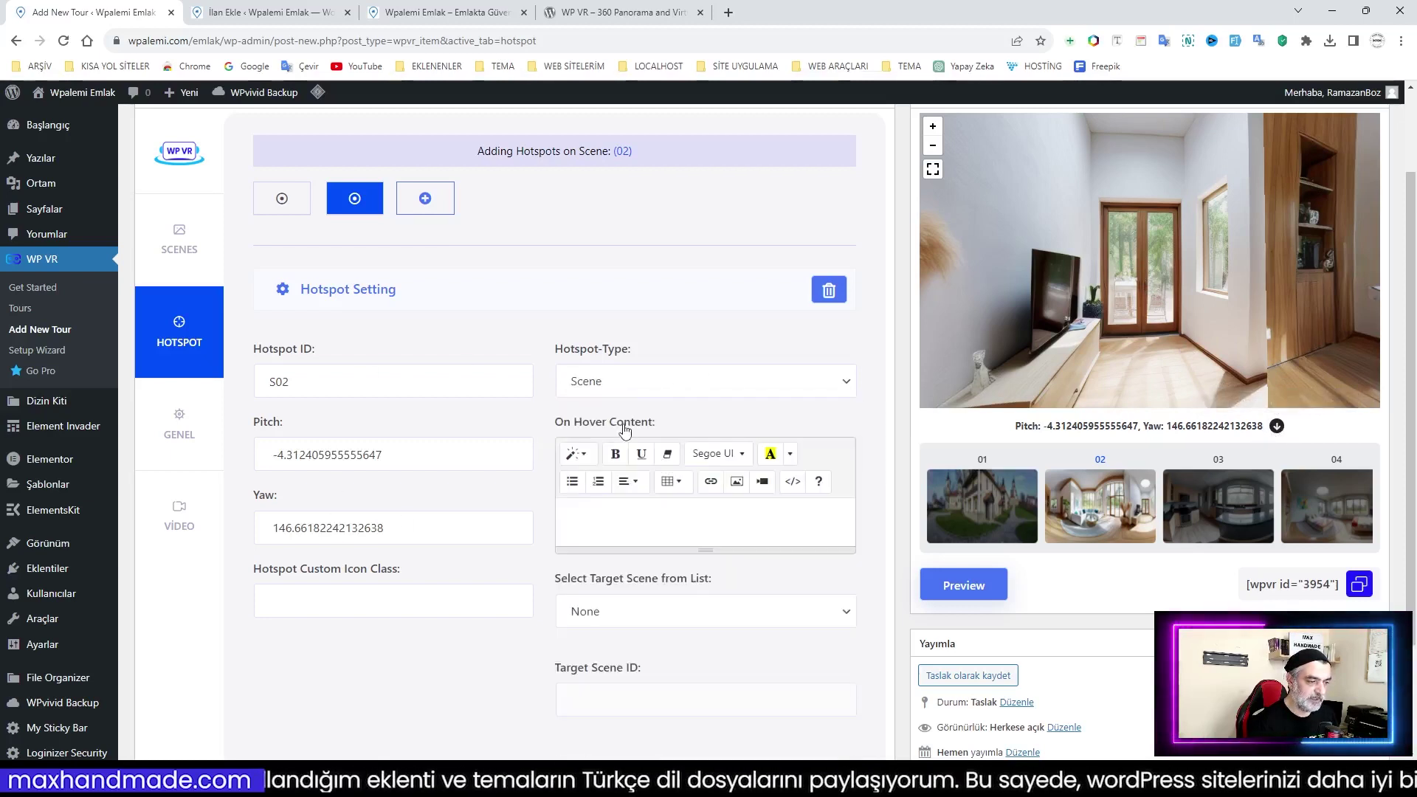
# Enter MUTFAK as the on-hover content of hotspot S02 and set its target scene to 03
pyautogui.click(615, 528)
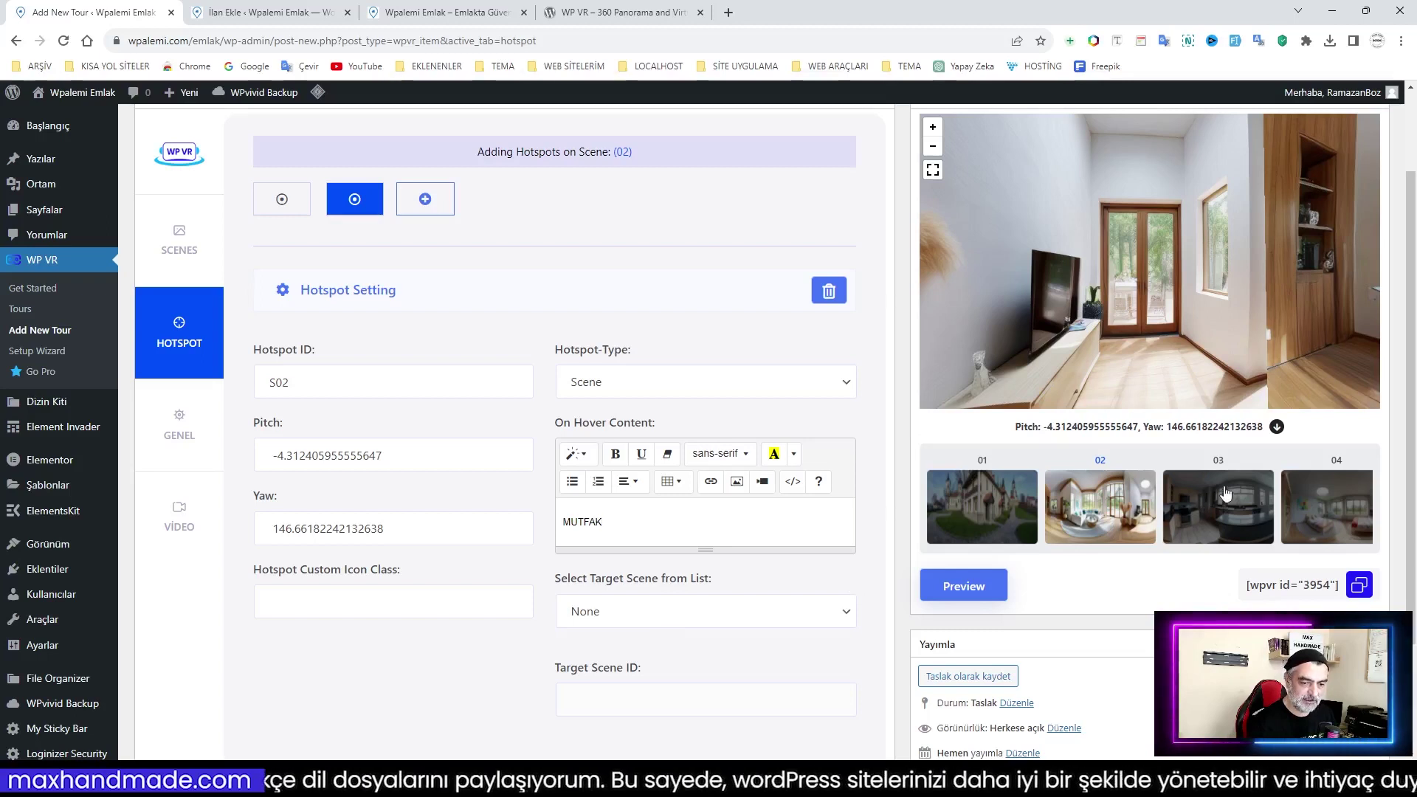
pyautogui.click(738, 614)
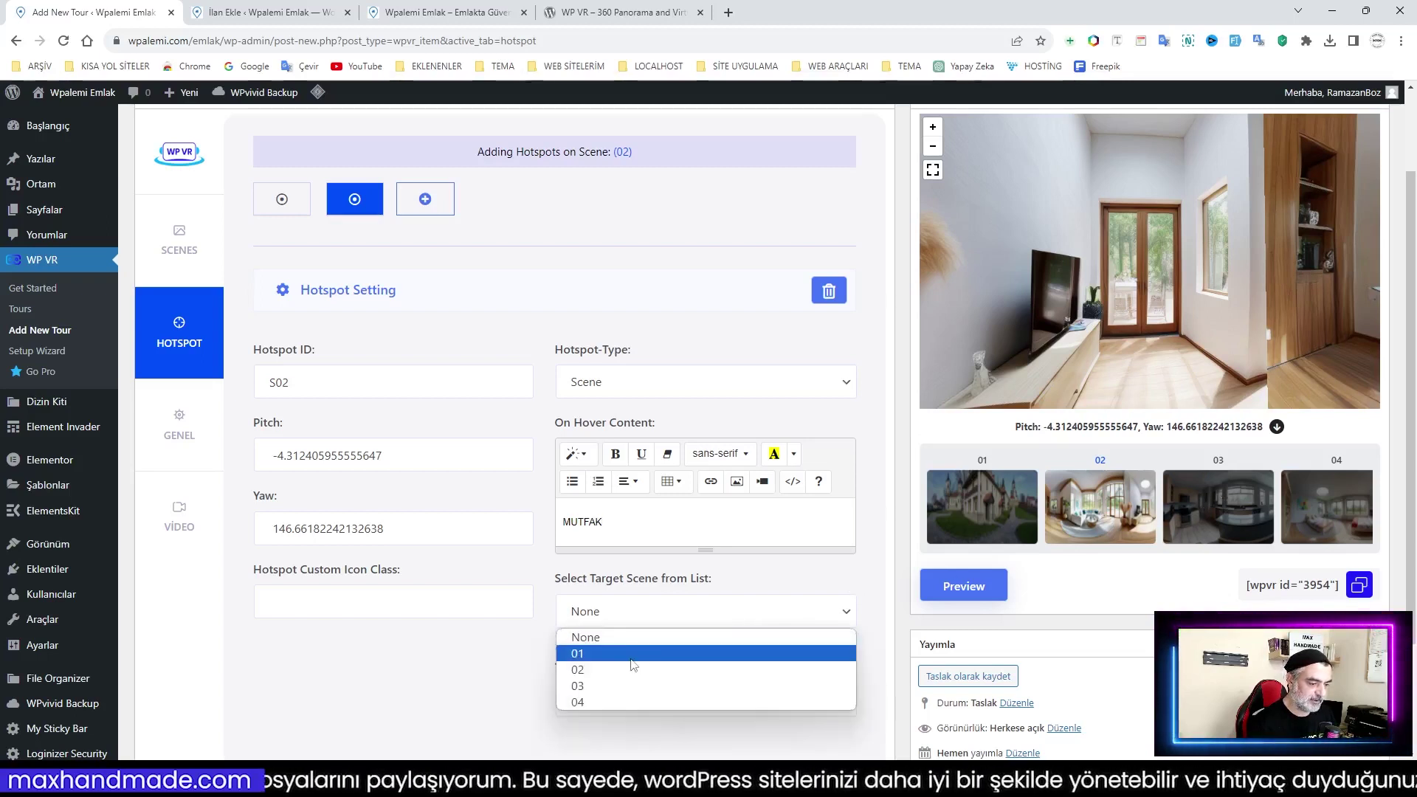
pyautogui.click(613, 686)
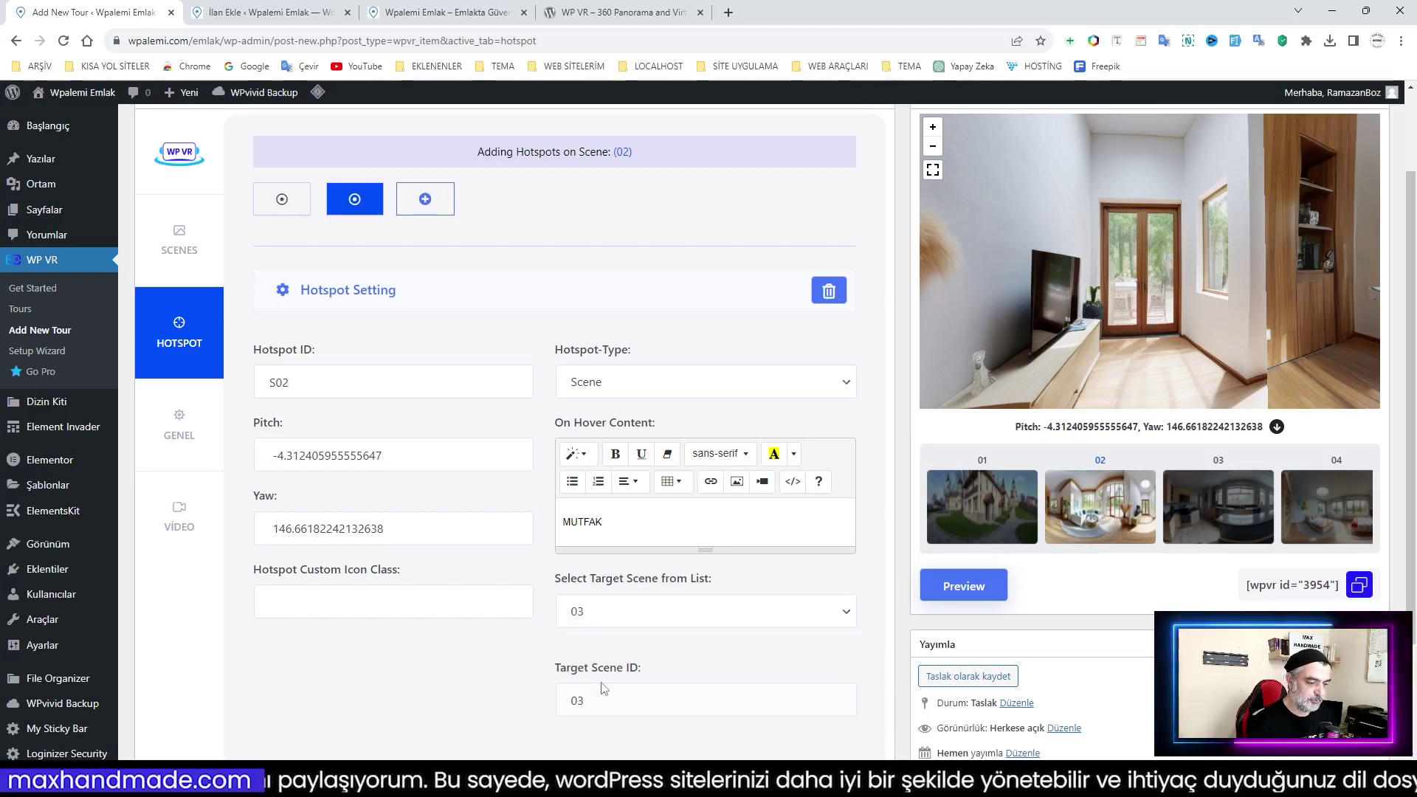
# Refresh the tour preview and test going through the entrance into the living room and on through the MUTFAK hotspot to the kitchen
pyautogui.click(959, 588)
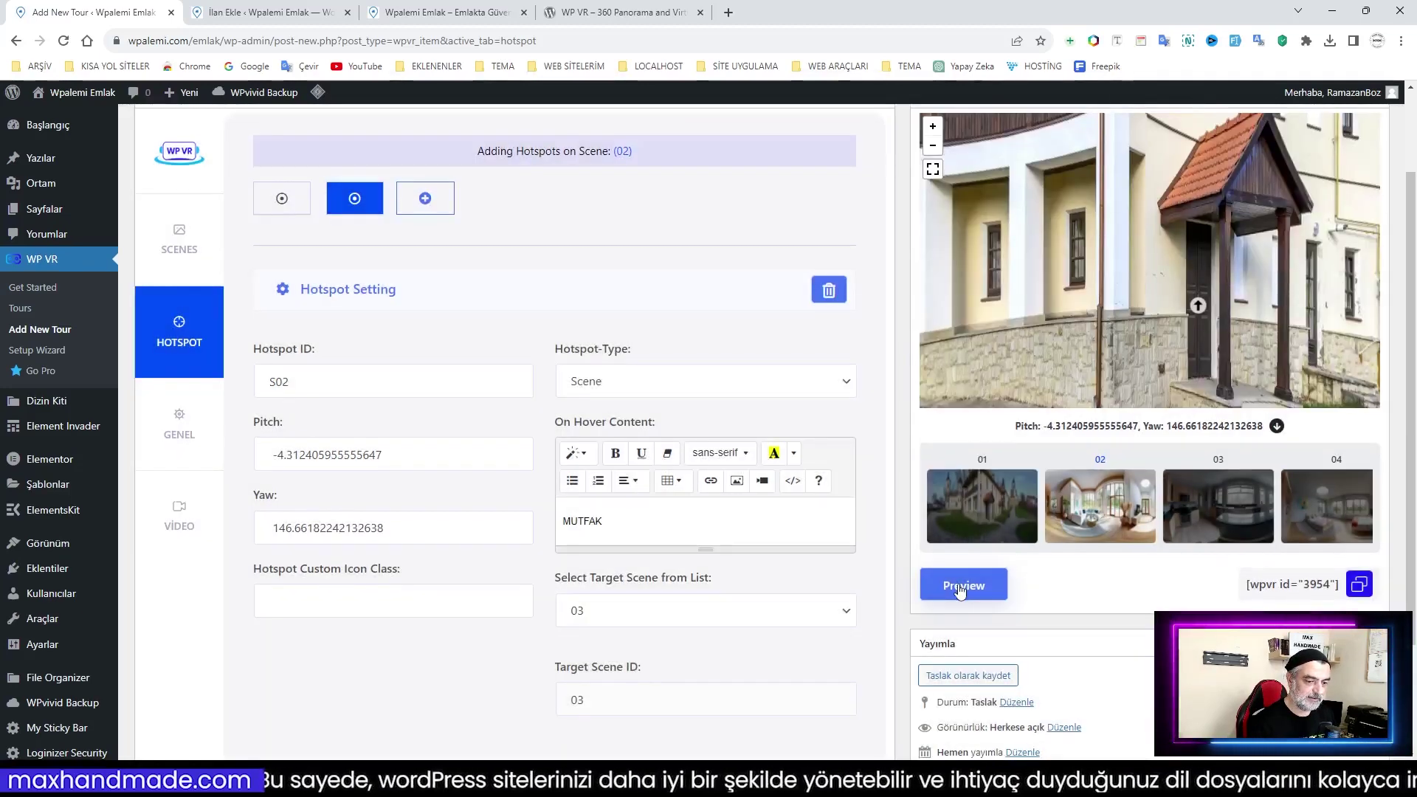
pyautogui.click(1199, 307)
pyautogui.moveTo(1211, 325); pyautogui.dragTo(1246, 336)
pyautogui.moveTo(1055, 339); pyautogui.dragTo(1335, 329)
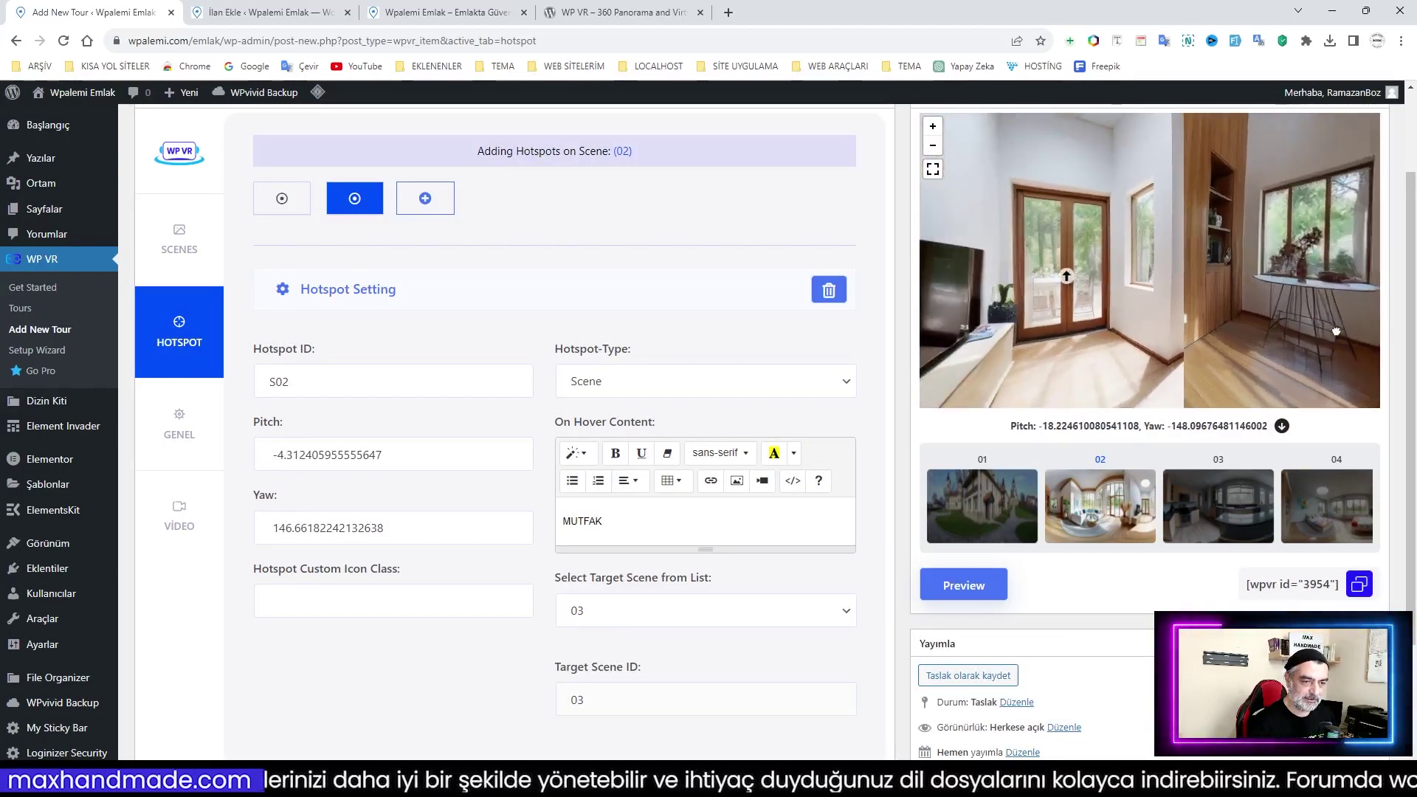
pyautogui.click(1068, 283)
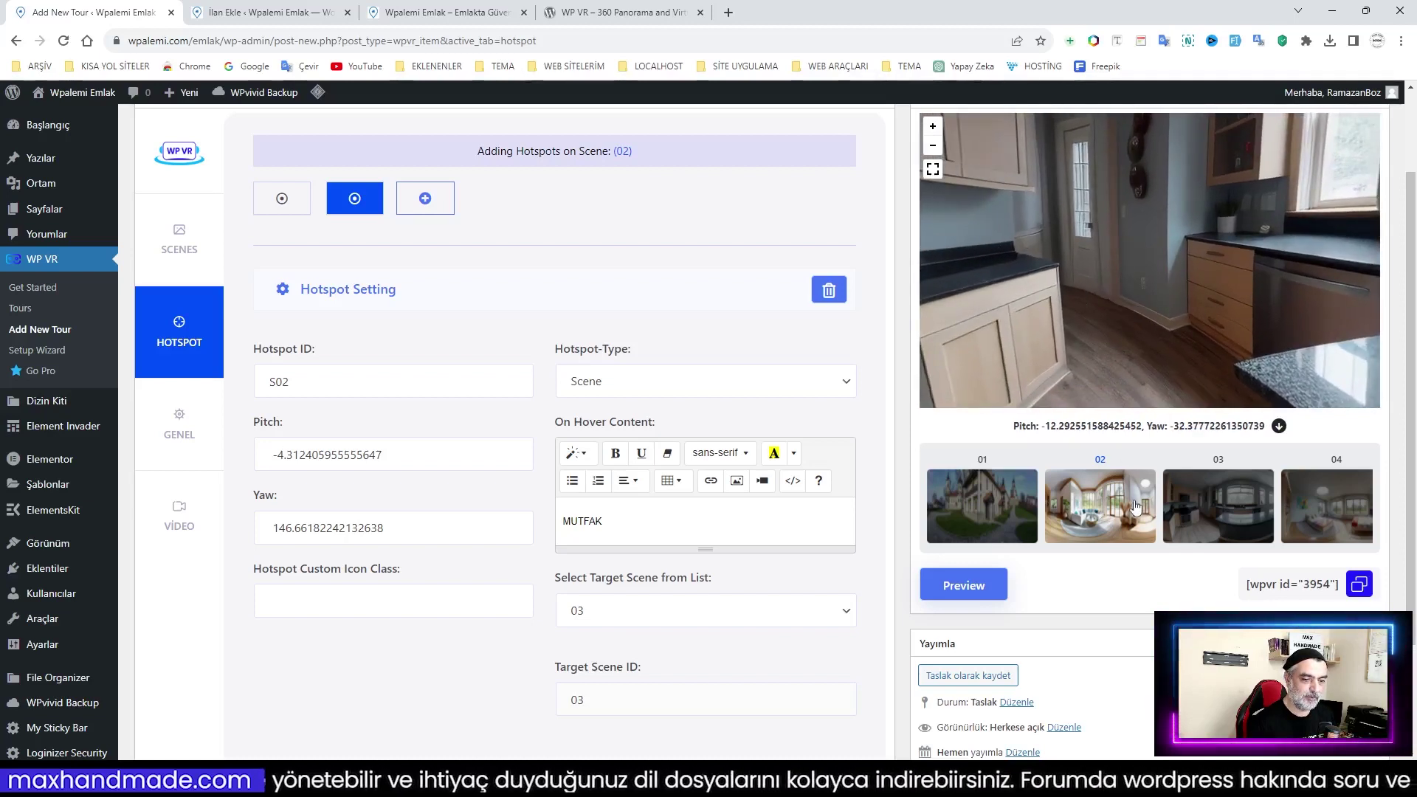
pyautogui.moveTo(1076, 317); pyautogui.dragTo(1152, 335)
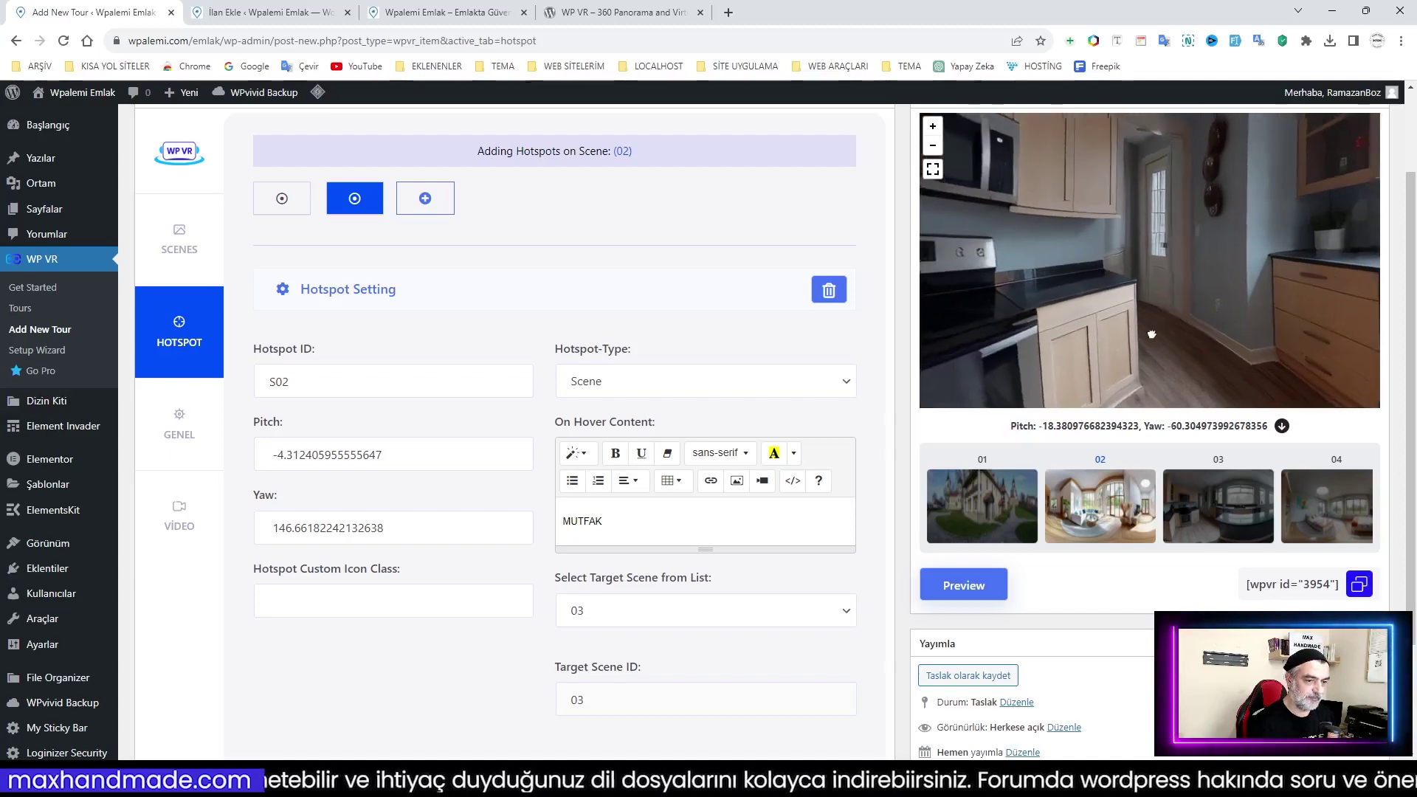
# Add a further hotspot with the ID S03 to scene 02, with the preview turned towards the glass door facing the pool
pyautogui.click(1106, 521)
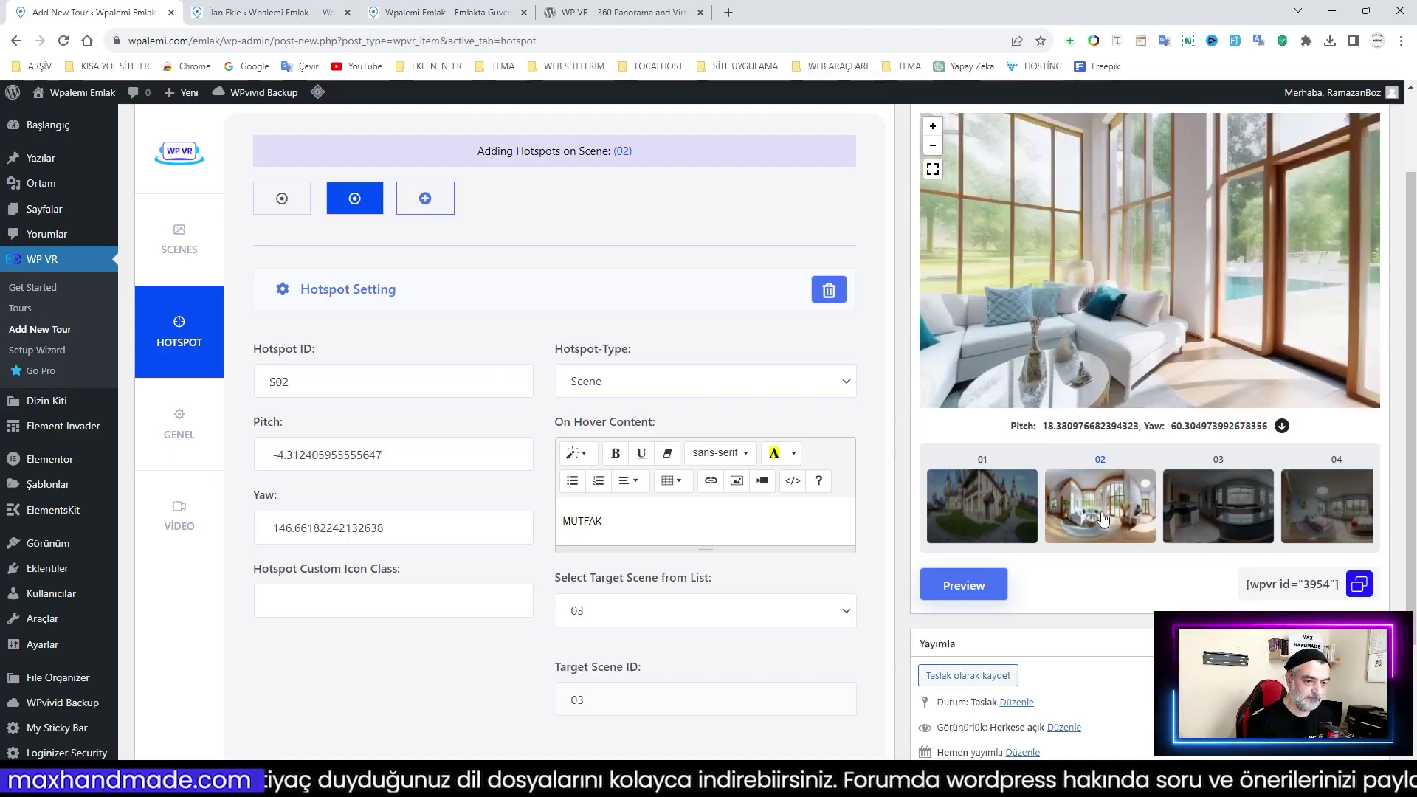
pyautogui.moveTo(1049, 373); pyautogui.dragTo(1167, 304)
pyautogui.moveTo(960, 338); pyautogui.dragTo(1254, 355)
pyautogui.moveTo(1056, 299); pyautogui.dragTo(1229, 322)
pyautogui.moveTo(1103, 328); pyautogui.dragTo(1288, 337)
pyautogui.moveTo(984, 300); pyautogui.dragTo(1067, 285)
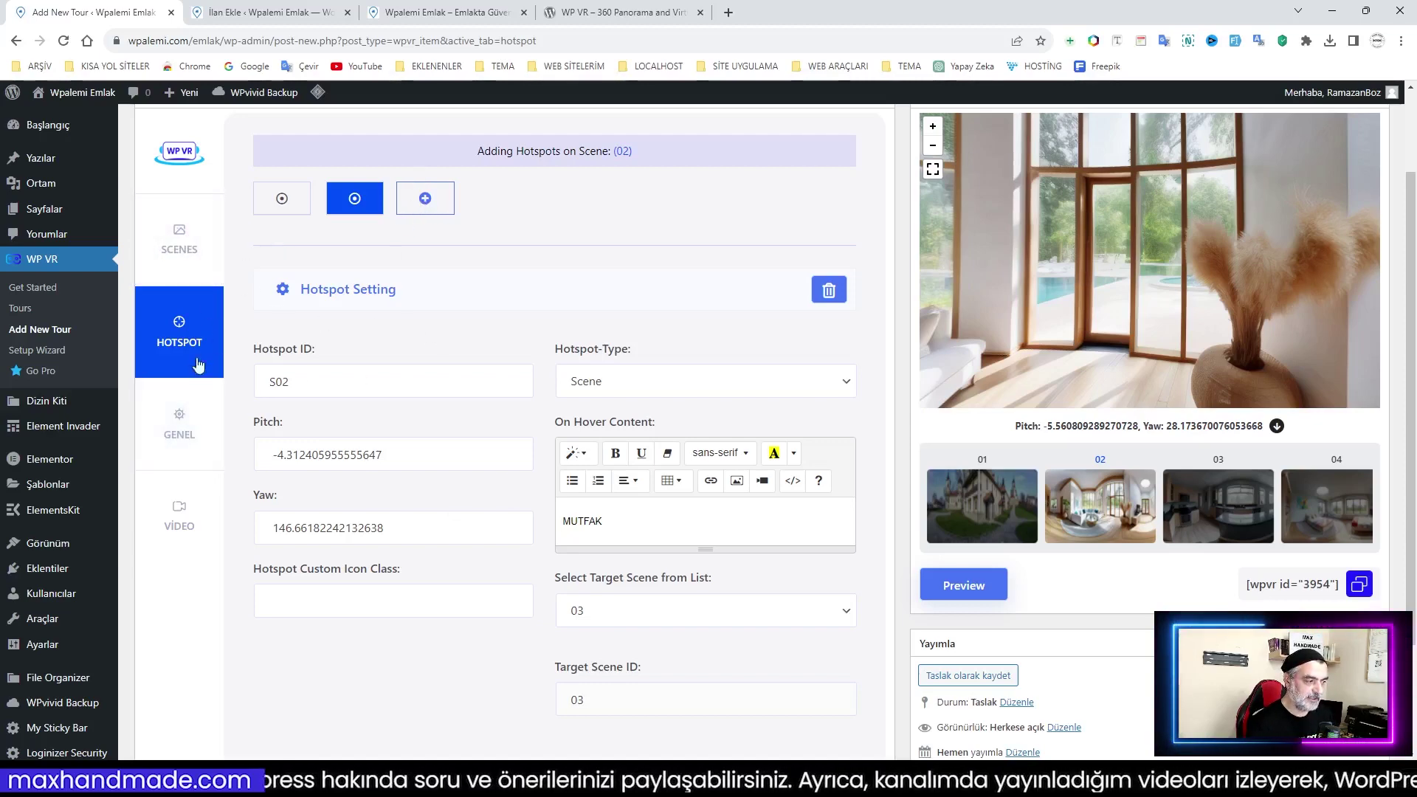
pyautogui.click(426, 201)
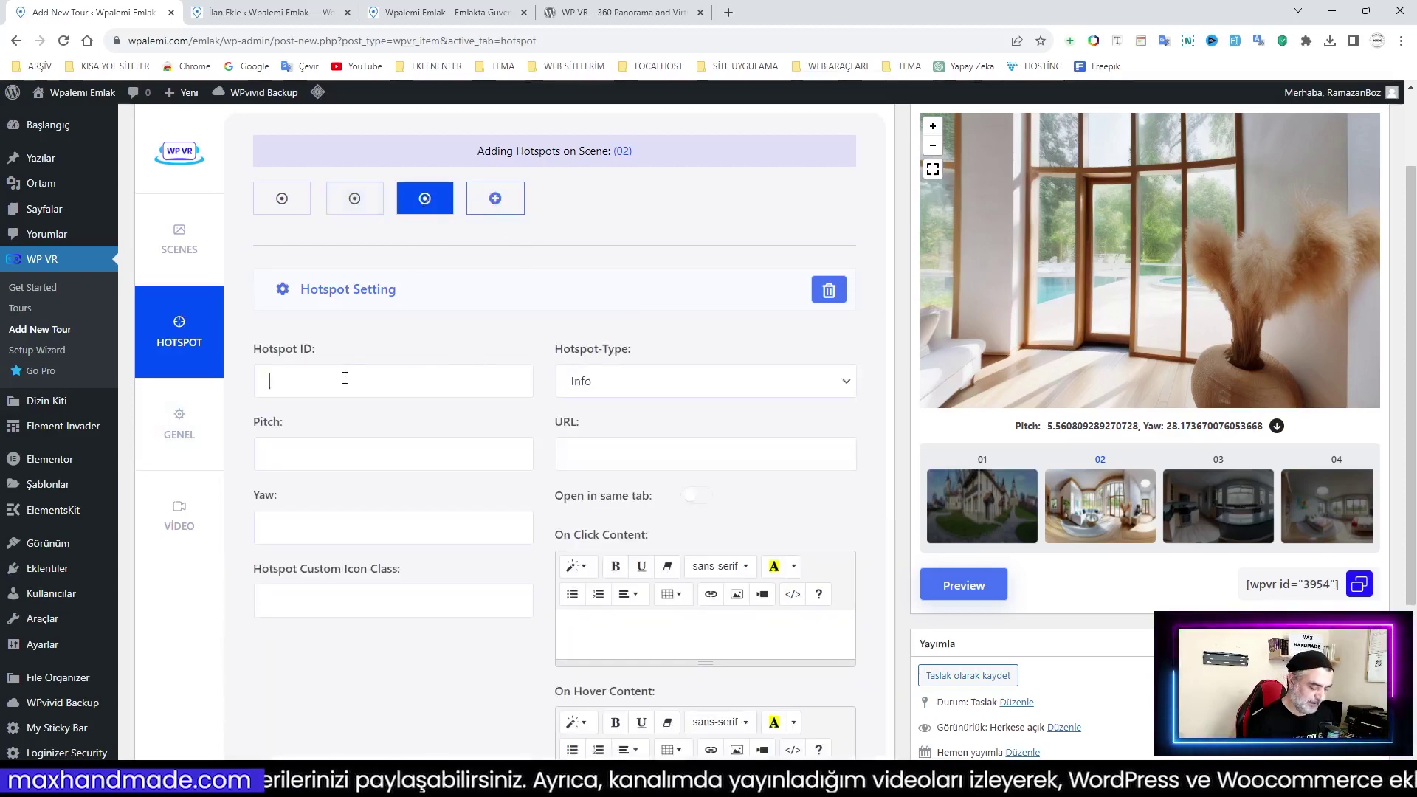
pyautogui.click(371, 196)
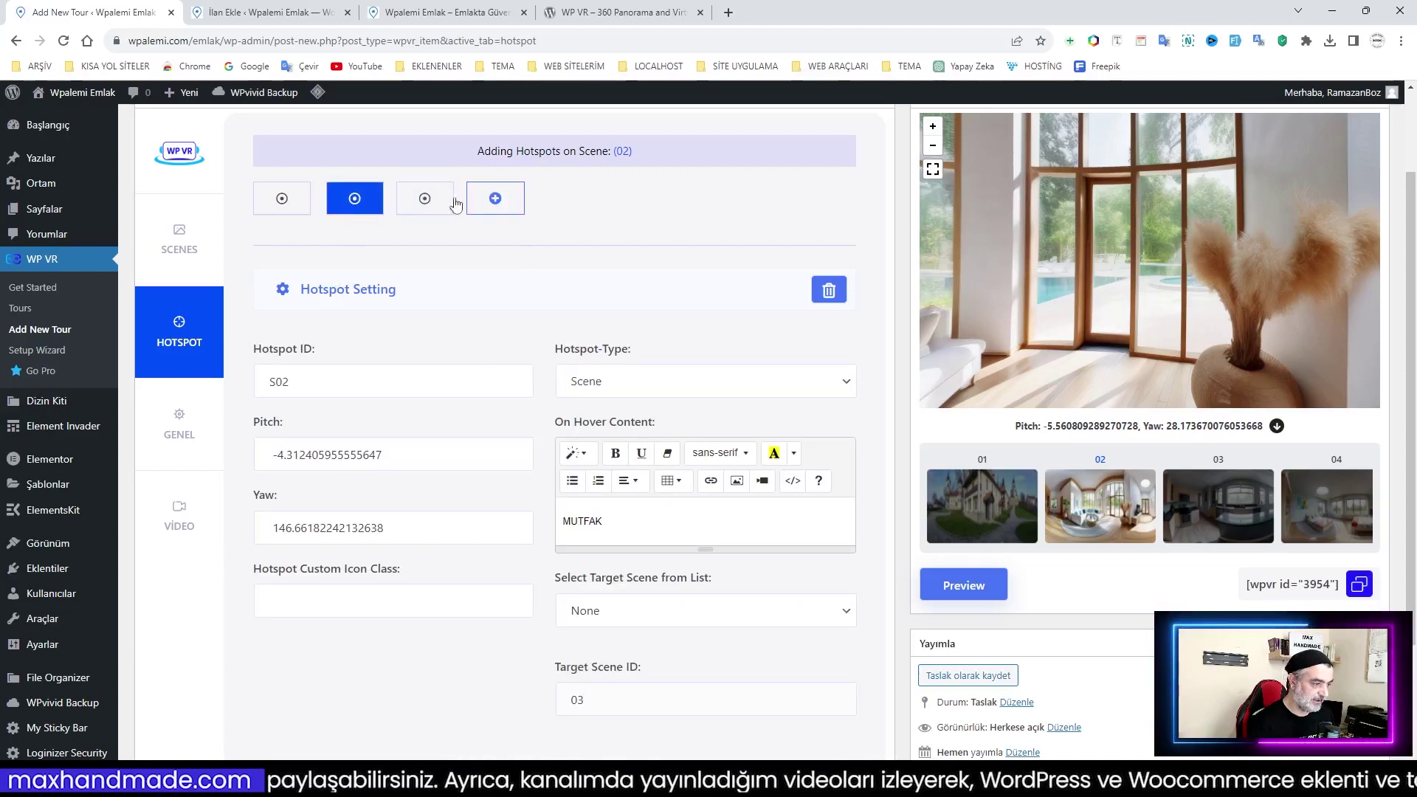
pyautogui.click(497, 200)
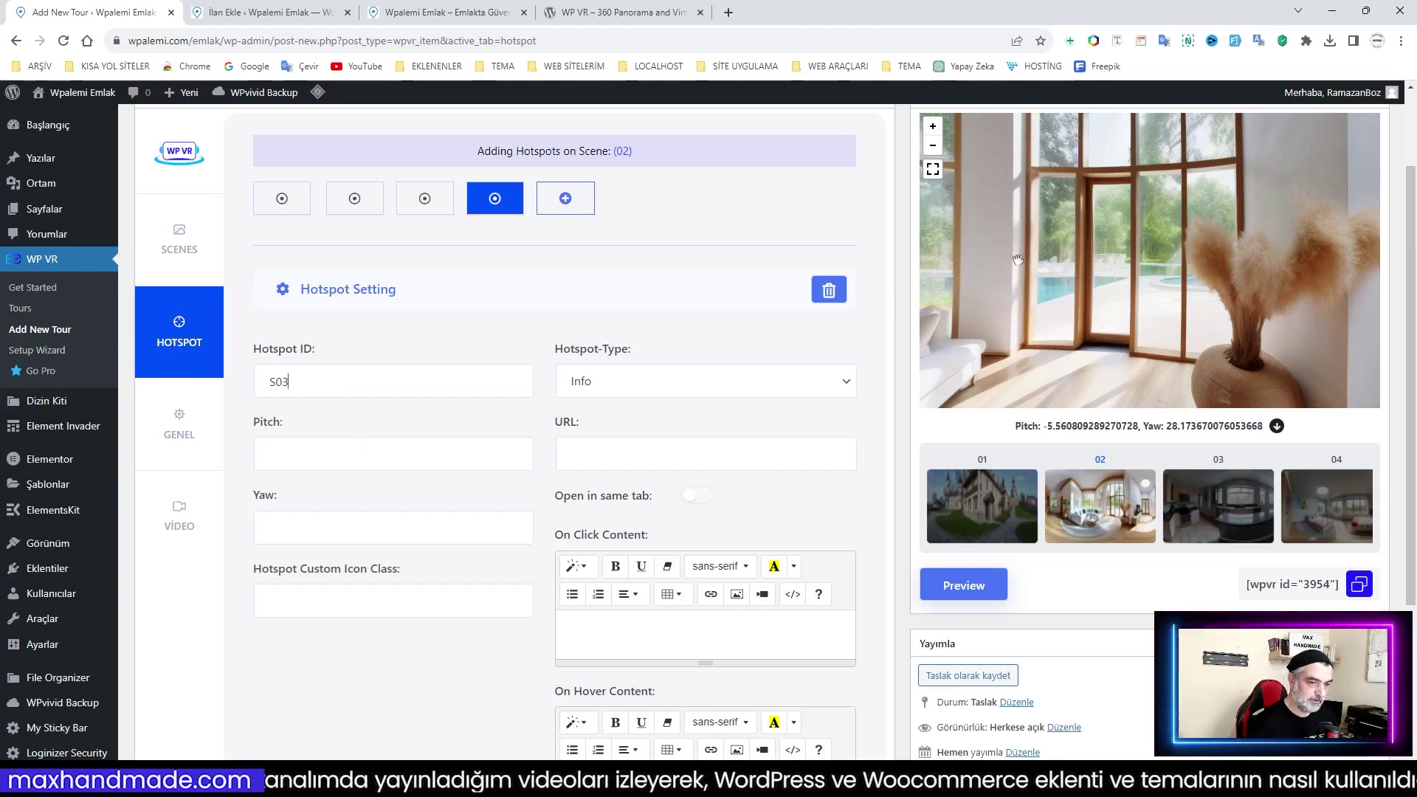
# Apply the pool-side door's pitch of about -0.37 and yaw of about 32.25 to hotspot S03 and make it a Scene hotspot
pyautogui.moveTo(1085, 276); pyautogui.dragTo(1062, 279)
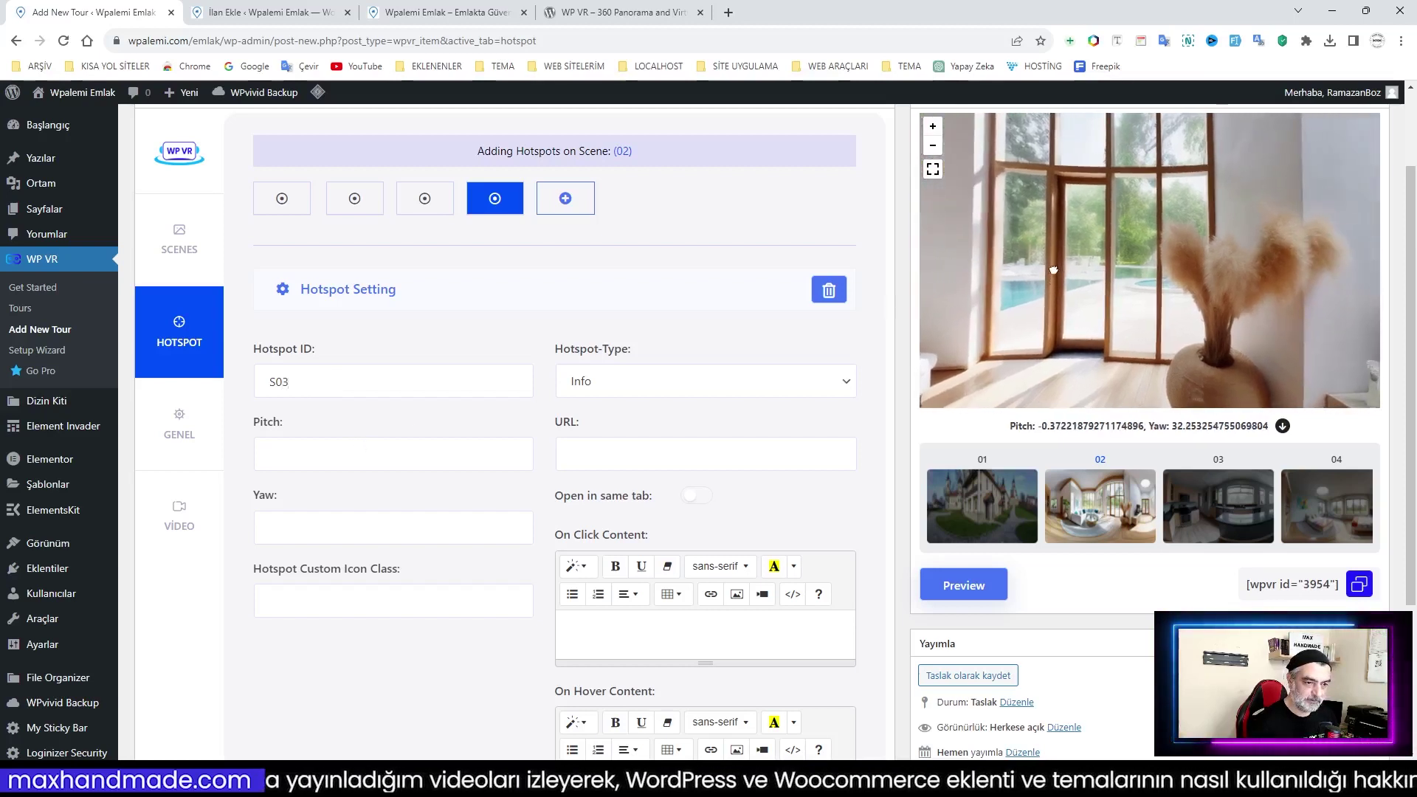
pyautogui.click(1281, 426)
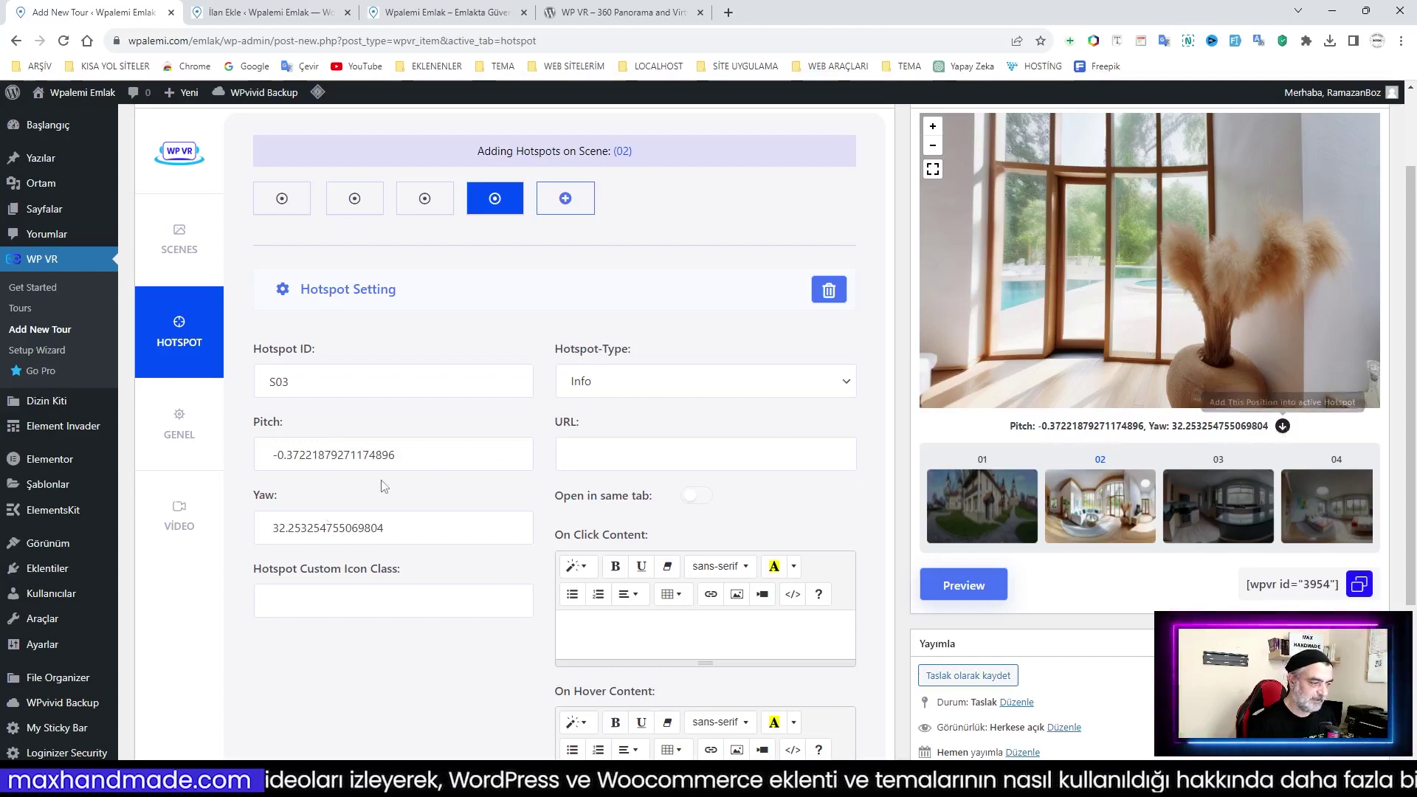
pyautogui.click(671, 392)
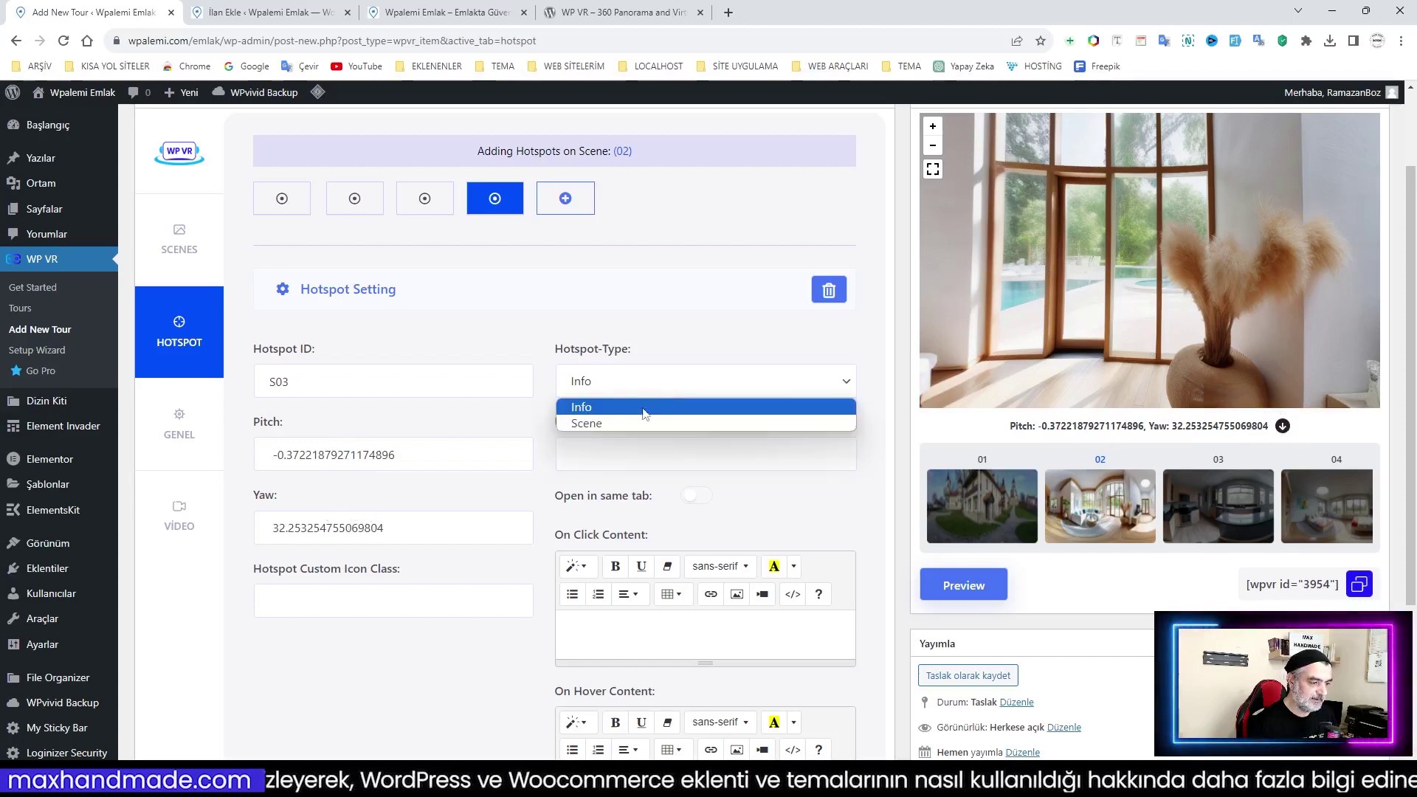
pyautogui.click(609, 425)
# Enter YATAK ODASI as the on-hover content of hotspot S03 and set its target scene to 04
pyautogui.click(612, 518)
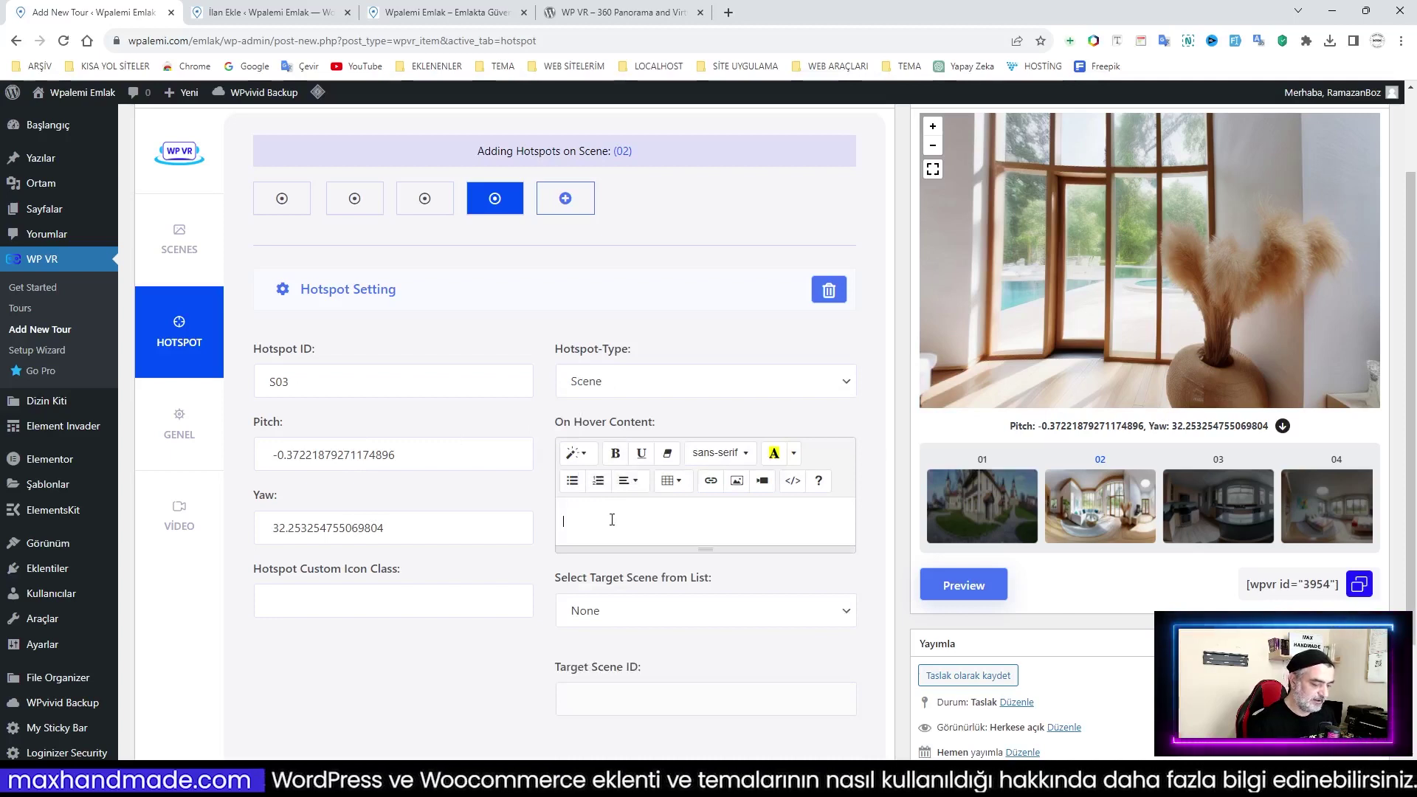
pyautogui.write('YATA')
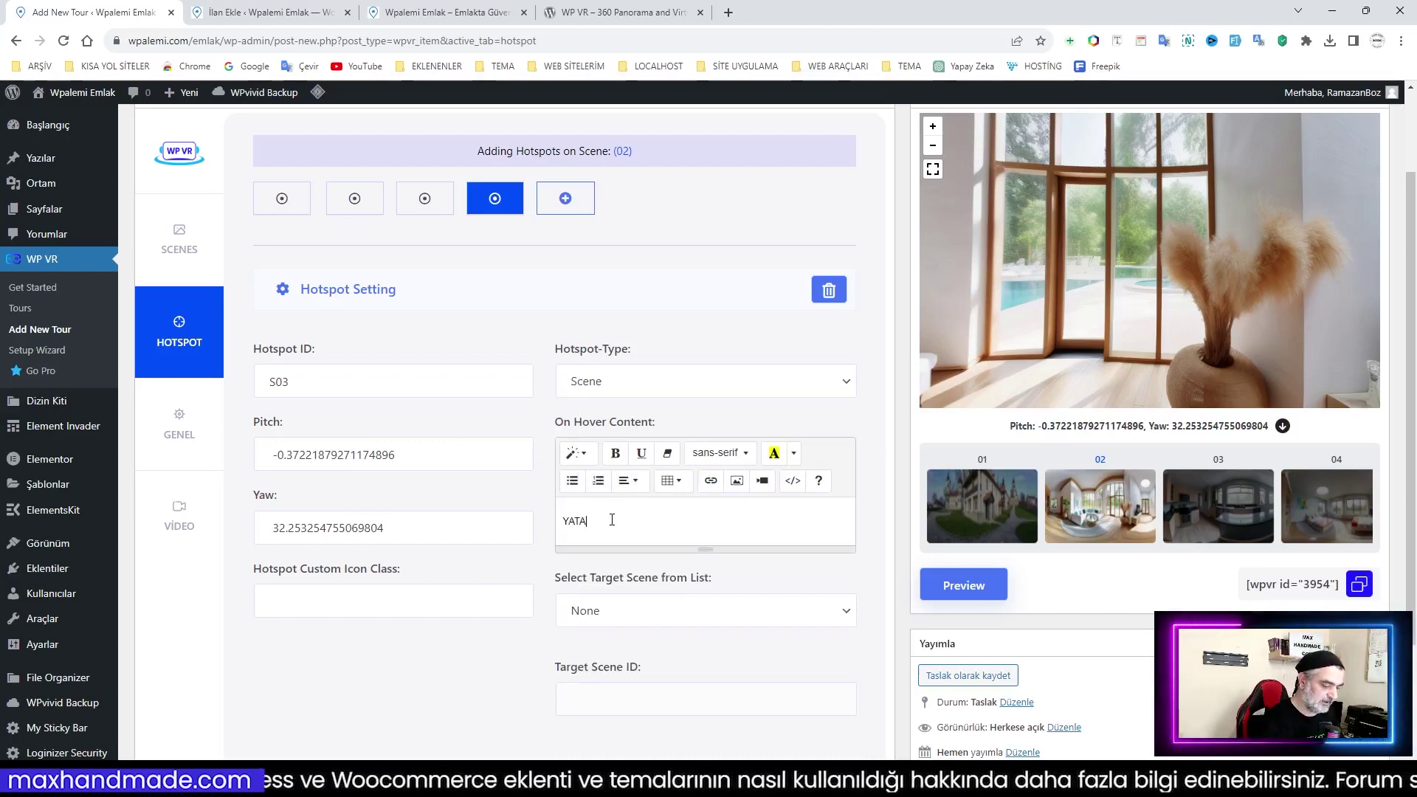
pyautogui.write('K ODASI')
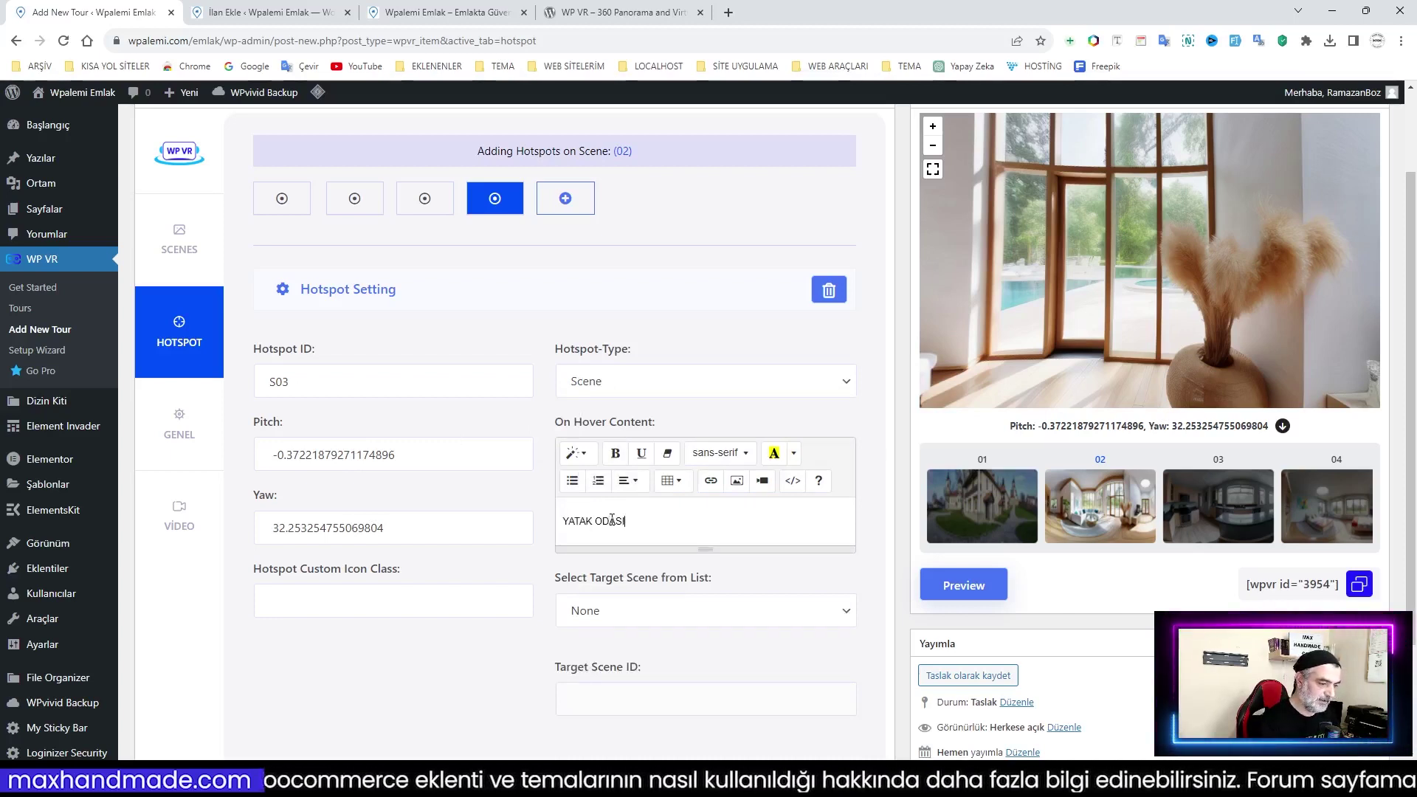
pyautogui.click(659, 616)
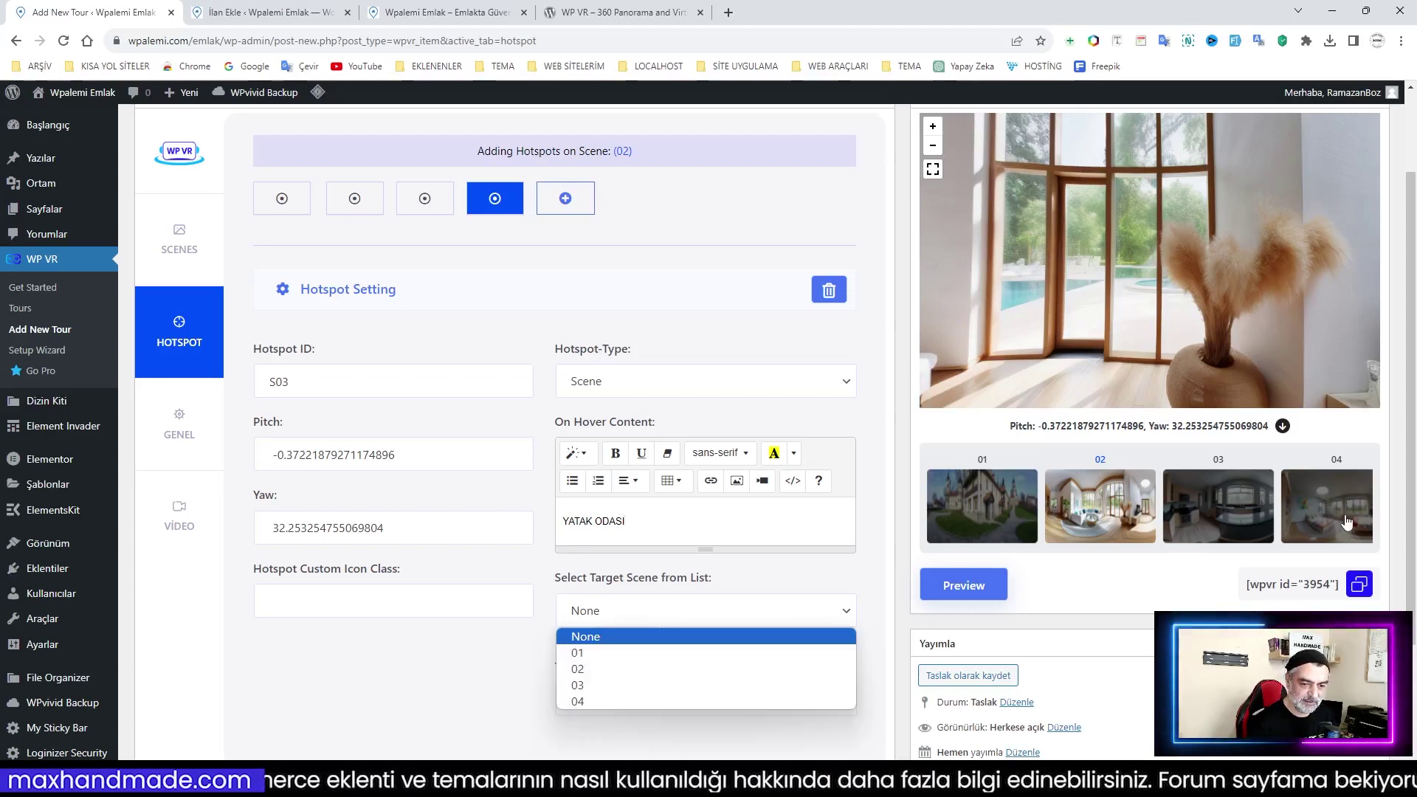
pyautogui.click(621, 701)
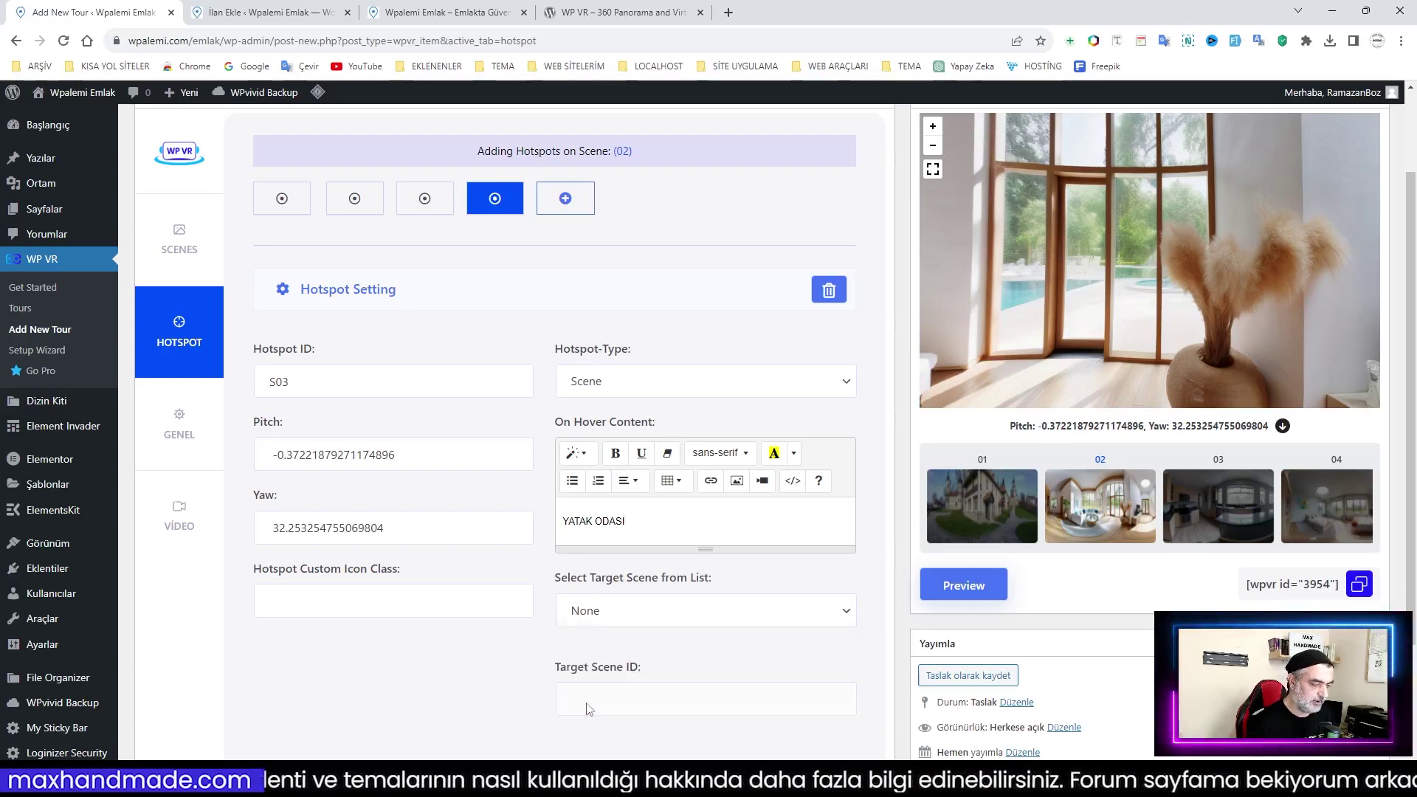
# Refresh the tour preview and test entering the house and going through the YATAK ODASI hotspot to look around the bedroom
pyautogui.click(965, 590)
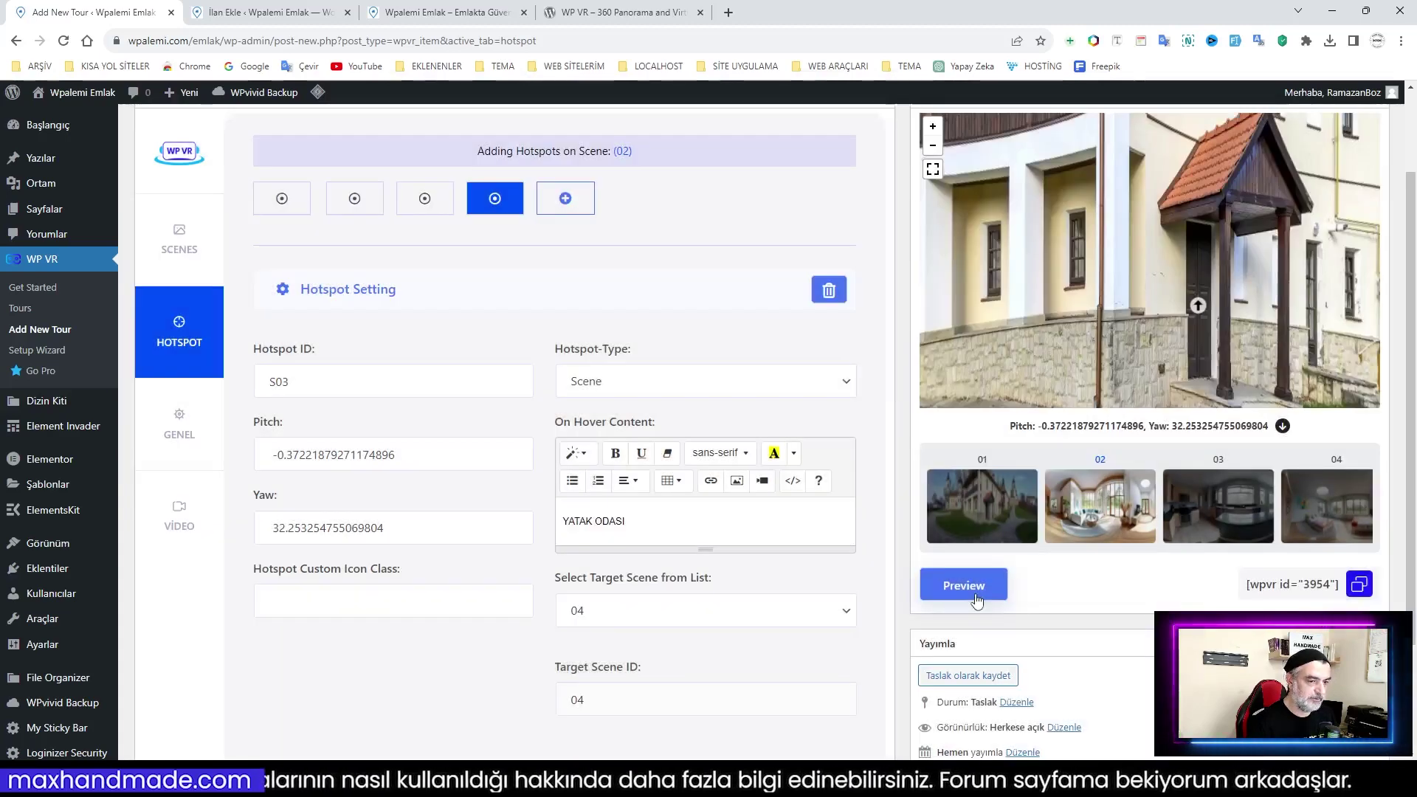
pyautogui.click(1198, 305)
pyautogui.moveTo(1179, 321); pyautogui.dragTo(1024, 318)
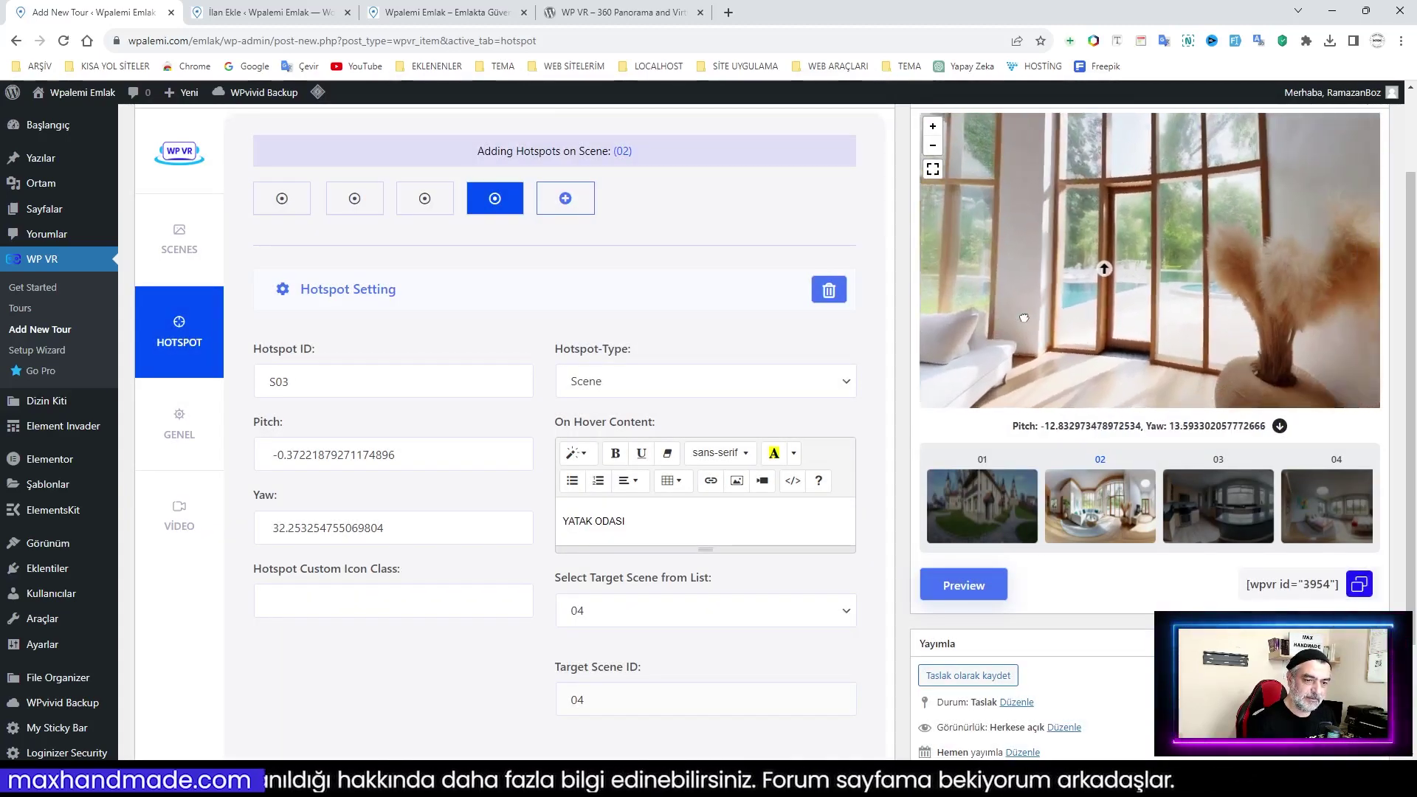
pyautogui.click(1104, 269)
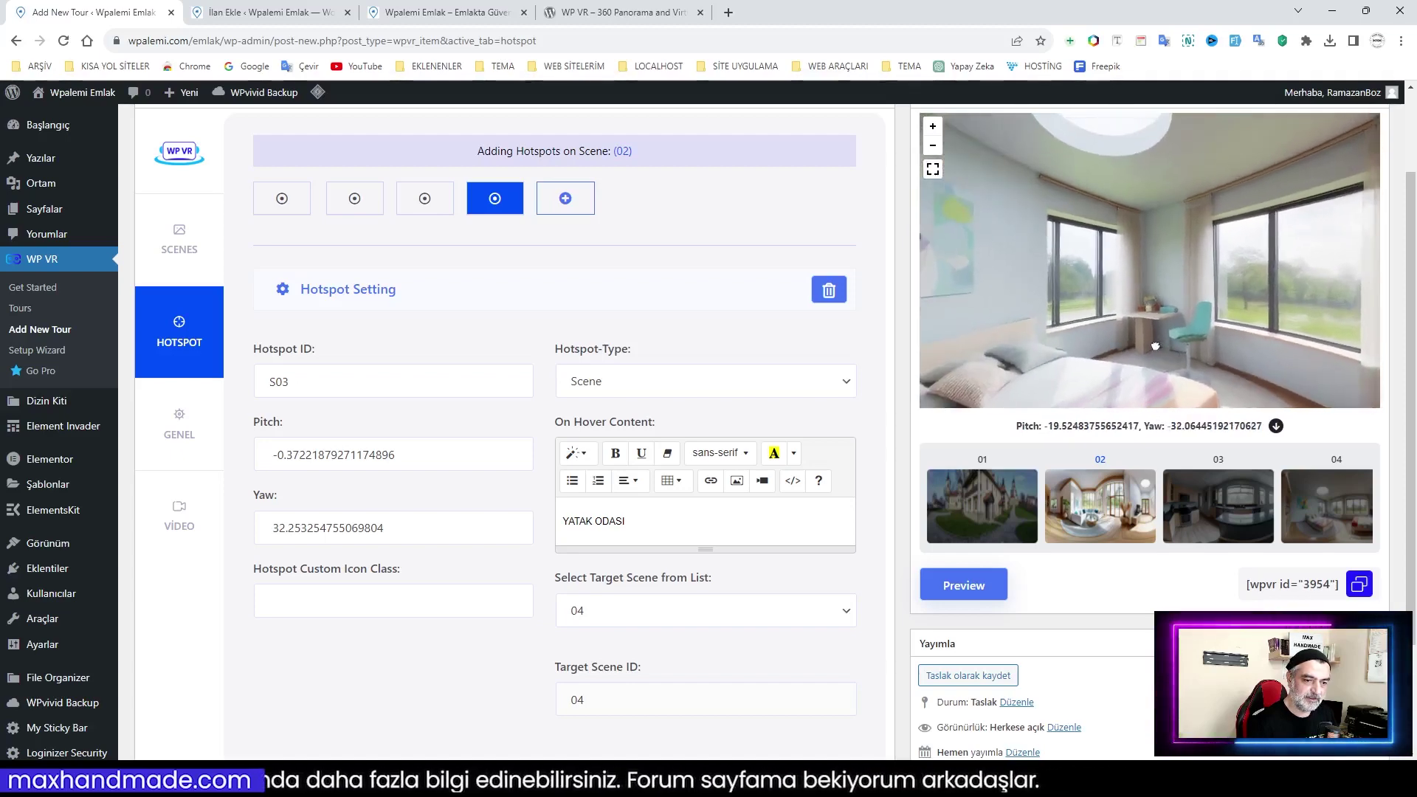
pyautogui.moveTo(1104, 269)
pyautogui.mouseDown()
pyautogui.moveTo(1271, 341)
pyautogui.moveTo(1318, 338)
pyautogui.mouseUp()
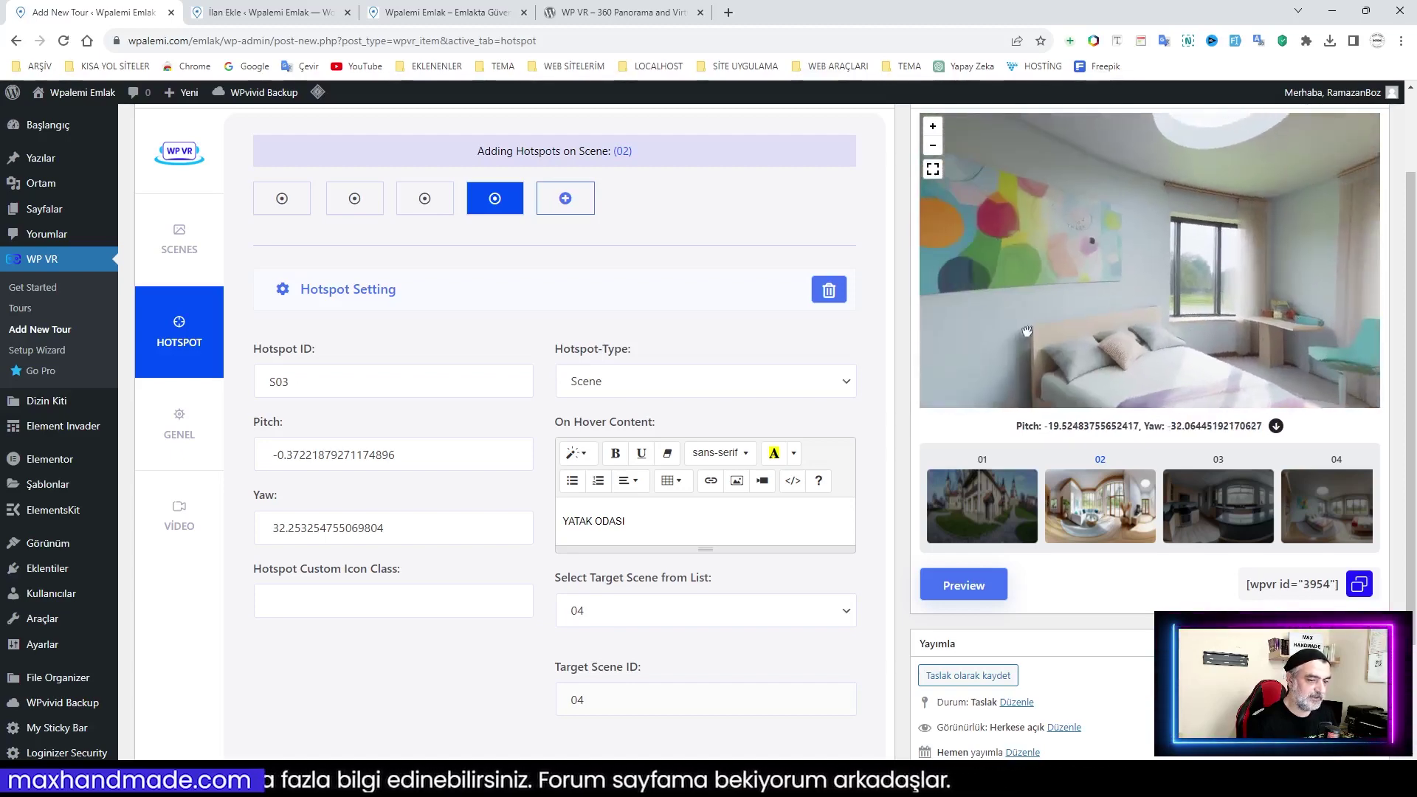
pyautogui.moveTo(1125, 329); pyautogui.dragTo(1205, 329)
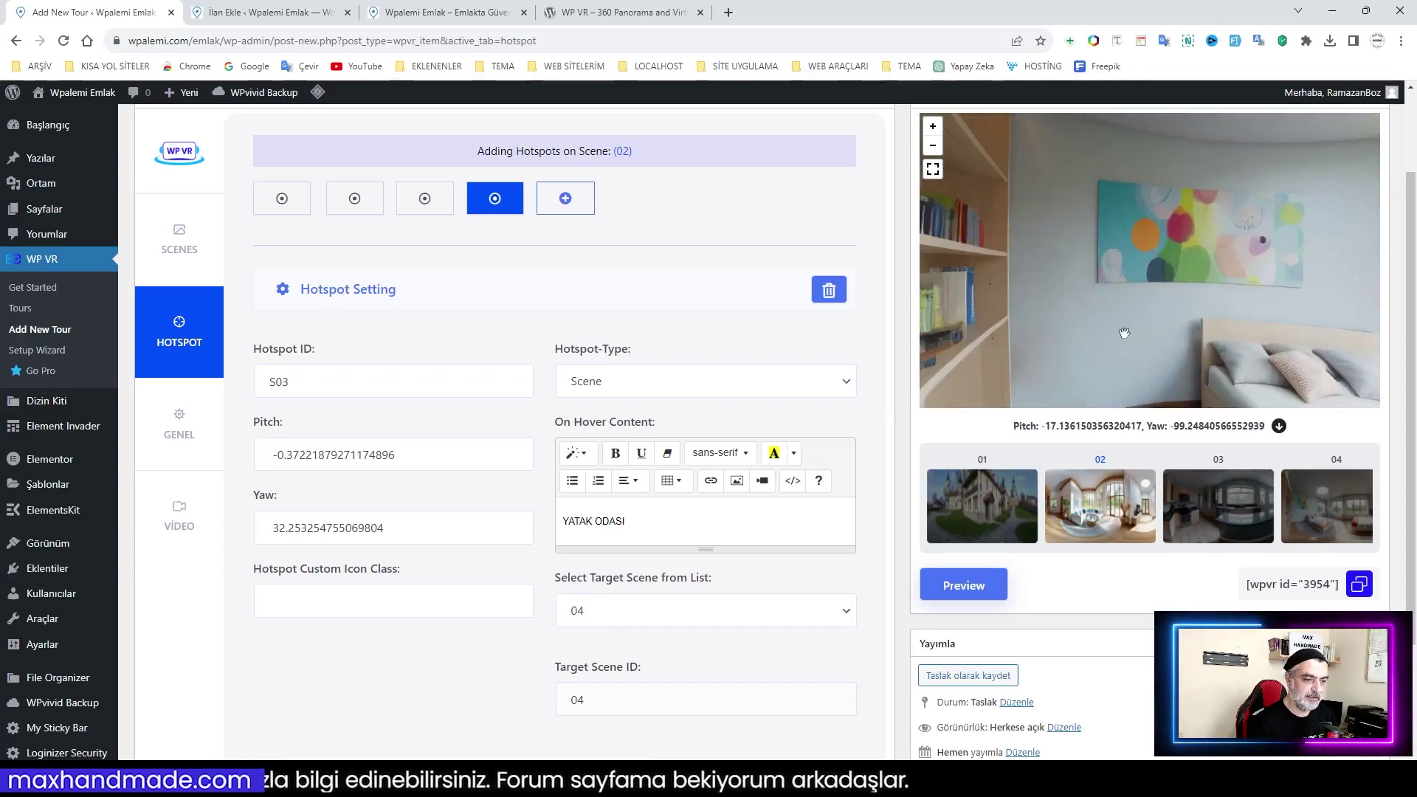
# Return the preview to scene 02 and look around the living room as far as the hotspot on the pool-side door
pyautogui.click(1094, 516)
pyautogui.moveTo(998, 337); pyautogui.dragTo(1271, 339)
pyautogui.moveTo(1084, 338); pyautogui.dragTo(1266, 342)
pyautogui.moveTo(1026, 339); pyautogui.dragTo(1226, 345)
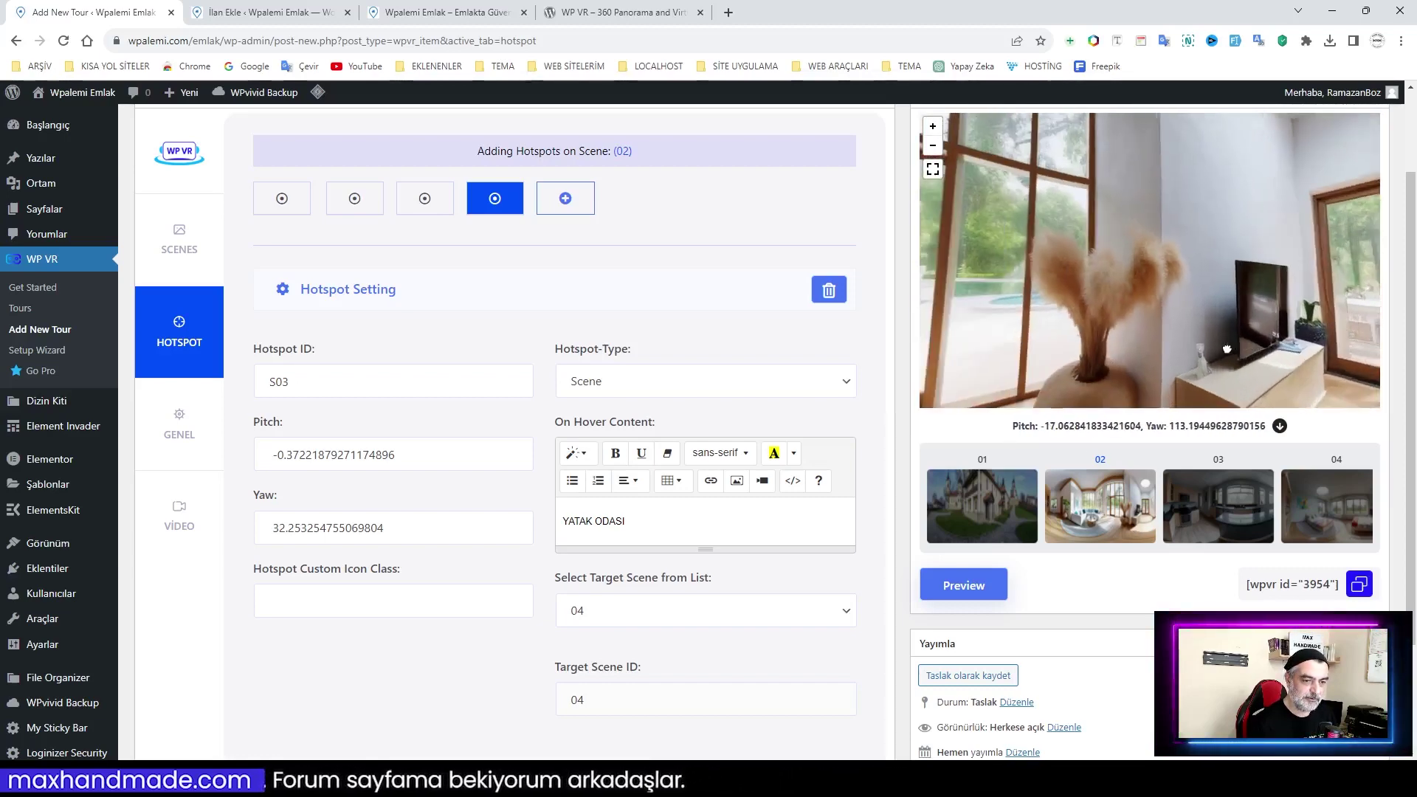
pyautogui.moveTo(1109, 330); pyautogui.dragTo(1183, 337)
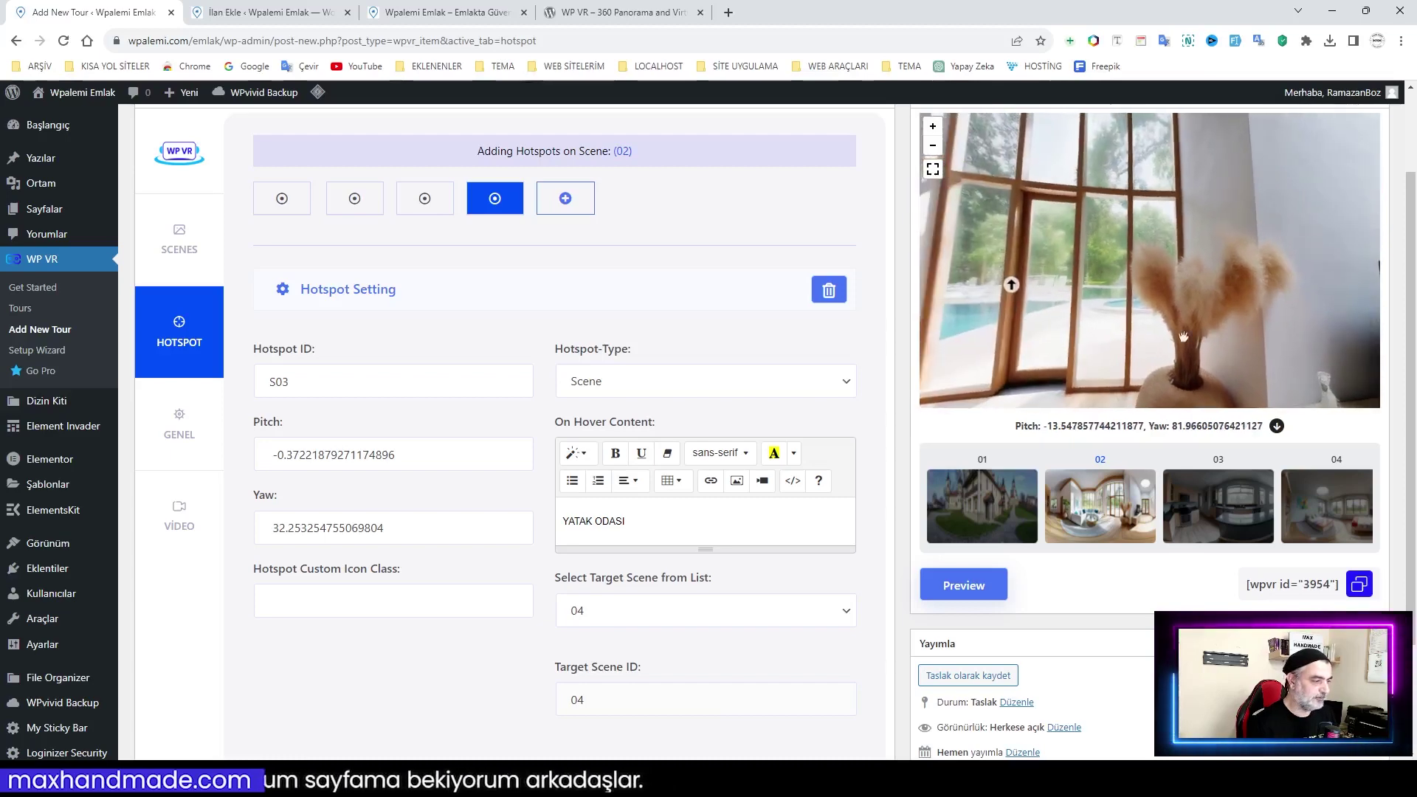
# Open the hotspot settings of scene 03 and set the hotspot ID to M01
pyautogui.click(177, 242)
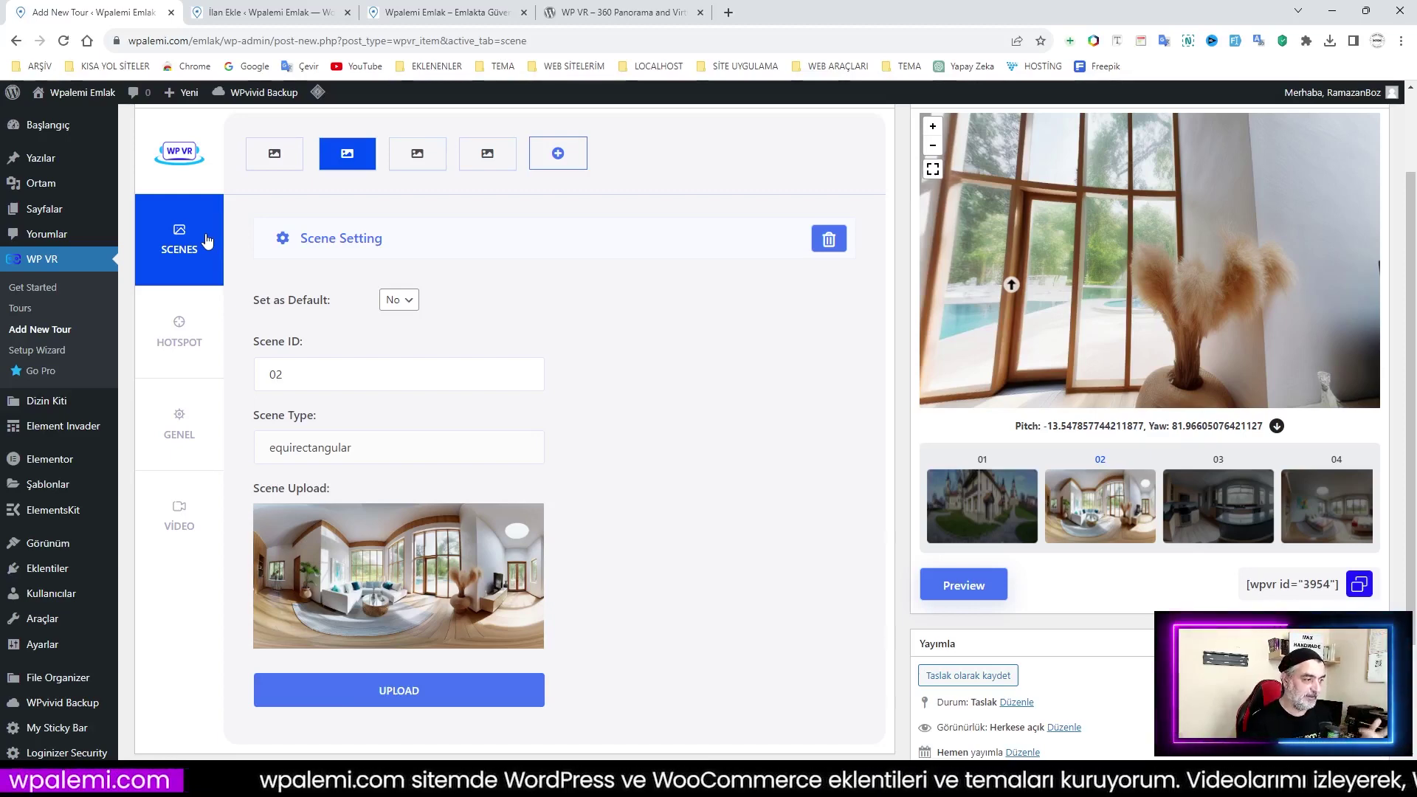
pyautogui.click(418, 158)
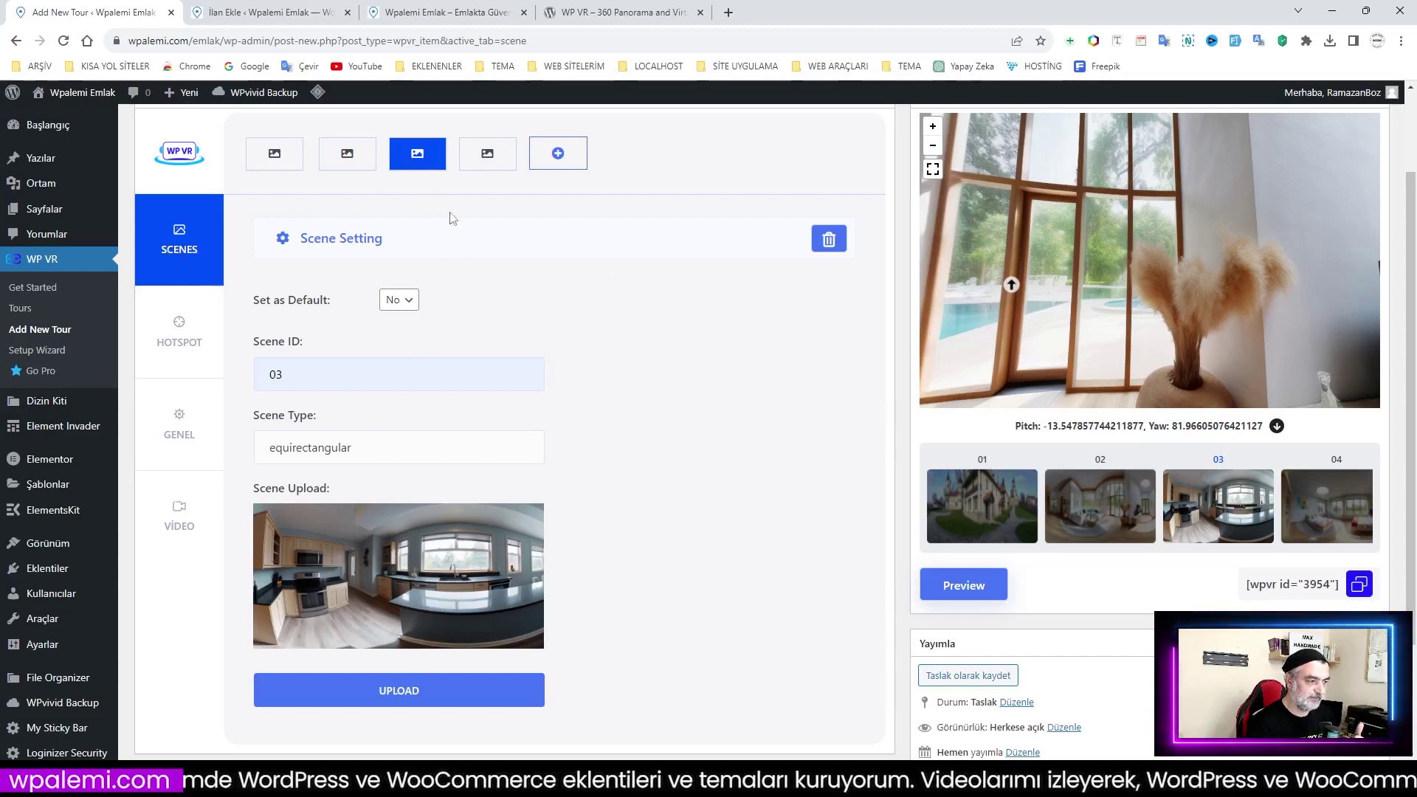
pyautogui.click(181, 333)
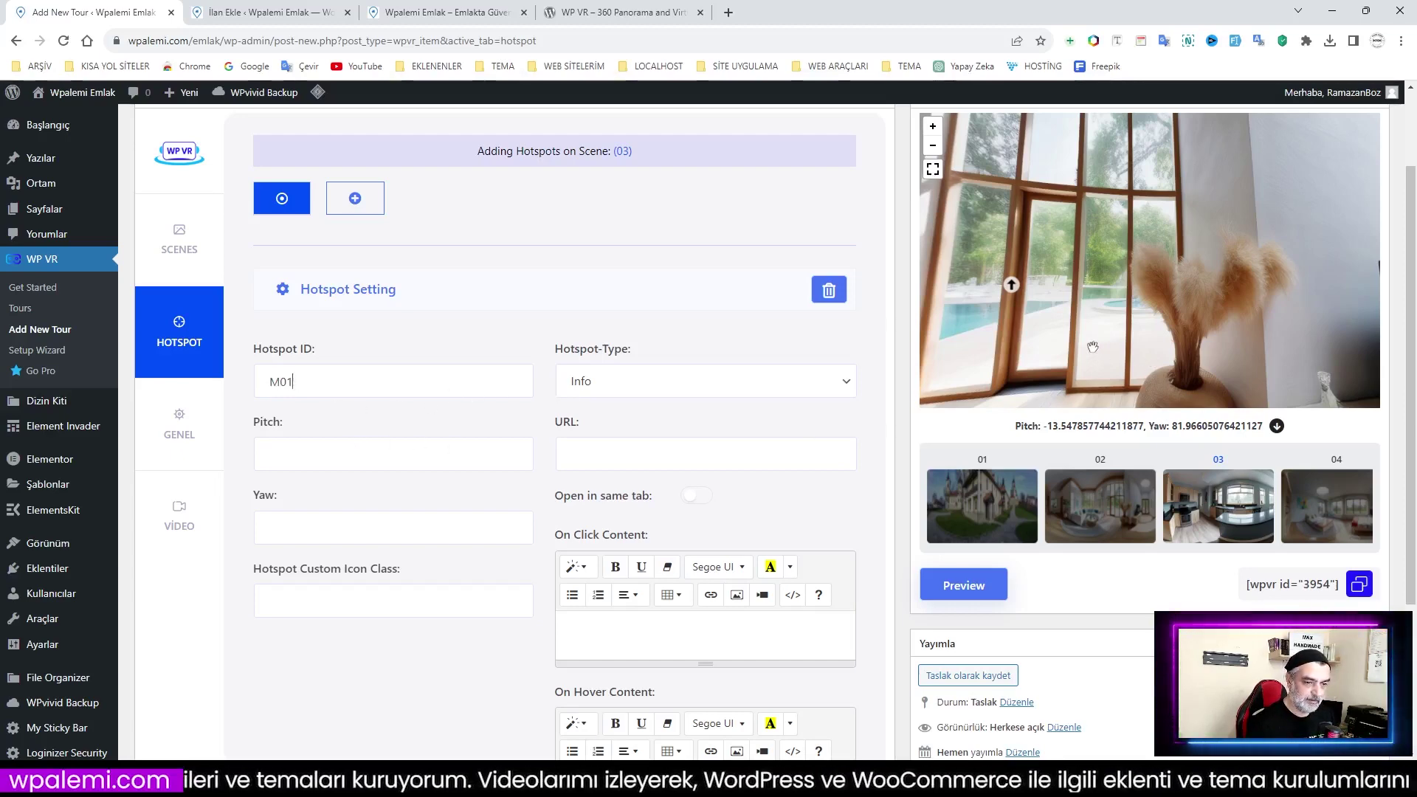
# Place hotspot M01 on the glazed door beside the kitchen cabinets in scene 03, at about pitch 2.82 and yaw -56.02
pyautogui.click(1229, 517)
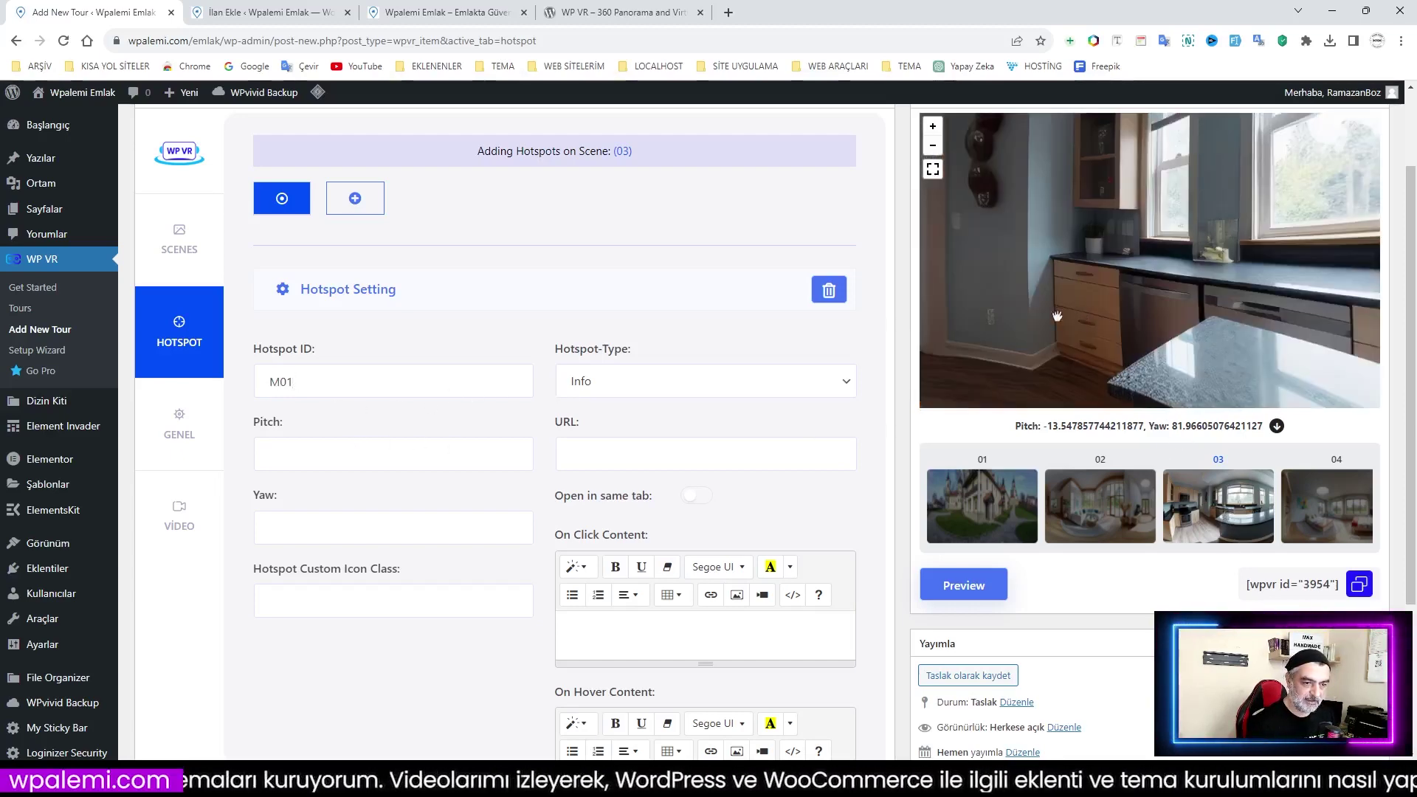
pyautogui.click(1214, 334)
pyautogui.moveTo(1215, 334); pyautogui.dragTo(1211, 357)
pyautogui.moveTo(1094, 311); pyautogui.dragTo(1060, 306)
pyautogui.click(1079, 295)
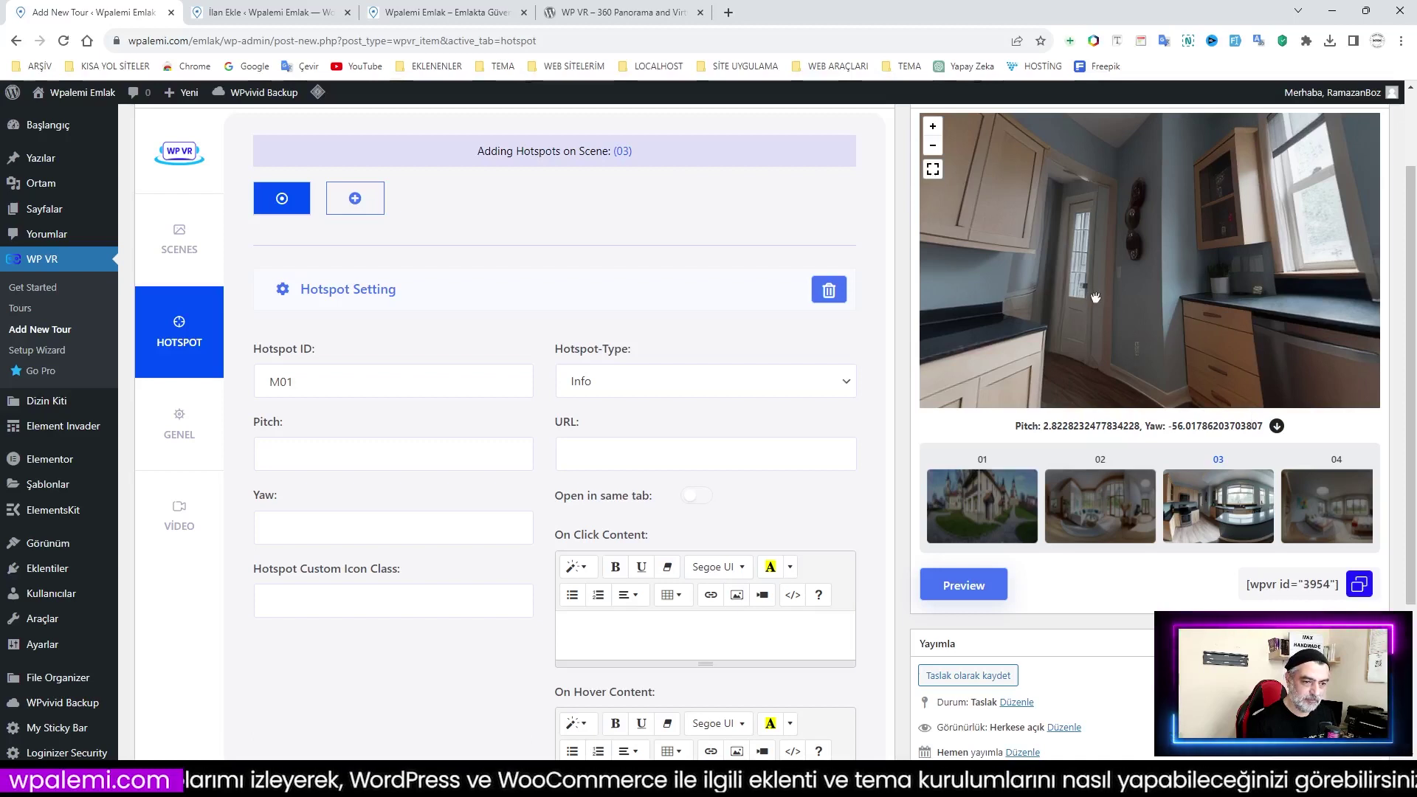
pyautogui.click(1277, 426)
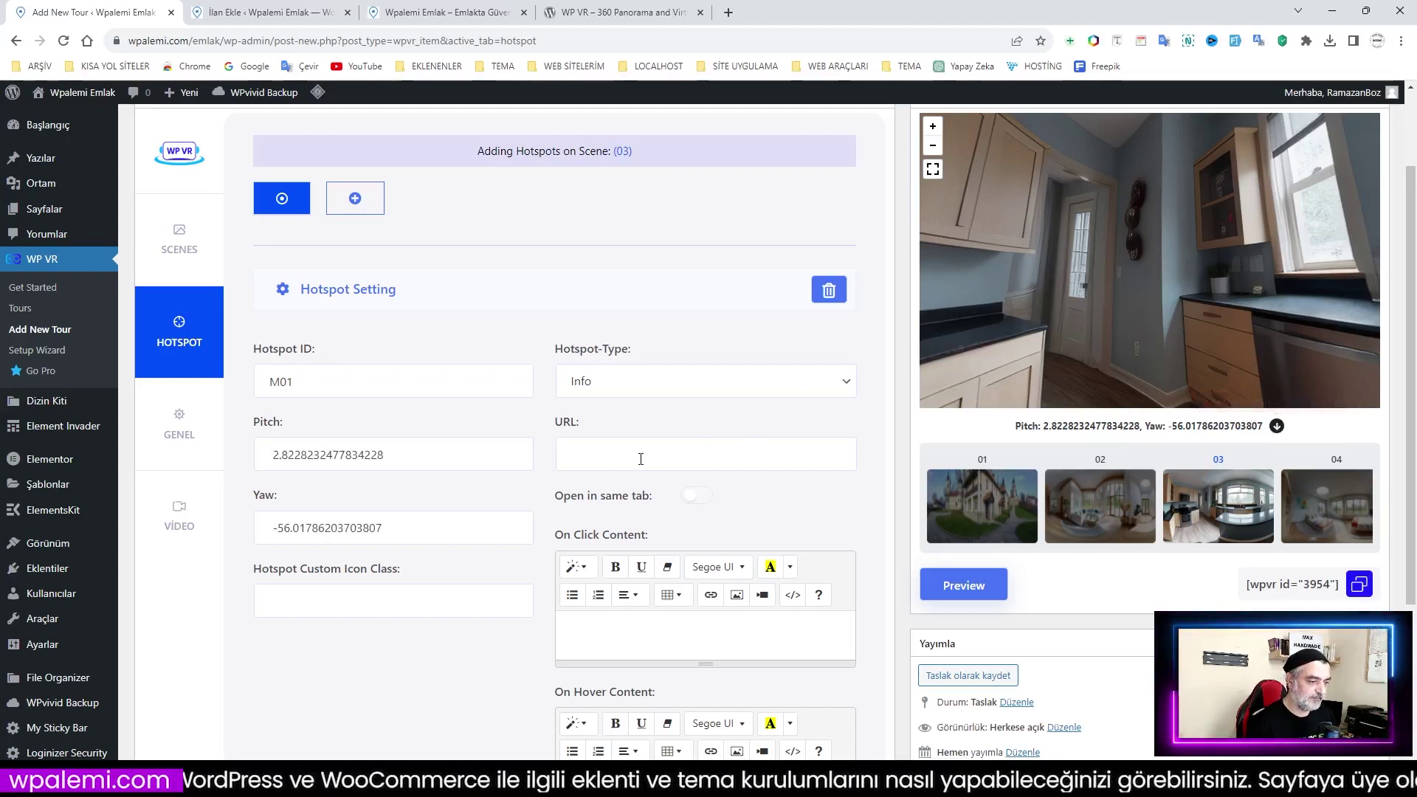
# Make hotspot M01 a Scene hotspot with the hover text "SALON KAPISI" and target scene 02
pyautogui.click(651, 387)
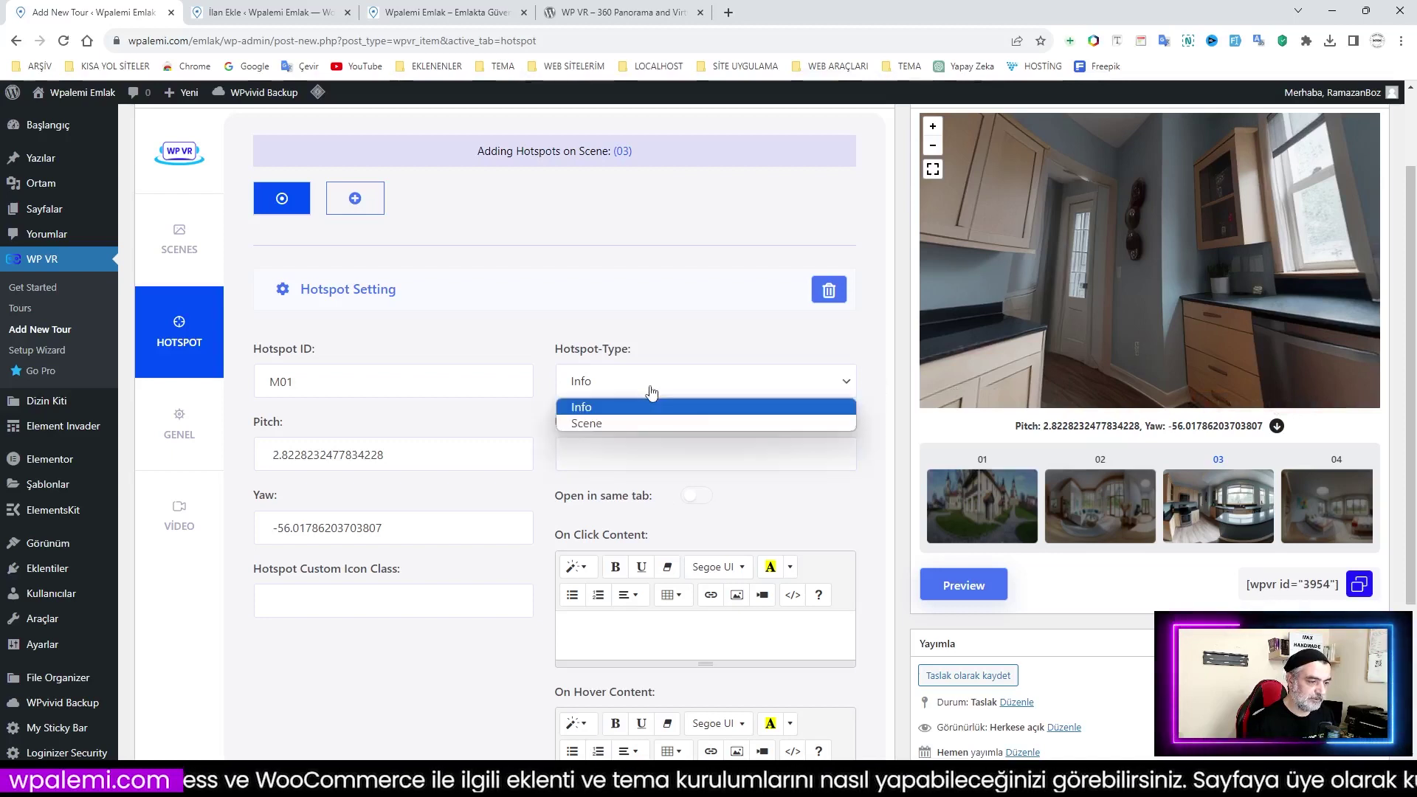
pyautogui.click(615, 423)
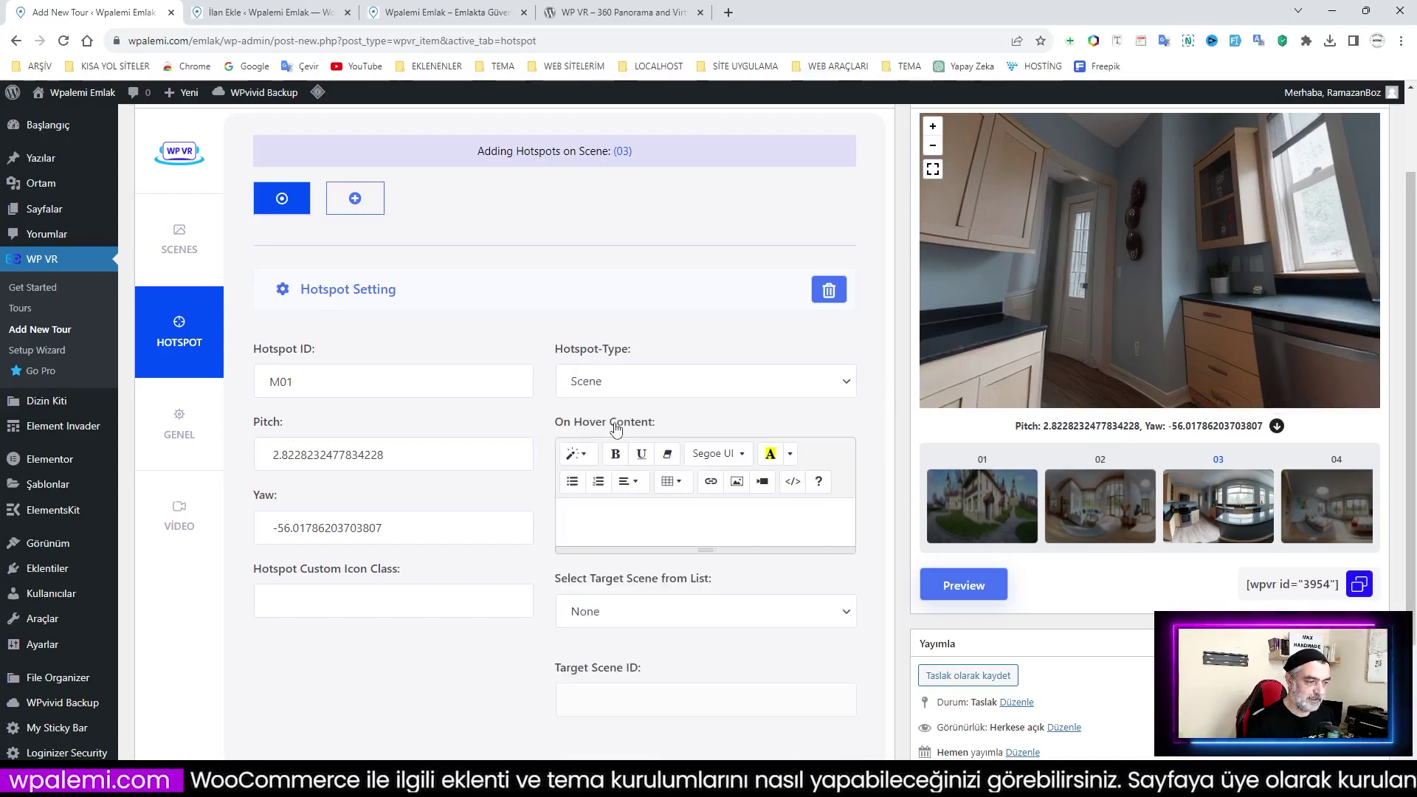
pyautogui.click(604, 520)
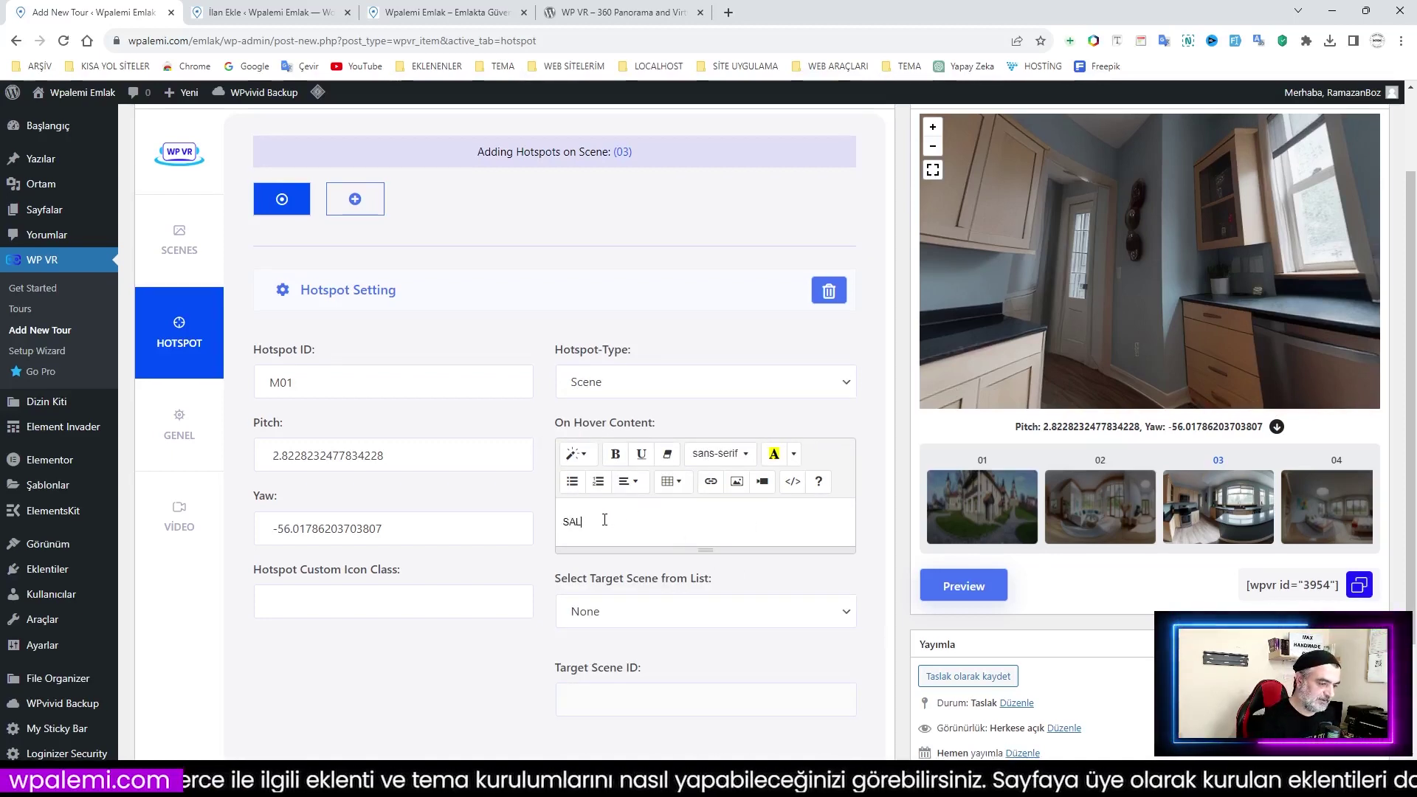
pyautogui.write('SALON KAPISI')
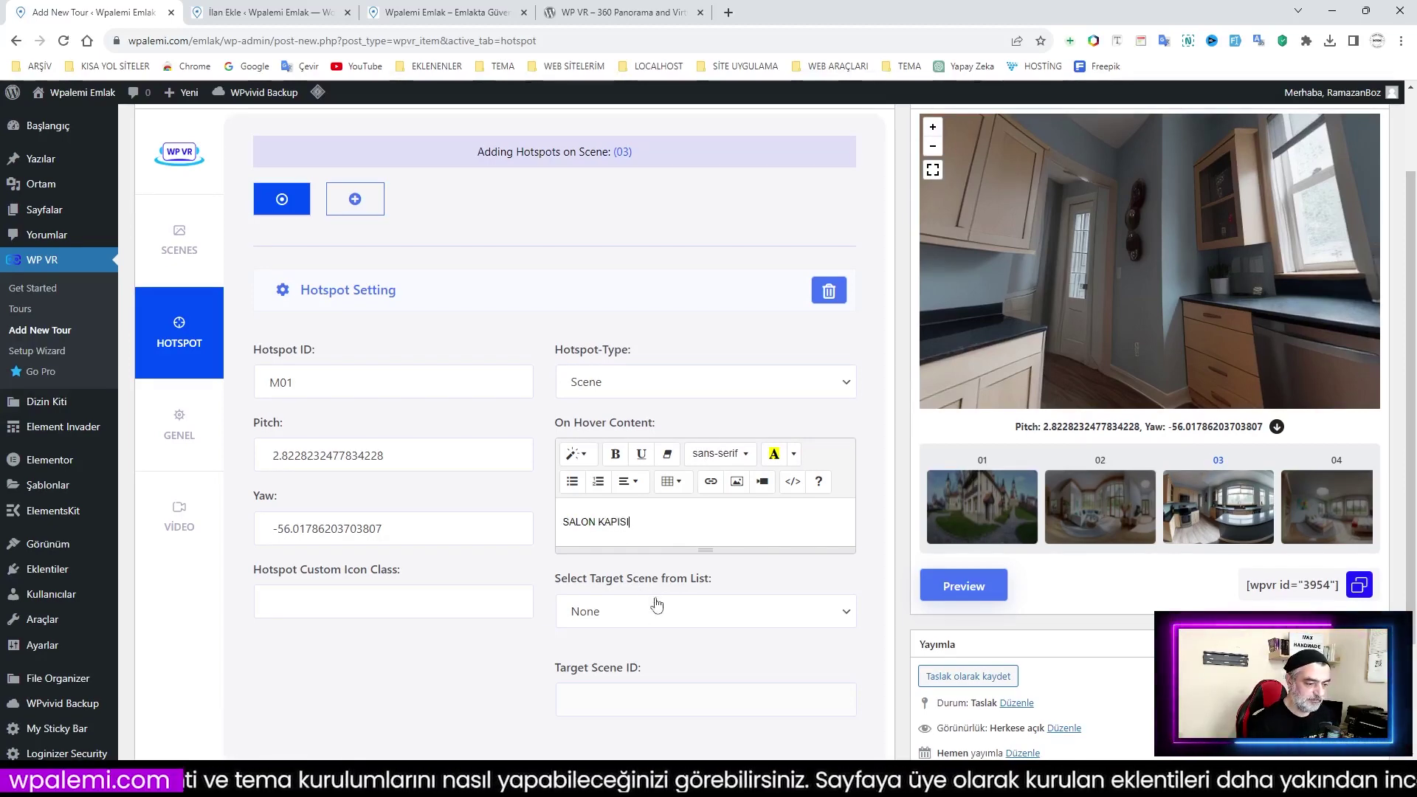
pyautogui.click(661, 623)
pyautogui.click(635, 668)
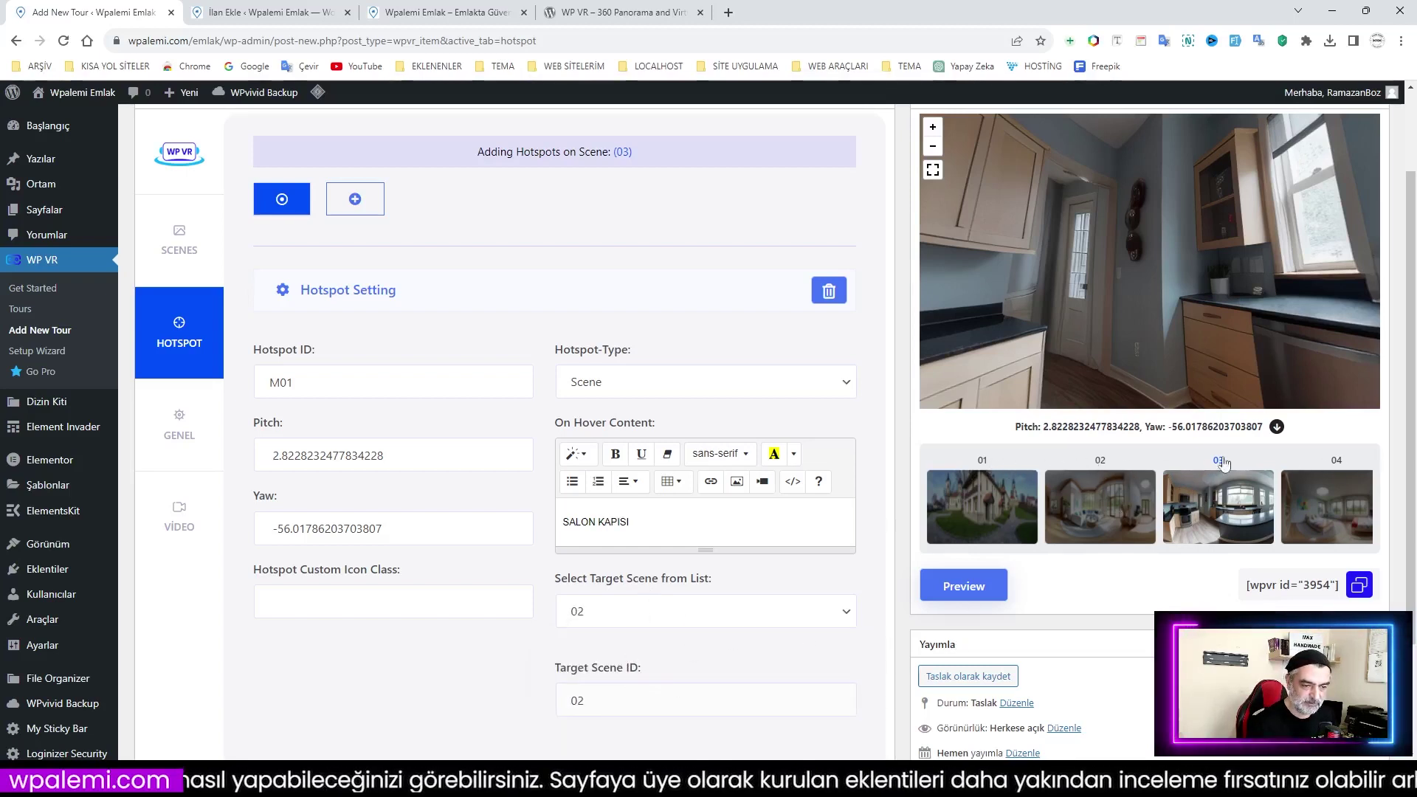
# Preview the tour and test the hotspots from the entrance to the living room, into the kitchen and back
pyautogui.click(962, 591)
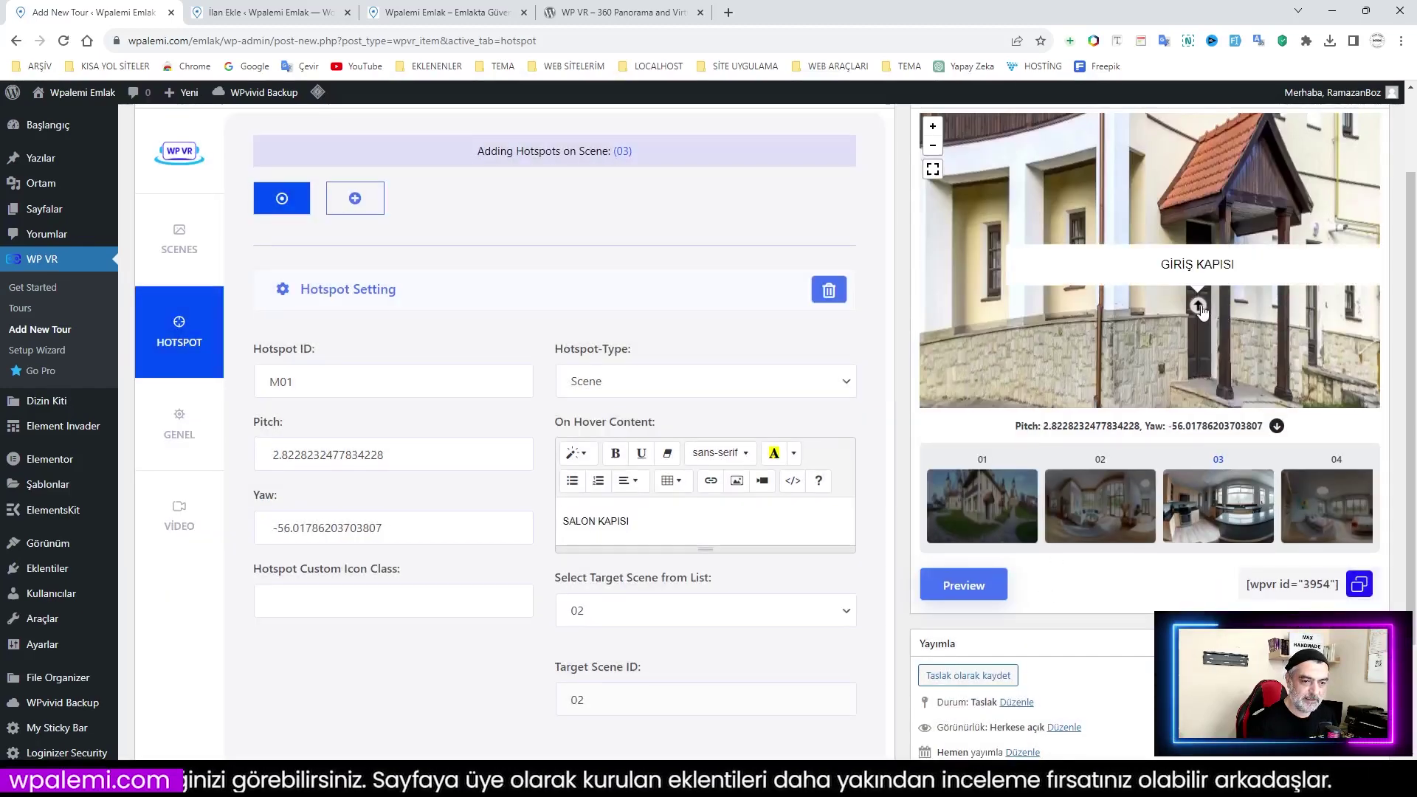
pyautogui.click(1201, 308)
pyautogui.moveTo(1059, 327); pyautogui.dragTo(1264, 325)
pyautogui.moveTo(1007, 325); pyautogui.dragTo(1266, 325)
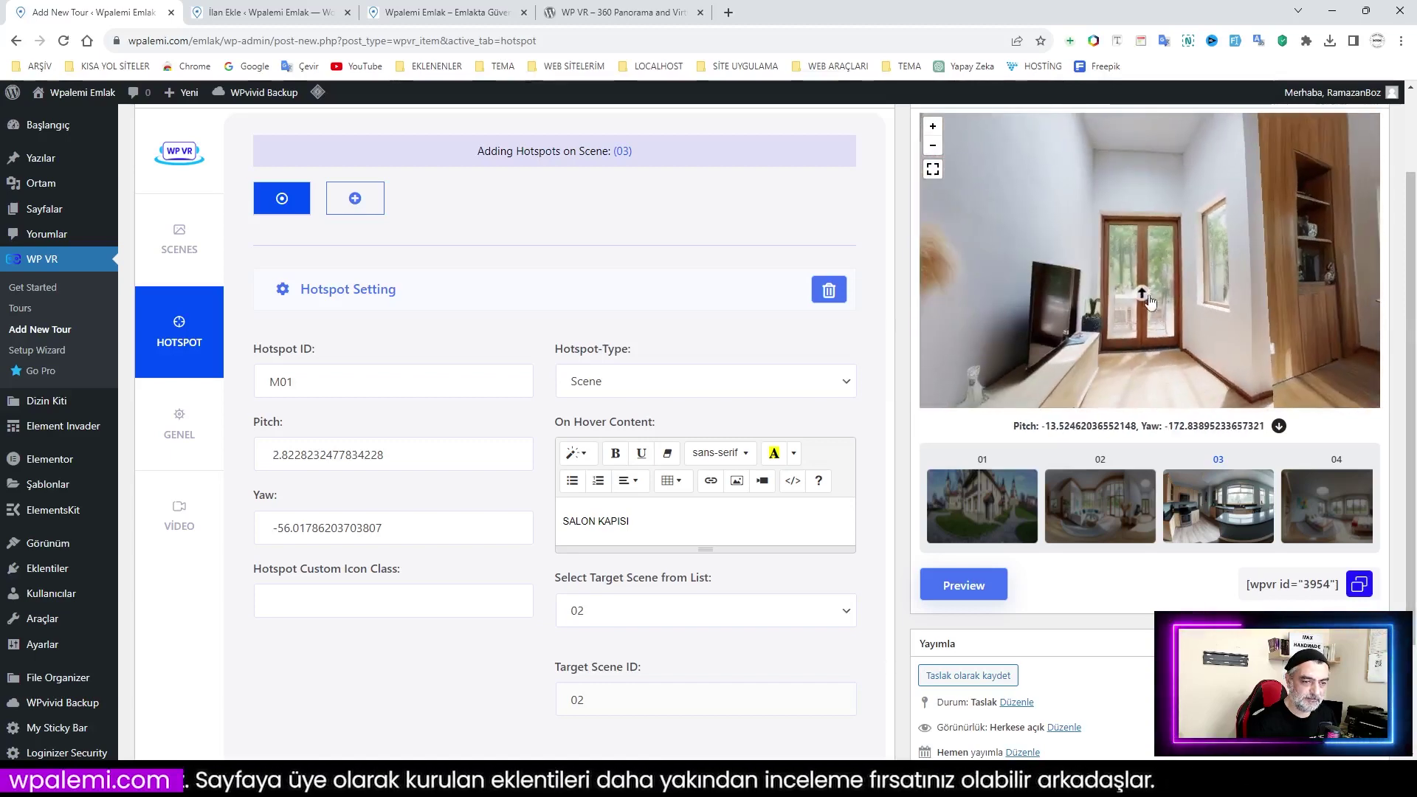
pyautogui.click(1144, 296)
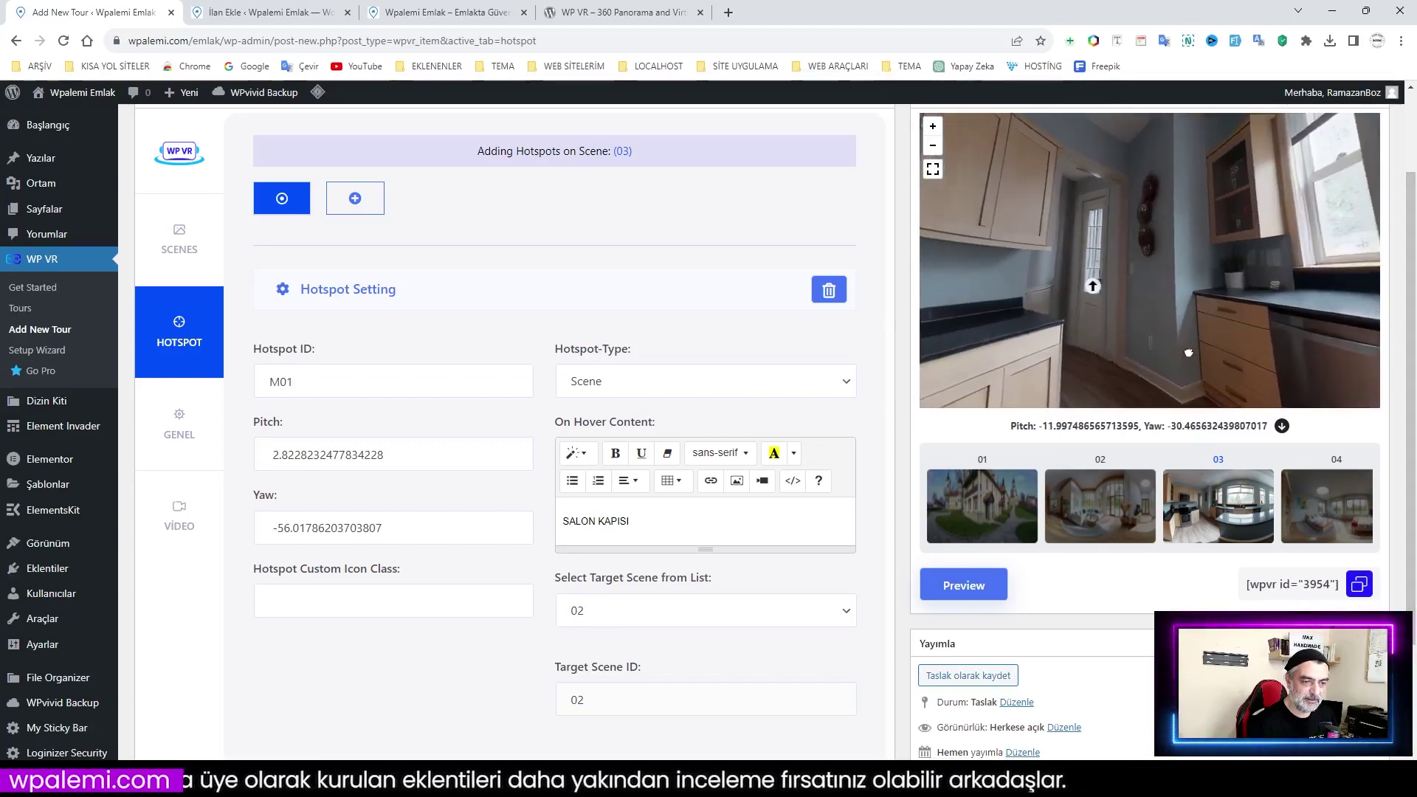
pyautogui.click(1093, 293)
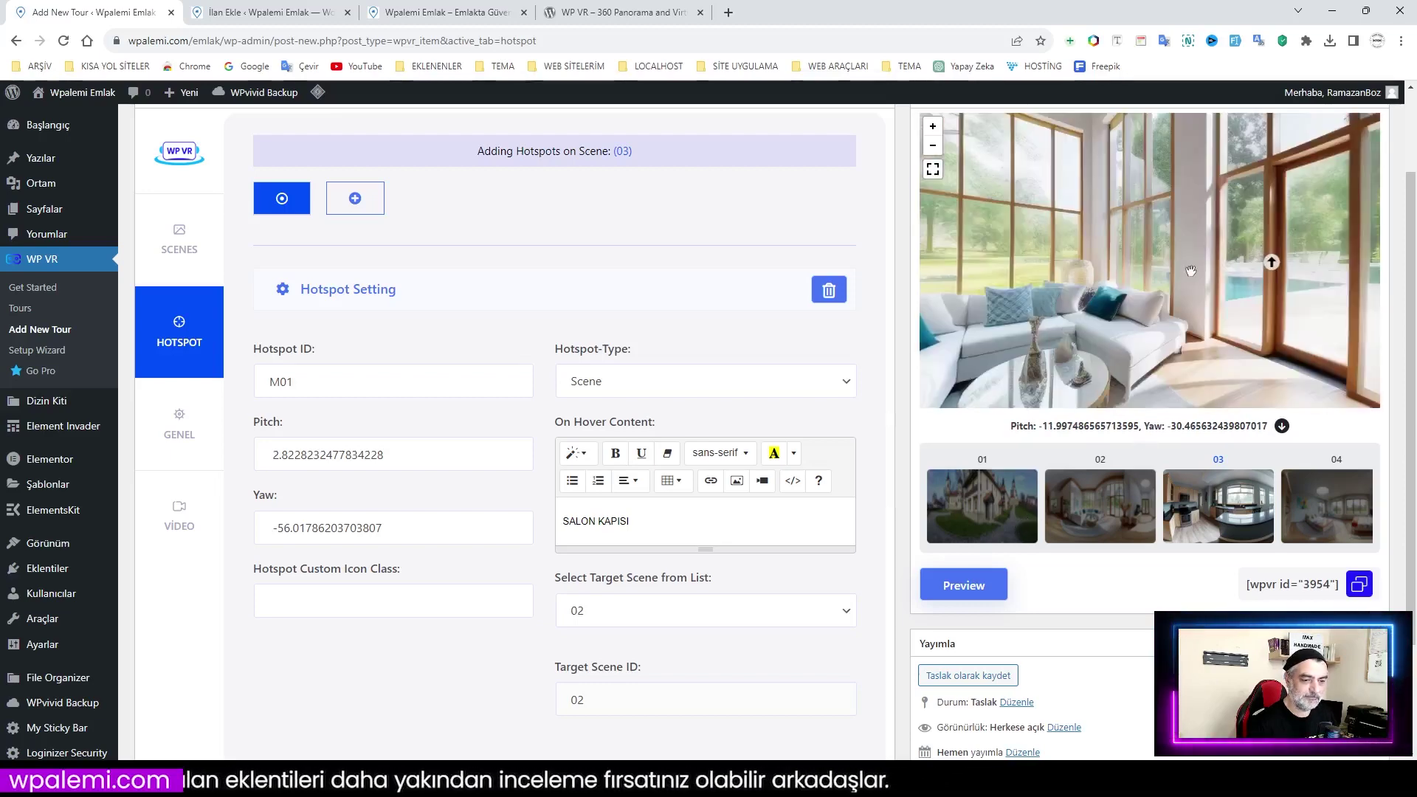
pyautogui.moveTo(1072, 290); pyautogui.dragTo(1148, 291)
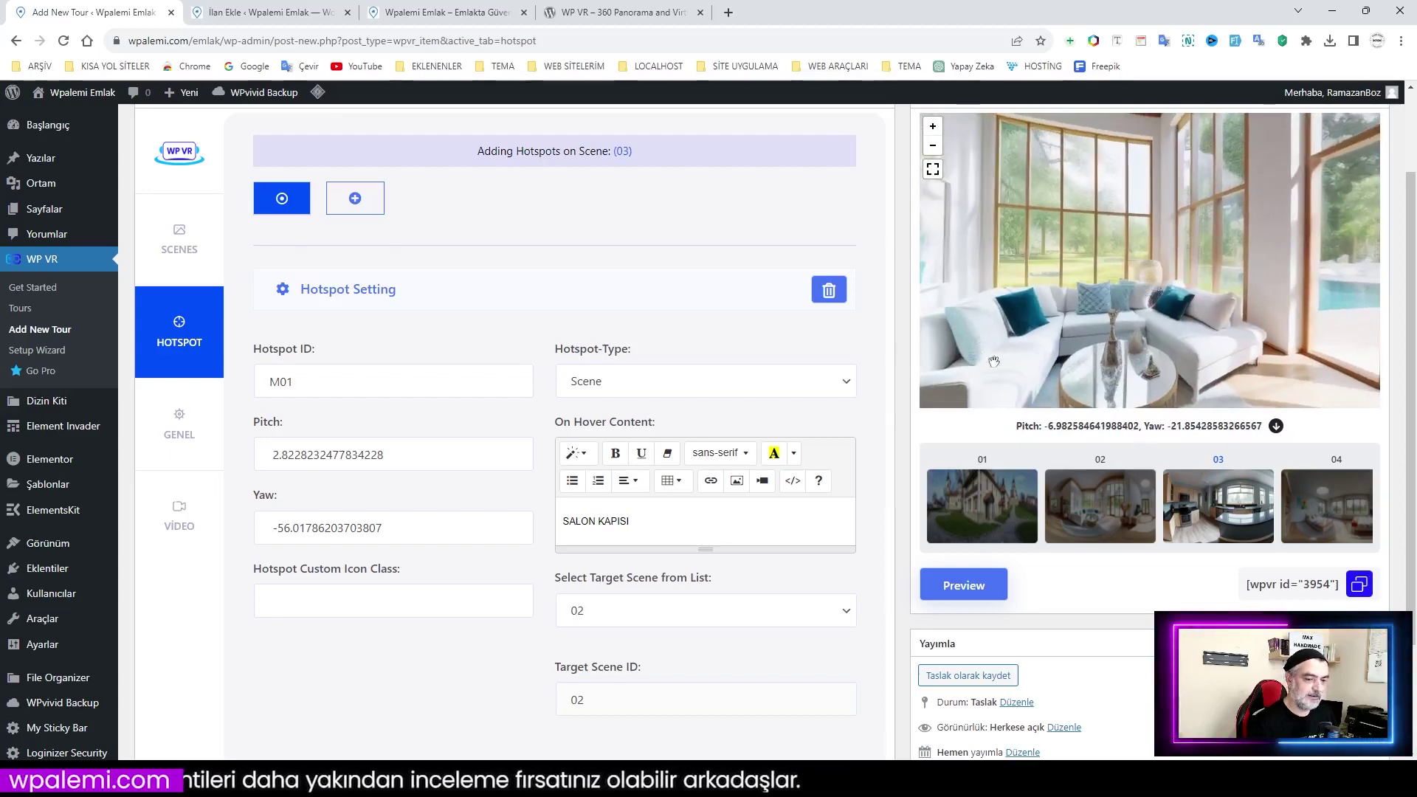
pyautogui.moveTo(1059, 341); pyautogui.dragTo(1195, 344)
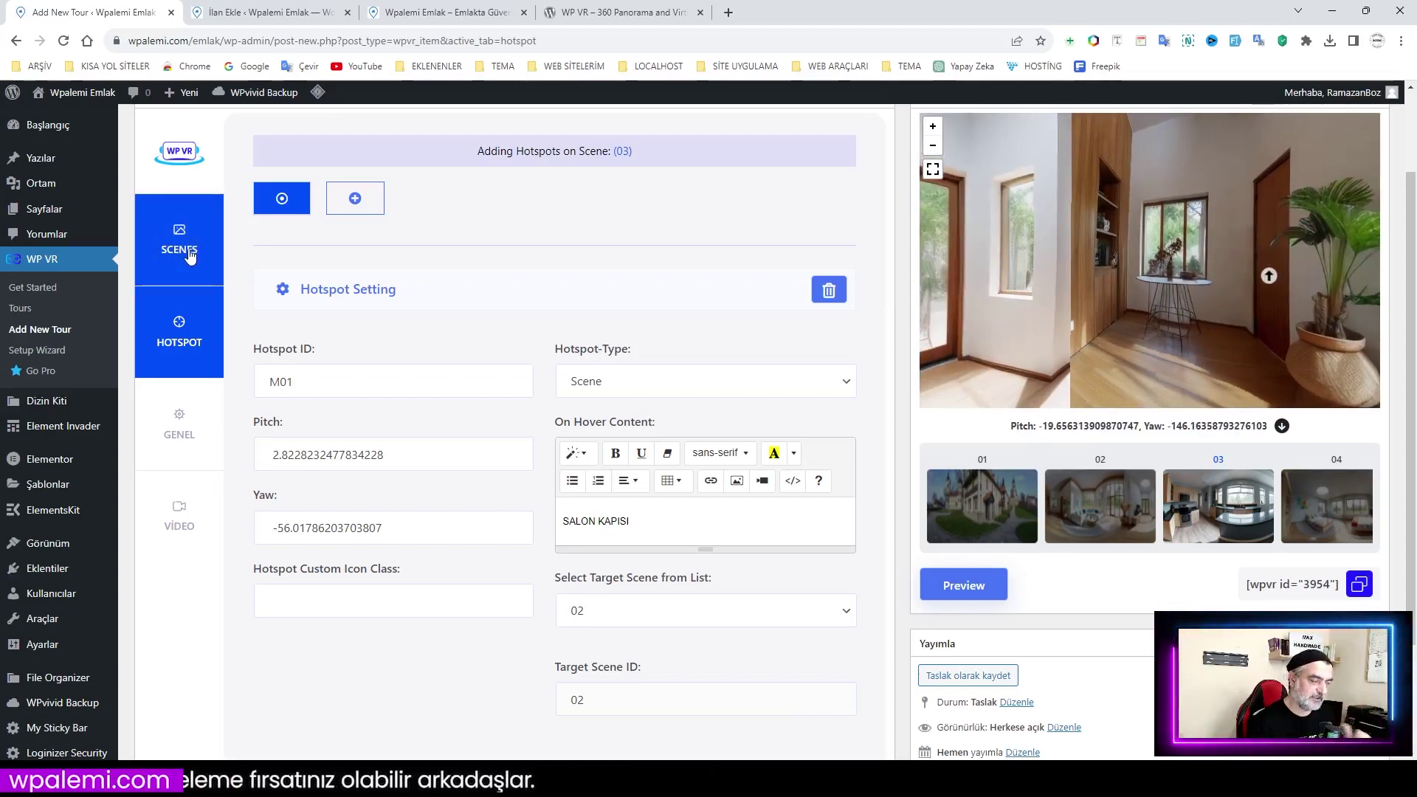
# Select scene 04, load its bedroom panorama and pick a hotspot position on the side of the bookcase
pyautogui.click(180, 243)
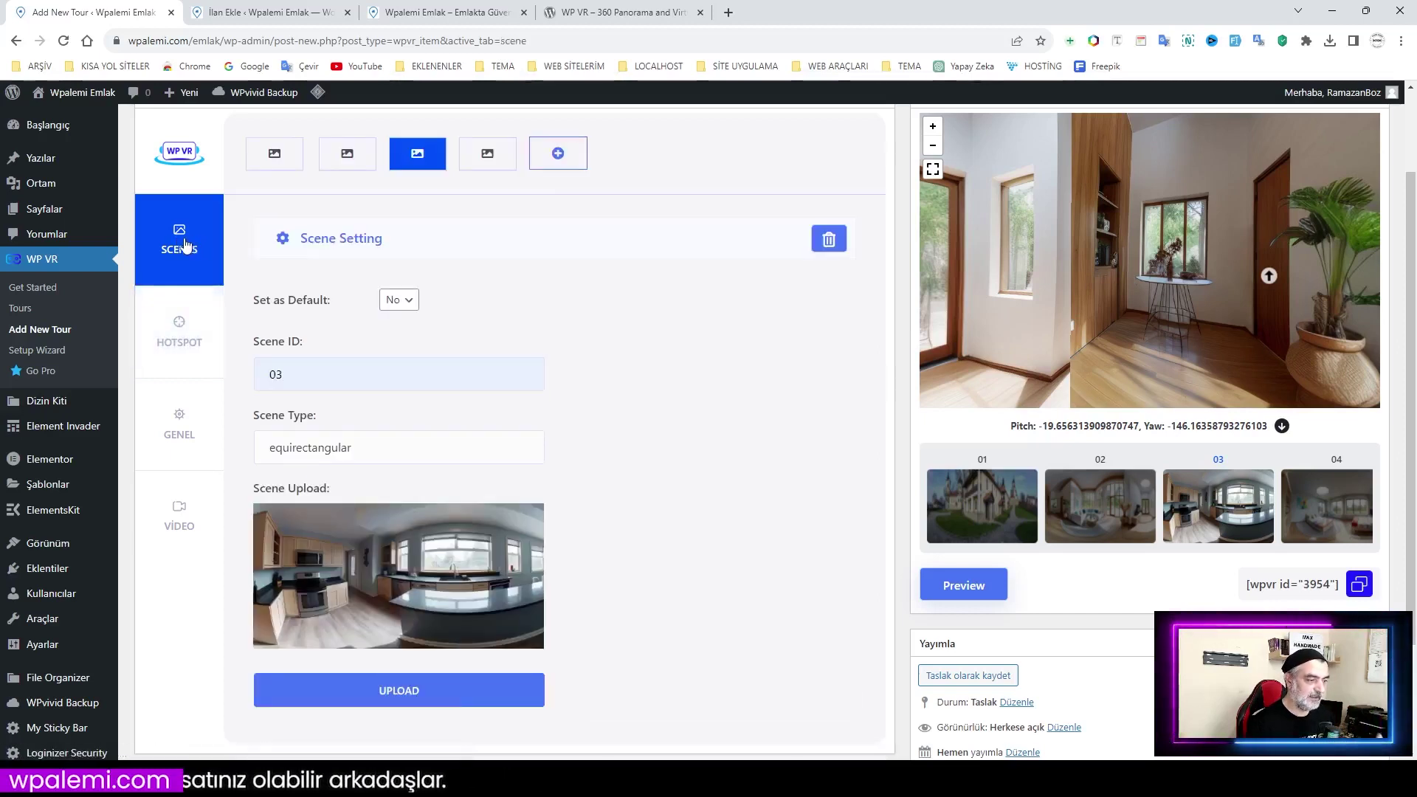
pyautogui.click(492, 161)
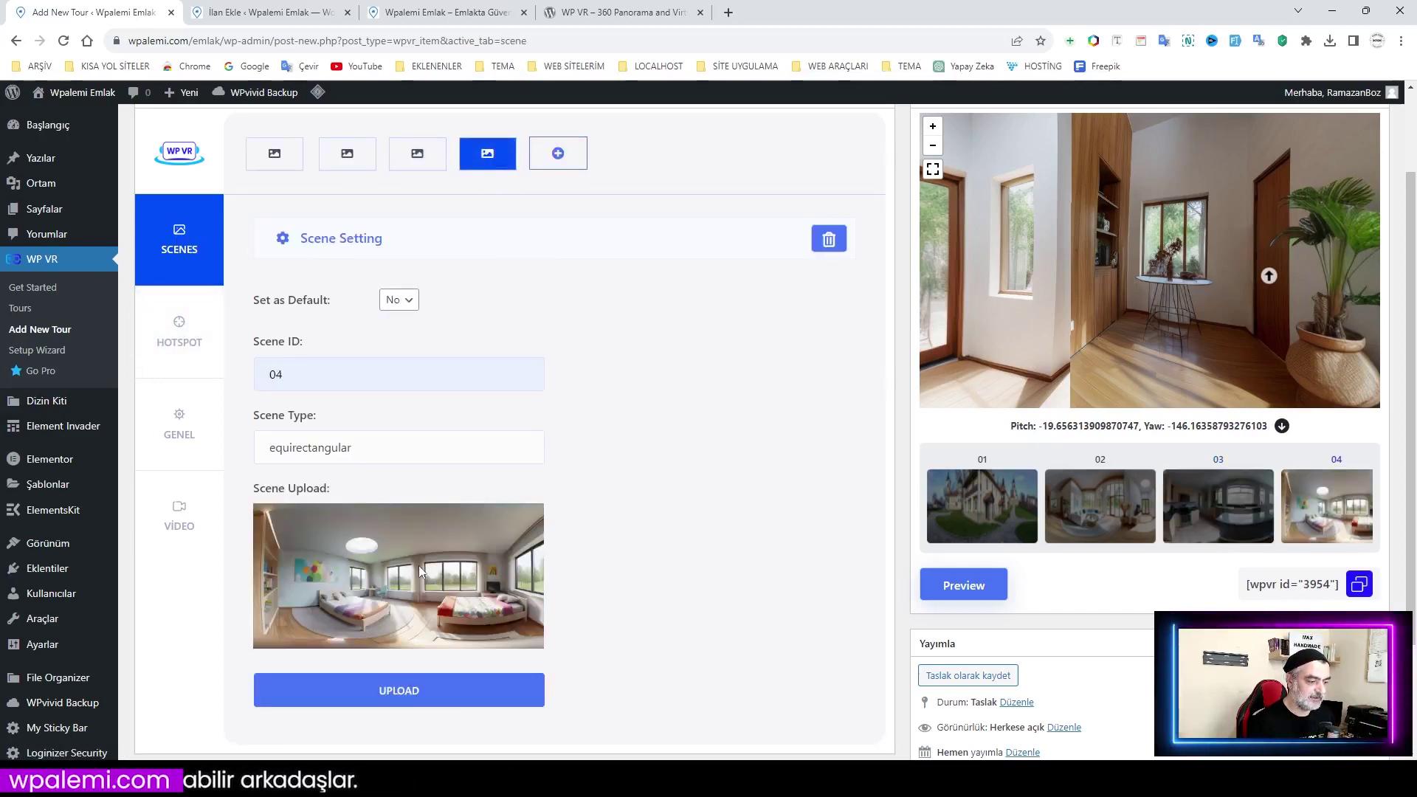
pyautogui.click(1322, 505)
pyautogui.moveTo(999, 328)
pyautogui.mouseDown()
pyautogui.moveTo(1198, 317)
pyautogui.moveTo(1122, 301)
pyautogui.moveTo(1250, 337)
pyautogui.moveTo(1212, 317)
pyautogui.mouseUp()
pyautogui.moveTo(1070, 325)
pyautogui.mouseDown()
pyautogui.moveTo(1286, 334)
pyautogui.moveTo(801, 300)
pyautogui.moveTo(1076, 343)
pyautogui.mouseUp()
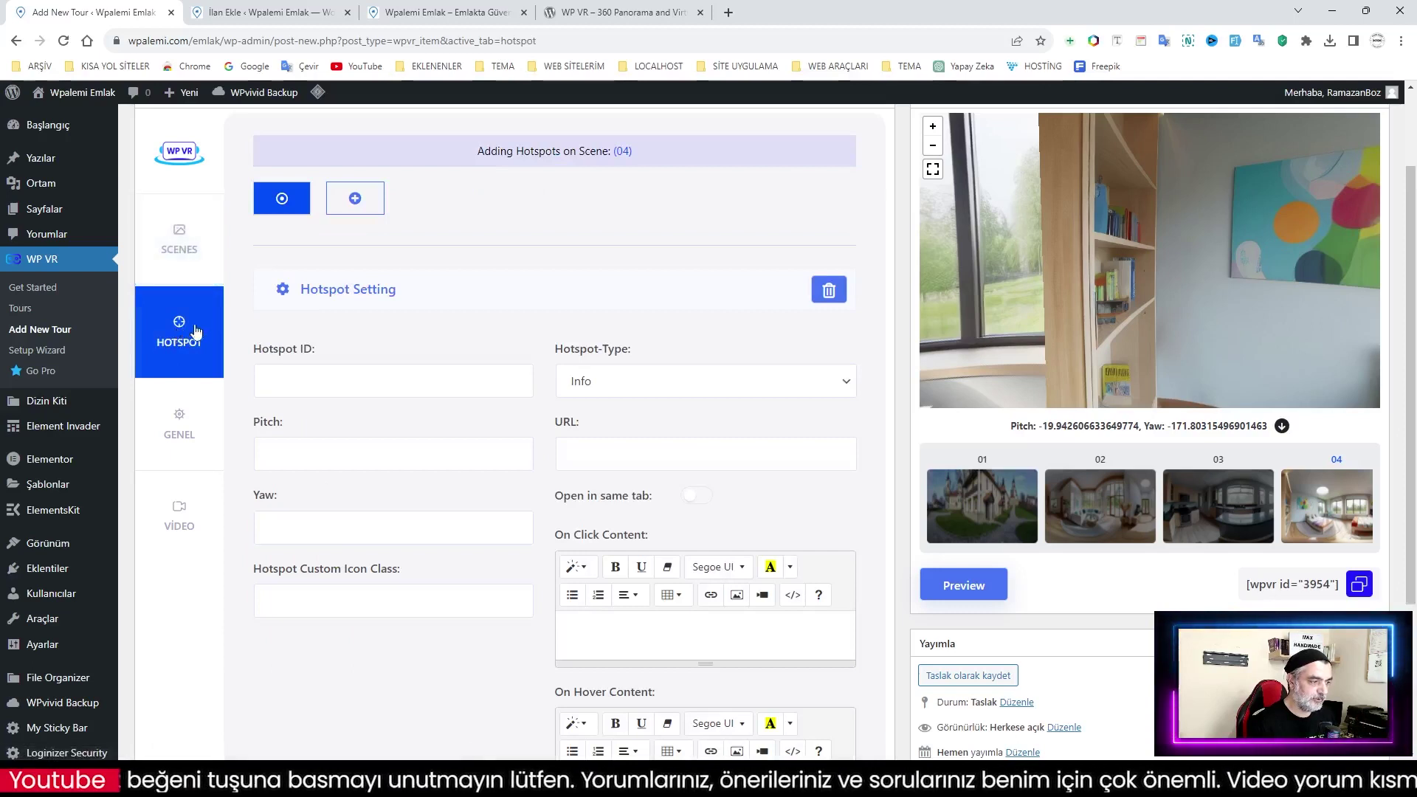
# Set the ID of scene 04's hotspot to YT01 and apply the picked position, about pitch -19.94 and yaw -171.80
pyautogui.click(323, 381)
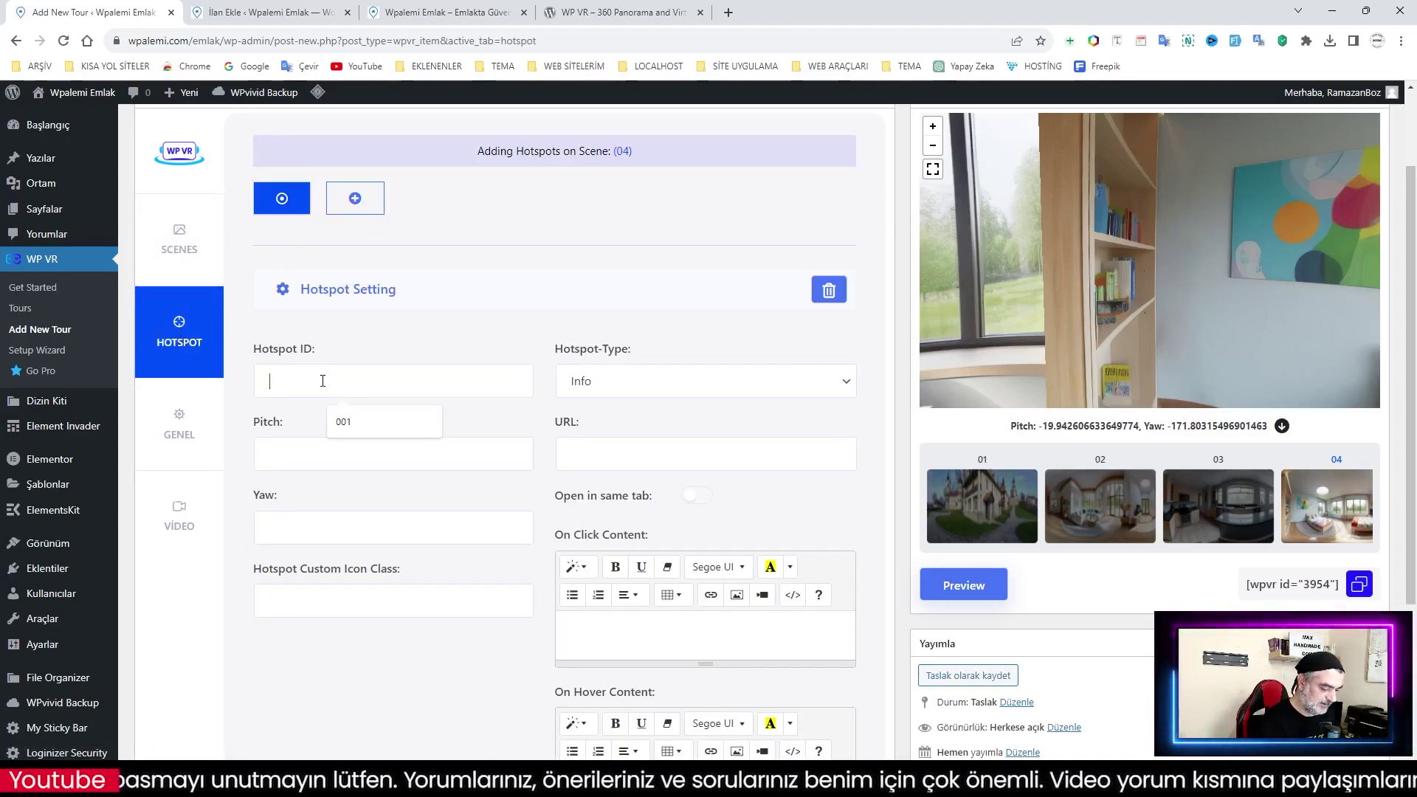
pyautogui.write('YT01')
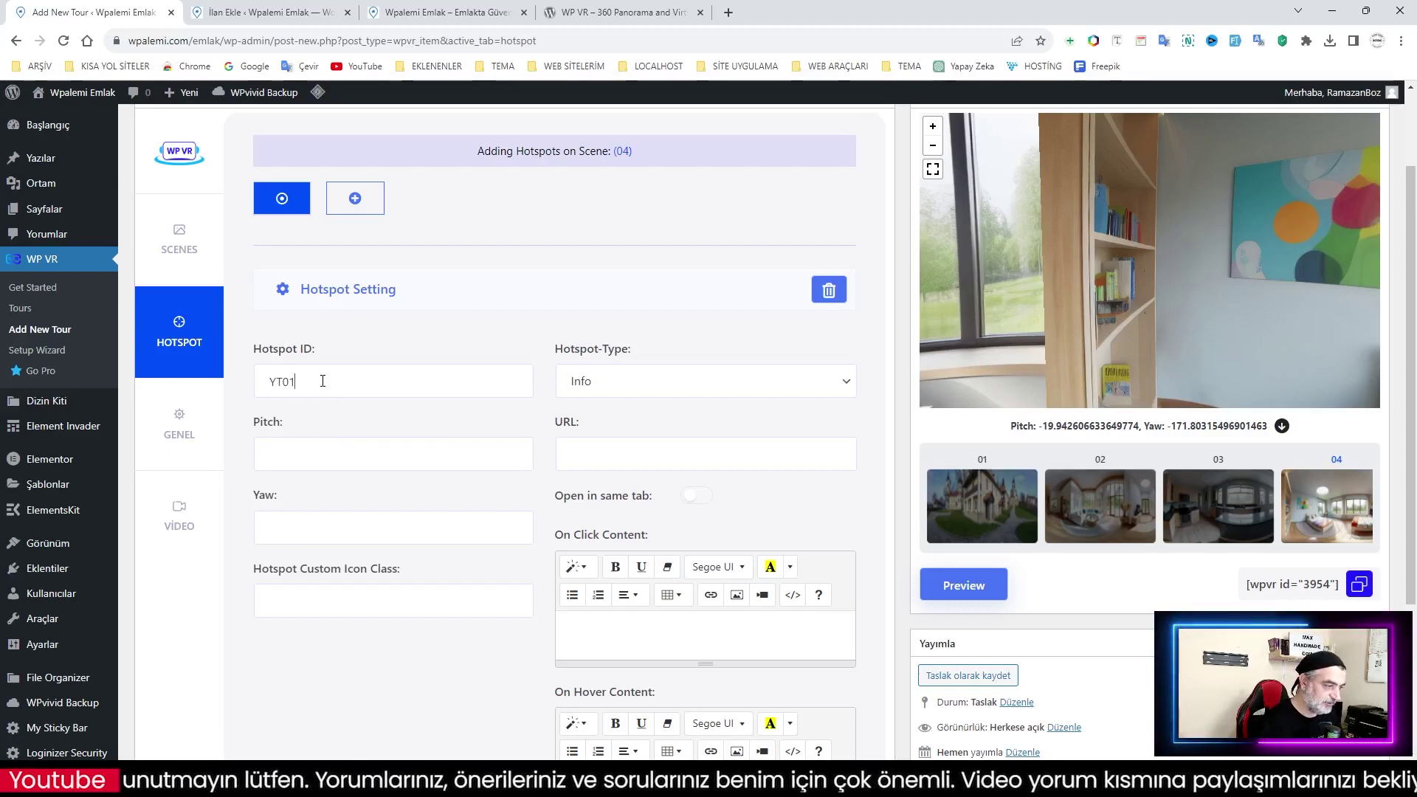
pyautogui.click(327, 448)
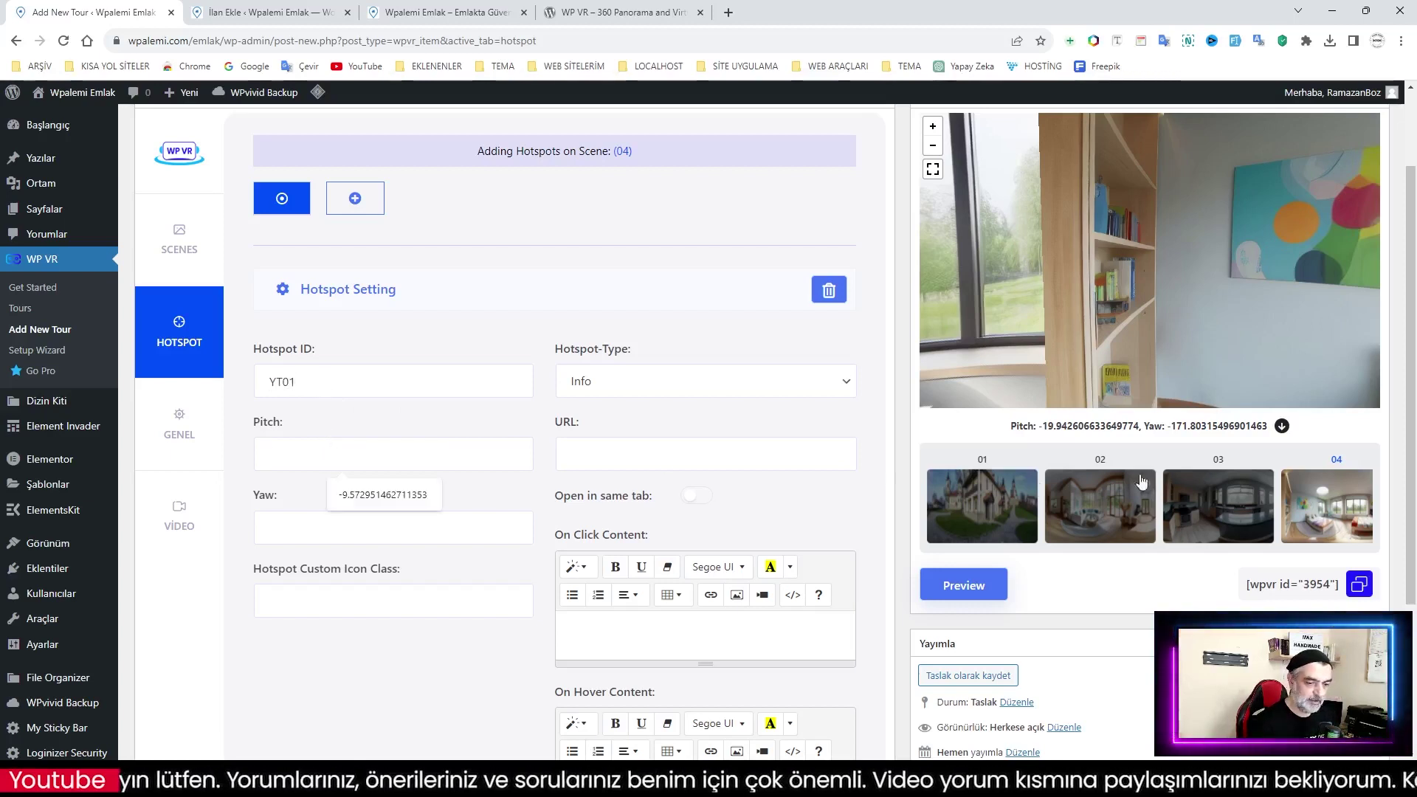
pyautogui.click(1283, 427)
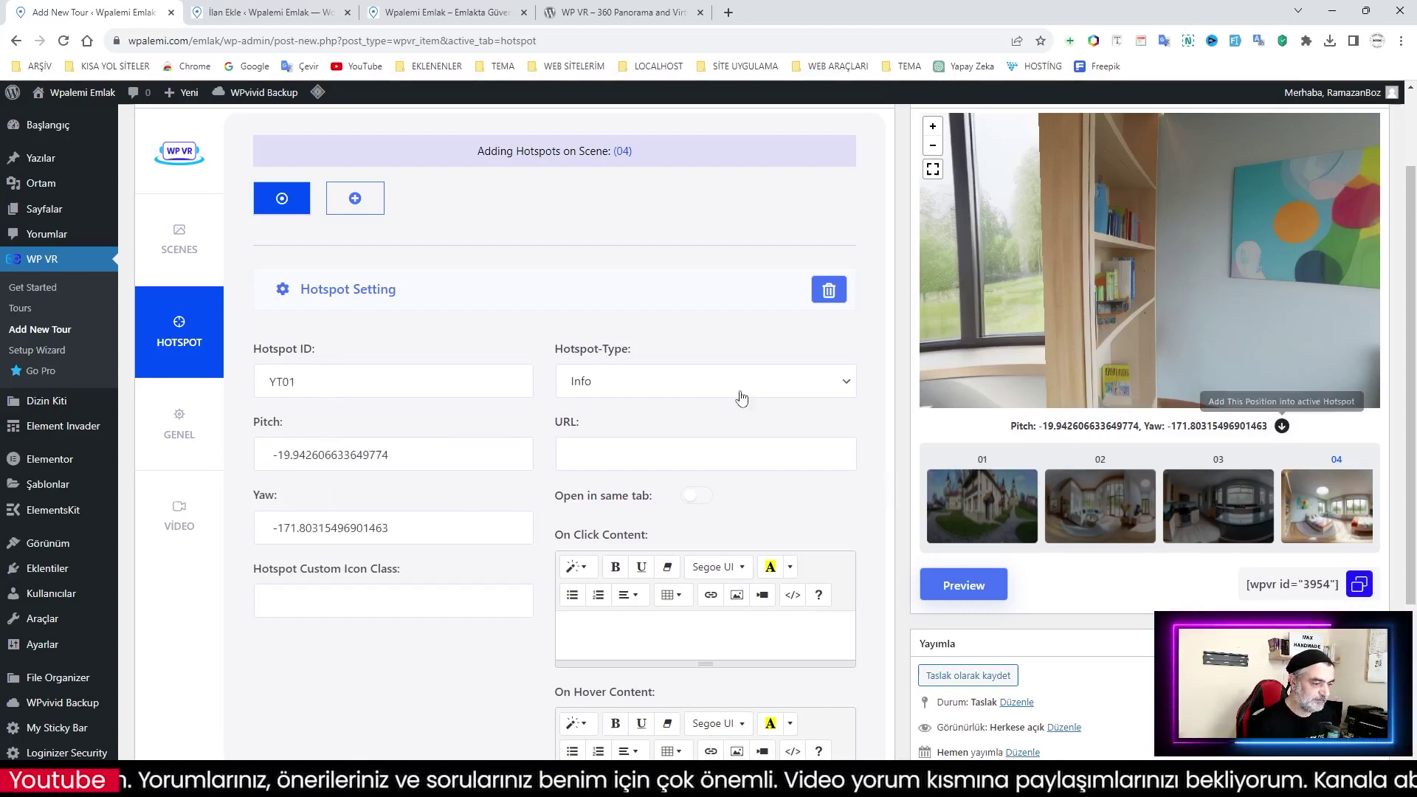
# Make hotspot YT01 a Scene hotspot with the hover text "SALON KAPISI" and target scene 02
pyautogui.click(613, 388)
pyautogui.click(604, 422)
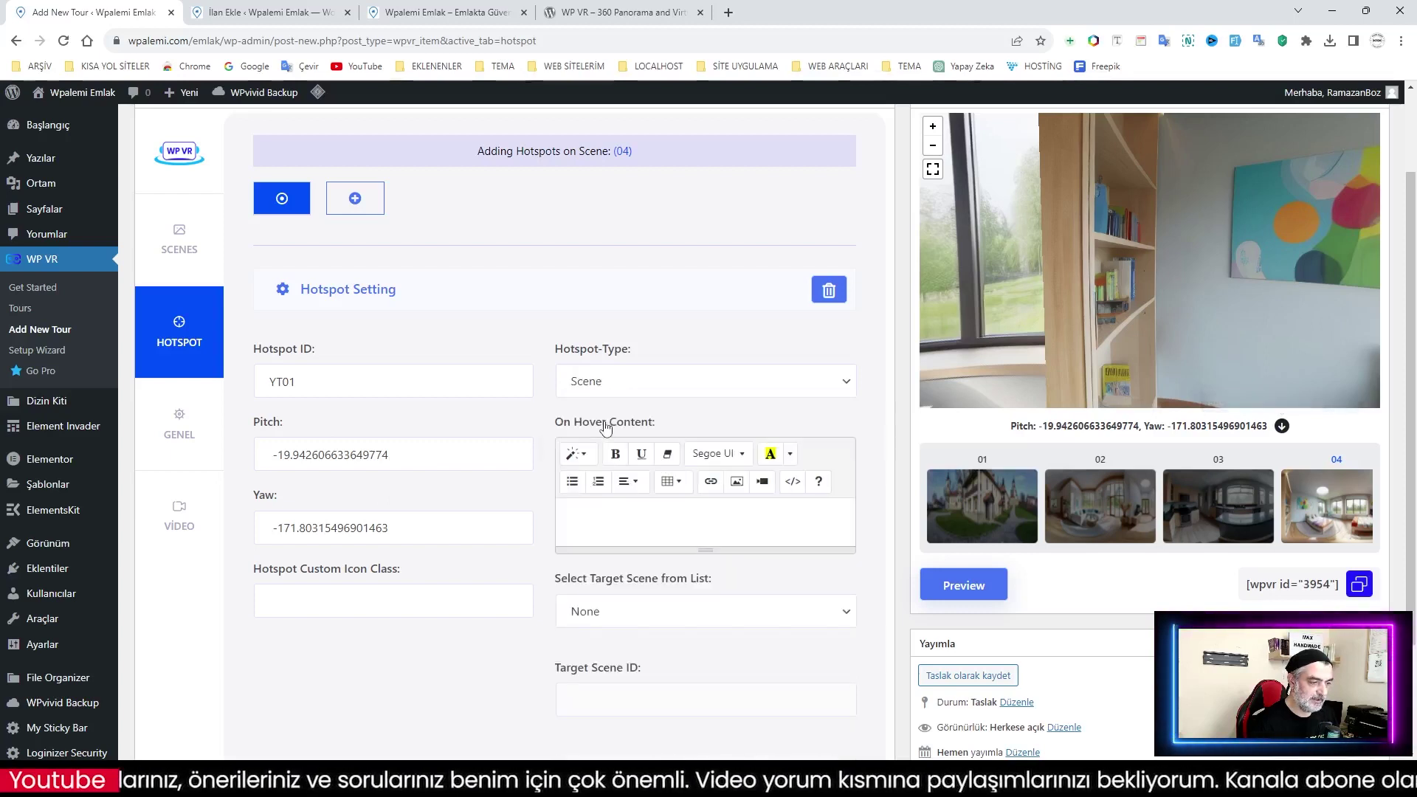
pyautogui.click(617, 532)
pyautogui.write('SALON KAPISI')
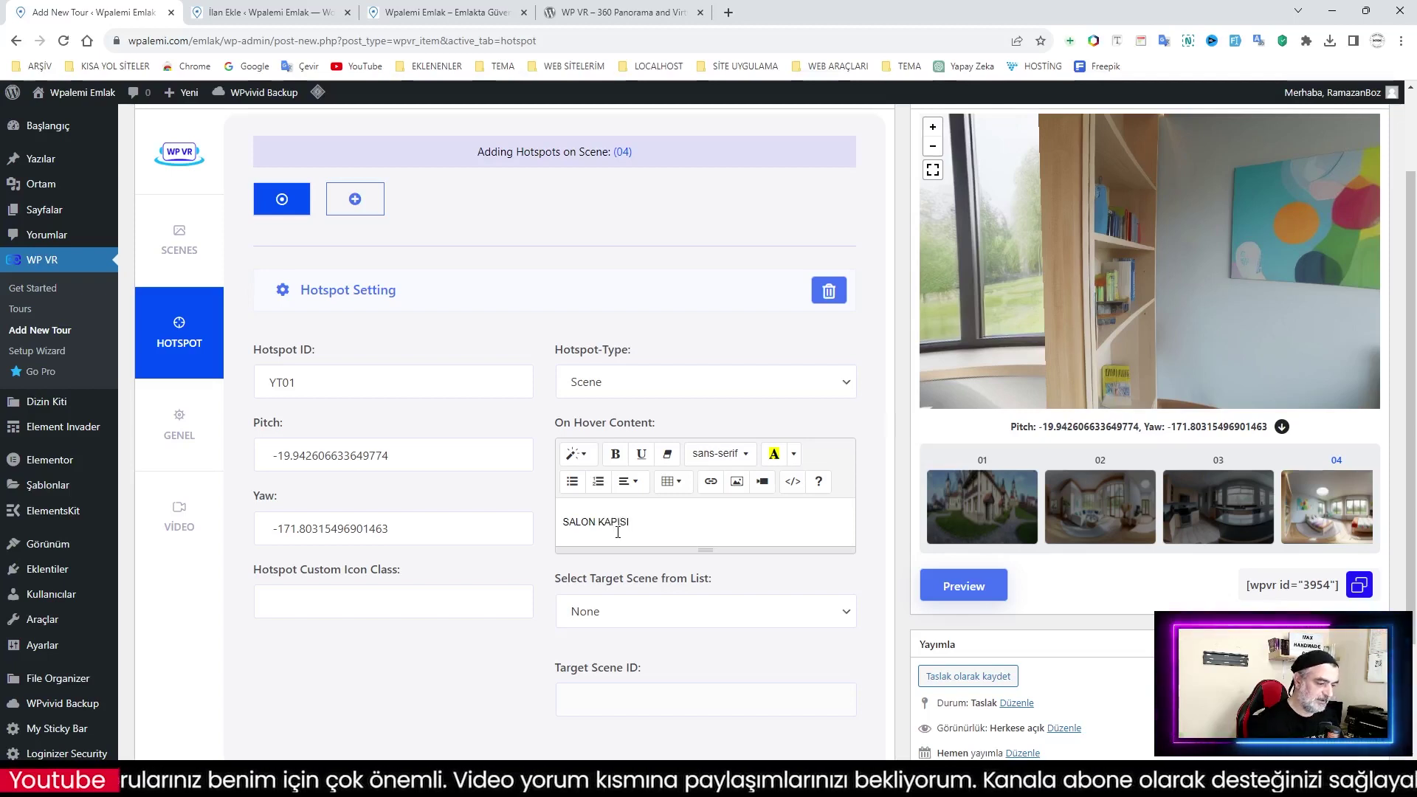
pyautogui.click(702, 611)
pyautogui.click(675, 669)
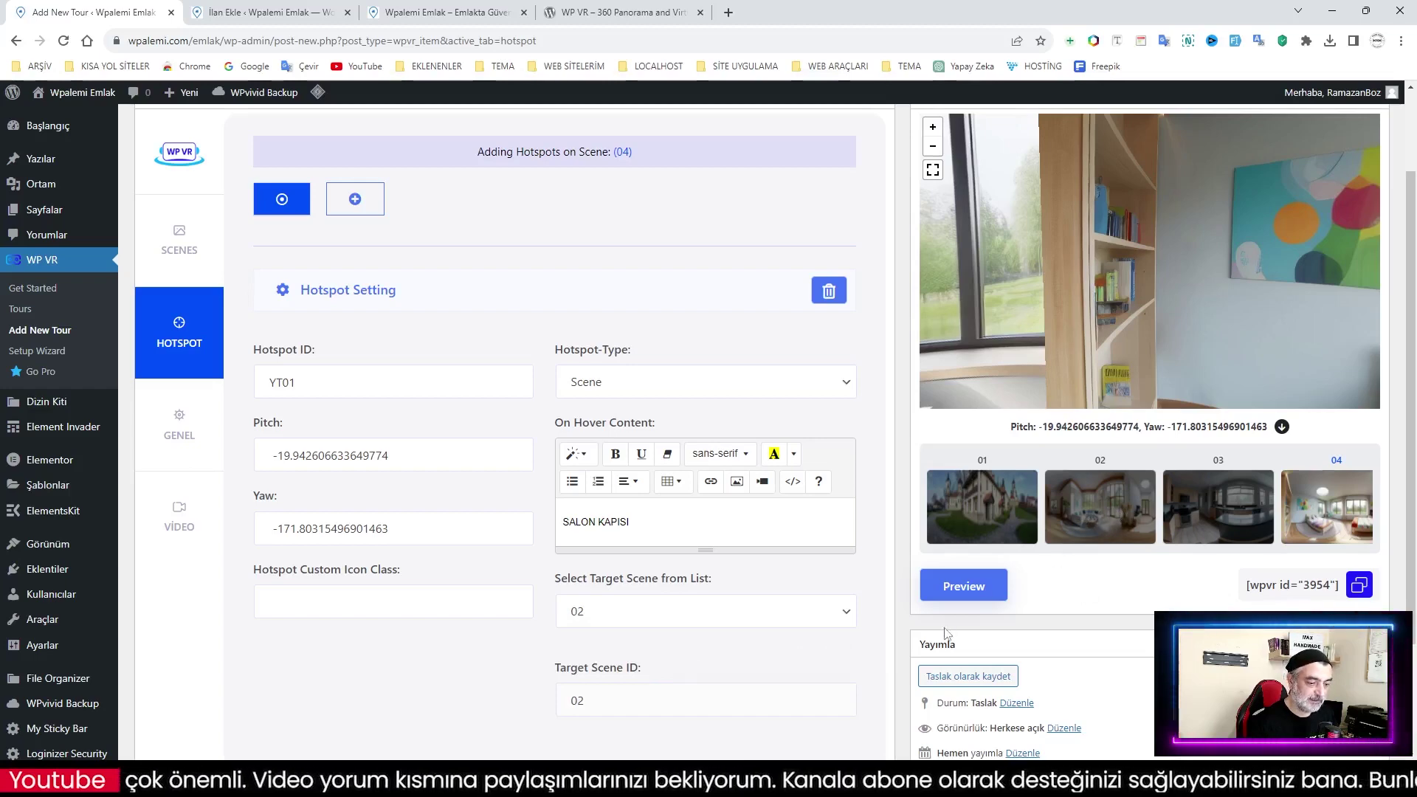
# Preview the tour and test the hotspots from the entrance through the living room to the bedroom and back
pyautogui.click(959, 588)
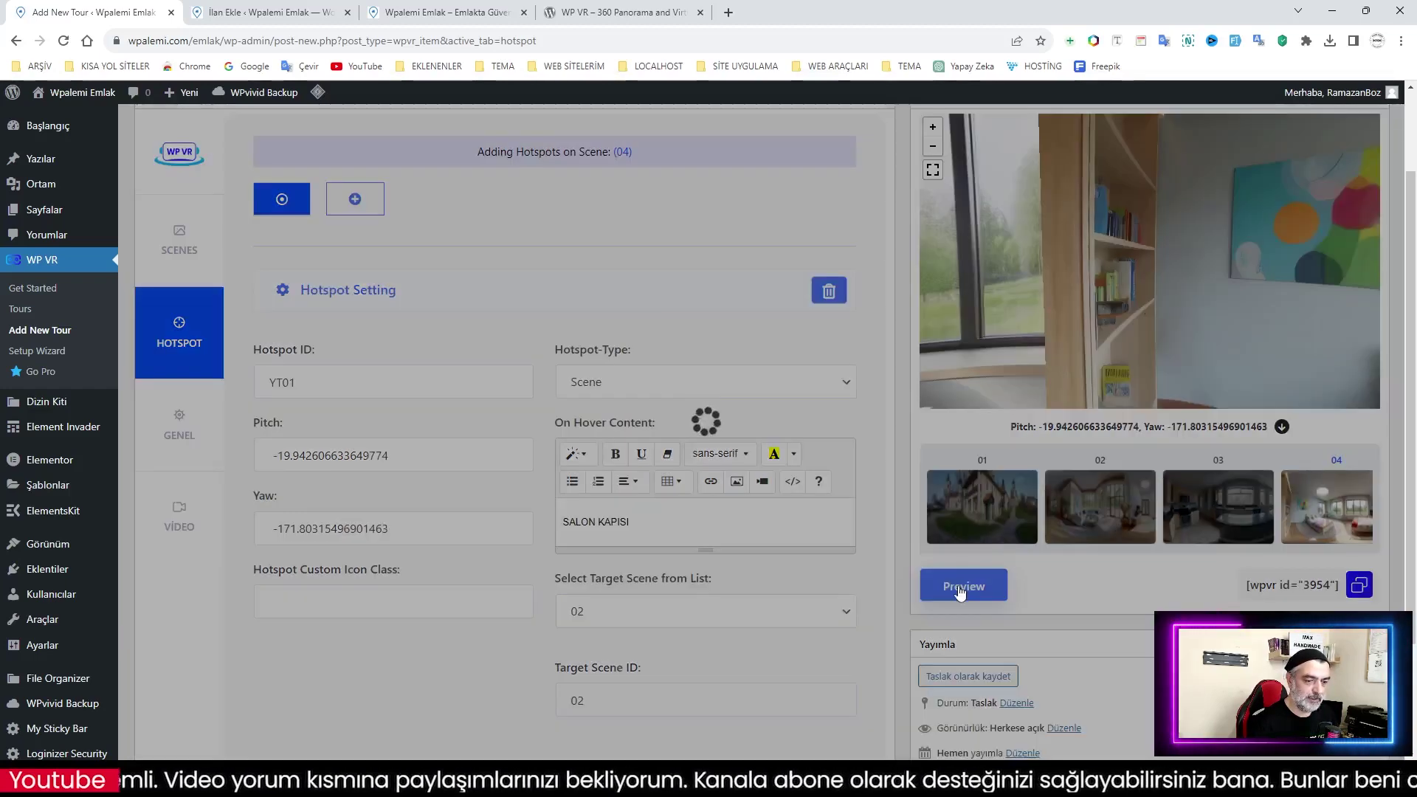
pyautogui.click(1198, 307)
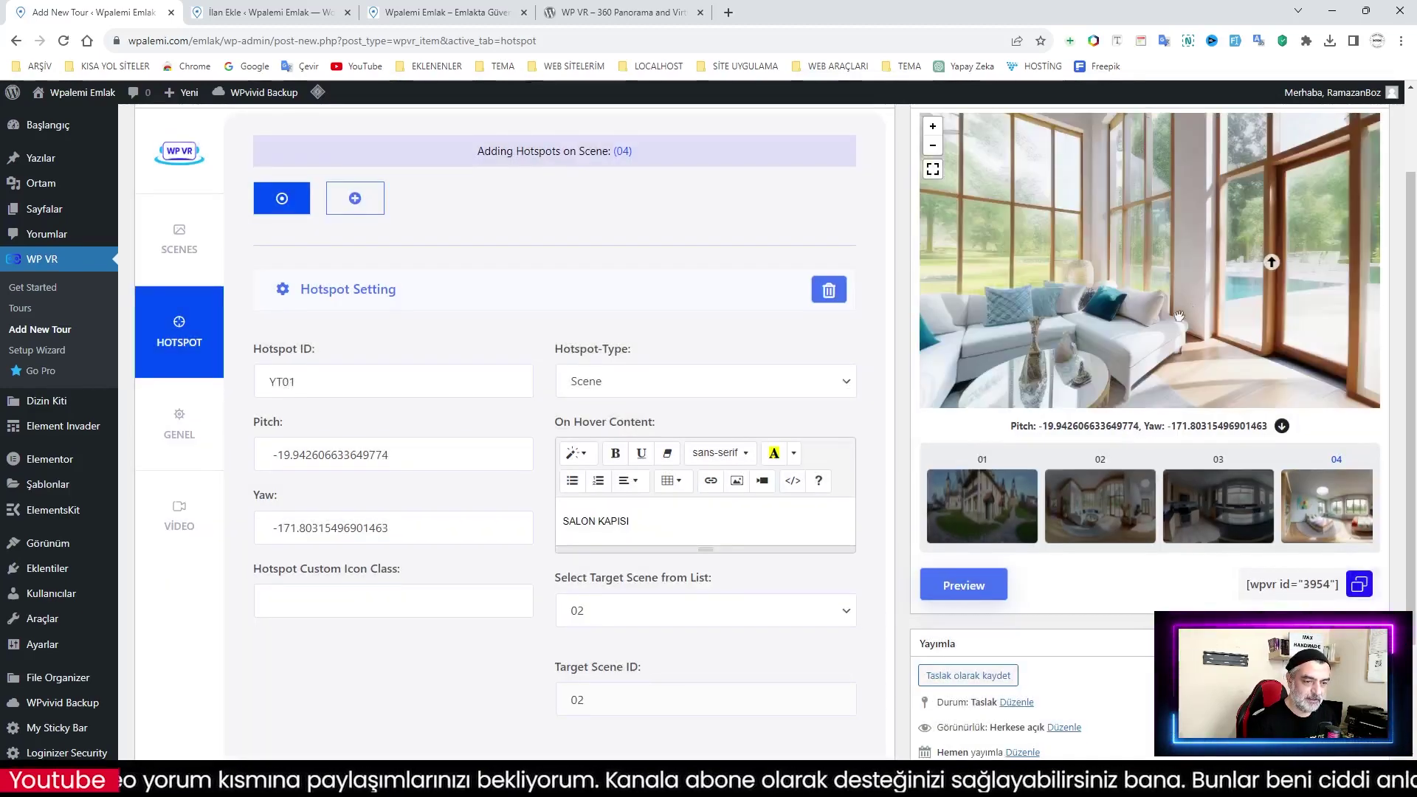
pyautogui.moveTo(1056, 327); pyautogui.dragTo(1102, 325)
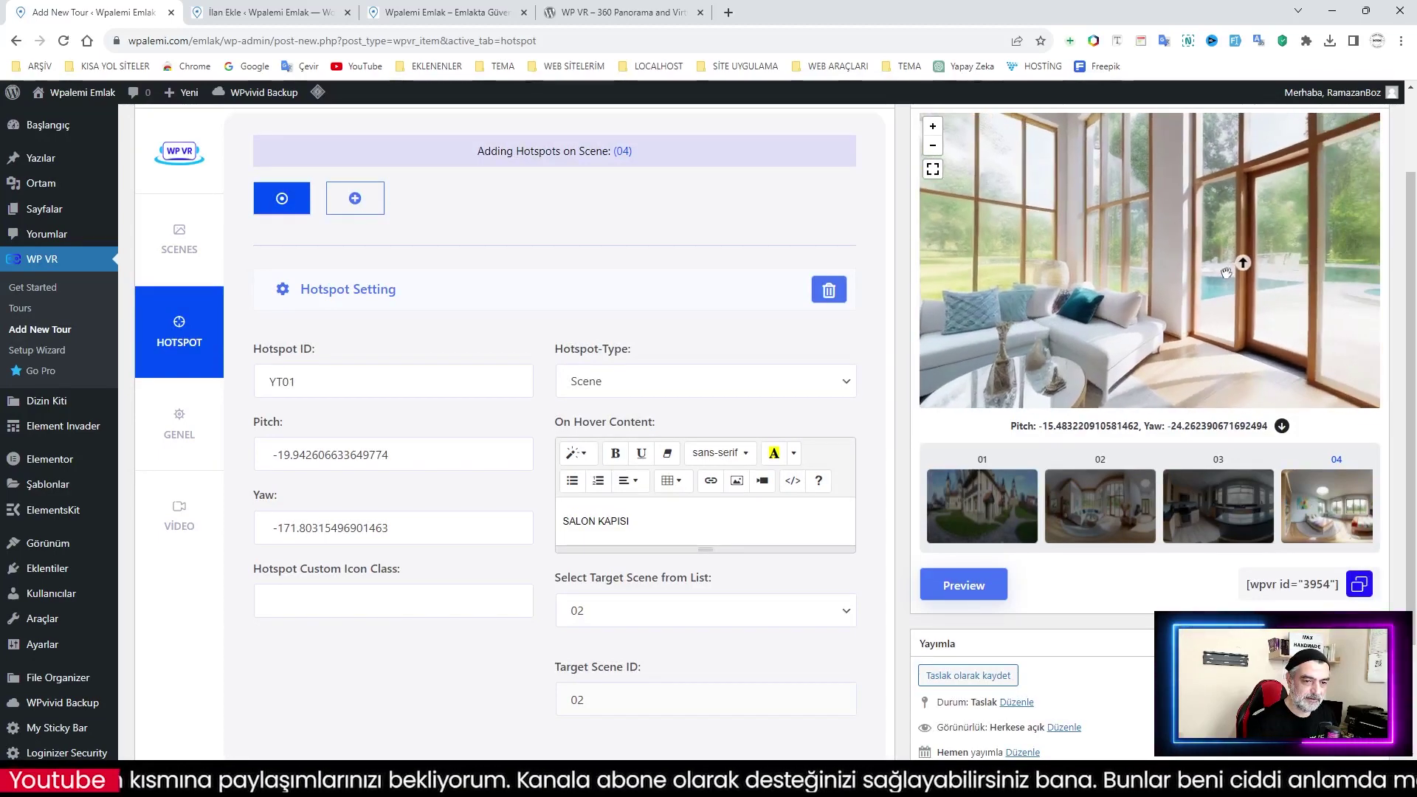
pyautogui.click(1248, 267)
pyautogui.moveTo(1097, 305); pyautogui.dragTo(1242, 315)
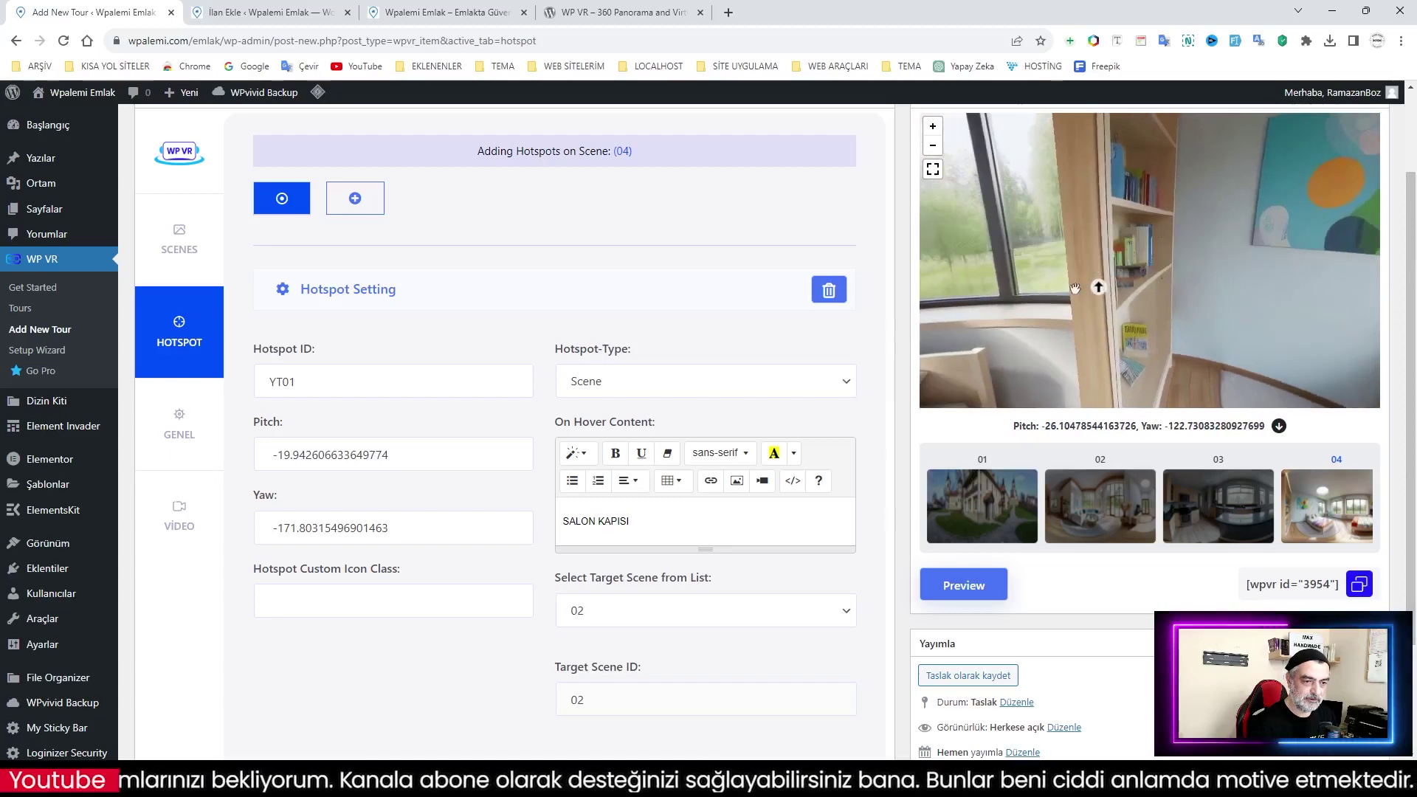
pyautogui.click(1098, 291)
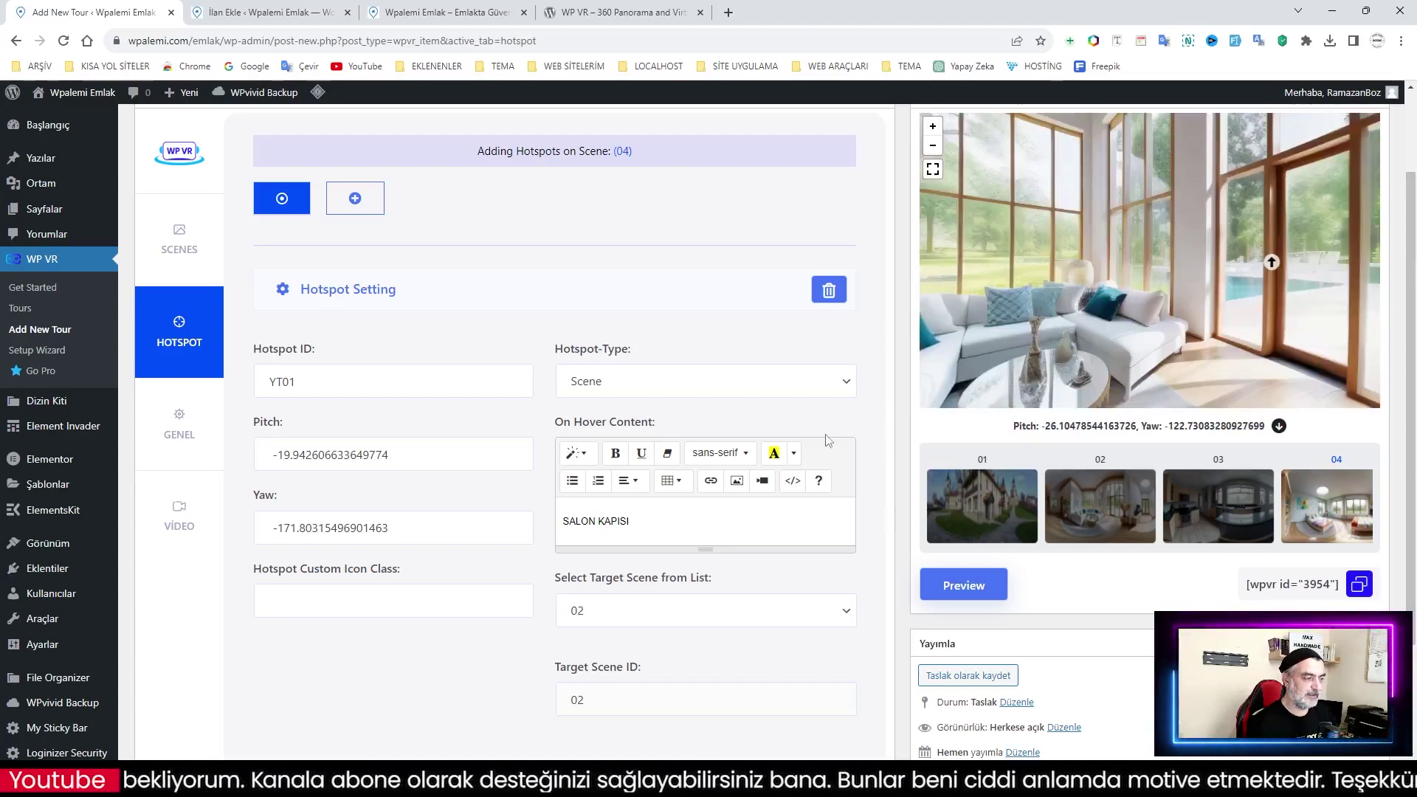
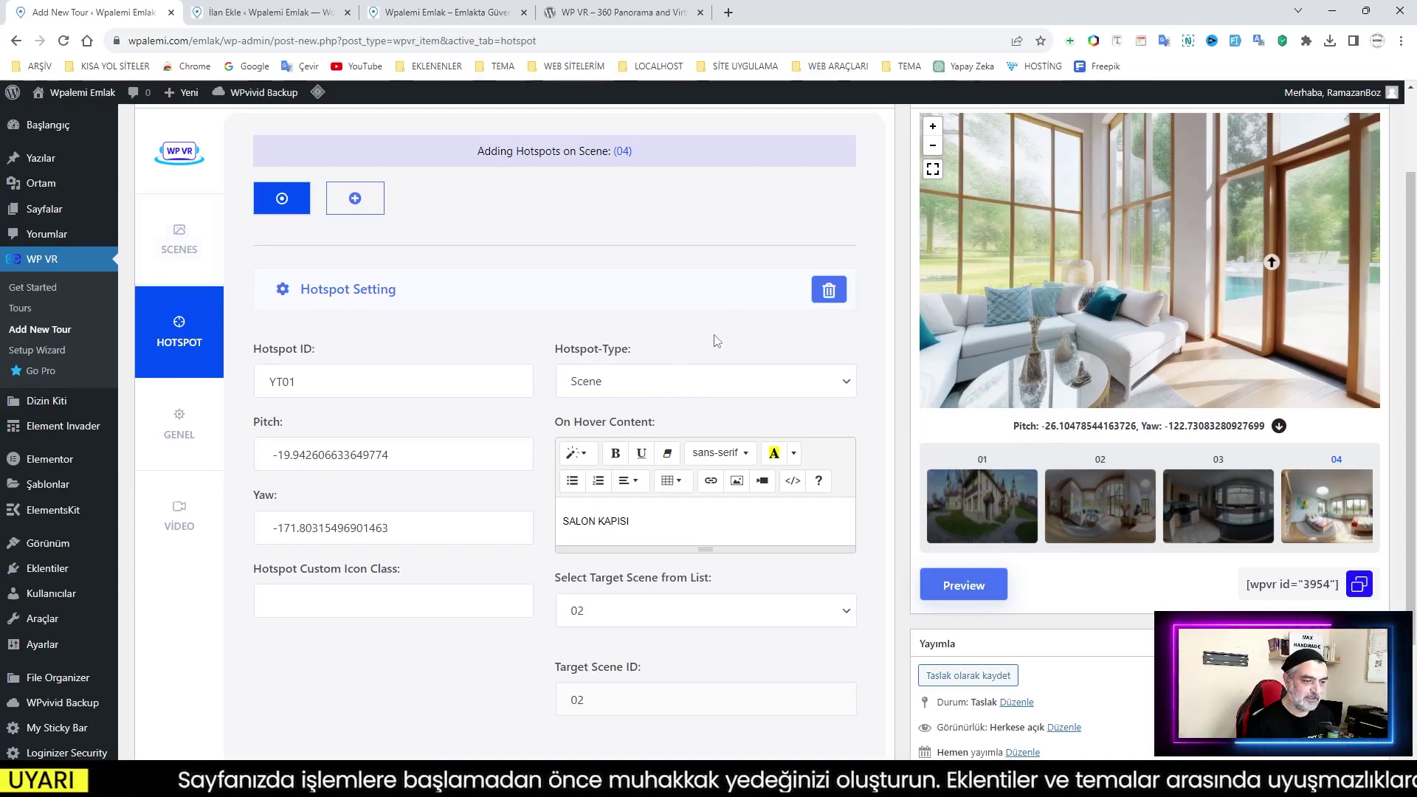
# Select scene 02, turn its living room panorama towards the sofa and open the scene's hotspot settings
pyautogui.click(177, 251)
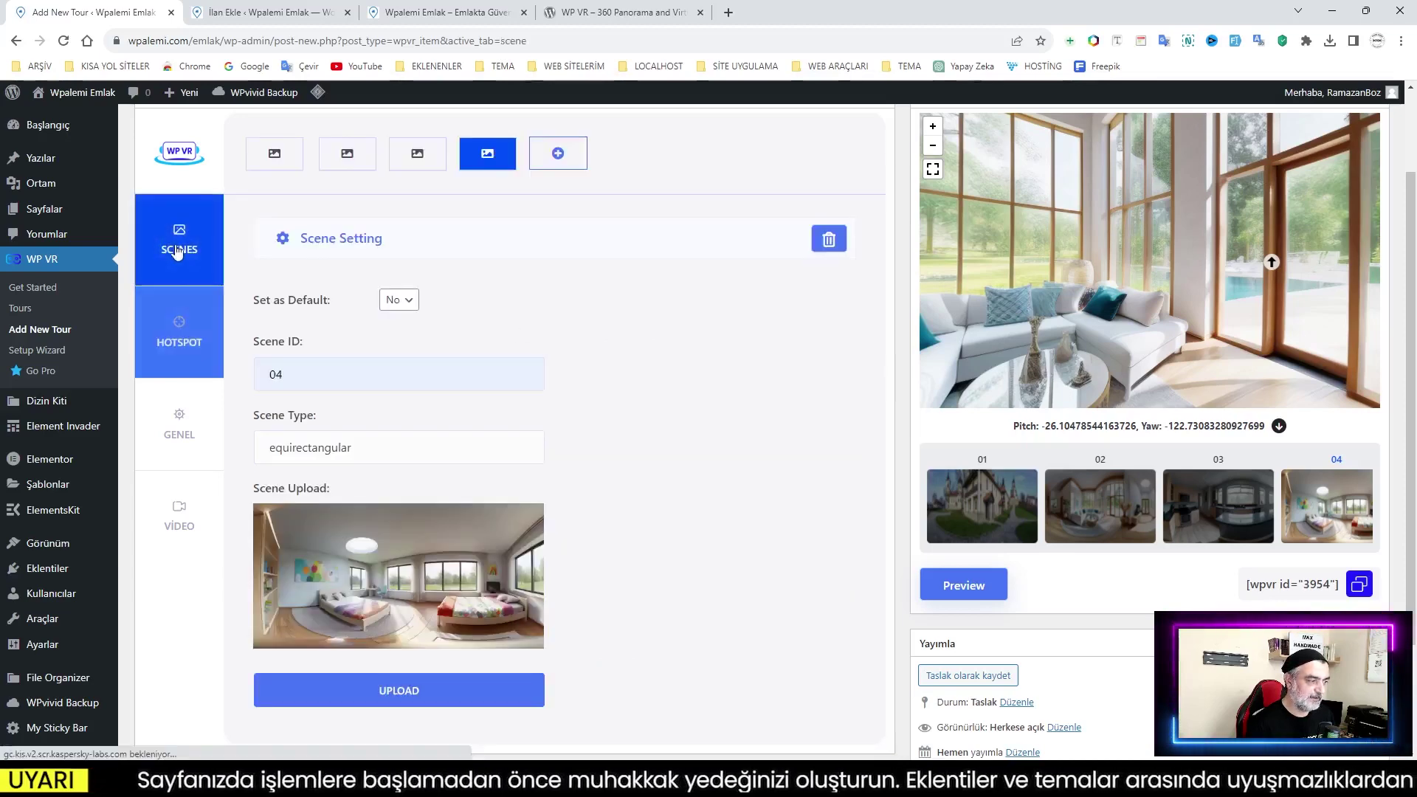
pyautogui.click(346, 162)
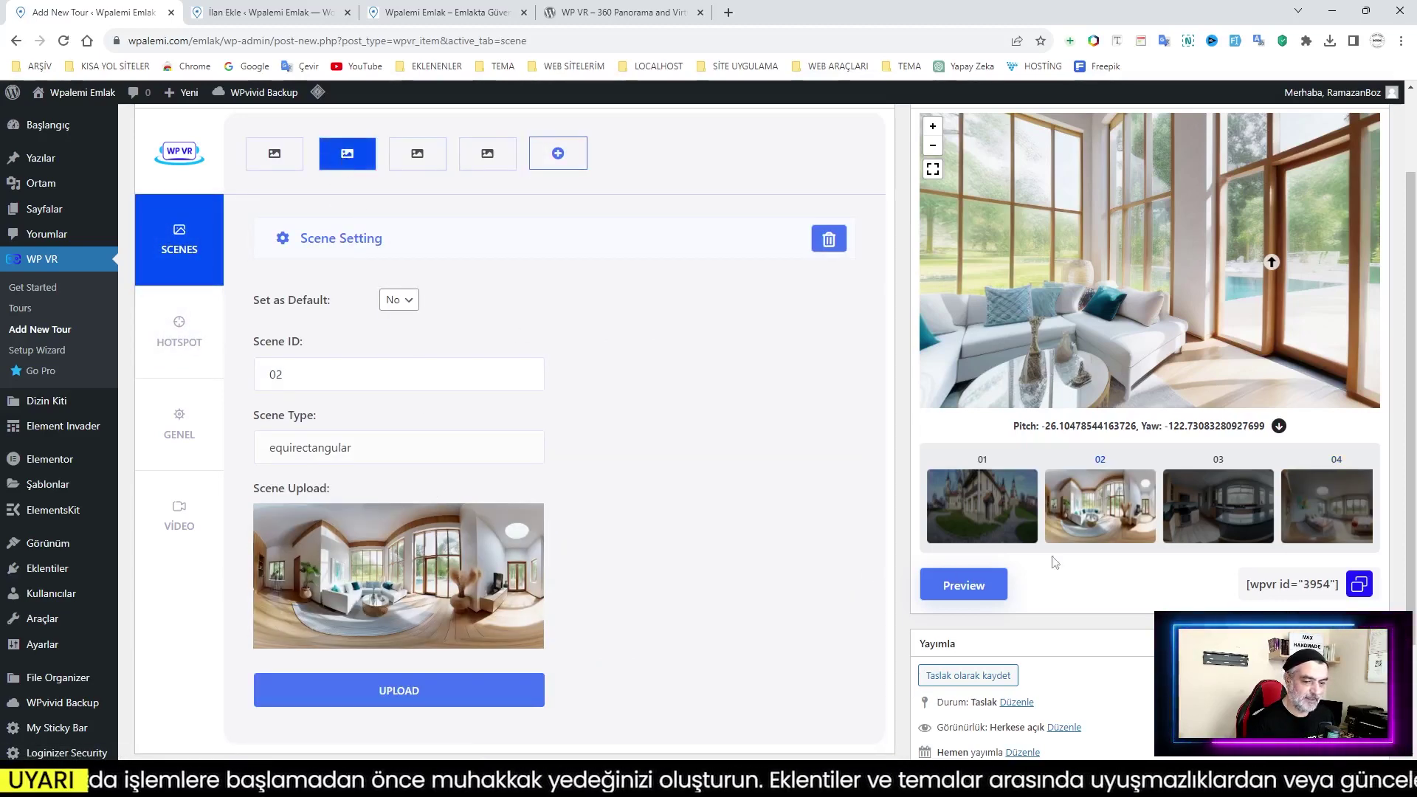
pyautogui.moveTo(1021, 360); pyautogui.dragTo(1151, 350)
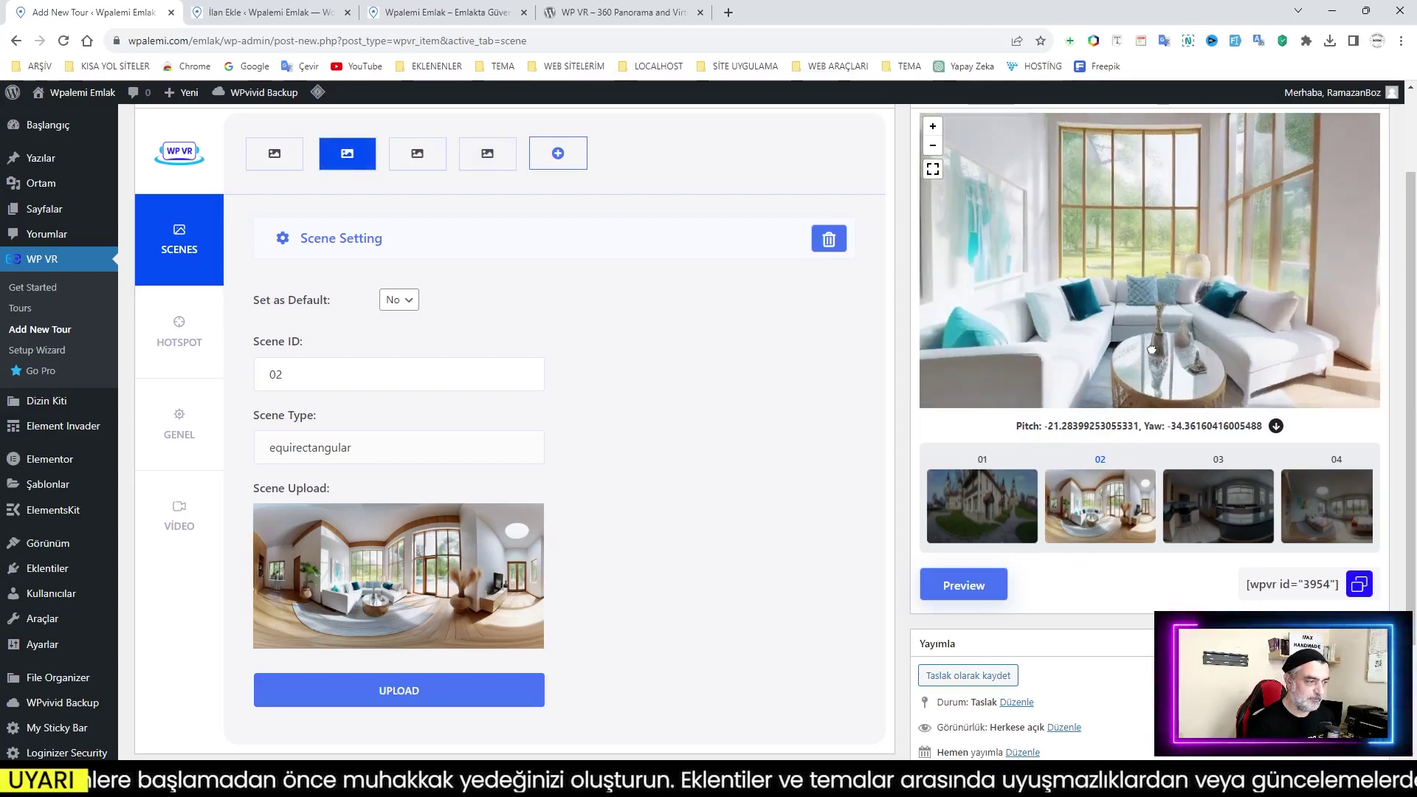
pyautogui.click(168, 345)
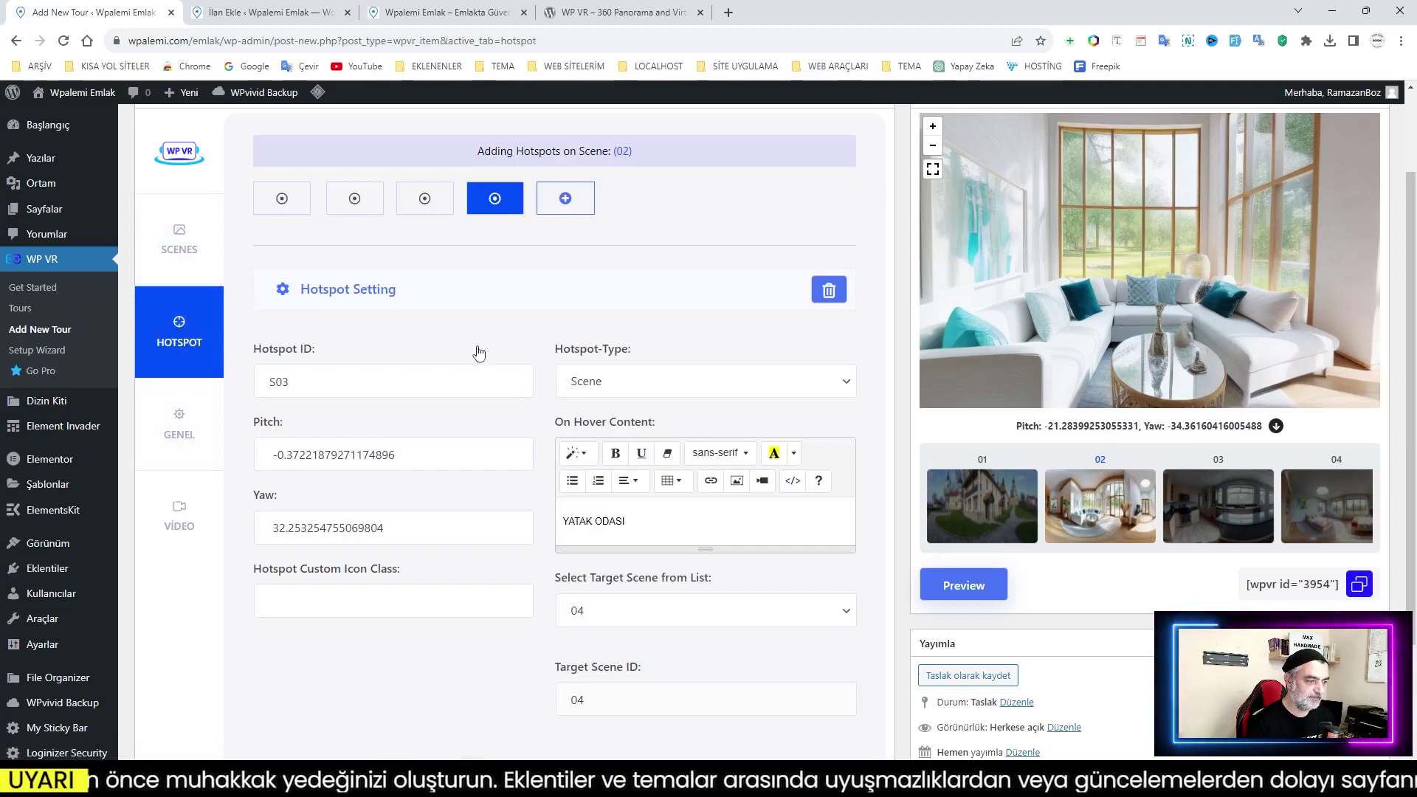
# Go through scene 02's hotspots and set the ID of the empty third one to S04
pyautogui.click(289, 209)
pyautogui.click(352, 200)
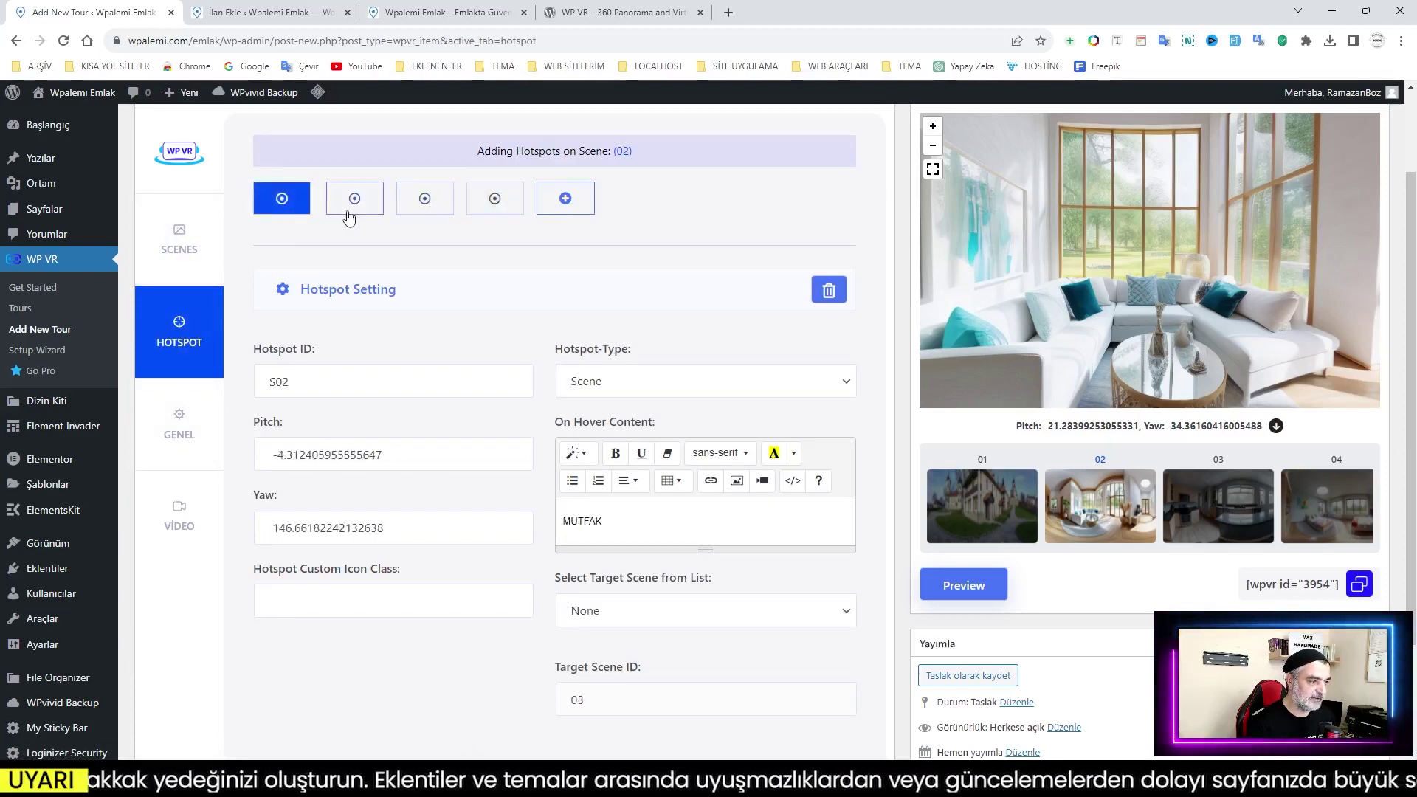
pyautogui.click(445, 211)
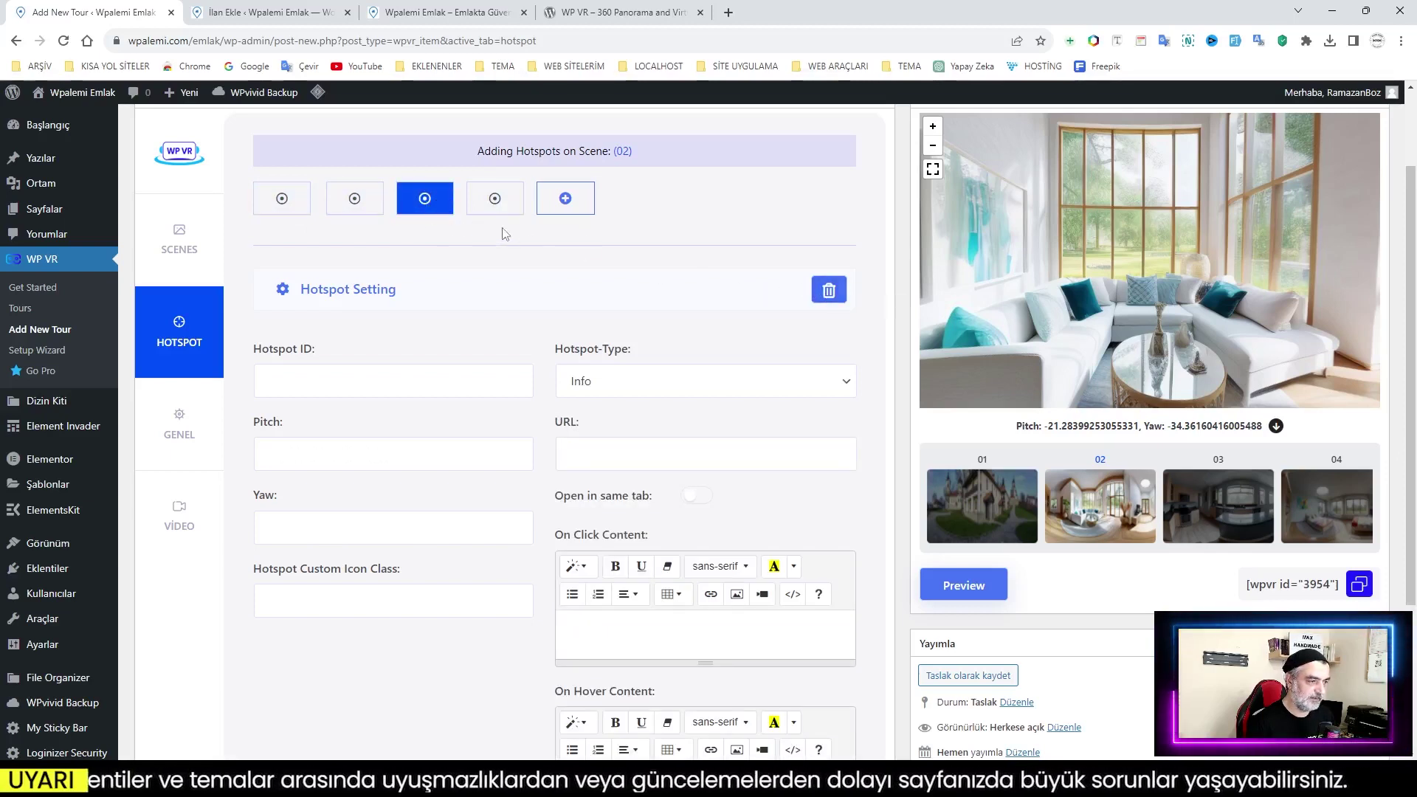
pyautogui.click(507, 214)
pyautogui.click(437, 215)
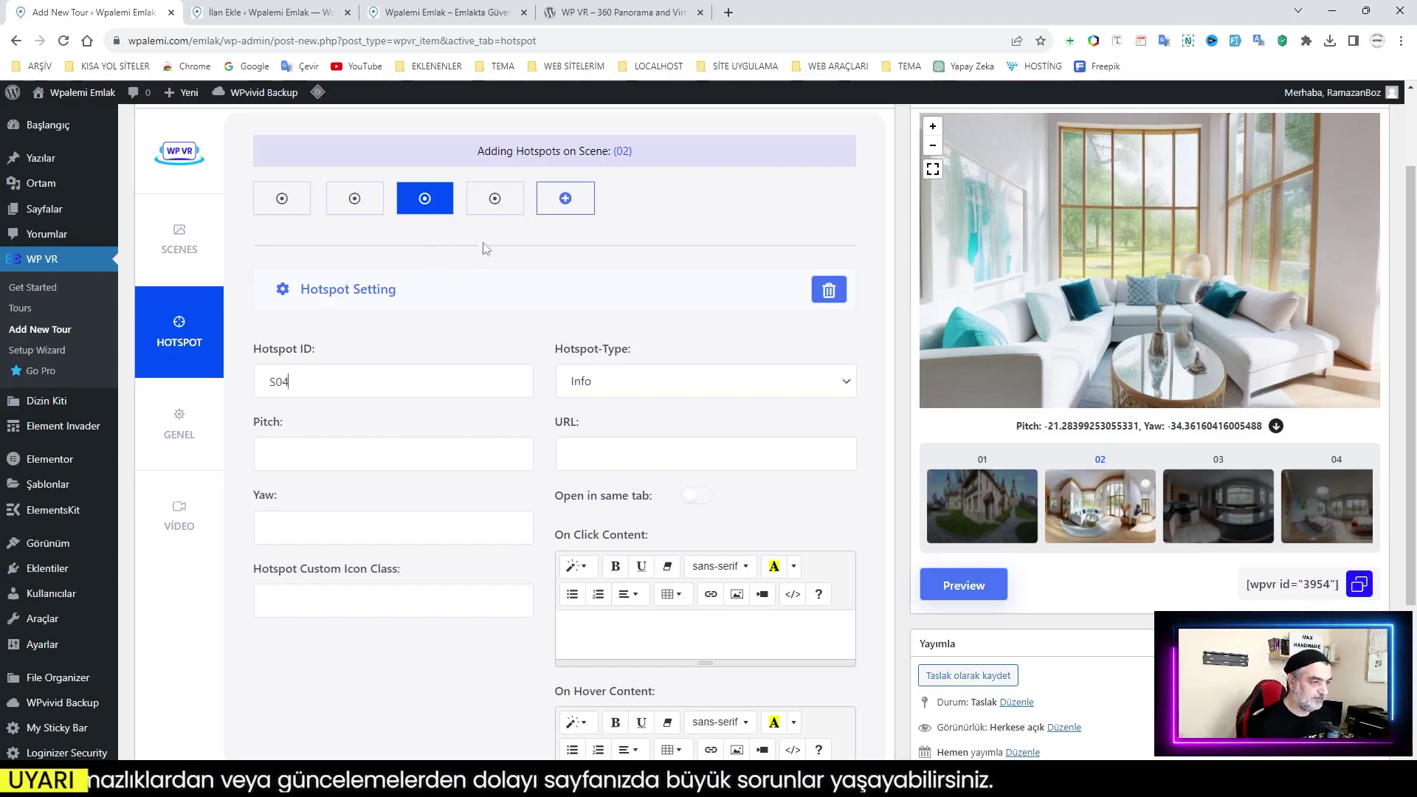
pyautogui.click(484, 213)
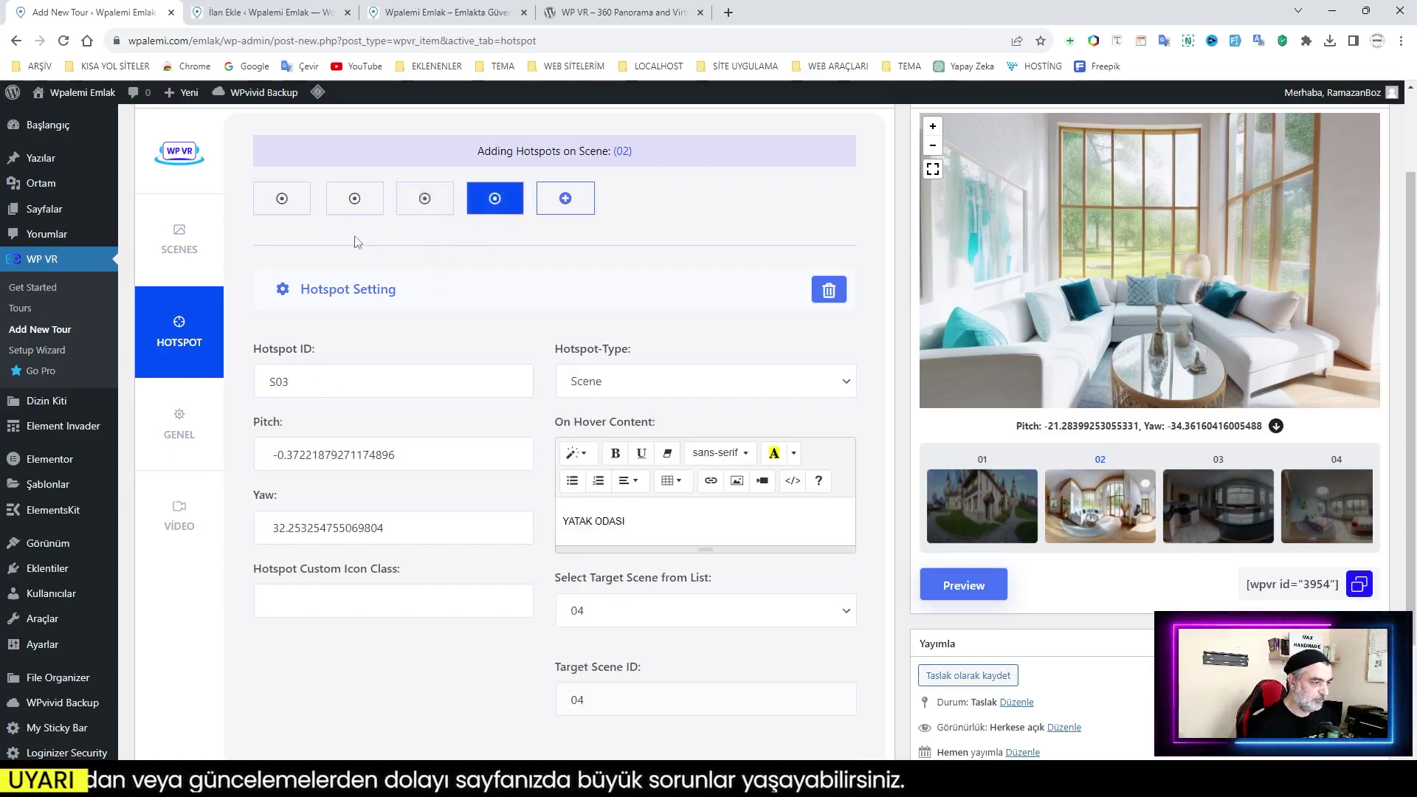
pyautogui.click(444, 212)
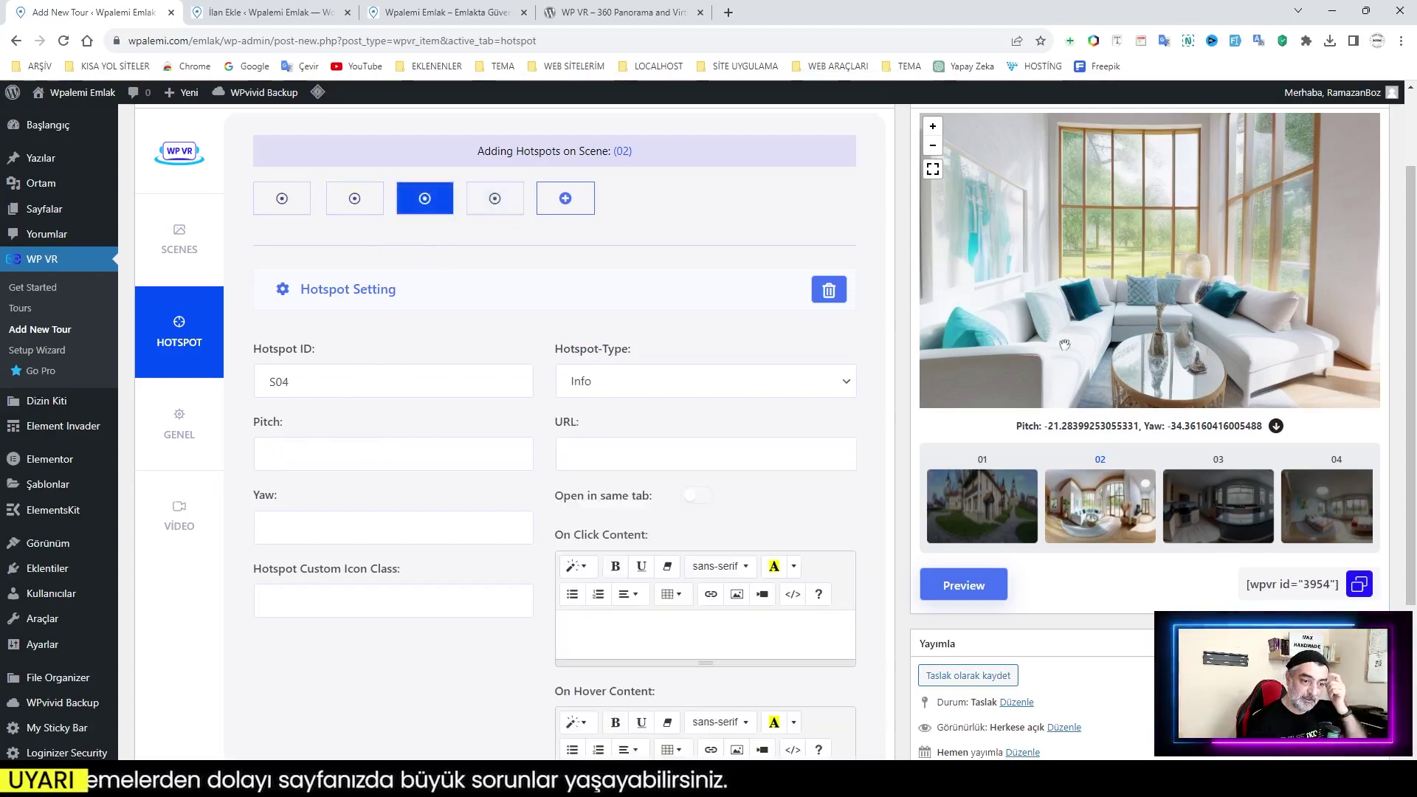
# Turn the living room panorama to the television, pick a spot on it and keep hotspot S04's type as Info
pyautogui.moveTo(1045, 317)
pyautogui.mouseDown()
pyautogui.moveTo(1096, 330)
pyautogui.moveTo(923, 335)
pyautogui.mouseUp()
pyautogui.moveTo(1364, 346); pyautogui.dragTo(1019, 324)
pyautogui.moveTo(1249, 310); pyautogui.dragTo(1139, 310)
pyautogui.click(1236, 281)
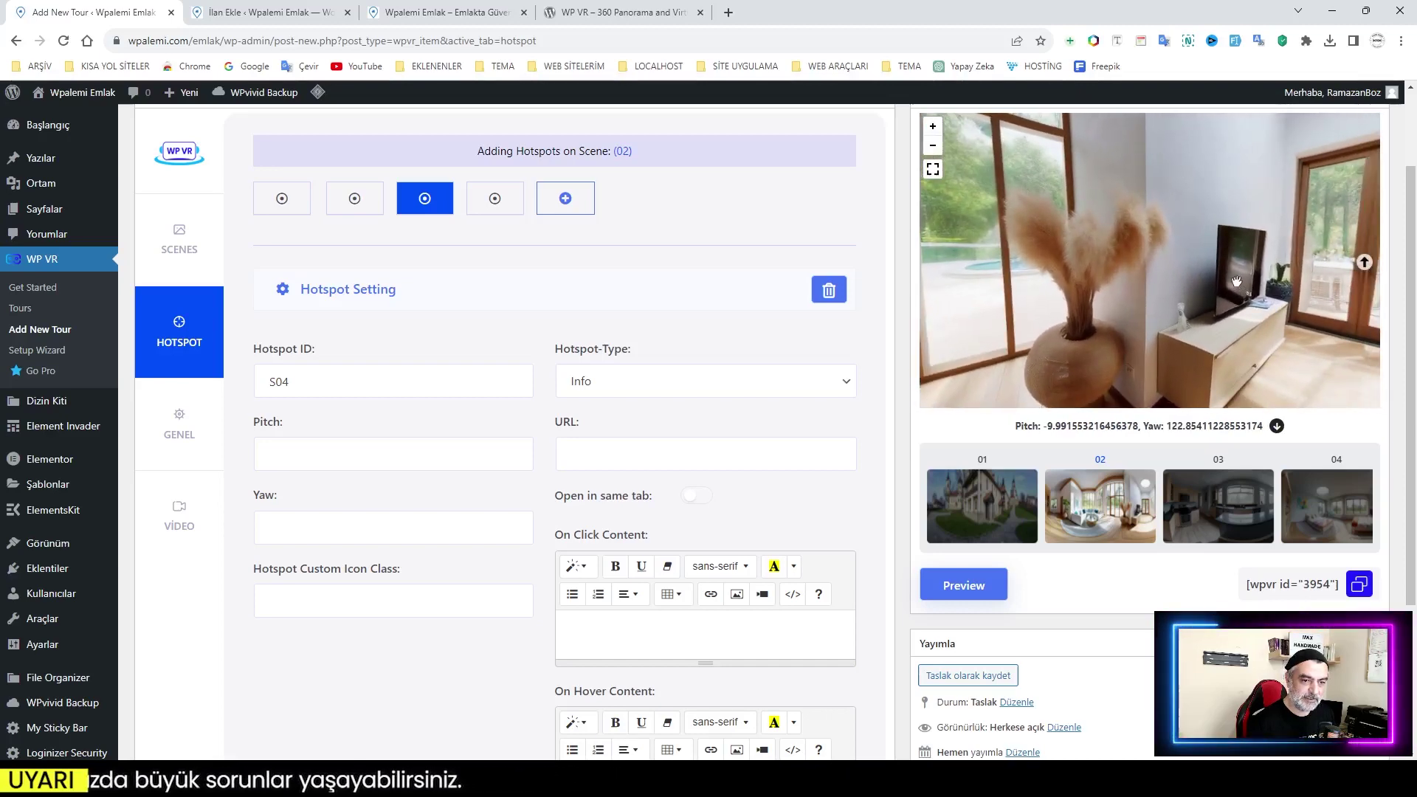
pyautogui.click(1237, 280)
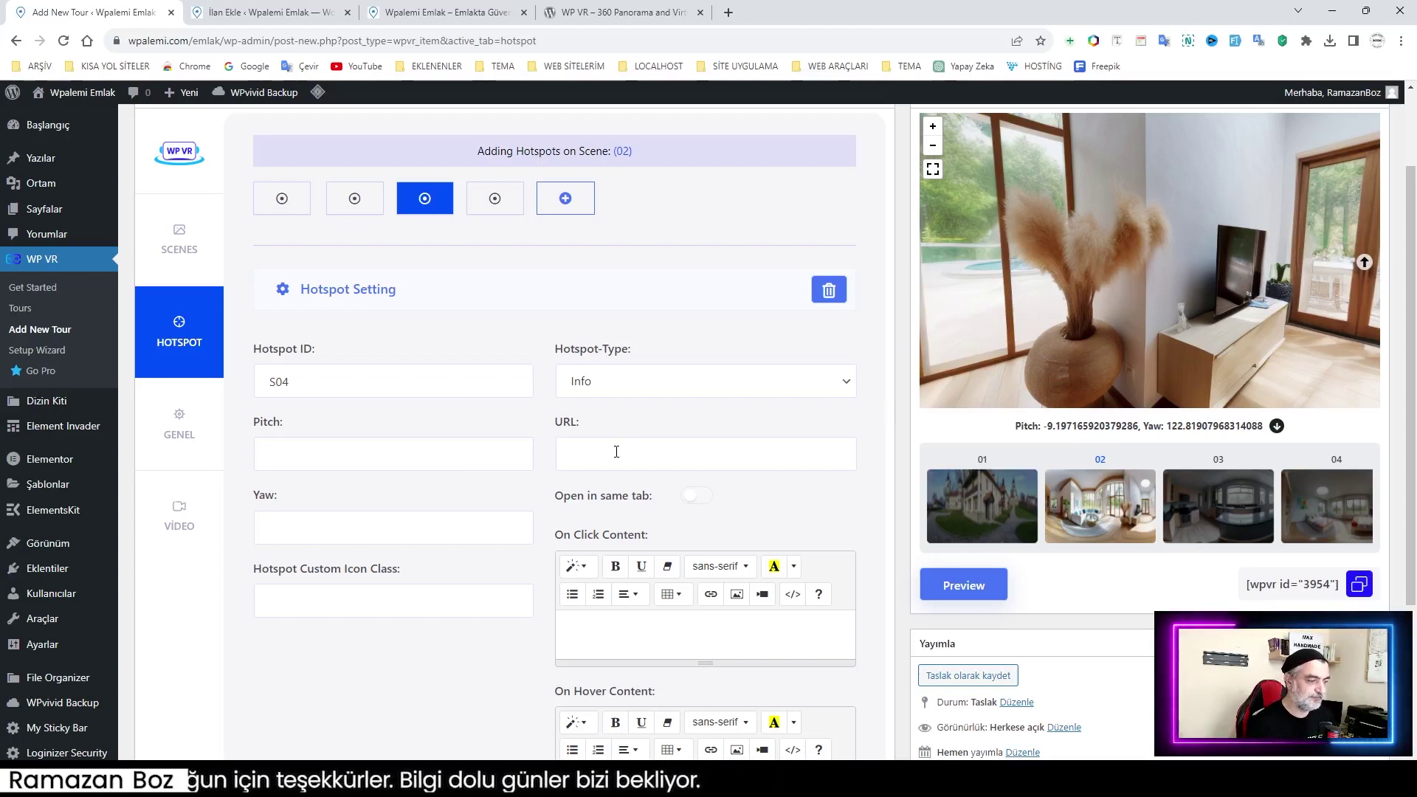
pyautogui.click(612, 389)
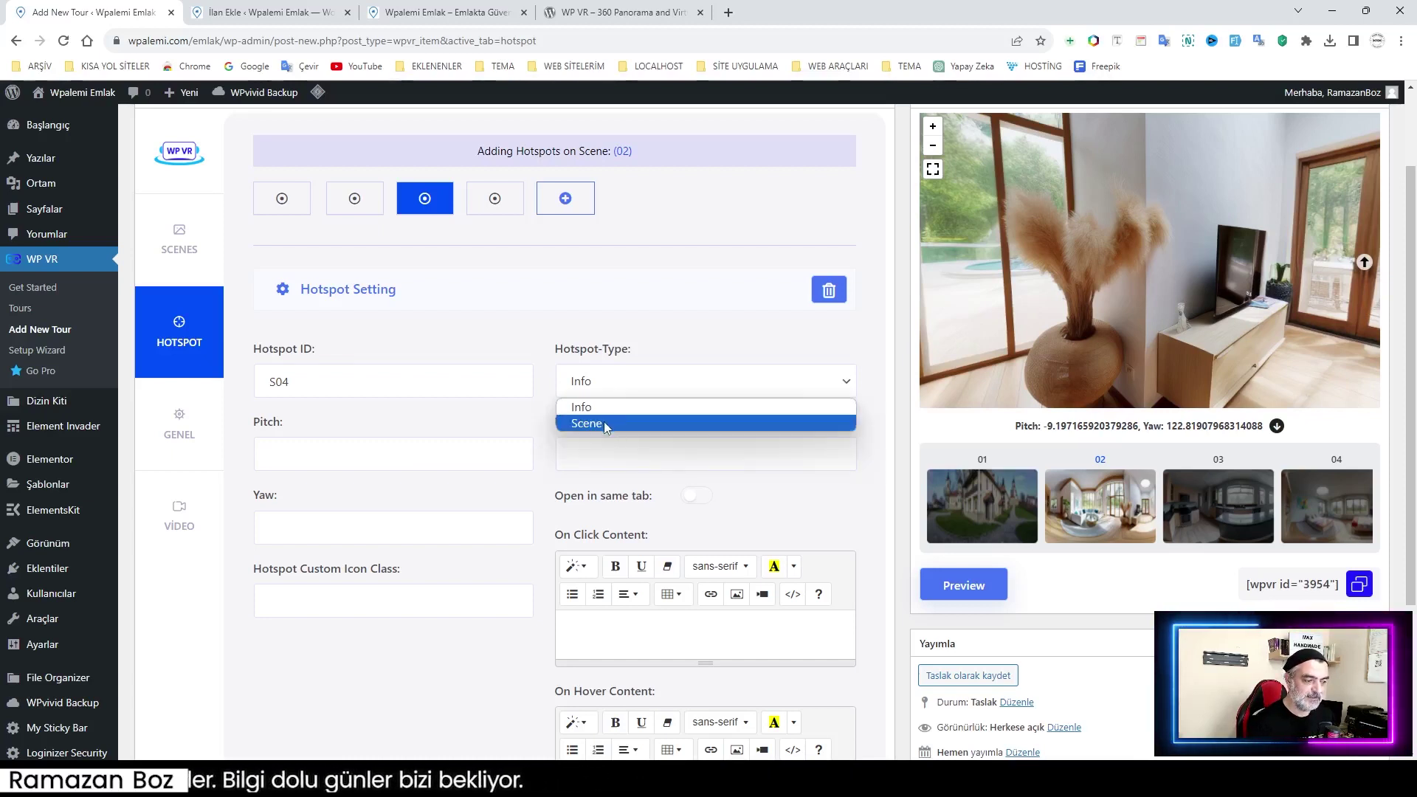
pyautogui.click(611, 389)
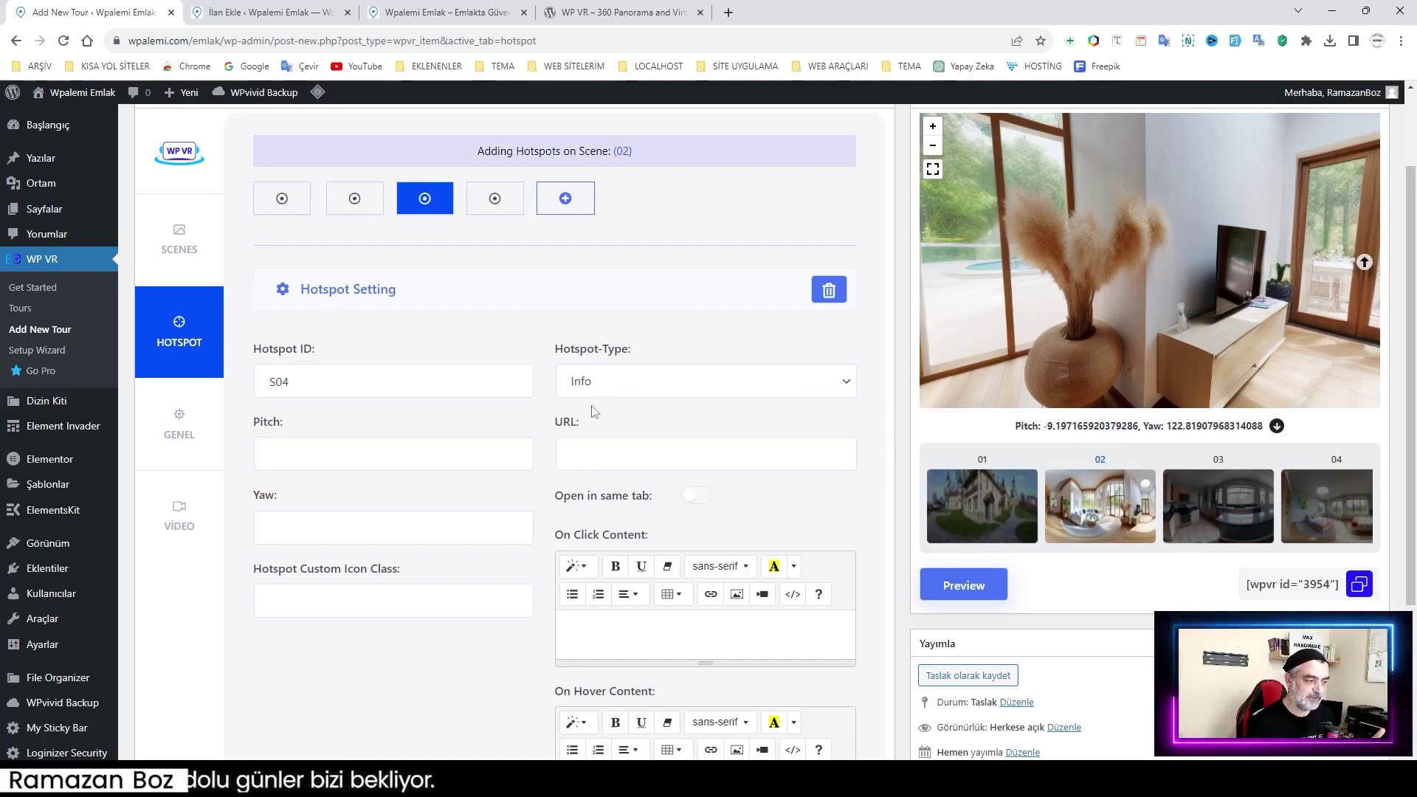
# Pick the final spot on the television and apply it to hotspot S04, about pitch -12.09 and yaw 121.99
pyautogui.click(1230, 288)
pyautogui.moveTo(1230, 288)
pyautogui.mouseDown()
pyautogui.moveTo(1216, 290)
pyautogui.moveTo(1224, 276)
pyautogui.mouseUp()
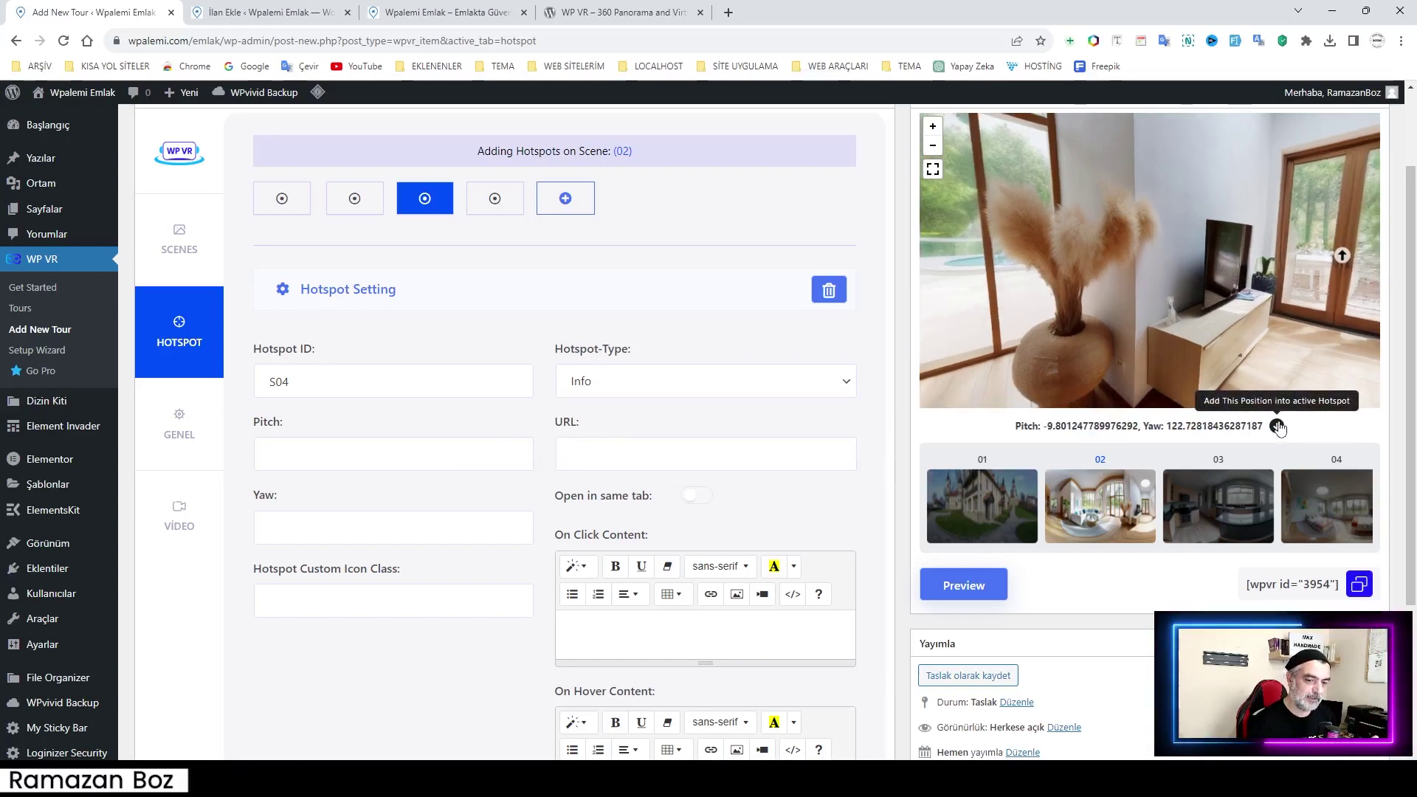
pyautogui.moveTo(1230, 273); pyautogui.dragTo(1217, 274)
pyautogui.click(1214, 266)
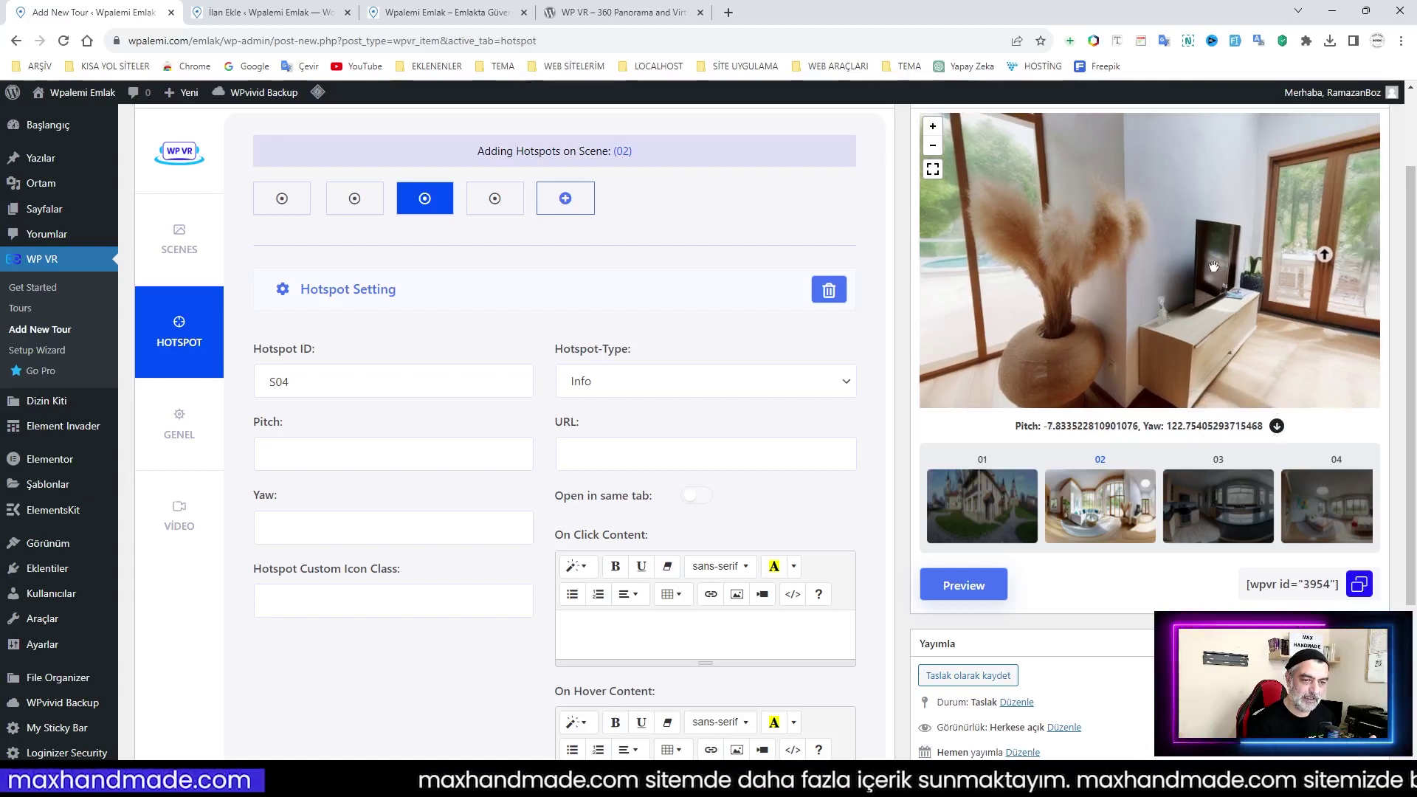
pyautogui.click(1213, 266)
pyautogui.click(1213, 268)
pyautogui.scroll(-4, 1214, 266)
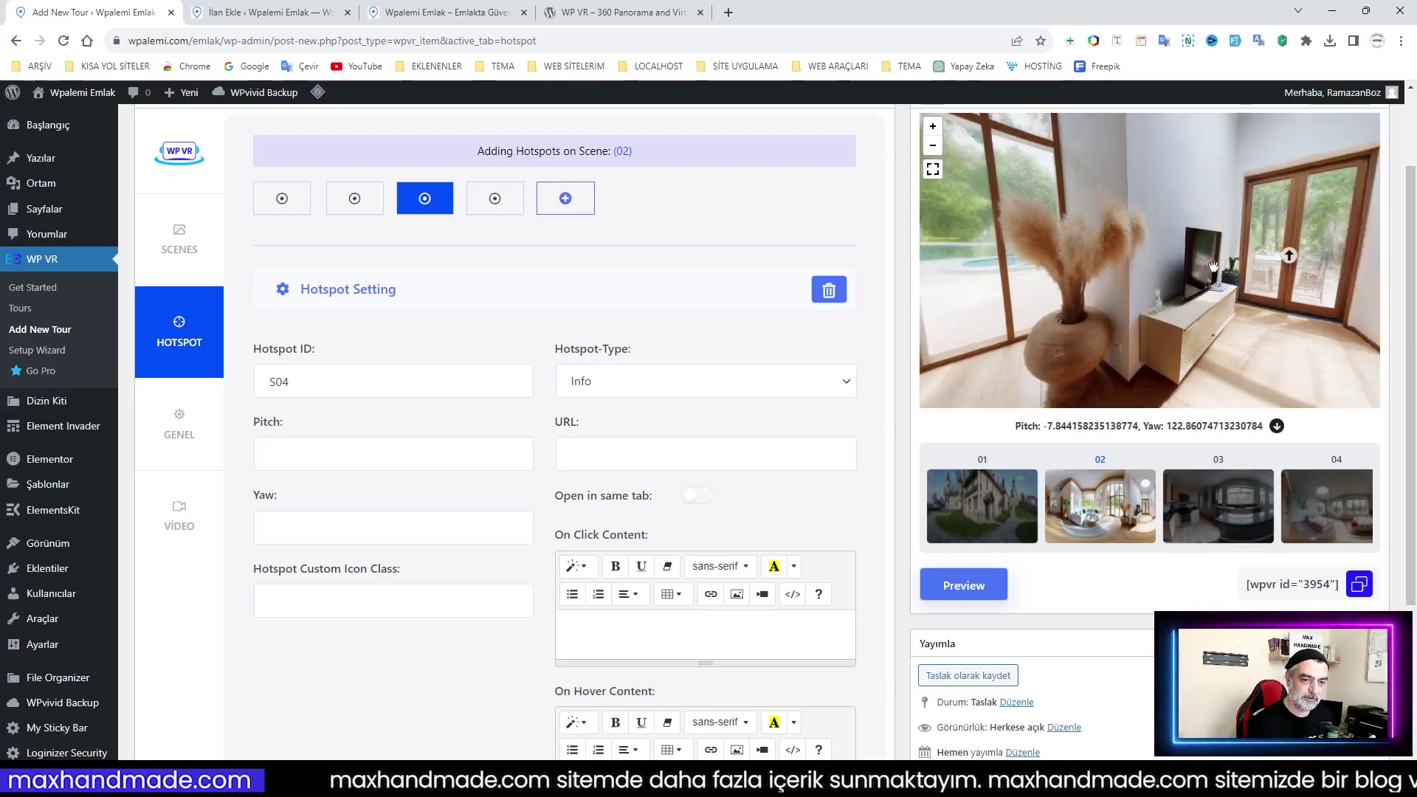
pyautogui.scroll(4, 1201, 268)
pyautogui.scroll(-4, 1201, 268)
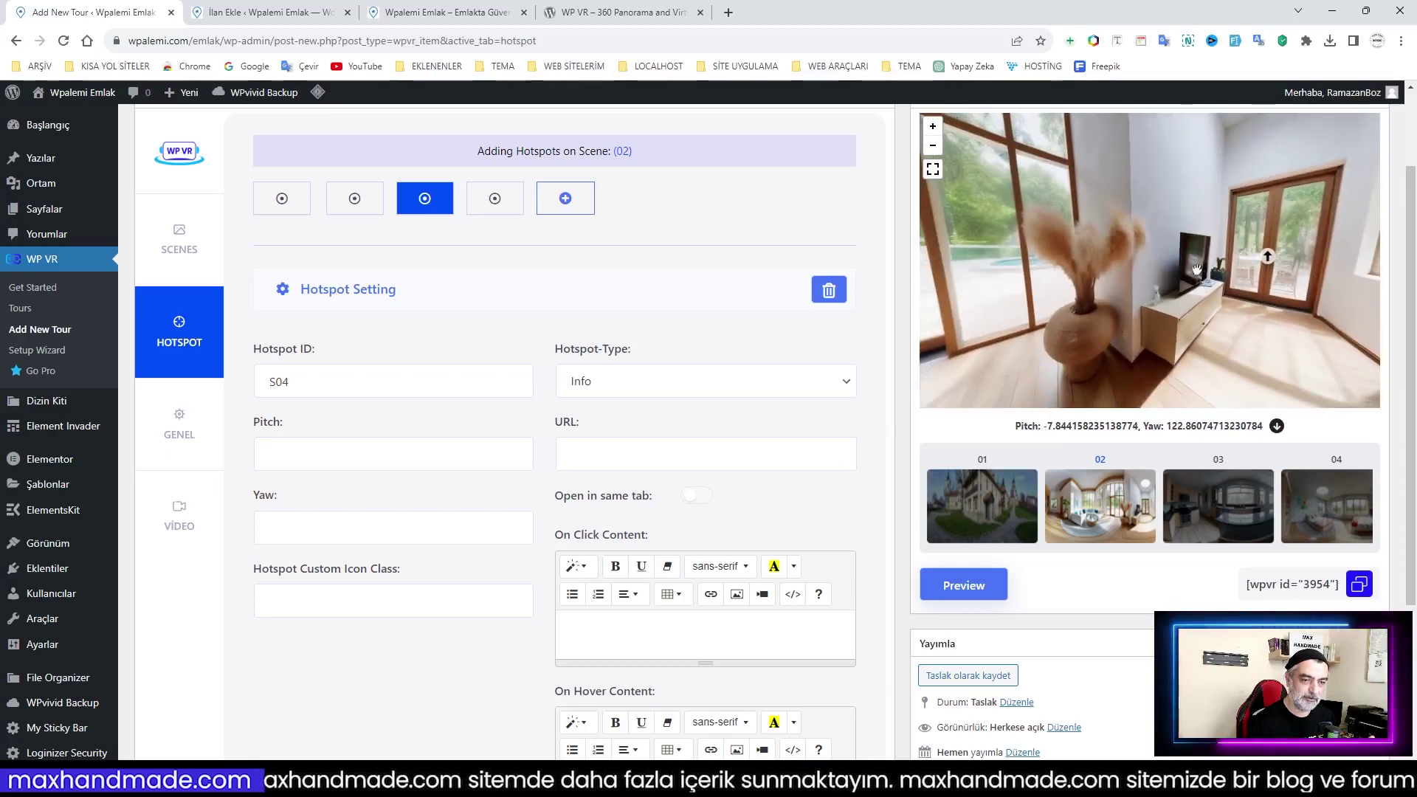
pyautogui.click(1190, 275)
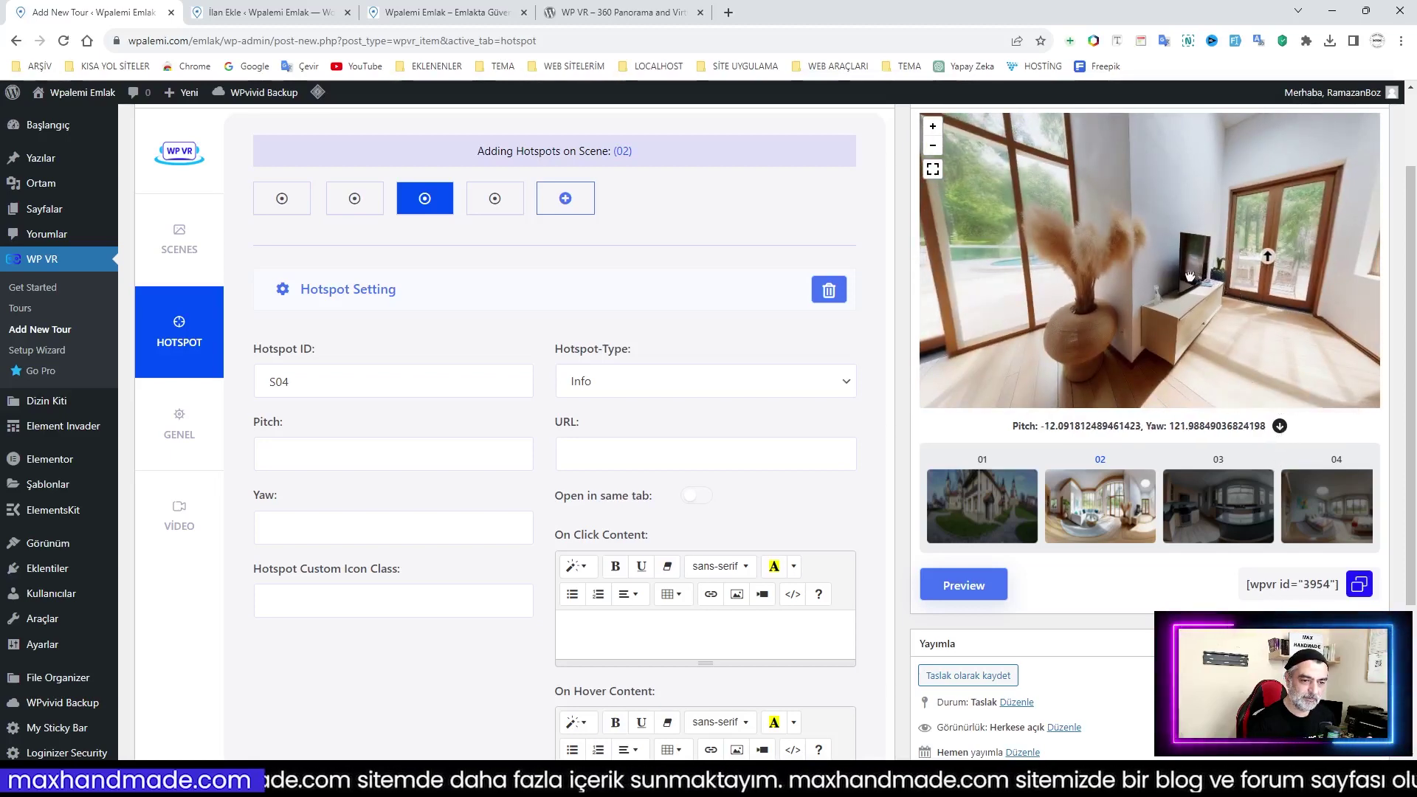
pyautogui.click(1280, 428)
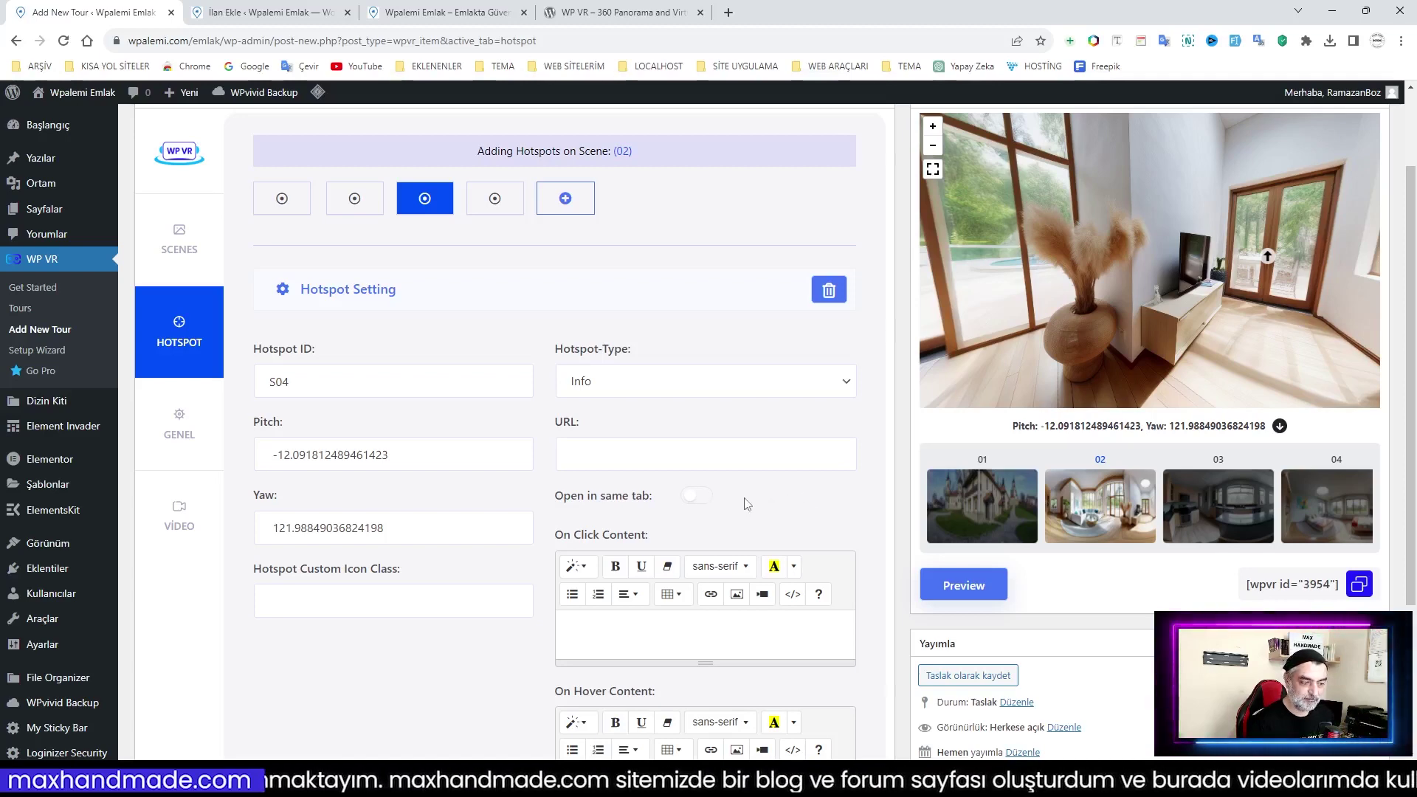
# Start inserting an image in hotspot S04's On Click Content and copy the file address of tv.jpg from the media library
pyautogui.scroll(-2, 747, 504)
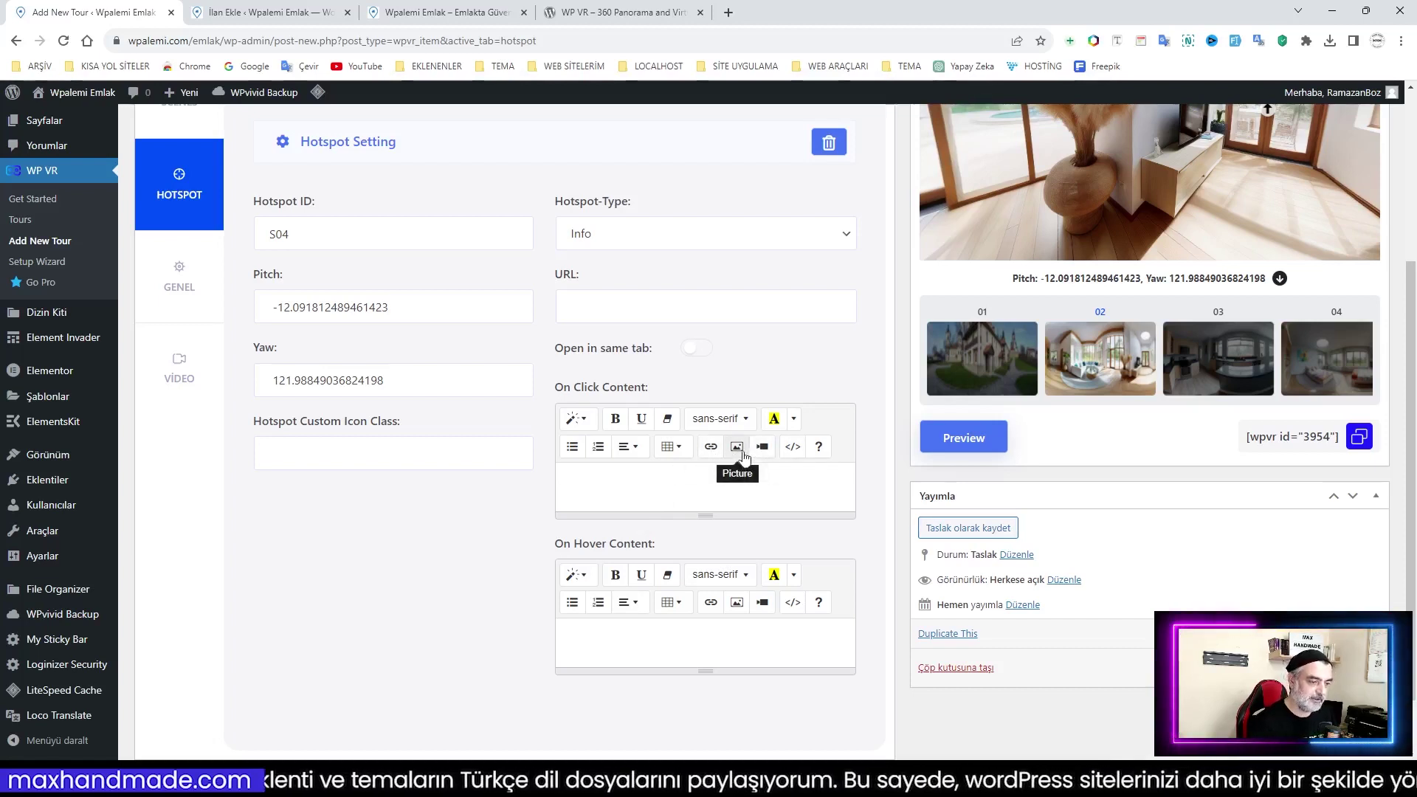
pyautogui.click(740, 449)
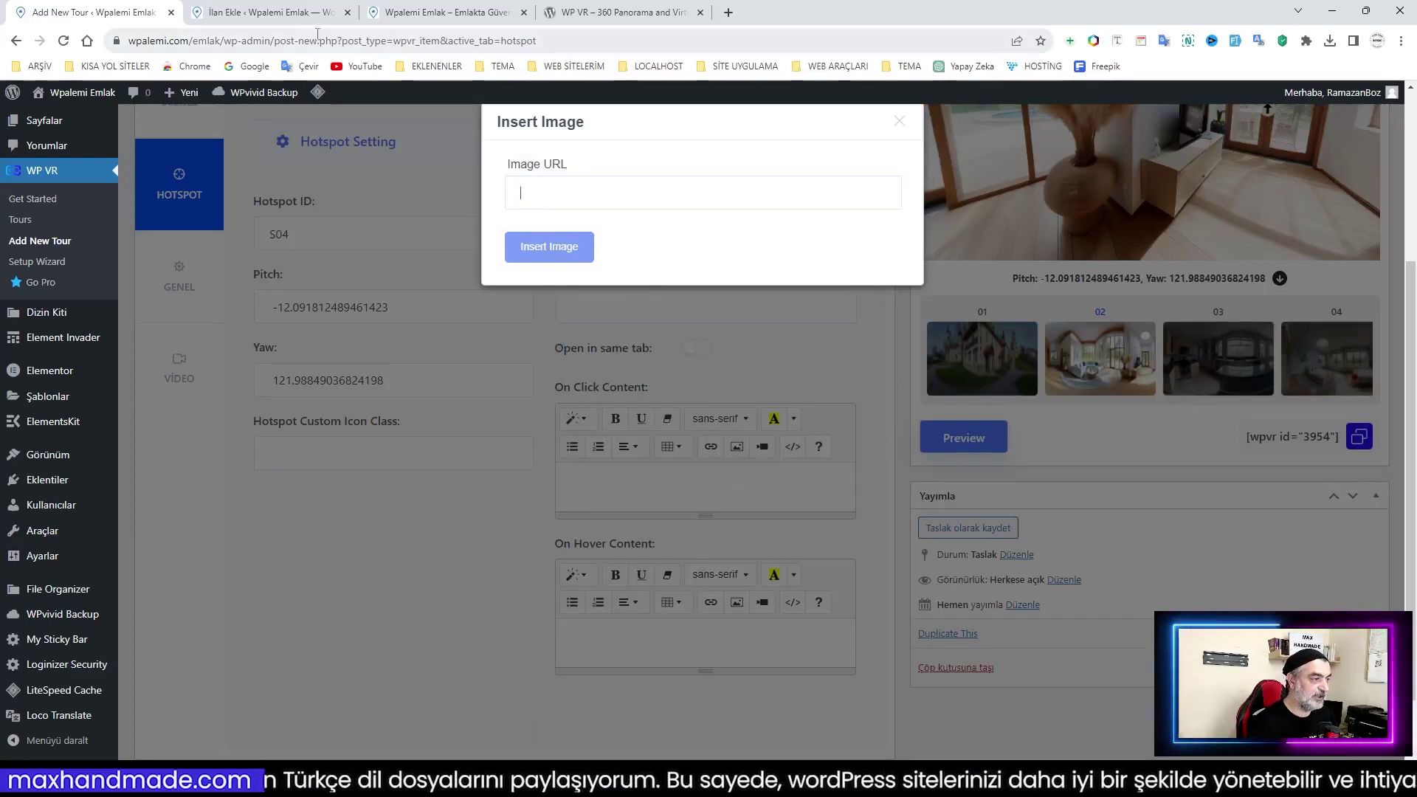
pyautogui.click(582, 181)
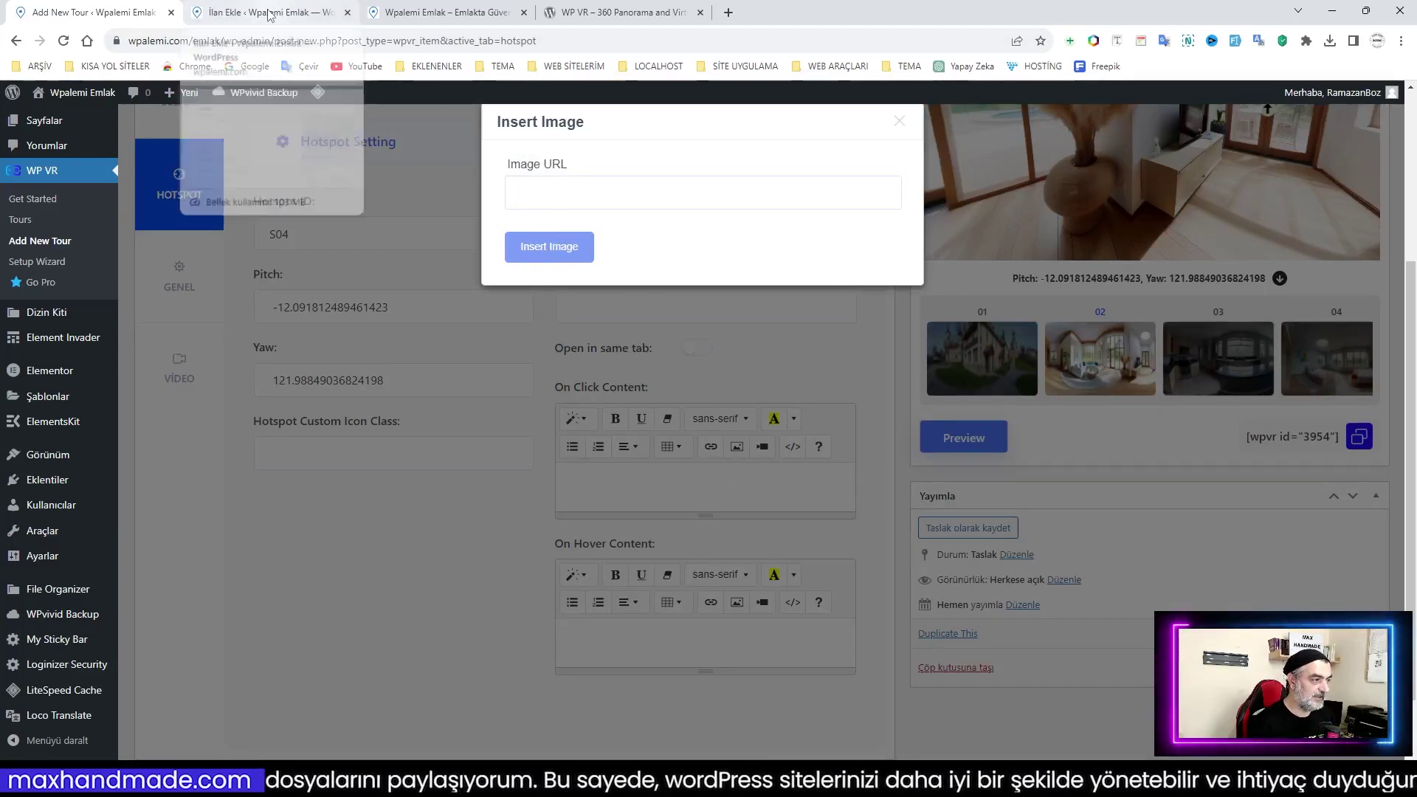
pyautogui.click(270, 16)
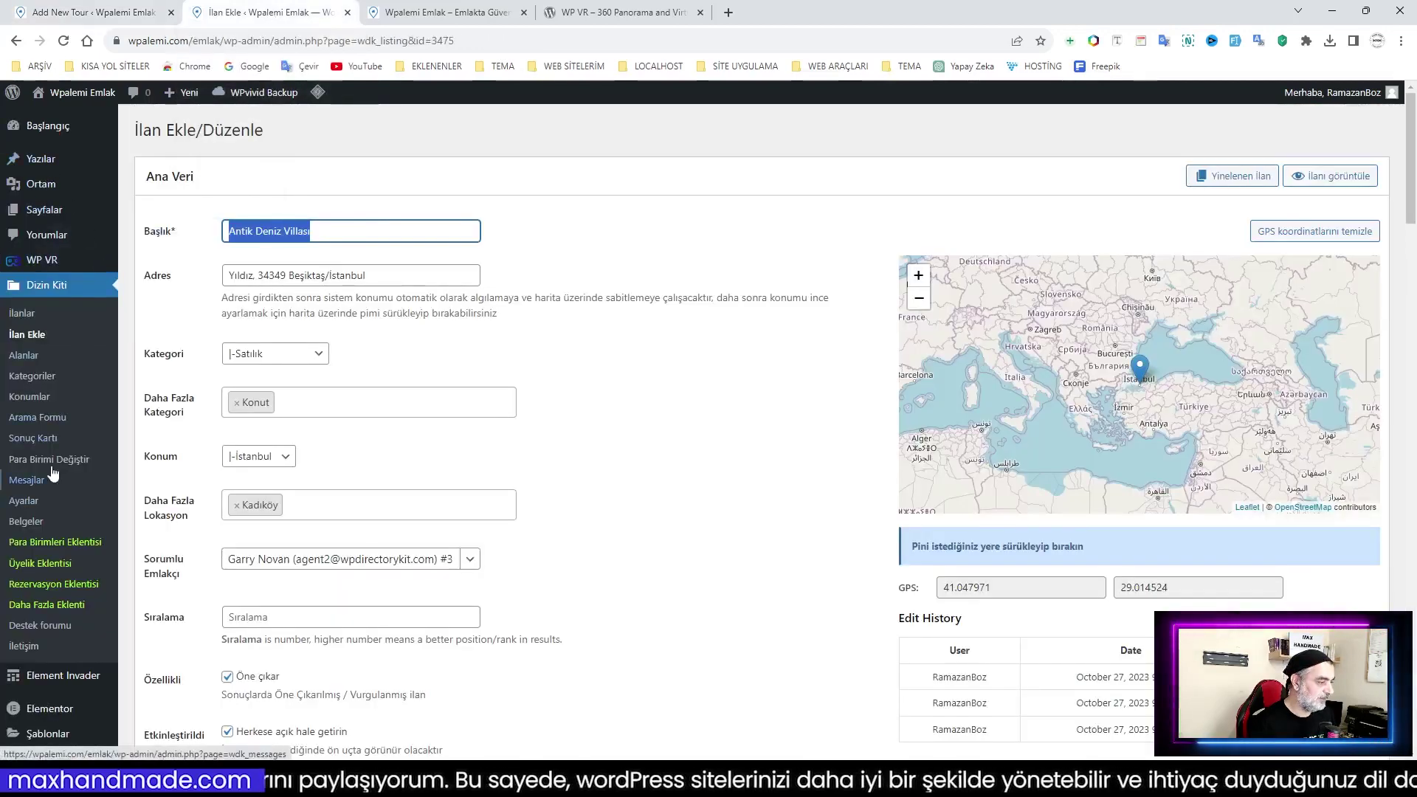
pyautogui.click(45, 193)
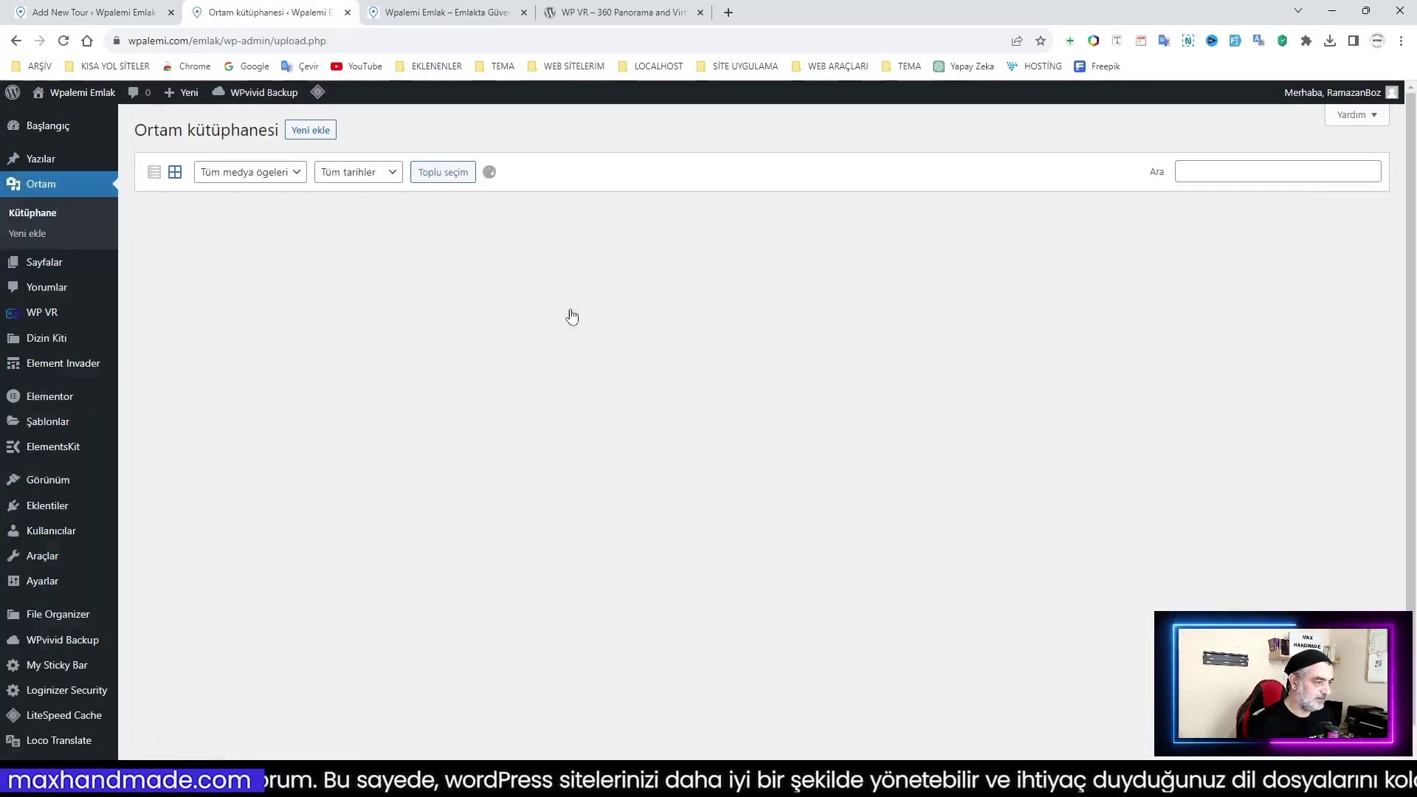
pyautogui.click(651, 274)
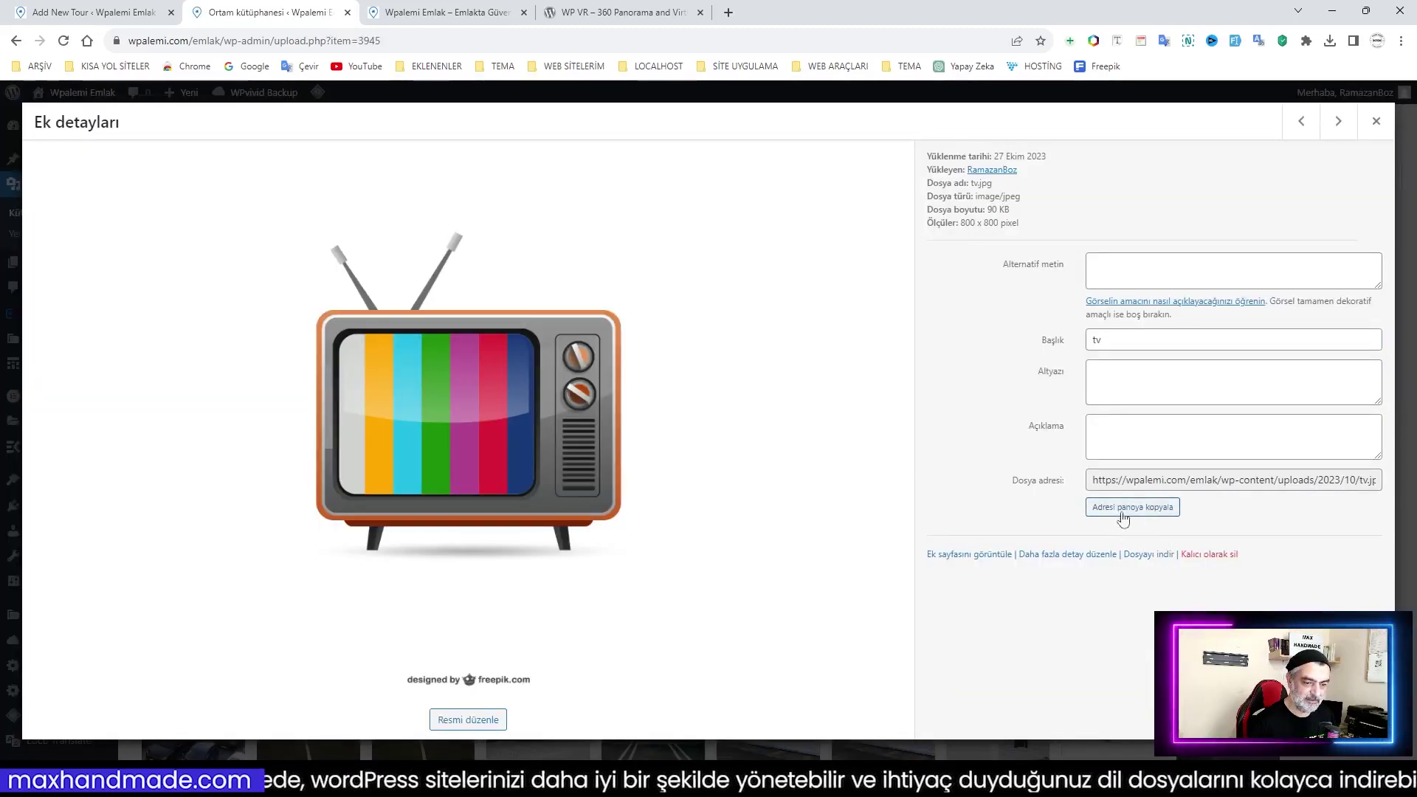
pyautogui.click(1141, 513)
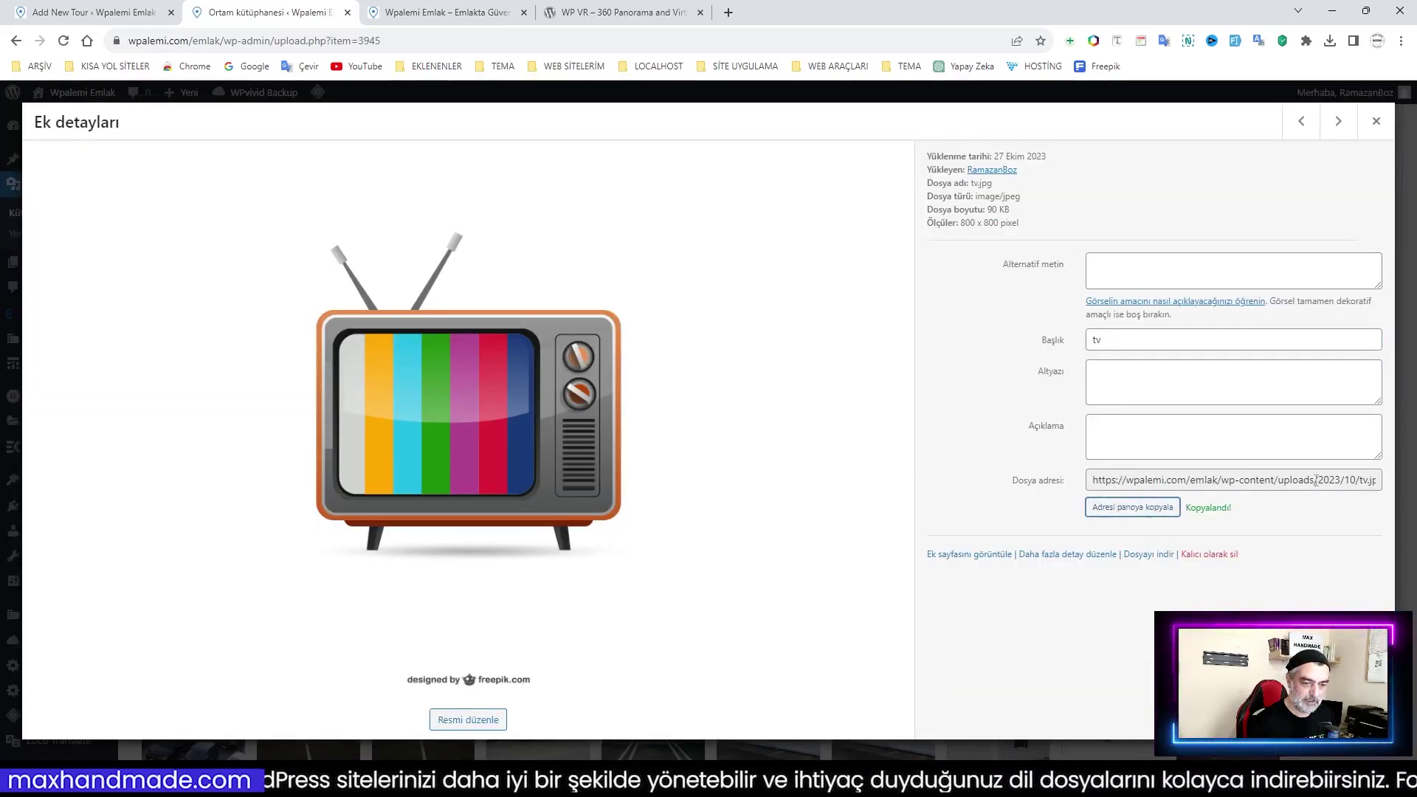
pyautogui.click(162, 20)
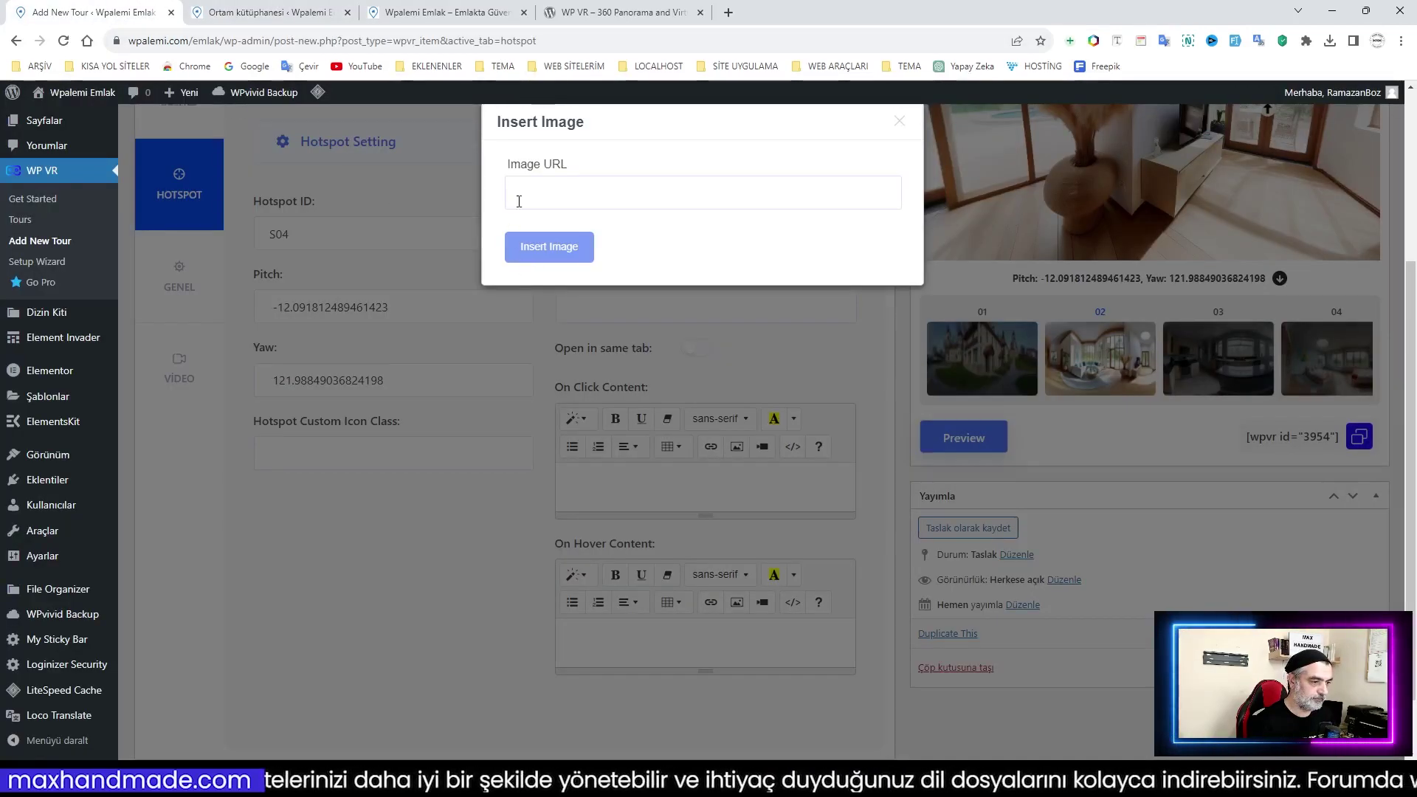
pyautogui.write('https://wpalemi.com/emlak/wp-content/uploads/2023/10/tv.jpg')
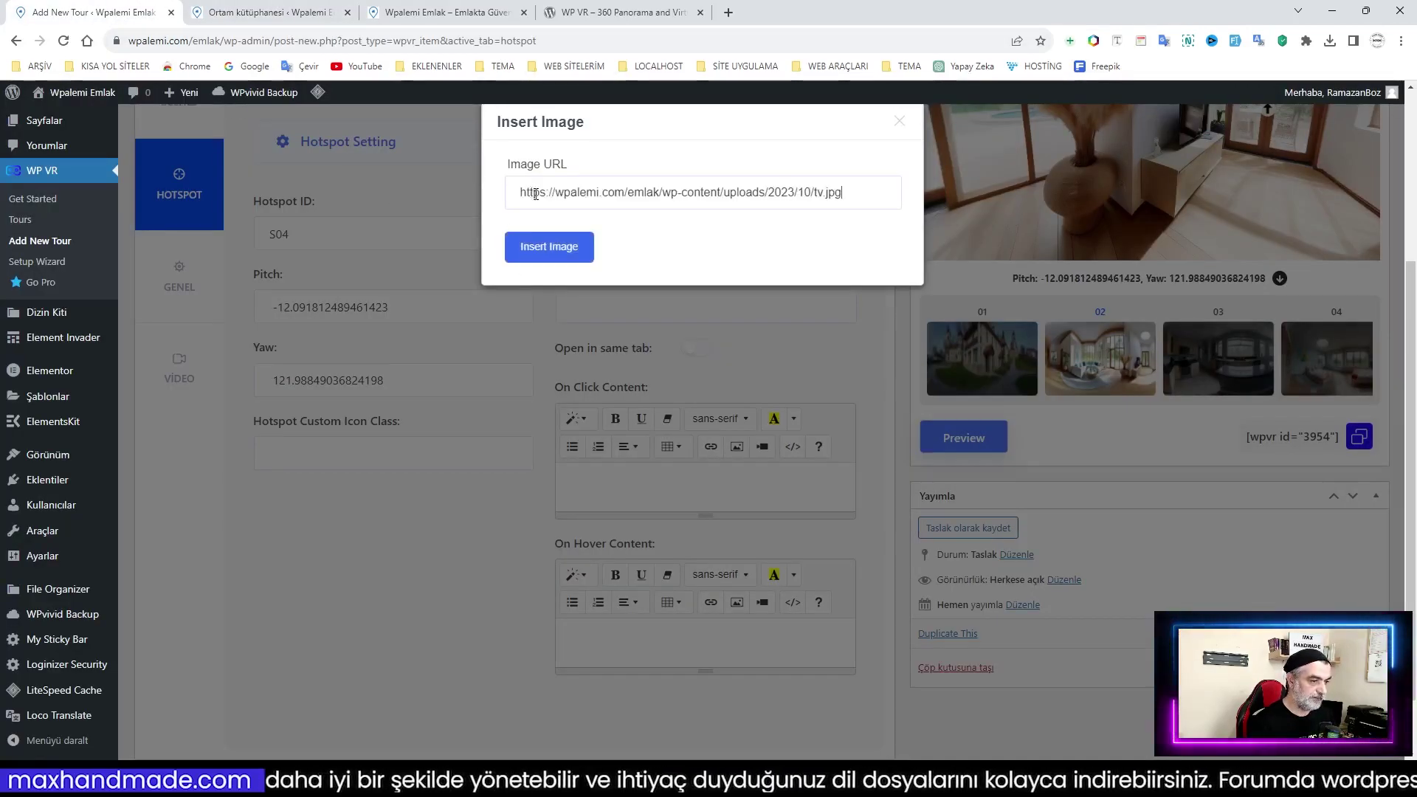
pyautogui.click(546, 254)
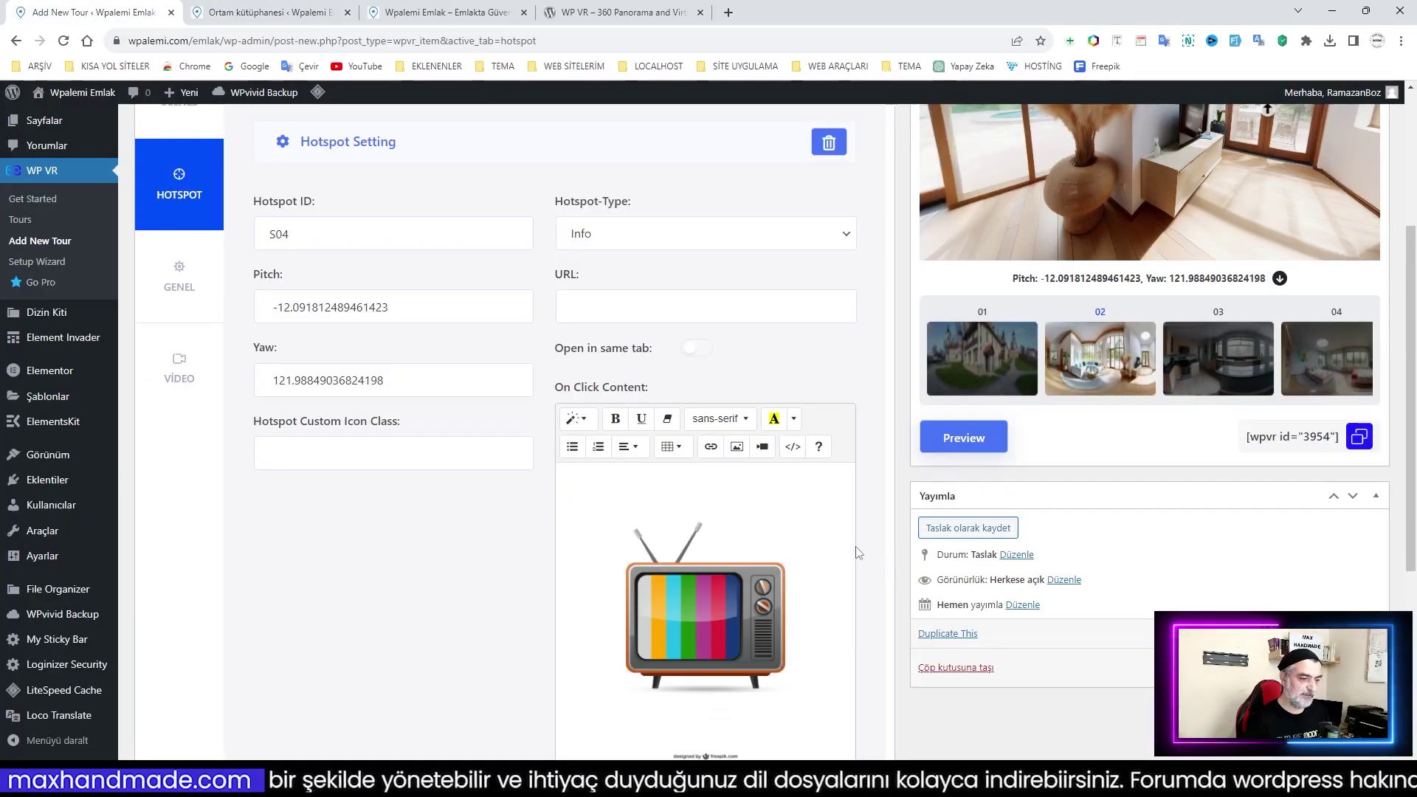
pyautogui.scroll(-2, 738, 516)
pyautogui.click(738, 516)
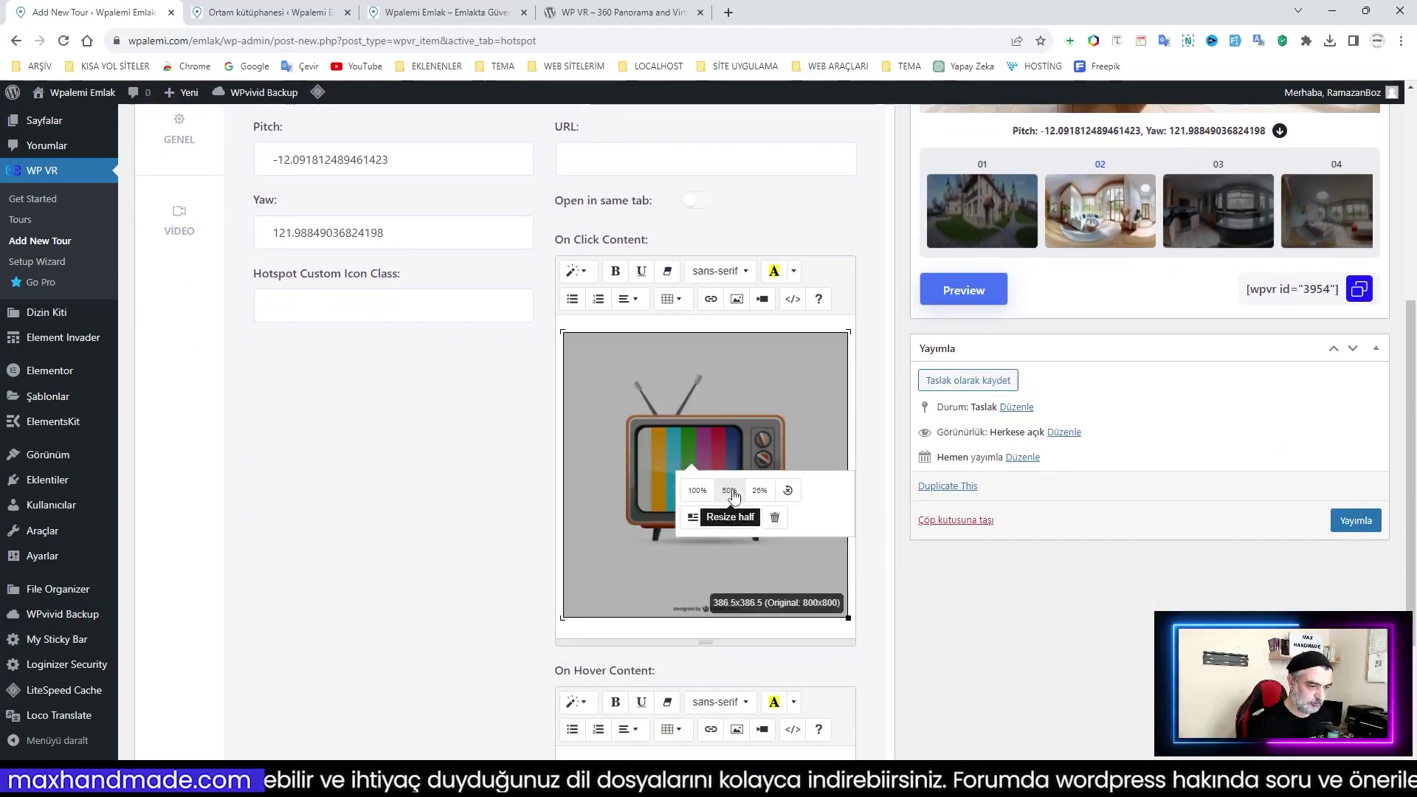
pyautogui.click(762, 404)
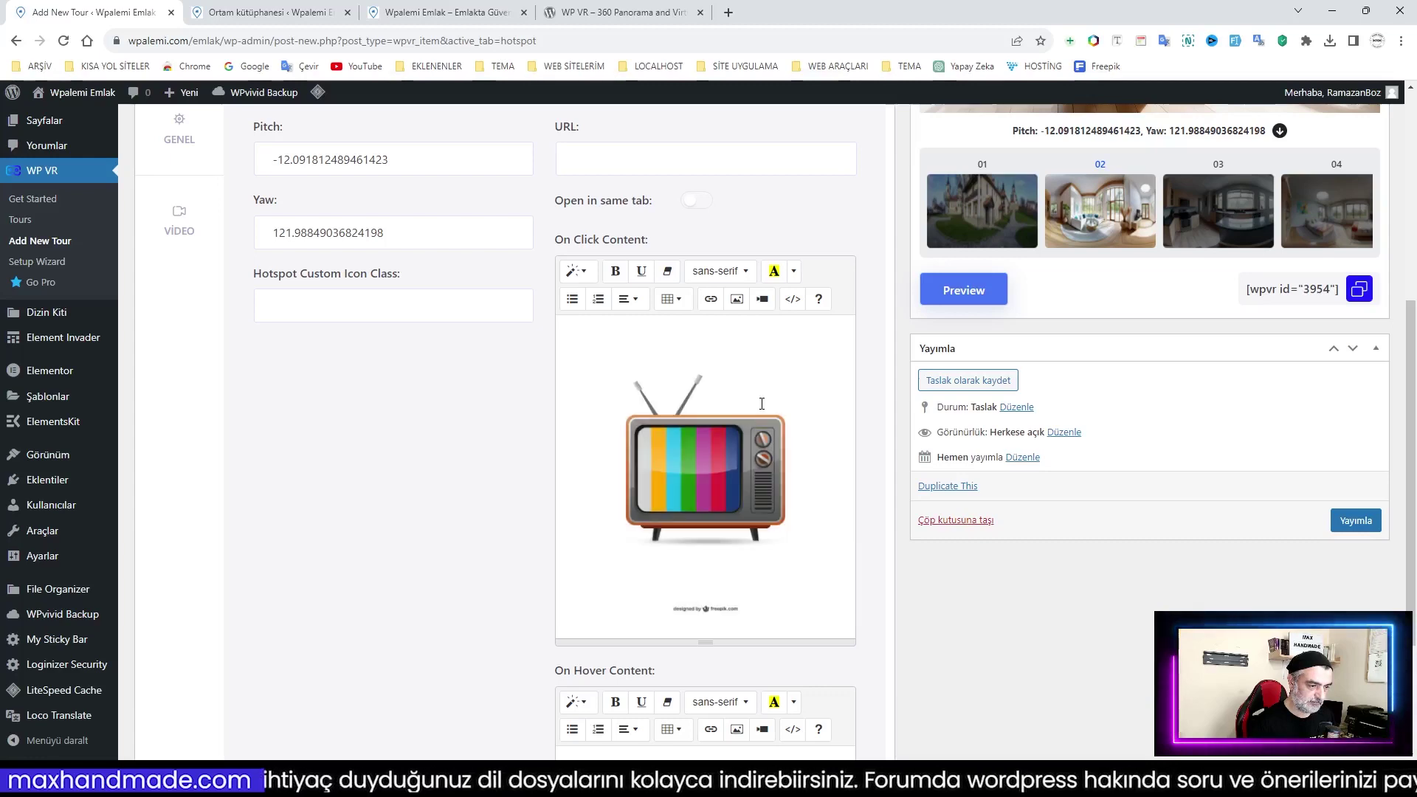
# Refresh the tour preview, enter the house through its front door hotspot and turn the living room to face the television
pyautogui.scroll(3, 1080, 469)
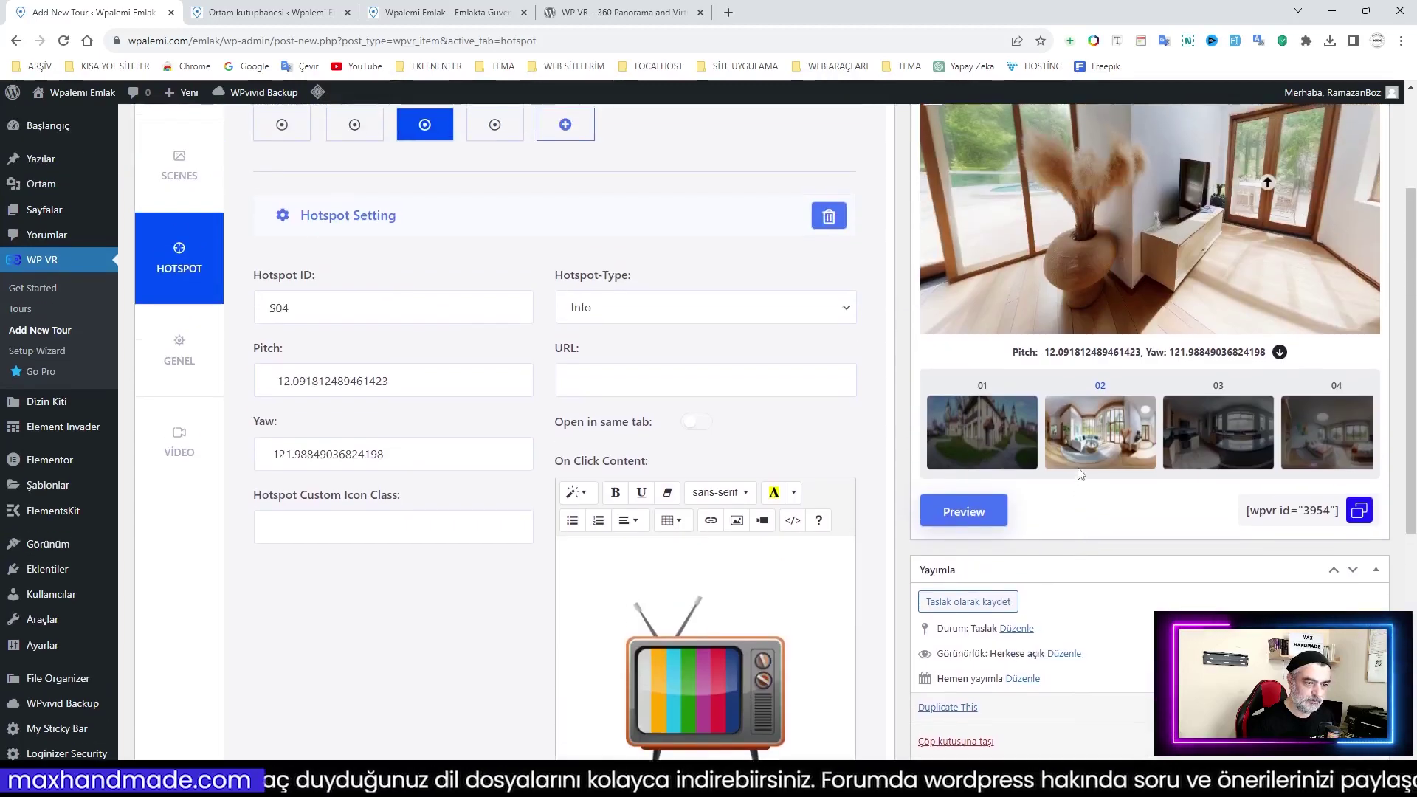
pyautogui.click(964, 511)
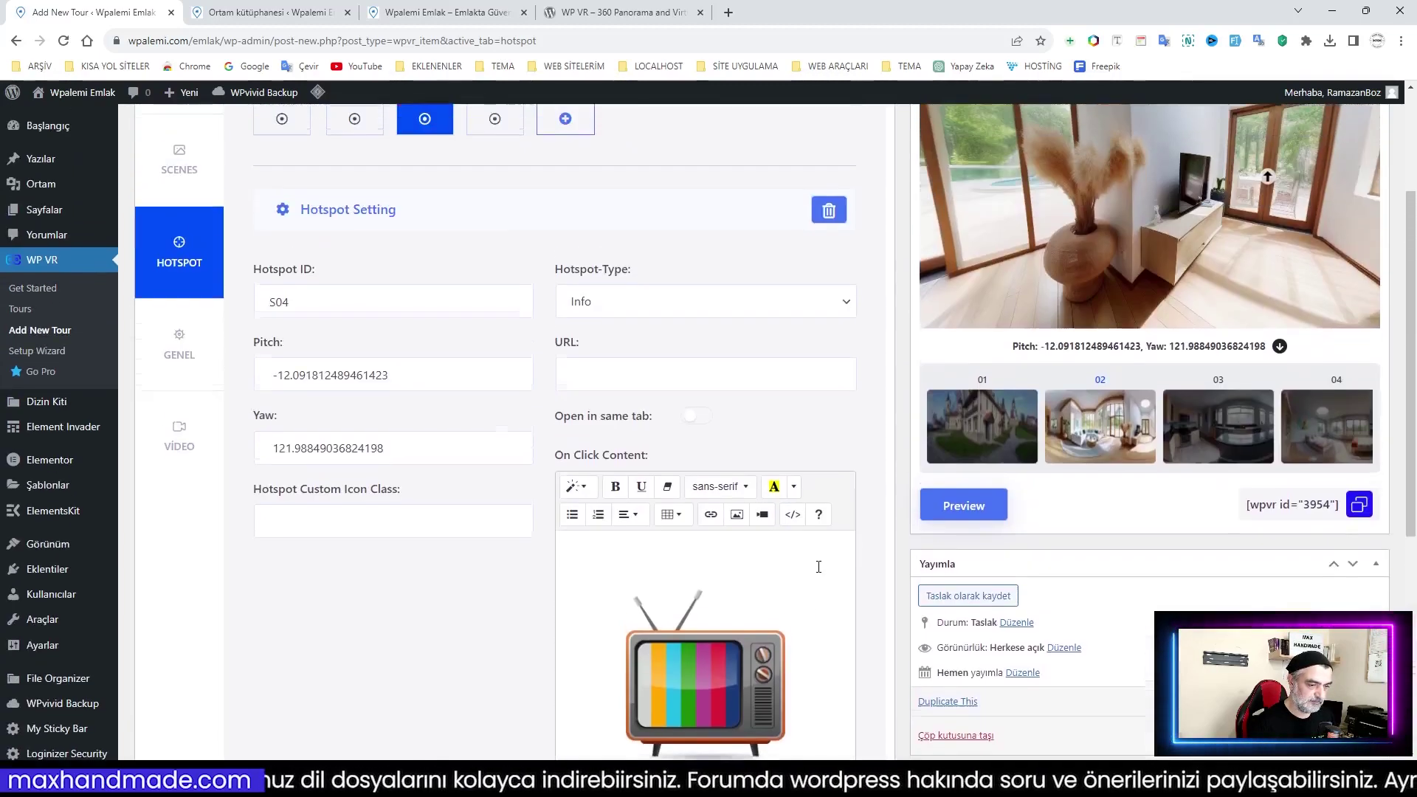
pyautogui.click(964, 517)
pyautogui.scroll(1, 1063, 527)
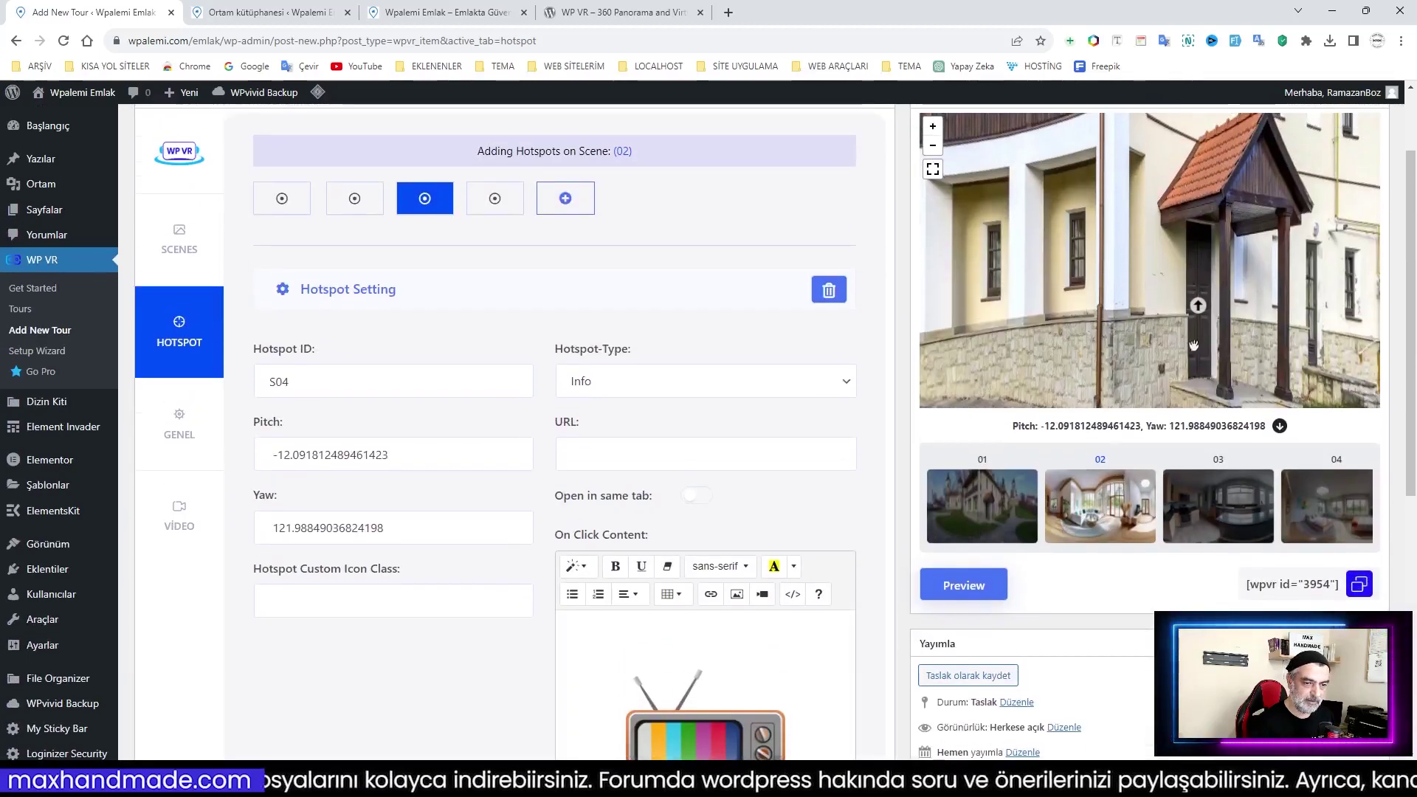
pyautogui.click(1200, 308)
pyautogui.moveTo(1185, 351); pyautogui.dragTo(1111, 345)
pyautogui.moveTo(1229, 338); pyautogui.dragTo(1161, 329)
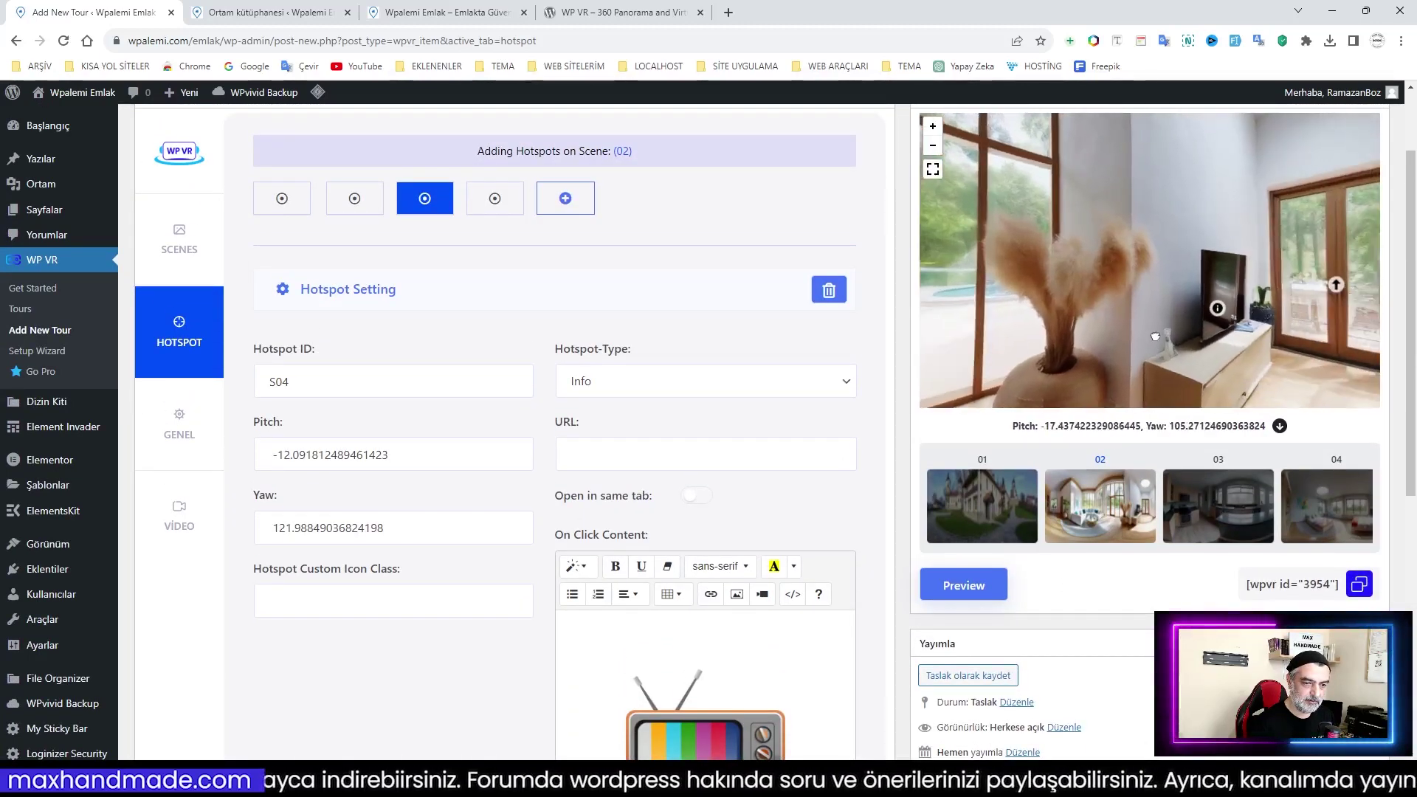
# Open the television's info hotspot in the preview, look through its whole image popup and close it
pyautogui.click(1217, 311)
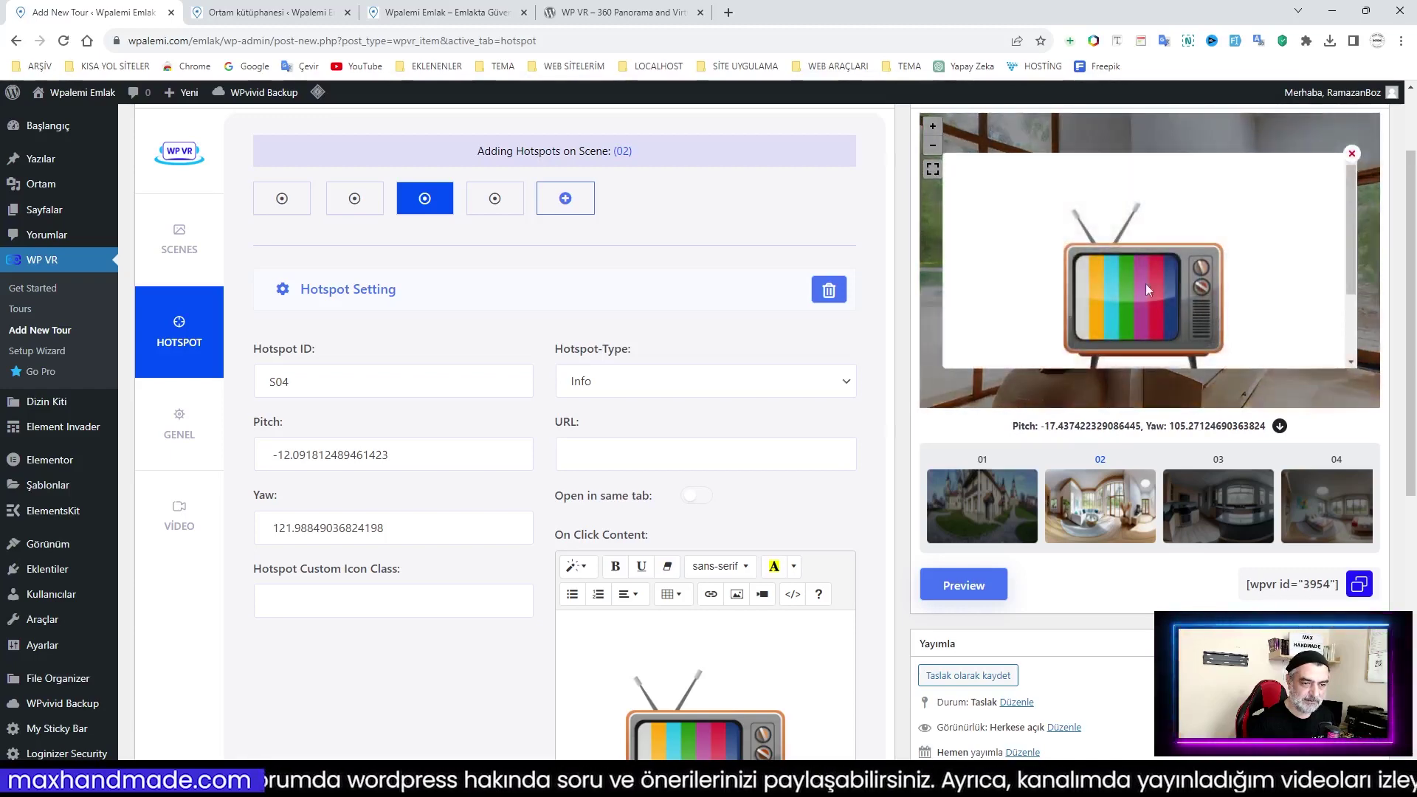
pyautogui.scroll(-3, 1252, 284)
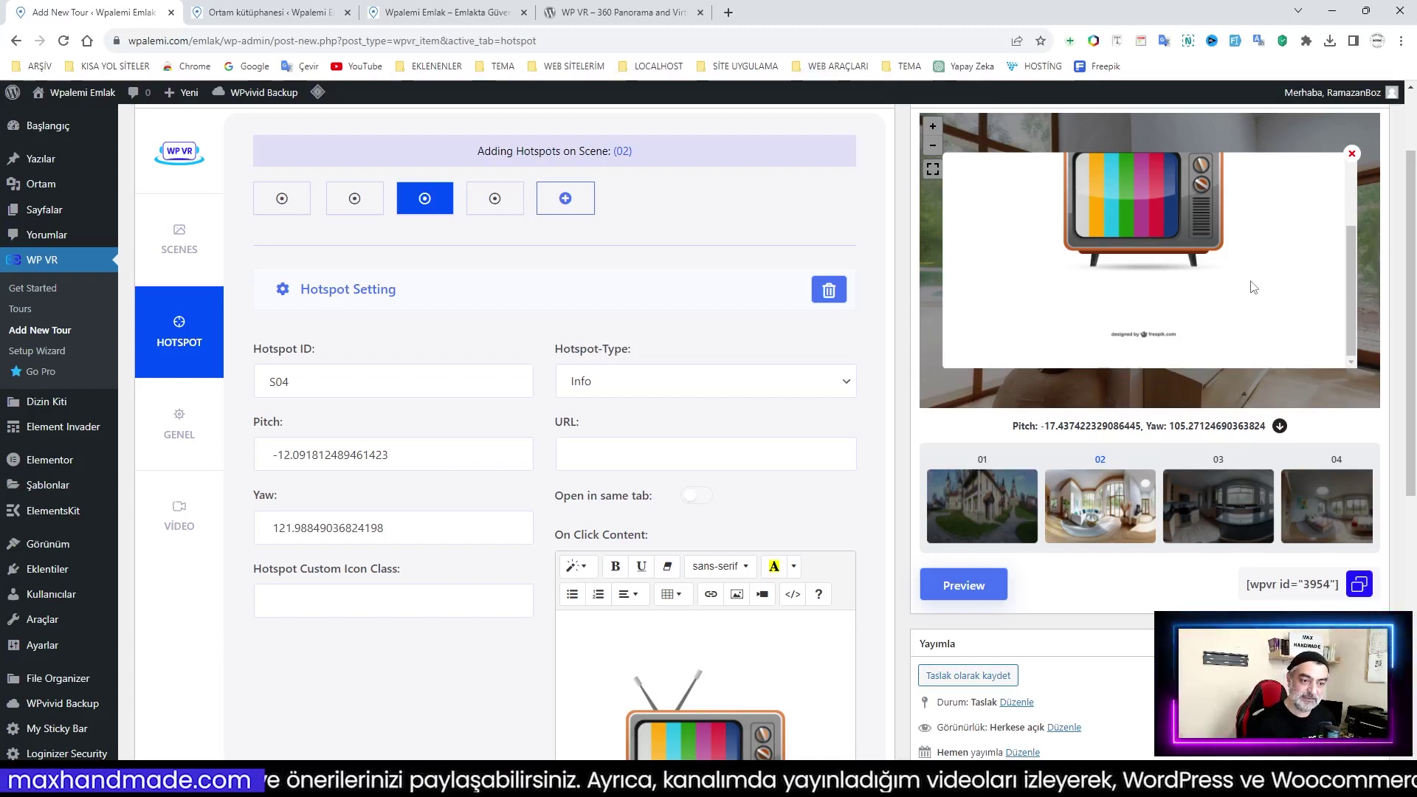
pyautogui.scroll(2, 1255, 287)
pyautogui.scroll(-2, 1257, 287)
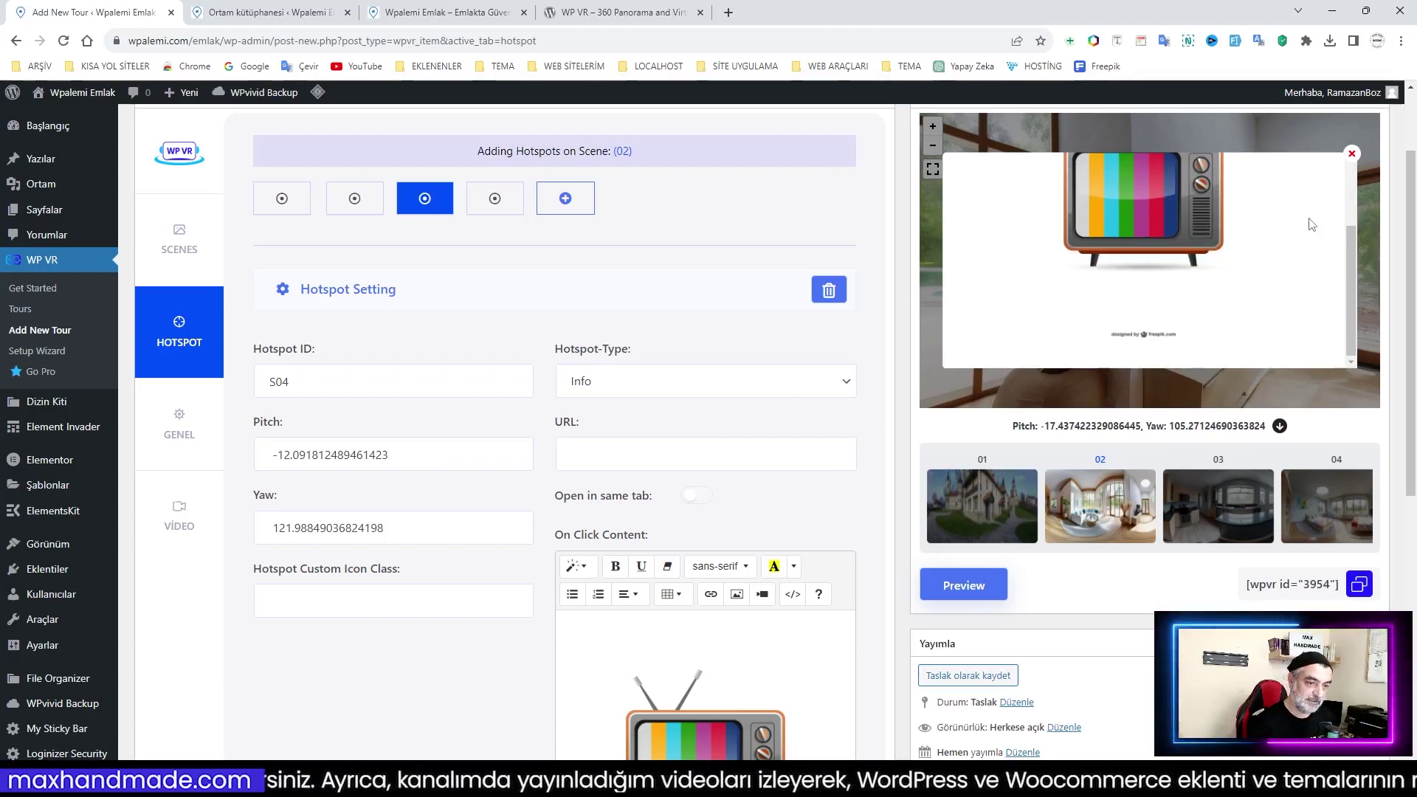
pyautogui.click(1353, 156)
pyautogui.scroll(-2, 806, 518)
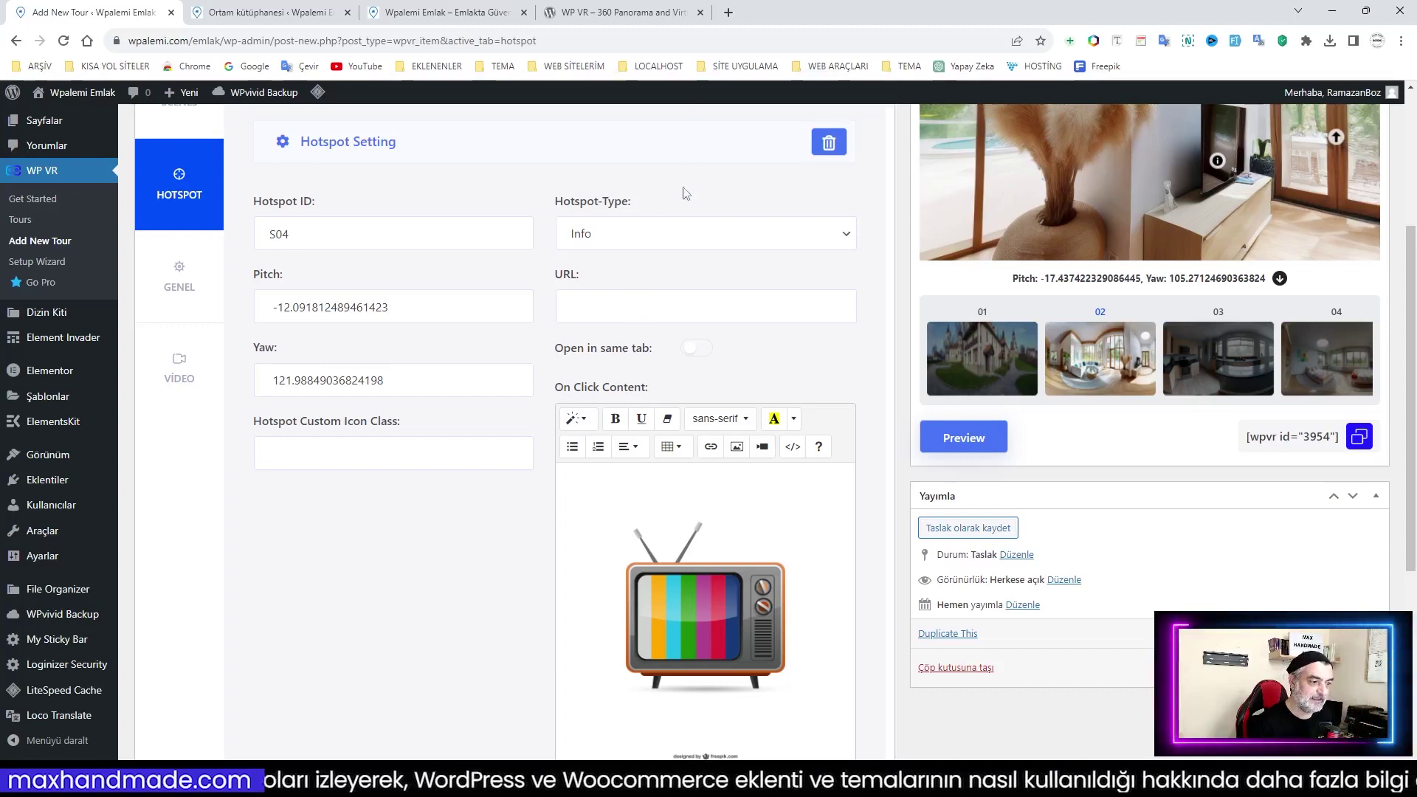
pyautogui.click(706, 352)
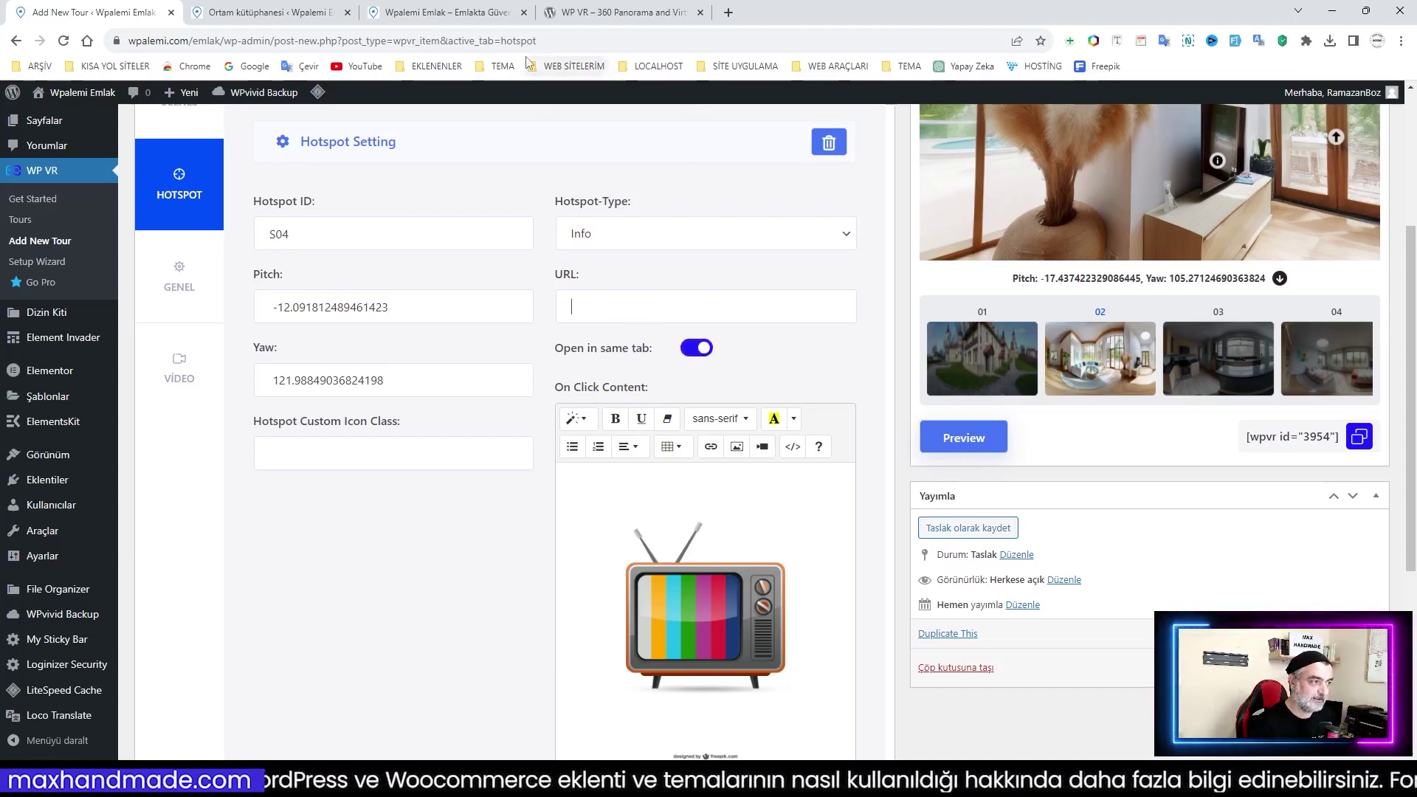
pyautogui.click(591, 12)
pyautogui.click(423, 12)
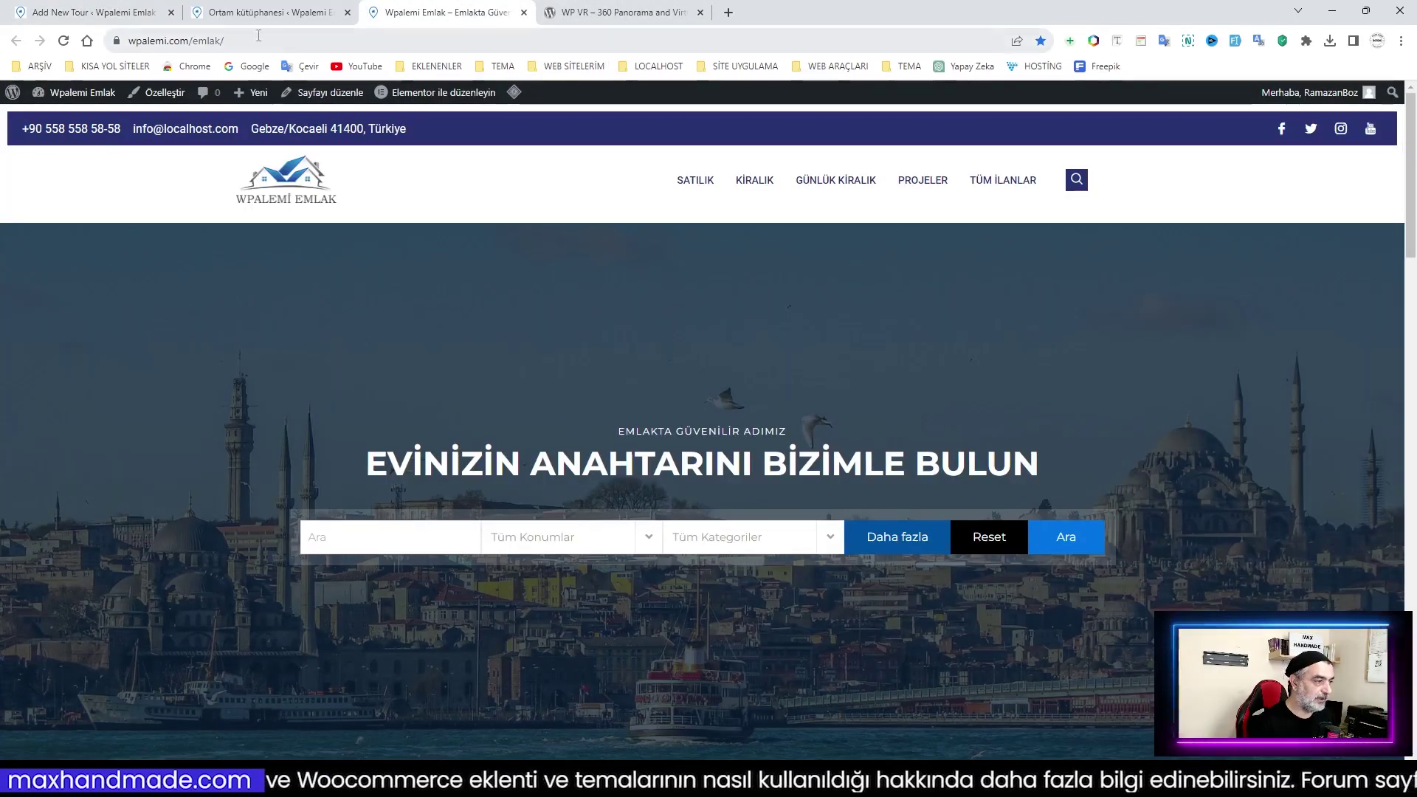
pyautogui.click(178, 41)
pyautogui.hotkey('ctrl', 'c')
pyautogui.rightClick(216, 41)
pyautogui.click(260, 131)
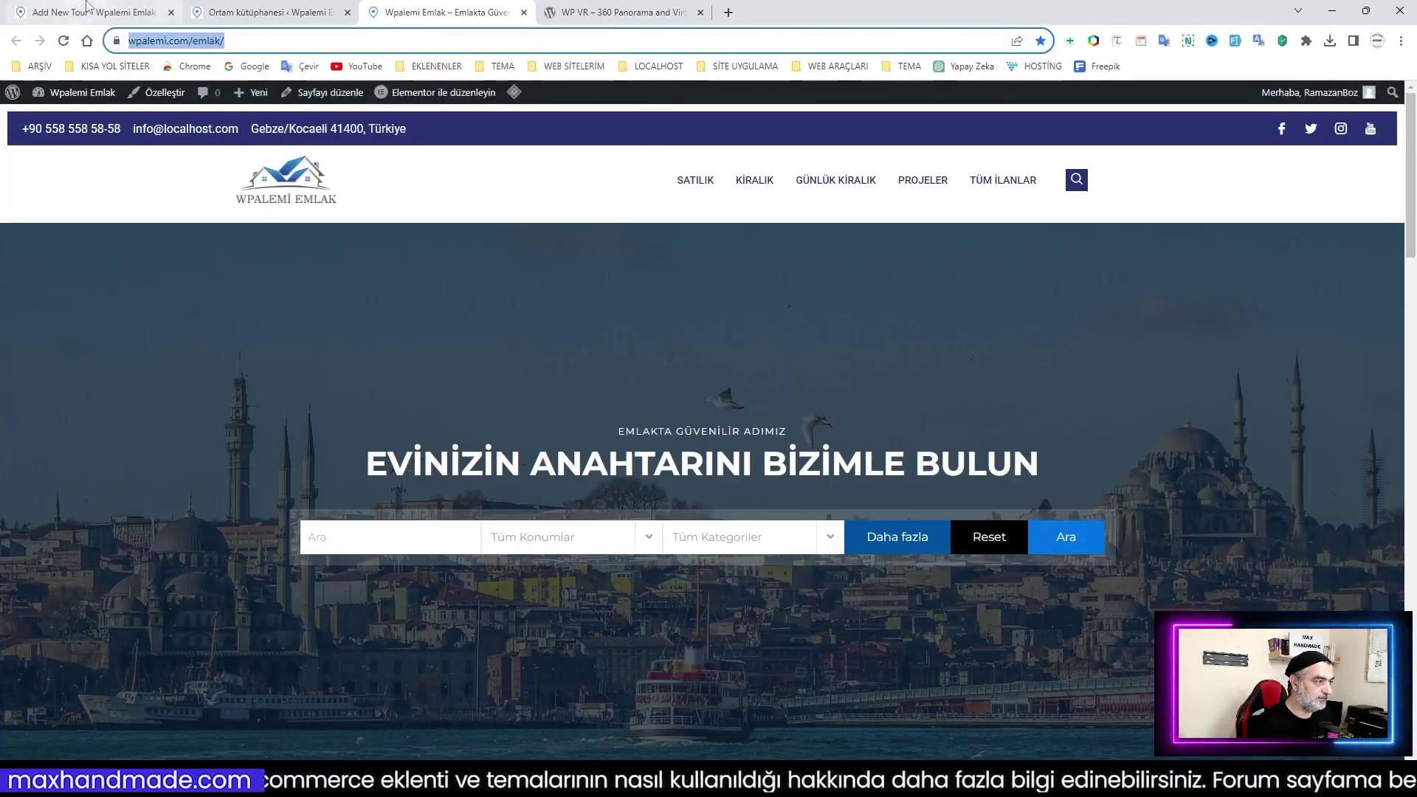
pyautogui.click(92, 13)
pyautogui.hotkey('ctrl', 'v')
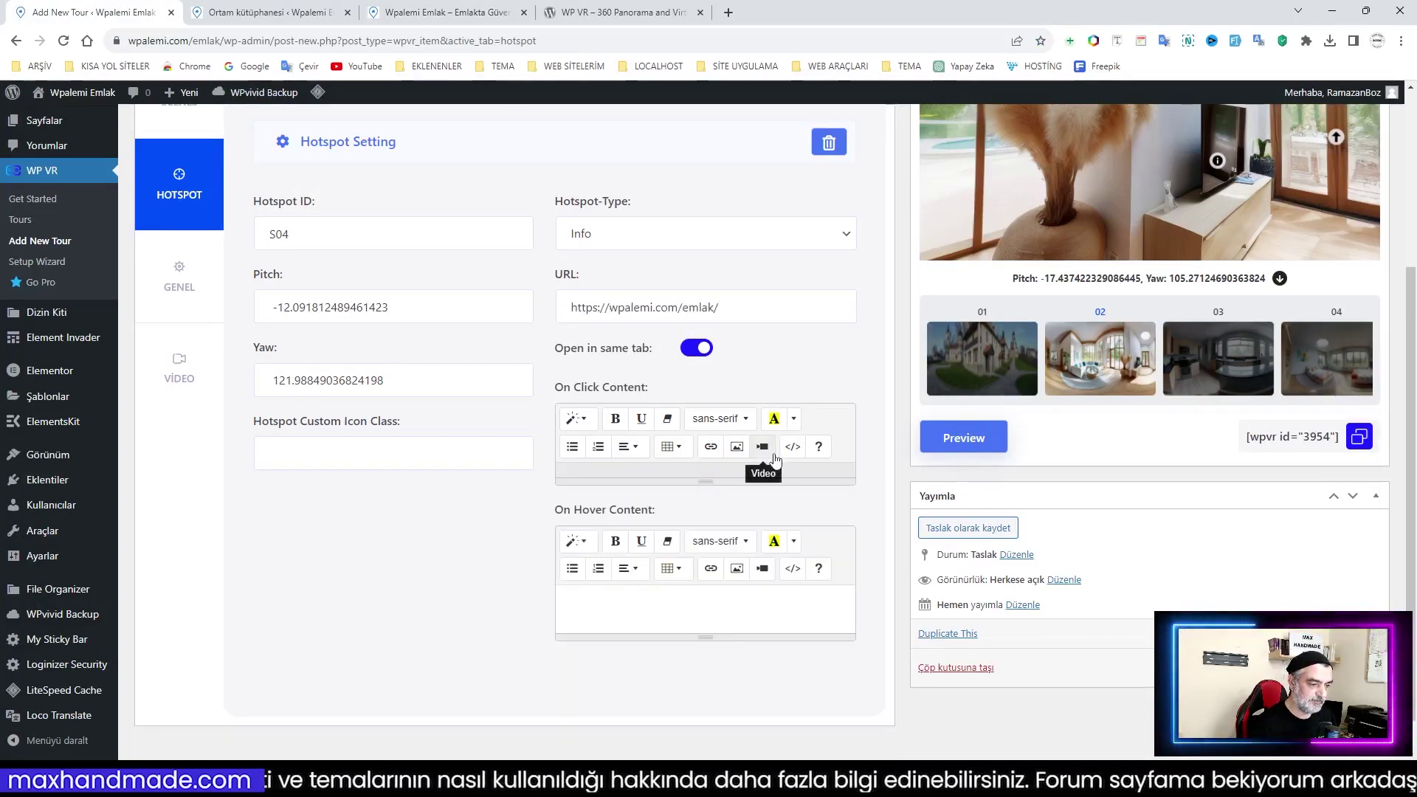
# Refresh the preview, test the television hotspot's link from the living room and return to the tour editor
pyautogui.scroll(-1, 764, 467)
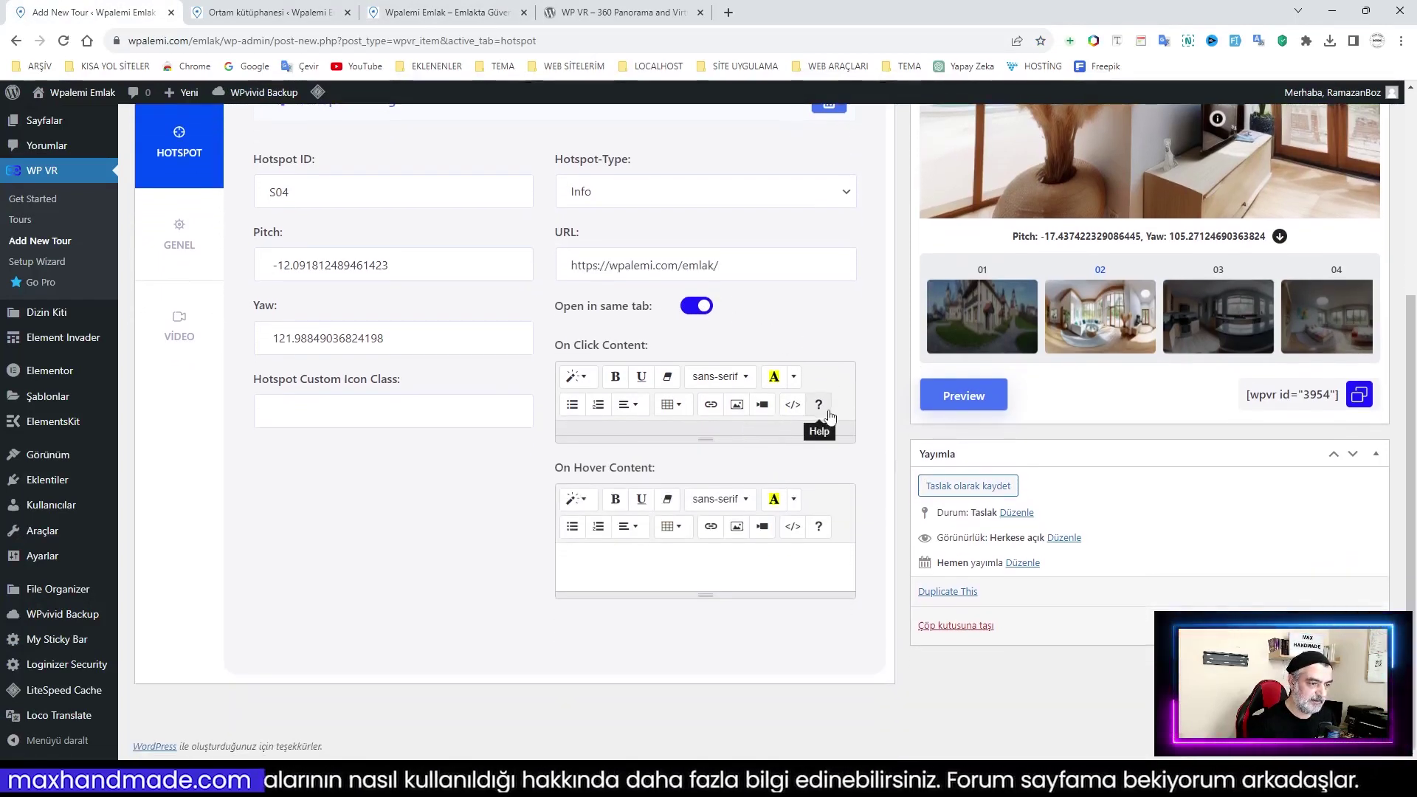
pyautogui.scroll(1, 817, 405)
pyautogui.click(967, 477)
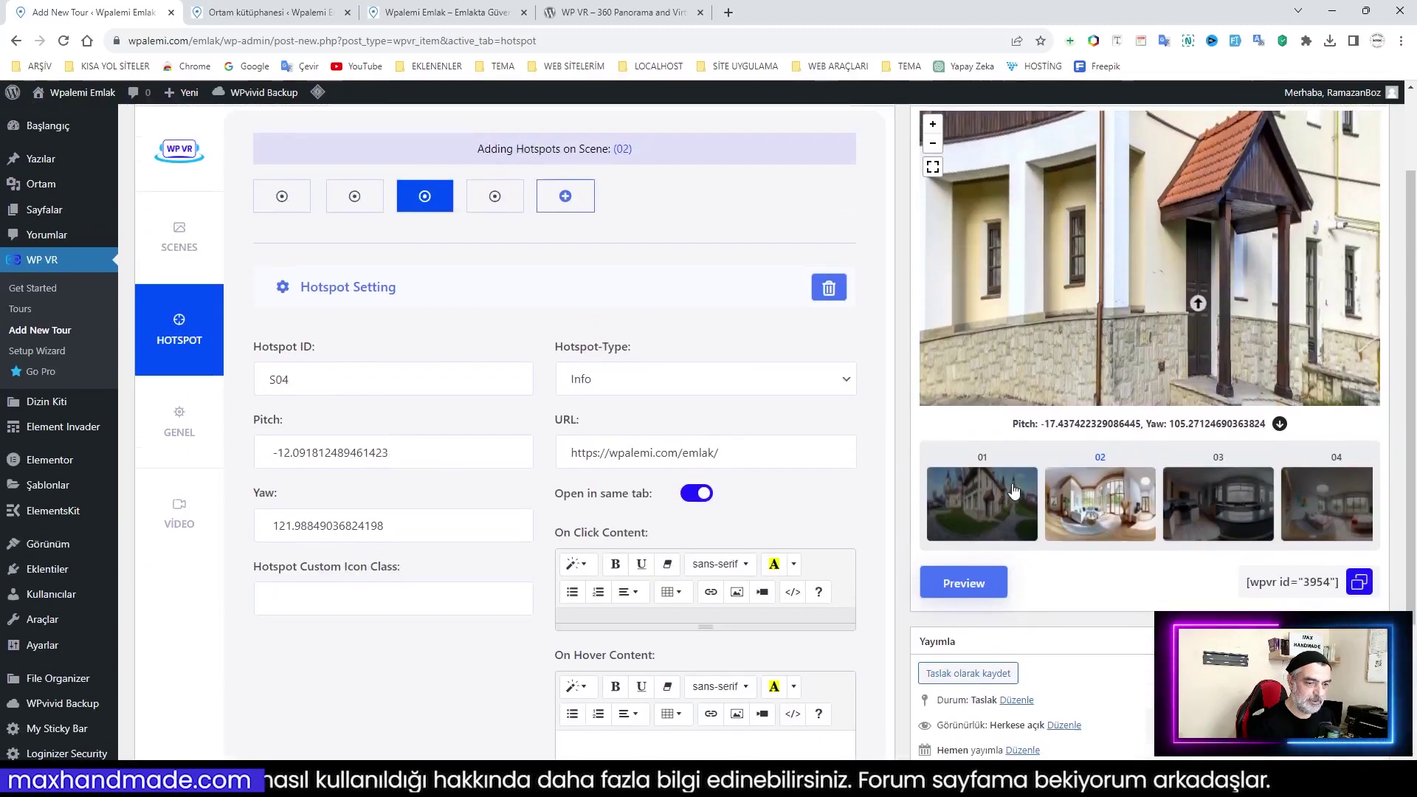
pyautogui.click(1198, 304)
pyautogui.moveTo(1116, 323); pyautogui.dragTo(927, 301)
pyautogui.moveTo(1202, 291); pyautogui.dragTo(911, 299)
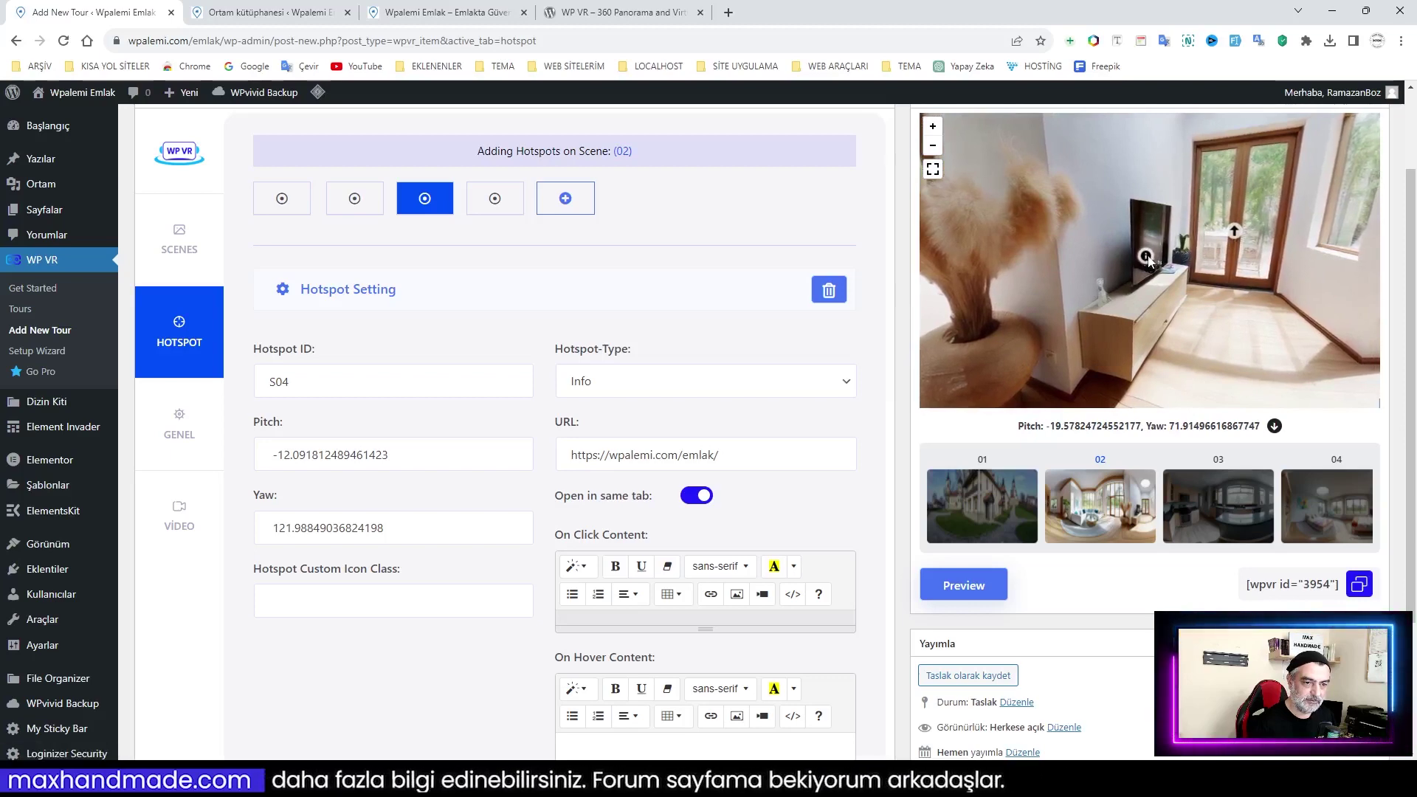
pyautogui.click(1147, 258)
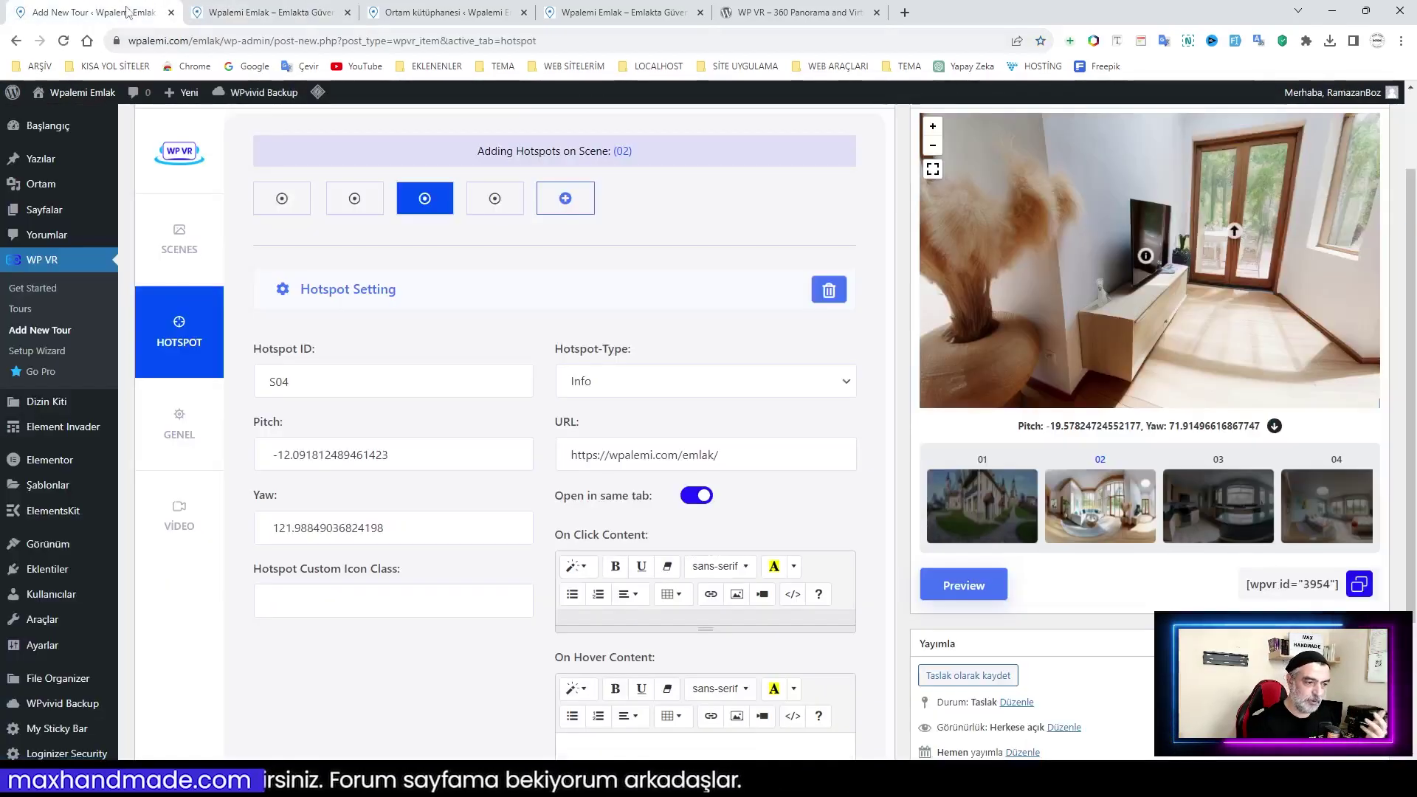
pyautogui.click(140, 13)
# Enter "BURAYA TIKLA" as hotspot S04's On Hover Content
pyautogui.scroll(-2, 824, 502)
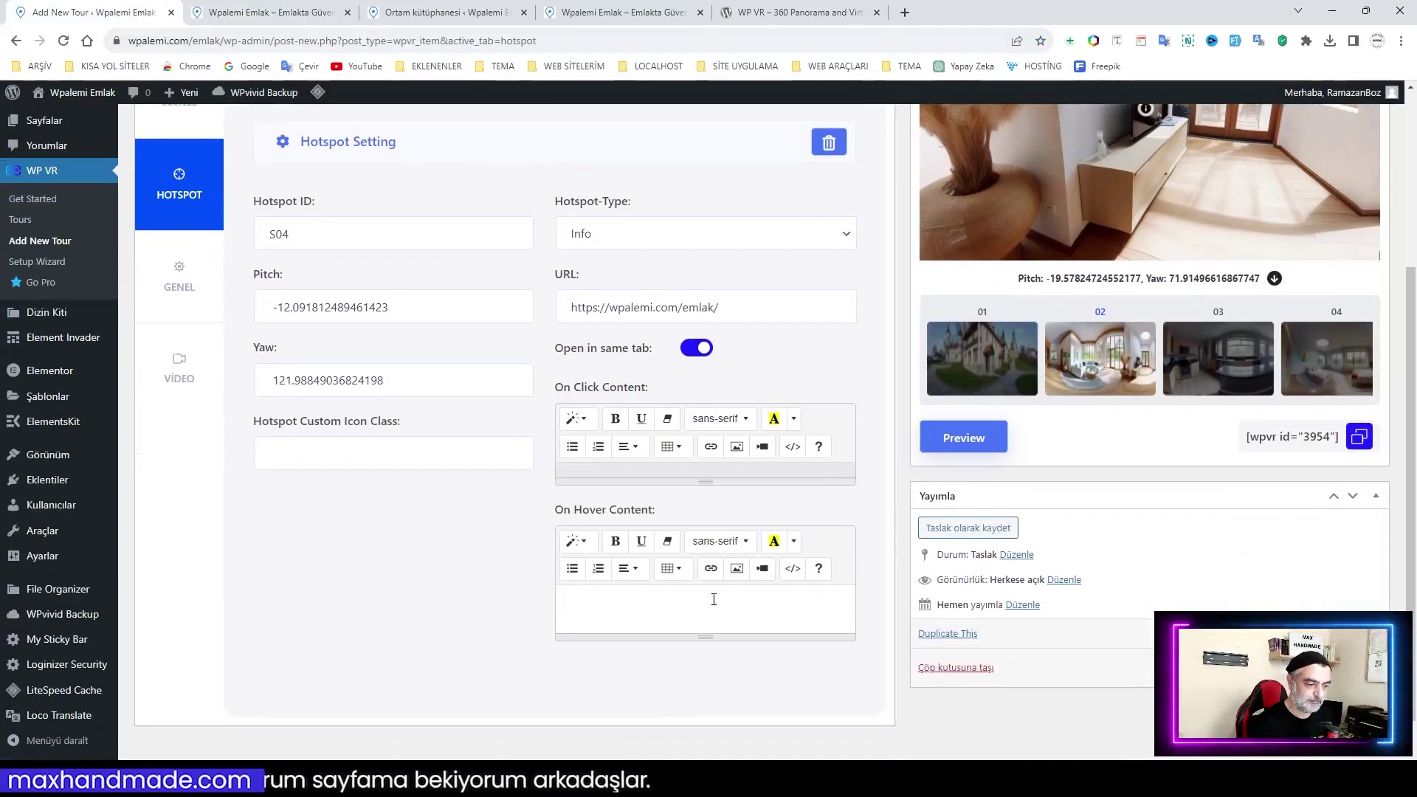
pyautogui.scroll(2, 738, 443)
pyautogui.scroll(-3, 731, 369)
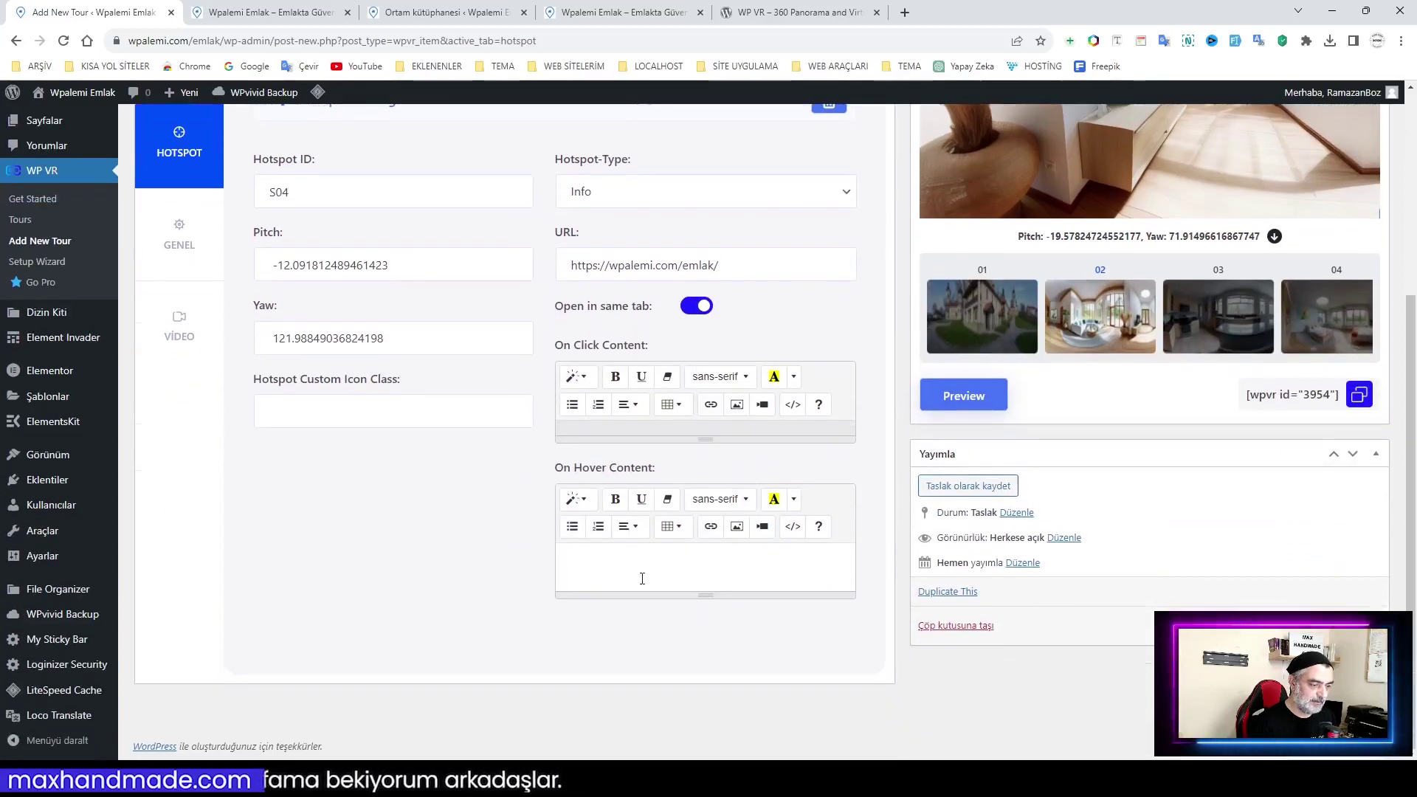
pyautogui.write('RAY')
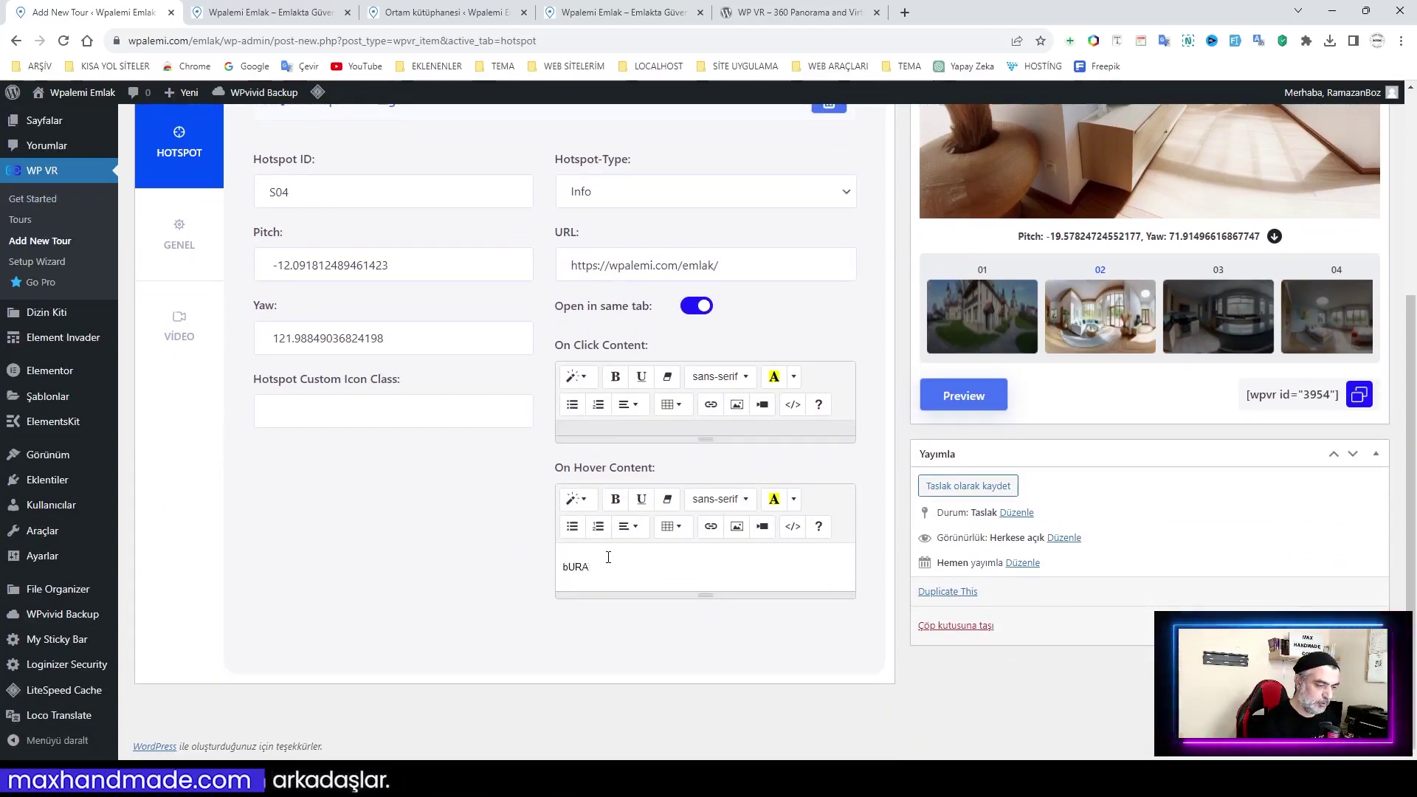
pyautogui.press('BackSpace')
pyautogui.press('BackSpace')
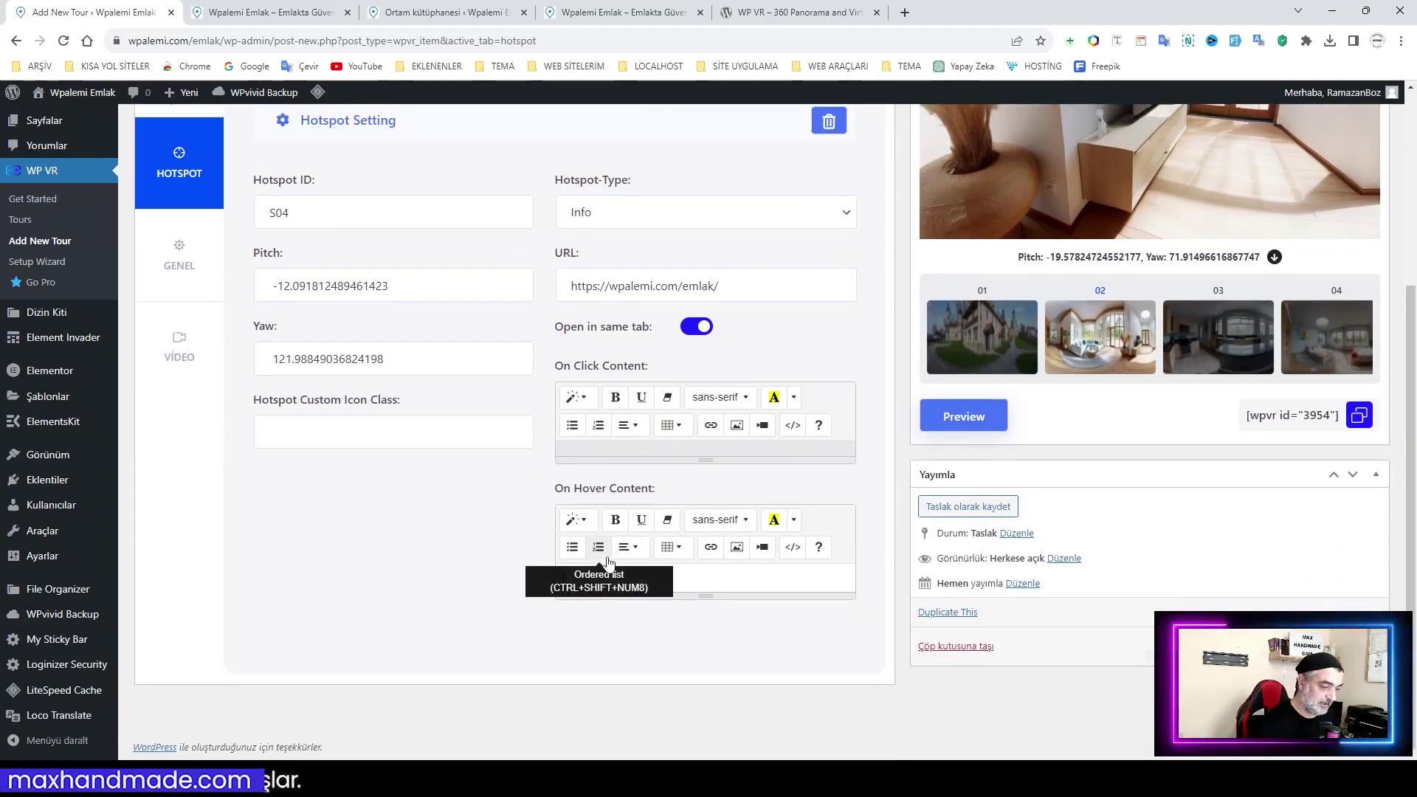
pyautogui.write('BURAYA TIKLA')
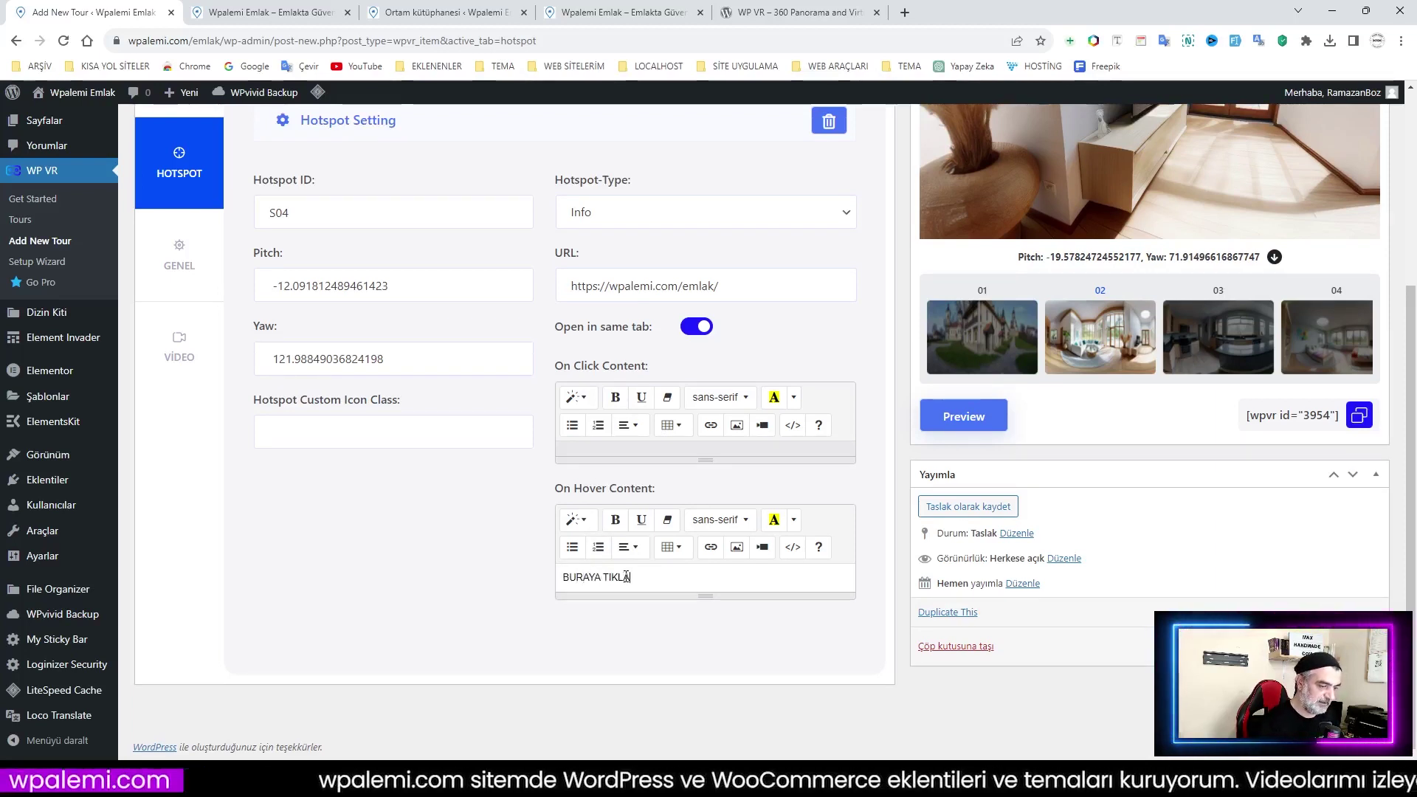
# Refresh the preview, enter the living room and check the television hotspot's hover text
pyautogui.click(964, 416)
pyautogui.scroll(2, 1066, 463)
pyautogui.click(1199, 306)
pyautogui.moveTo(1031, 341); pyautogui.dragTo(967, 349)
pyautogui.moveTo(1218, 350); pyautogui.dragTo(1115, 333)
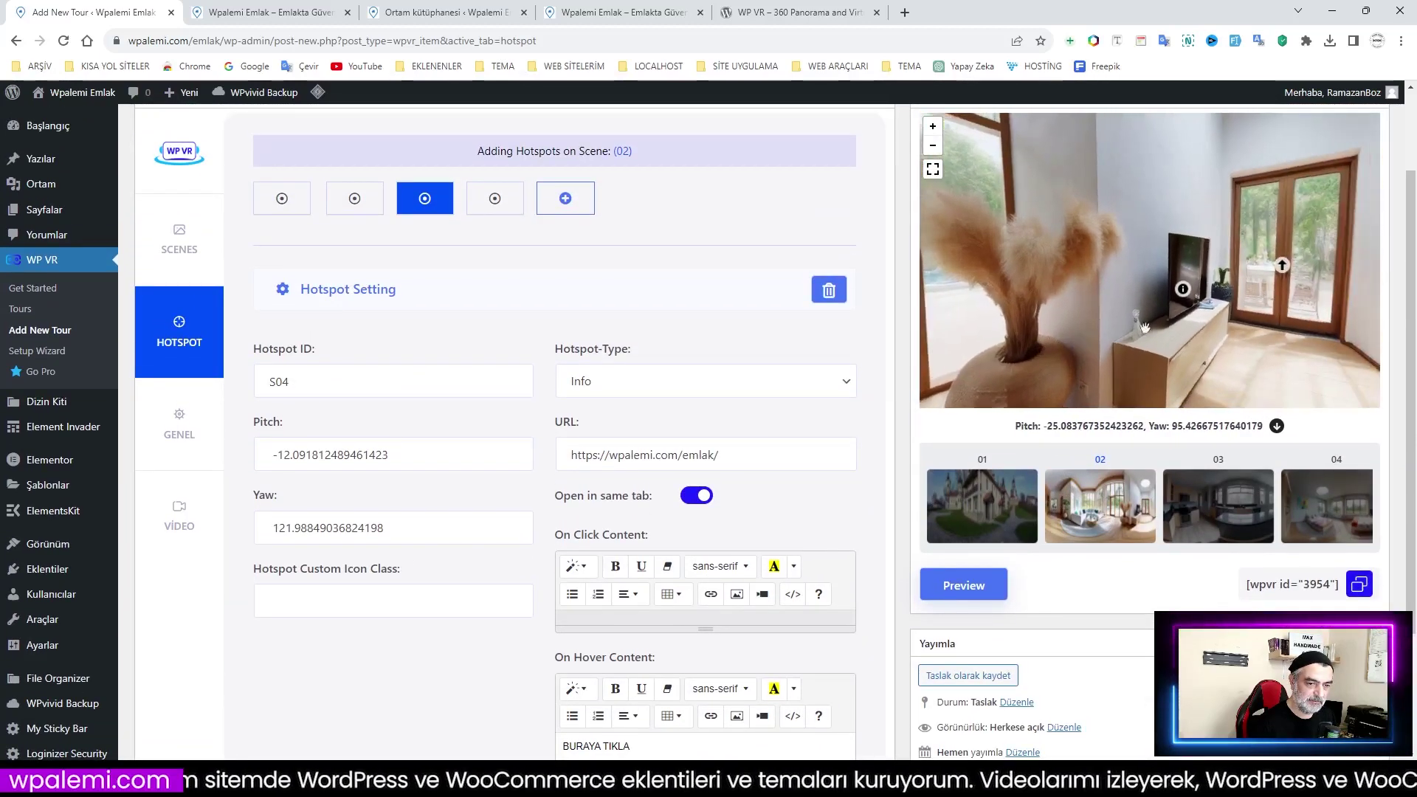
pyautogui.moveTo(1184, 294)
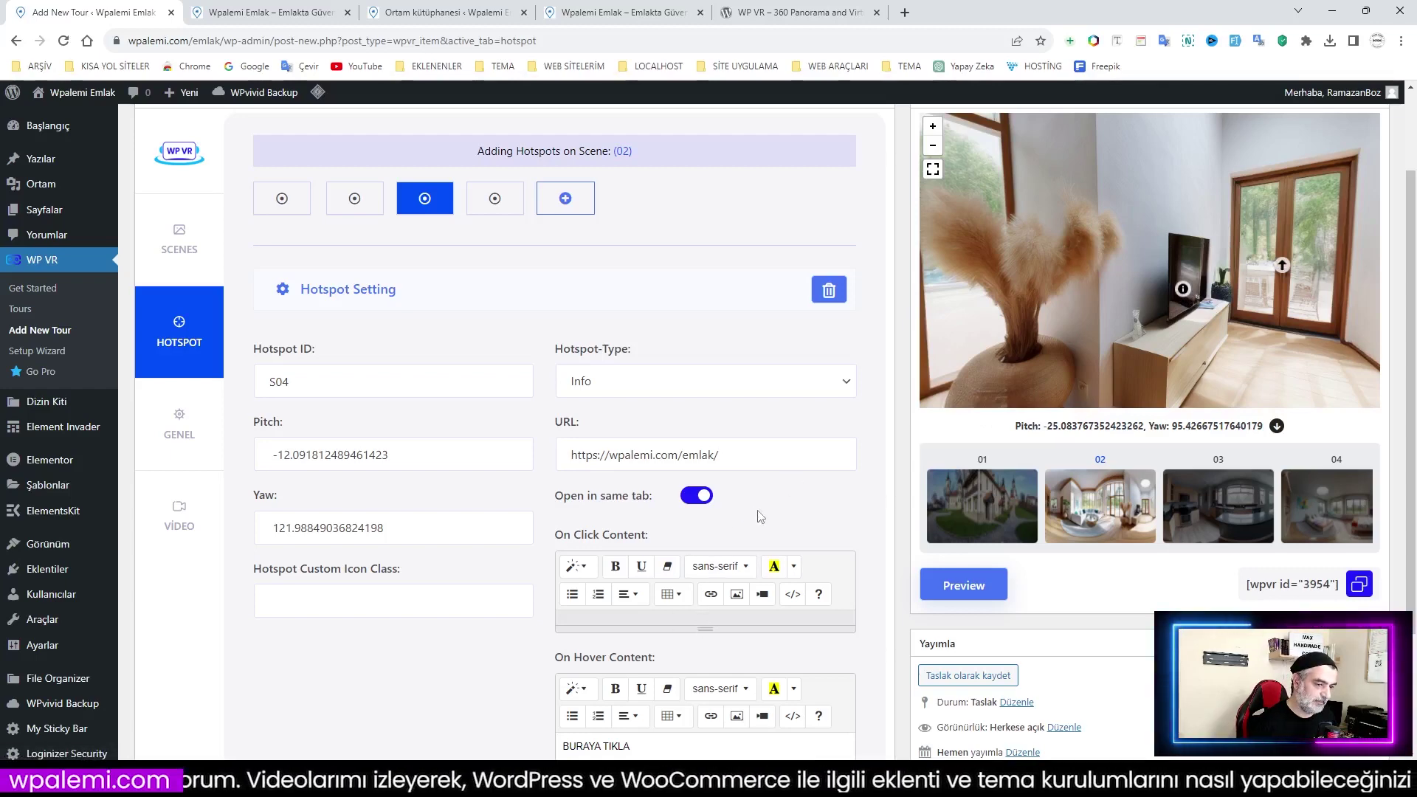
# Select scene 04, the bedroom, and open its hotspot settings
pyautogui.moveTo(1060, 327); pyautogui.dragTo(1199, 307)
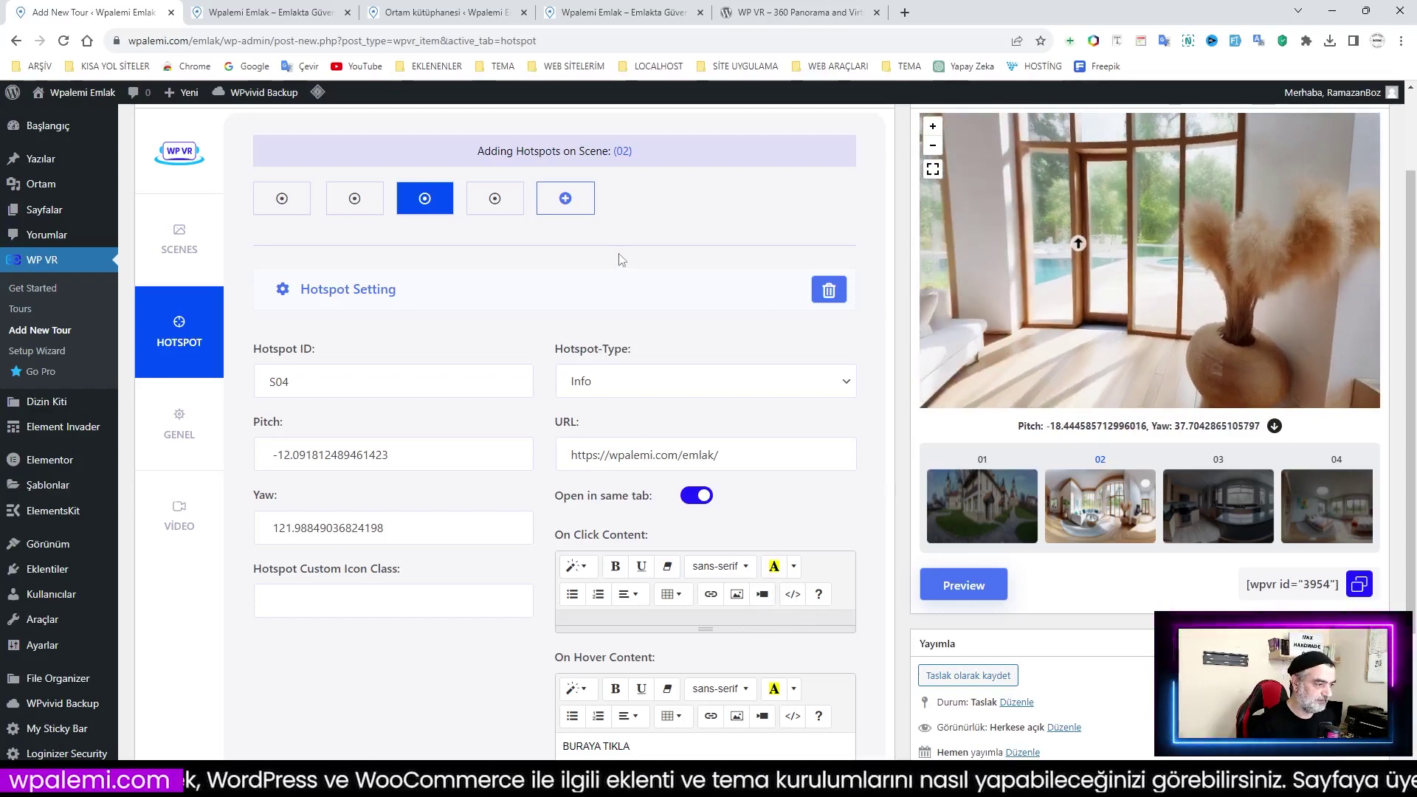
pyautogui.click(177, 242)
pyautogui.click(437, 166)
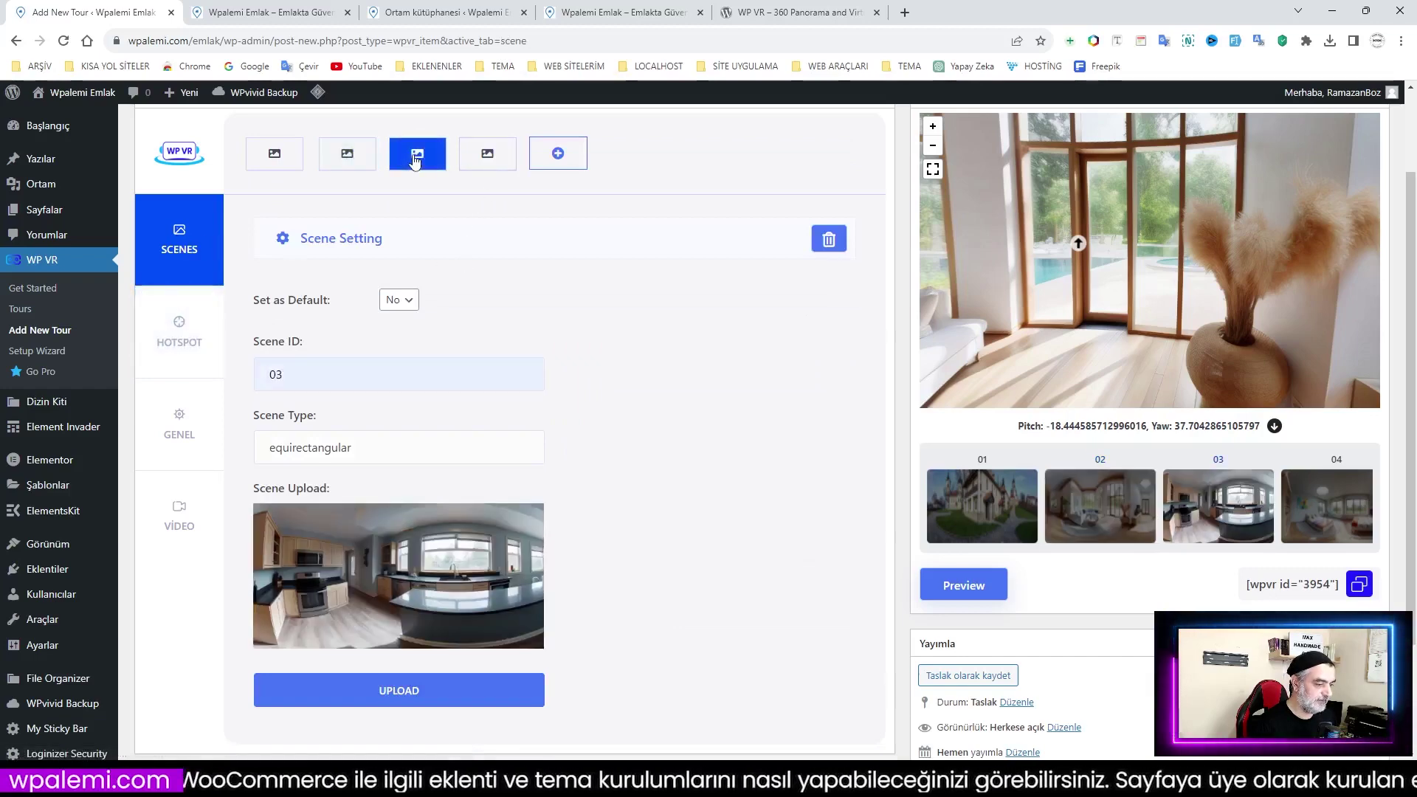
pyautogui.click(487, 157)
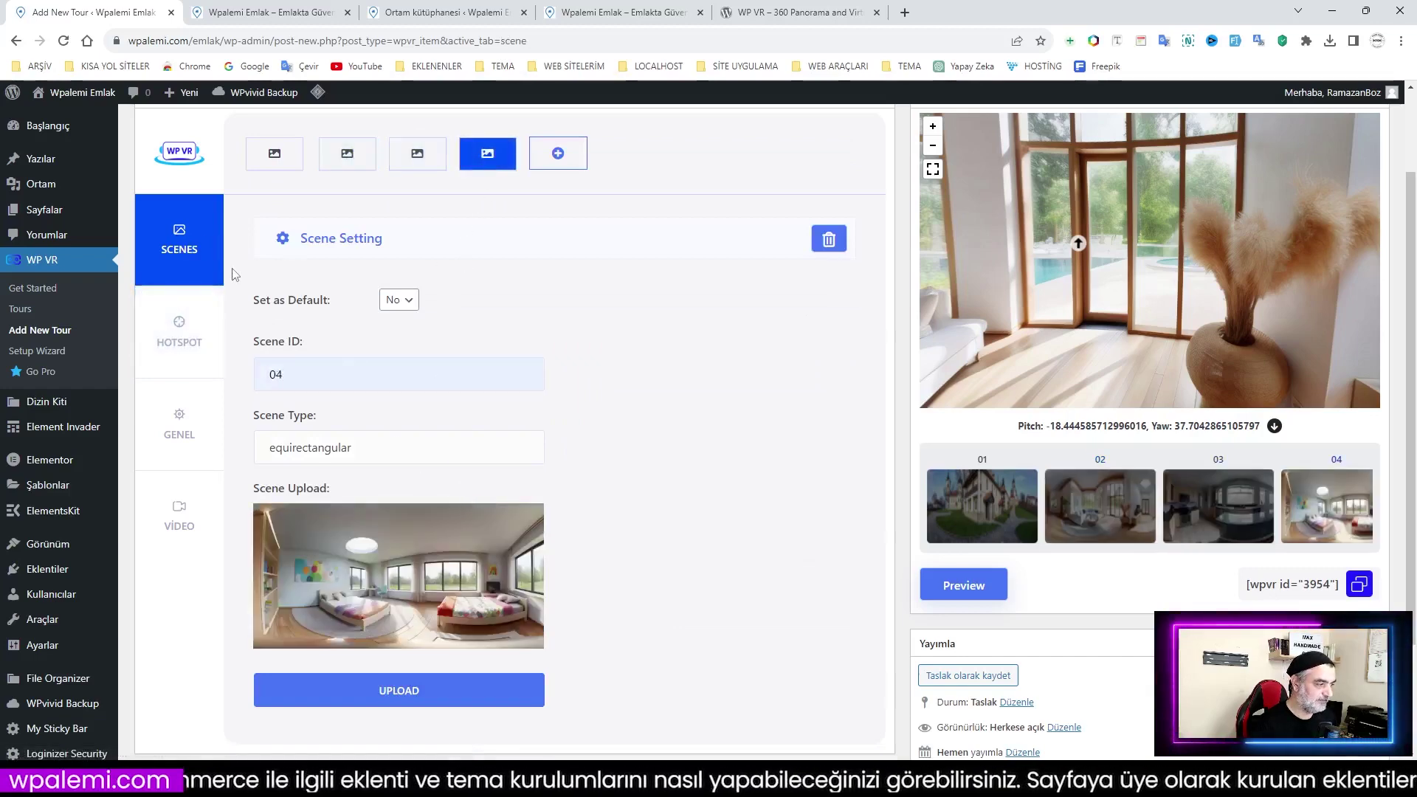
pyautogui.click(182, 344)
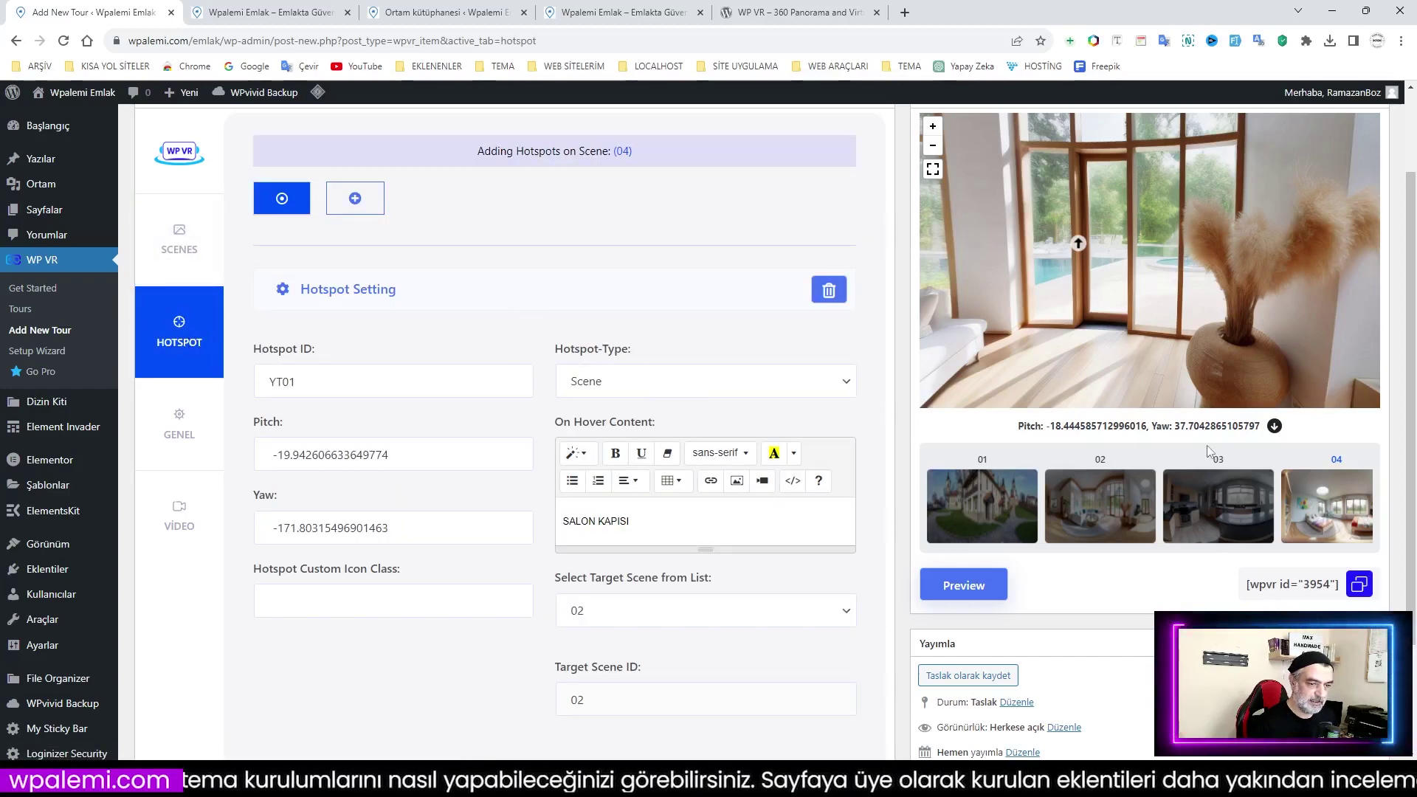
# Show scene 04 in the preview and turn the bedroom panorama to examine the colourful painting on the wall
pyautogui.click(1319, 515)
pyautogui.moveTo(1076, 356); pyautogui.dragTo(1289, 337)
pyautogui.moveTo(1076, 354); pyautogui.dragTo(982, 341)
pyautogui.moveTo(1280, 331); pyautogui.dragTo(971, 329)
pyautogui.click(1173, 221)
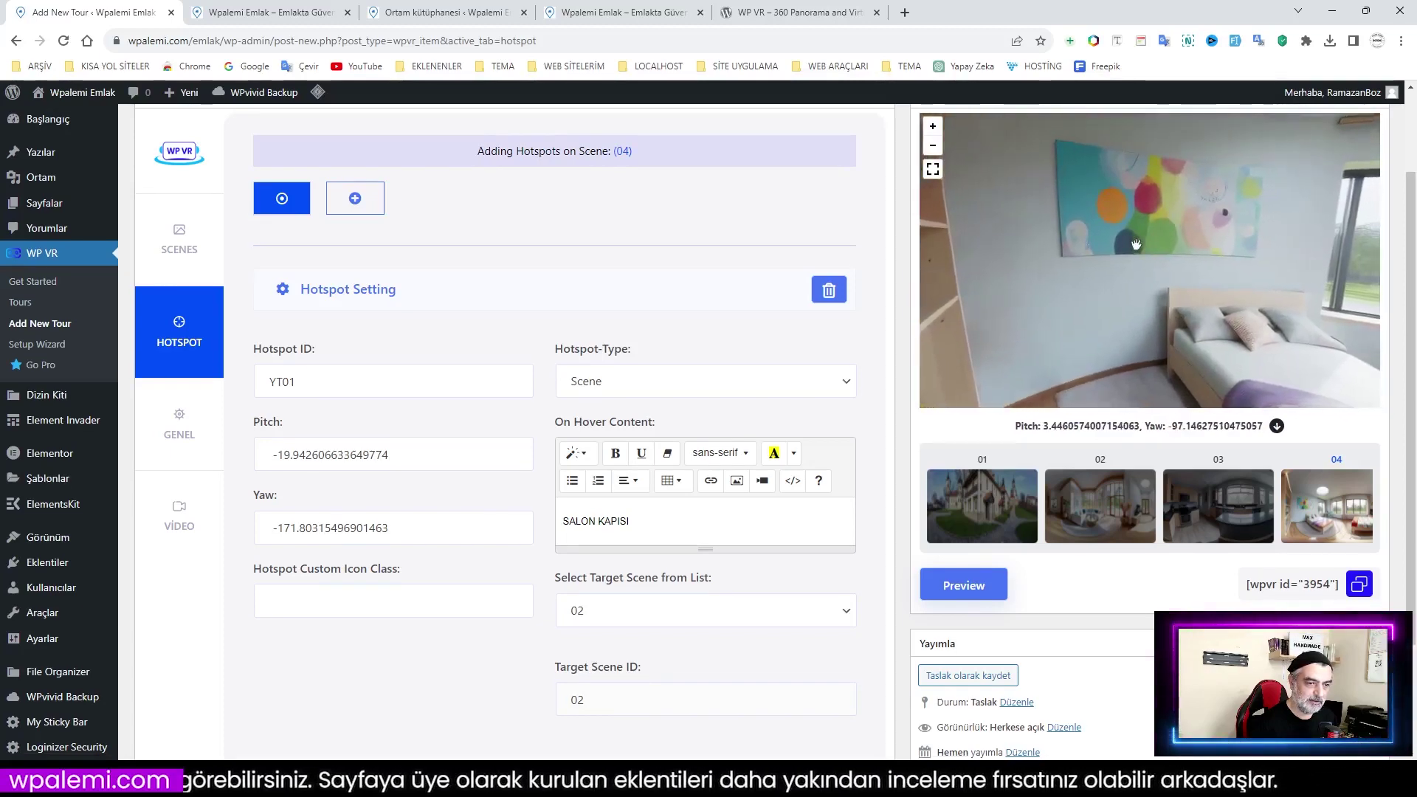
pyautogui.click(1018, 187)
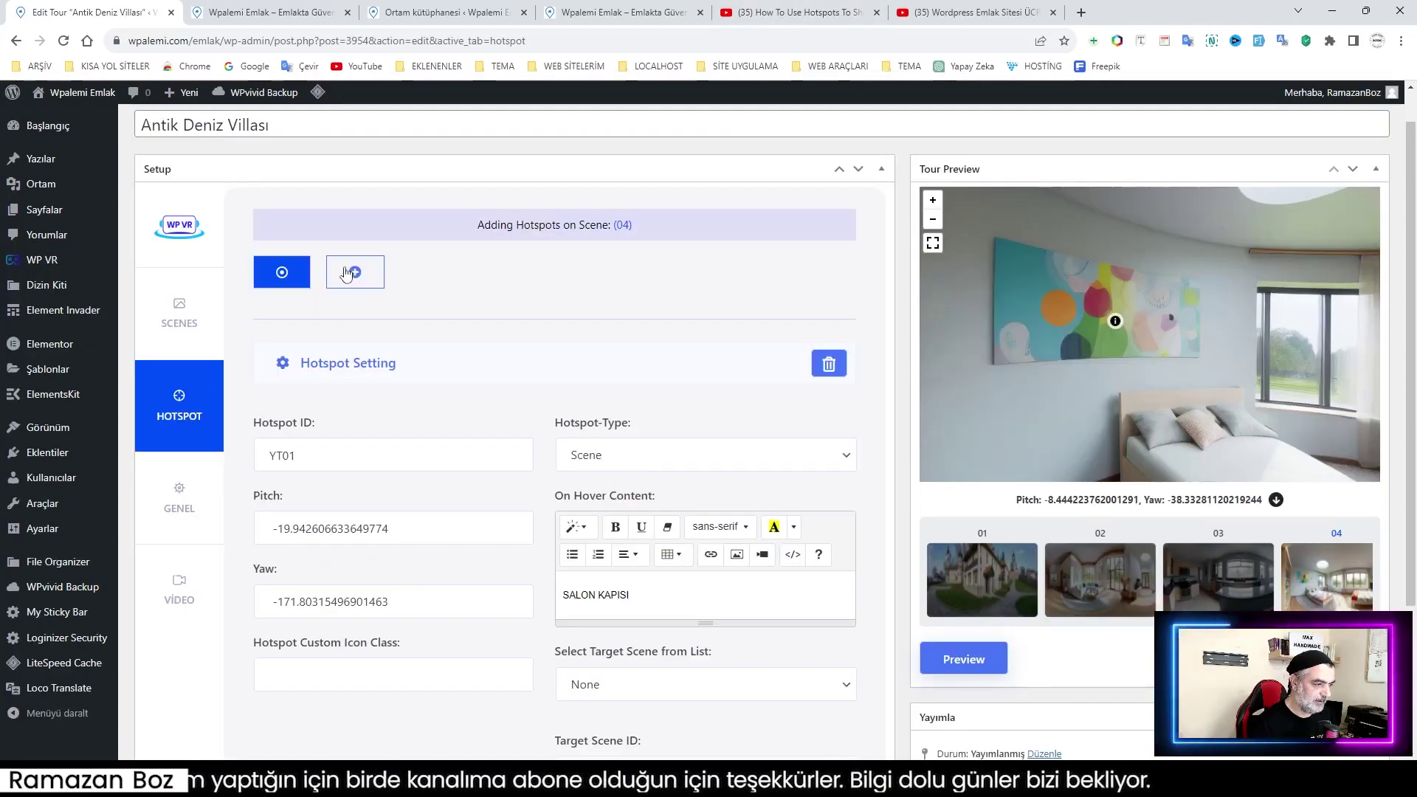
# Add a second hotspot to scene 04 with the ID YT02 and try to preview the tour
pyautogui.click(356, 273)
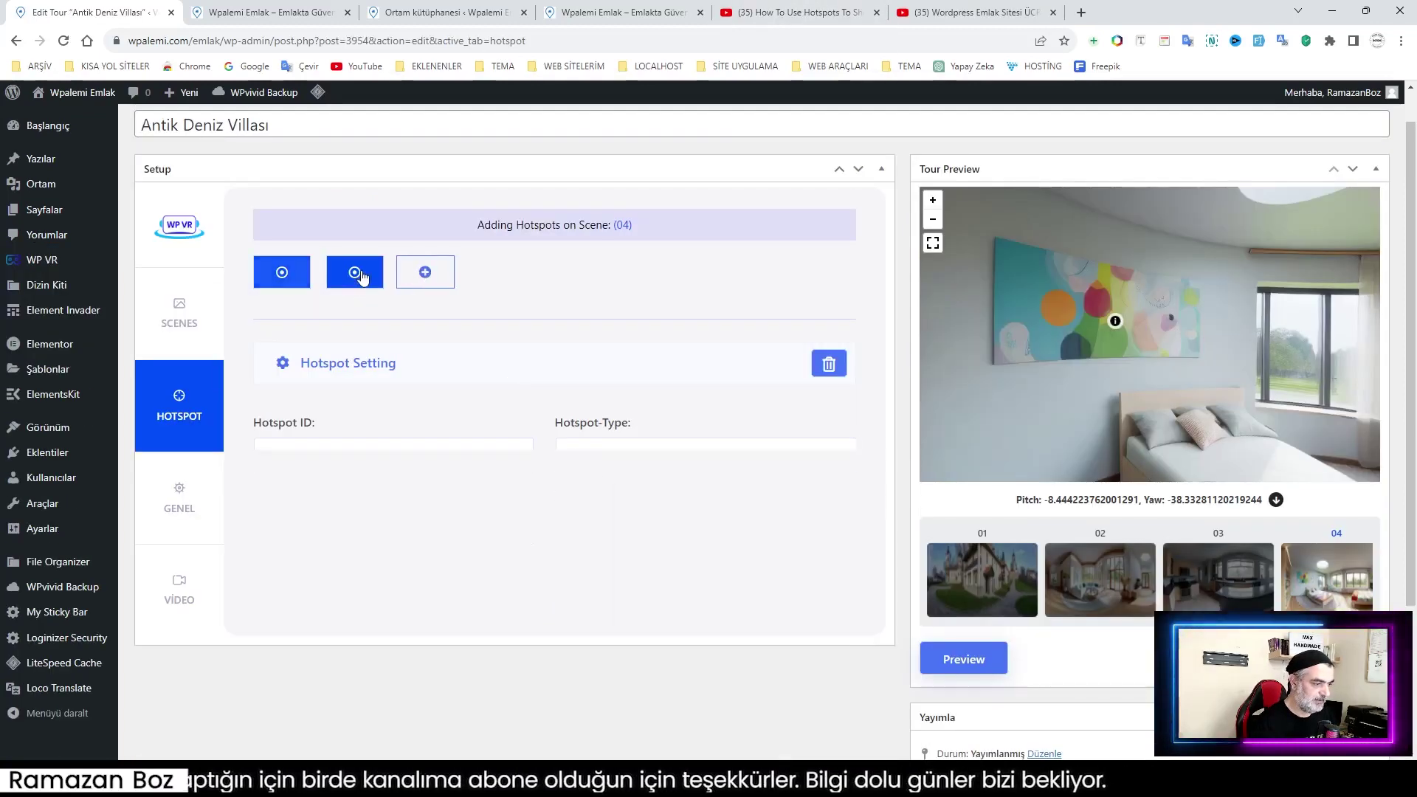
pyautogui.click(333, 459)
pyautogui.write('T02')
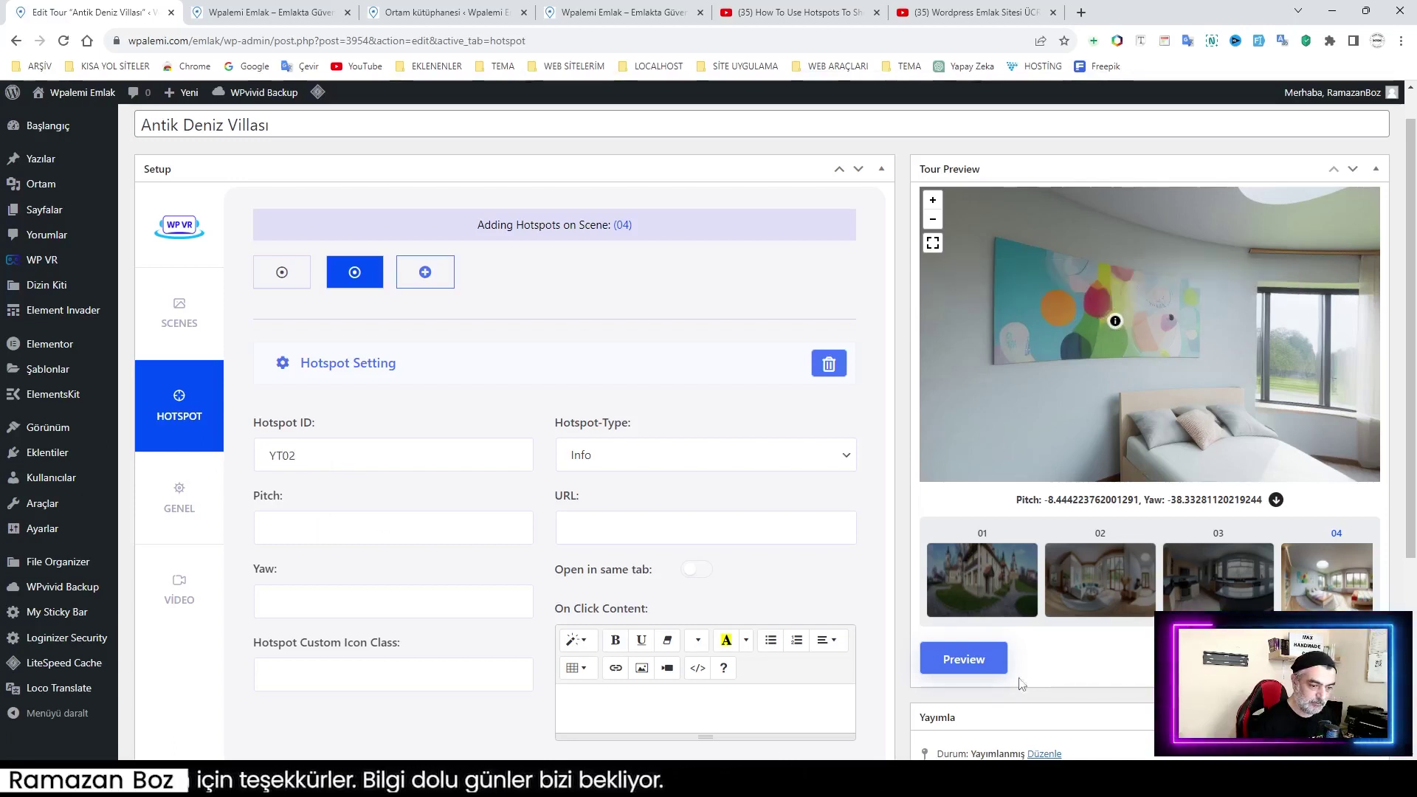
pyautogui.click(964, 664)
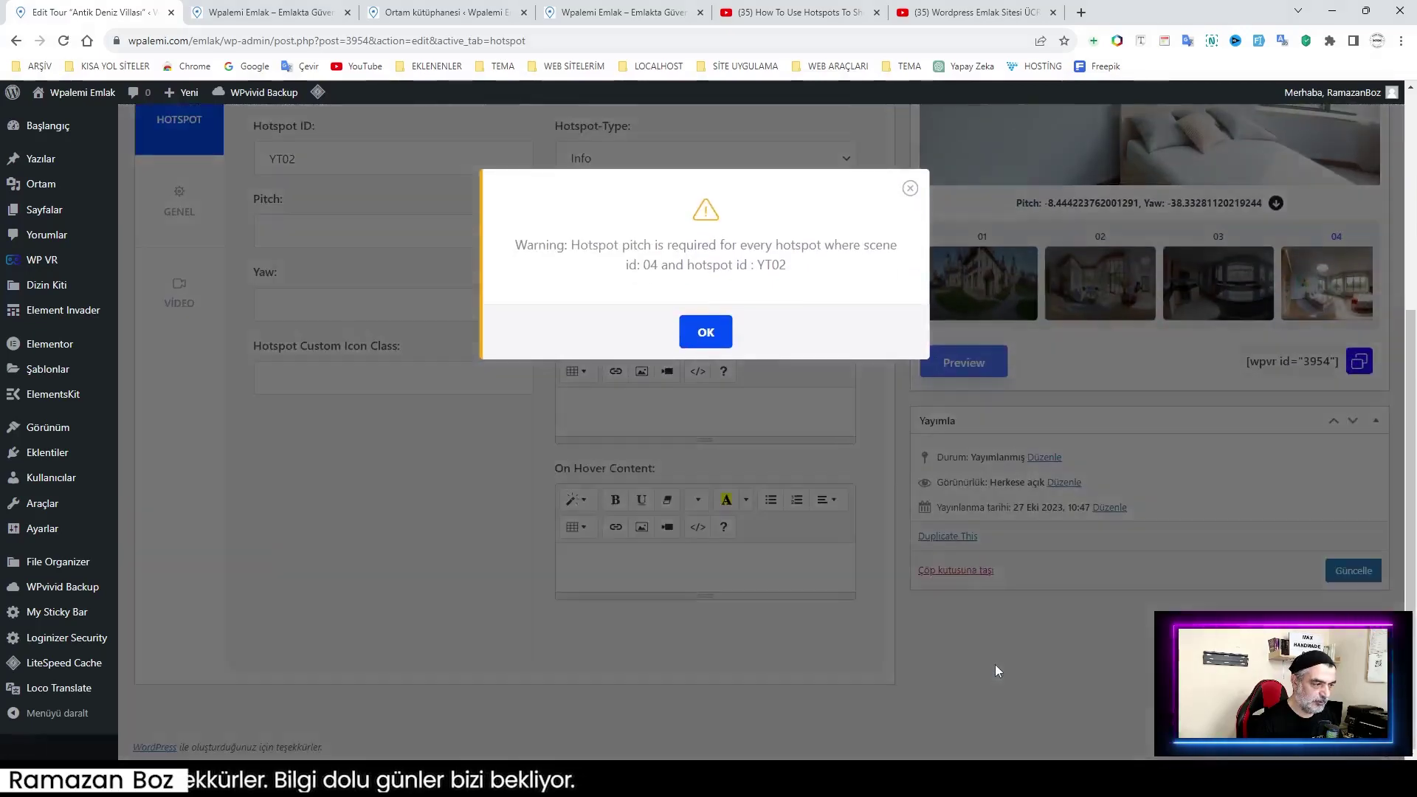
pyautogui.click(707, 333)
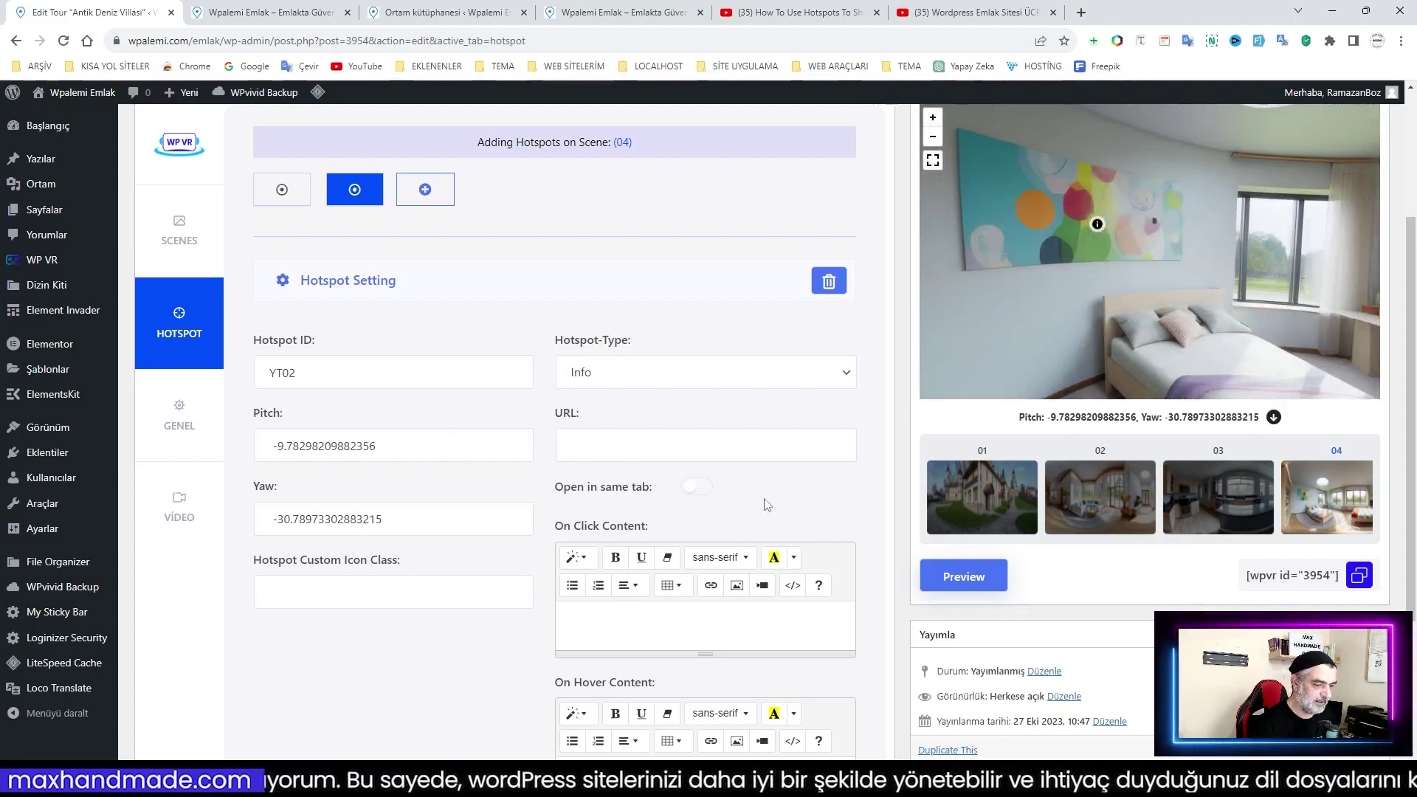
# Enlarge the On Click Content box of the YT02 hotspot
pyautogui.scroll(-3, 767, 505)
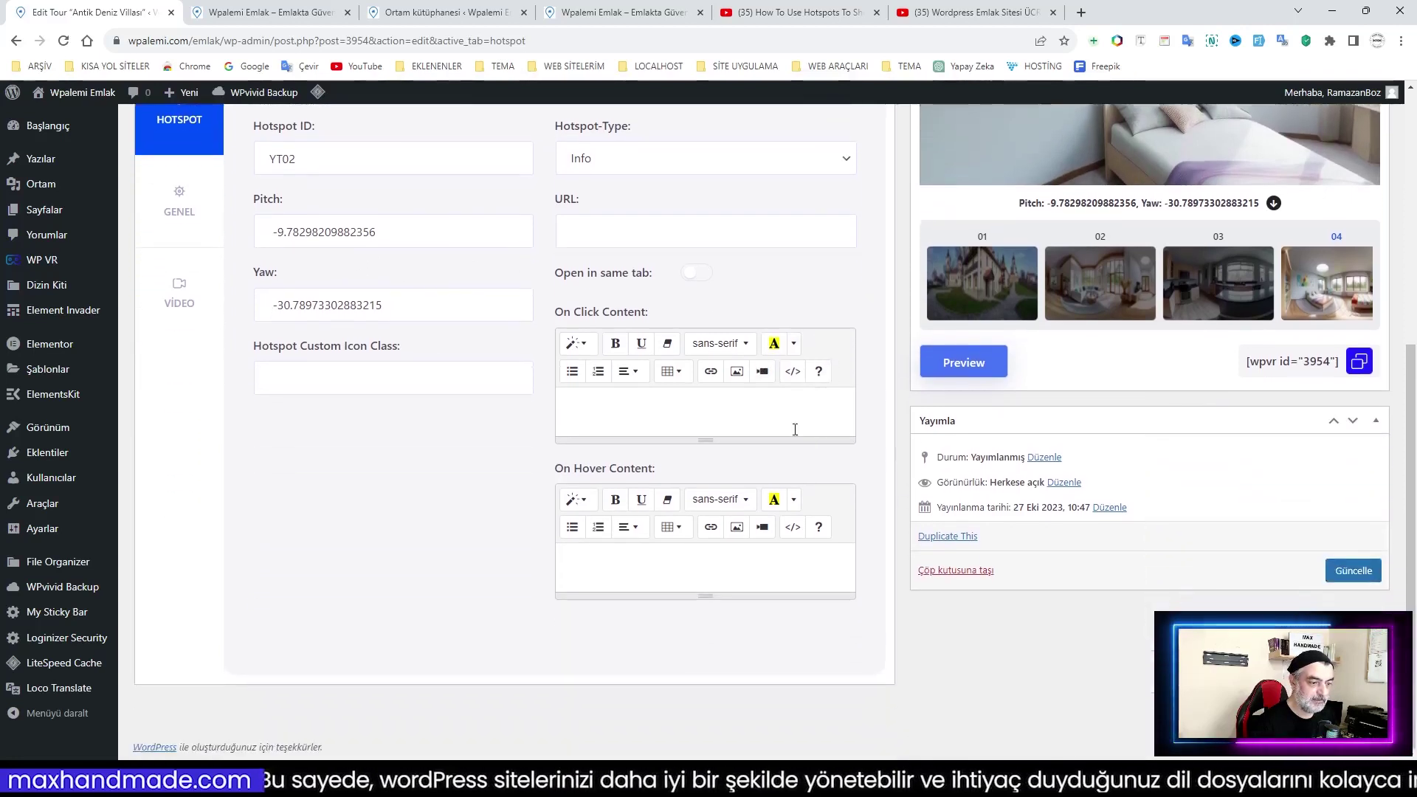
pyautogui.click(764, 373)
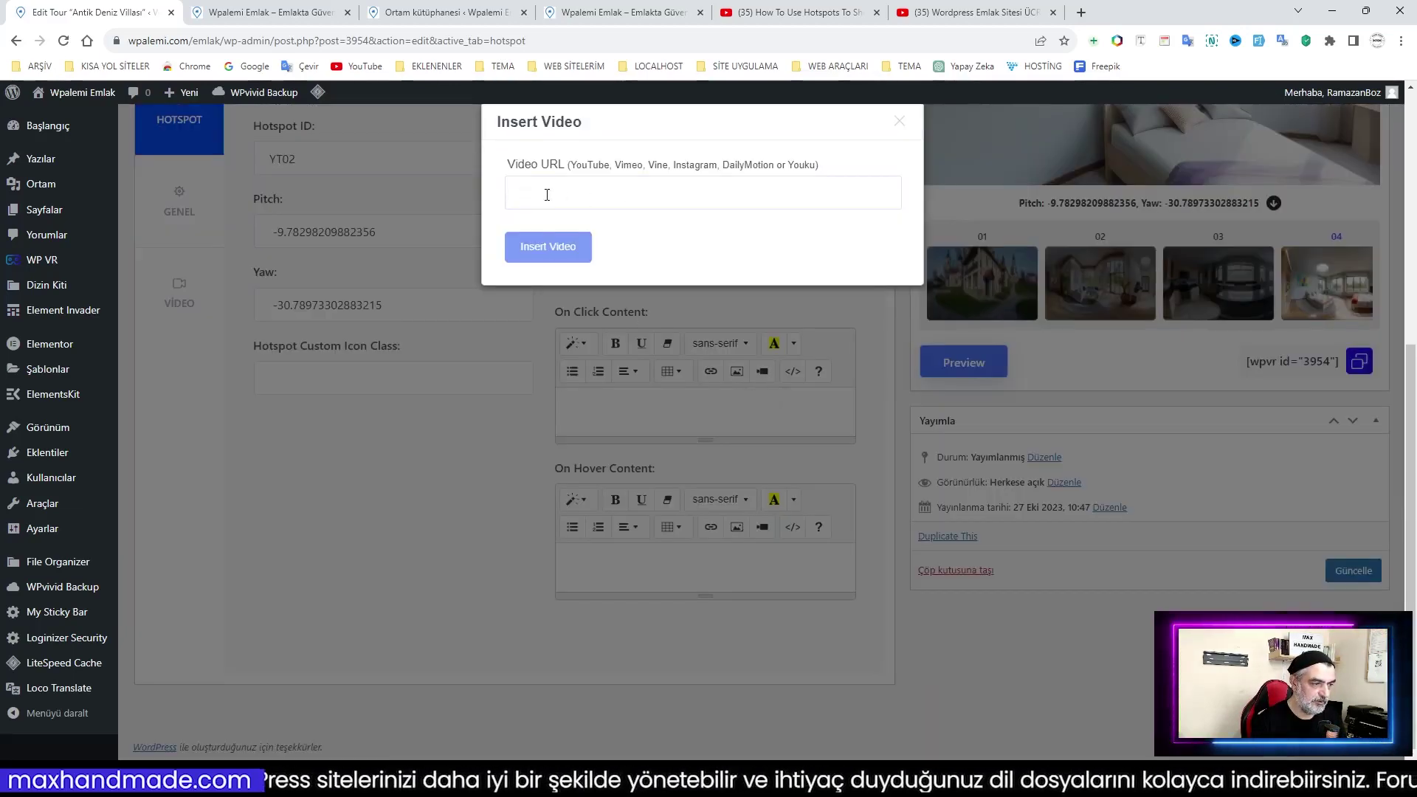
pyautogui.click(900, 121)
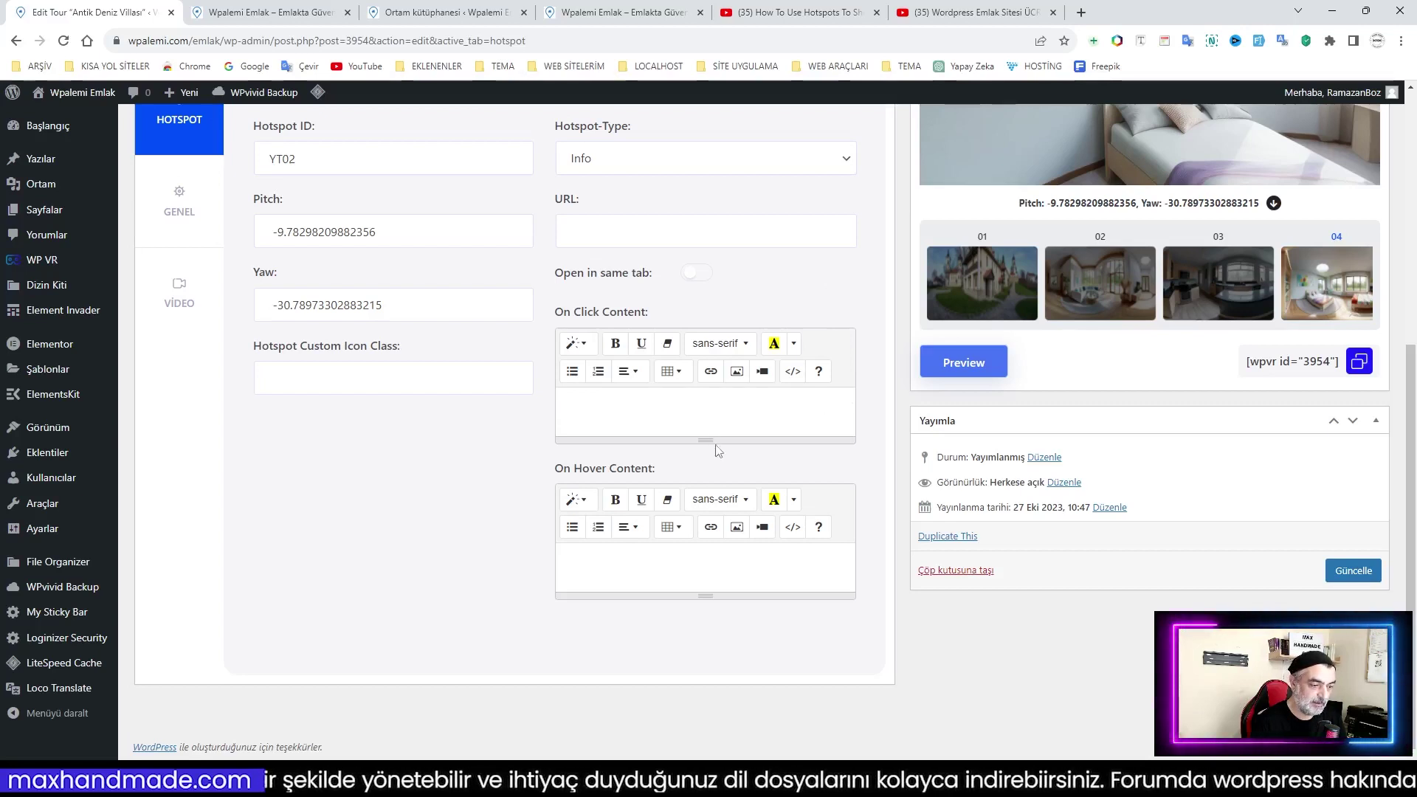
pyautogui.moveTo(708, 440); pyautogui.dragTo(707, 527)
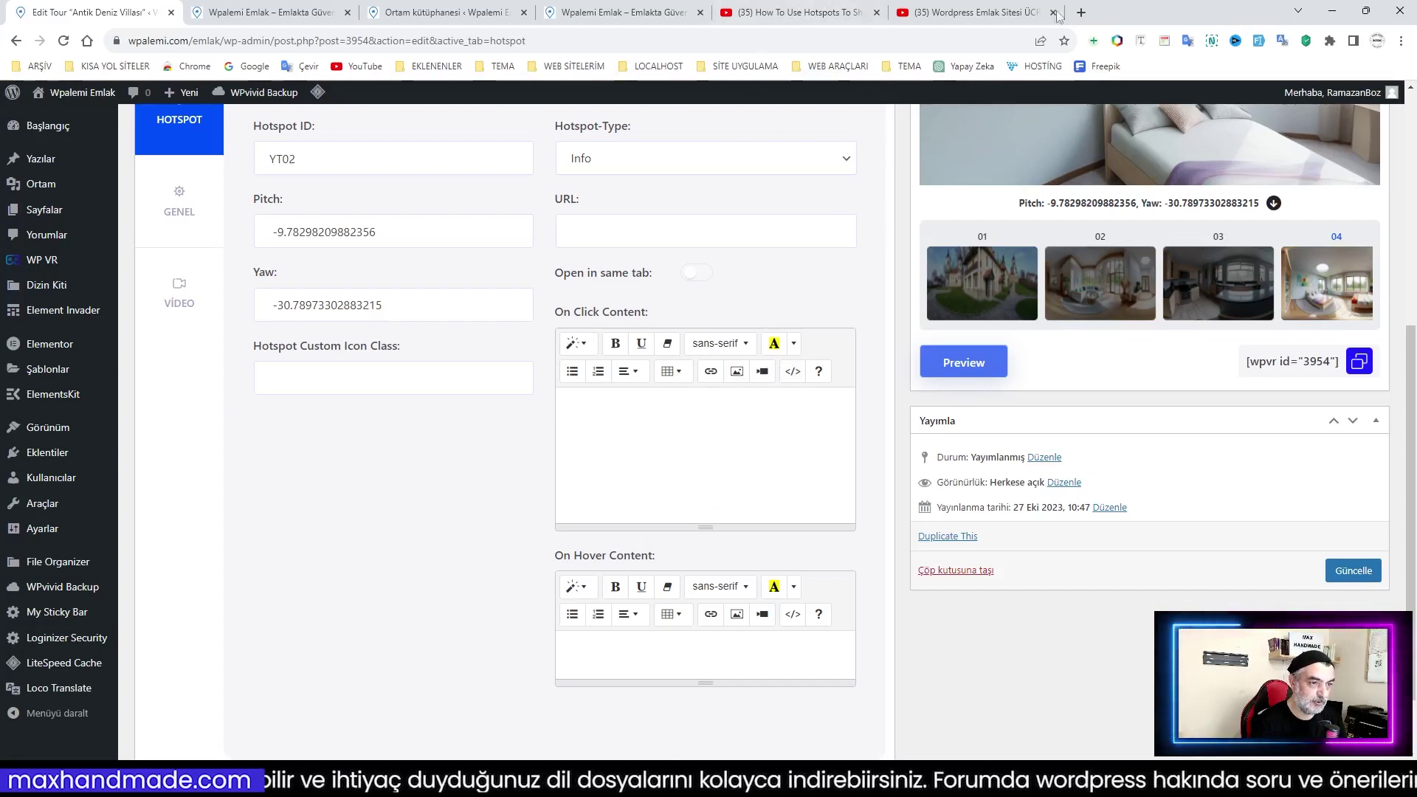
# Switch to YouTube and copy the embed code of the video "Wordpress Emlak Sitesi ÜCRETSİZ Nasıl Oluşturulur? BÖLÜM 1"
pyautogui.click(985, 11)
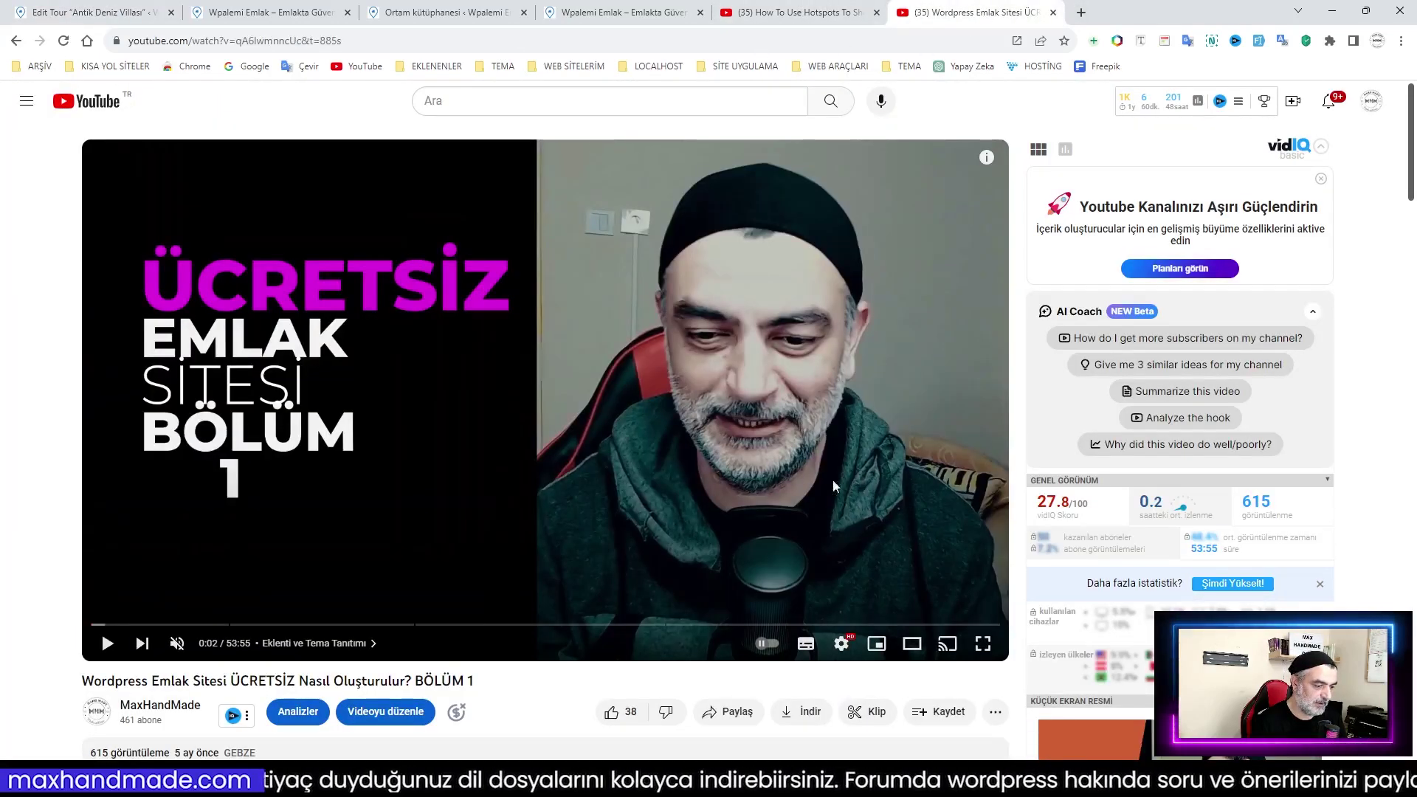
pyautogui.scroll(-2, 696, 506)
pyautogui.scroll(1, 697, 505)
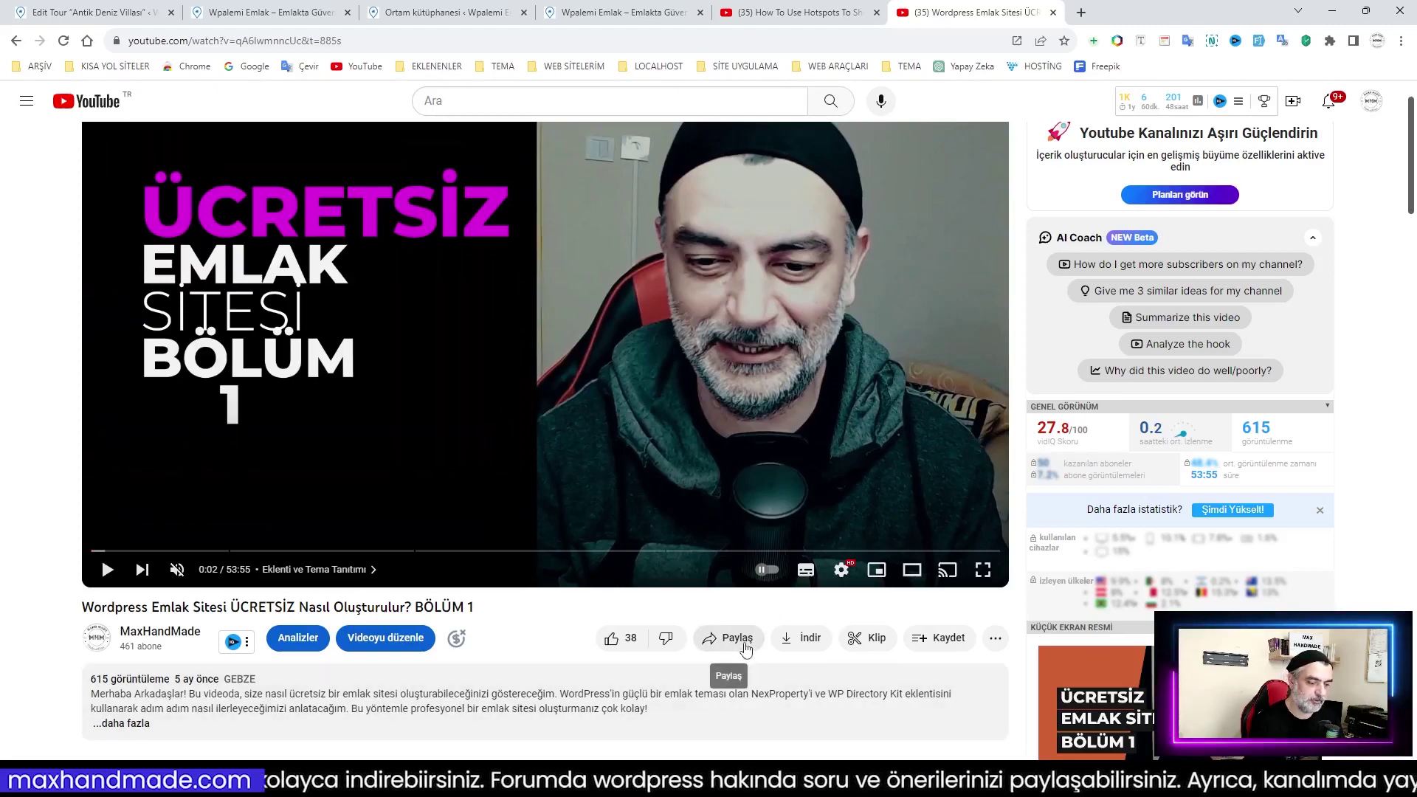
pyautogui.scroll(-1, 745, 491)
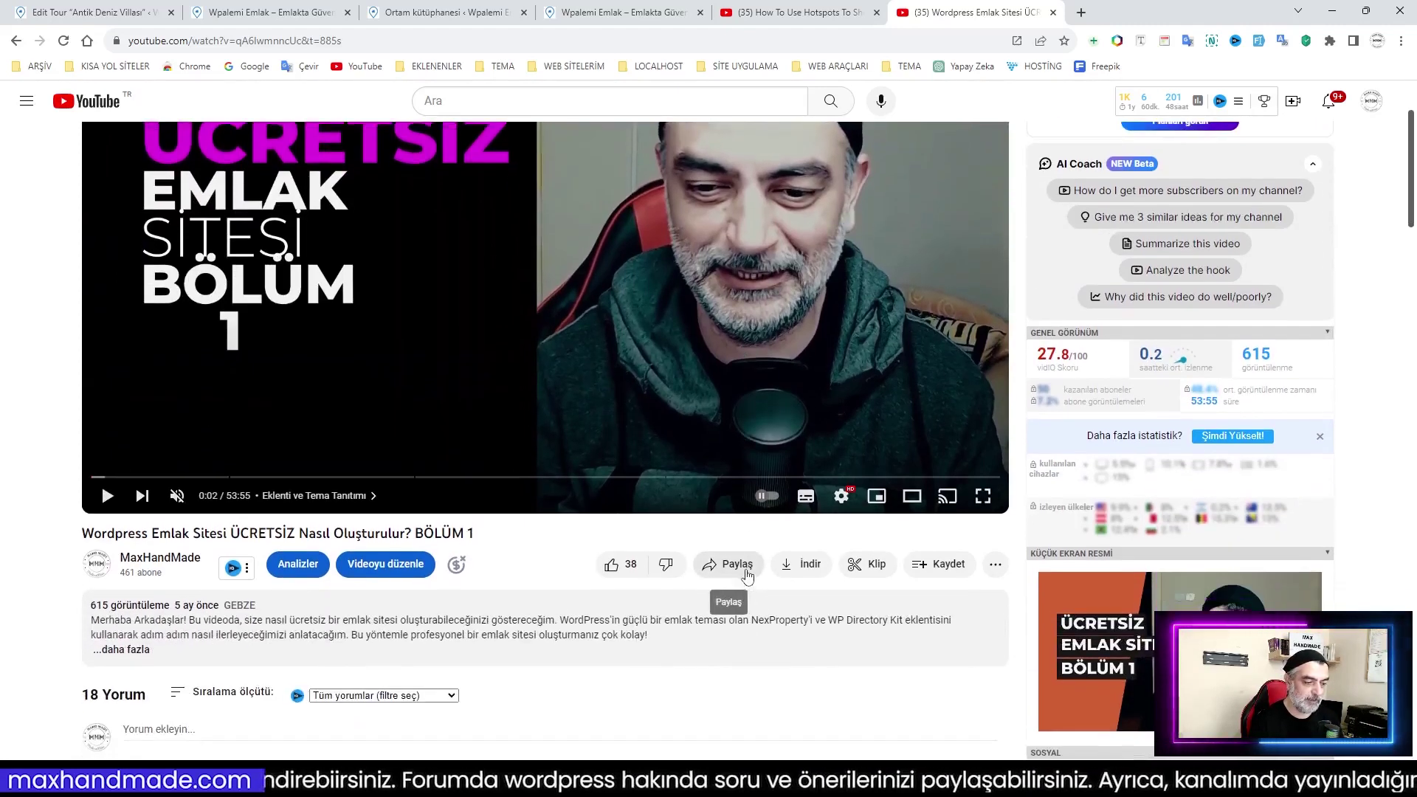
pyautogui.click(742, 567)
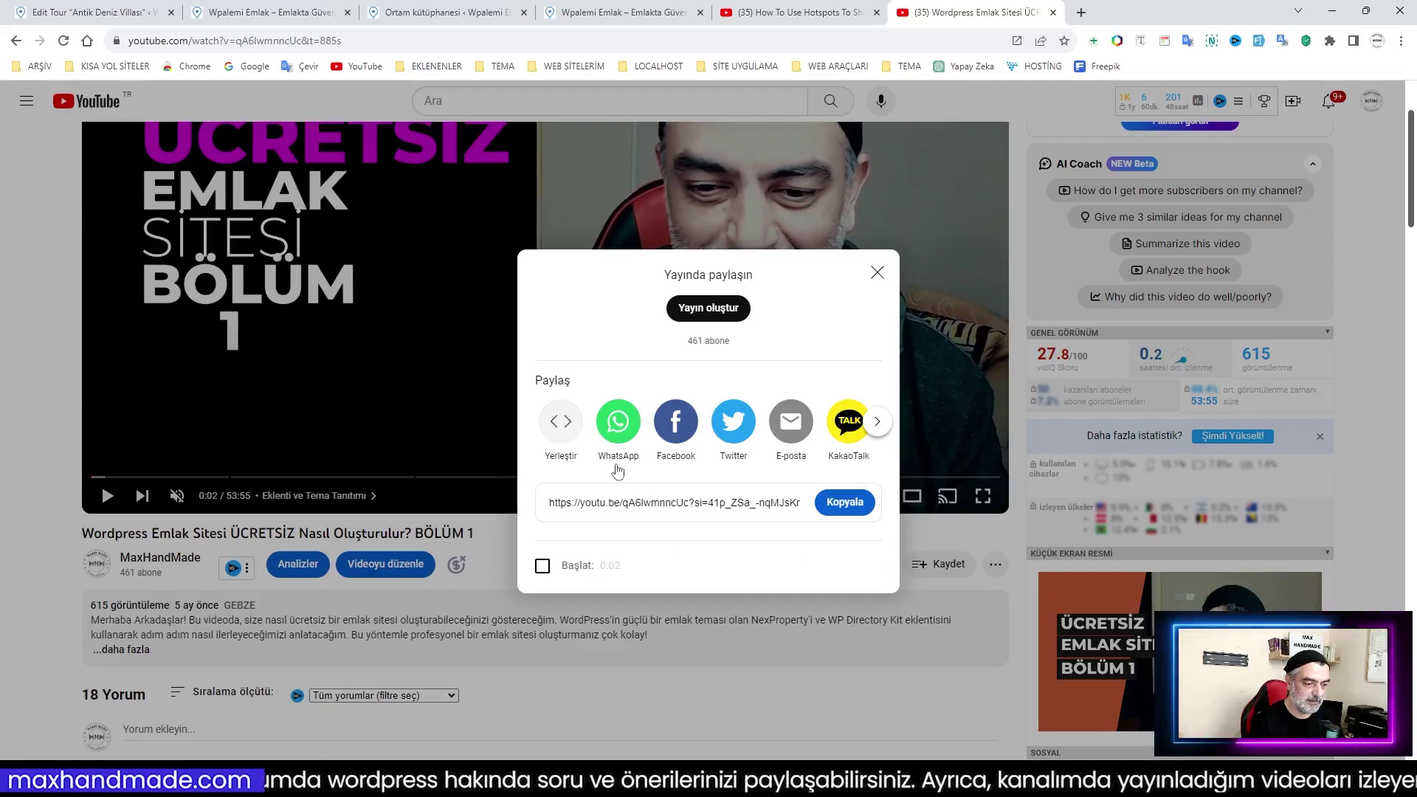
pyautogui.moveTo(569, 499); pyautogui.dragTo(786, 504)
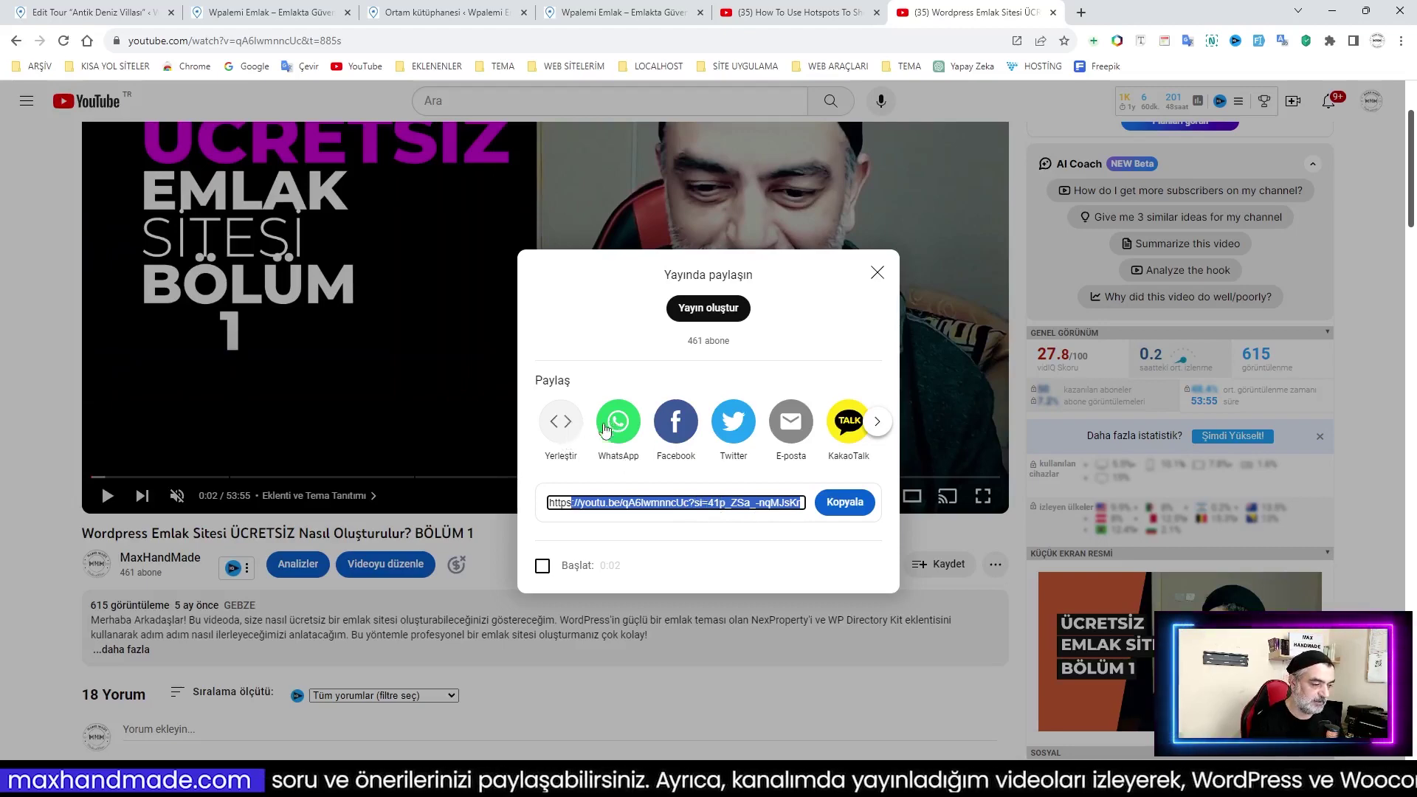
pyautogui.click(564, 422)
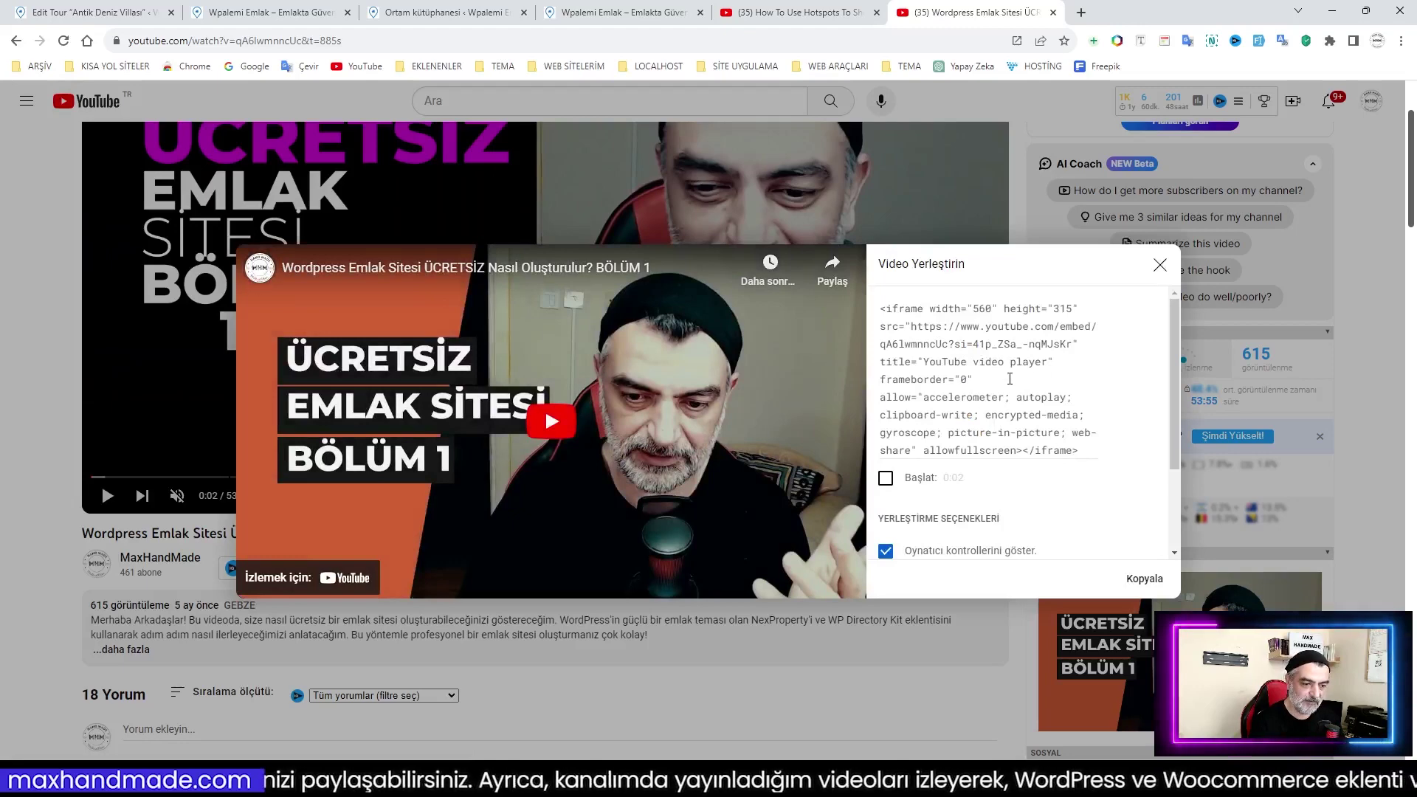
pyautogui.click(1017, 417)
pyautogui.hotkey('ctrl', 'c')
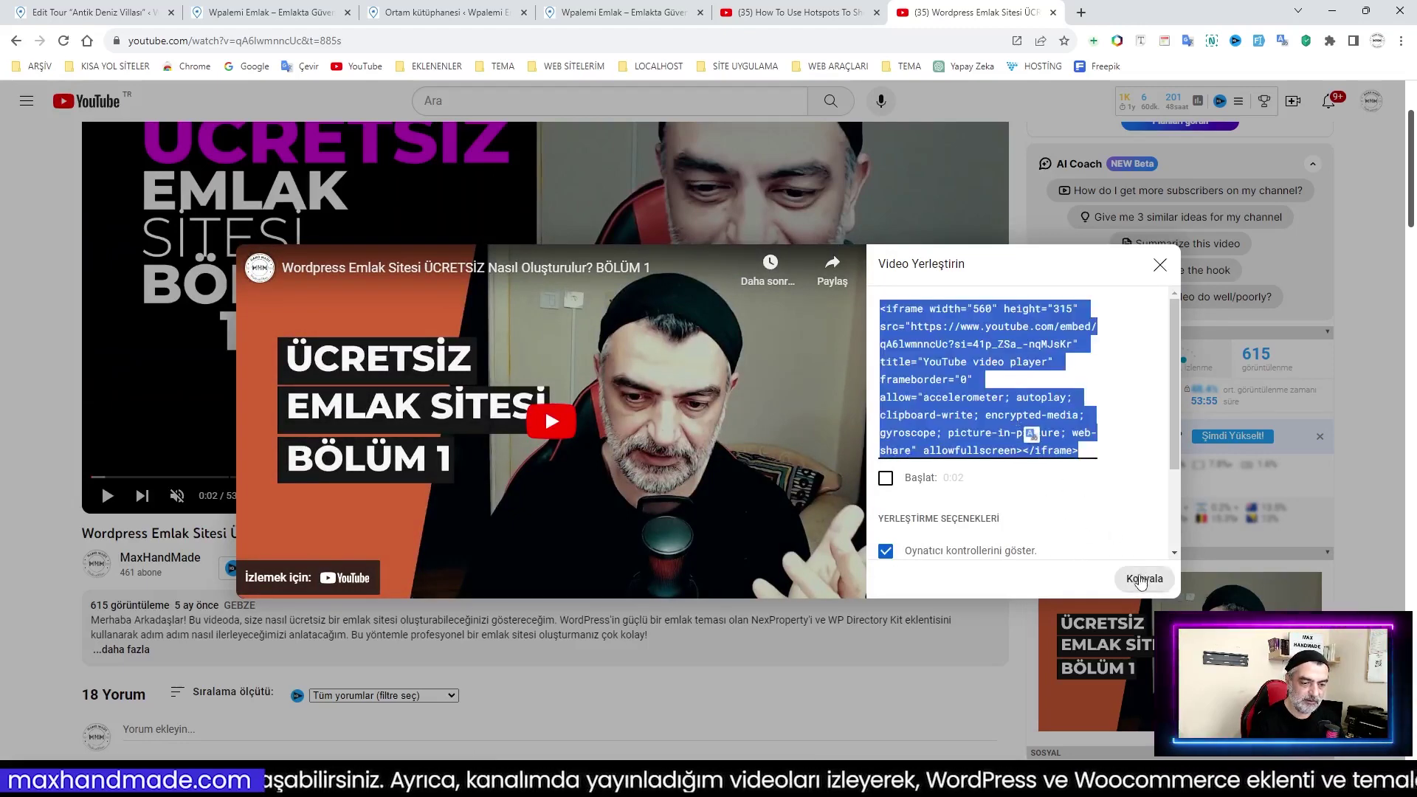
pyautogui.click(1141, 580)
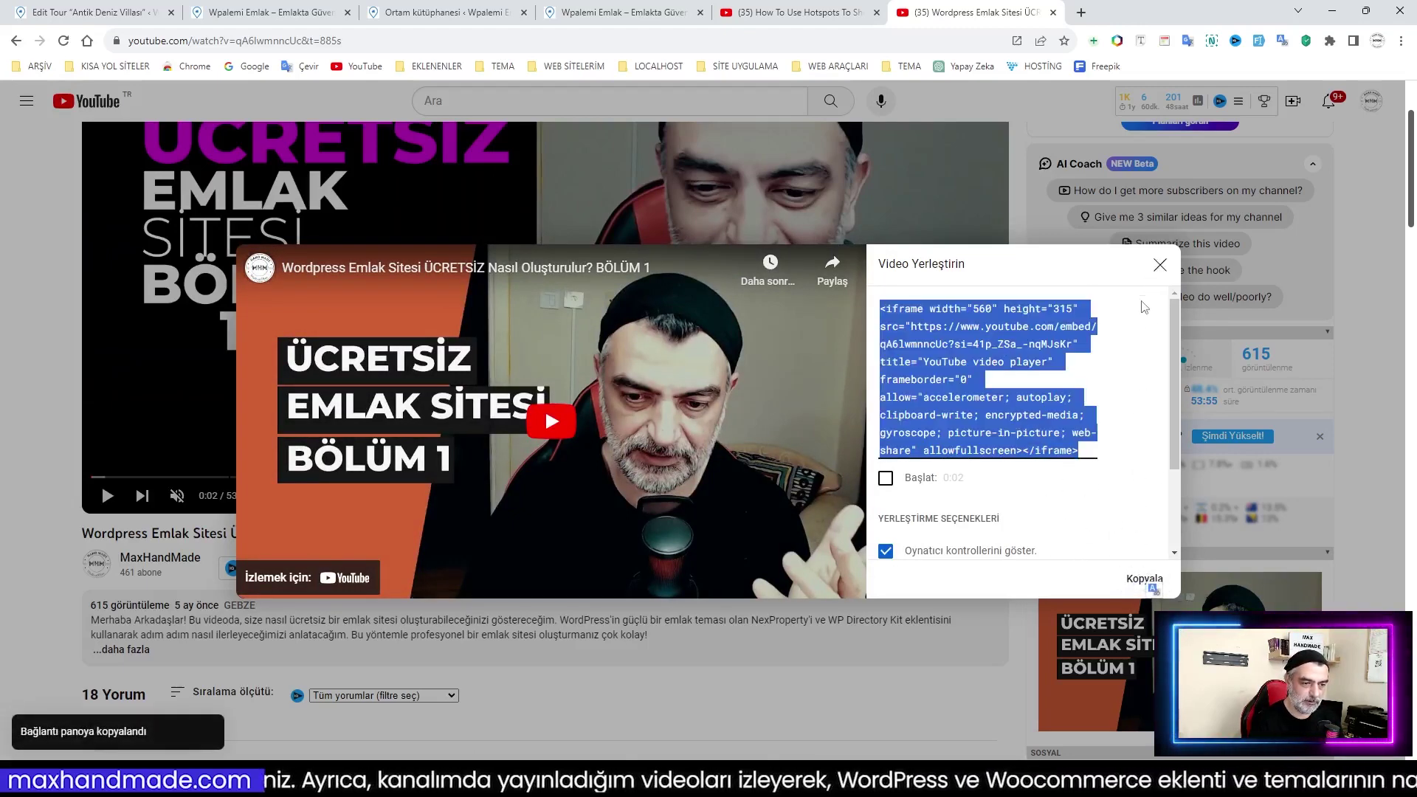
# Return to the tour editor and insert the YouTube iframe code as HTML in the YT02 hotspot's On Click Content
pyautogui.click(94, 12)
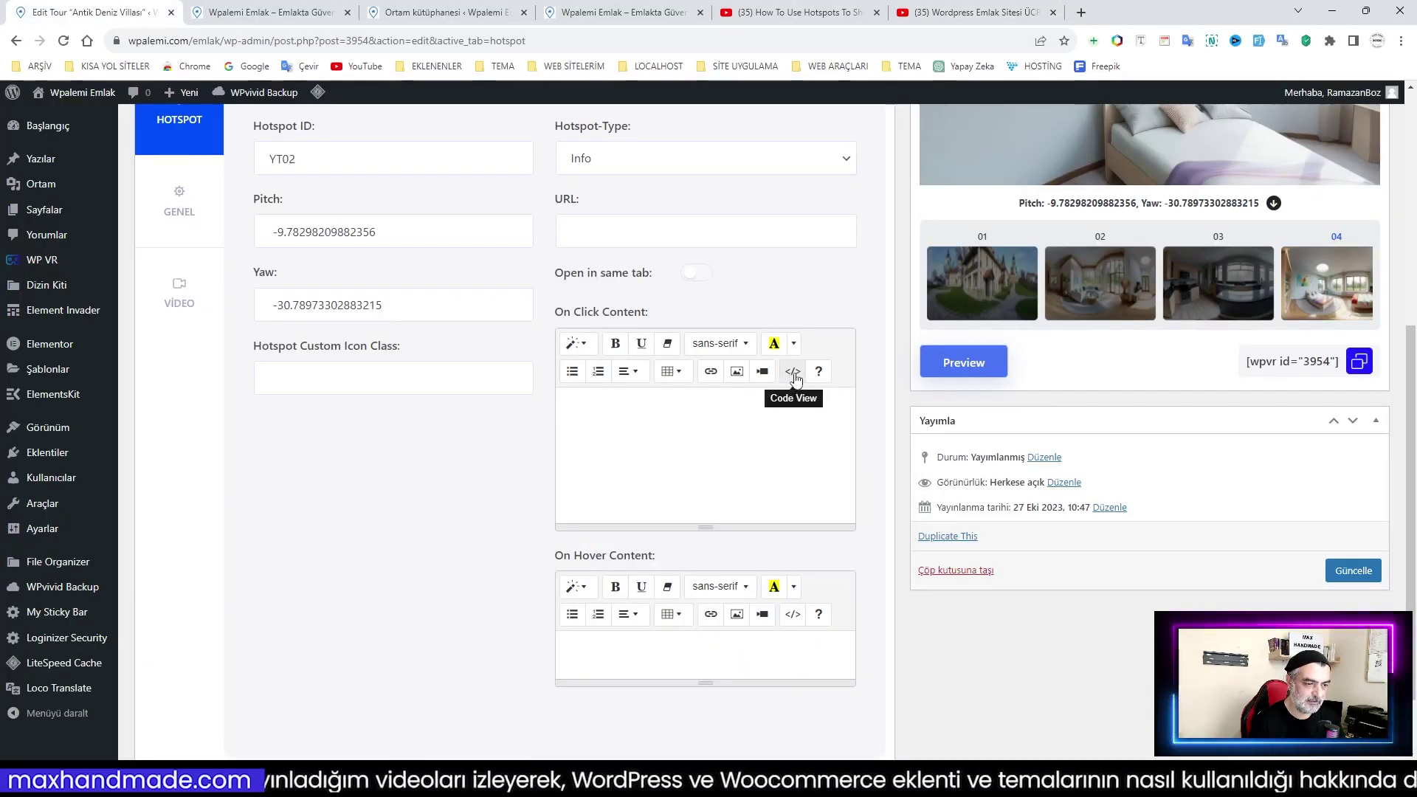
pyautogui.click(795, 373)
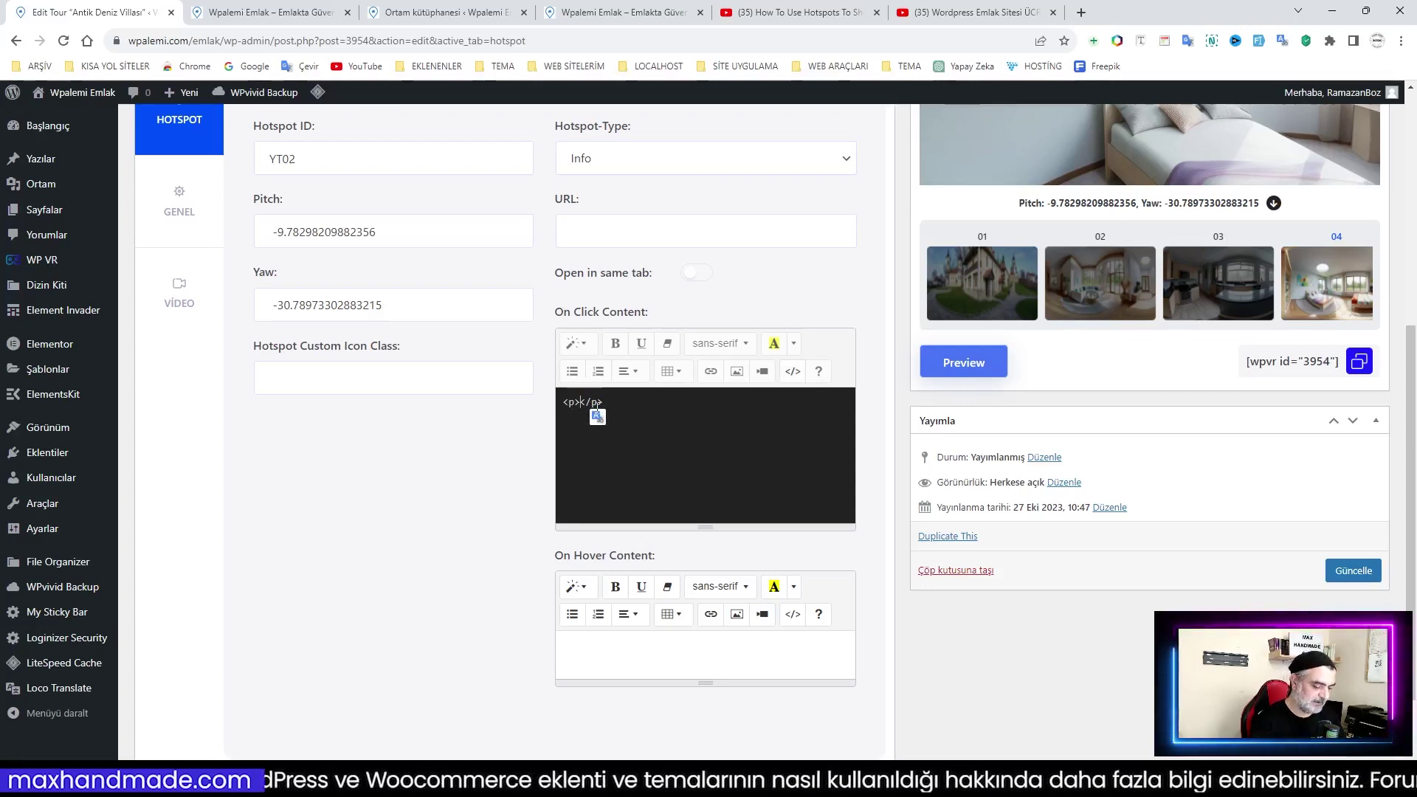
pyautogui.hotkey('ctrl', 'v')
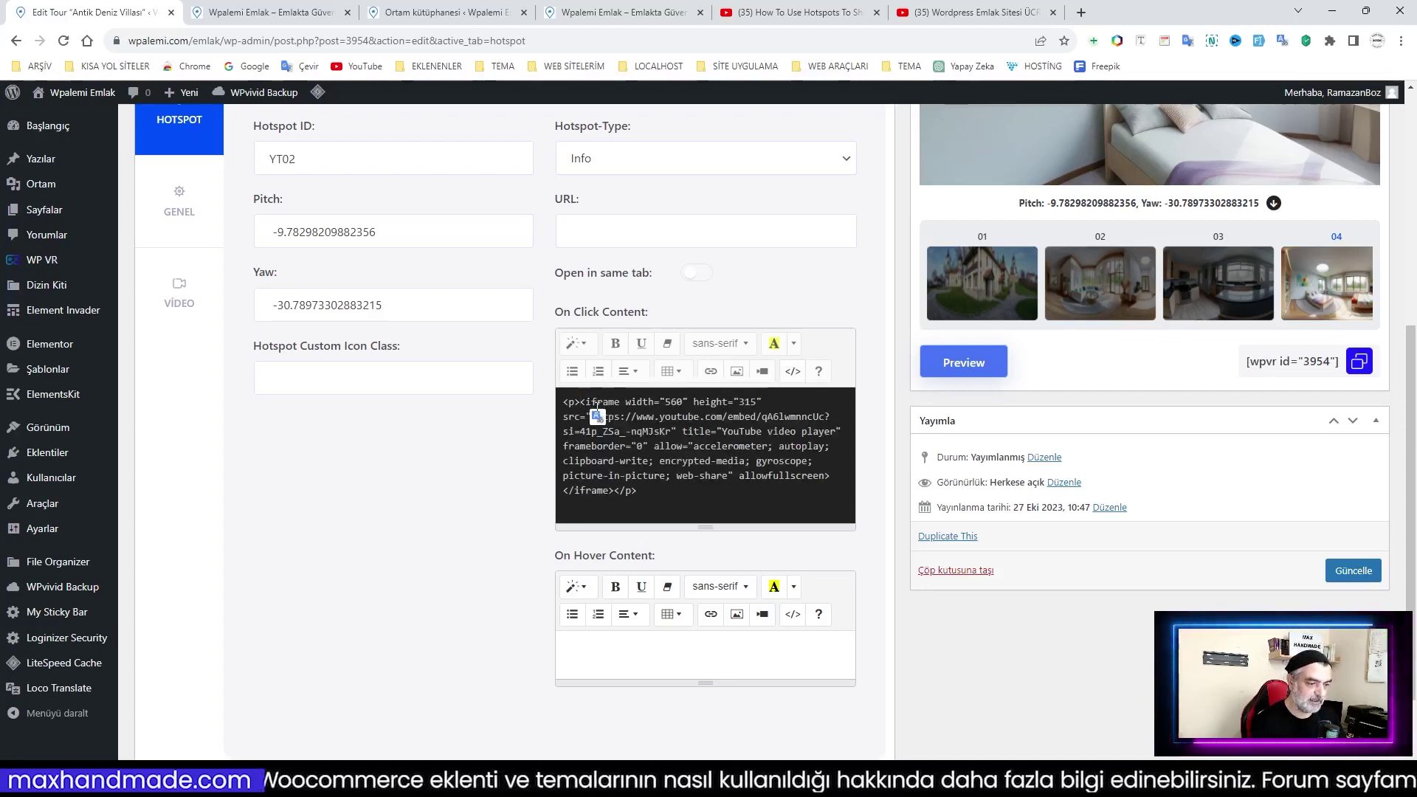
pyautogui.click(793, 376)
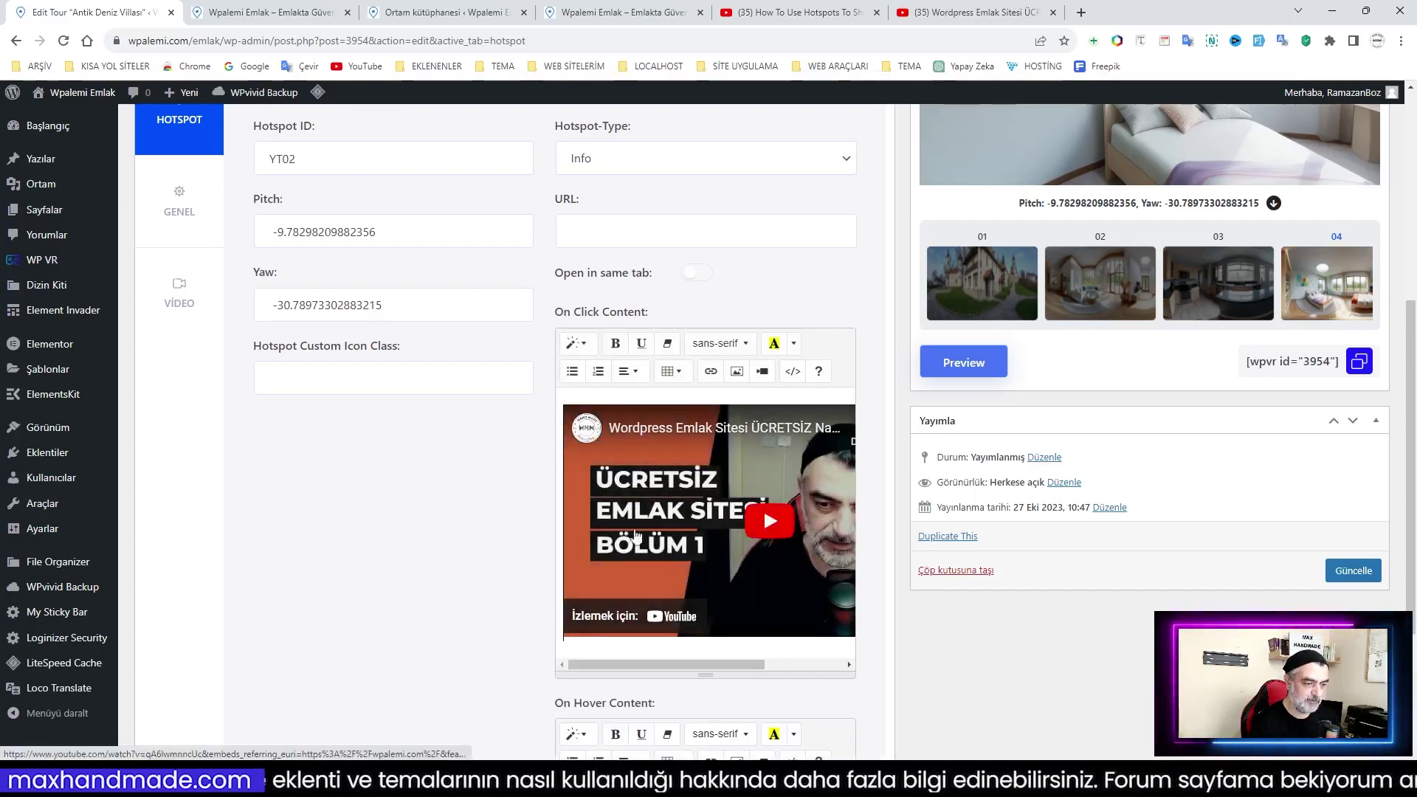
pyautogui.scroll(-1, 725, 544)
pyautogui.scroll(-1, 724, 544)
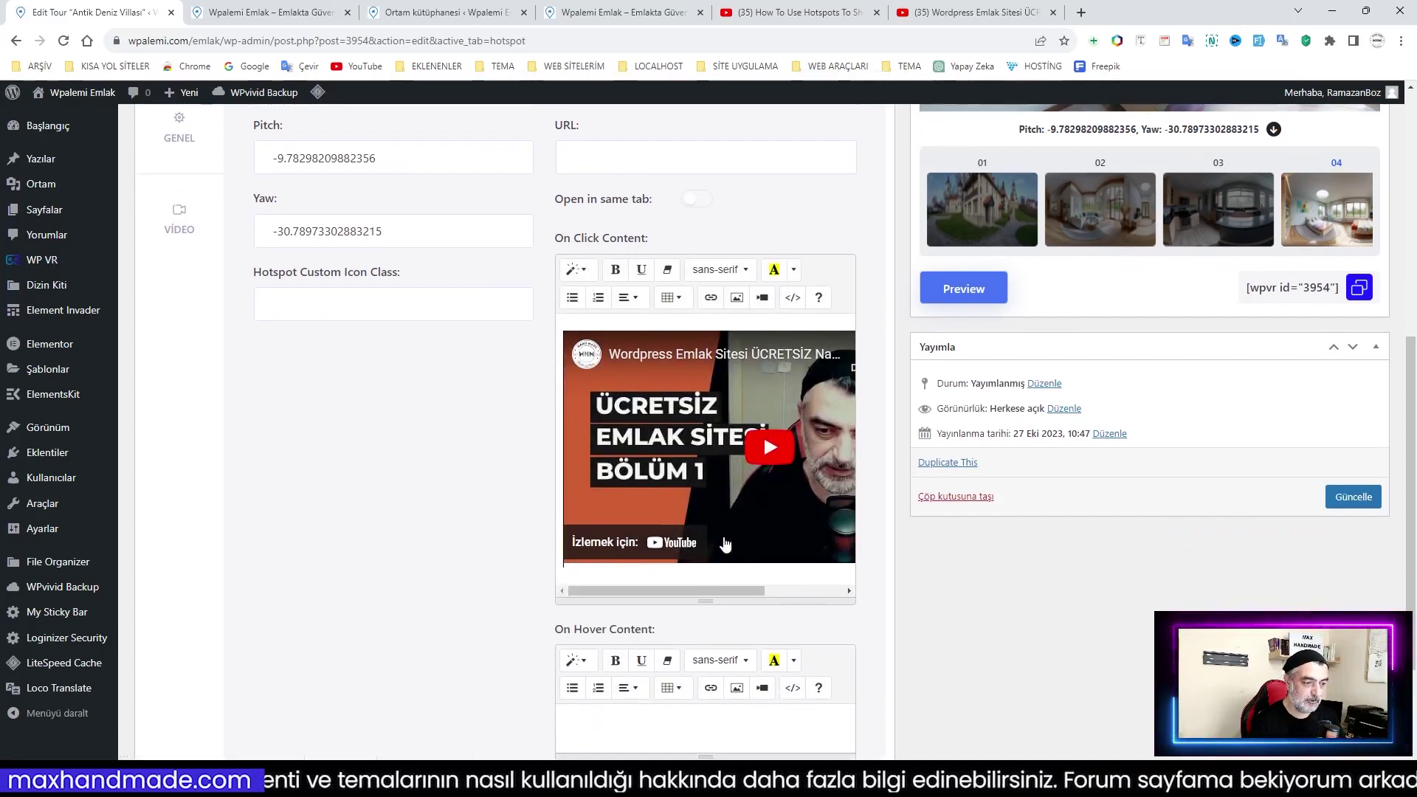
pyautogui.click(762, 299)
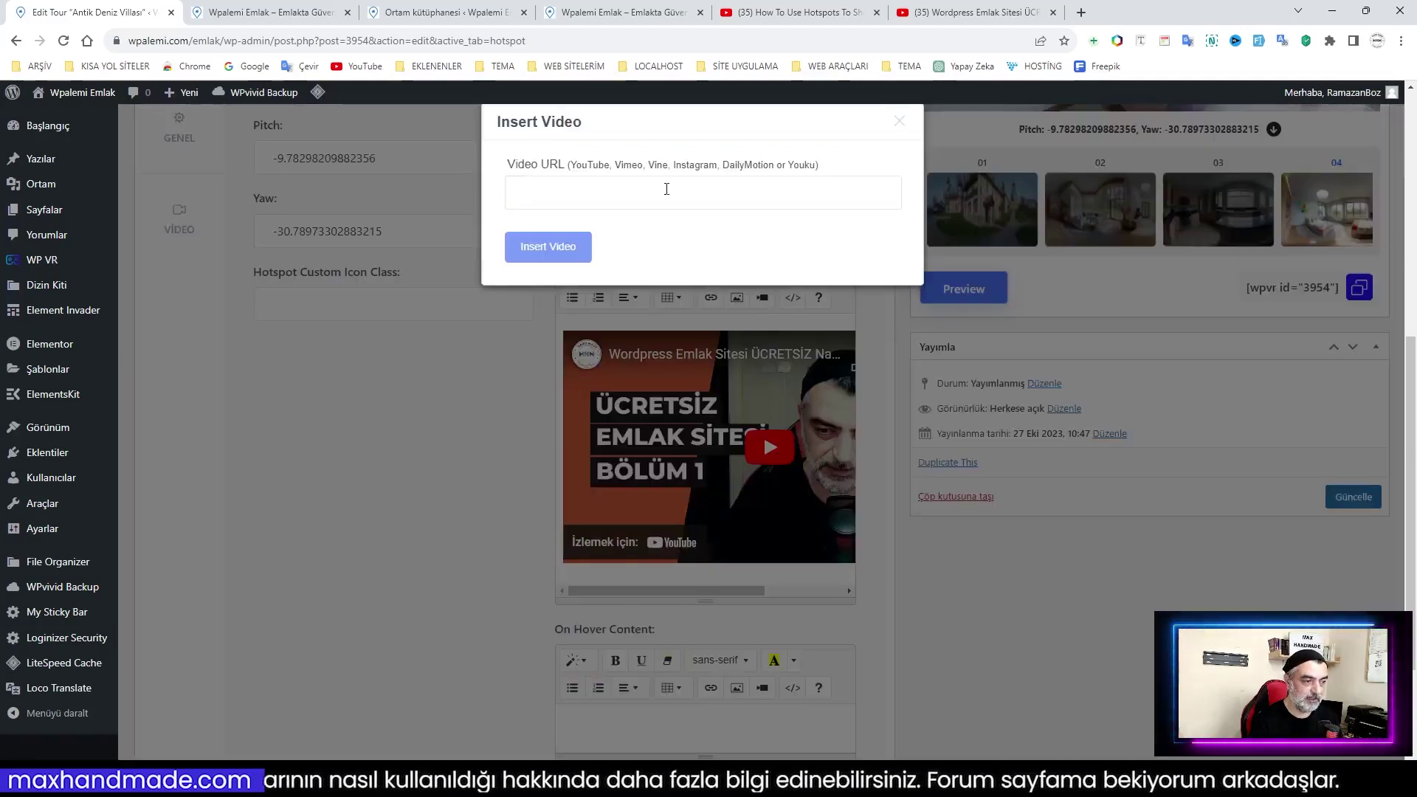
pyautogui.click(899, 122)
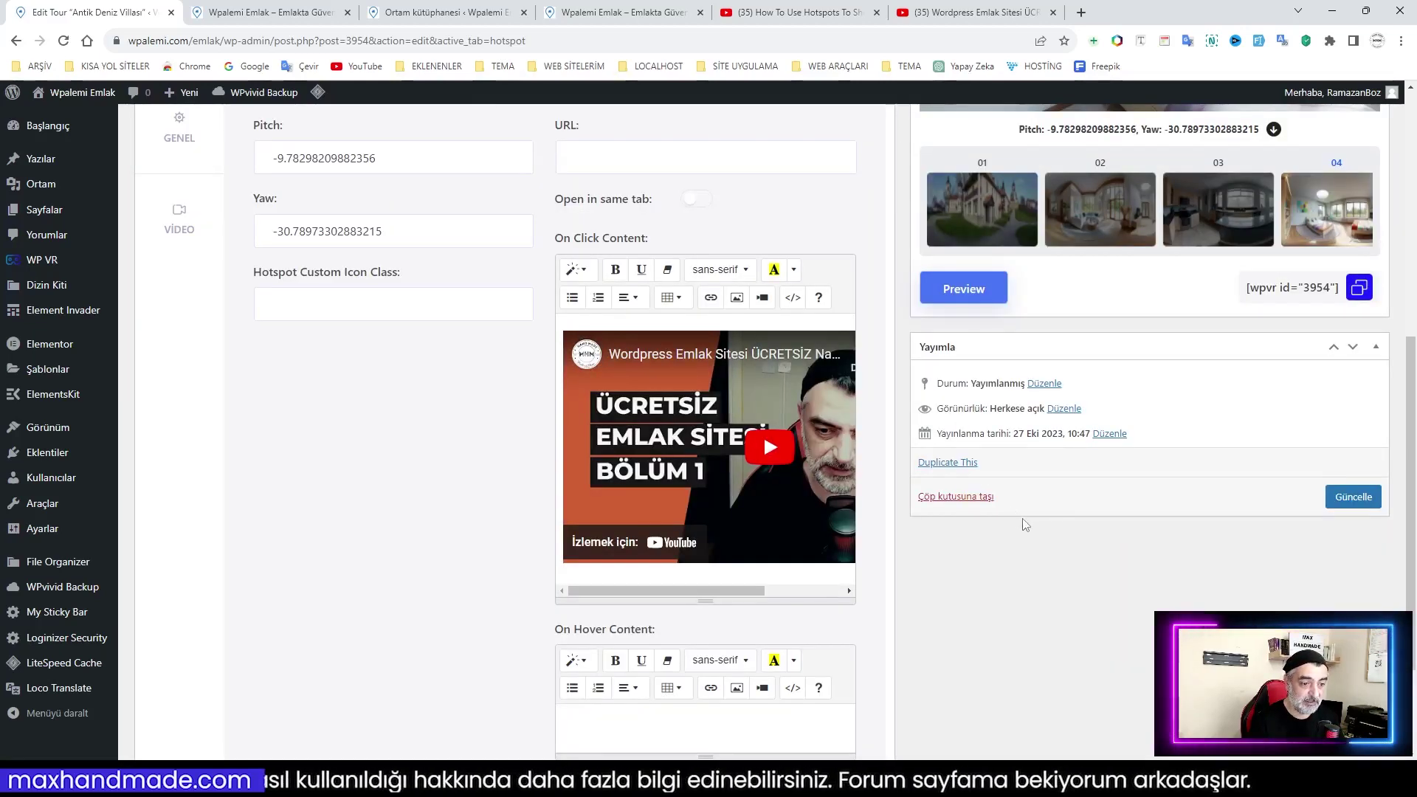
# Show scene 04 in the preview, turn the bedroom panorama and open the info hotspot above the desk
pyautogui.scroll(1, 1025, 525)
pyautogui.scroll(3, 1021, 391)
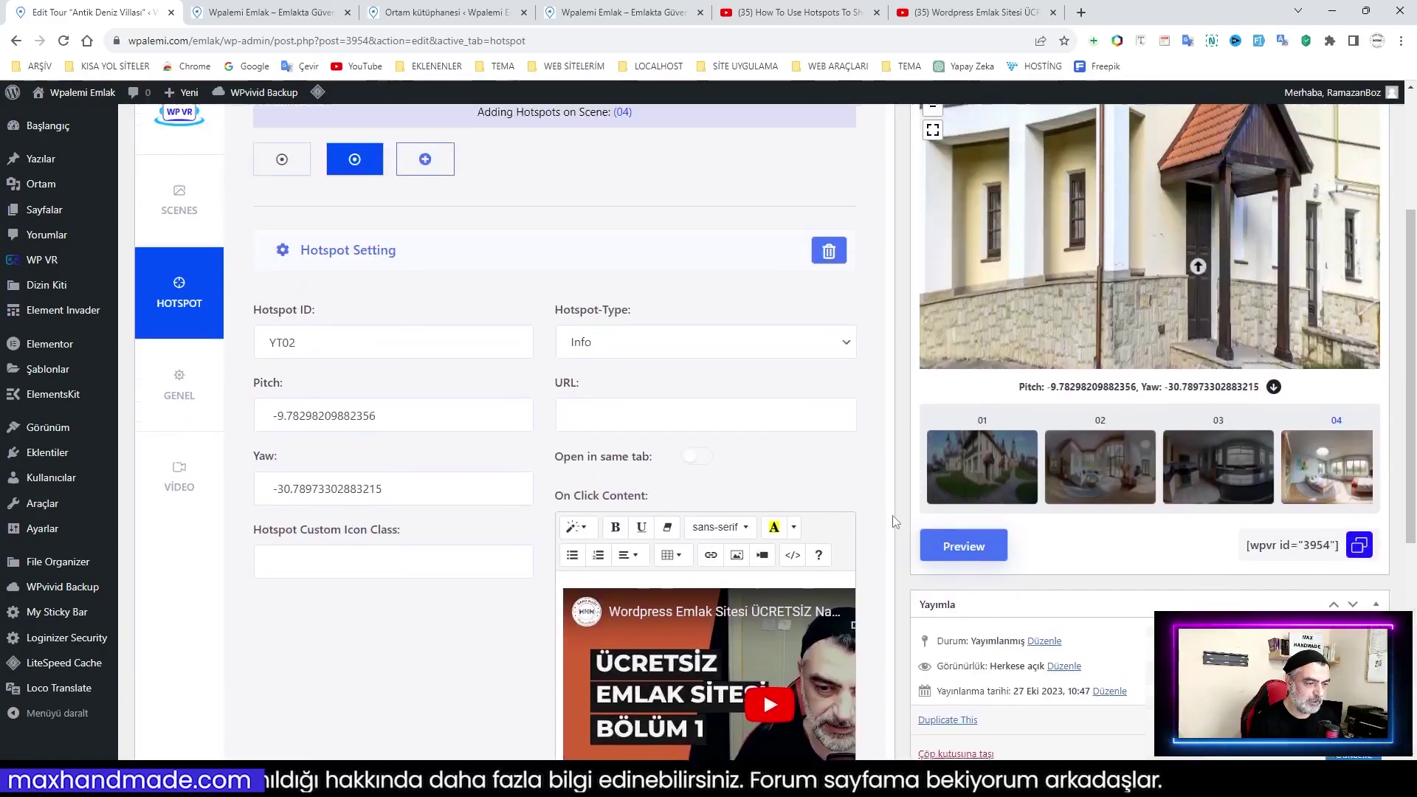
pyautogui.click(1317, 502)
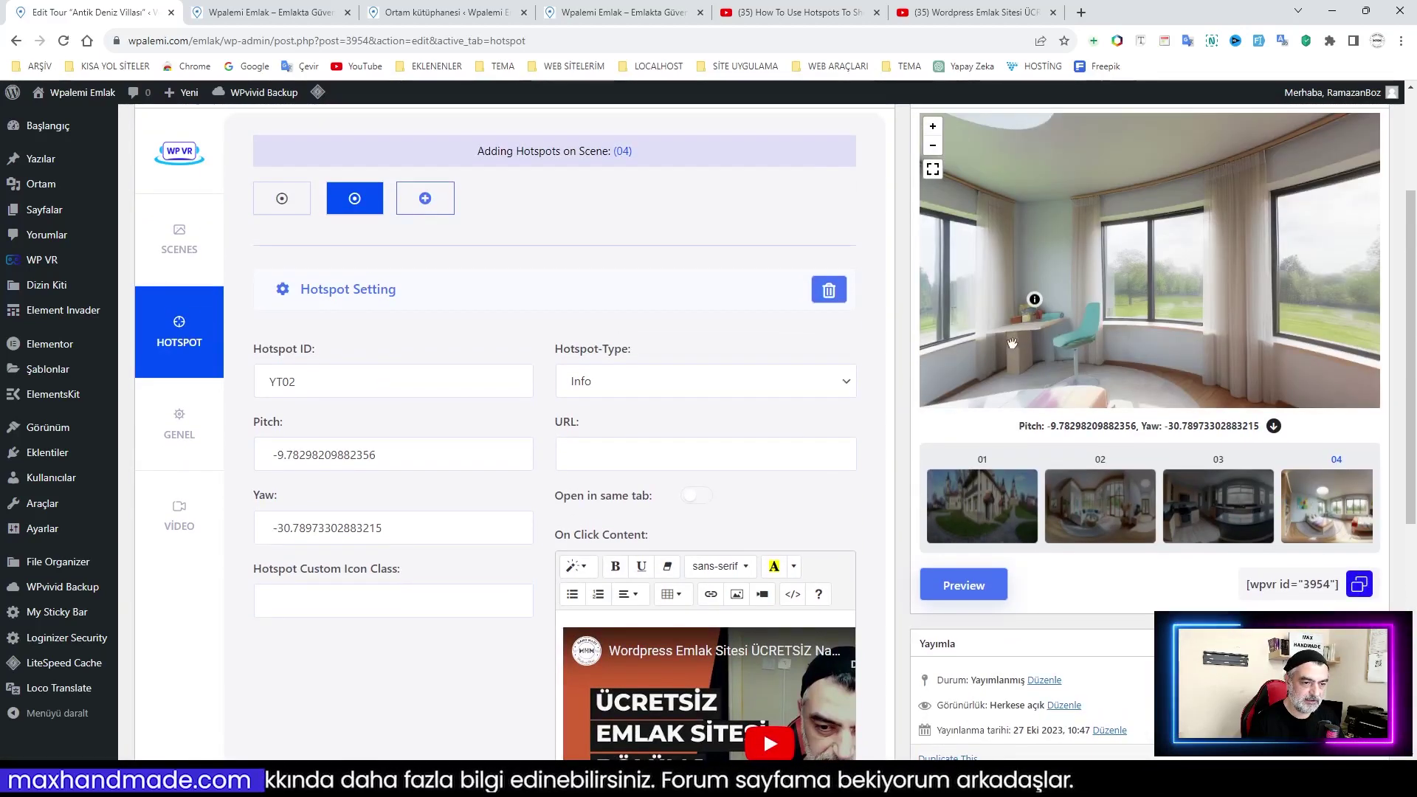
pyautogui.moveTo(1010, 341); pyautogui.dragTo(1405, 316)
pyautogui.moveTo(1154, 286); pyautogui.dragTo(961, 314)
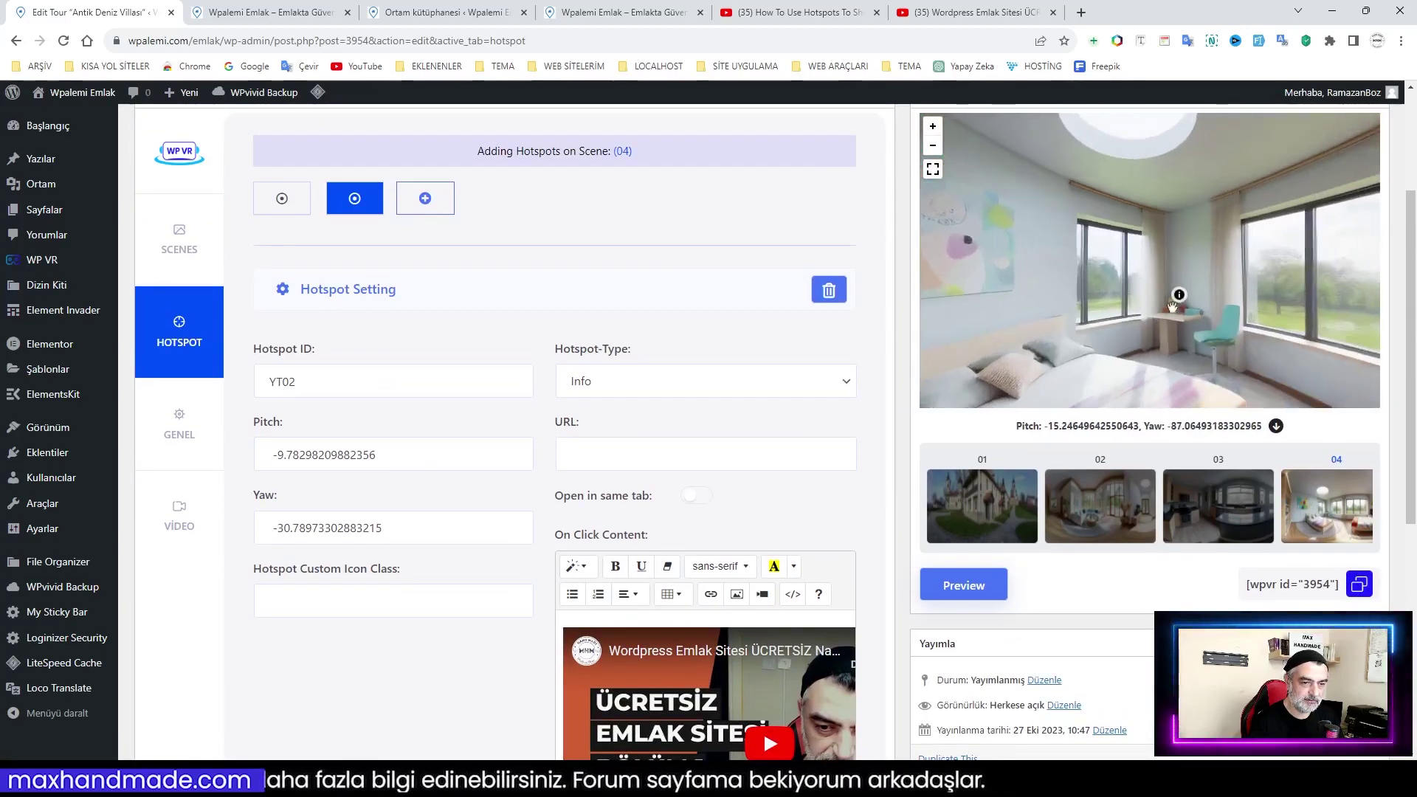
pyautogui.click(1179, 296)
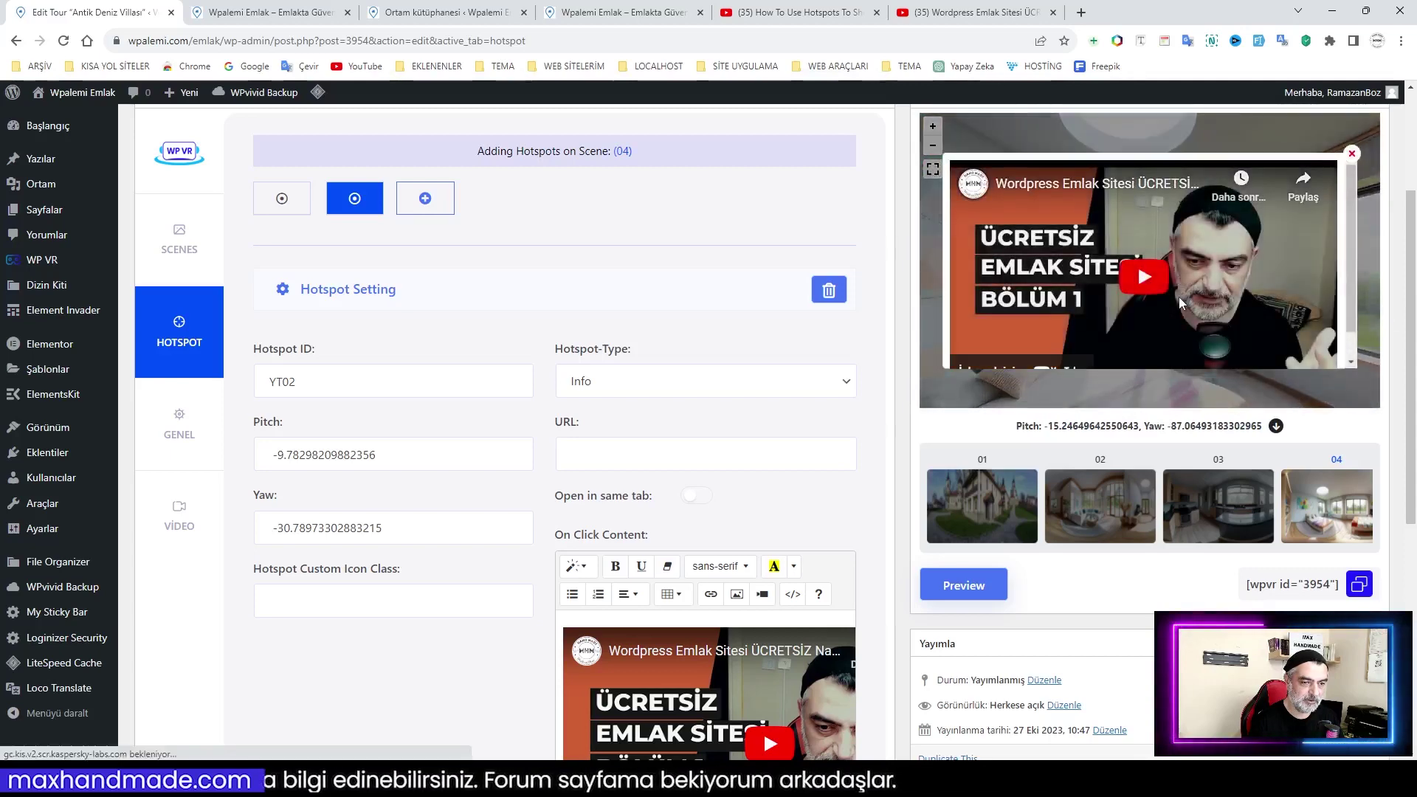
# Check how the embedded YouTube video fits inside the hotspot's pop-up
pyautogui.scroll(-1, 1226, 278)
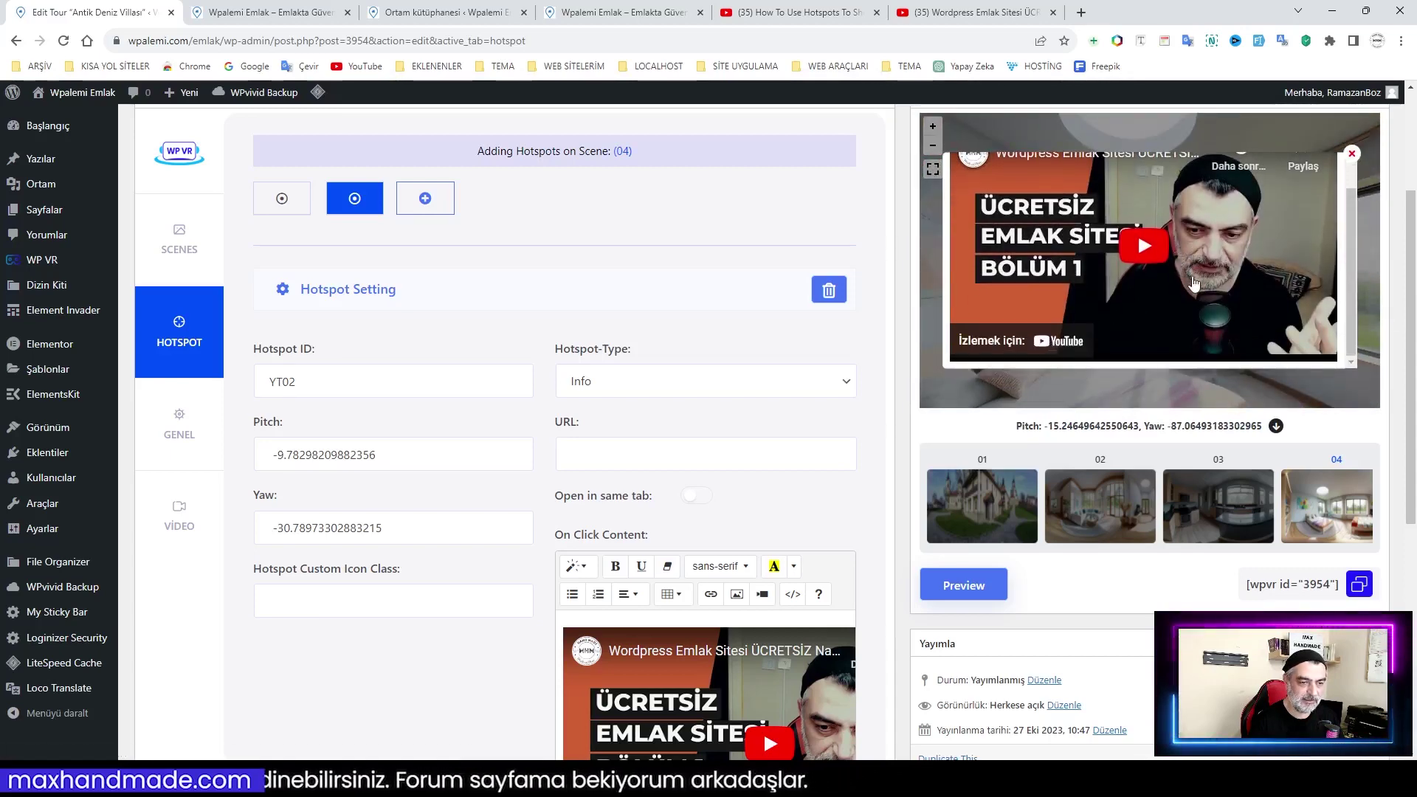
pyautogui.scroll(1, 1107, 351)
pyautogui.scroll(-1, 1155, 342)
pyautogui.scroll(1, 1159, 338)
pyautogui.scroll(-1, 1215, 307)
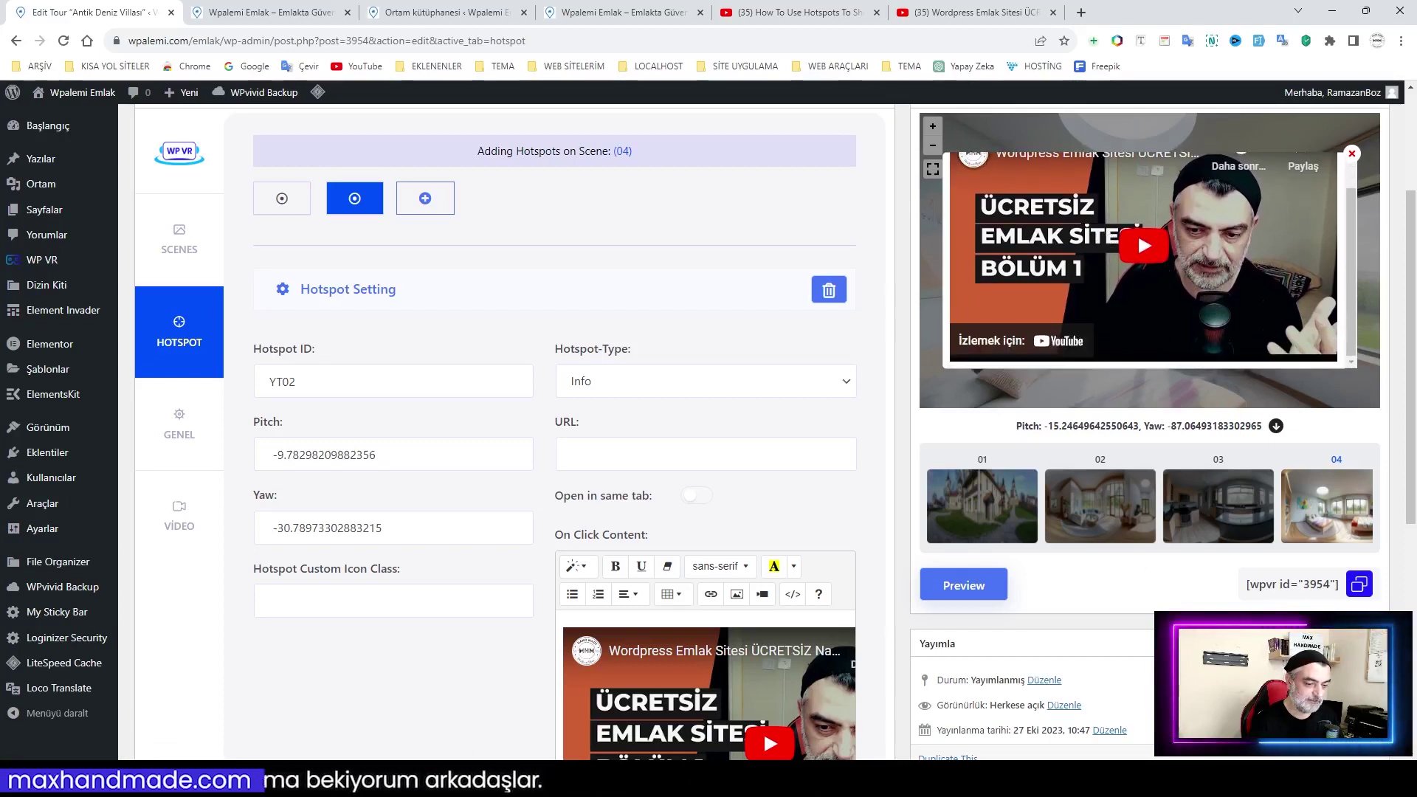
pyautogui.scroll(-2, 764, 729)
pyautogui.scroll(2, 516, 429)
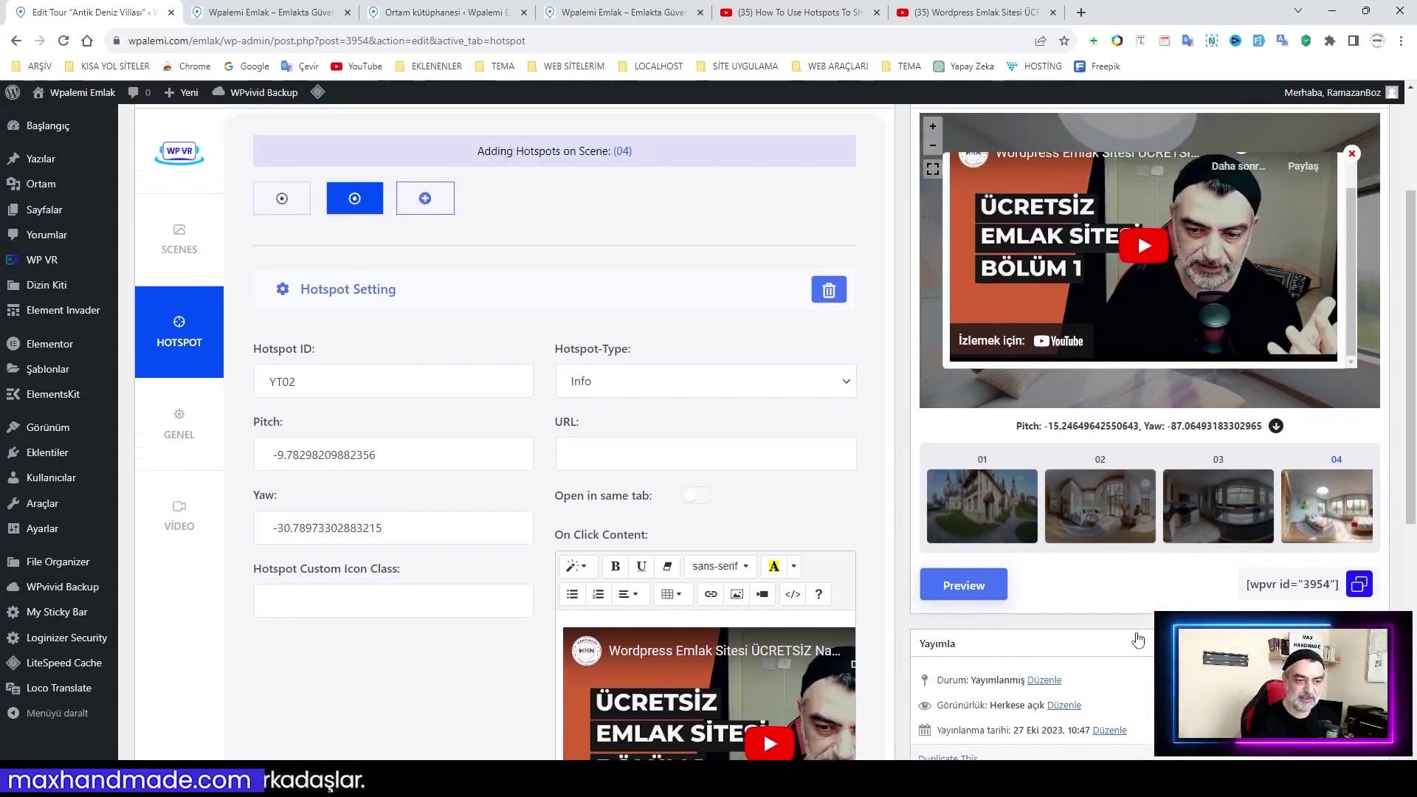
# Save the updated tour "Antik Deniz Villası"
pyautogui.scroll(2, 1139, 640)
pyautogui.scroll(-4, 1138, 640)
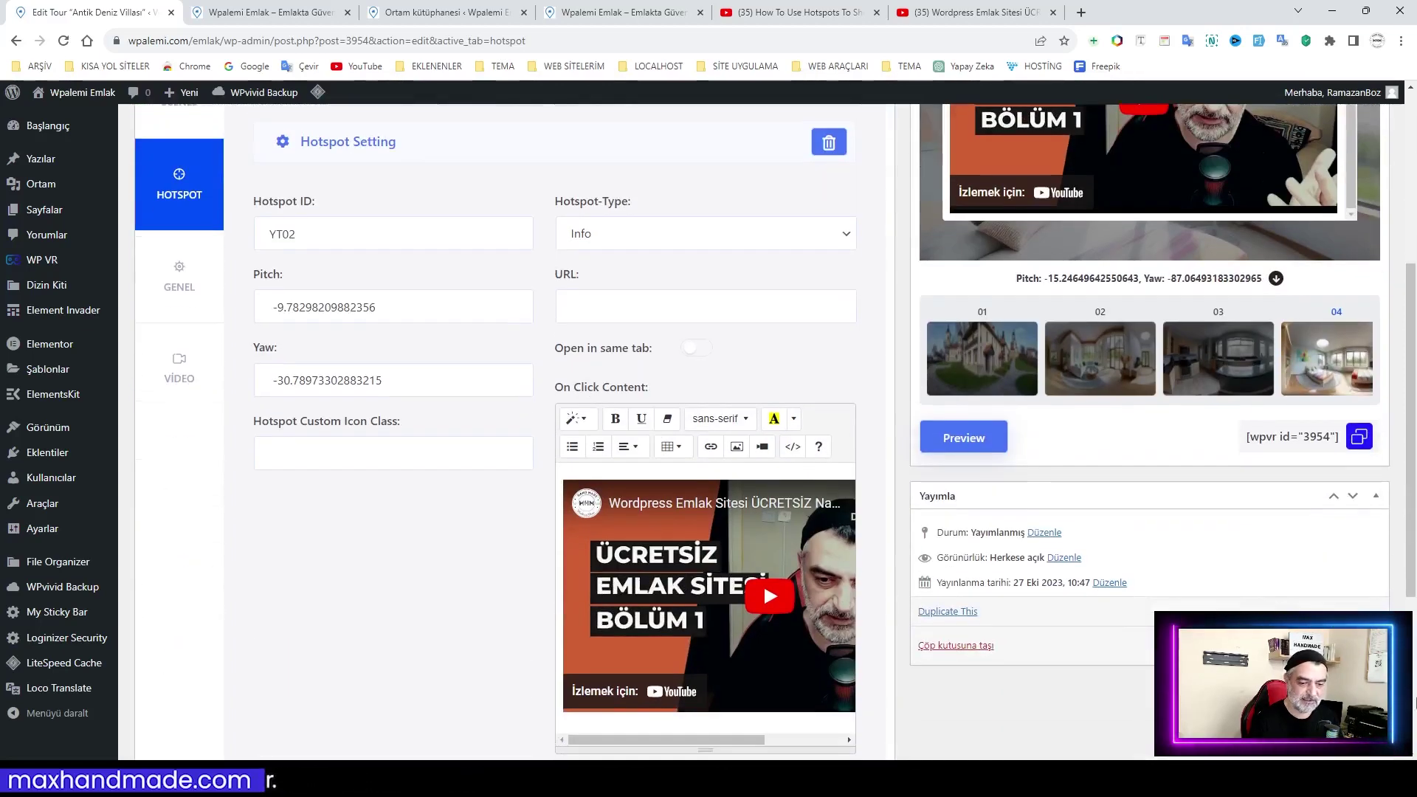
pyautogui.click(1349, 645)
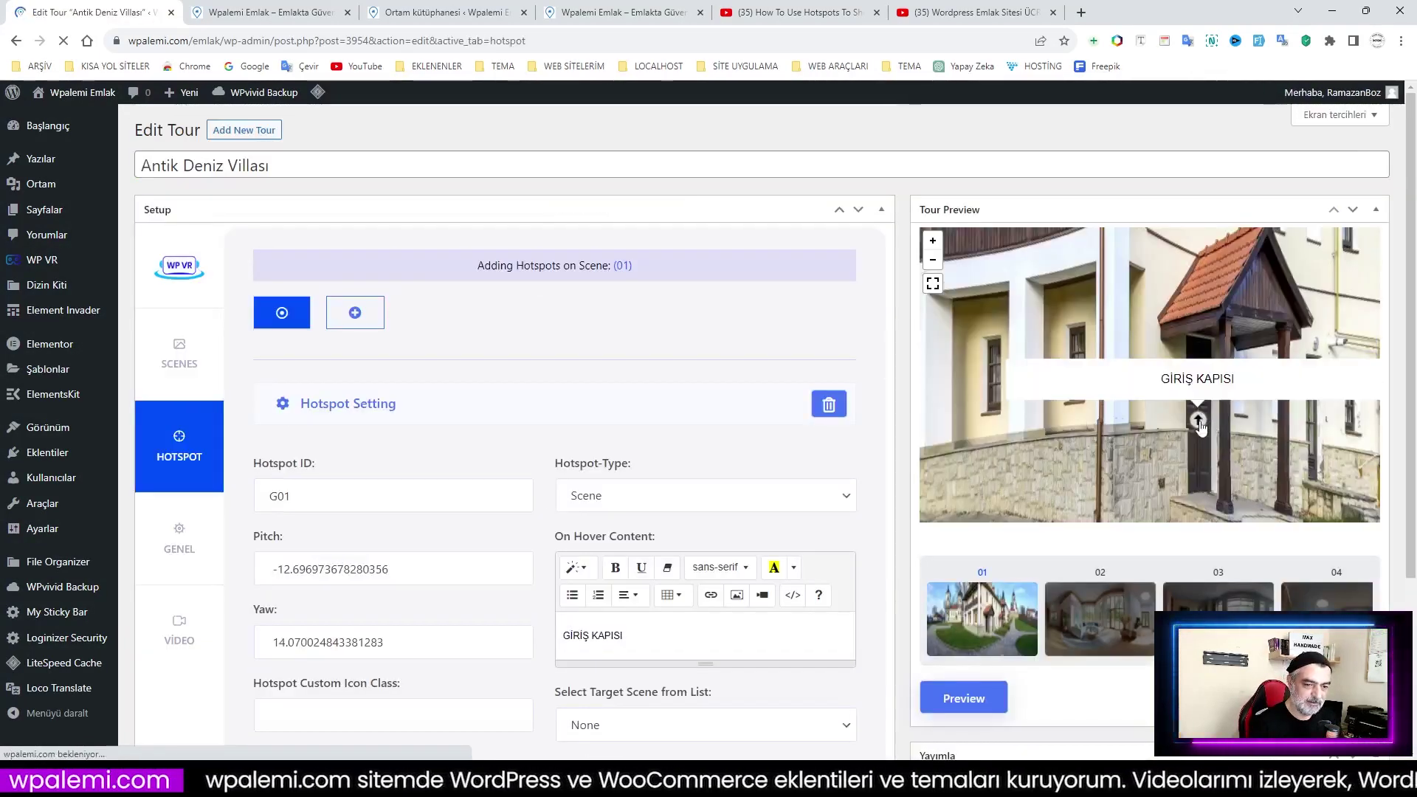
# Enter the living room through the front door hotspot in the preview, test the television hotspot's link and return to the tour editor
pyautogui.click(1199, 422)
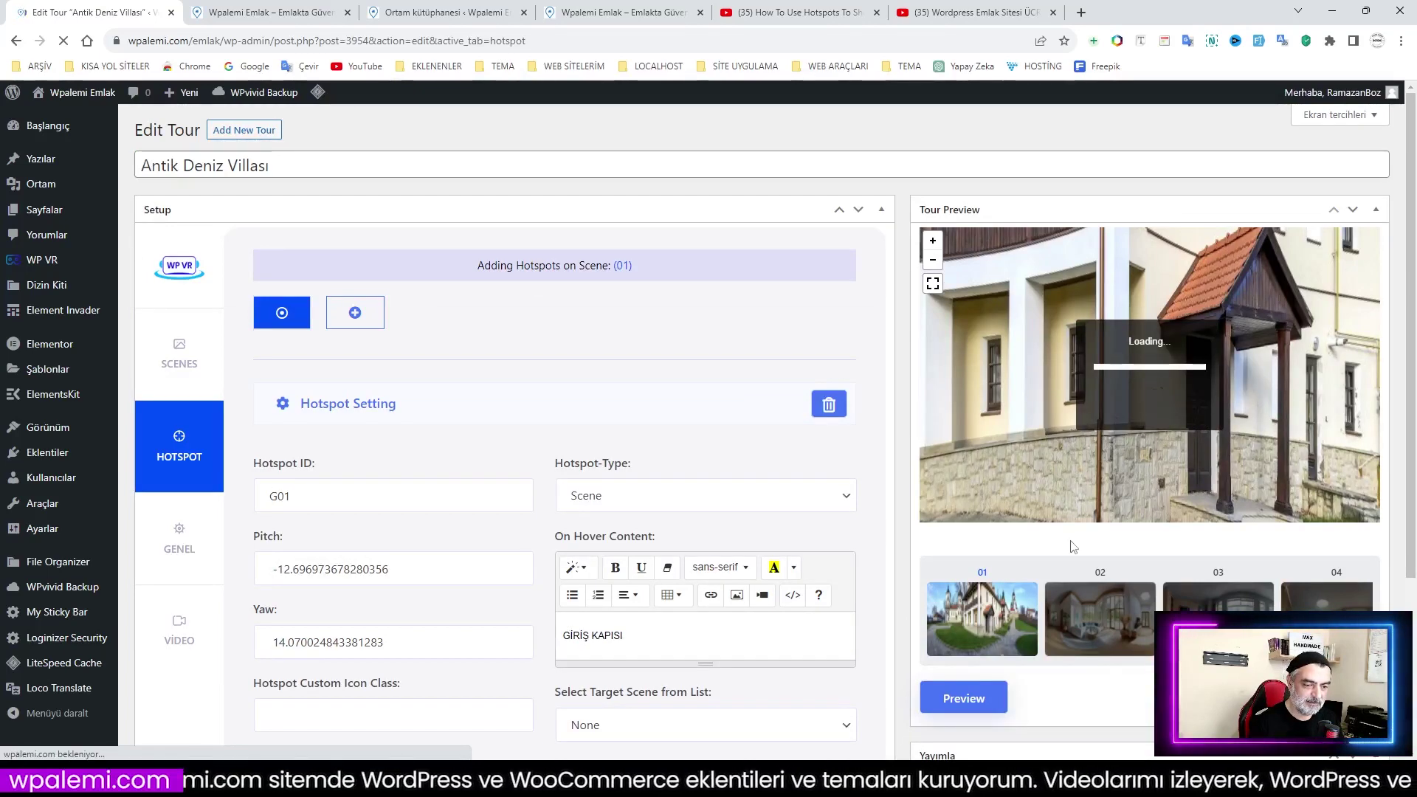
pyautogui.moveTo(1088, 430); pyautogui.dragTo(1261, 425)
pyautogui.moveTo(1037, 435); pyautogui.dragTo(1190, 428)
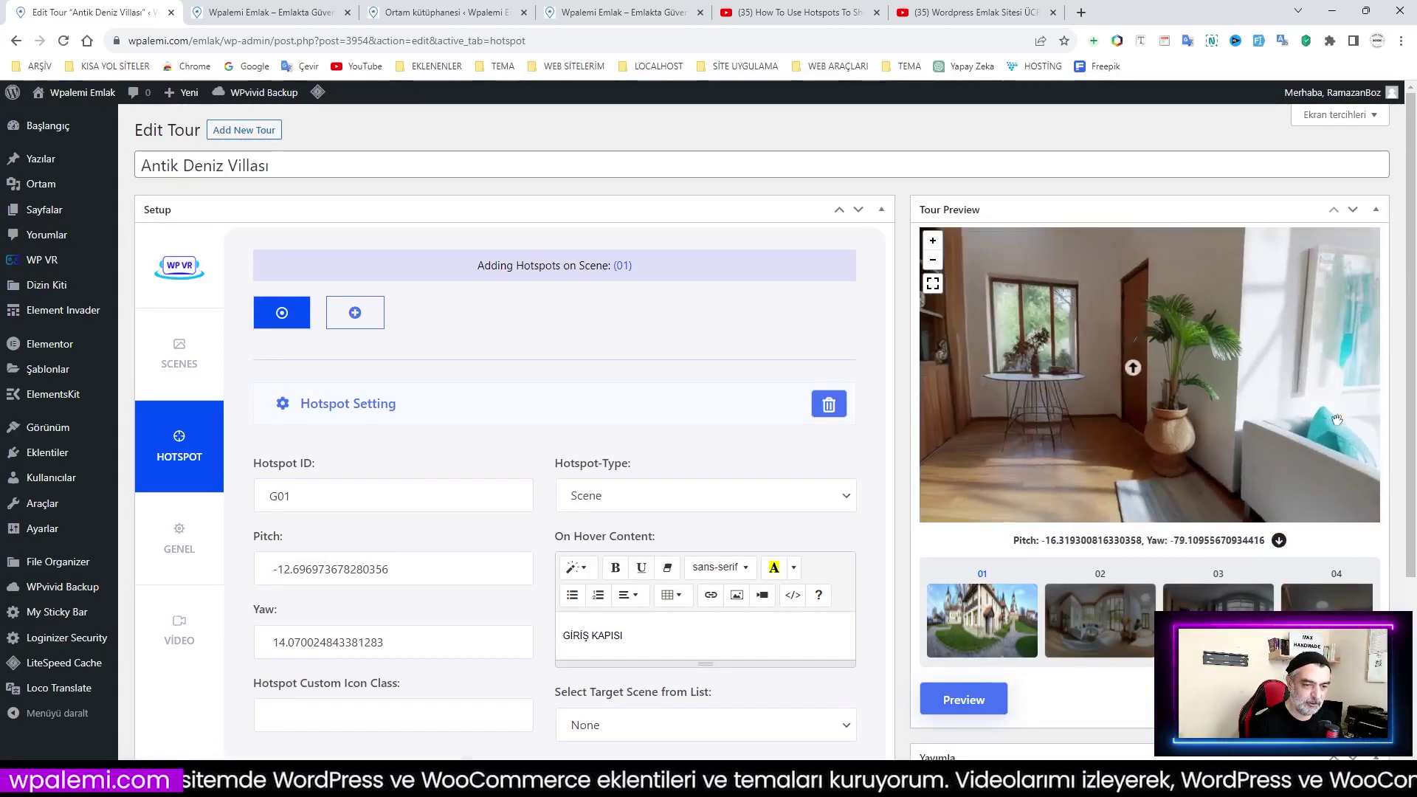
pyautogui.click(1136, 375)
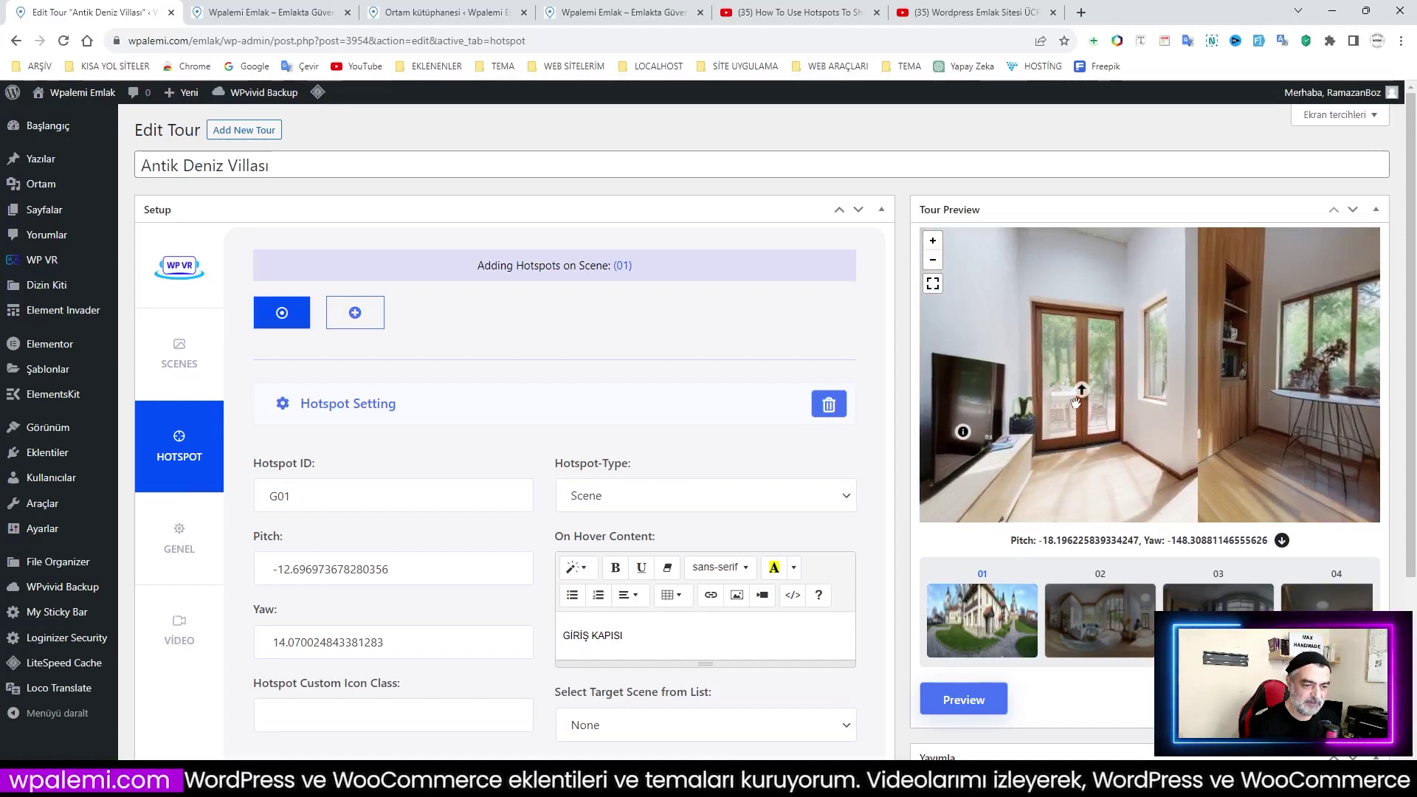
pyautogui.click(1082, 411)
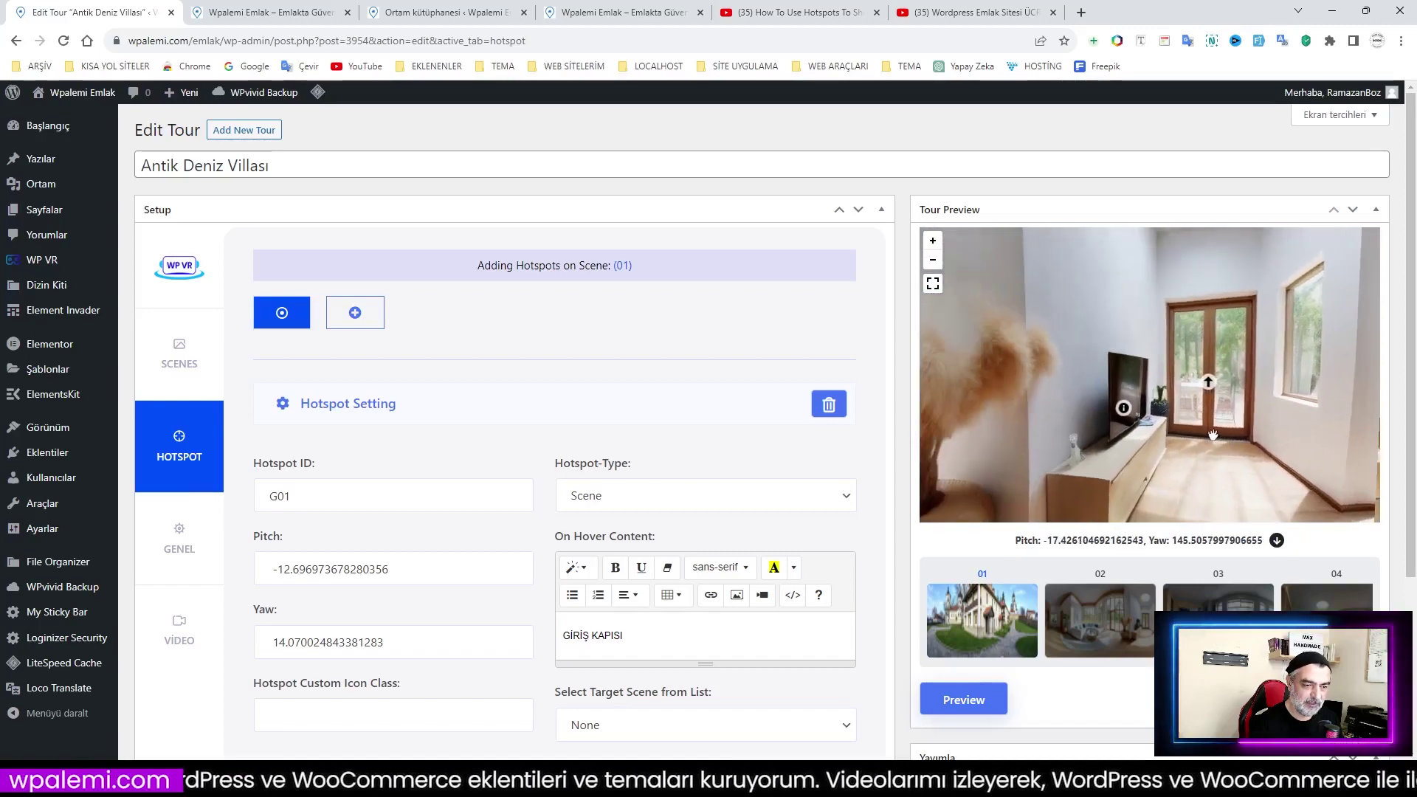
pyautogui.click(1124, 412)
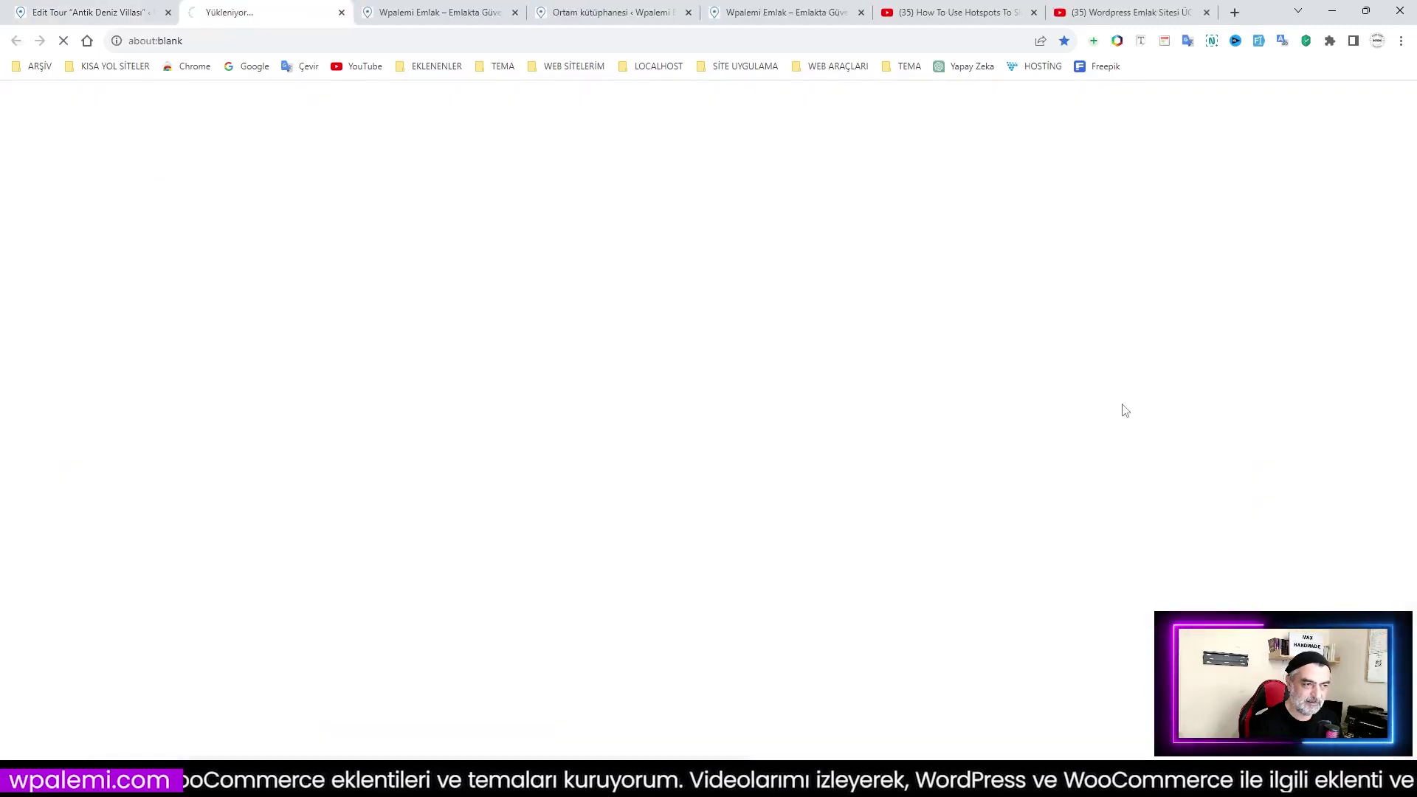
pyautogui.click(56, 12)
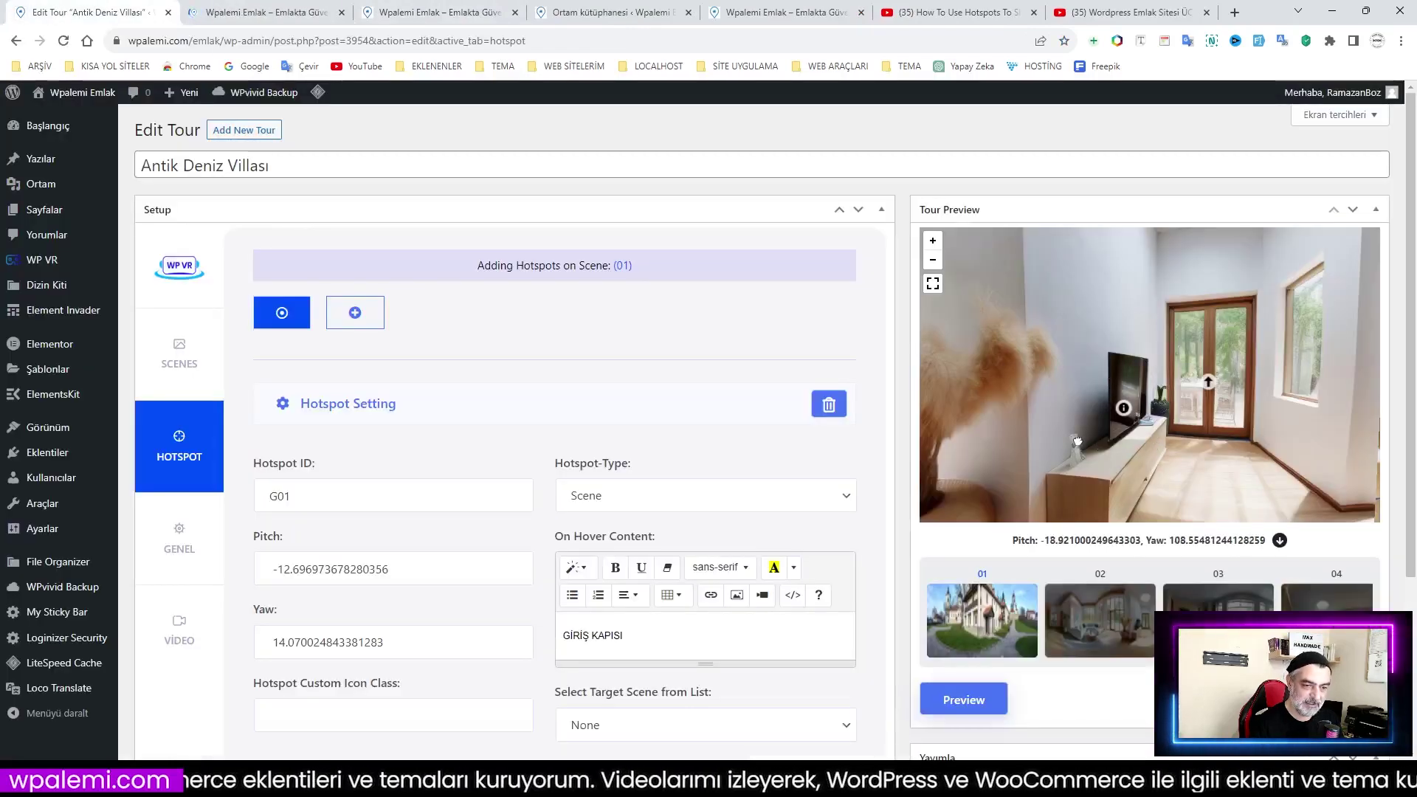
# Turn the living room panorama in the preview around to the framed picture between the plant and the sofa
pyautogui.moveTo(1076, 442); pyautogui.dragTo(1341, 409)
pyautogui.click(1024, 347)
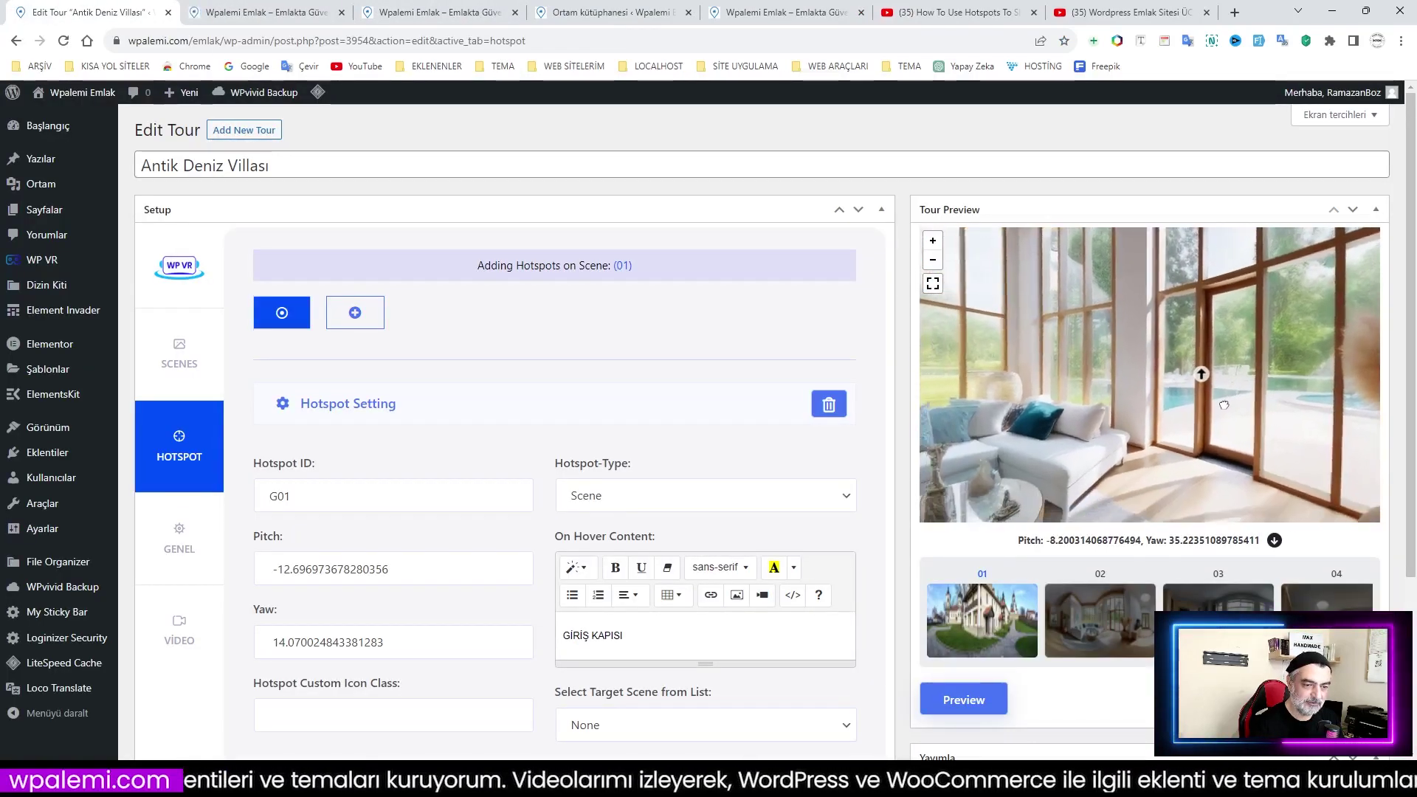
pyautogui.moveTo(1063, 405); pyautogui.dragTo(1251, 397)
pyautogui.moveTo(1012, 406); pyautogui.dragTo(1279, 432)
pyautogui.moveTo(1044, 428); pyautogui.dragTo(909, 426)
pyautogui.moveTo(1125, 418); pyautogui.dragTo(1145, 378)
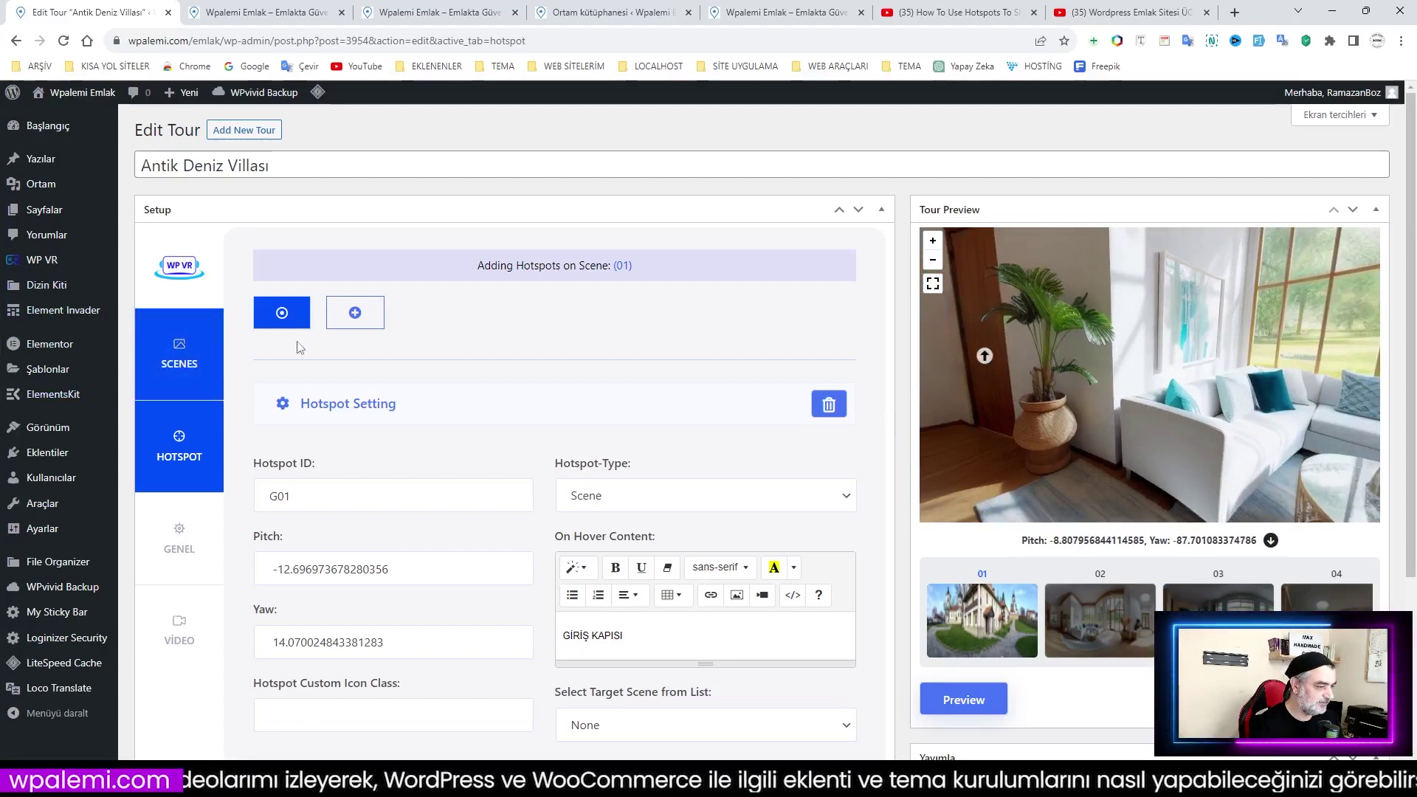
# Add an info hotspot with the ID S05 to scene 02, taking its pitch and yaw from the framed wall picture in the preview
pyautogui.click(176, 358)
pyautogui.click(367, 278)
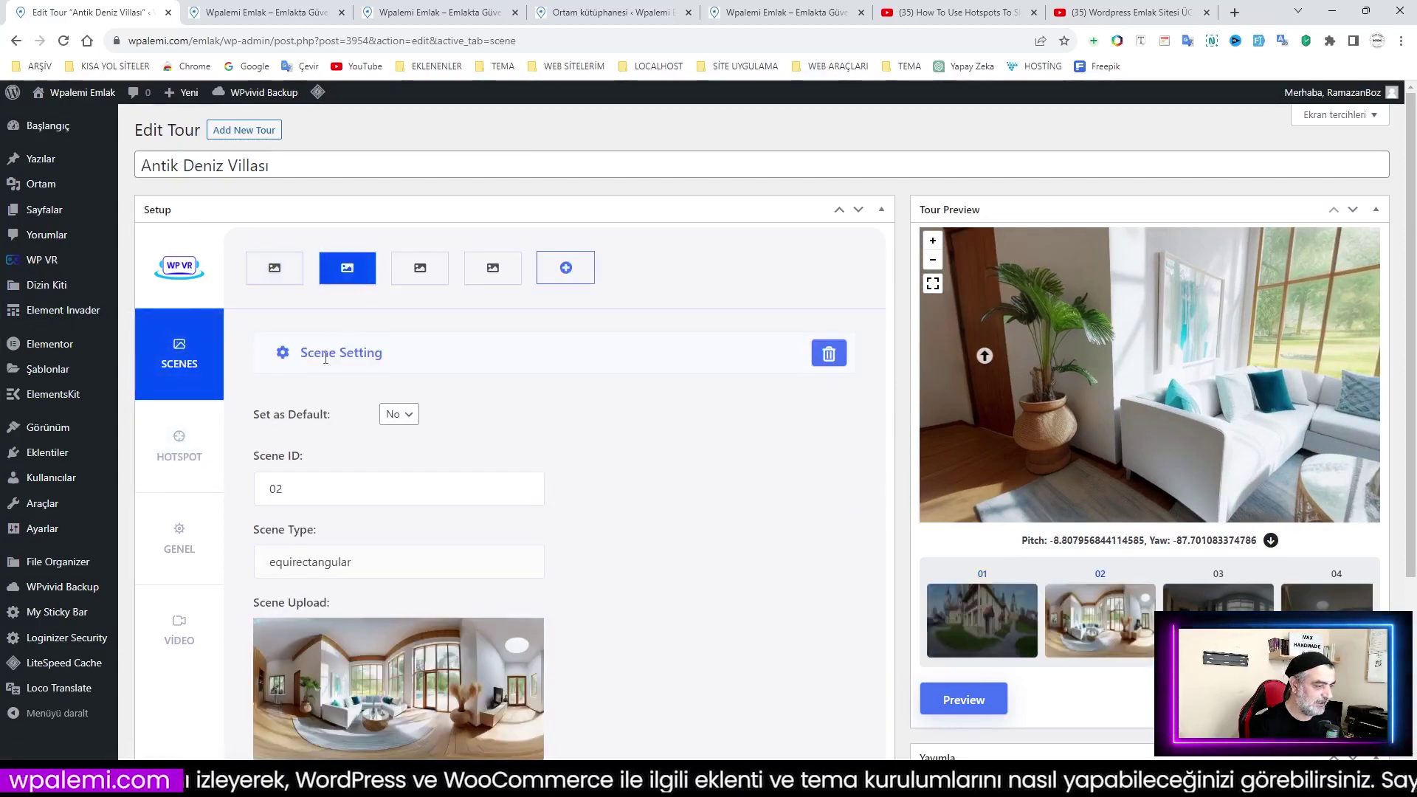
pyautogui.click(180, 447)
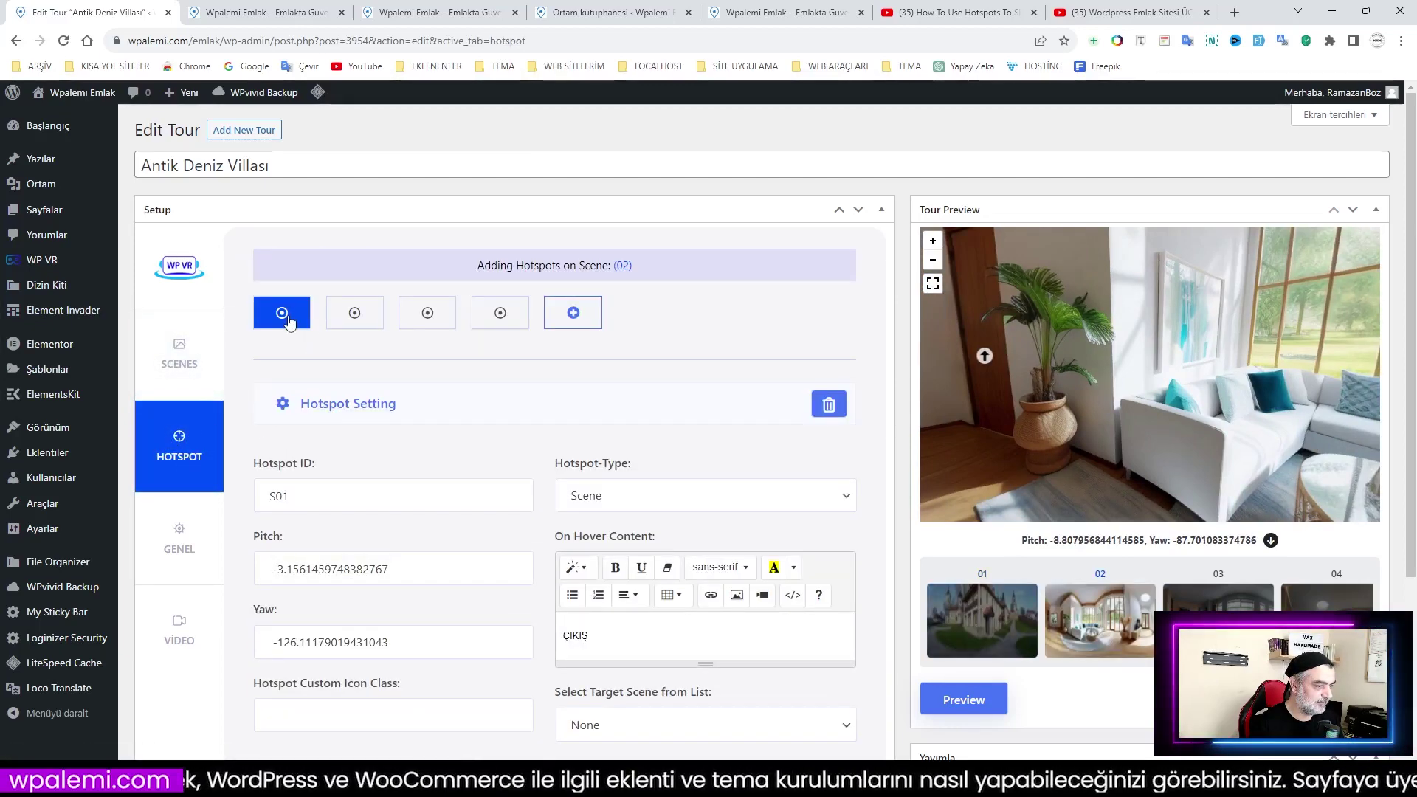
pyautogui.click(347, 325)
pyautogui.click(424, 317)
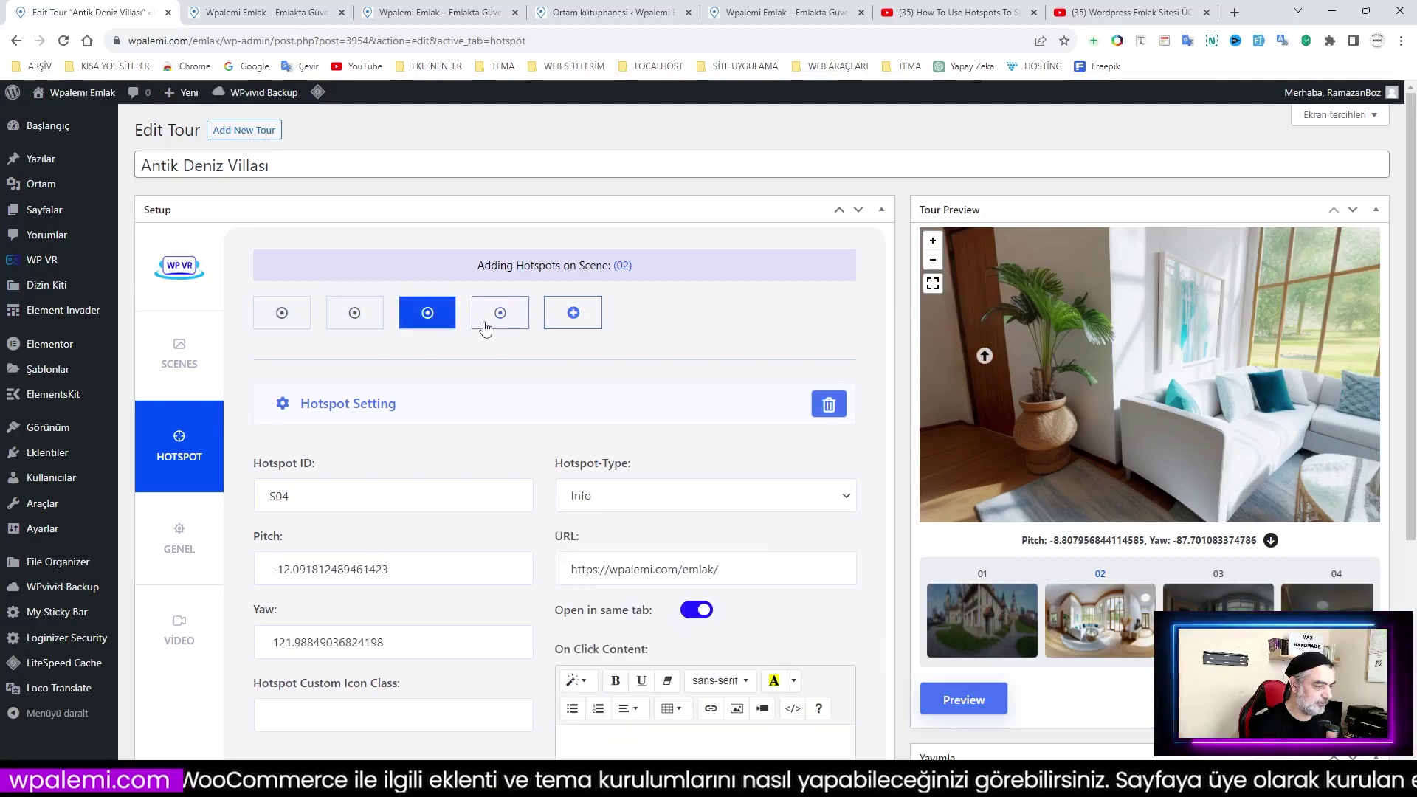
pyautogui.click(485, 324)
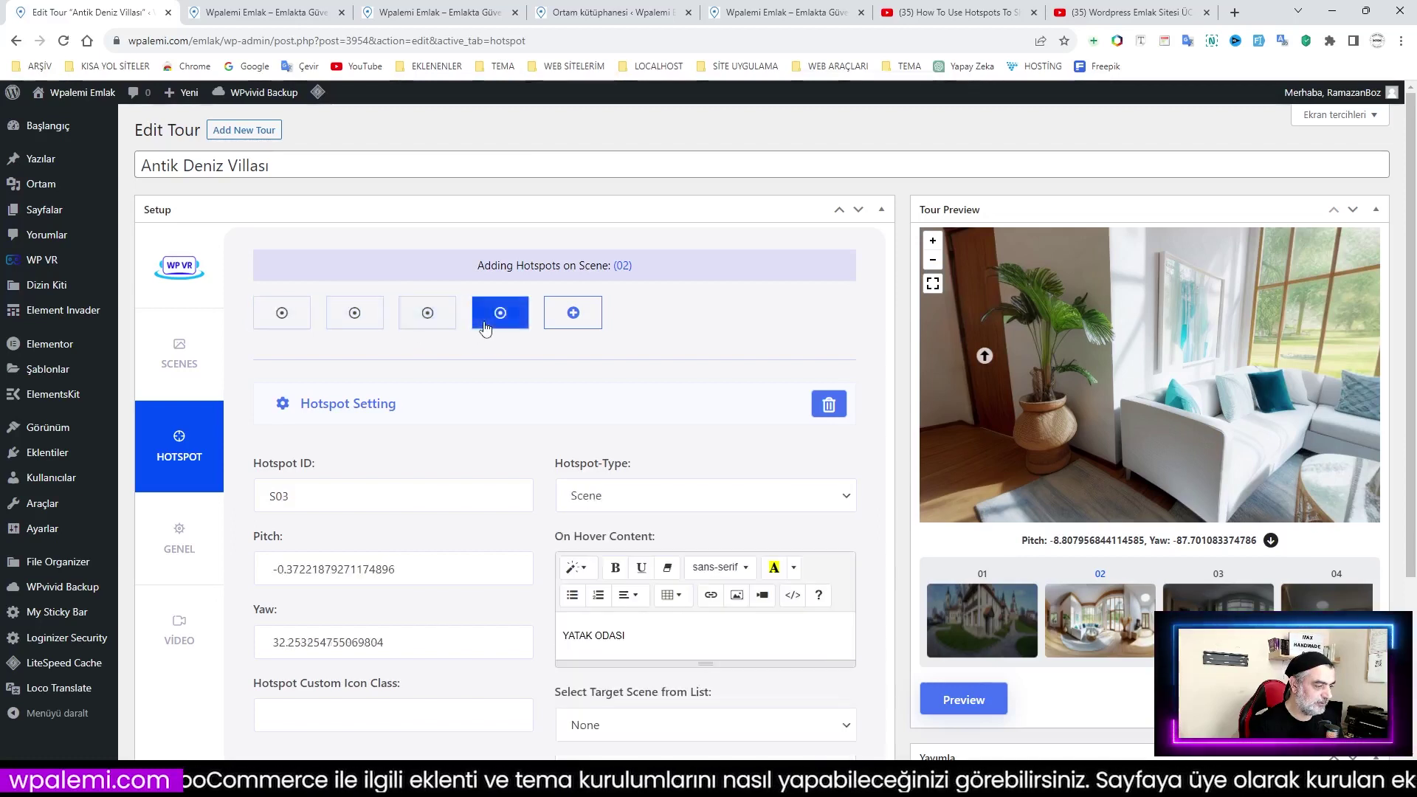
pyautogui.click(574, 313)
pyautogui.click(291, 490)
pyautogui.write('S0')
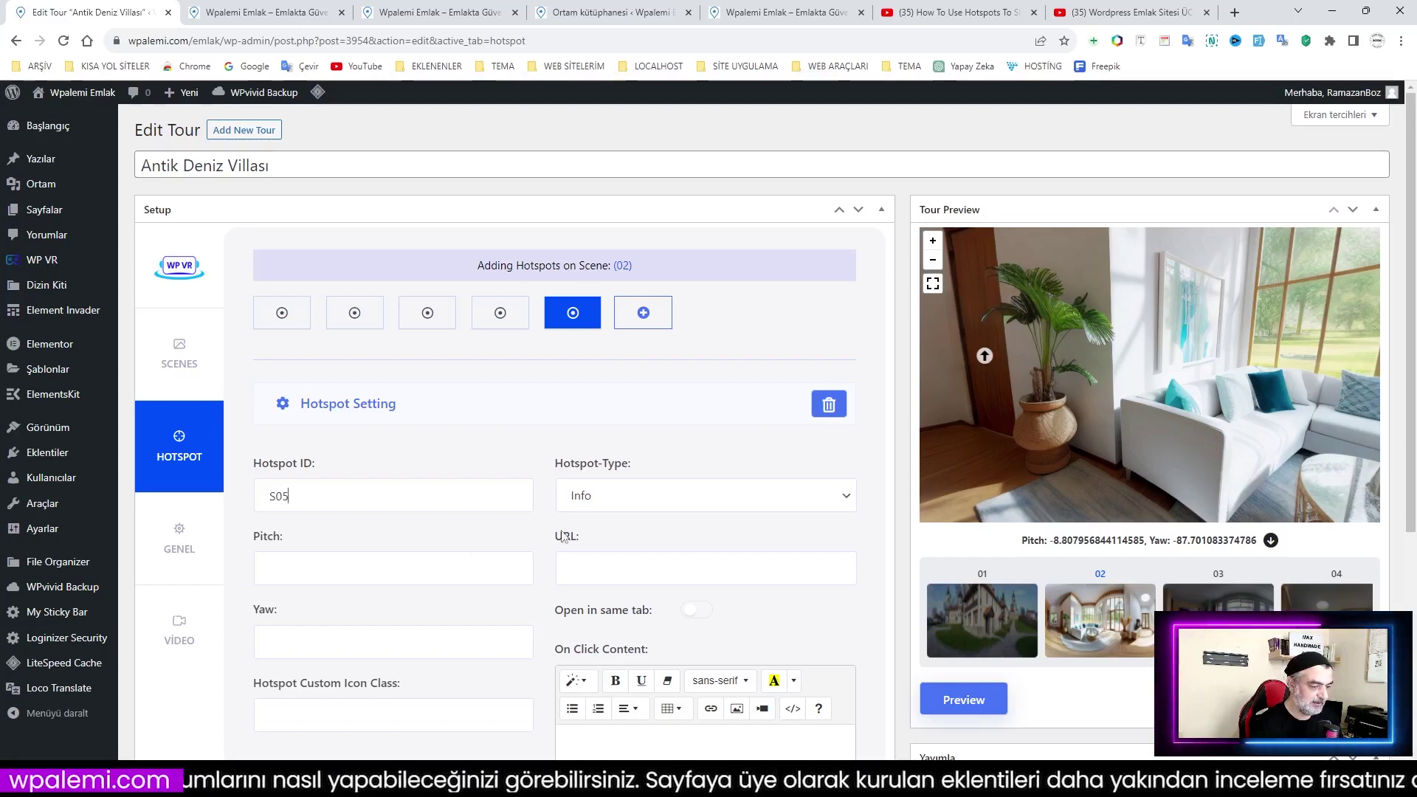
pyautogui.write('5')
pyautogui.moveTo(1087, 410); pyautogui.dragTo(1151, 333)
pyautogui.click(1277, 541)
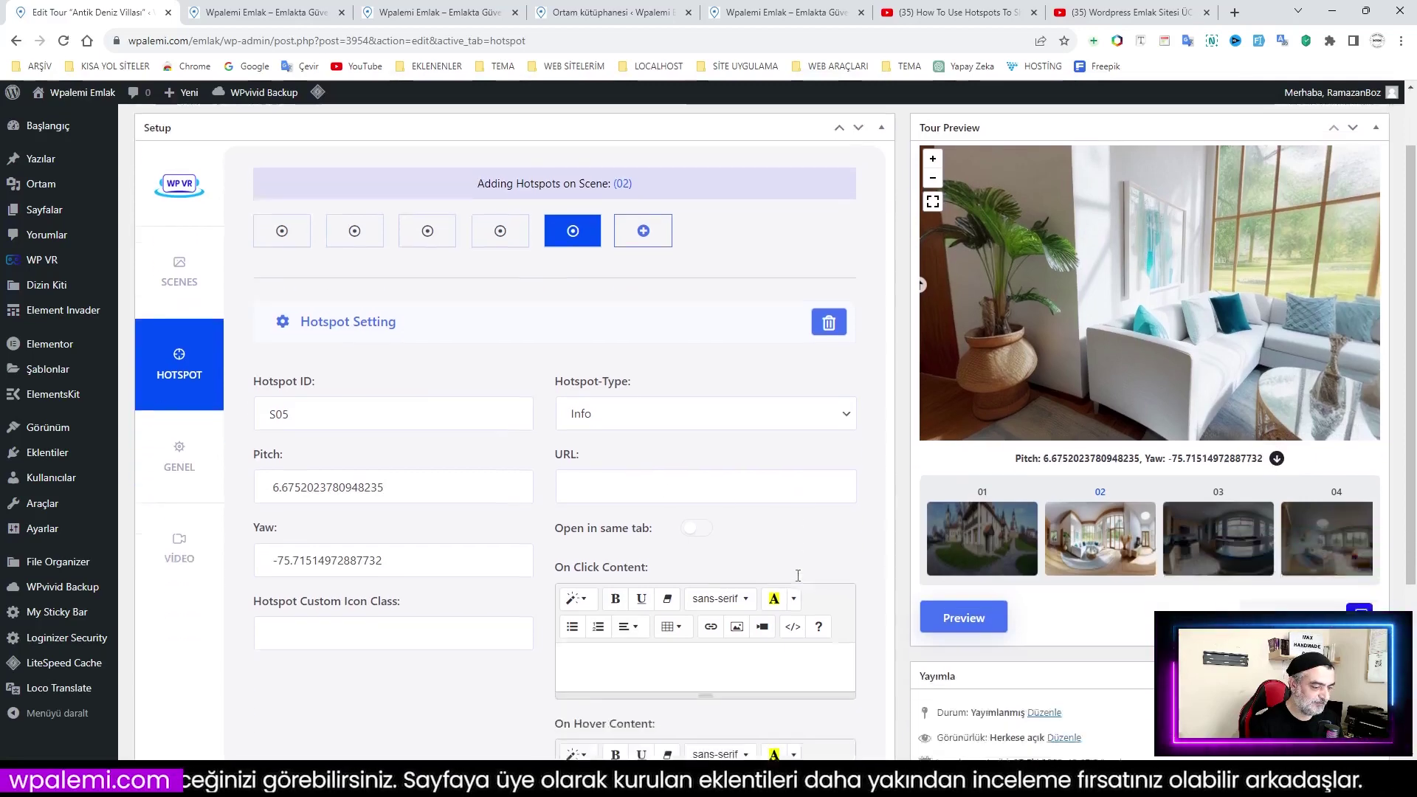
pyautogui.scroll(-3, 712, 525)
pyautogui.click(707, 526)
pyautogui.click(741, 489)
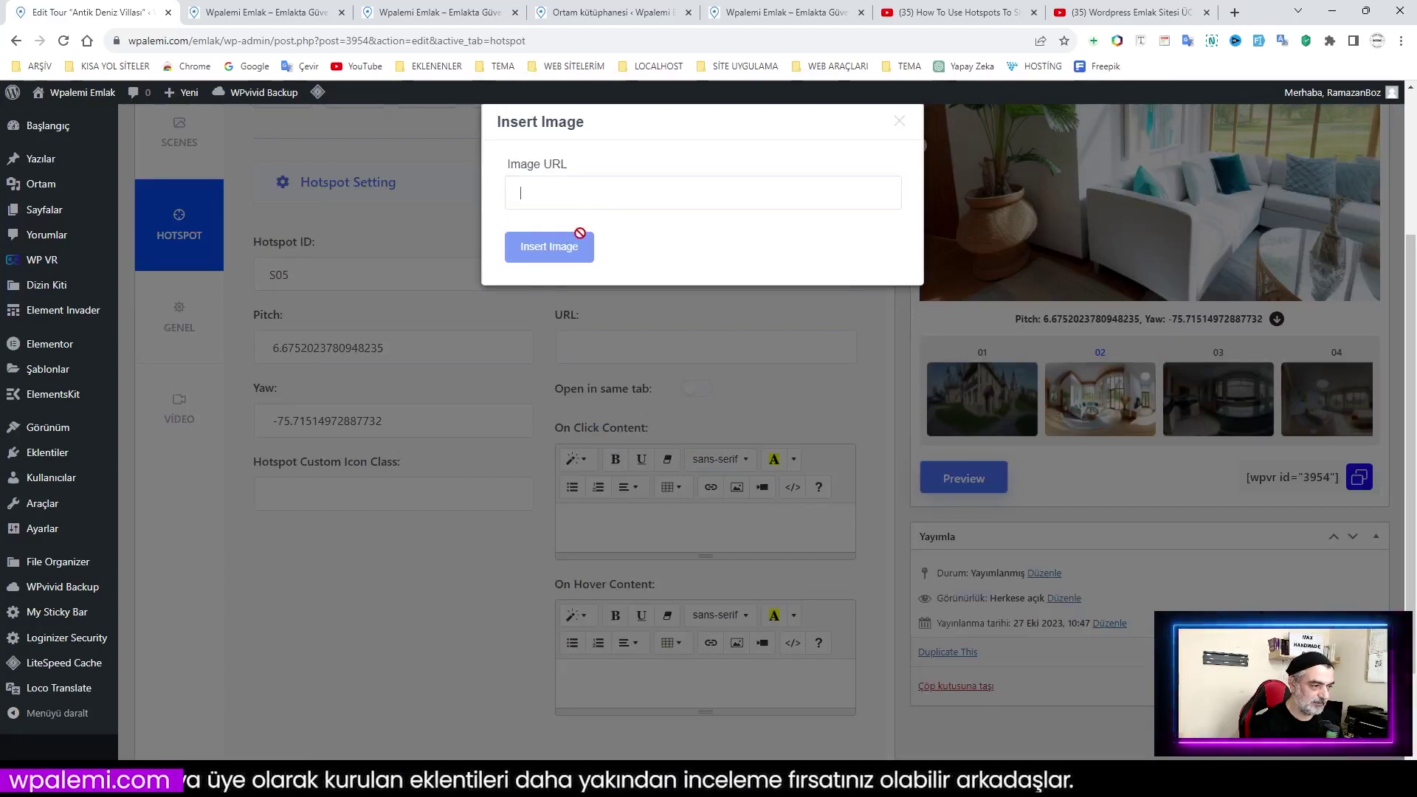
pyautogui.click(899, 121)
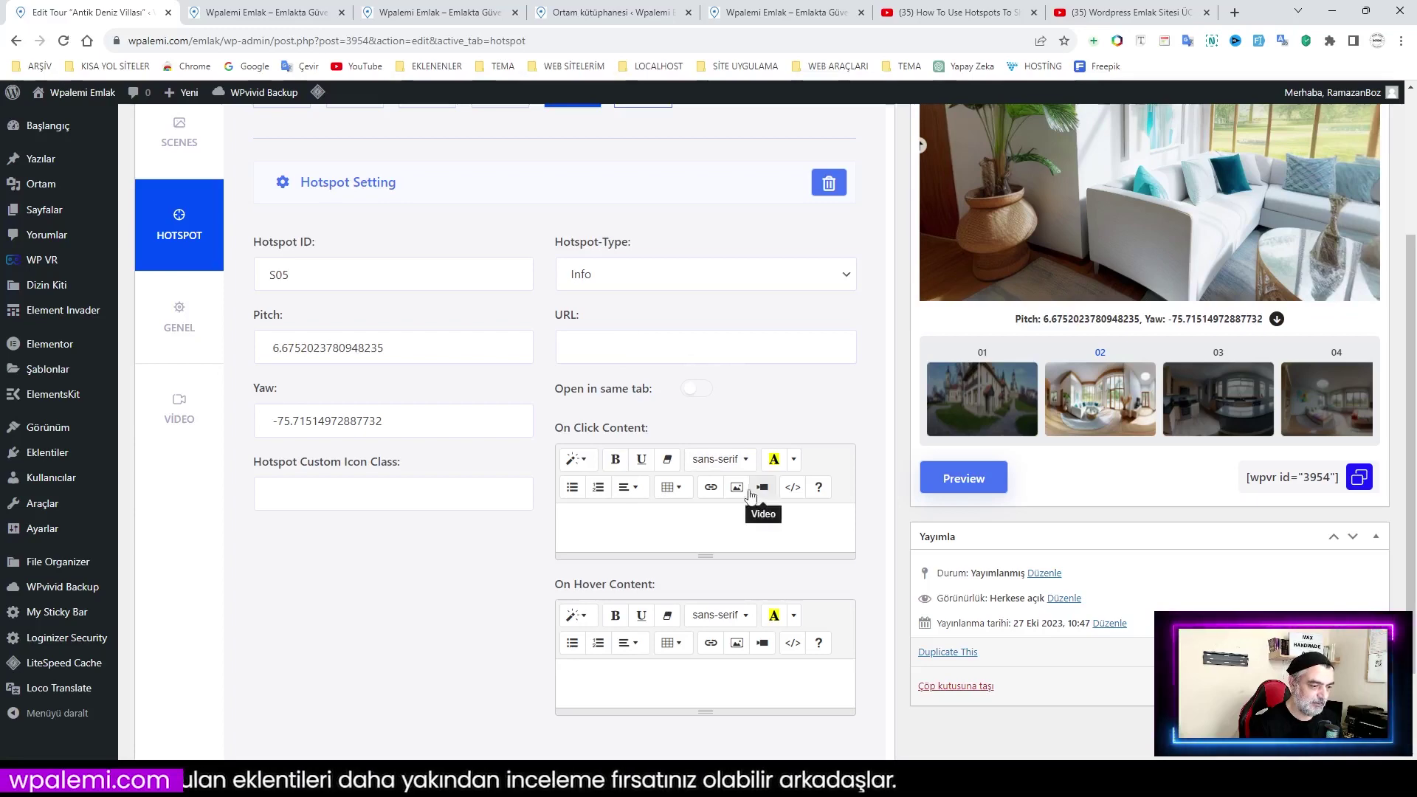
# Copy the file address of the lion image tablo.jpg from the media library
pyautogui.click(259, 12)
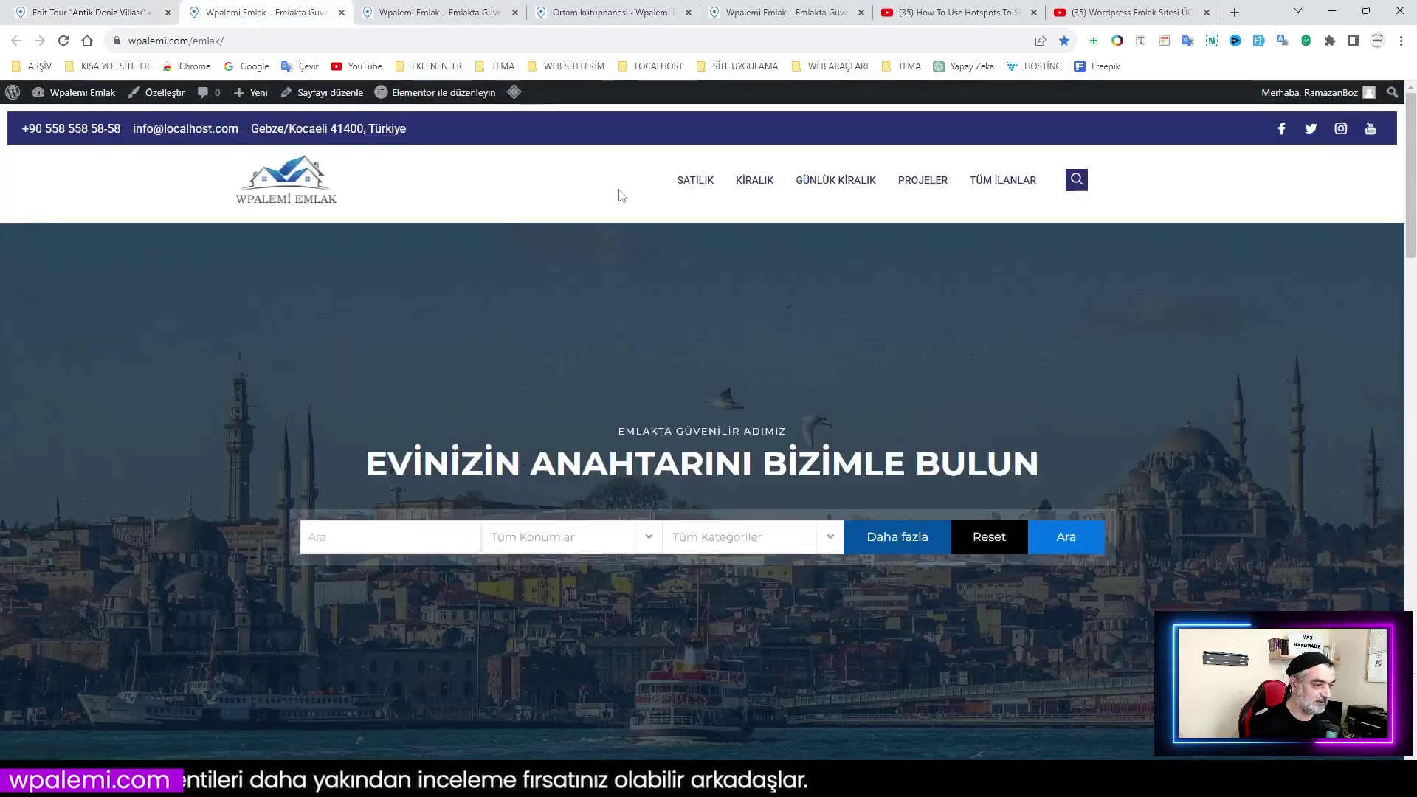
pyautogui.click(413, 13)
pyautogui.click(276, 9)
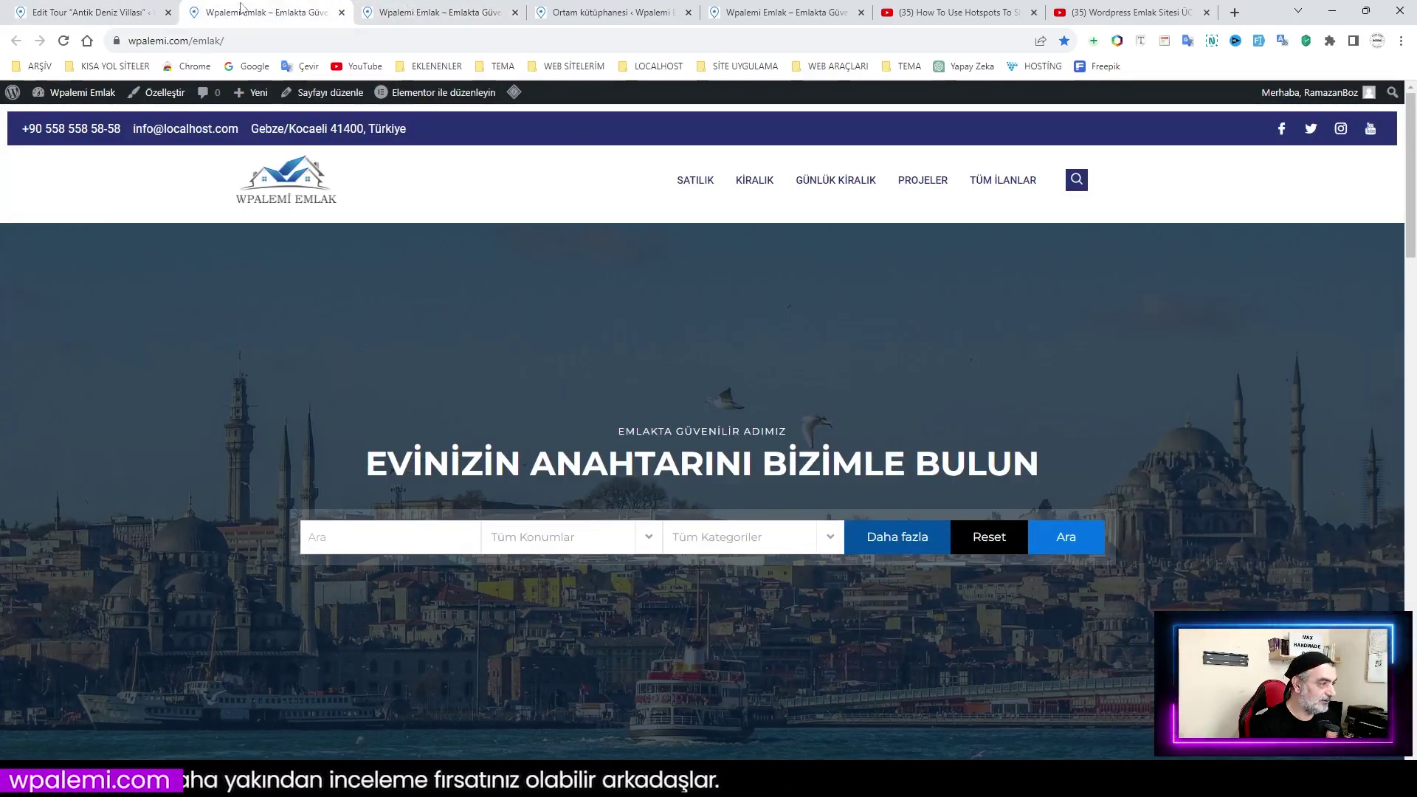
pyautogui.moveTo(79, 98)
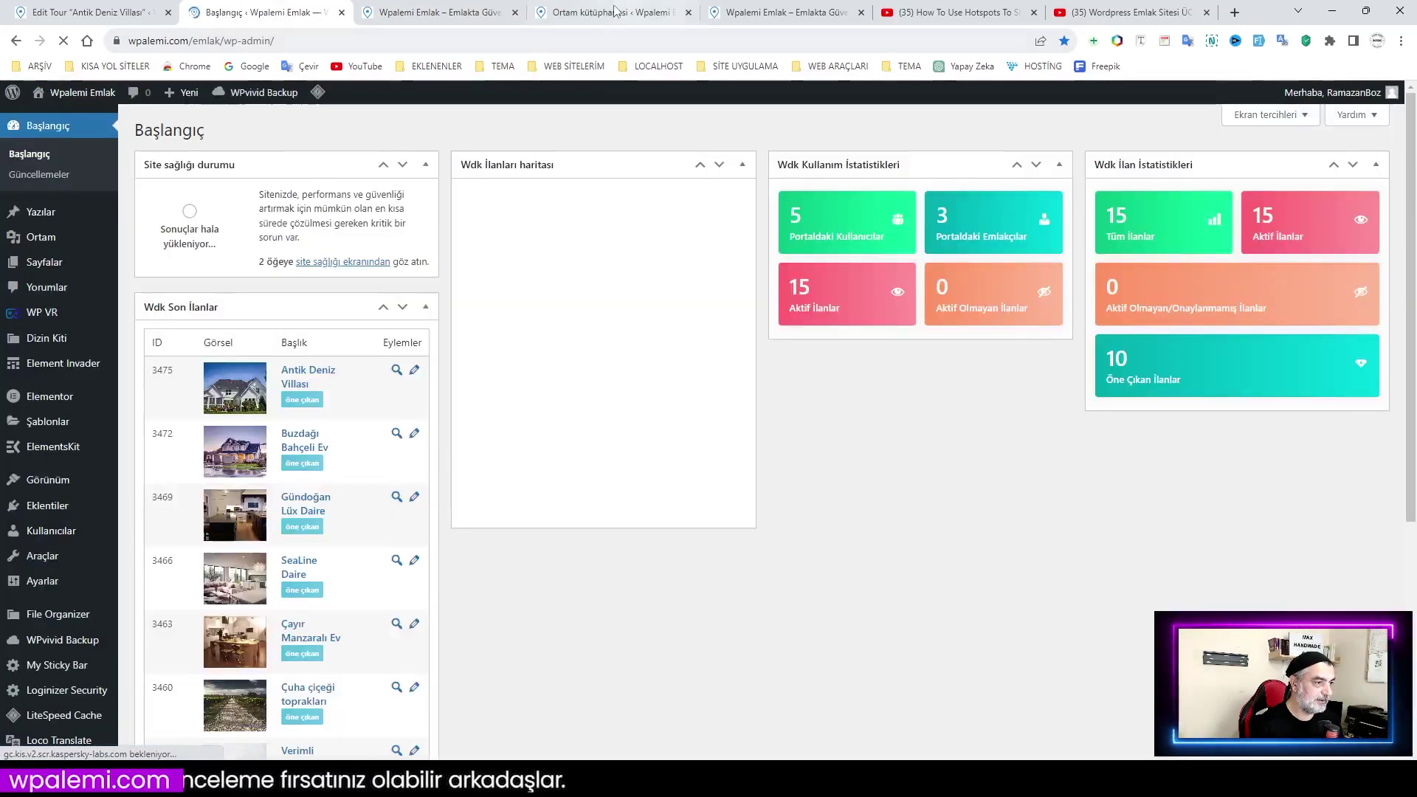
pyautogui.click(615, 11)
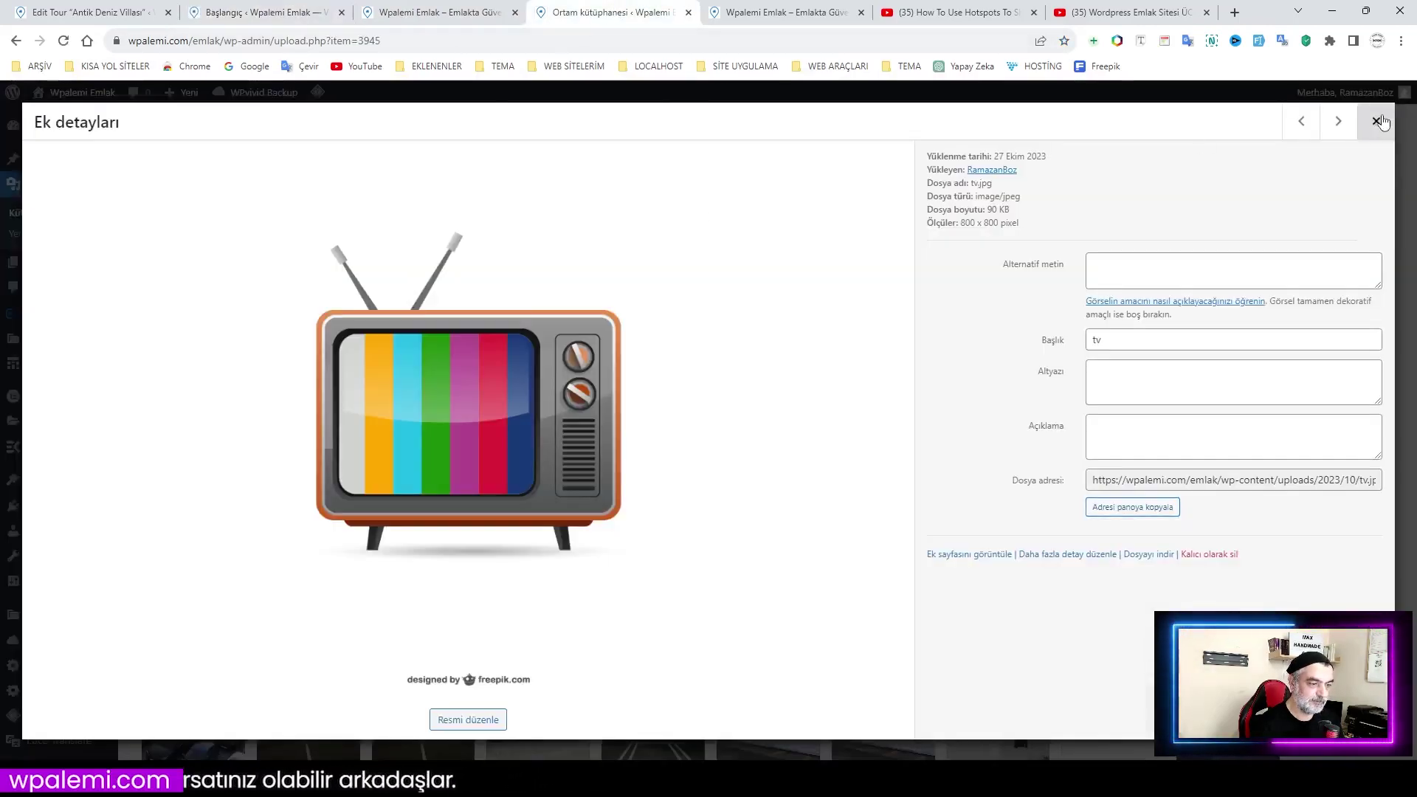
pyautogui.click(1377, 121)
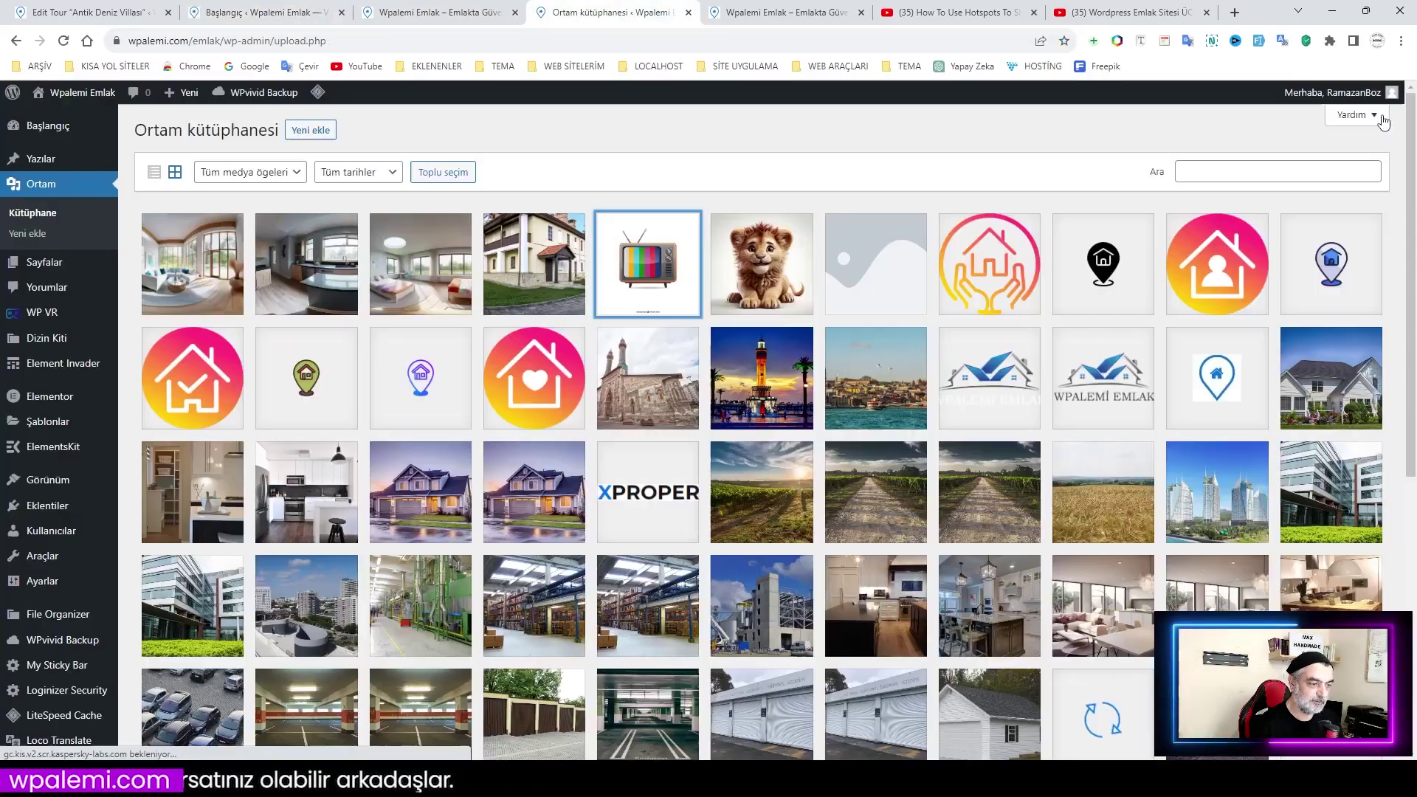
pyautogui.click(764, 281)
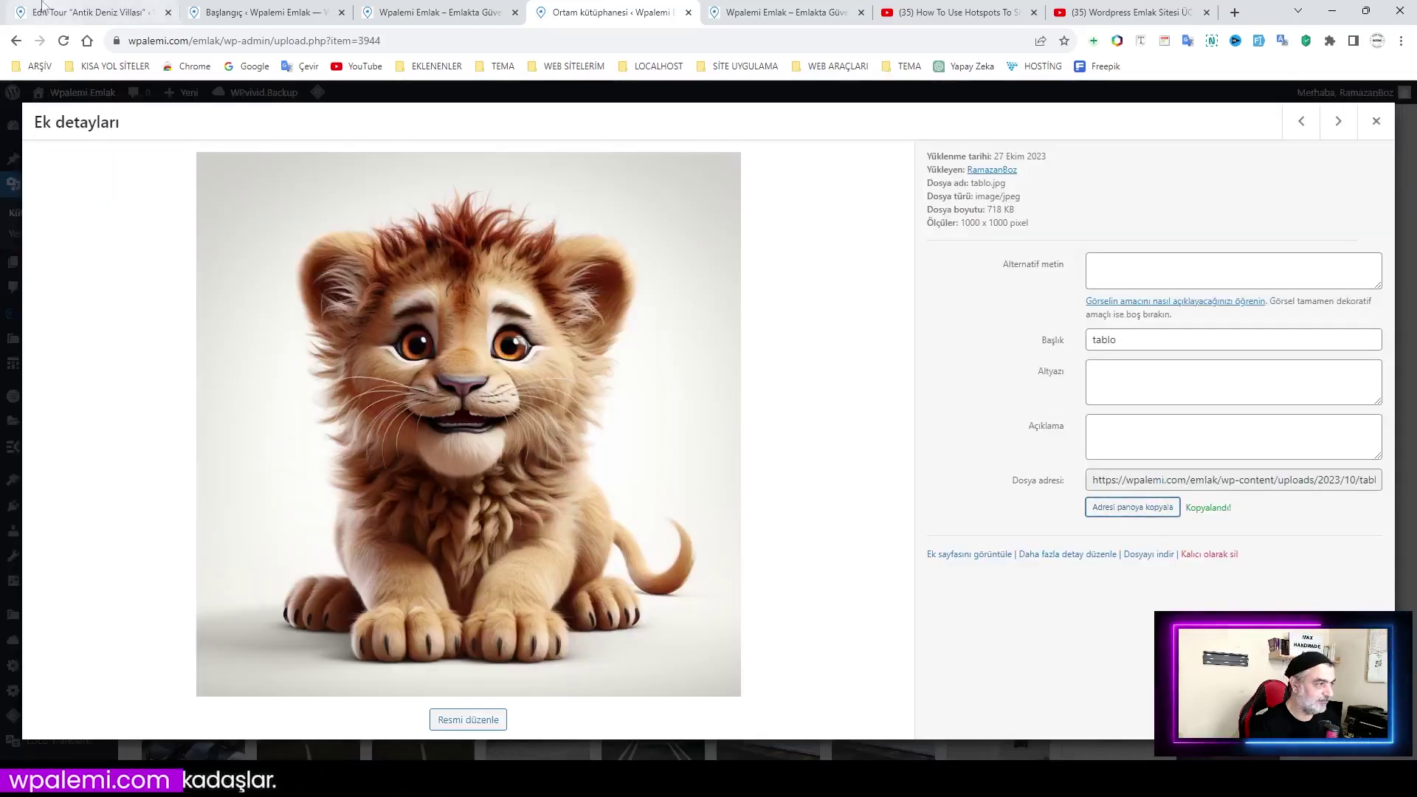
pyautogui.click(93, 20)
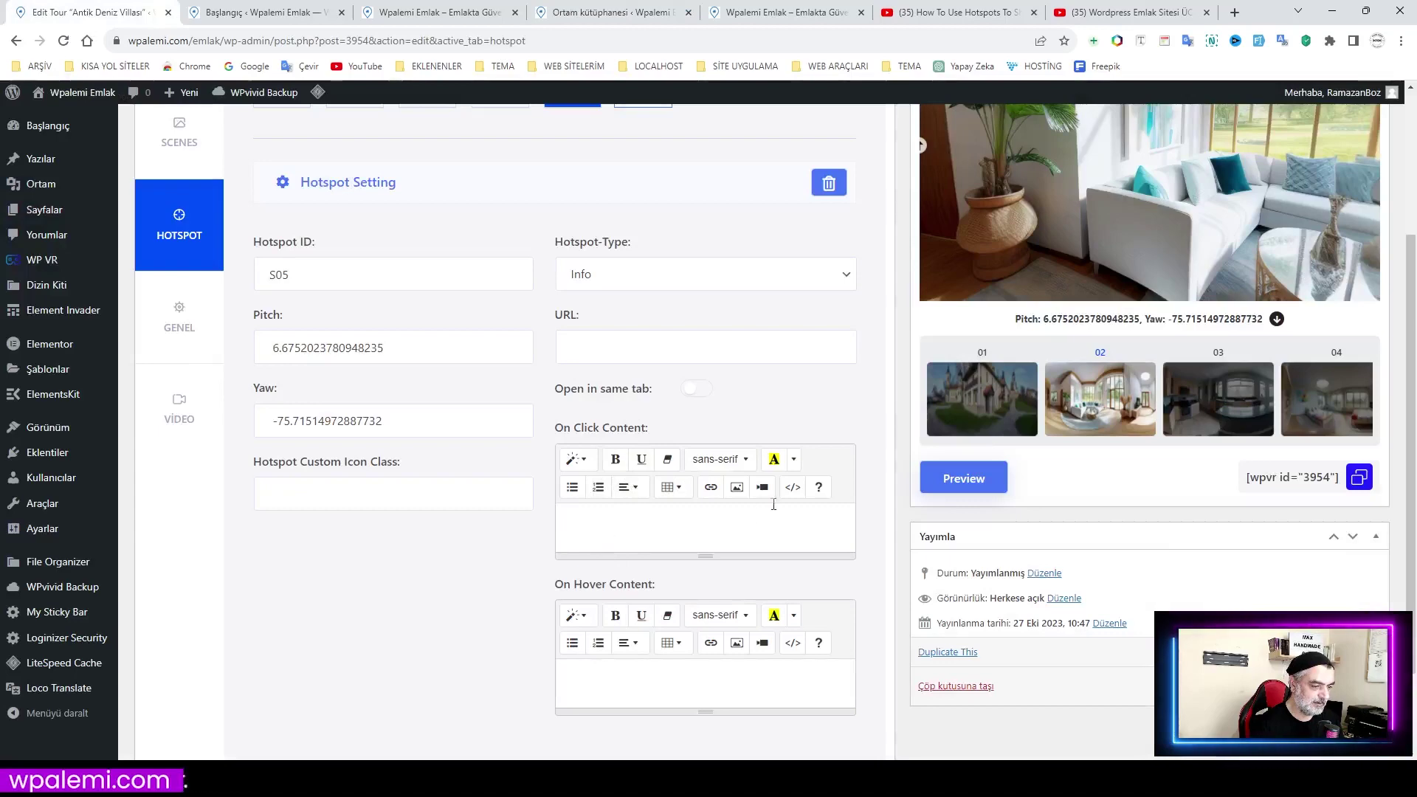
pyautogui.click(736, 488)
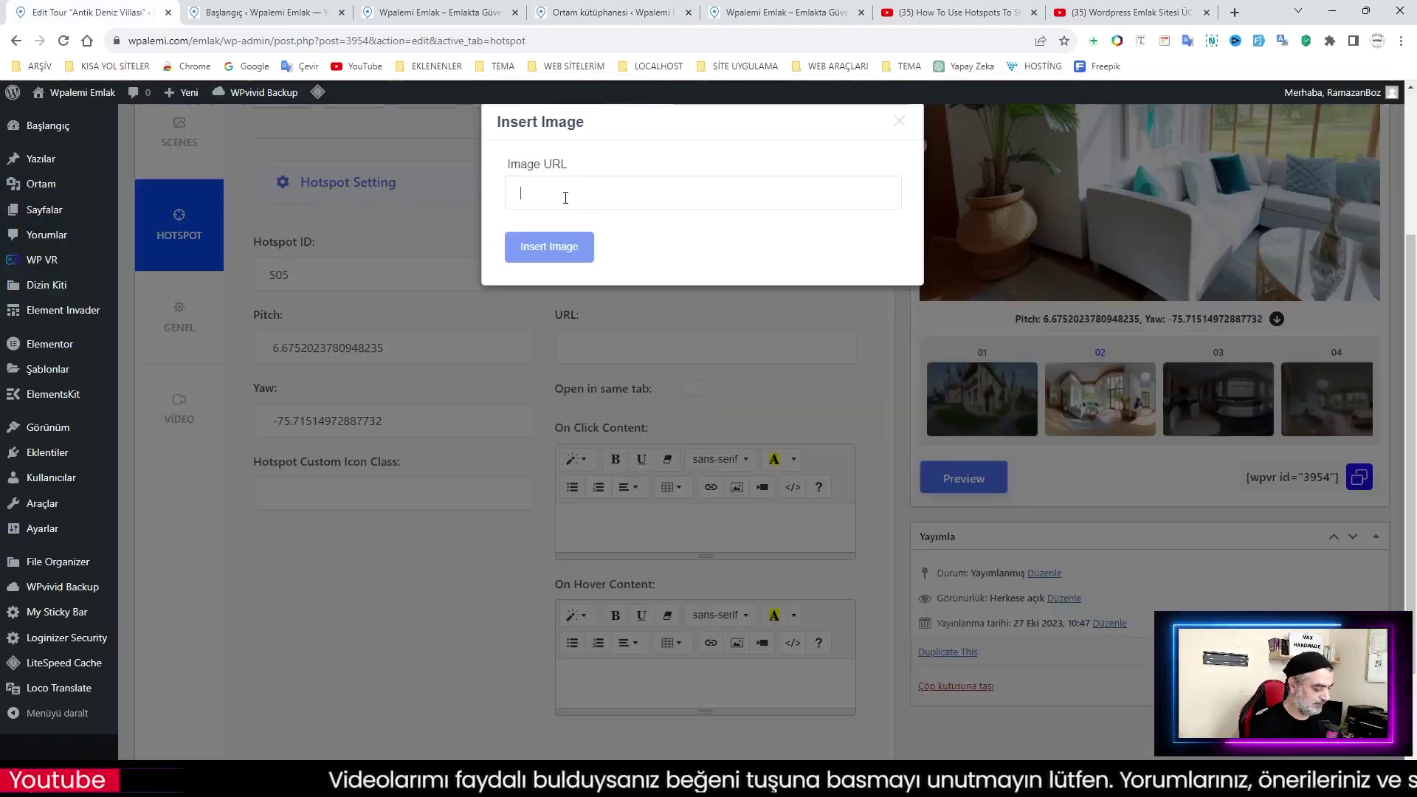
pyautogui.write('https://wpalemi.com/emlak/wp-content/uploads/2023/10/tablo.jpg')
pyautogui.click(549, 247)
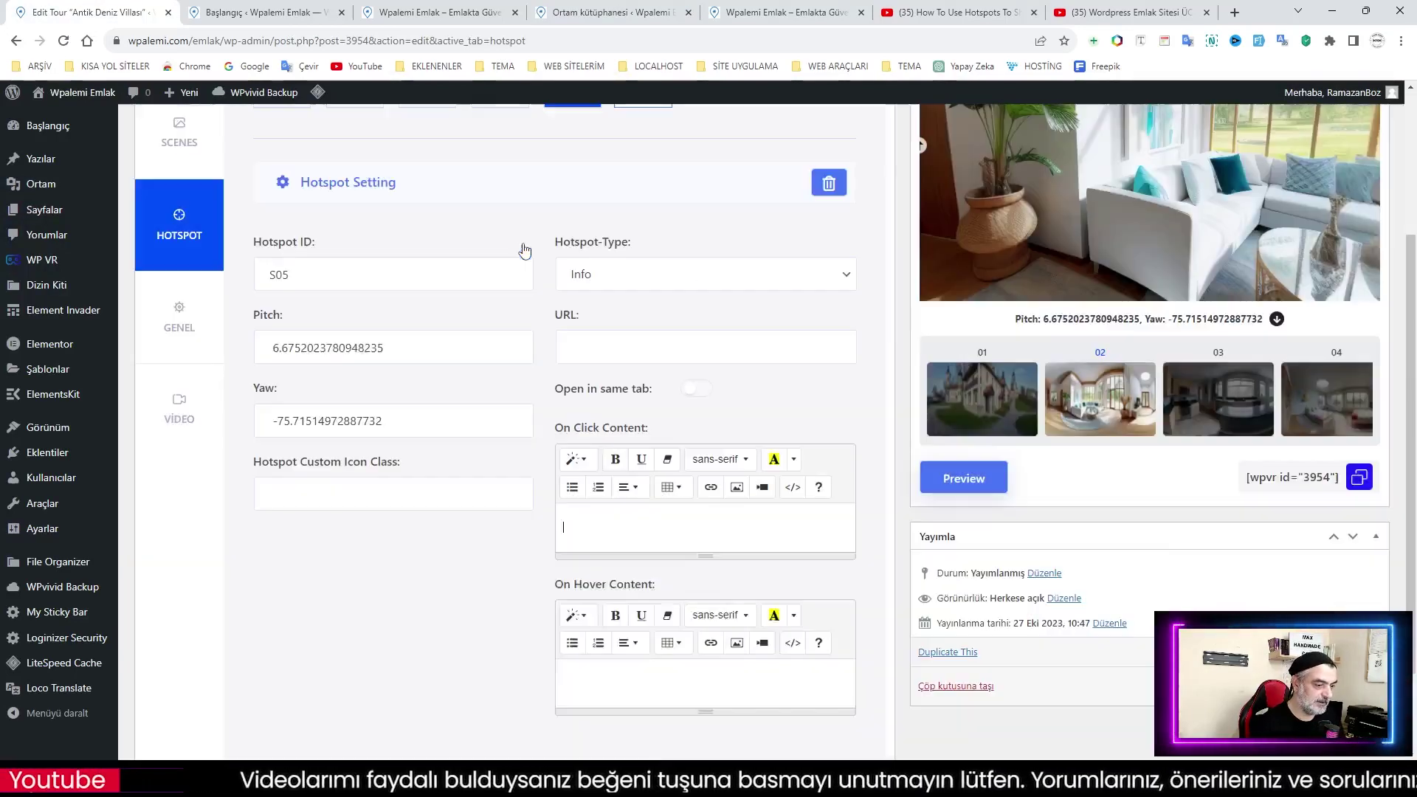
pyautogui.click(788, 586)
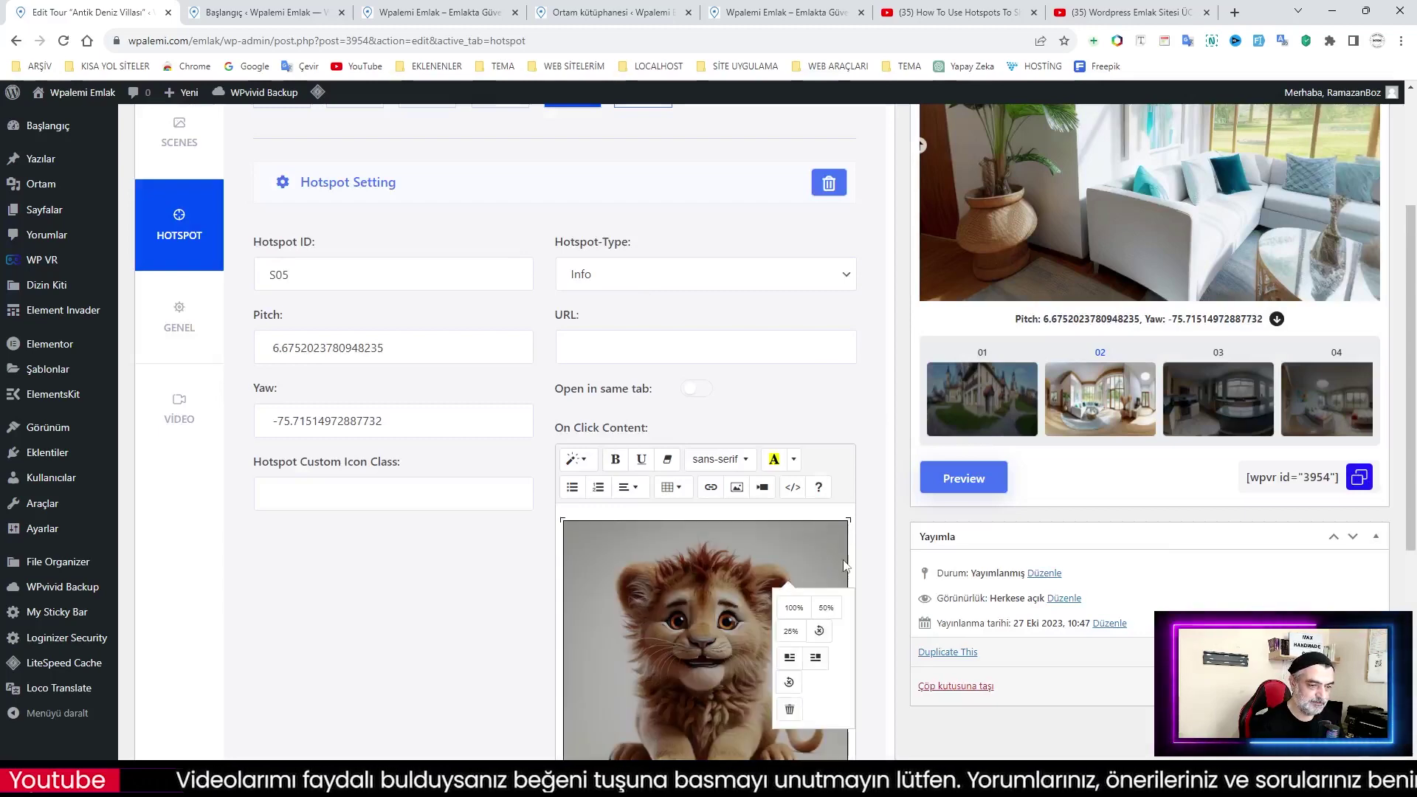
# Refresh the preview, enter through the front door hotspot and check the image opened by the wall picture's hotspot
pyautogui.click(953, 484)
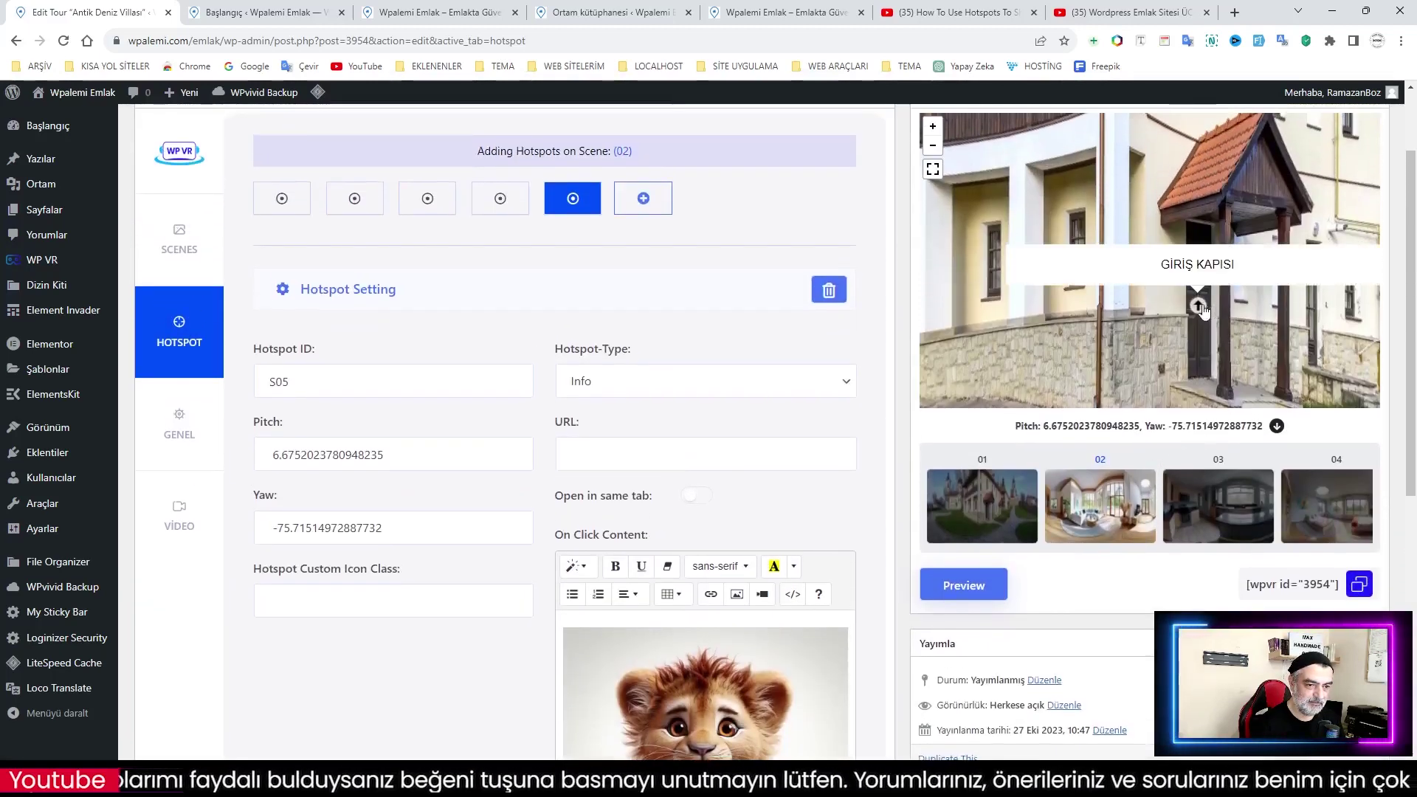
pyautogui.click(1200, 307)
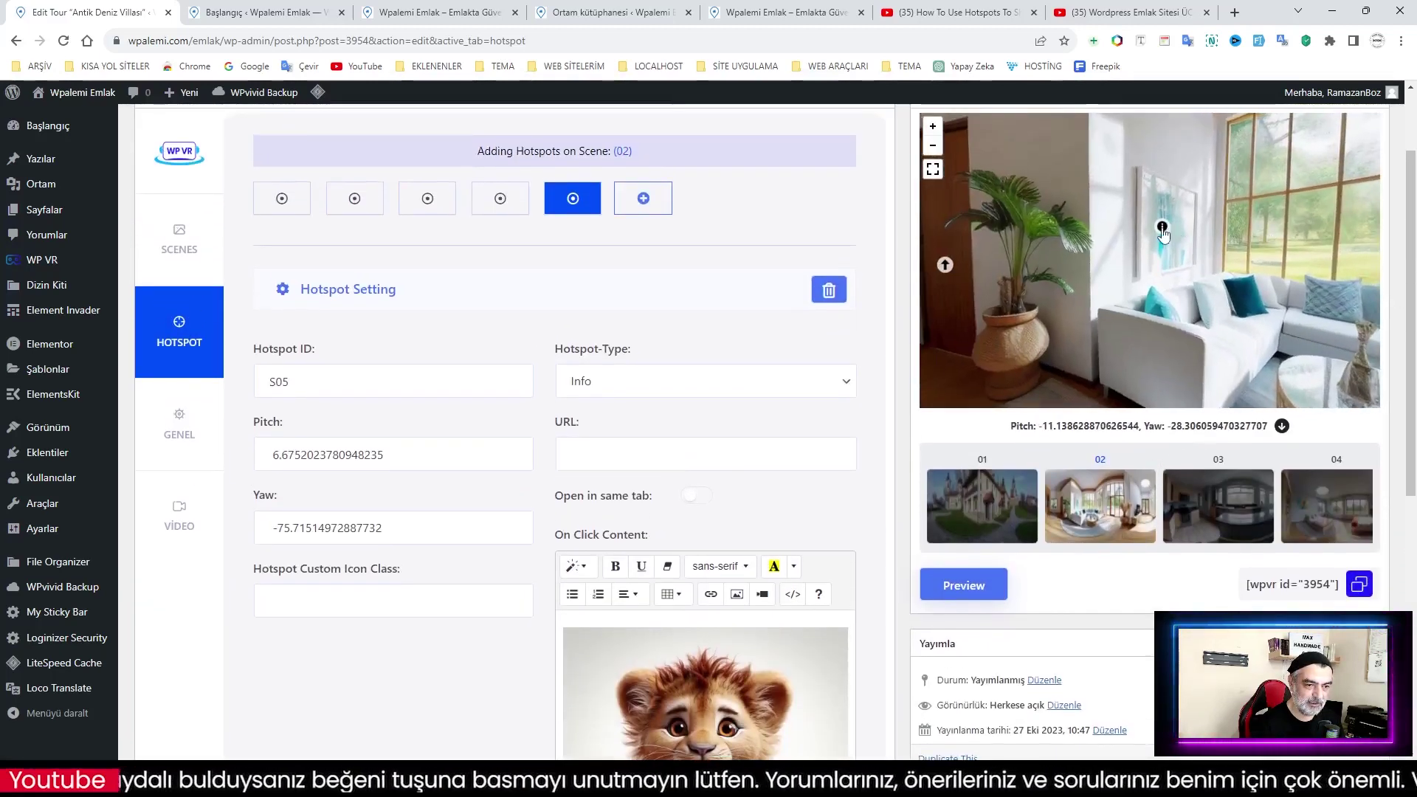
pyautogui.click(1162, 229)
pyautogui.scroll(-3, 1203, 280)
pyautogui.scroll(3, 1207, 281)
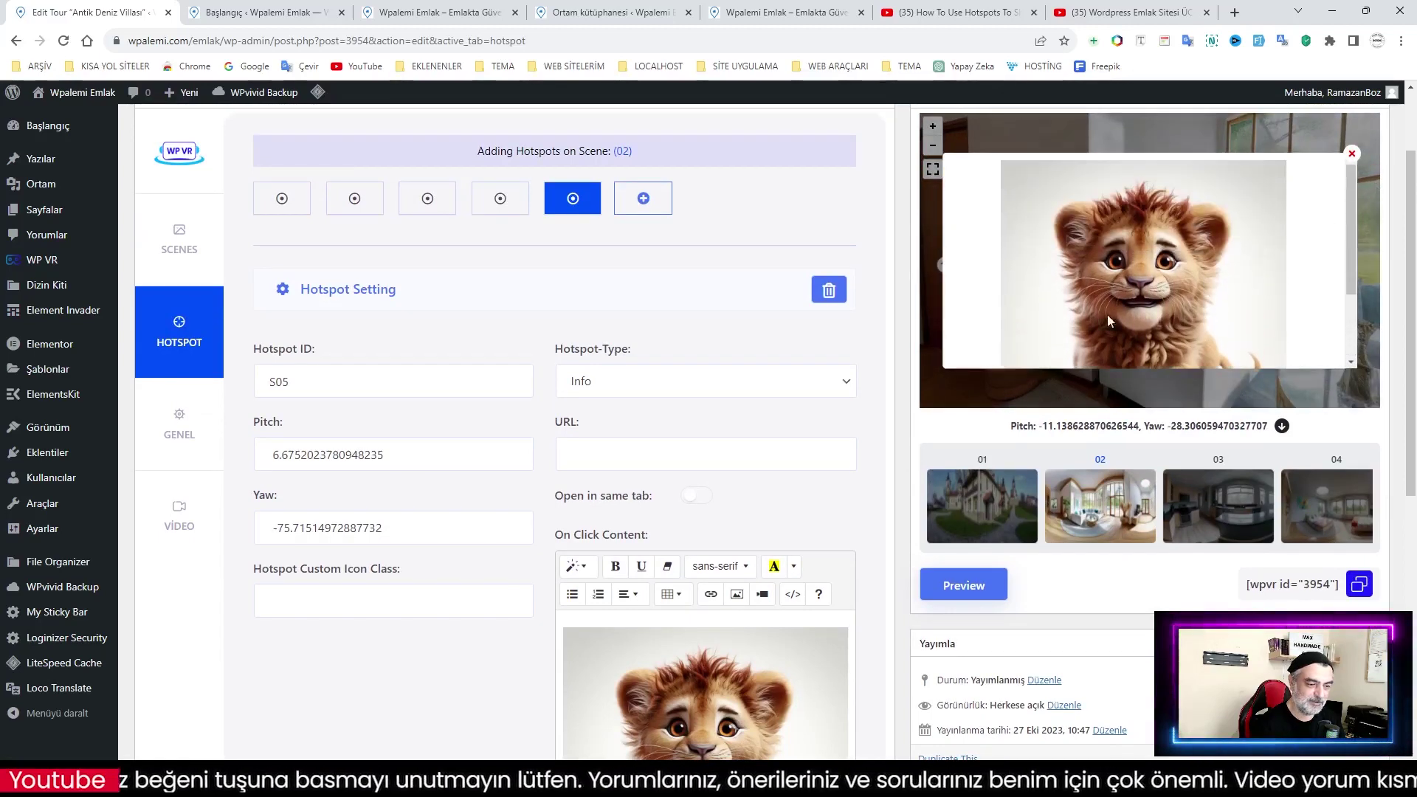
# Save the updated tour "Antik Deniz Villası" and bring up its general basic settings
pyautogui.scroll(-3, 826, 524)
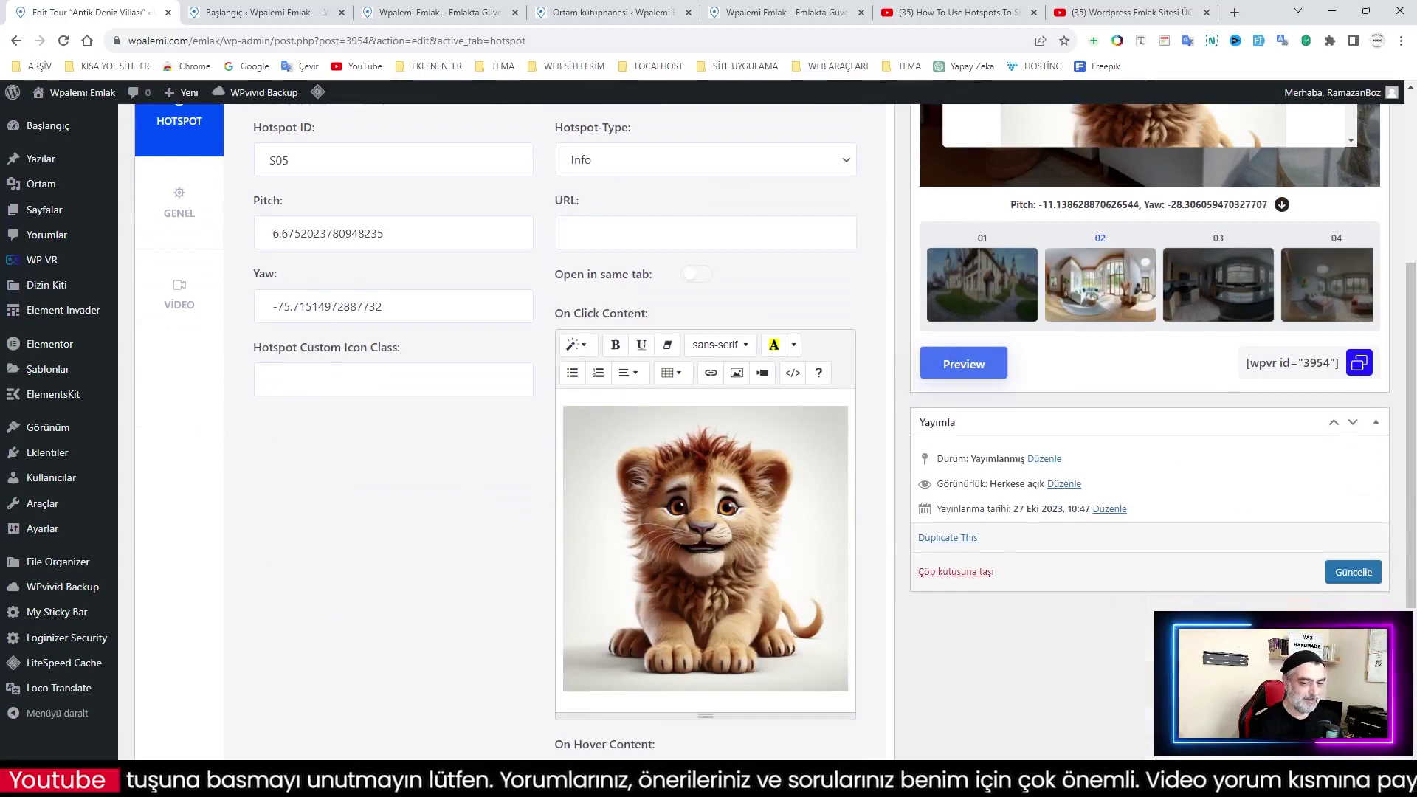
pyautogui.click(1354, 572)
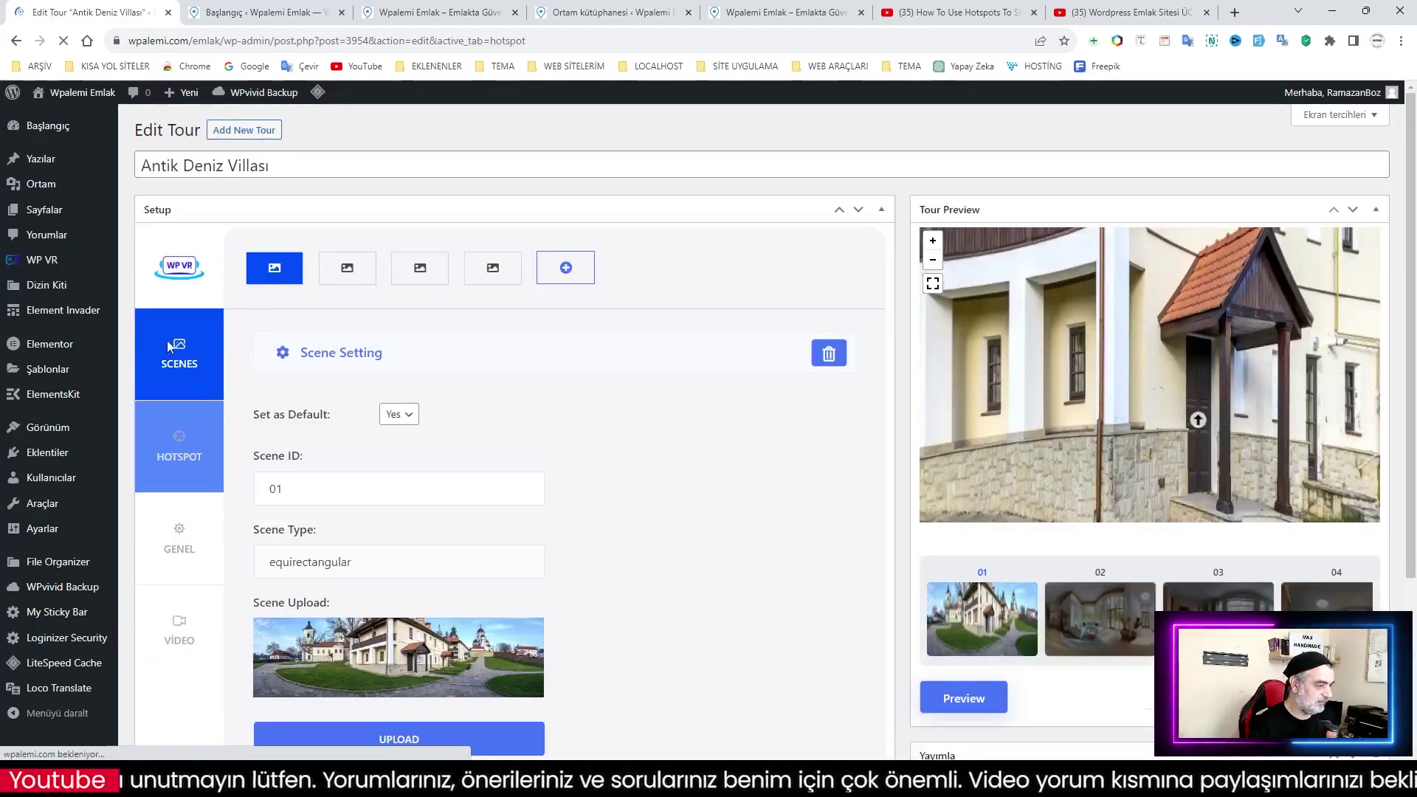
pyautogui.click(205, 437)
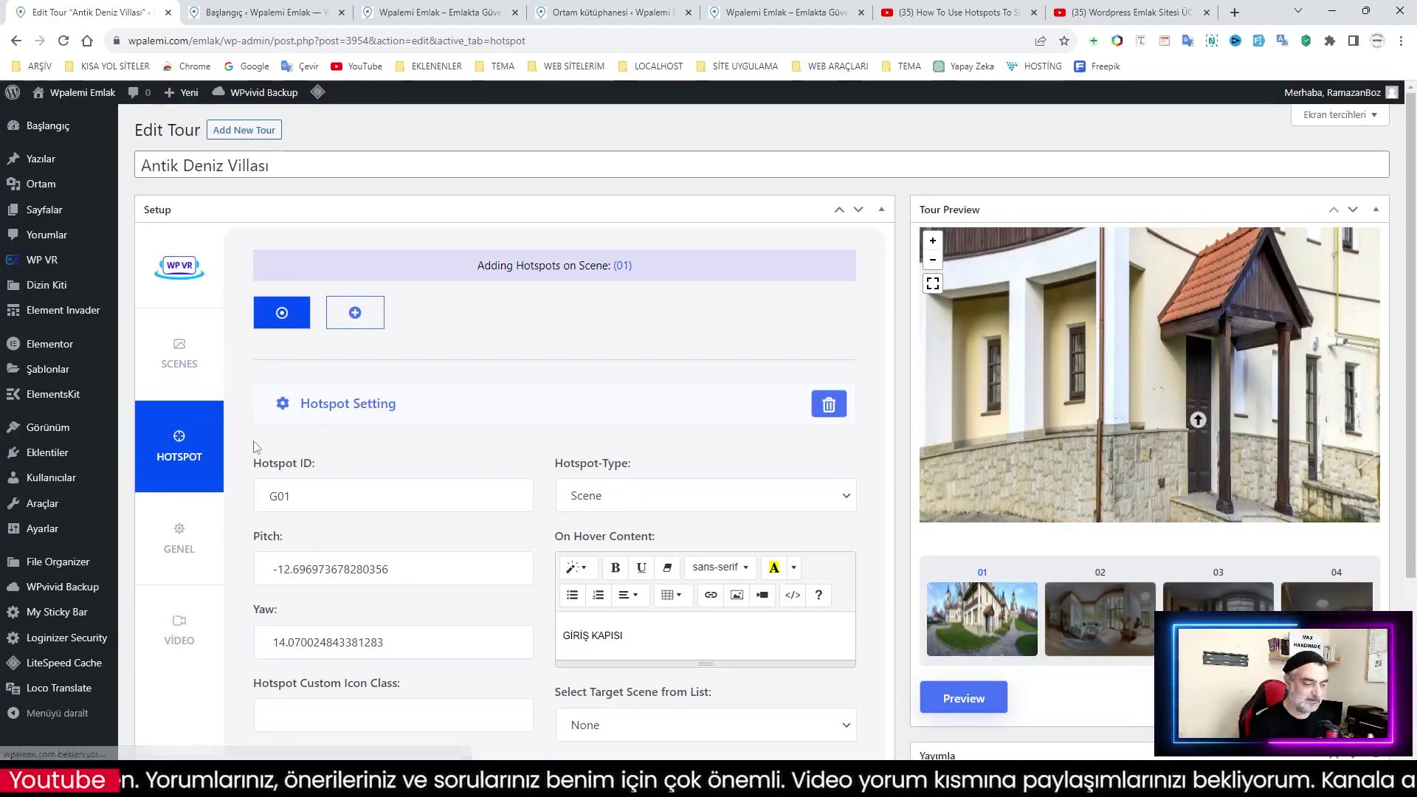
pyautogui.click(175, 530)
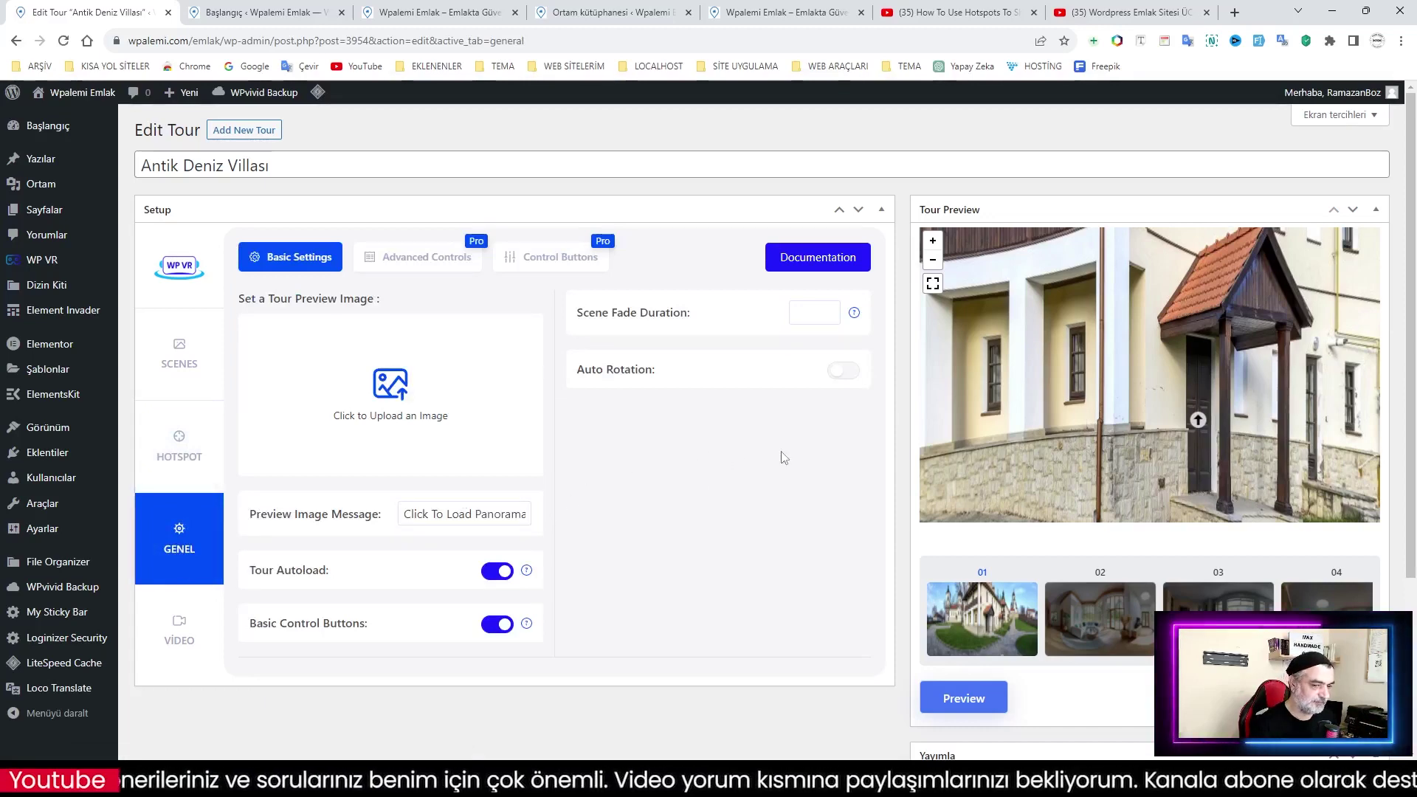
# Set the house front image oncephe-scaled-1.jpg from the media library as the tour preview image
pyautogui.scroll(-2, 1111, 442)
pyautogui.moveTo(1224, 450); pyautogui.dragTo(1137, 452)
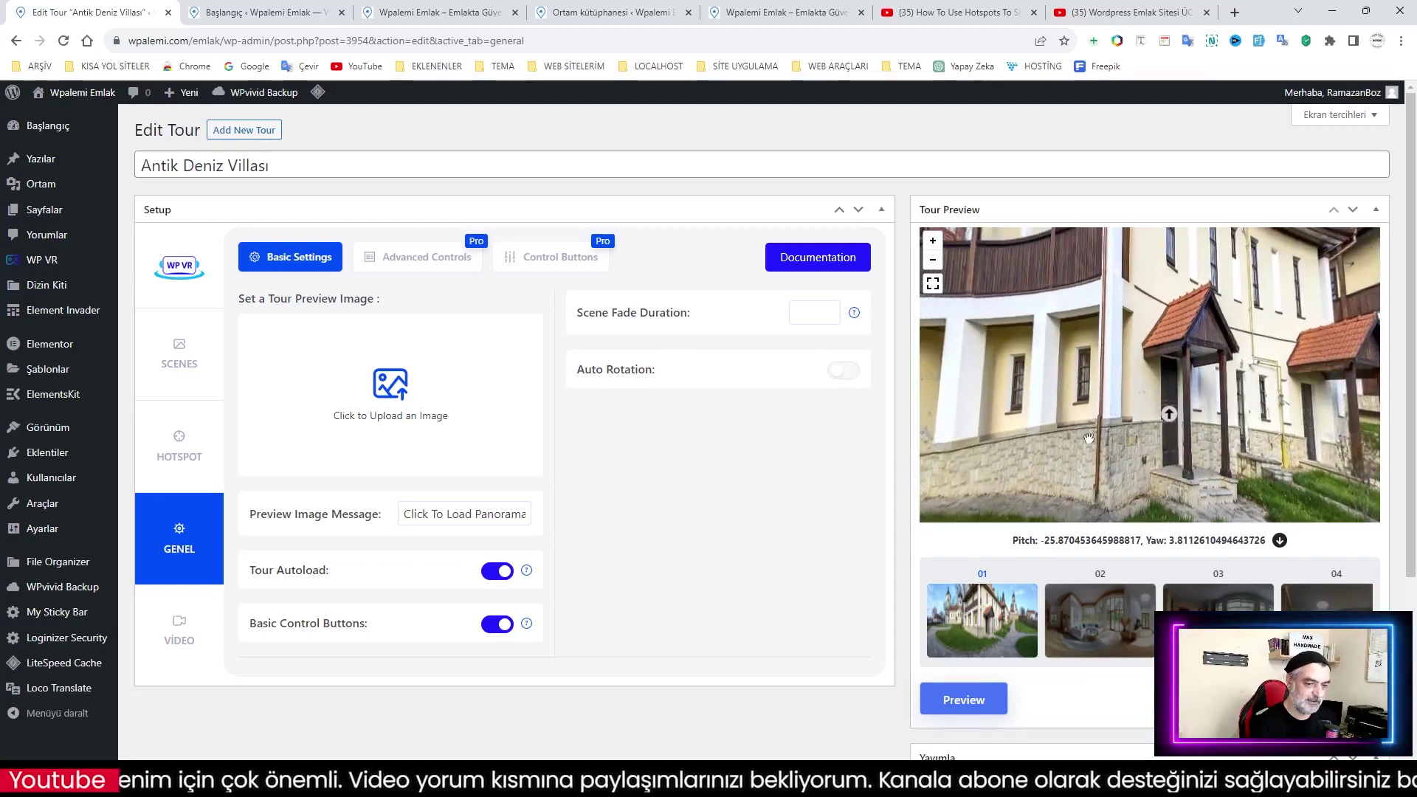
pyautogui.moveTo(1052, 441); pyautogui.dragTo(1081, 446)
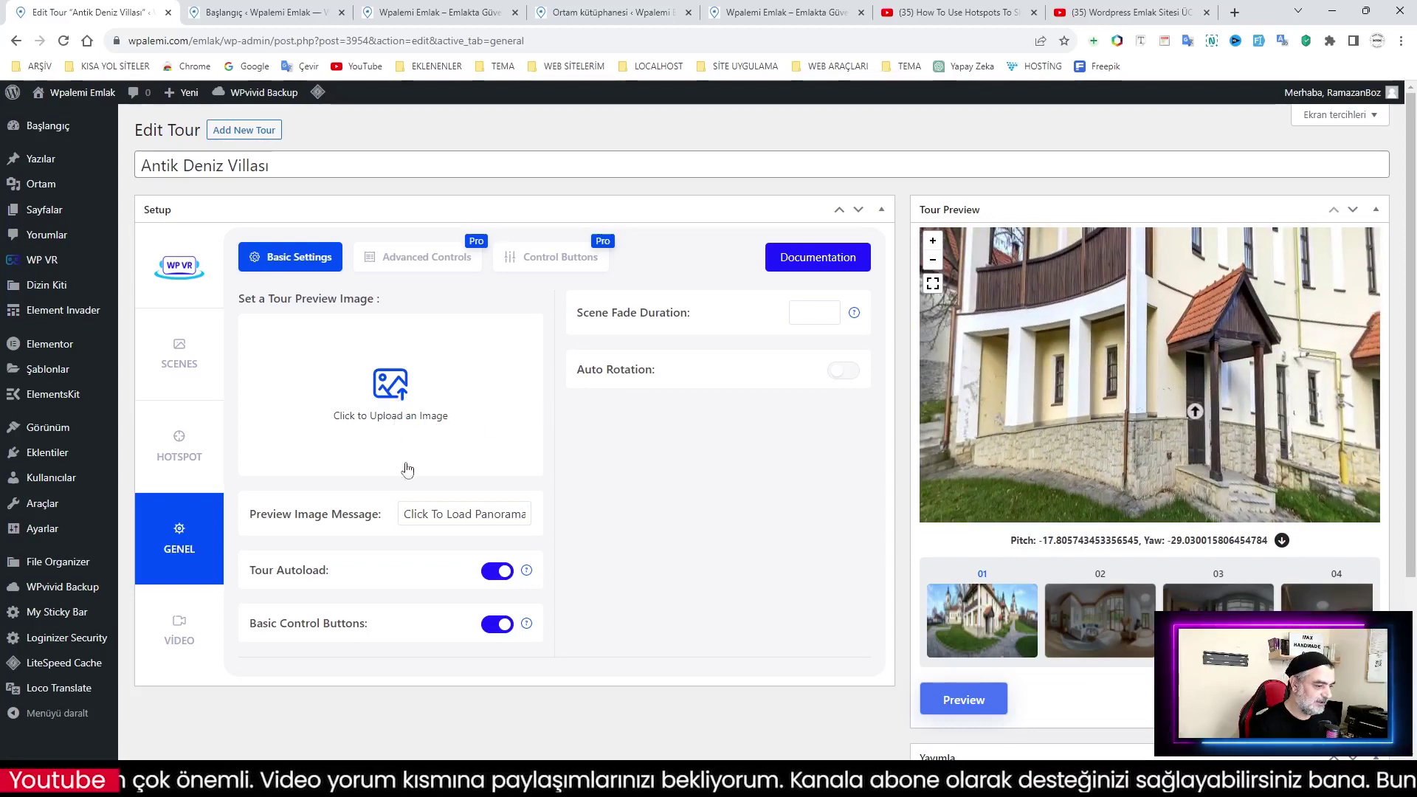
pyautogui.click(386, 411)
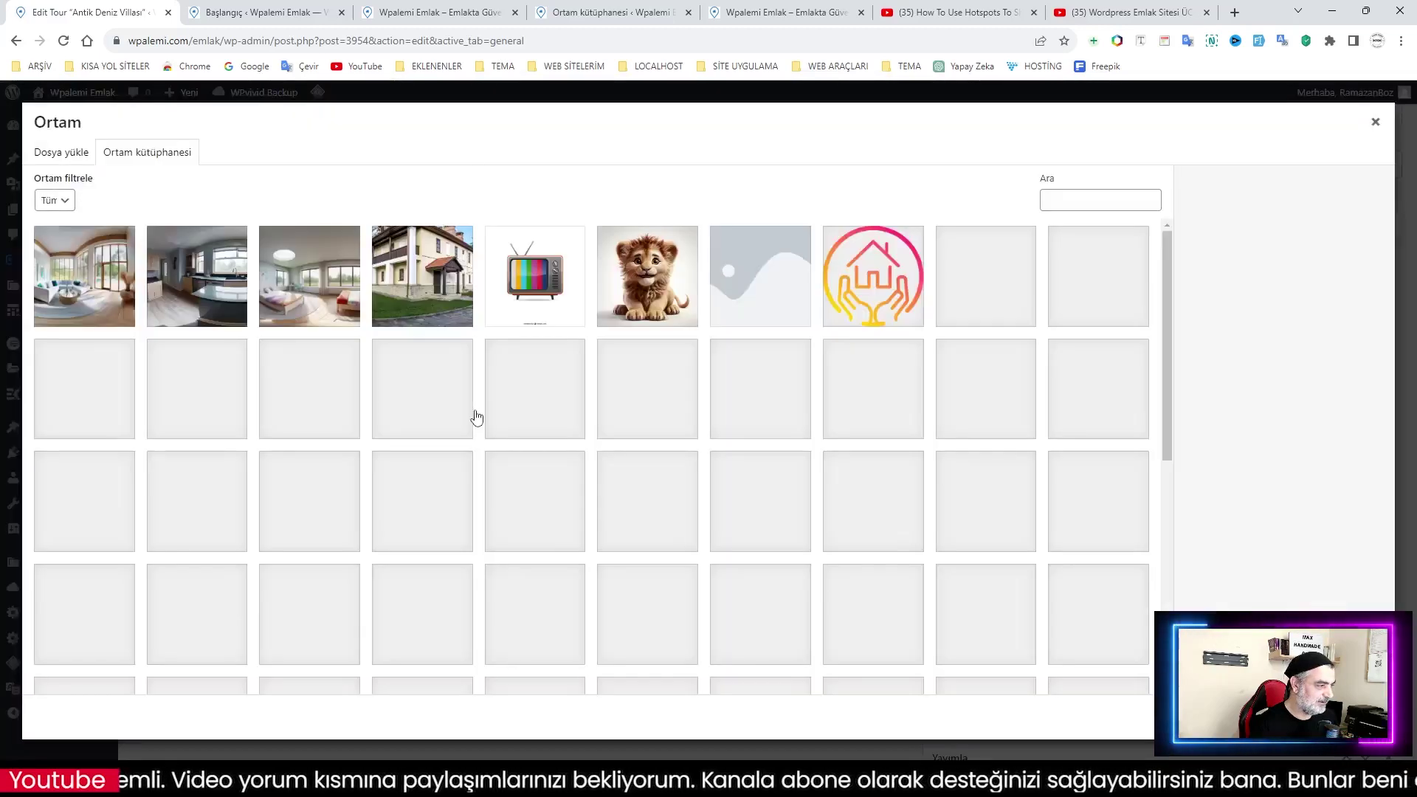
pyautogui.click(422, 282)
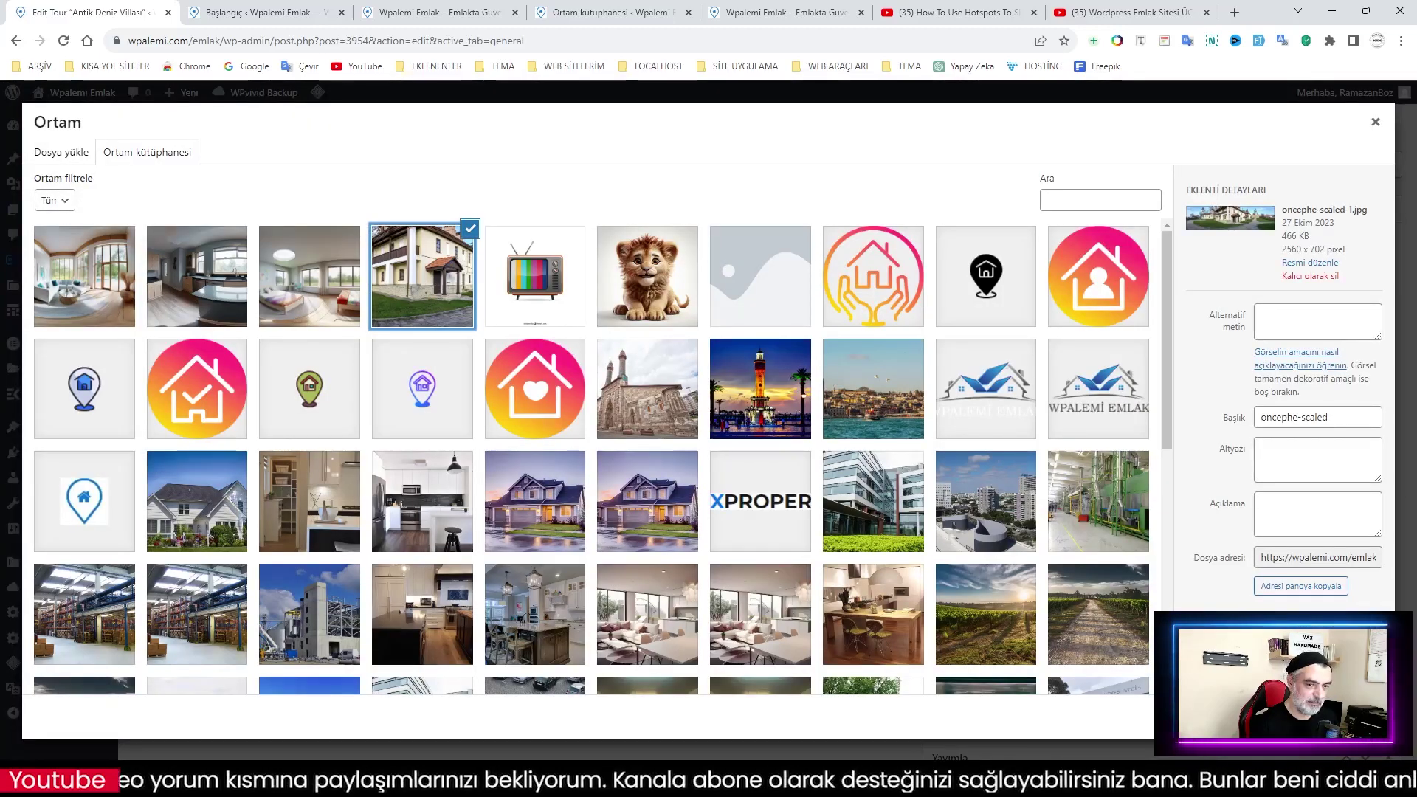
pyautogui.click(1362, 717)
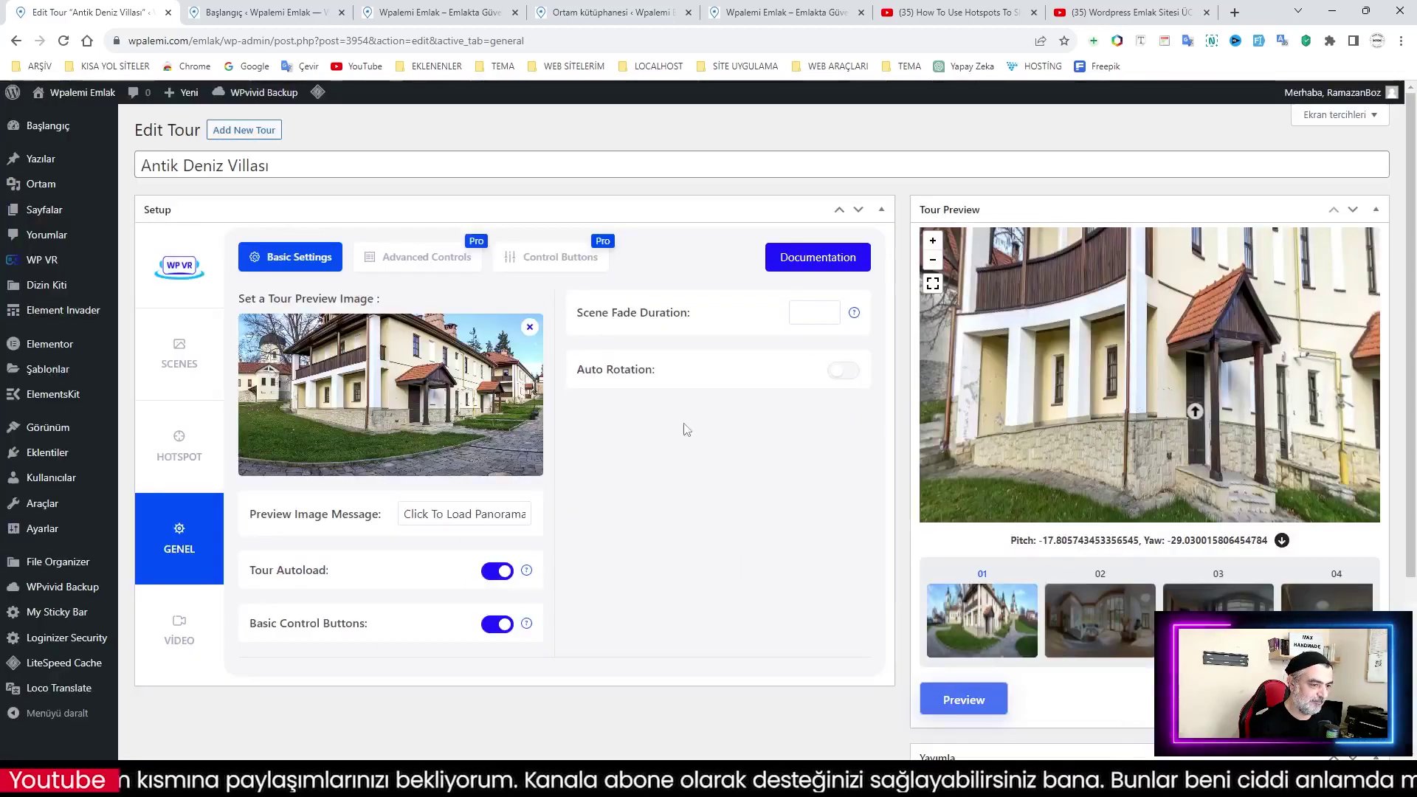
# Turn on auto rotation for the tour and watch the rotating preview in full screen
pyautogui.click(846, 371)
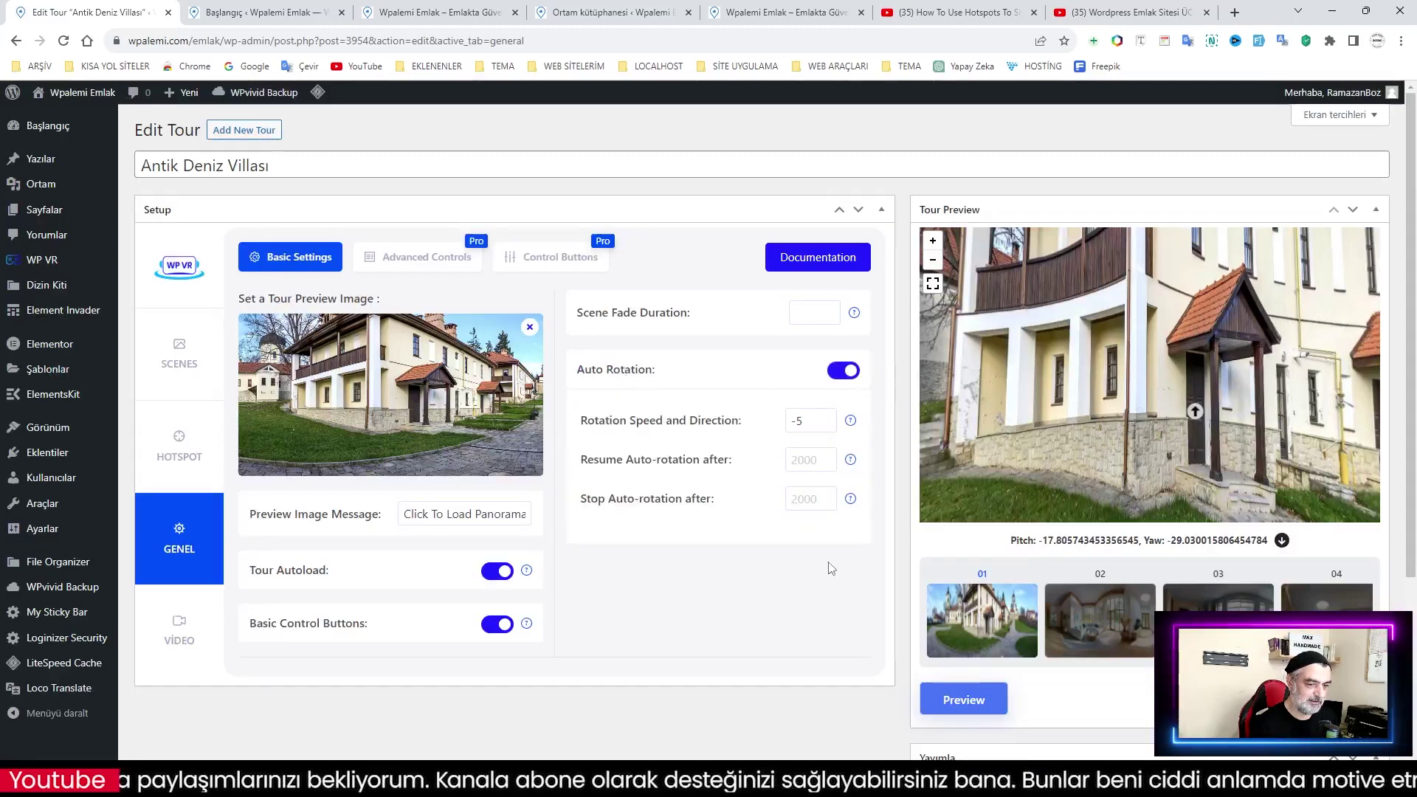
pyautogui.scroll(-1, 784, 626)
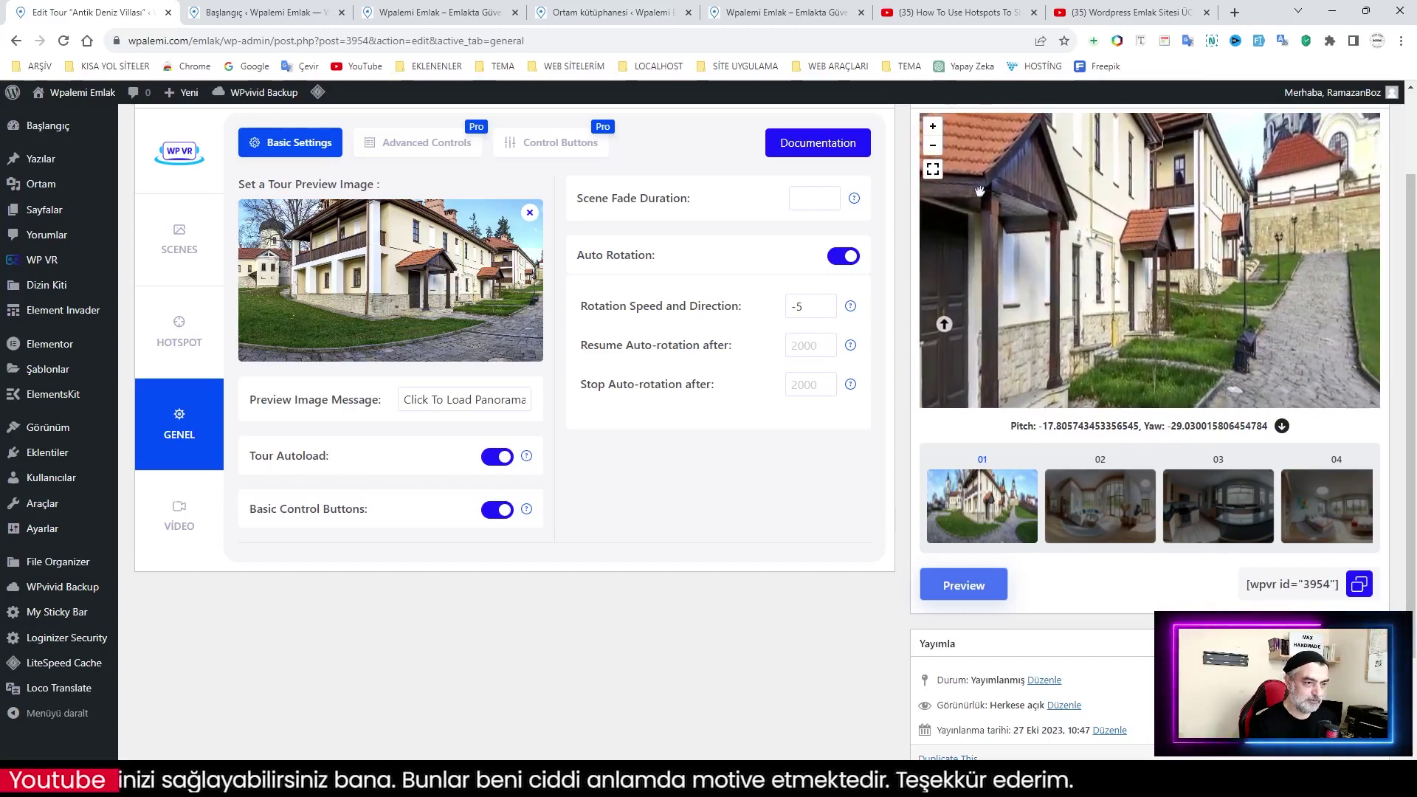
pyautogui.click(934, 170)
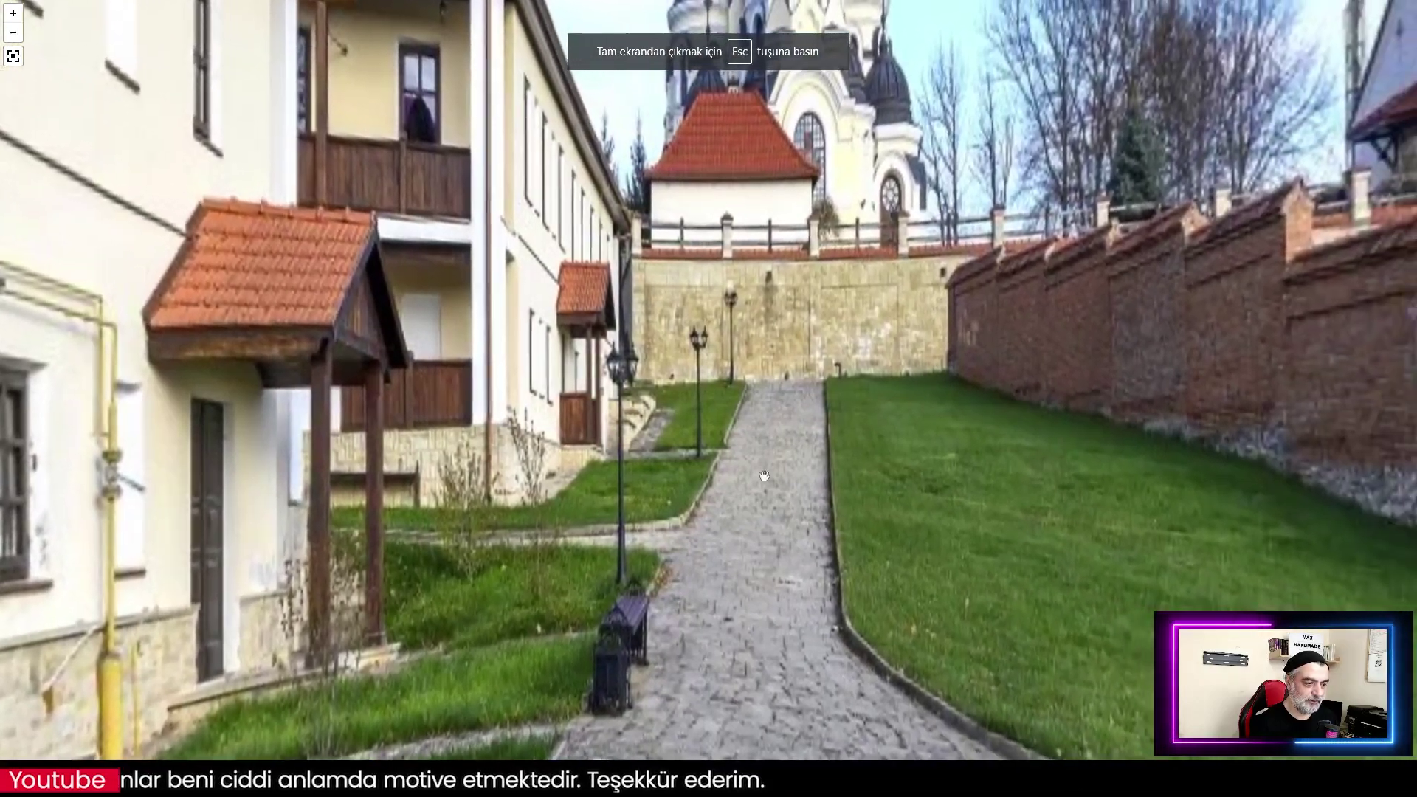
# Explore the full-screen tour around the house exterior and inside through the front door hotspot, and leave full screen
pyautogui.moveTo(763, 480); pyautogui.dragTo(1416, 417)
pyautogui.moveTo(867, 478); pyautogui.dragTo(1273, 348)
pyautogui.moveTo(712, 415); pyautogui.dragTo(570, 558)
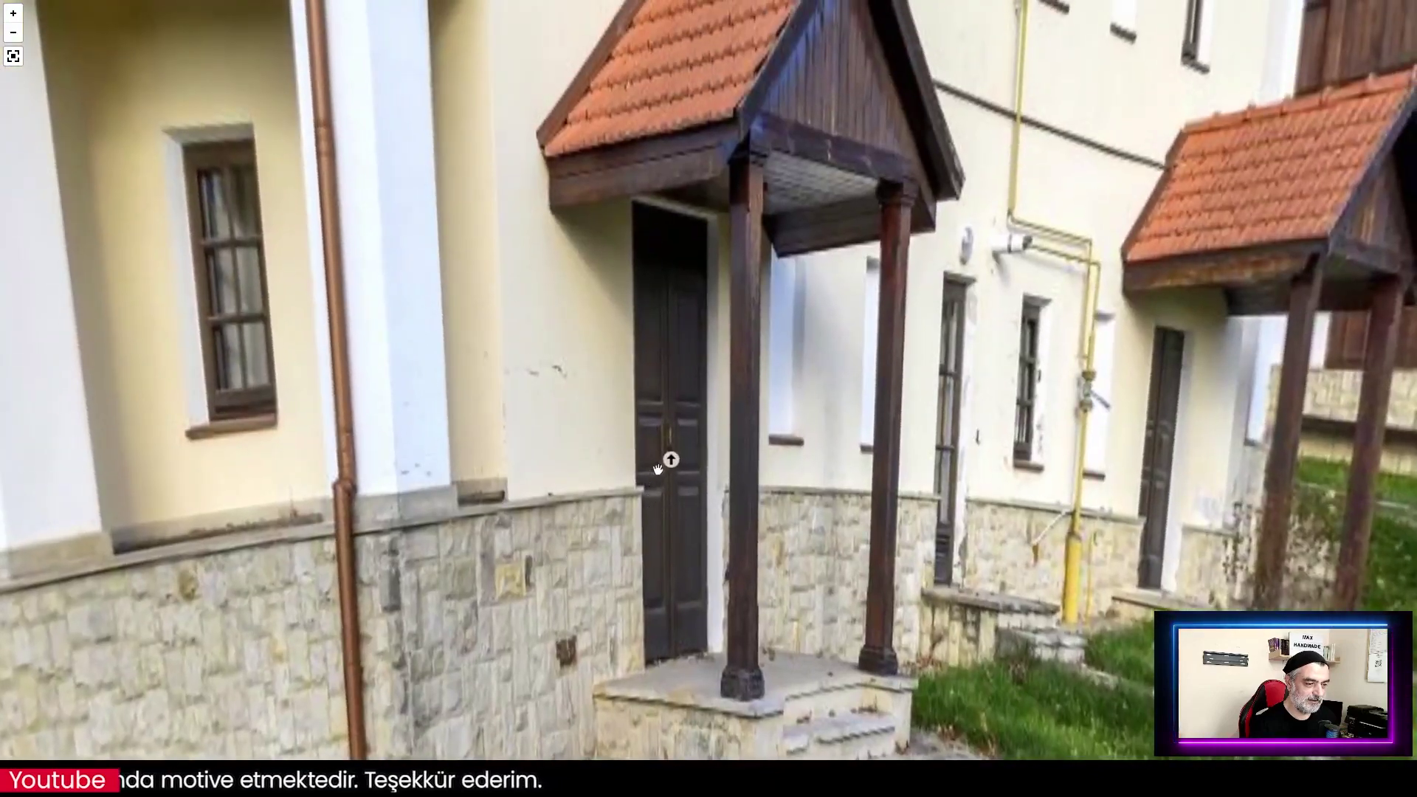
pyautogui.scroll(-3, 732, 487)
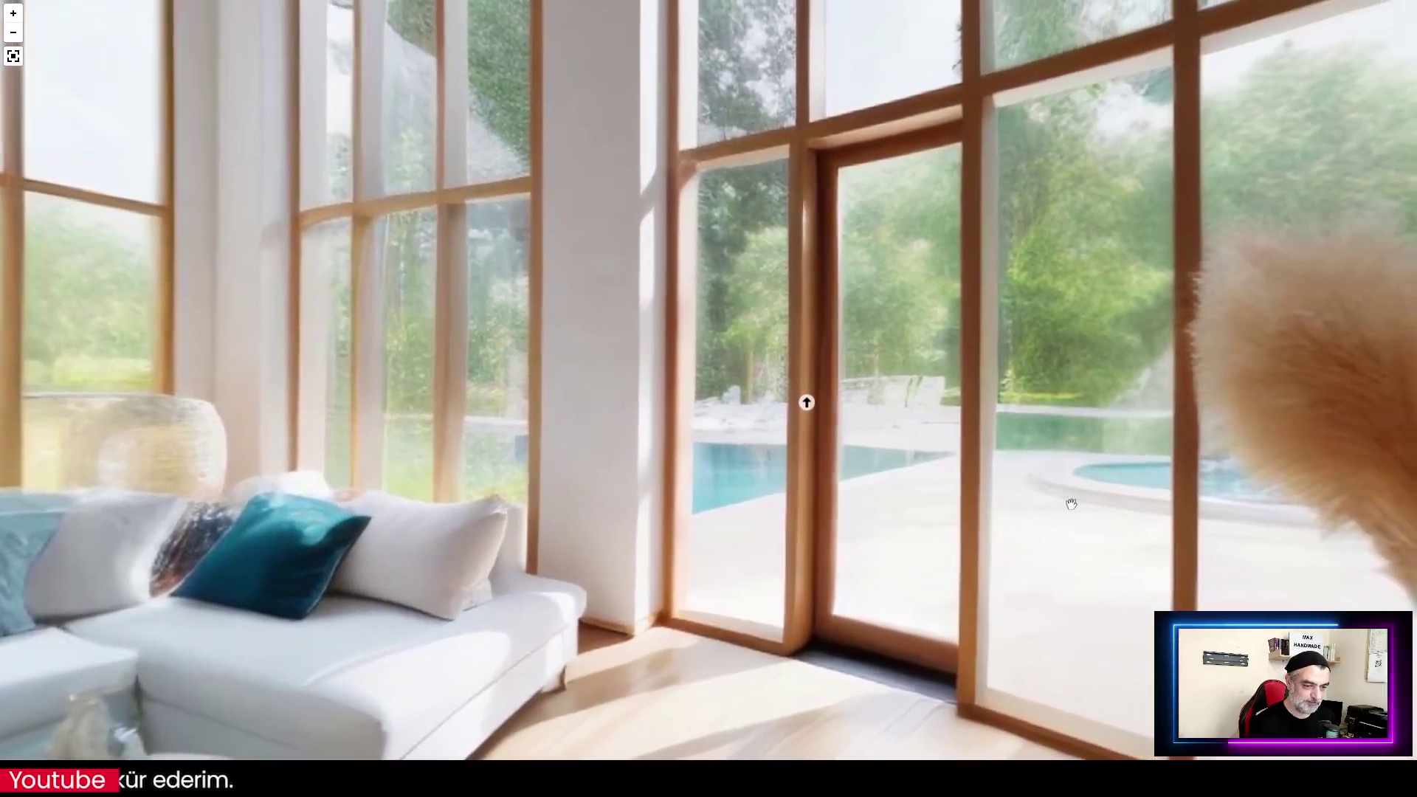
pyautogui.moveTo(1069, 499); pyautogui.dragTo(547, 468)
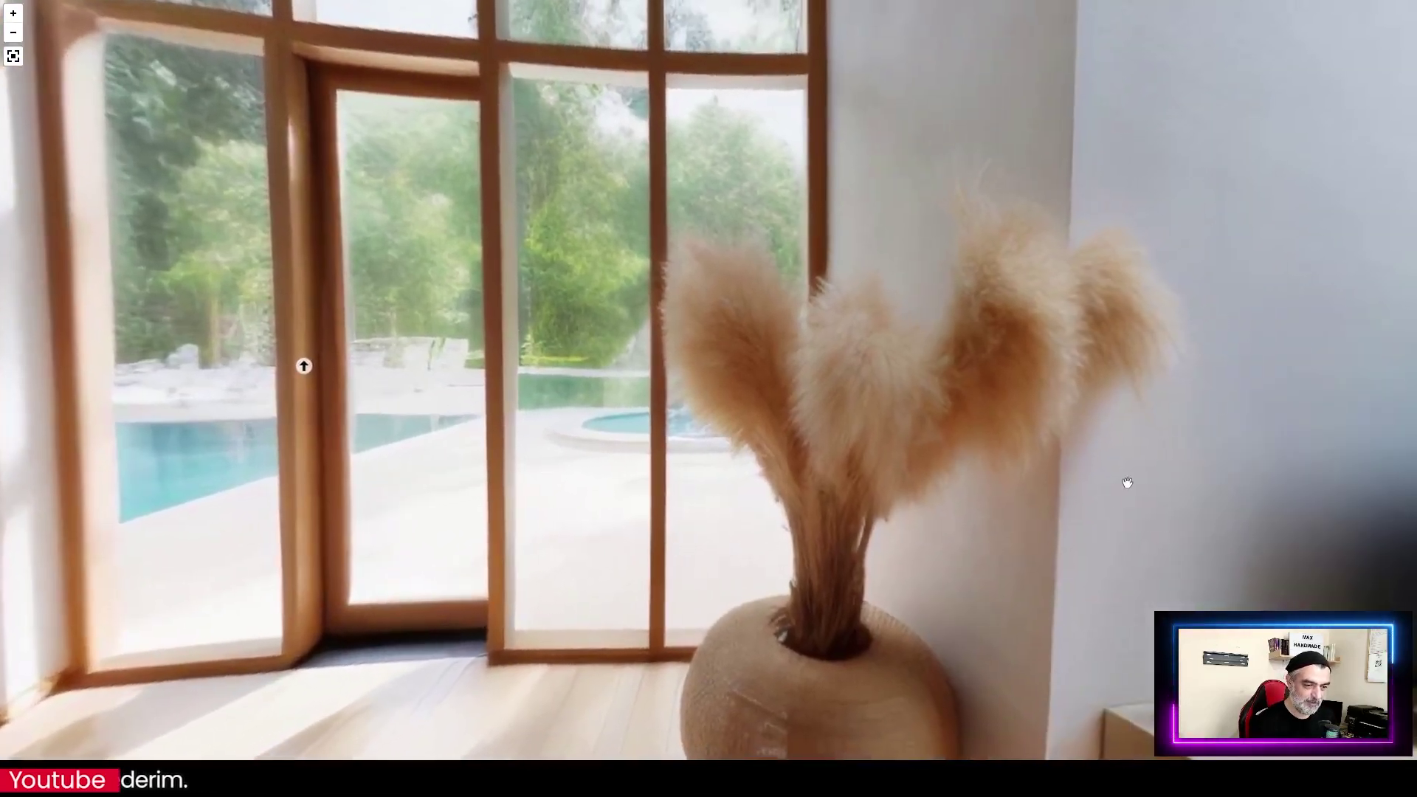
pyautogui.moveTo(1123, 482); pyautogui.dragTo(734, 465)
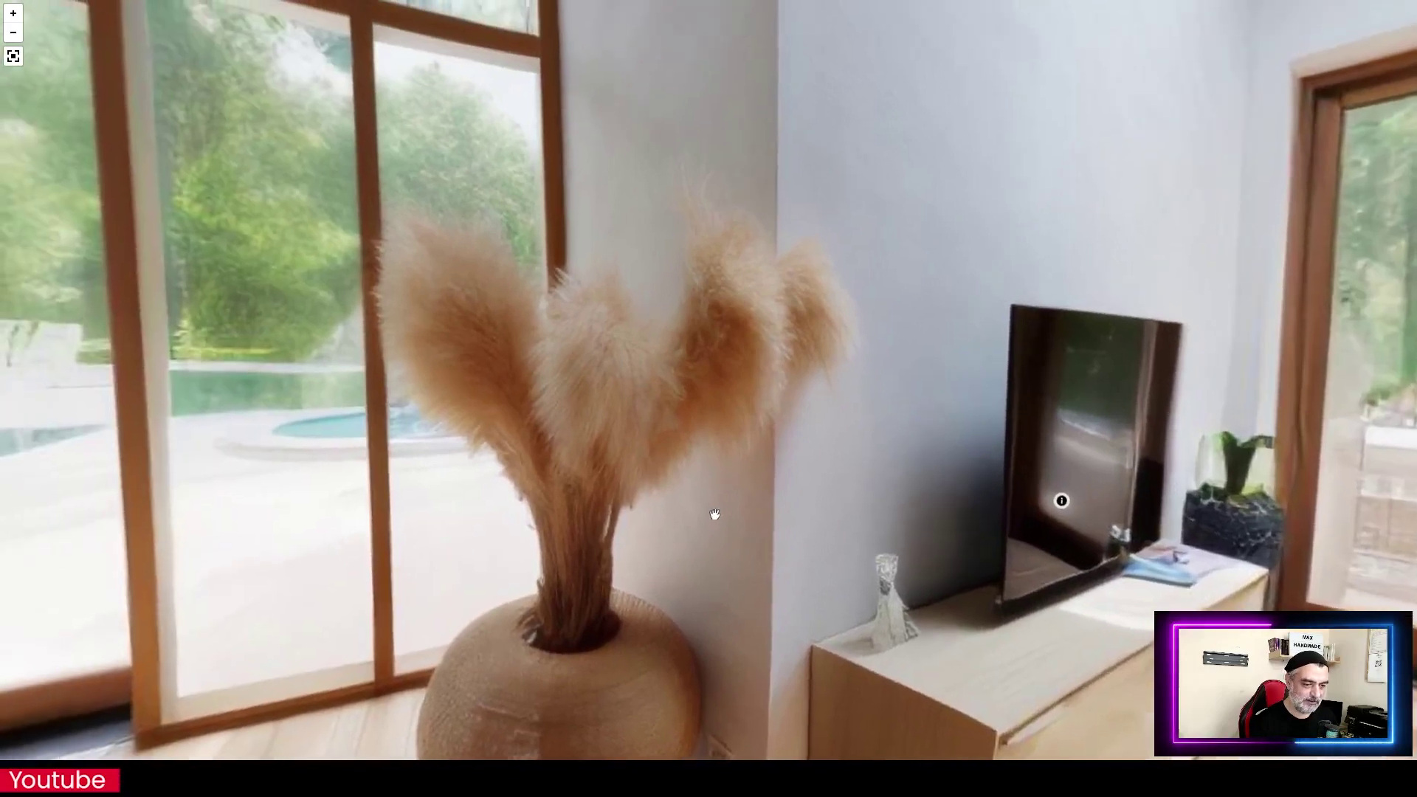
pyautogui.moveTo(715, 514); pyautogui.dragTo(1220, 509)
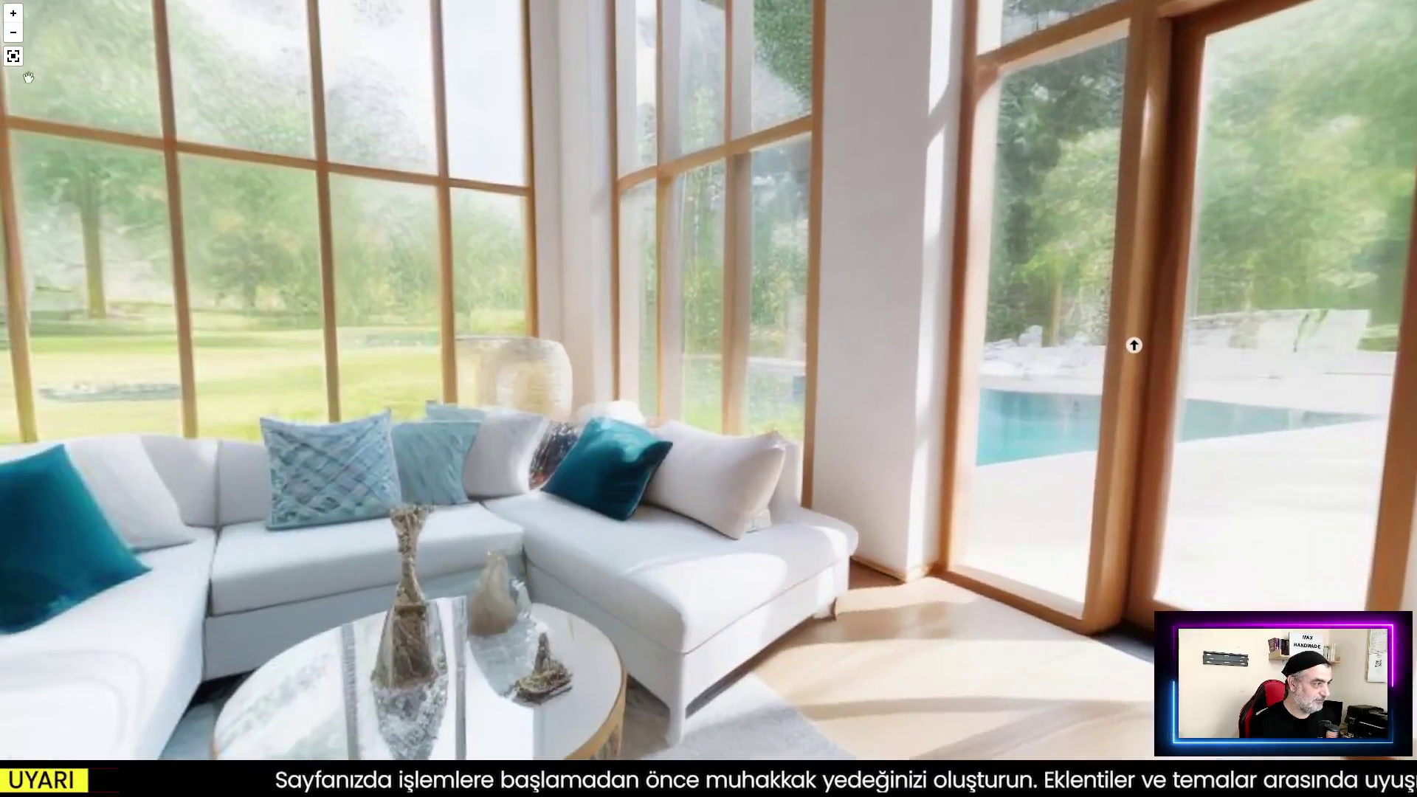
pyautogui.click(13, 57)
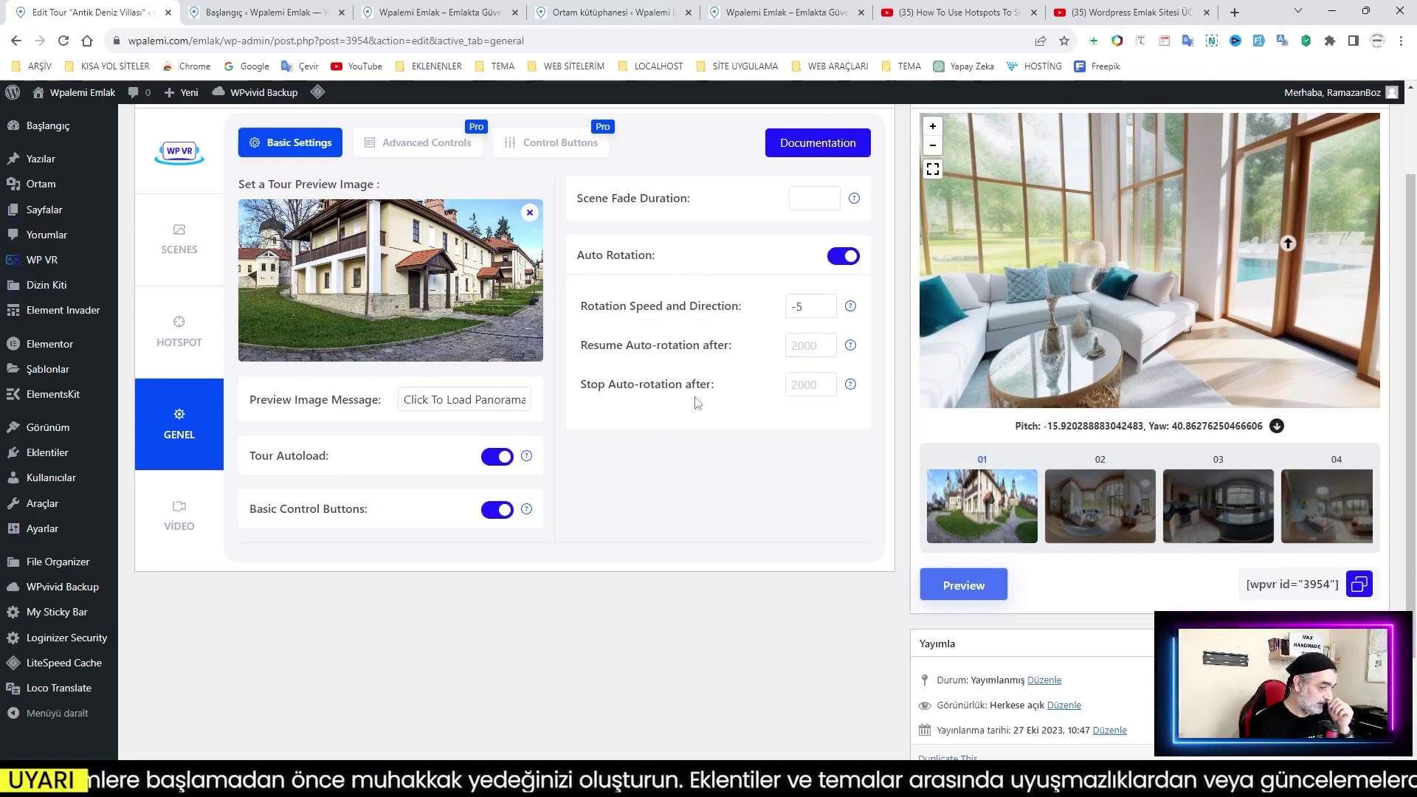
# Turn off auto rotation and view scene 01 again in the refreshed tour preview
pyautogui.click(842, 257)
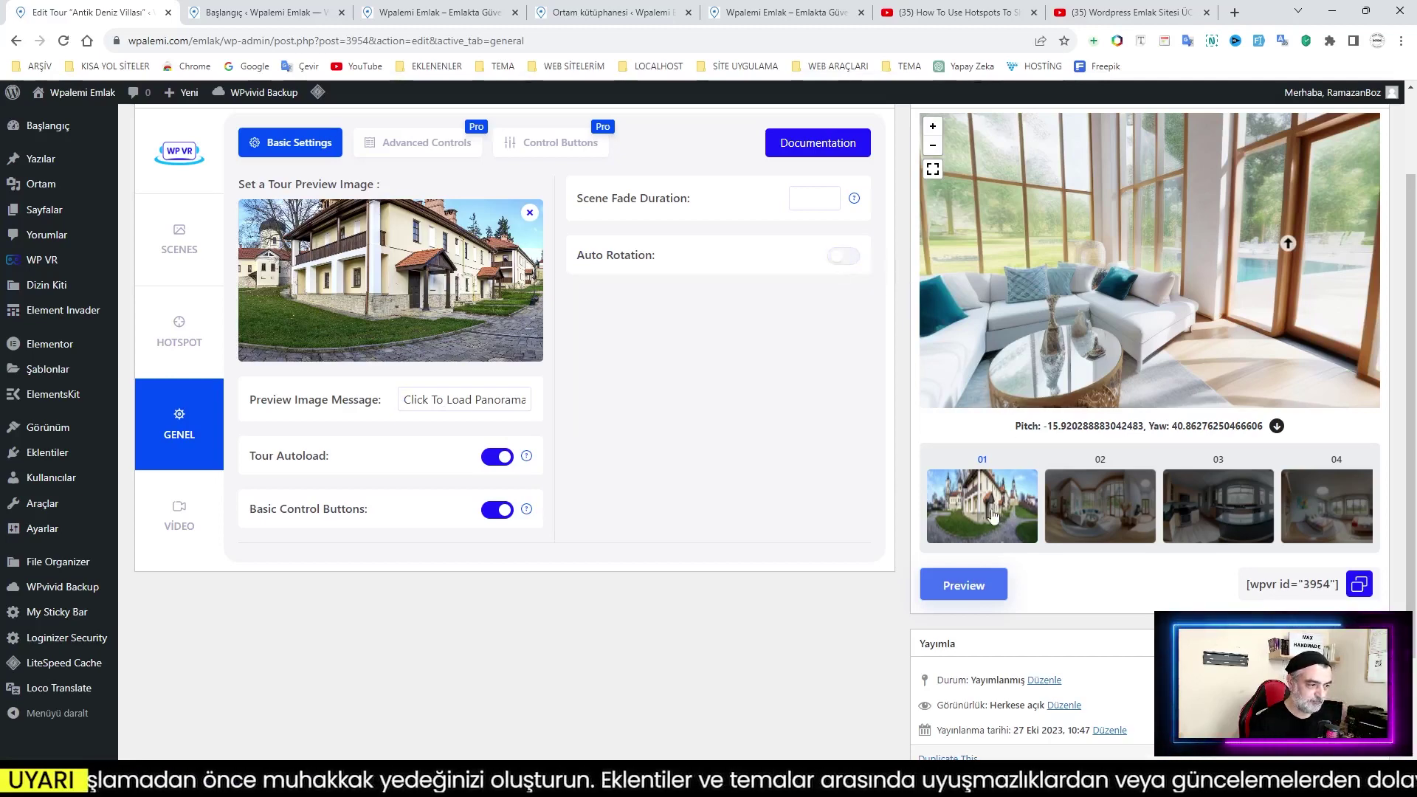
pyautogui.click(993, 514)
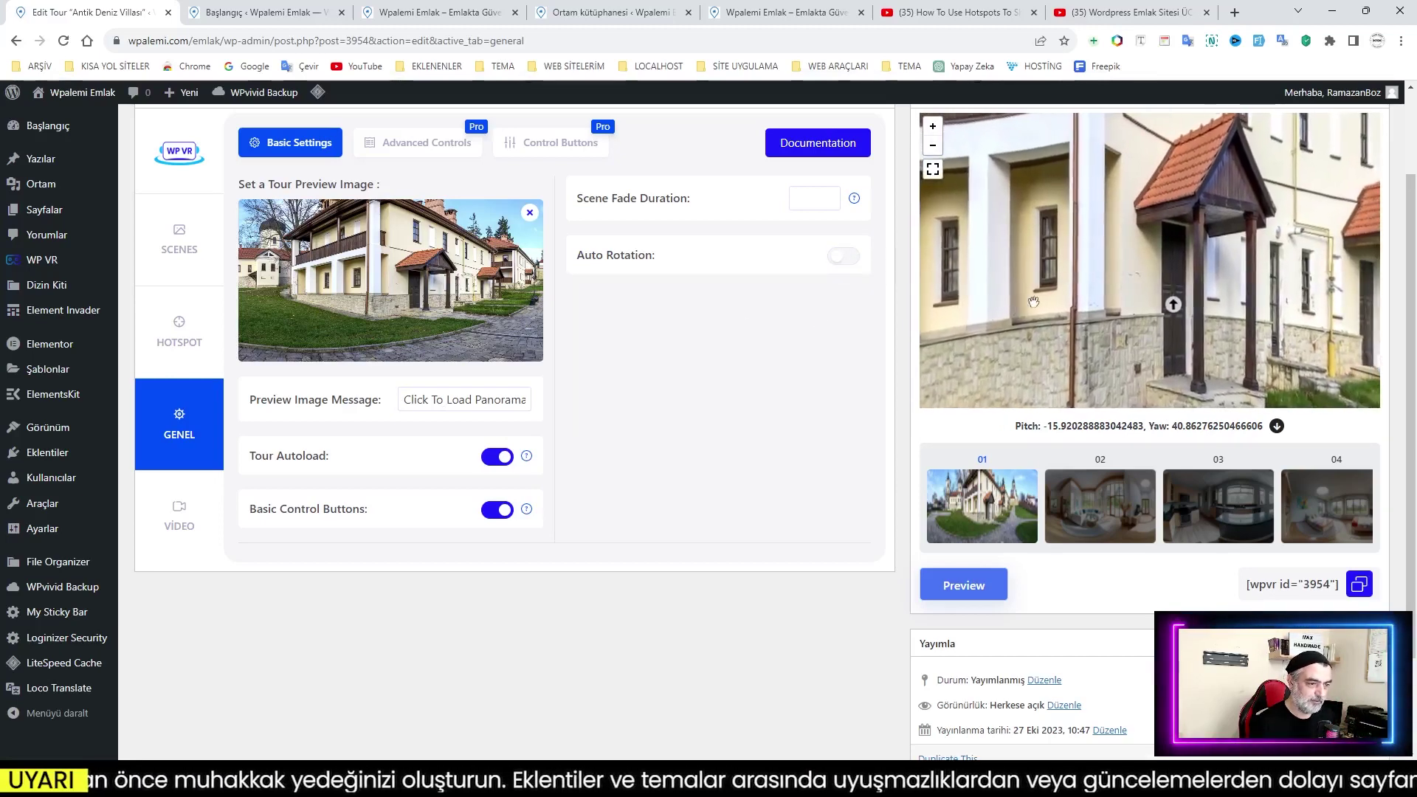
pyautogui.click(927, 591)
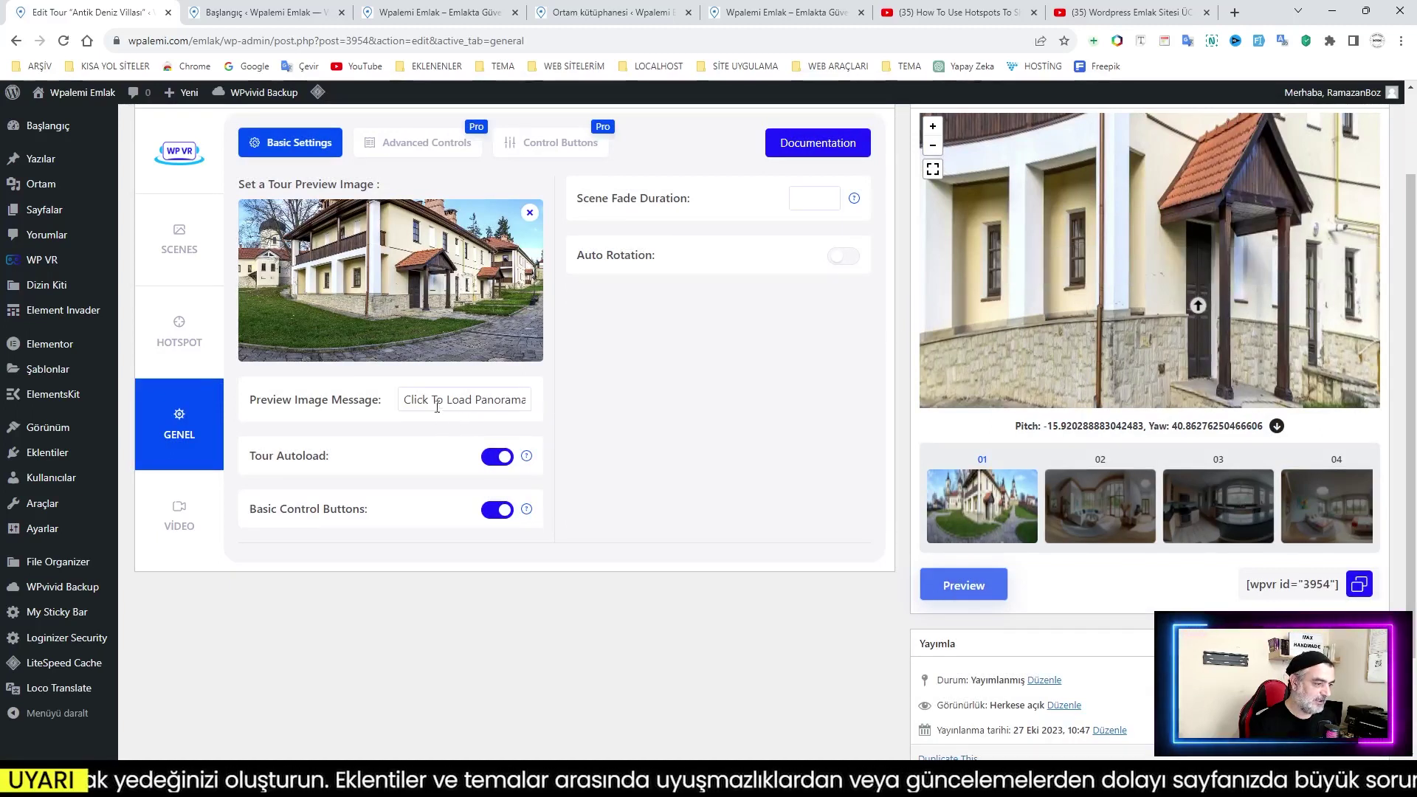
# Set the tour's preview image message to "TURA BAŞLA" and refresh the preview
pyautogui.moveTo(403, 400); pyautogui.dragTo(611, 416)
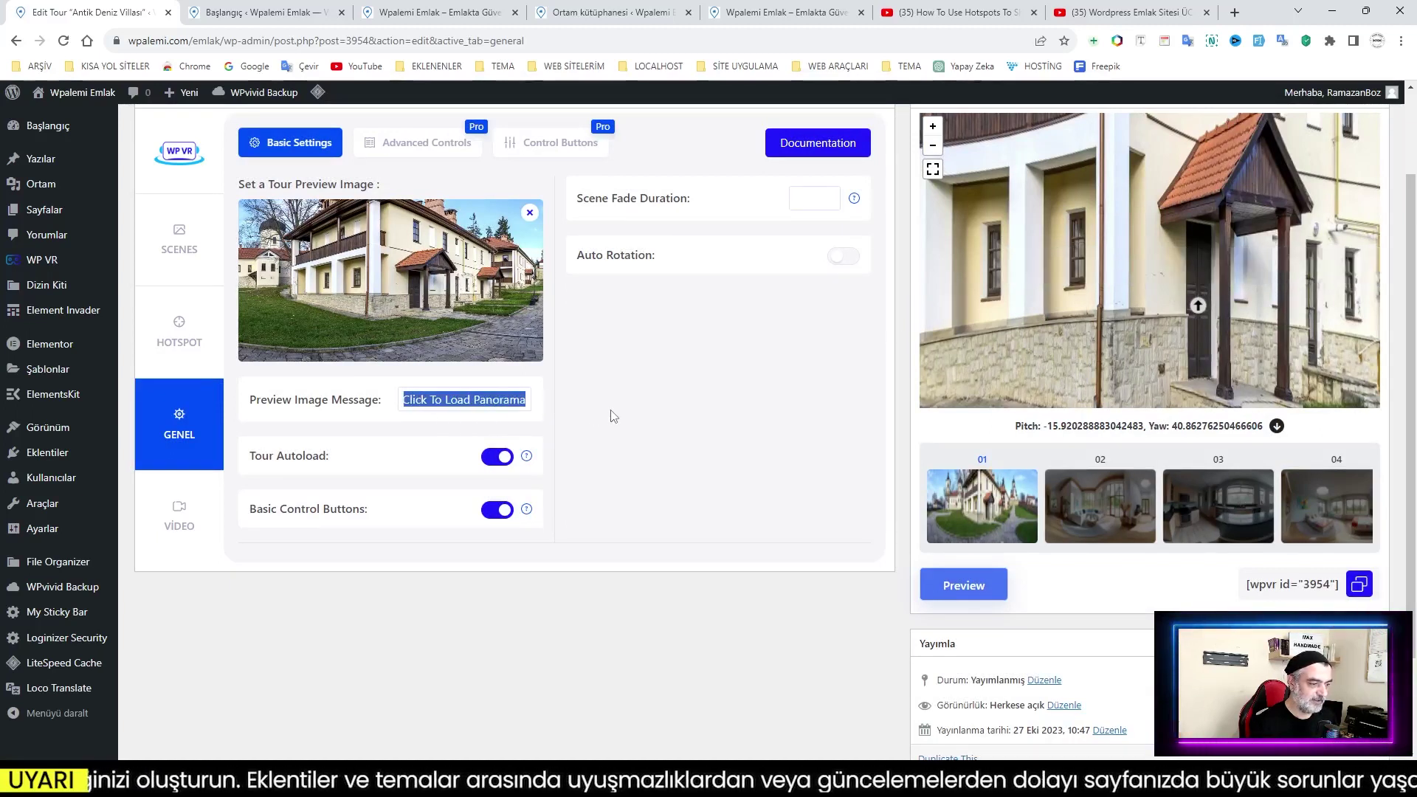
pyautogui.write('t')
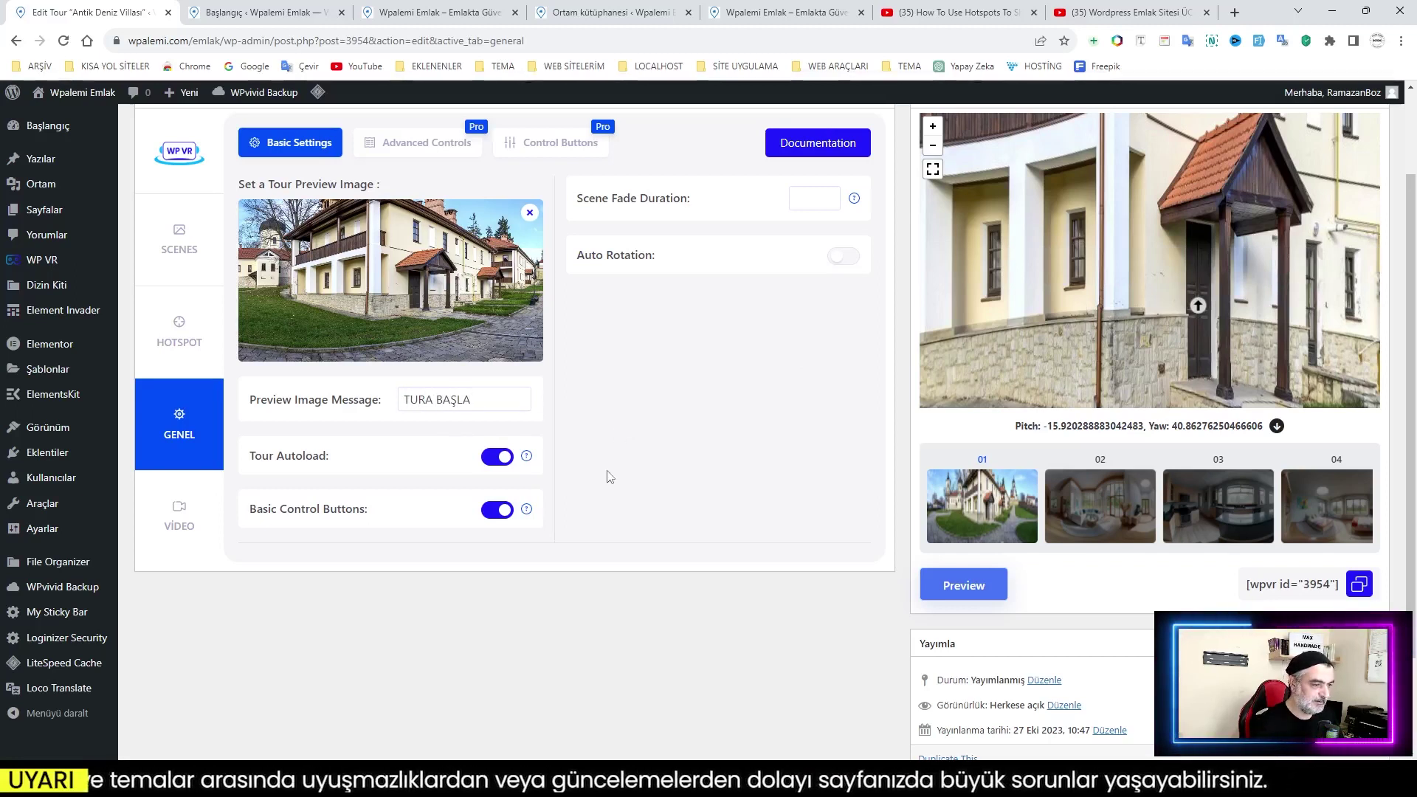
pyautogui.click(964, 579)
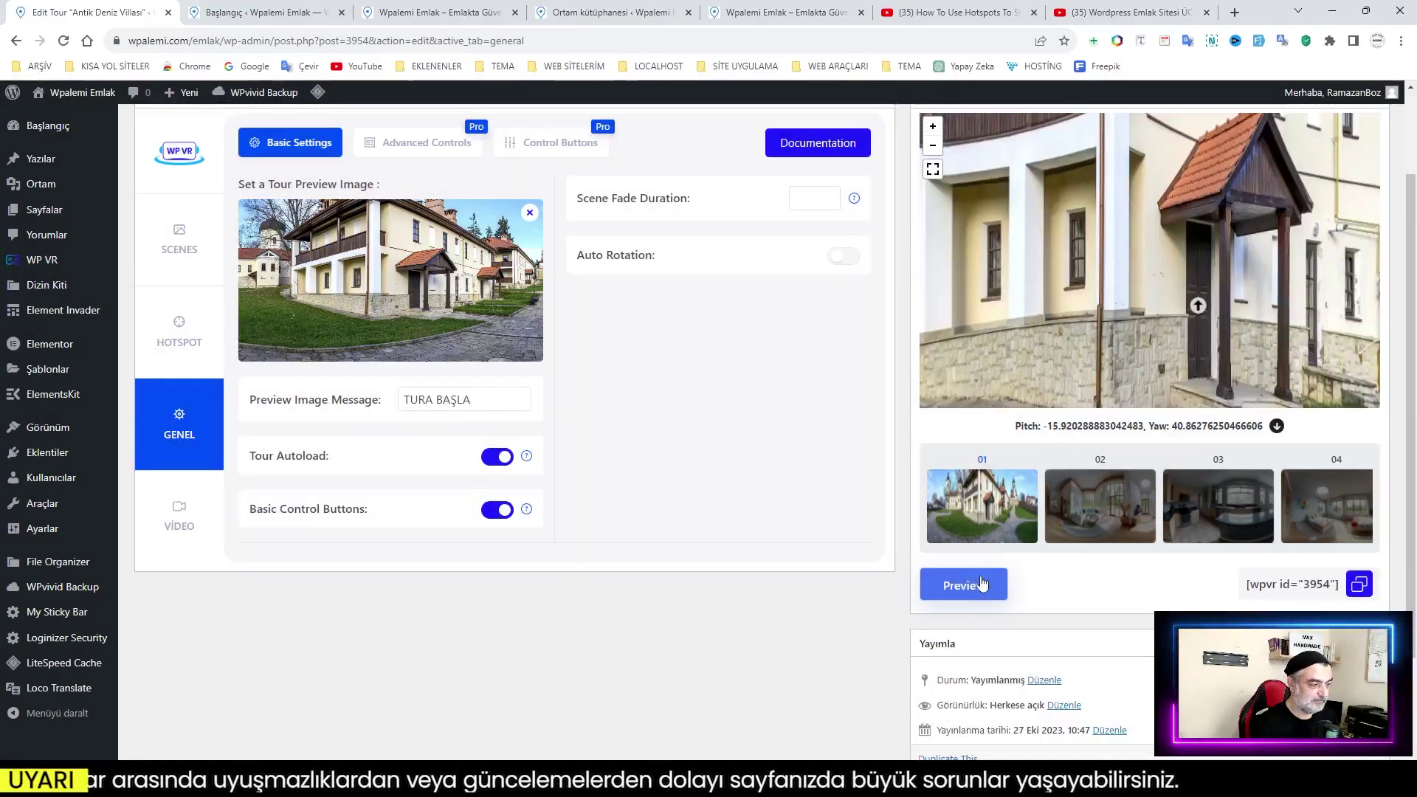
# Turn off tour autoload, refresh the preview and start the tour from its "TURA BAŞLA" preview image
pyautogui.scroll(-2, 609, 391)
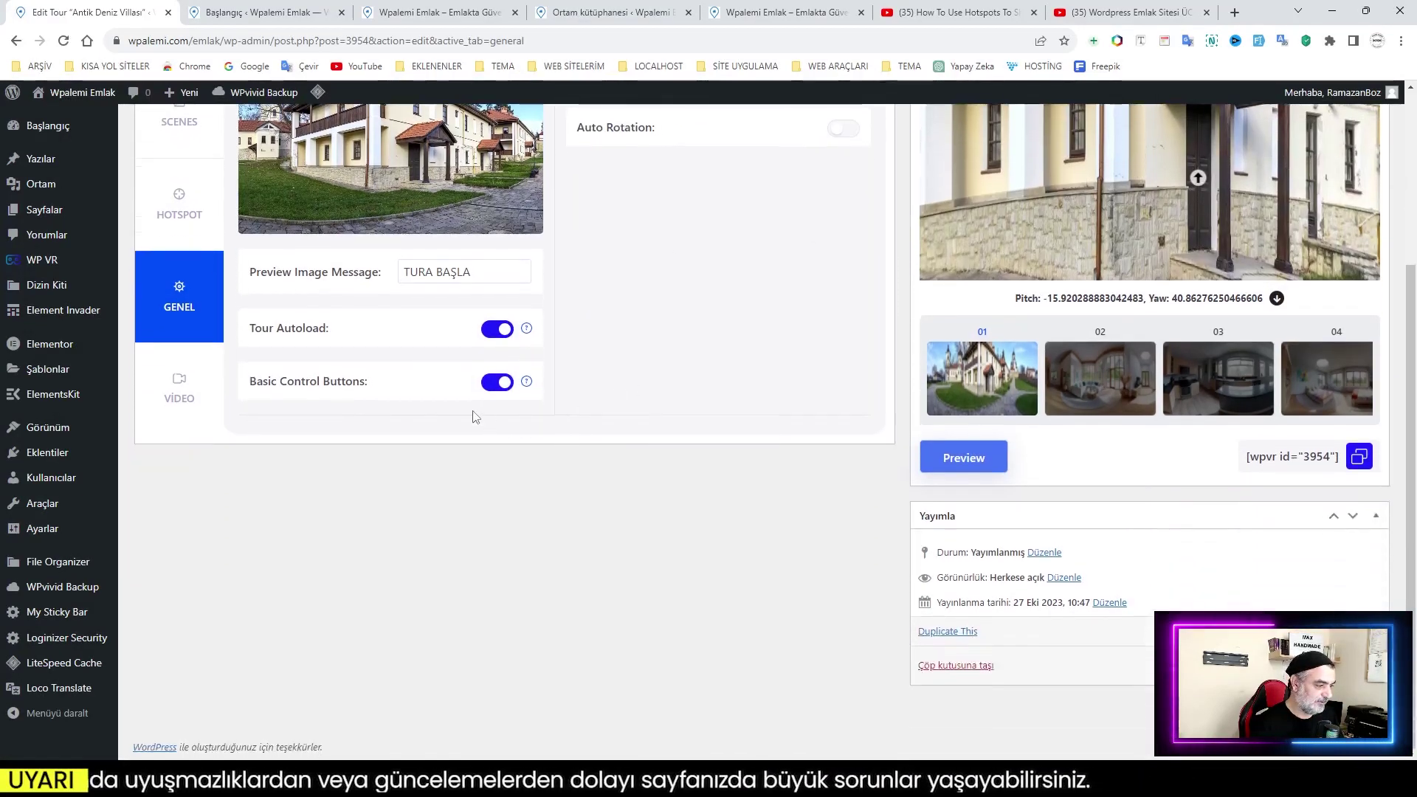
pyautogui.scroll(2, 581, 453)
pyautogui.click(497, 478)
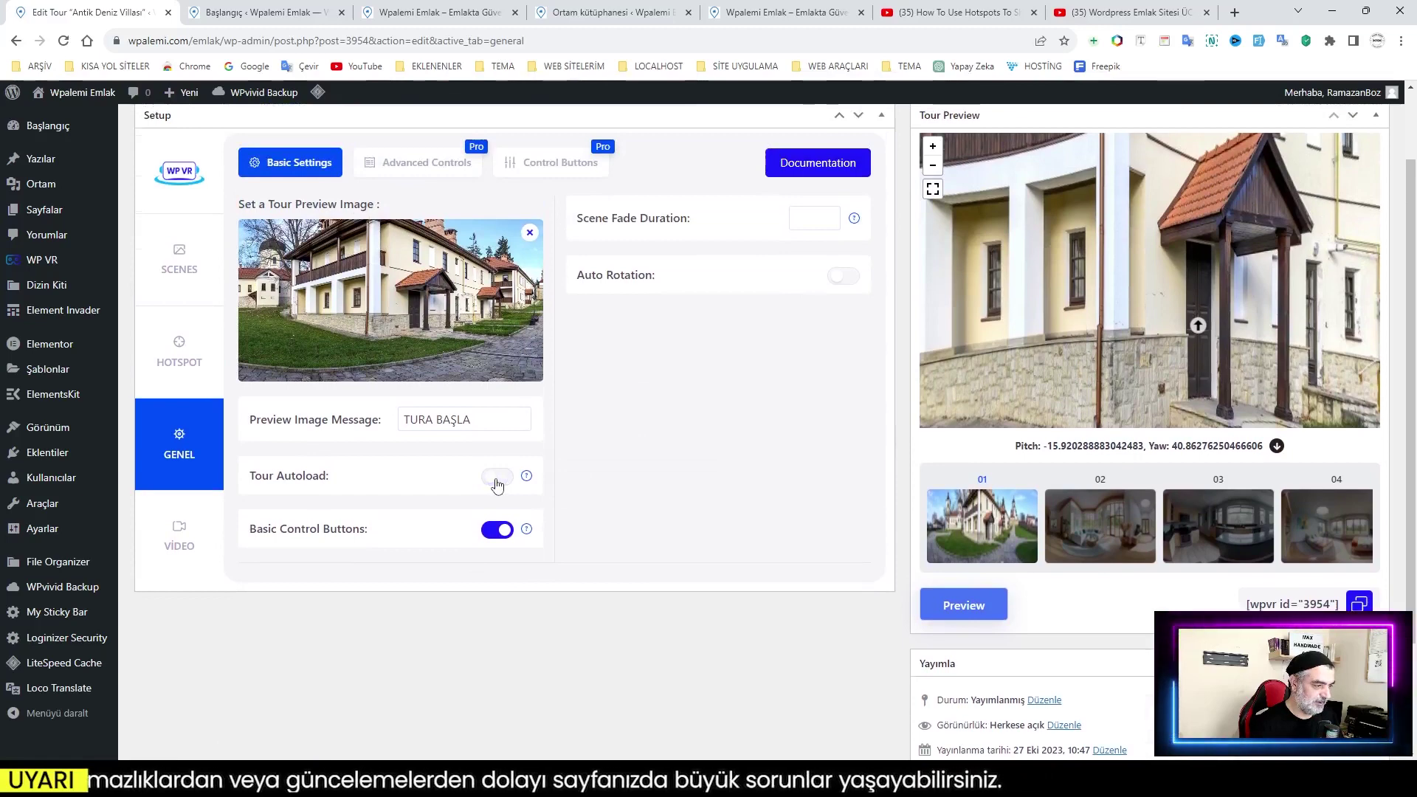
pyautogui.click(973, 610)
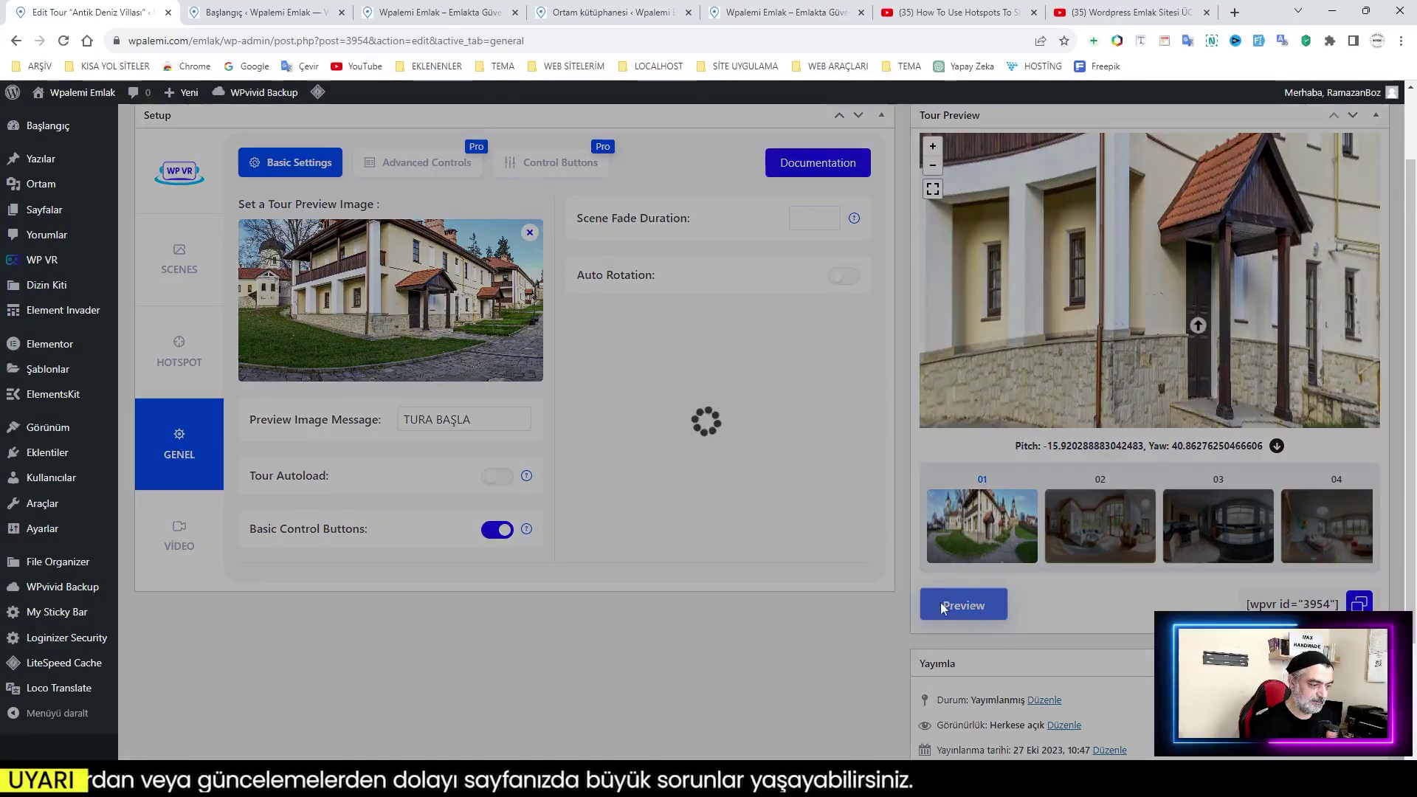
pyautogui.scroll(1, 848, 387)
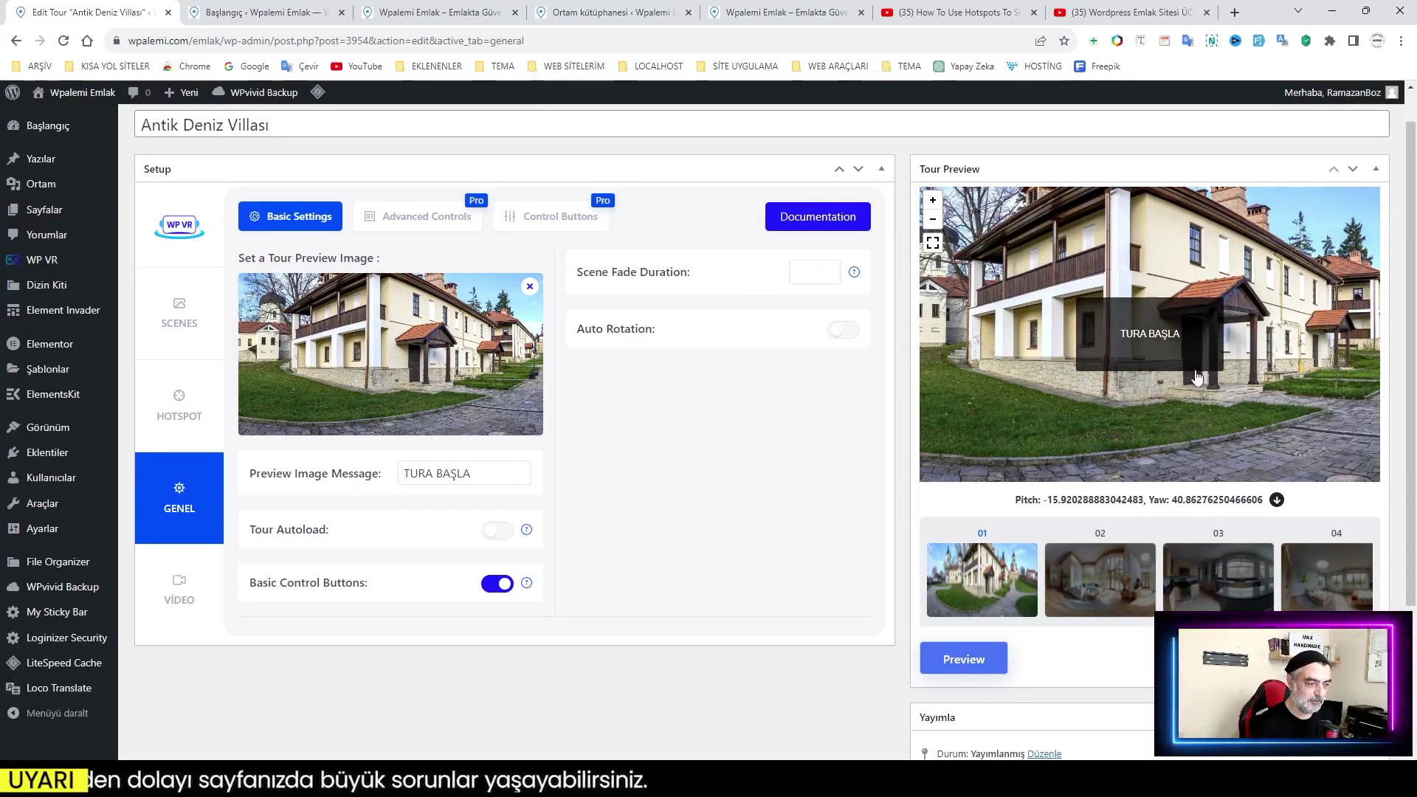
pyautogui.click(1156, 337)
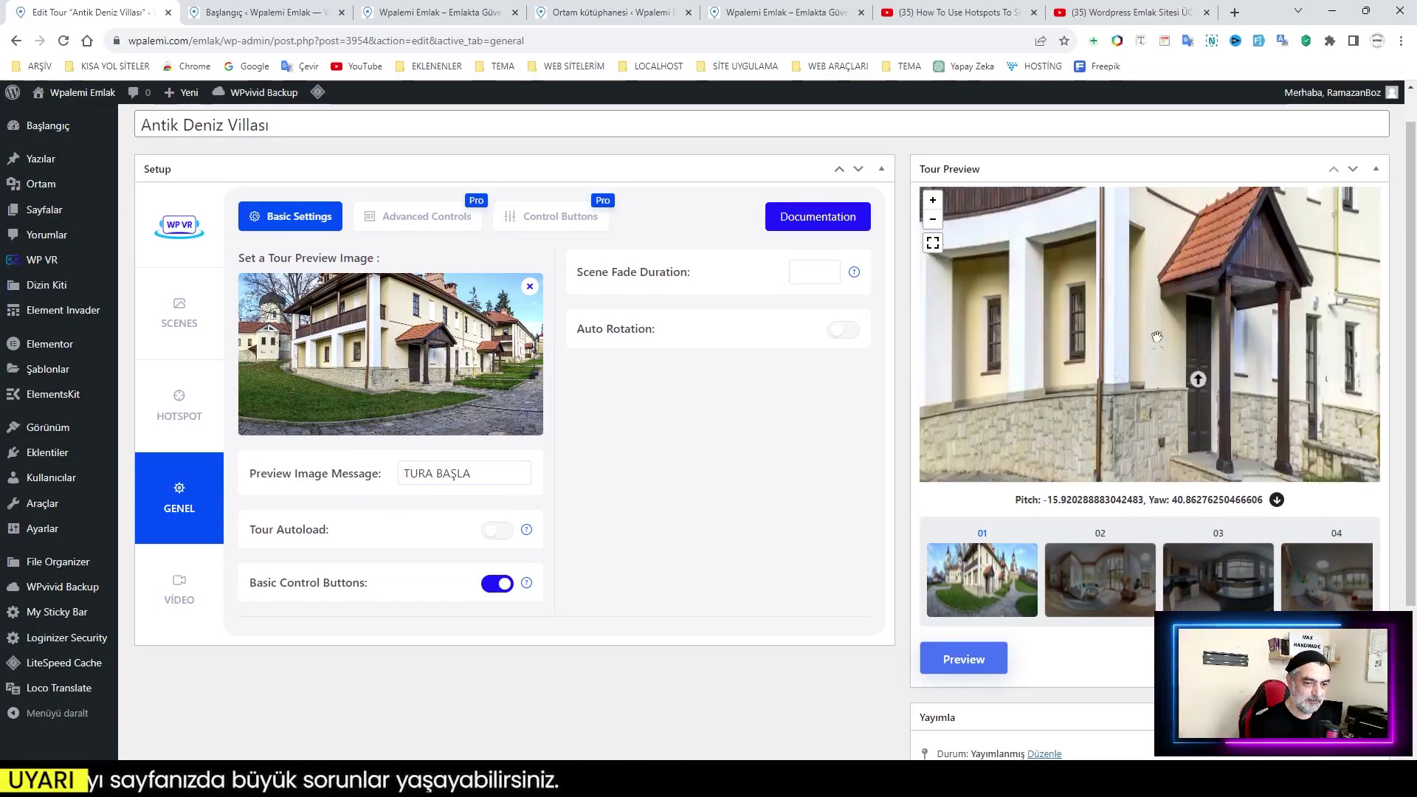
pyautogui.scroll(-3, 1181, 387)
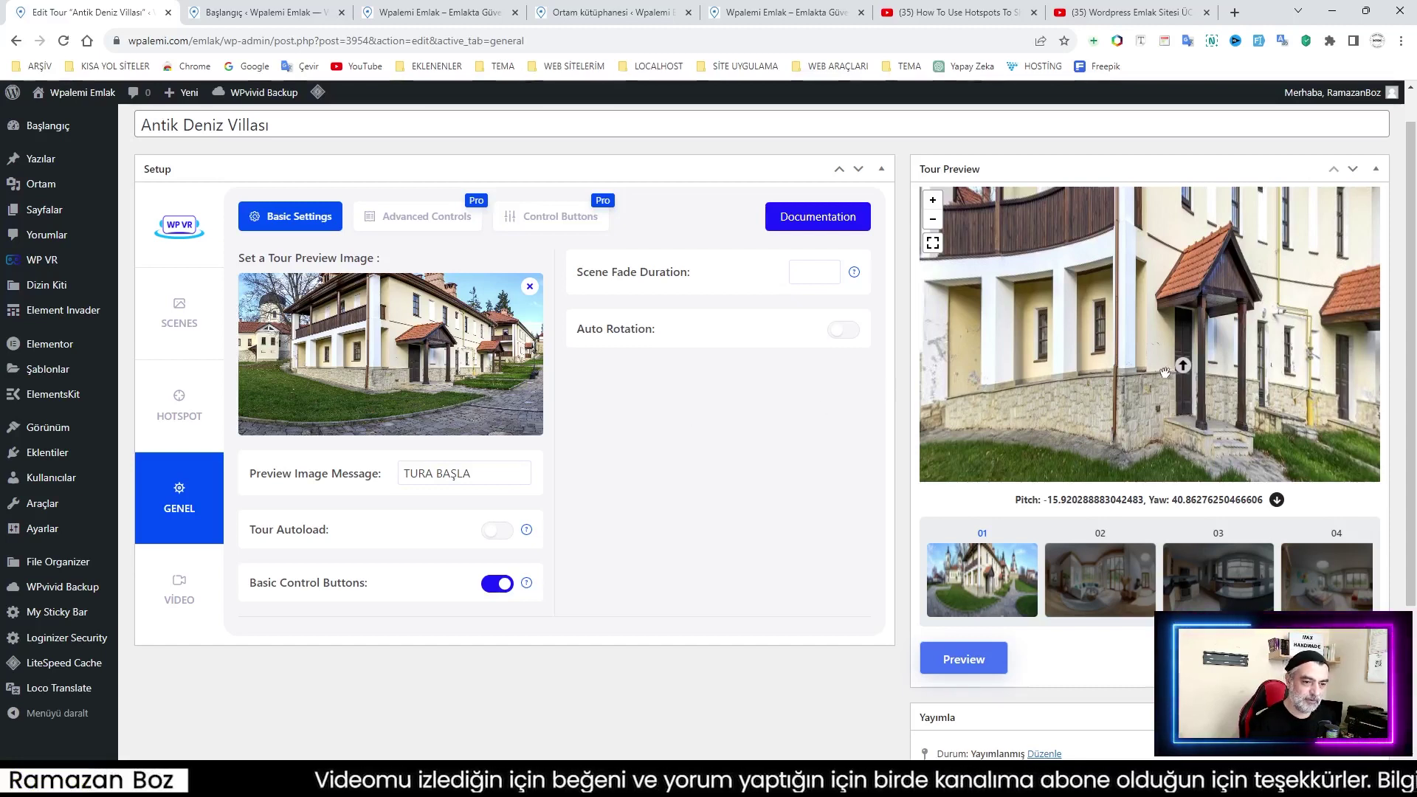
# Try to enable video in the tour's video settings, declining to erase the virtual tour data
pyautogui.click(180, 591)
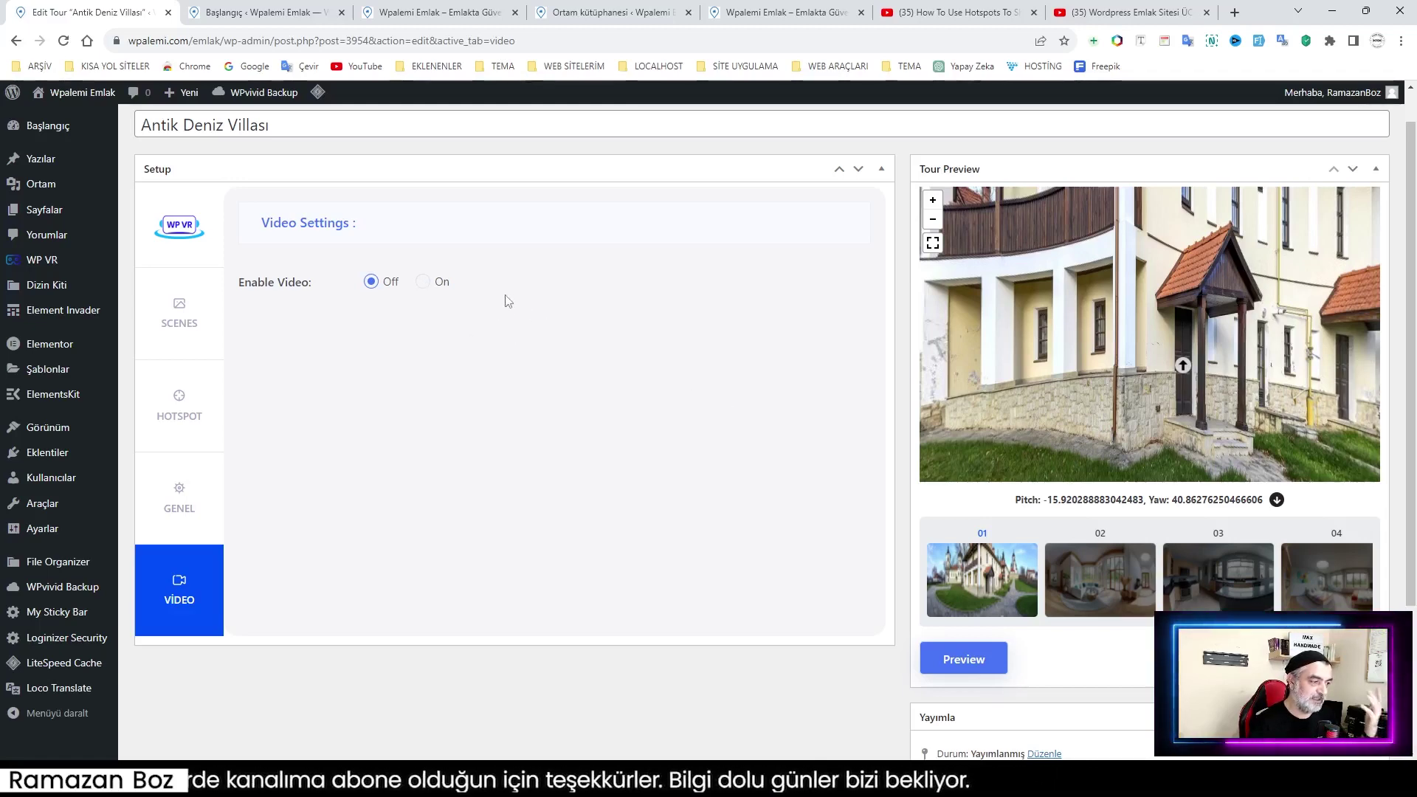
pyautogui.click(423, 283)
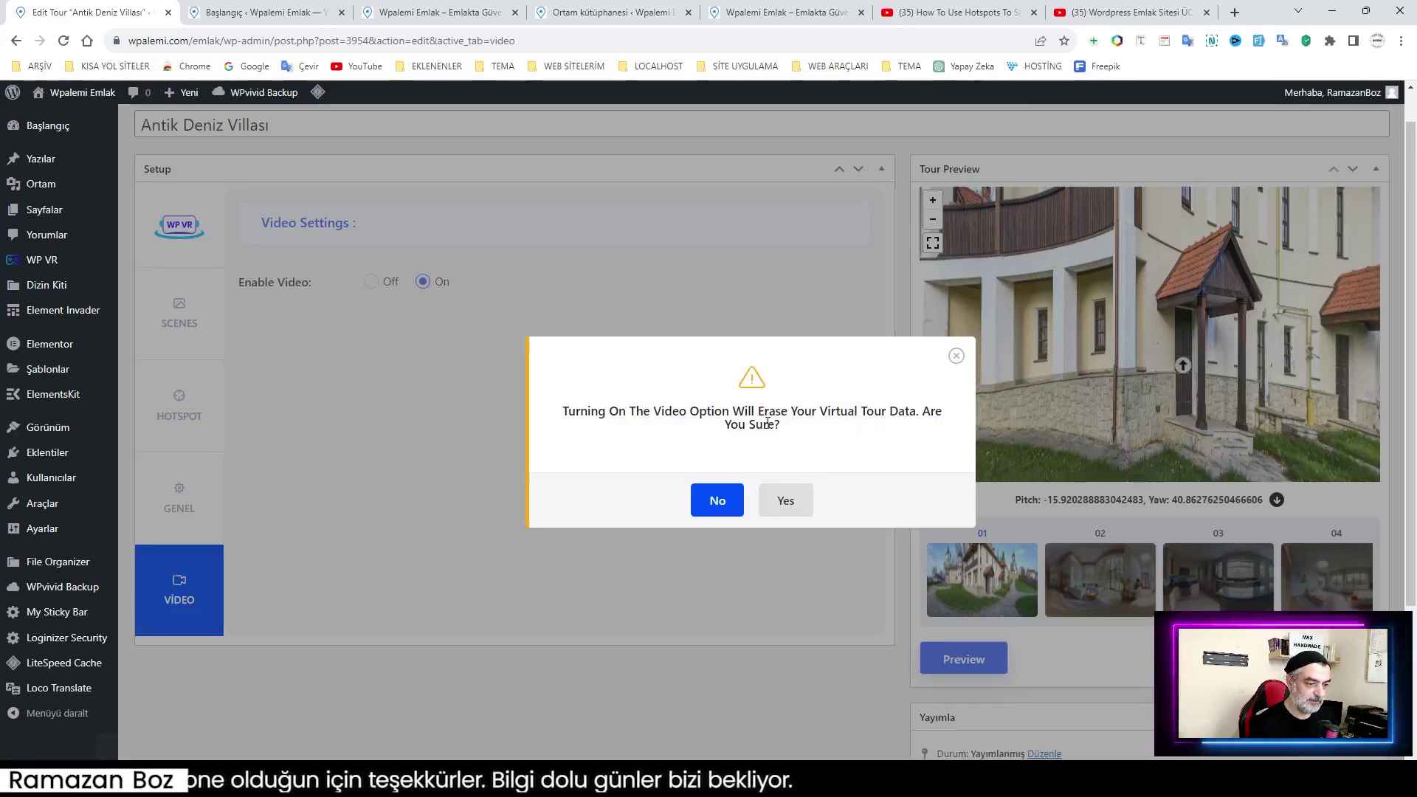
pyautogui.click(703, 510)
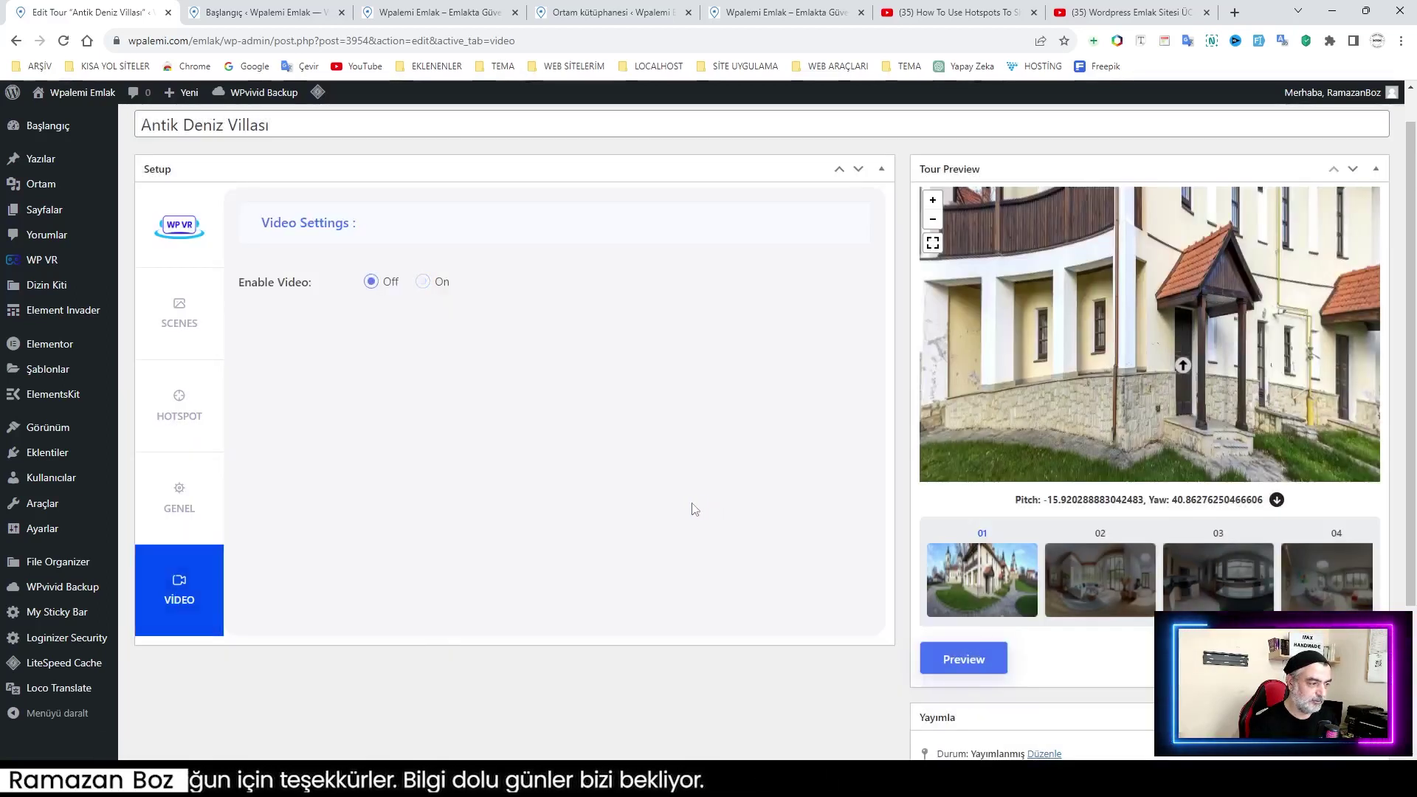
# Save the updated tour "Antik Deniz Villası" and bring up its scene settings
pyautogui.scroll(-3, 603, 448)
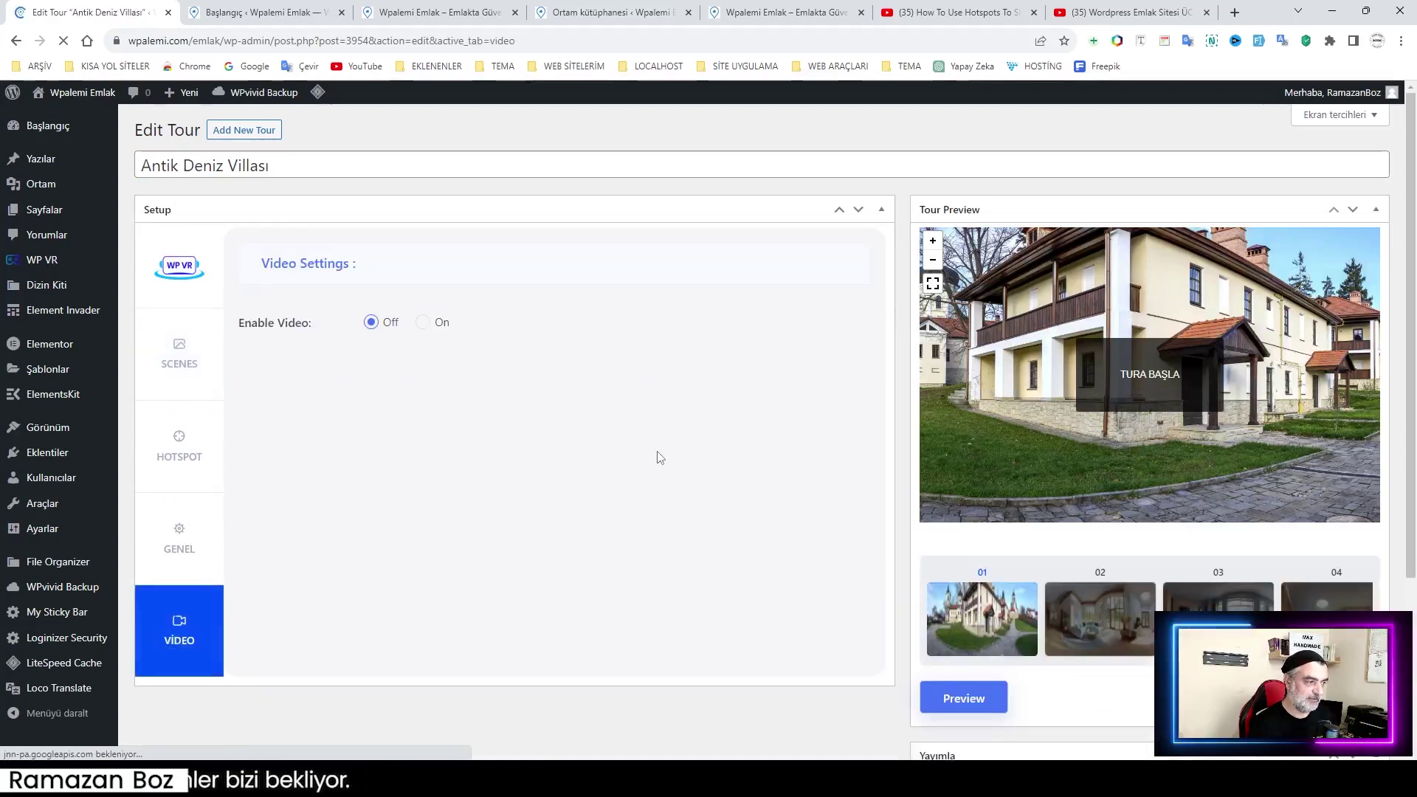
pyautogui.click(180, 358)
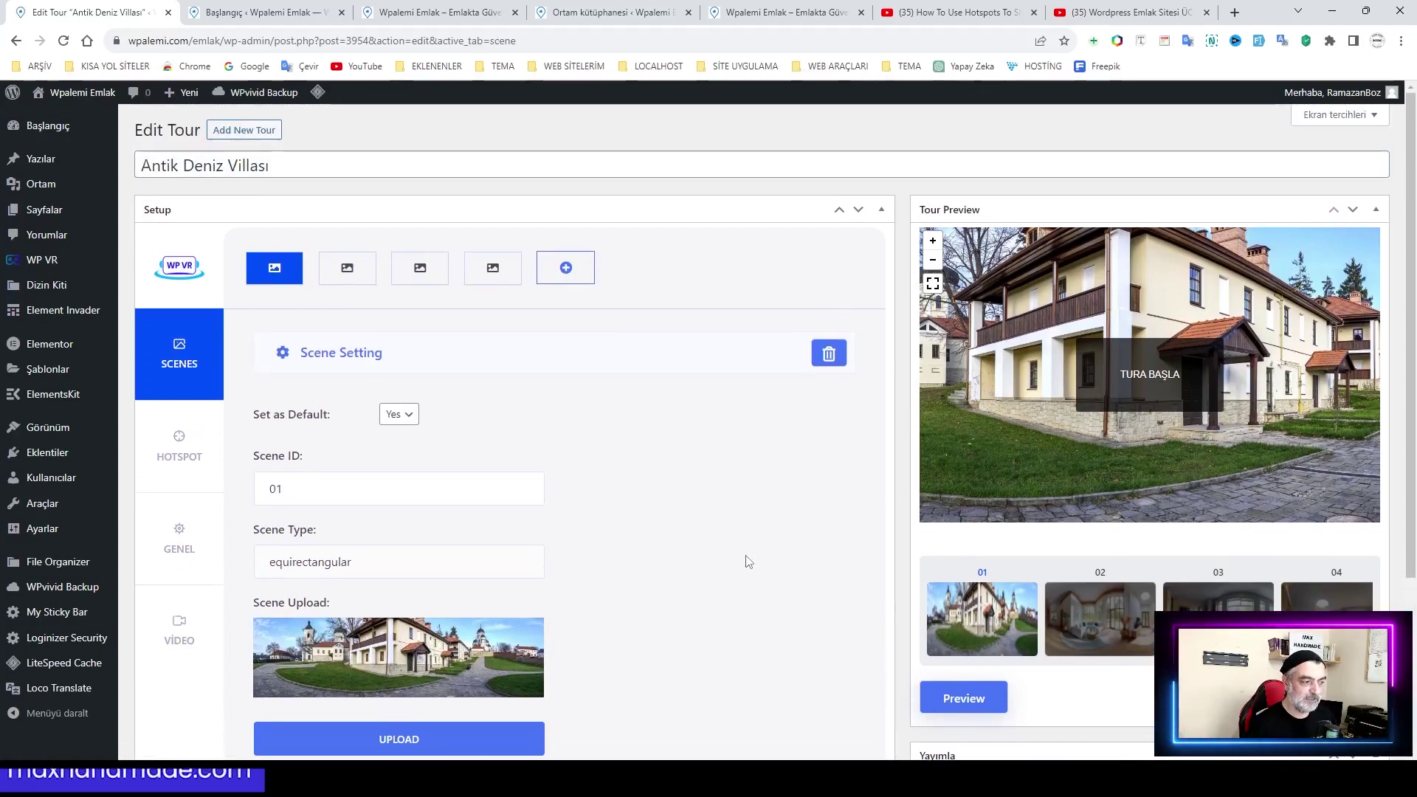
# Open the "Antik Deniz Villası" listing from the site's home page and examine its feature lists, map and distances sections
pyautogui.click(425, 16)
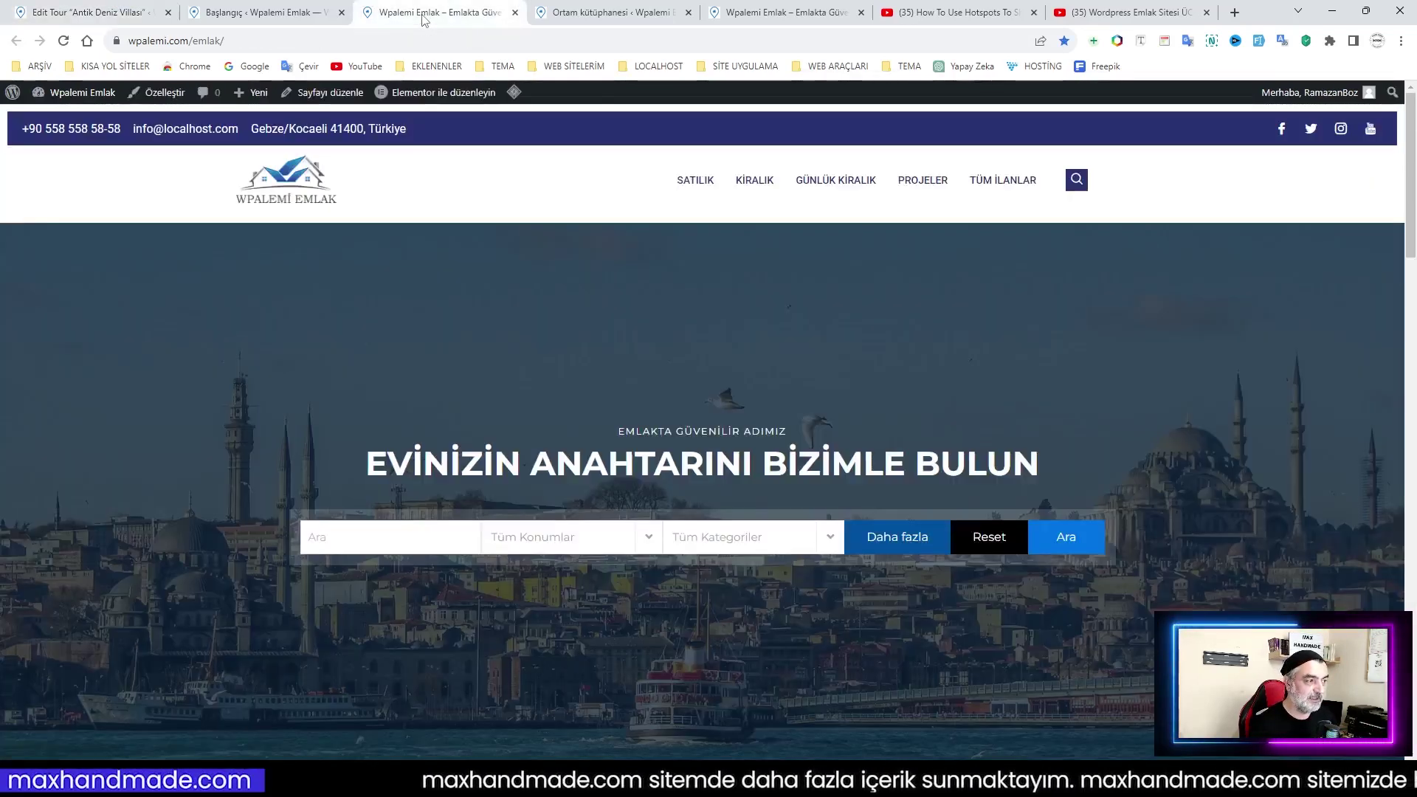
pyautogui.scroll(-5, 369, 509)
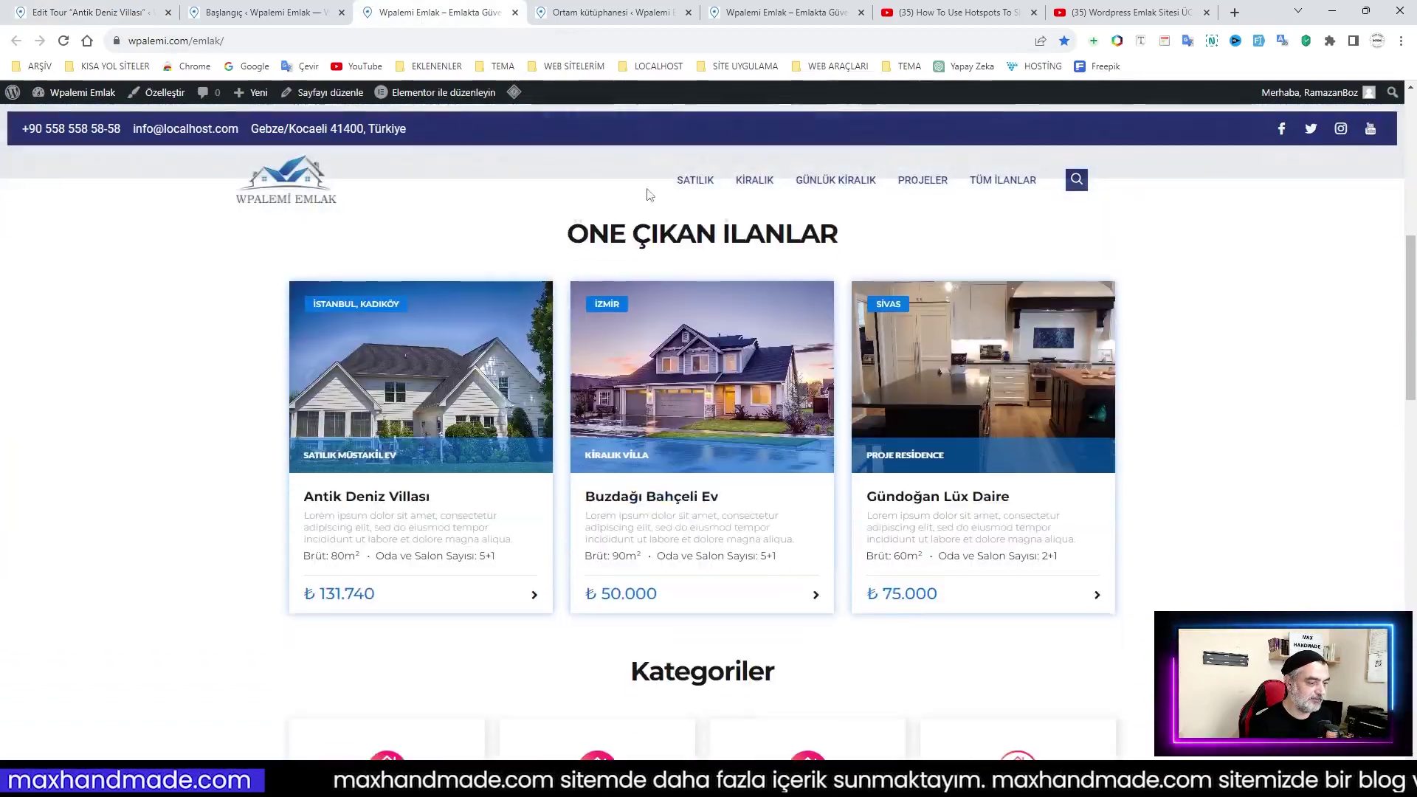
pyautogui.click(369, 505)
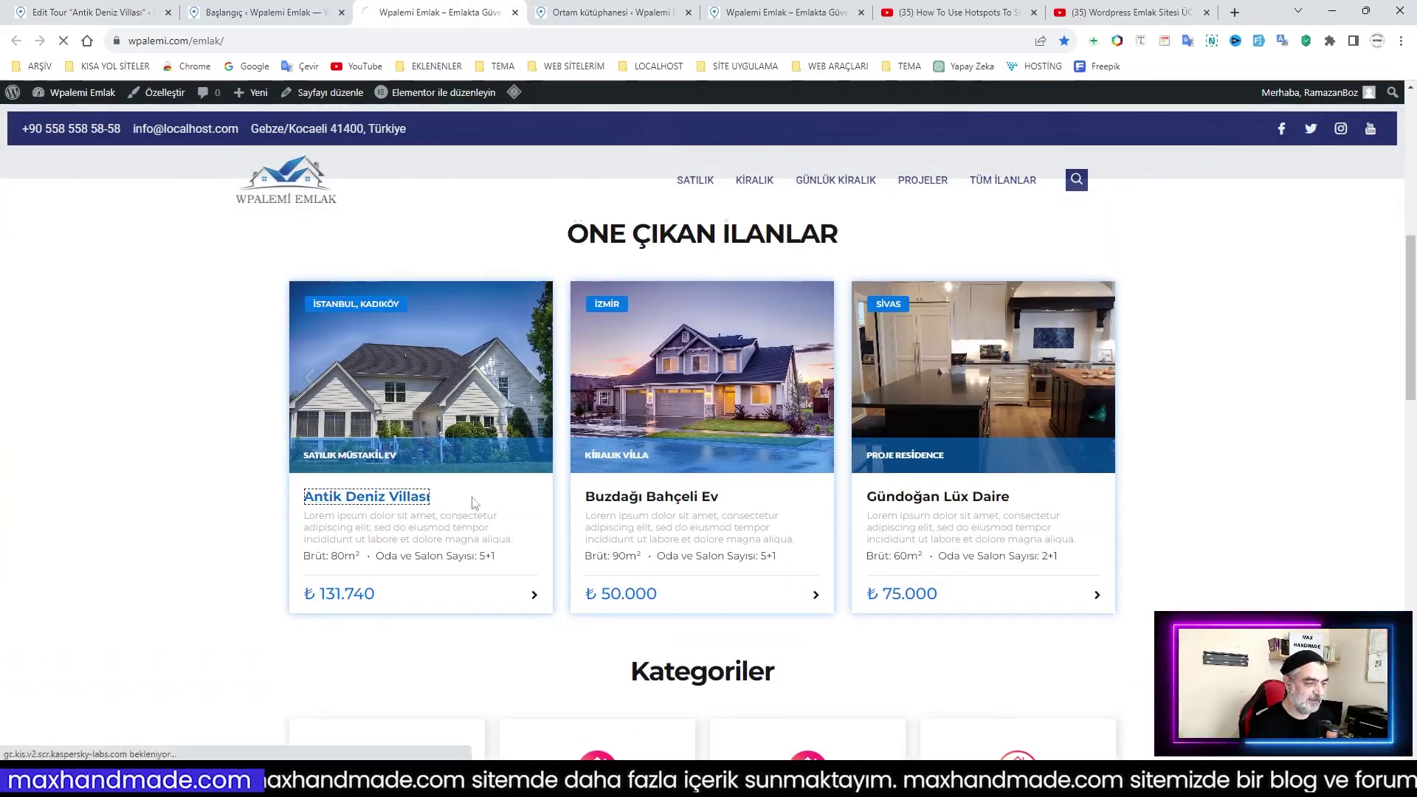
pyautogui.scroll(-1, 647, 485)
pyautogui.scroll(-5, 648, 485)
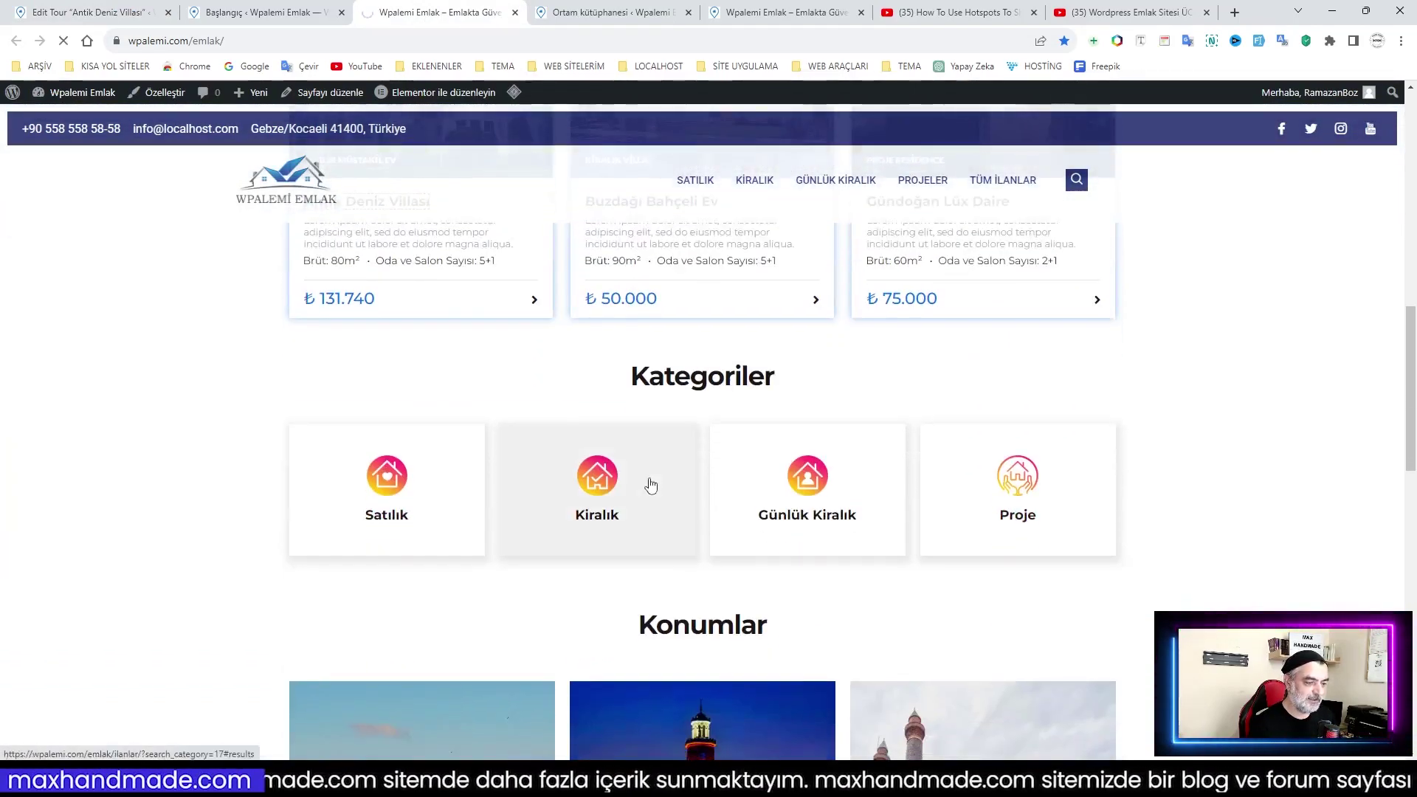
pyautogui.scroll(-10, 652, 484)
pyautogui.scroll(5, 539, 575)
pyautogui.scroll(-4, 539, 575)
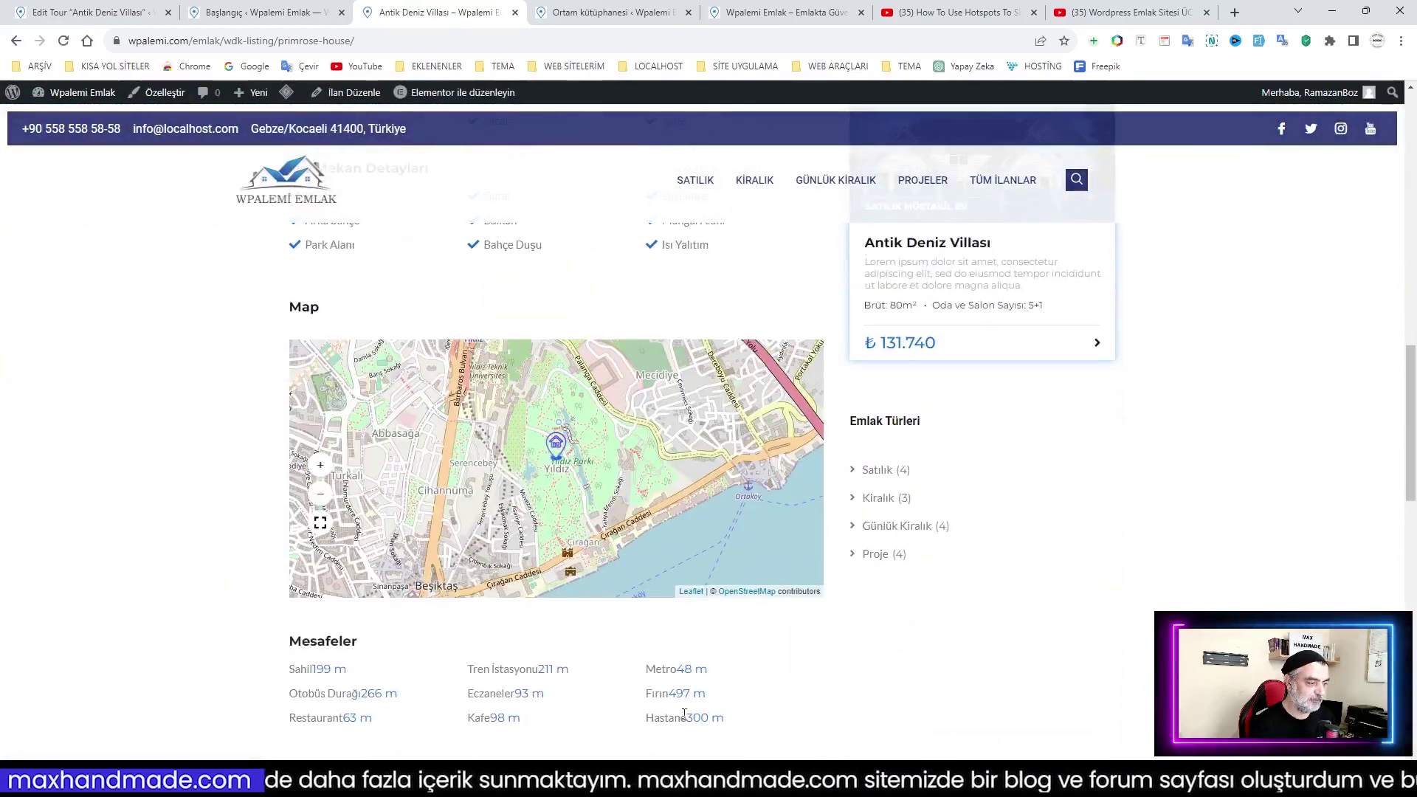
pyautogui.scroll(3, 446, 550)
pyautogui.scroll(-5, 731, 544)
pyautogui.scroll(6, 731, 544)
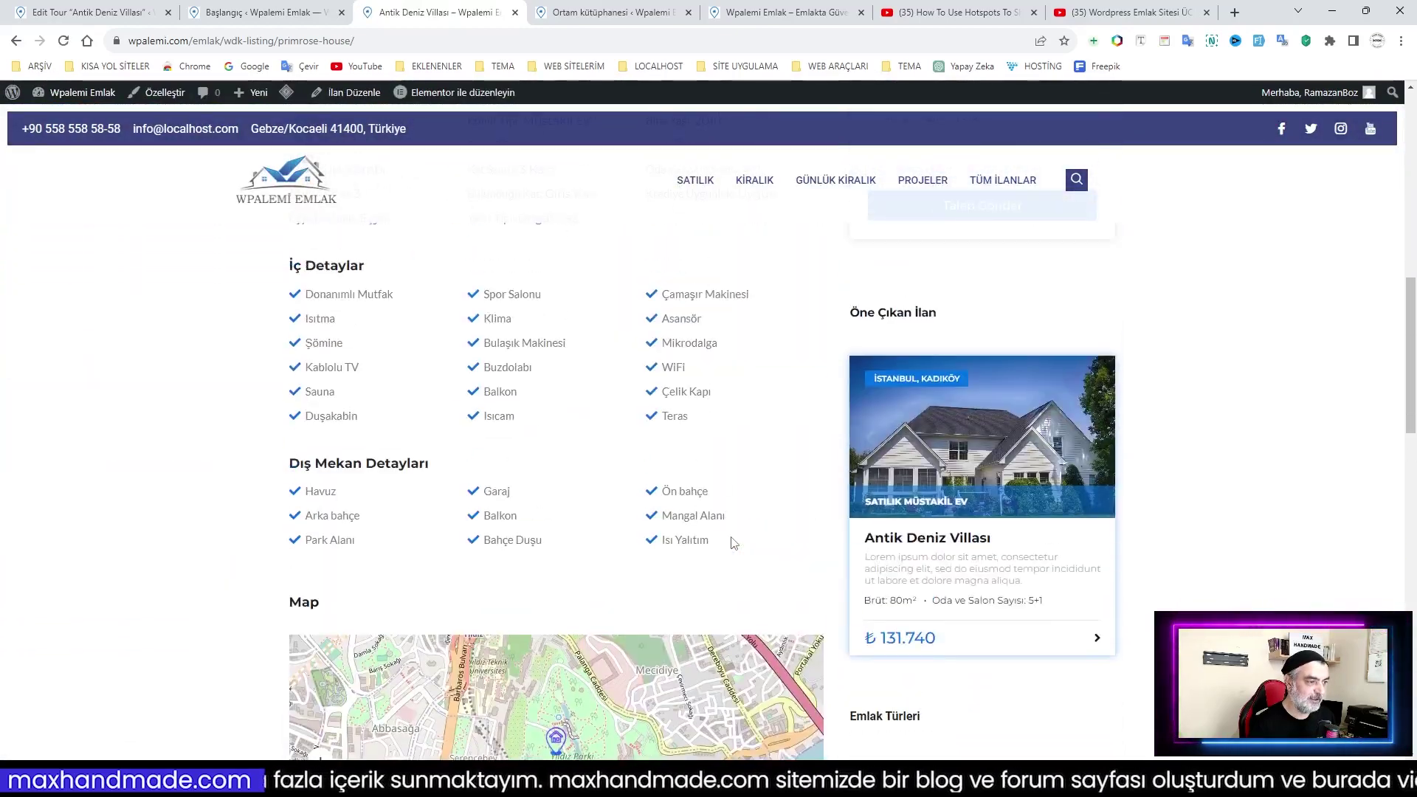
# Return to the tour editor and copy the tour's shortcode [wpvr id="3954"]
pyautogui.click(81, 12)
pyautogui.scroll(-3, 765, 490)
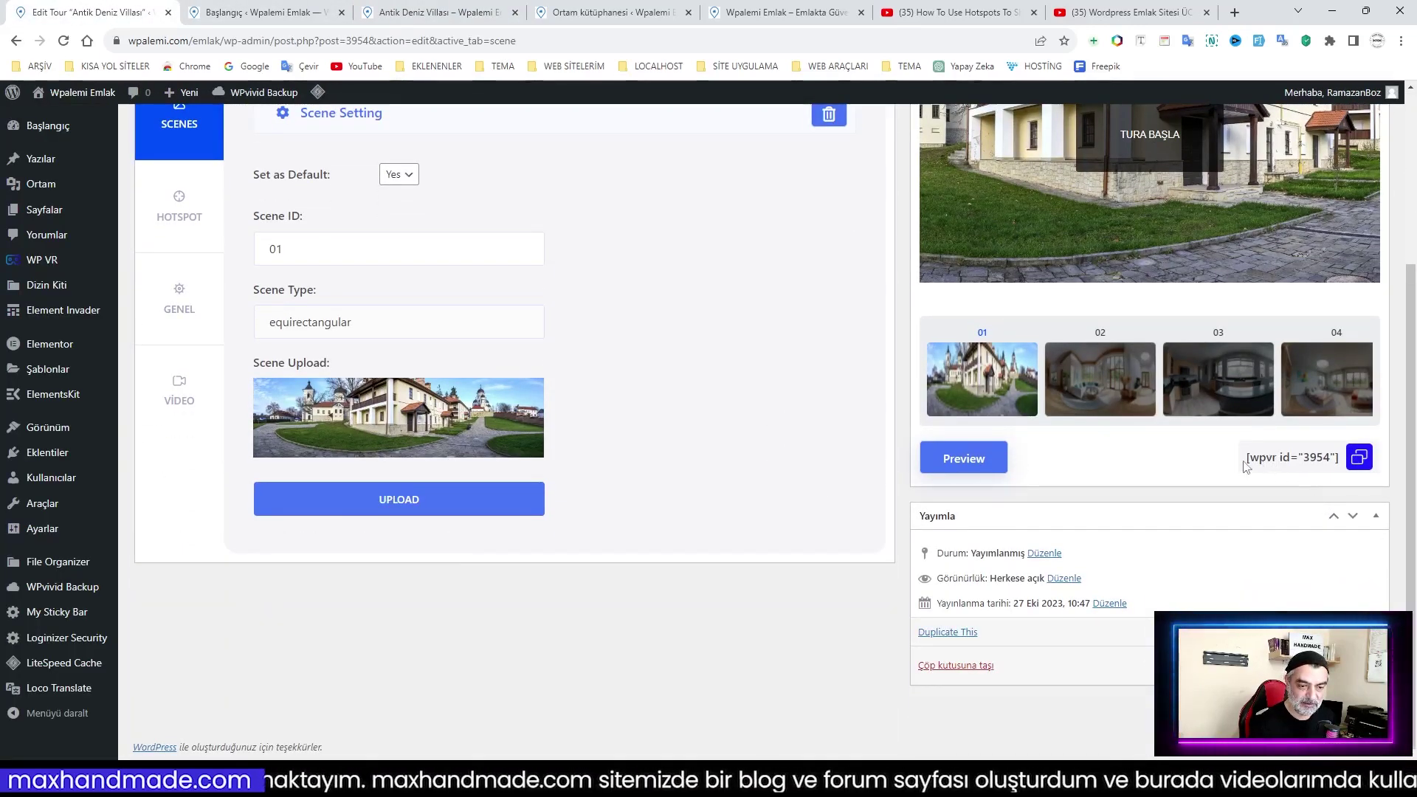
pyautogui.moveTo(1247, 458); pyautogui.dragTo(1337, 457)
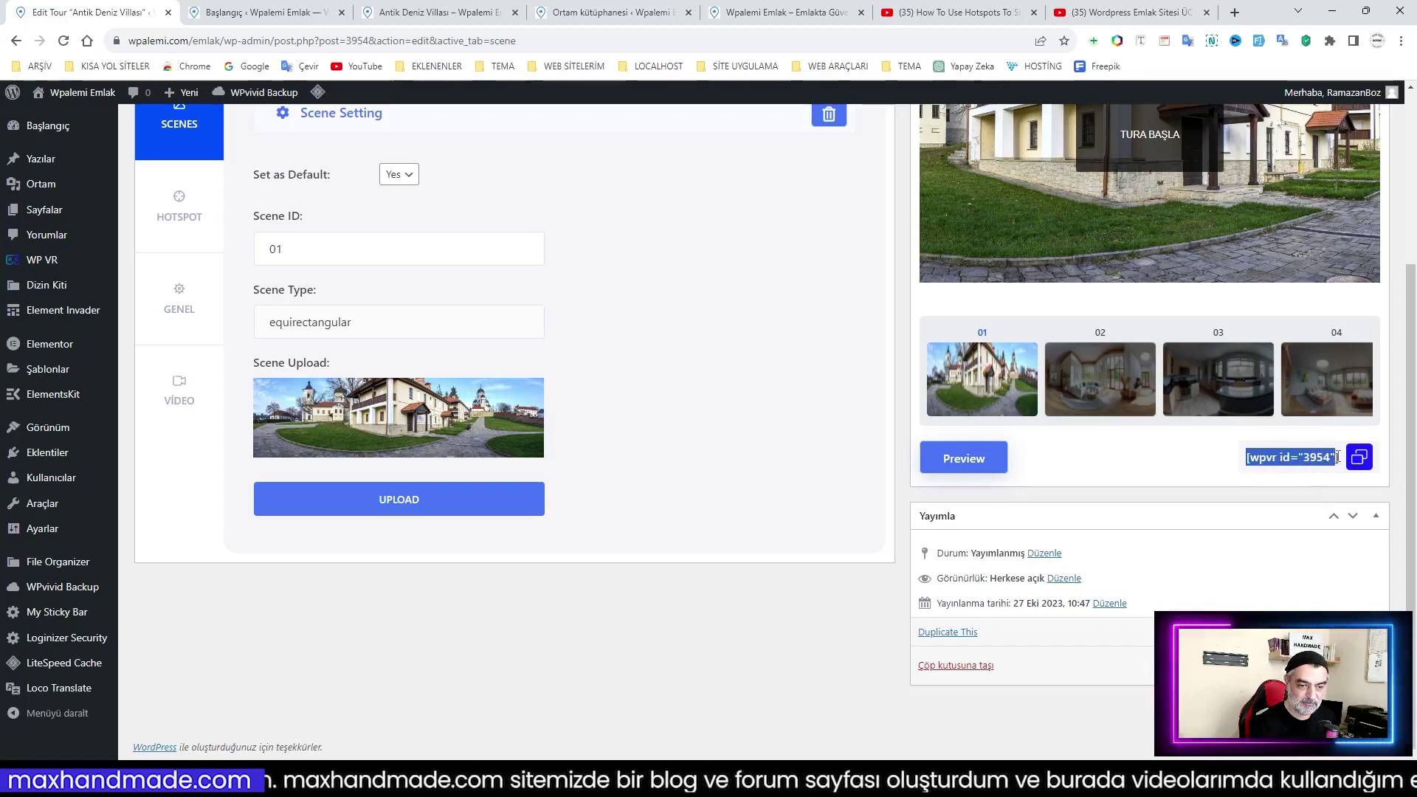
pyautogui.moveTo(1247, 458); pyautogui.dragTo(1334, 458)
pyautogui.rightClick(1343, 463)
pyautogui.click(1360, 459)
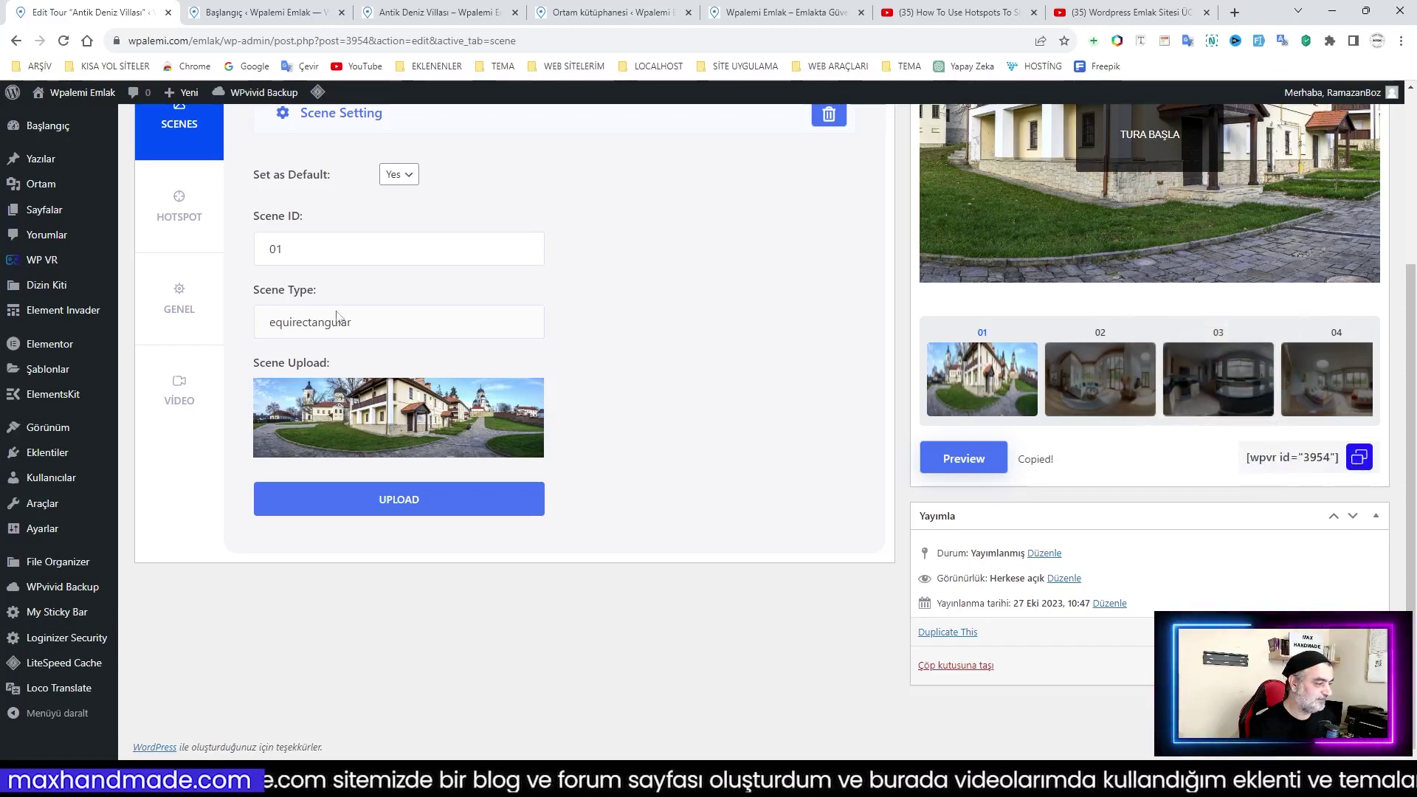
# Close the browser pages showing the media library and the site's home page, keeping the tour editor, dashboard and listing open
pyautogui.scroll(3, 70, 369)
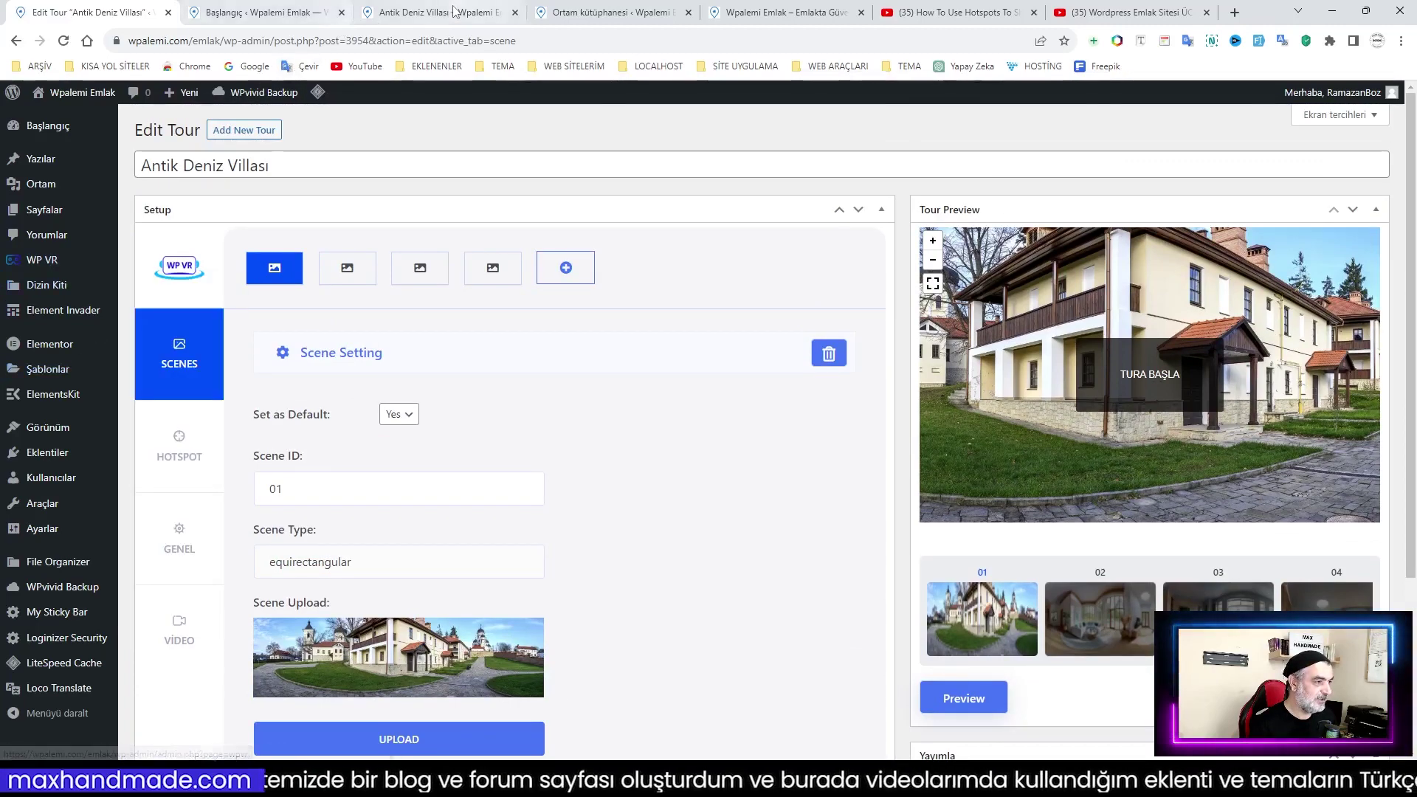
pyautogui.click(441, 13)
pyautogui.click(281, 9)
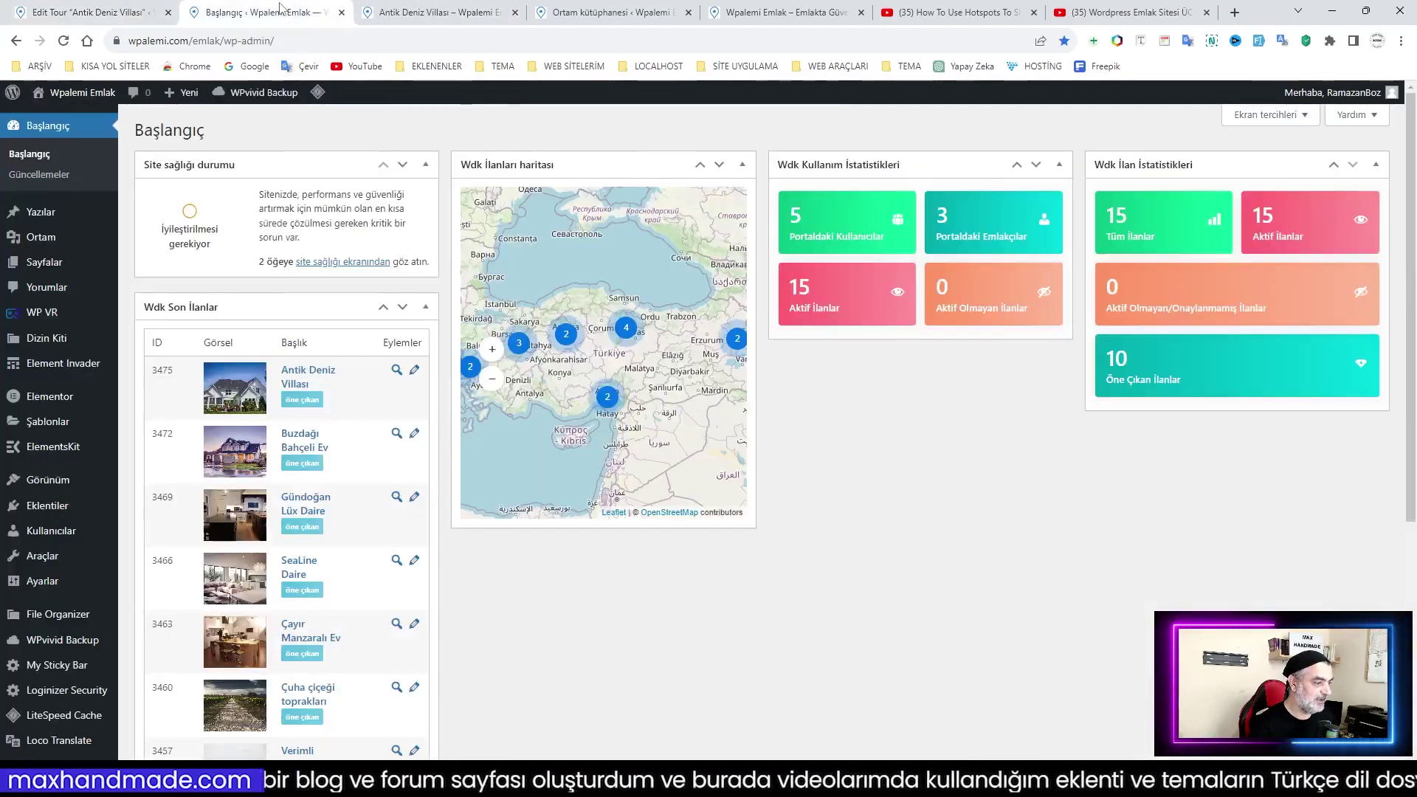
pyautogui.click(443, 13)
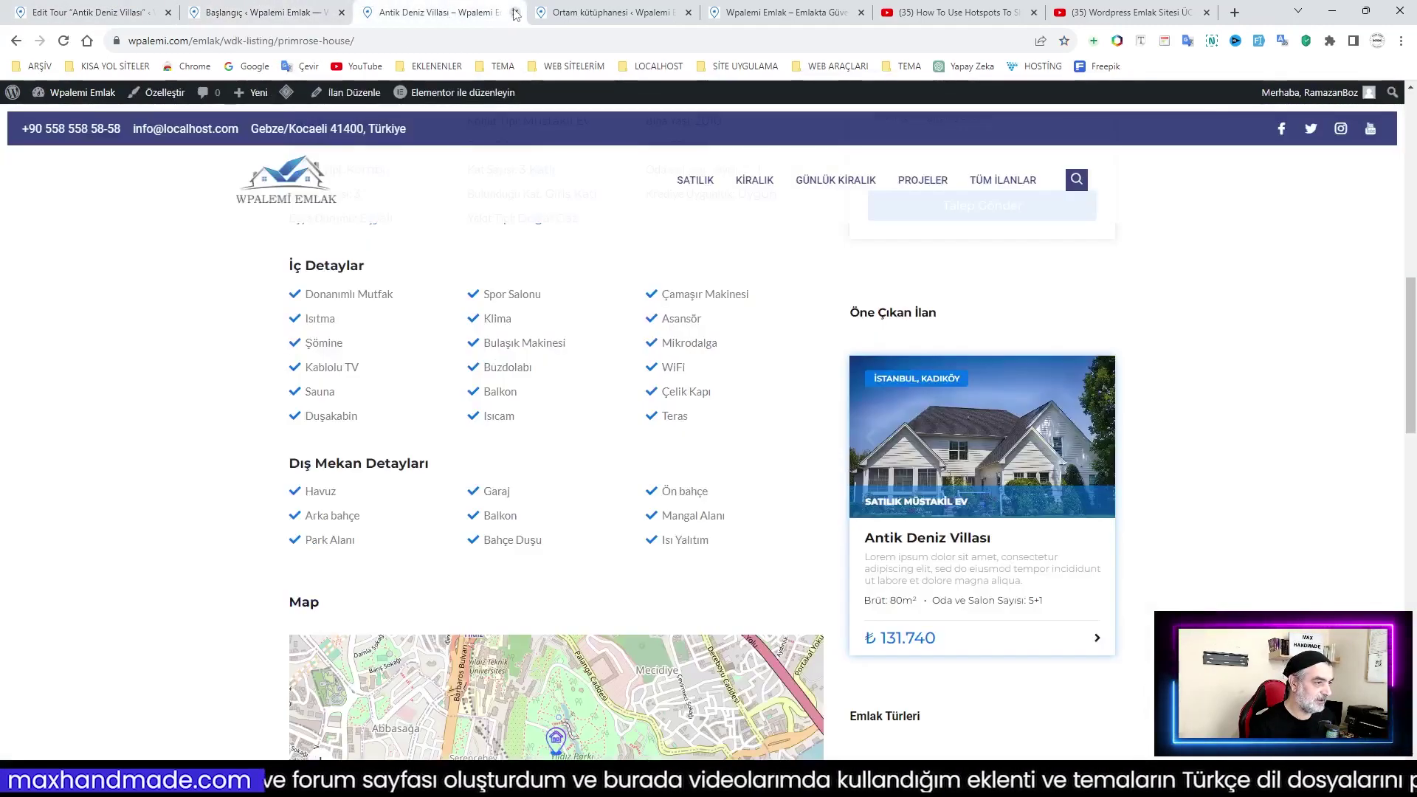
pyautogui.click(561, 13)
pyautogui.click(688, 12)
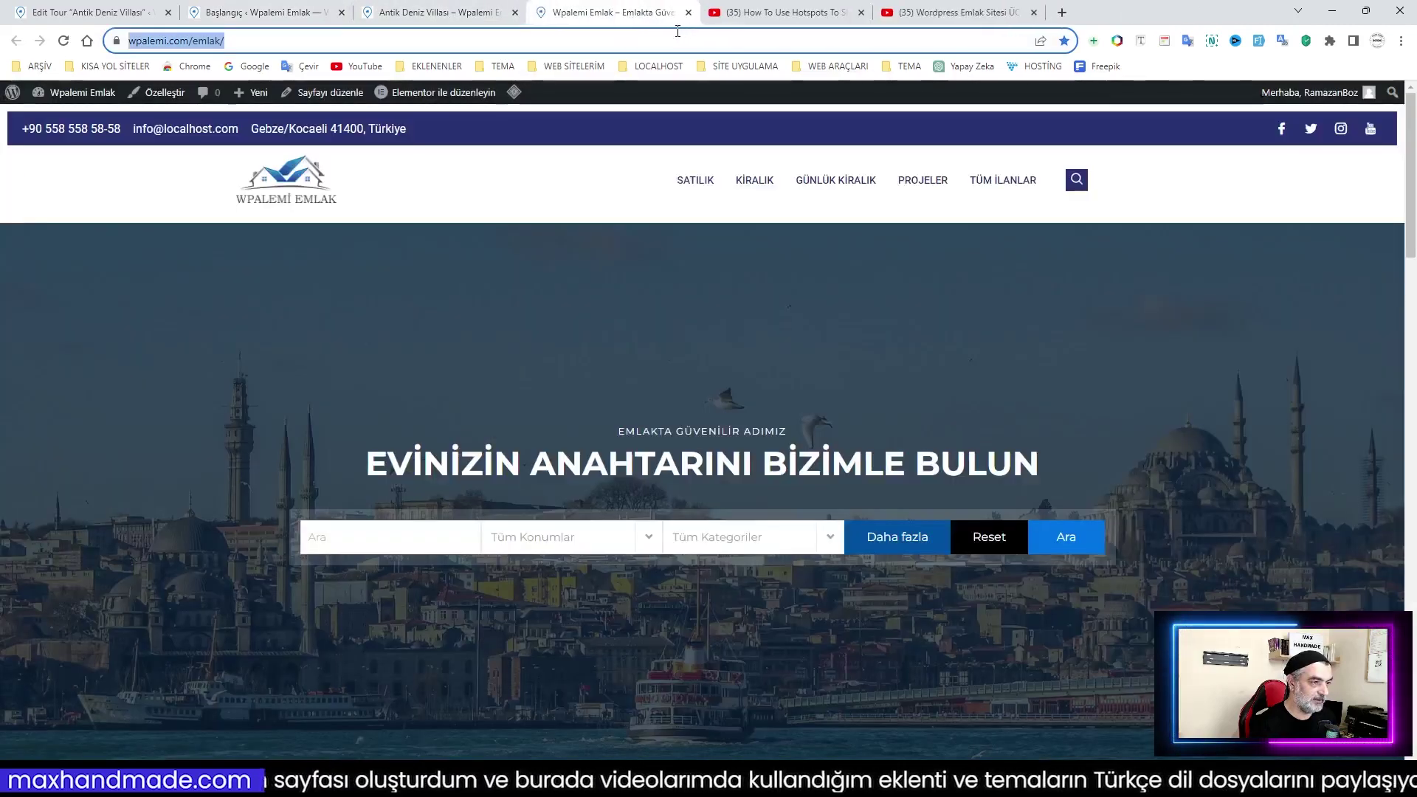
pyautogui.click(688, 13)
pyautogui.click(438, 12)
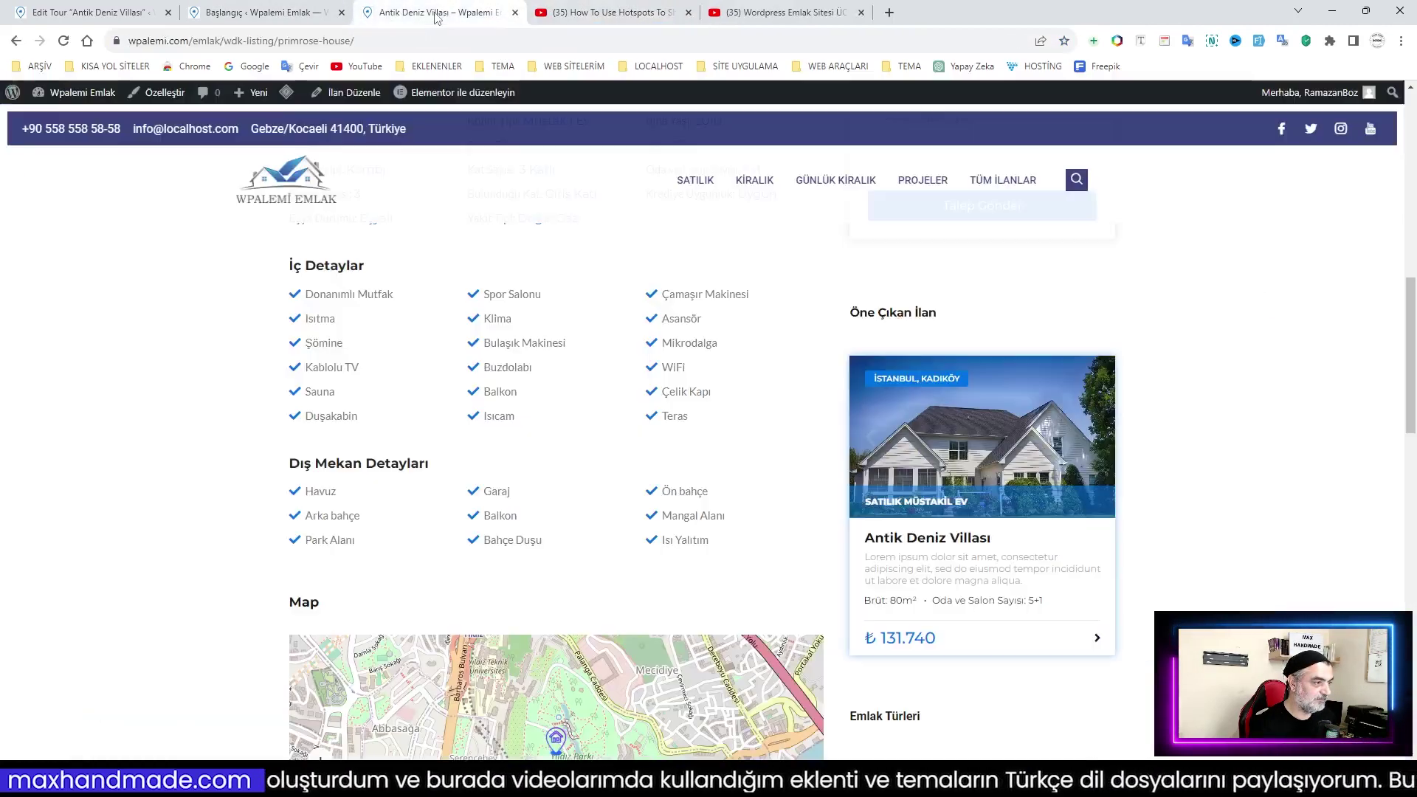
# Open the "Antik Deniz Villası" listing for editing from the Dizin Kiti listing management page
pyautogui.click(266, 12)
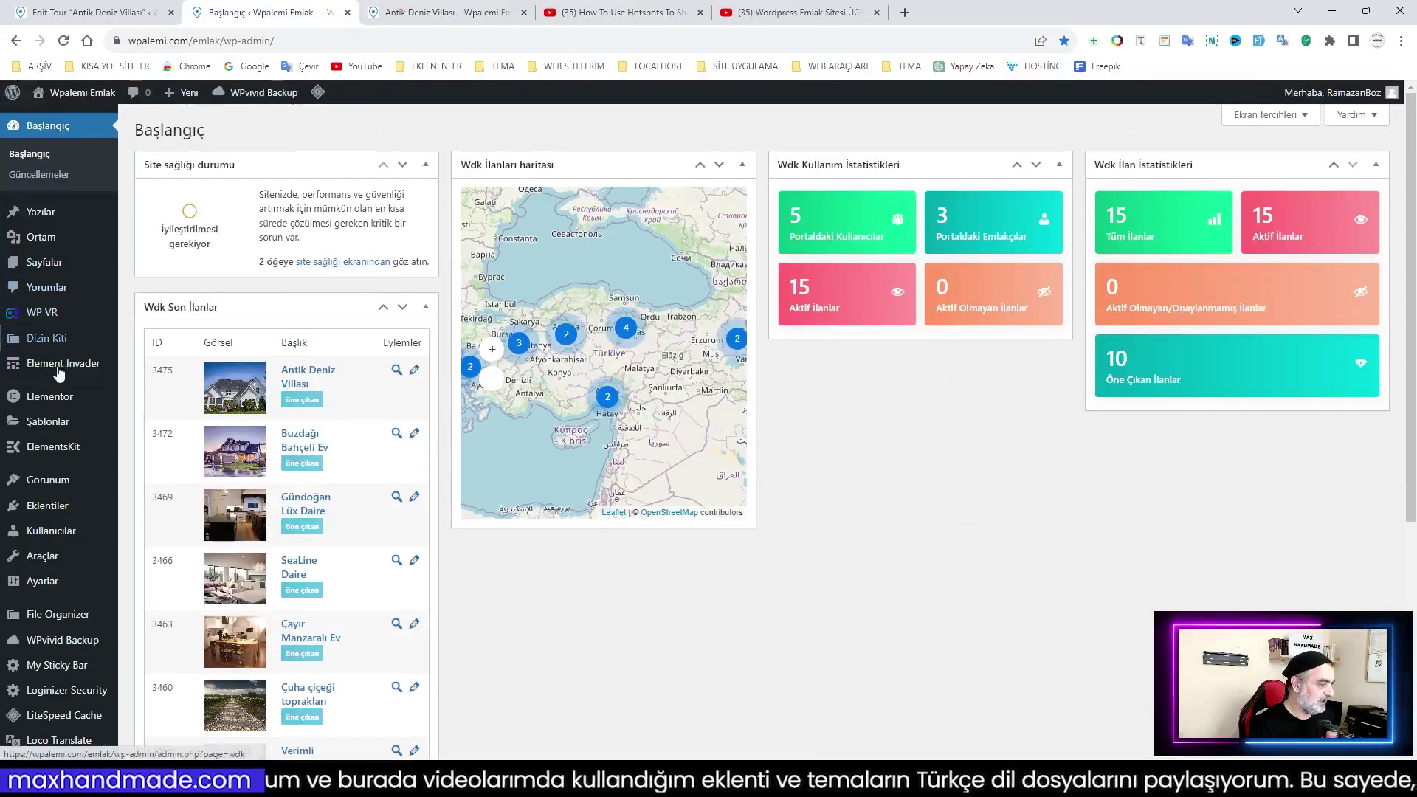
pyautogui.click(145, 346)
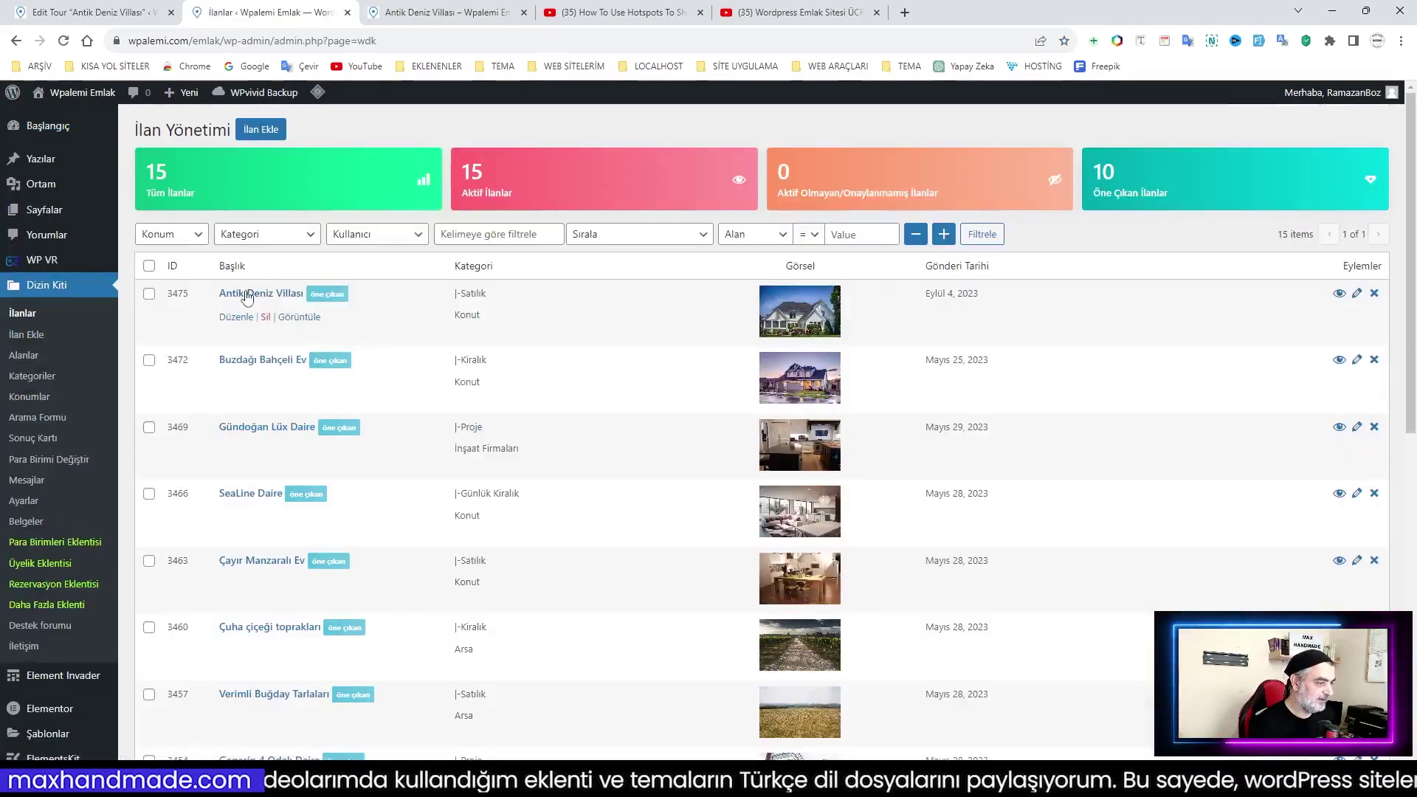
pyautogui.click(247, 295)
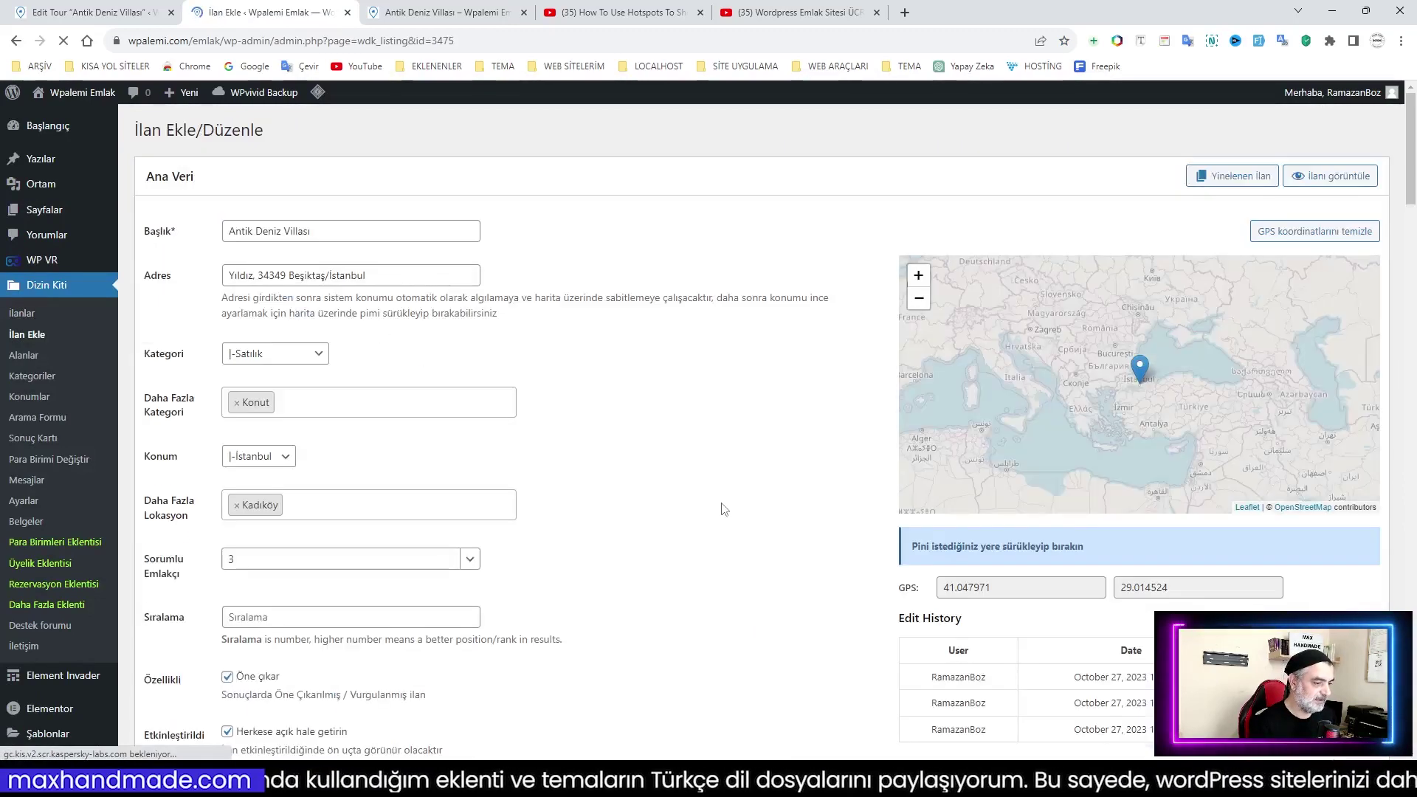
# Paste the shortcode [wpvr id="3954"] as the Embed Virtual Tour Code in the listing's Multimedya section and save the changes
pyautogui.scroll(-15, 722, 509)
pyautogui.scroll(-8, 733, 508)
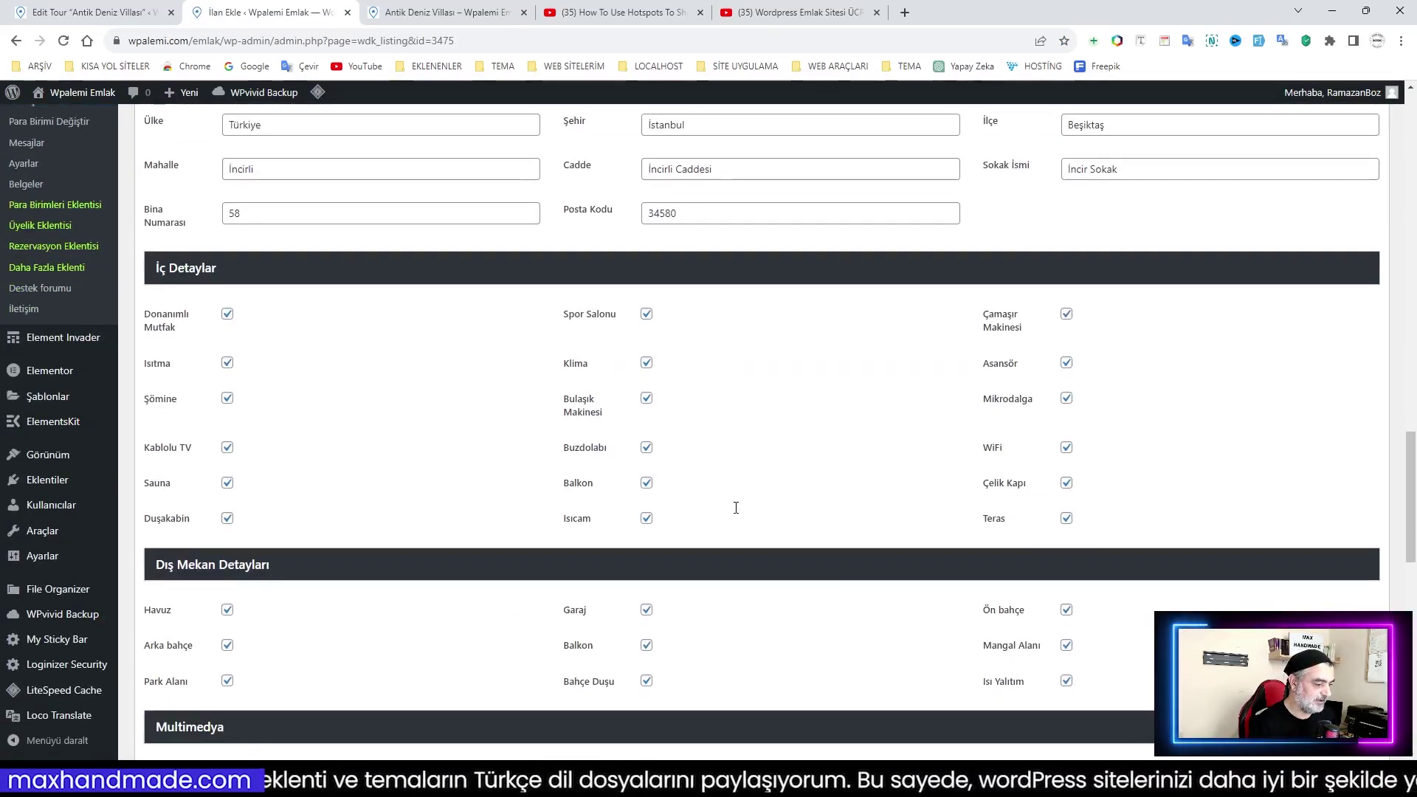
pyautogui.scroll(-6, 736, 508)
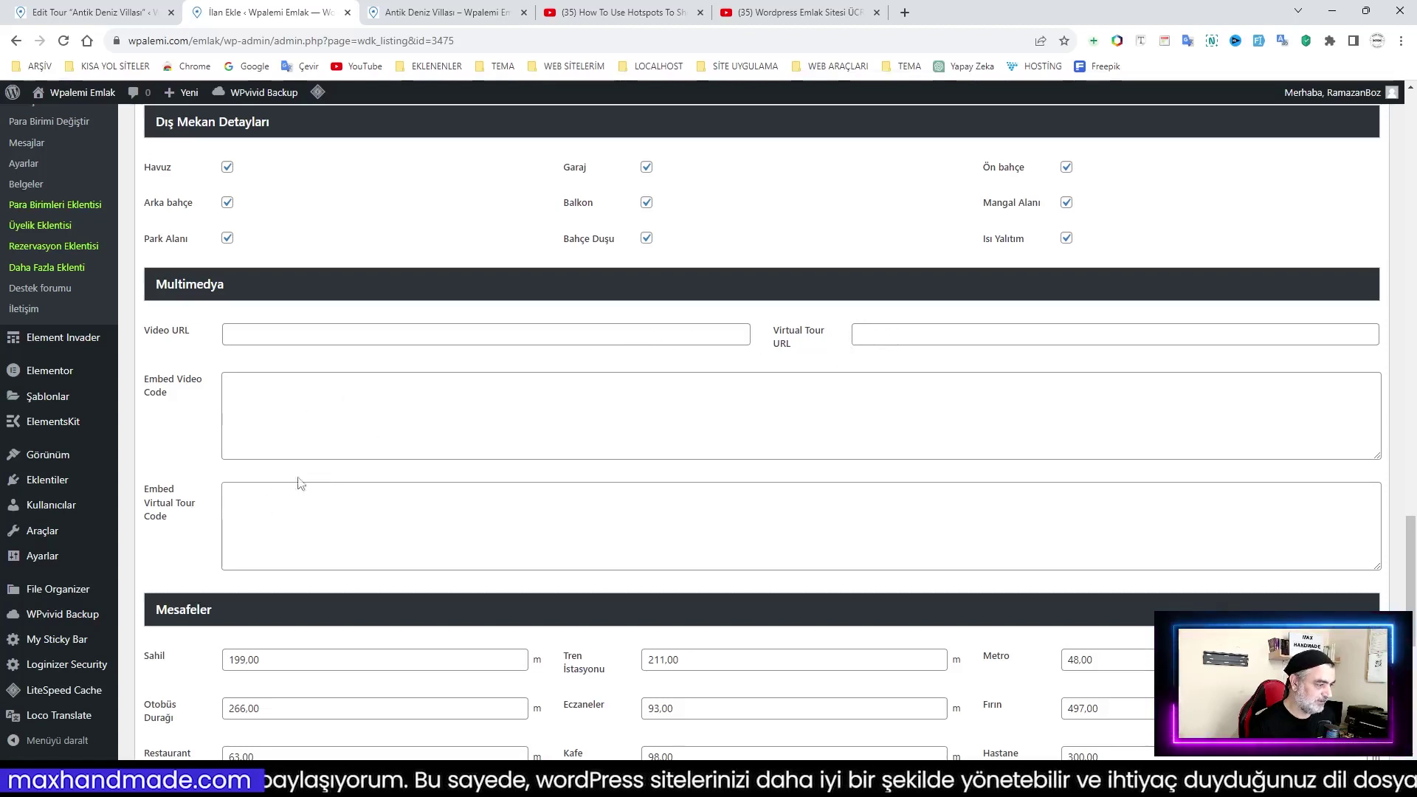
pyautogui.click(267, 524)
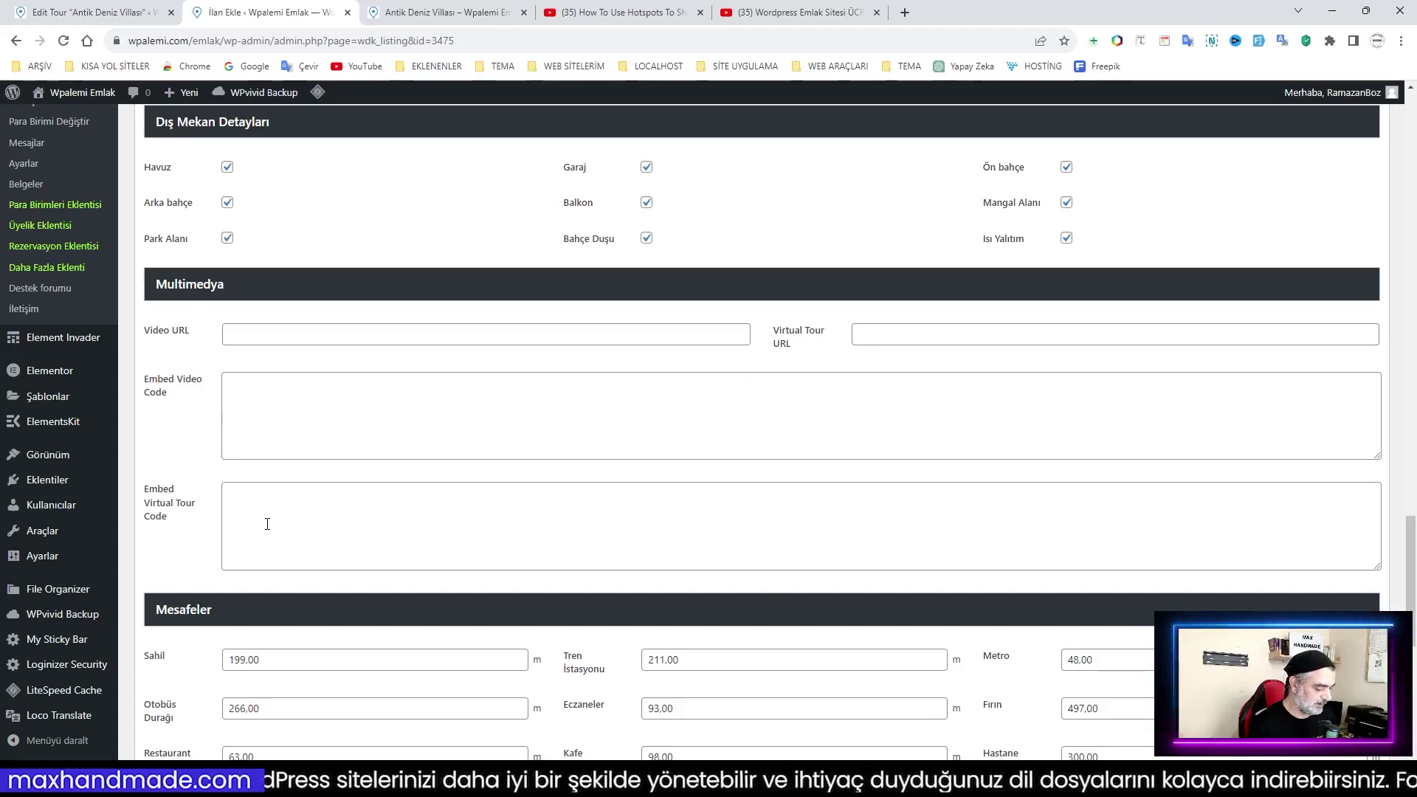
pyautogui.hotkey('ctrl', 'v')
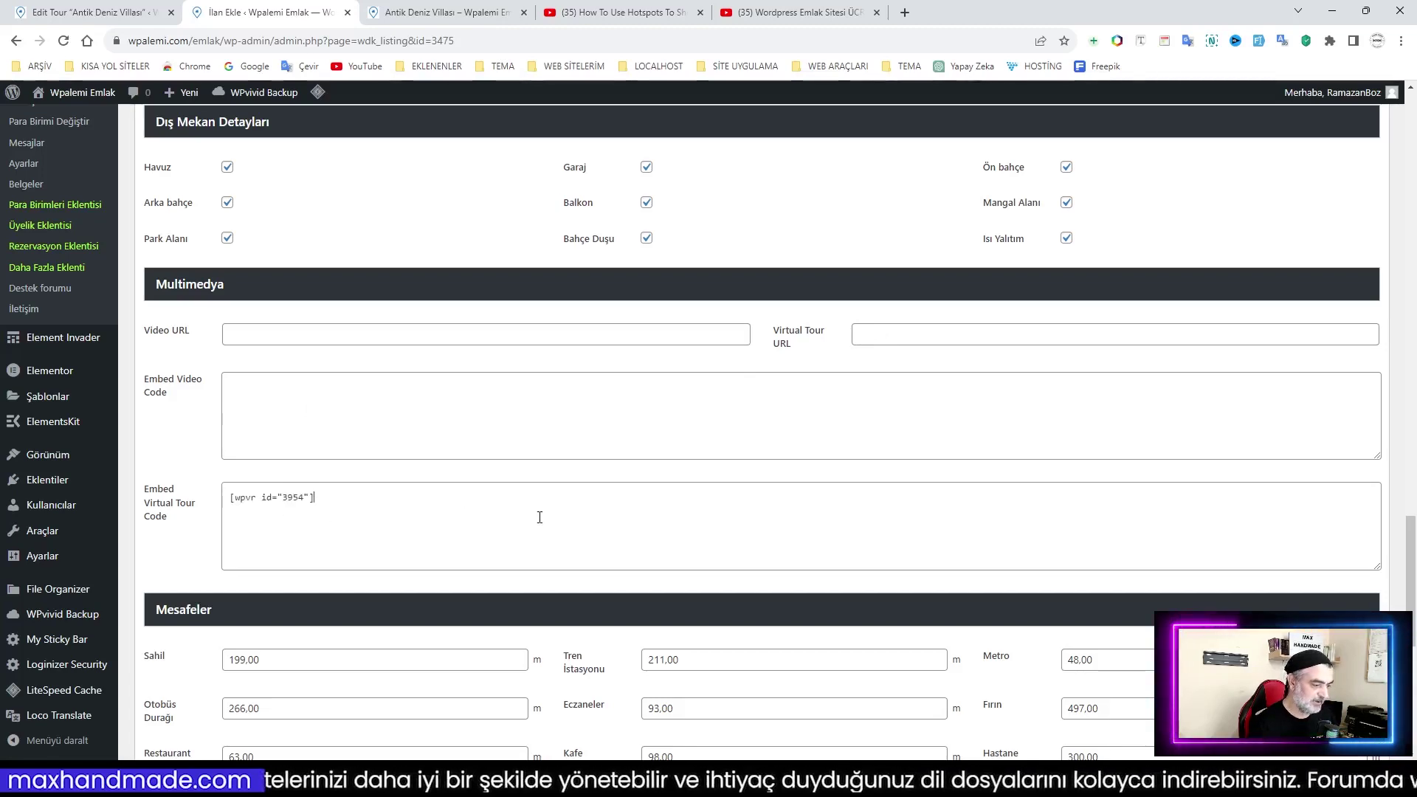
pyautogui.scroll(-7, 519, 514)
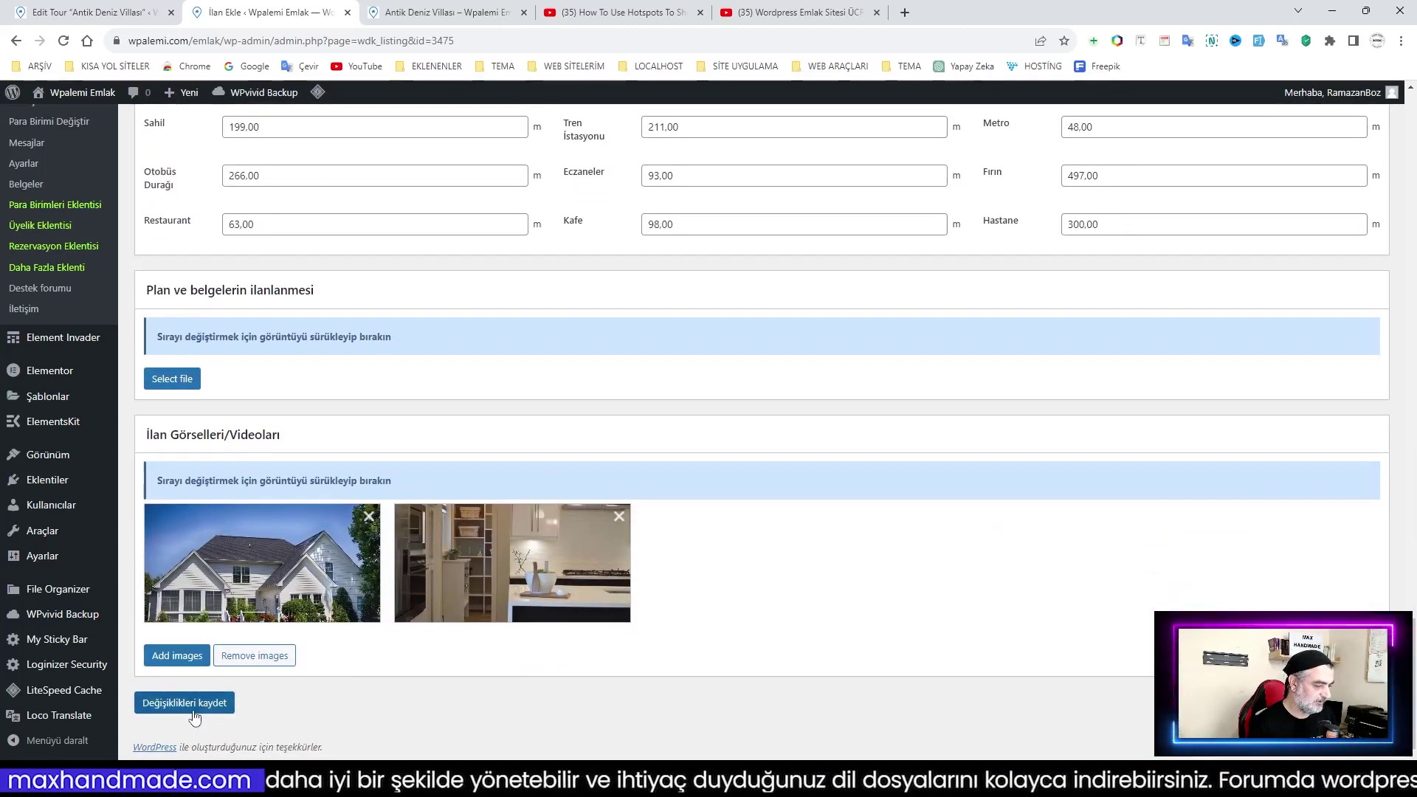
pyautogui.click(193, 712)
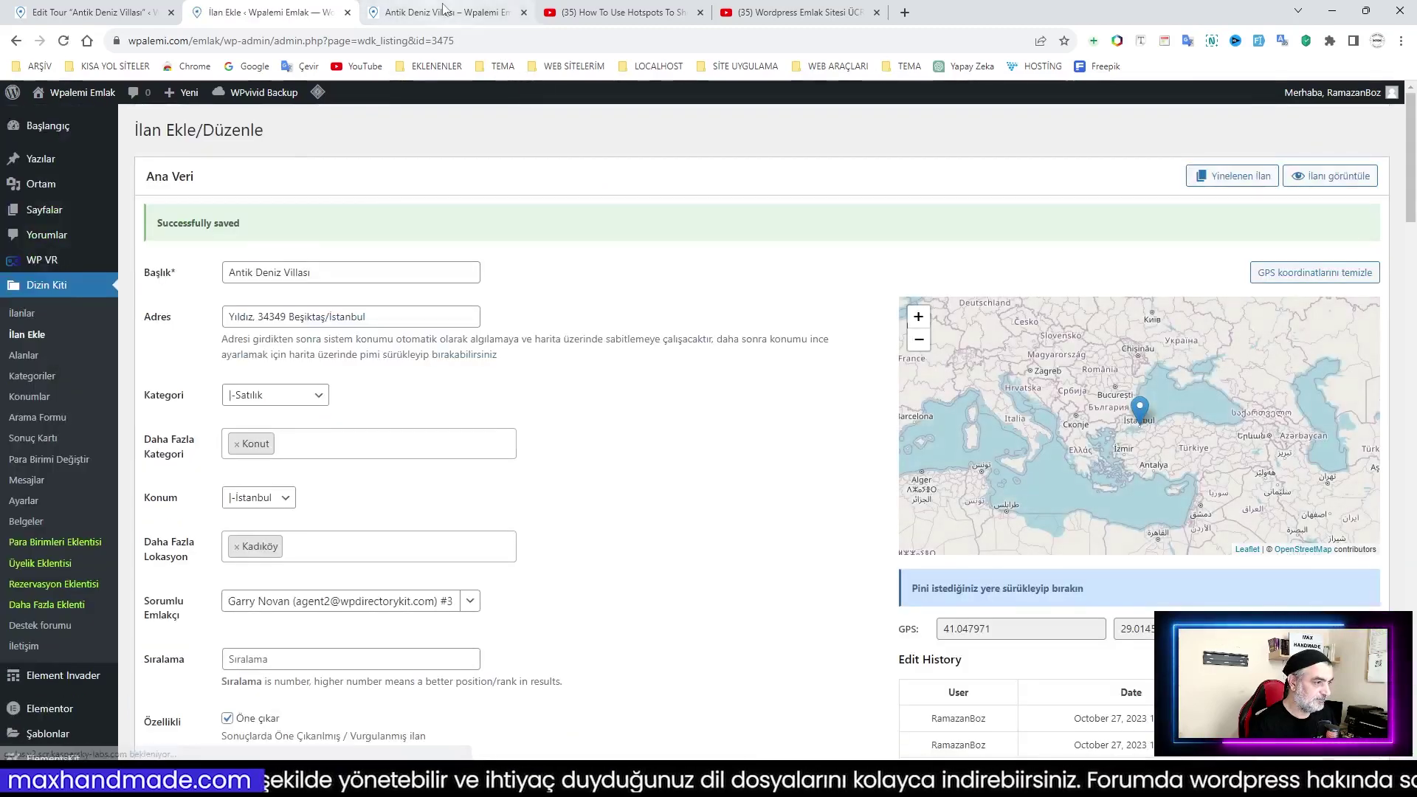
# Reload the public "Antik Deniz Villası" listing page and start its Multimedya virtual tour in full screen
pyautogui.click(450, 11)
pyautogui.click(63, 40)
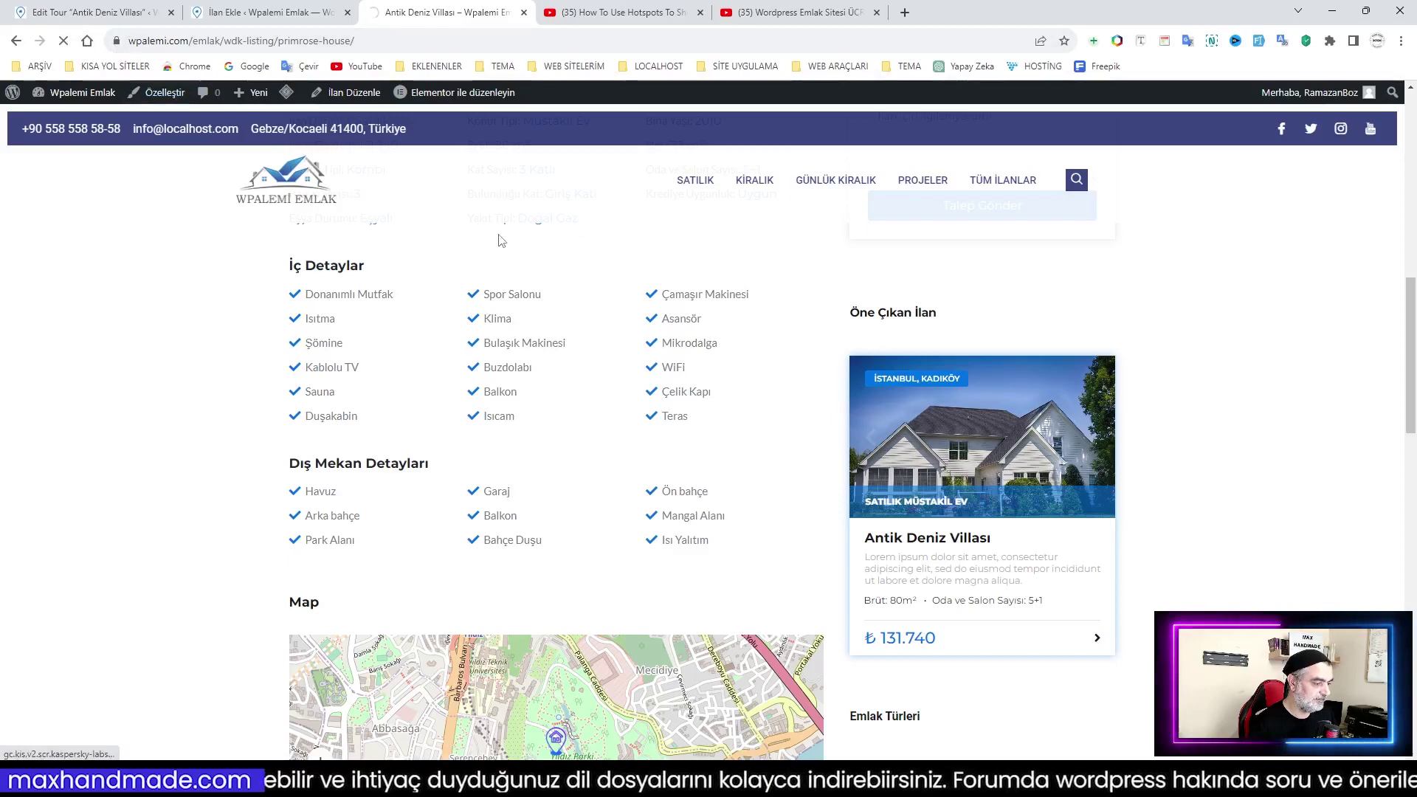
pyautogui.scroll(-4, 499, 244)
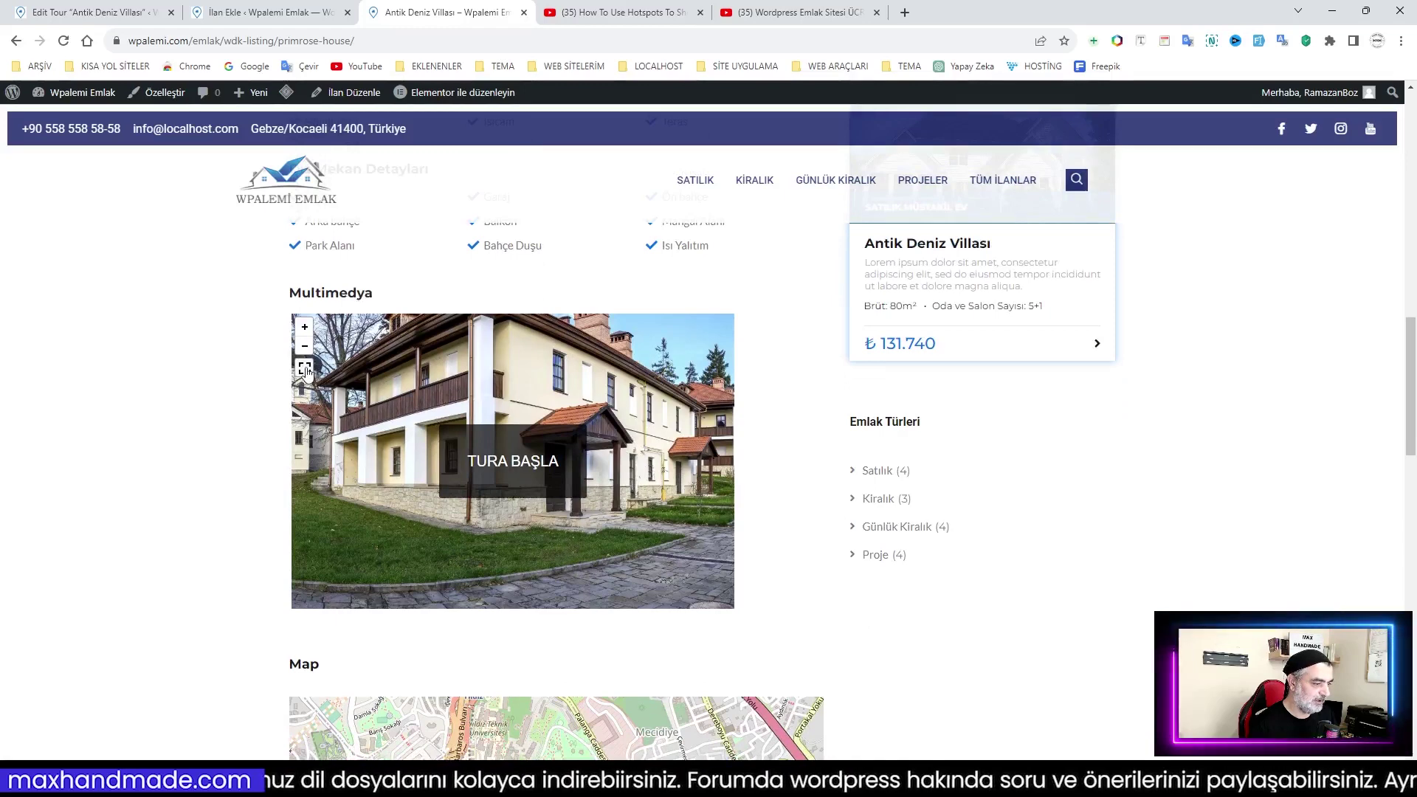
pyautogui.click(514, 463)
pyautogui.click(304, 368)
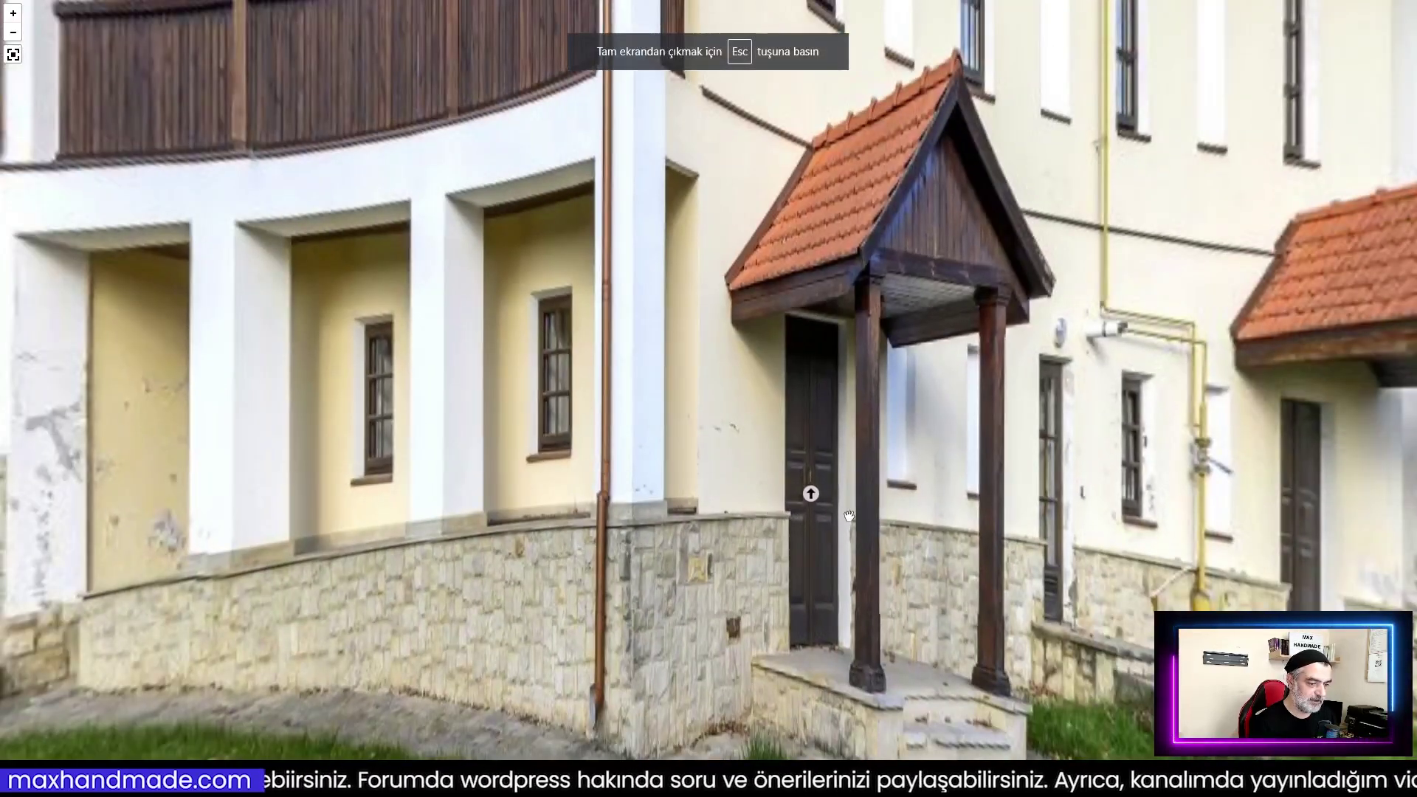
# Enter the villa through the front door hotspot of the exterior scene and look around the living room
pyautogui.click(811, 494)
pyautogui.moveTo(835, 510); pyautogui.dragTo(207, 453)
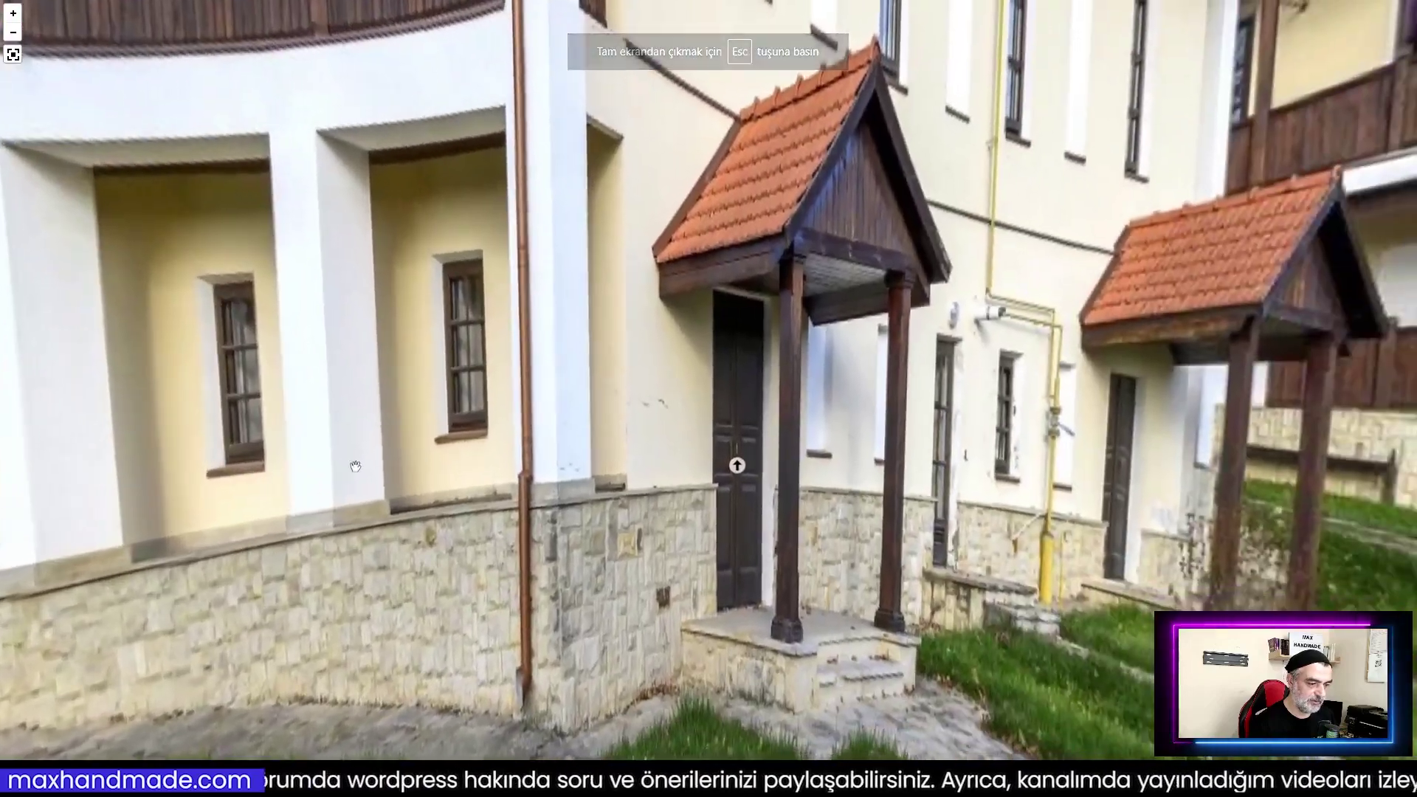
pyautogui.click(741, 470)
pyautogui.scroll(-2, 492, 488)
pyautogui.moveTo(493, 488)
pyautogui.mouseDown()
pyautogui.moveTo(1108, 509)
pyautogui.moveTo(968, 494)
pyautogui.mouseUp()
pyautogui.scroll(-3, 1278, 502)
pyautogui.moveTo(1278, 502); pyautogui.dragTo(1190, 470)
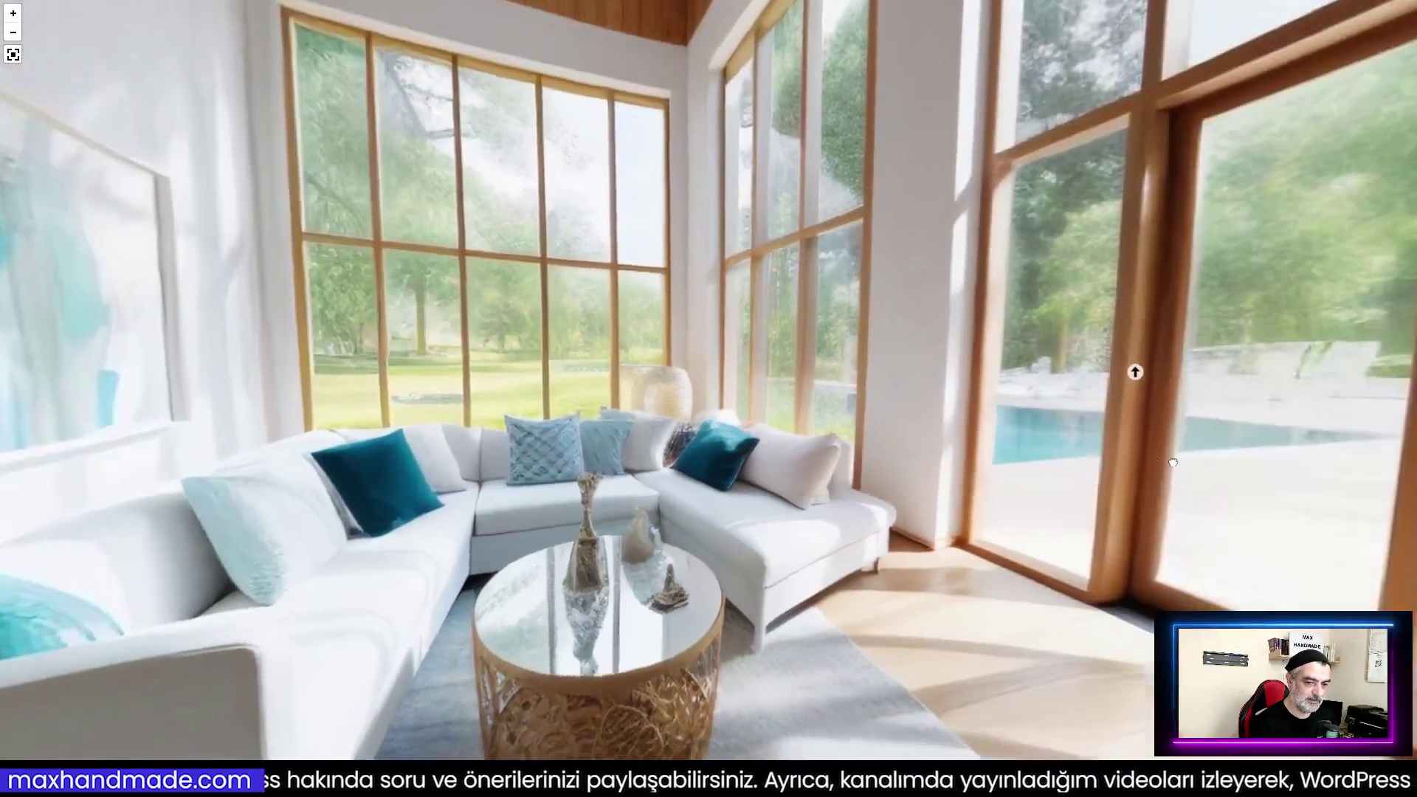
# Open the info hotspot on the living room's wall painting to view its image, then close the popup
pyautogui.moveTo(310, 405); pyautogui.dragTo(634, 363)
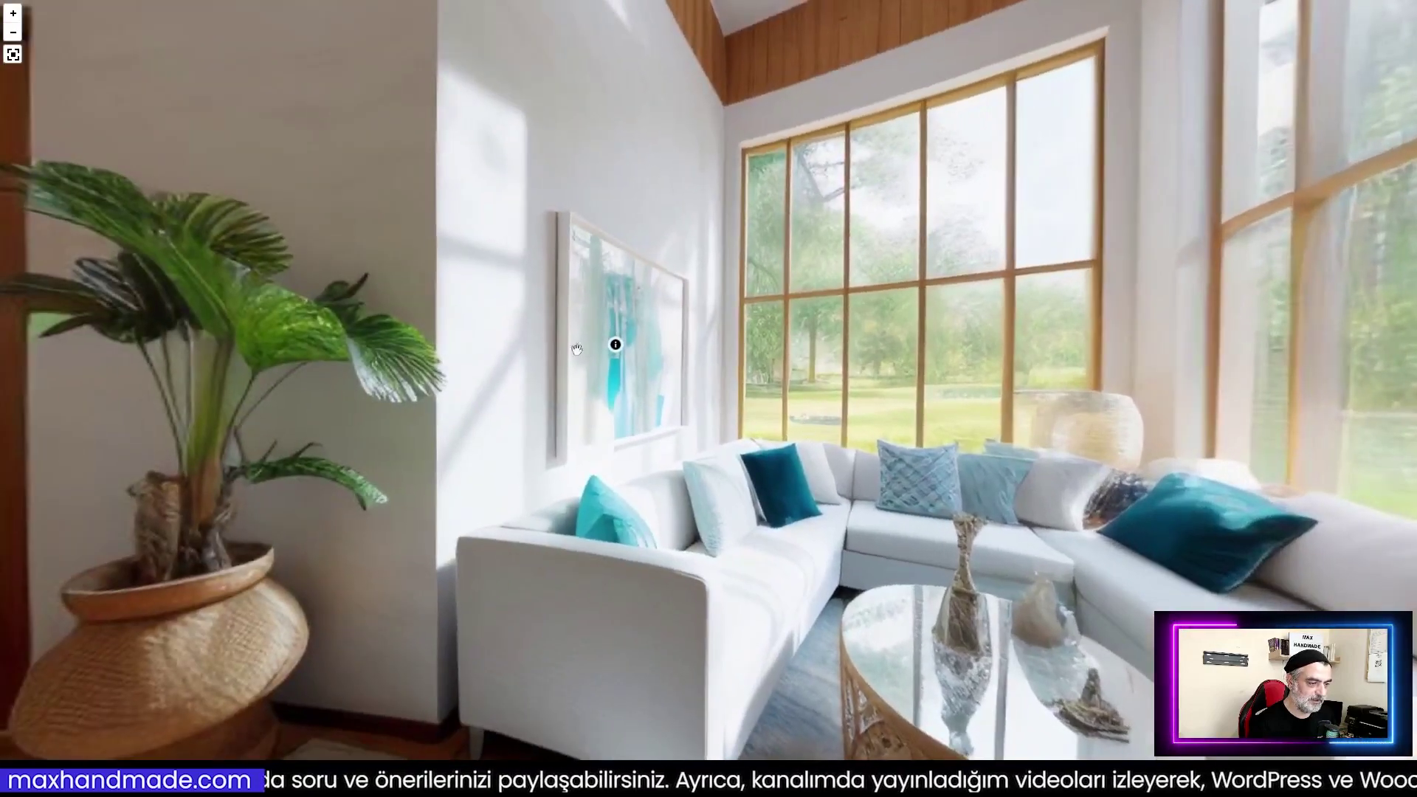
pyautogui.click(615, 347)
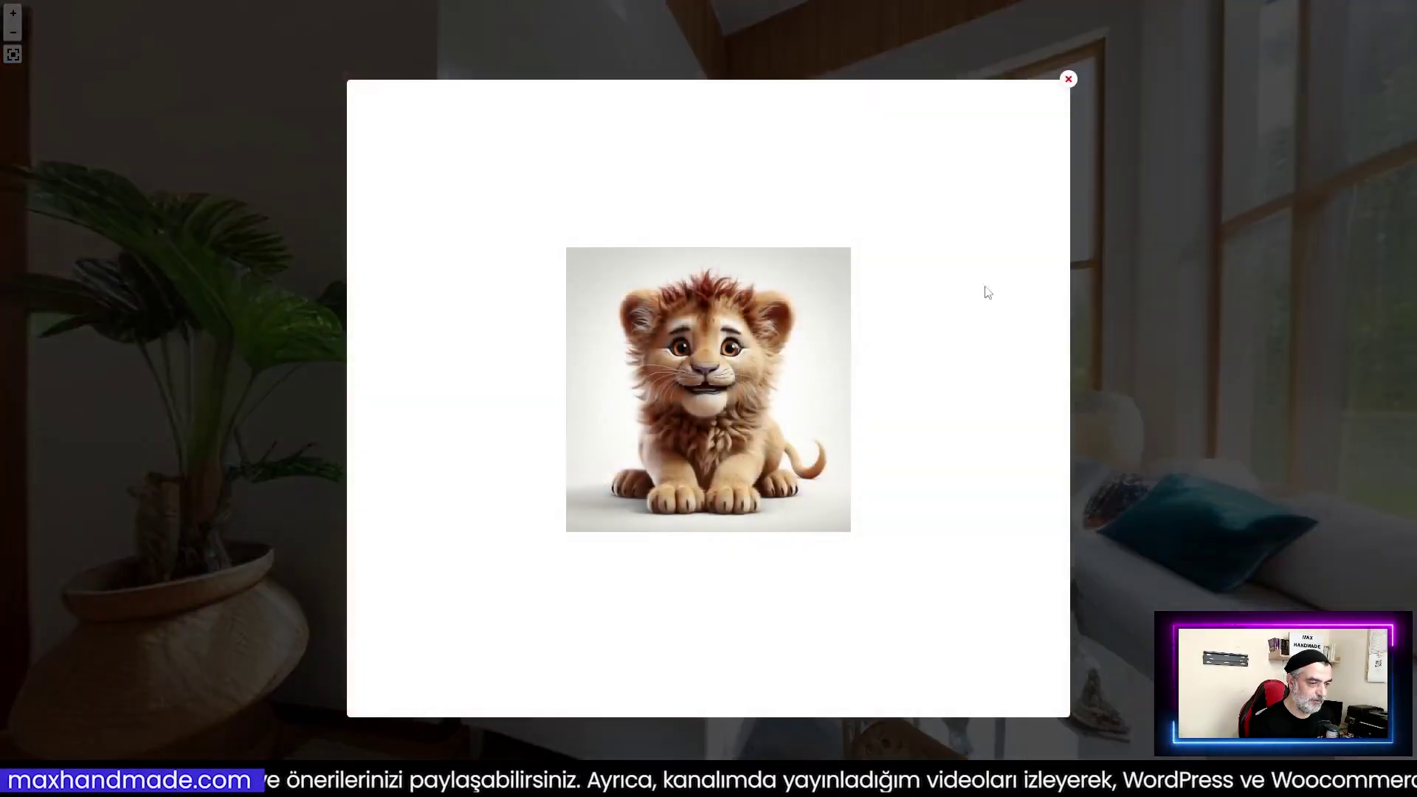
pyautogui.click(1068, 78)
# Turn the living room view towards the glazed double doors beside the TV and test their arrow hotspot
pyautogui.moveTo(391, 406); pyautogui.dragTo(930, 407)
pyautogui.click(716, 386)
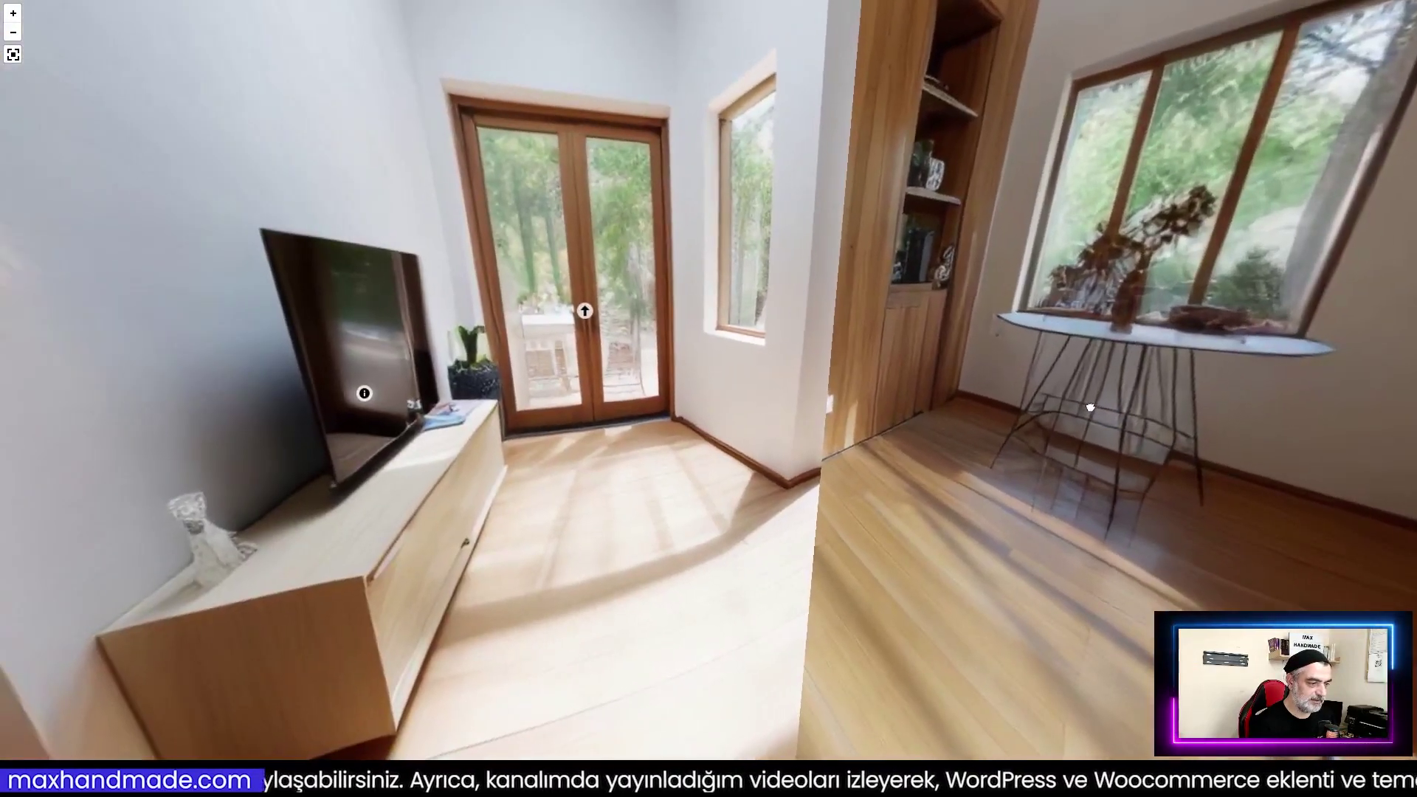
pyautogui.click(586, 312)
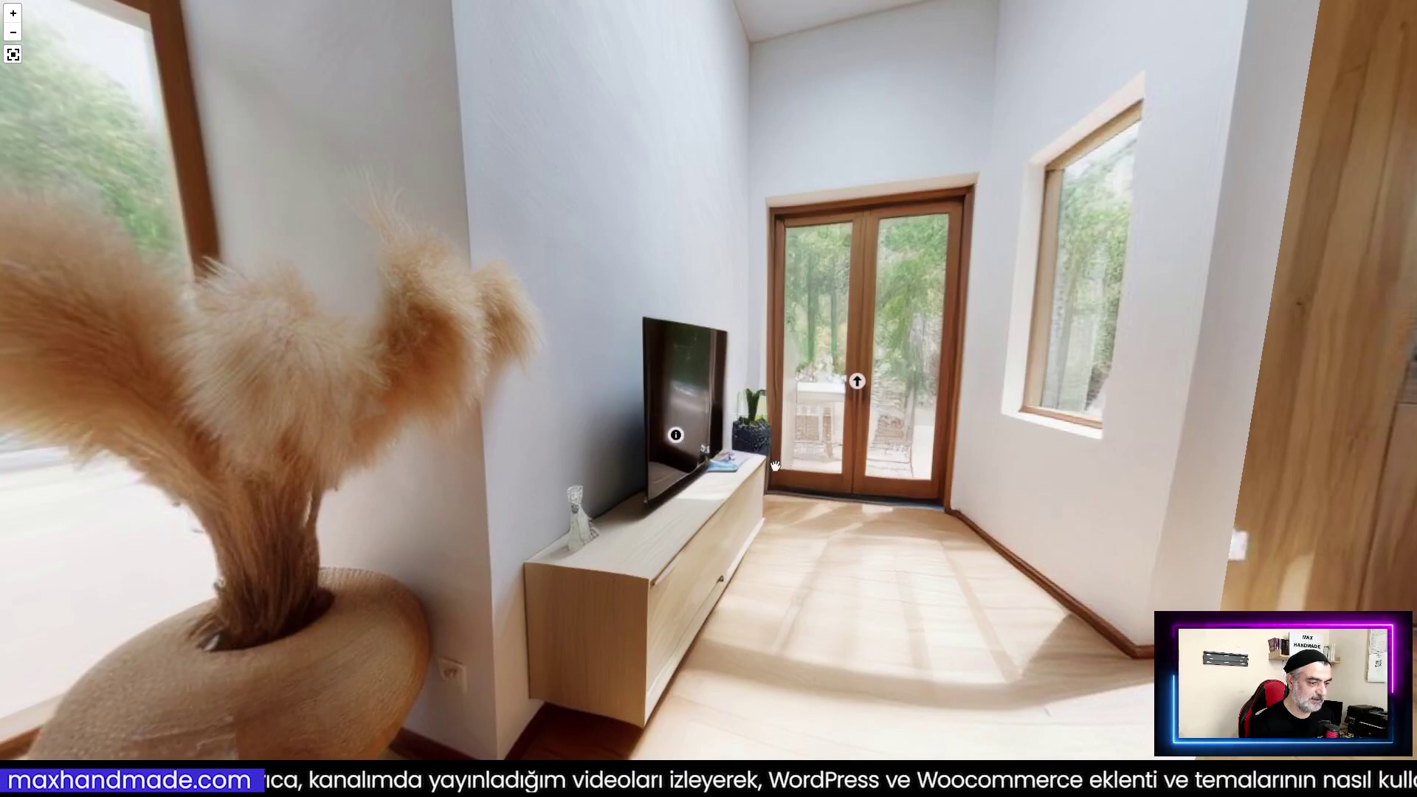
# Leave full screen, return to the listing page, restart the embedded tour, enter the living room and show it in full screen
pyautogui.press('Escape')
pyautogui.click(380, 13)
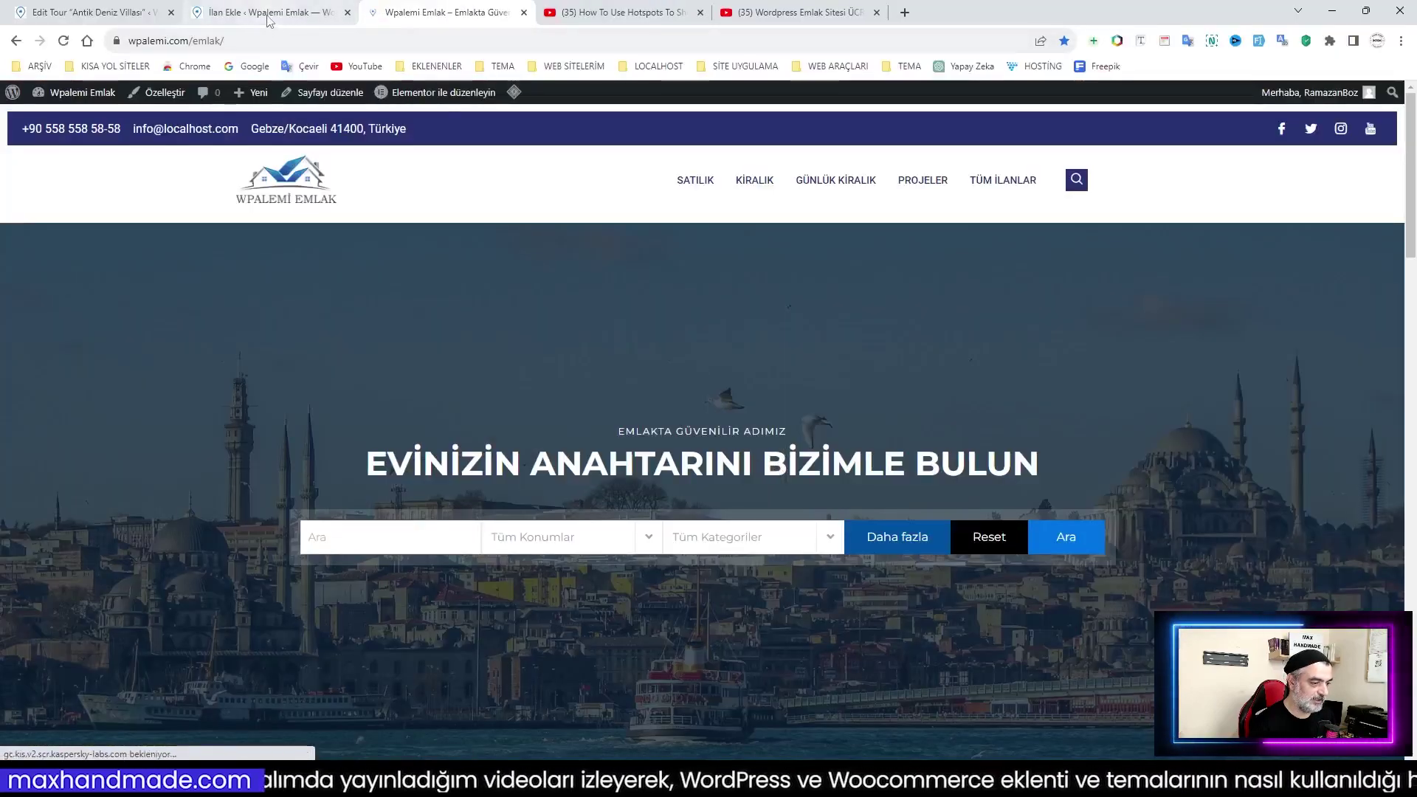
pyautogui.click(267, 13)
pyautogui.click(420, 15)
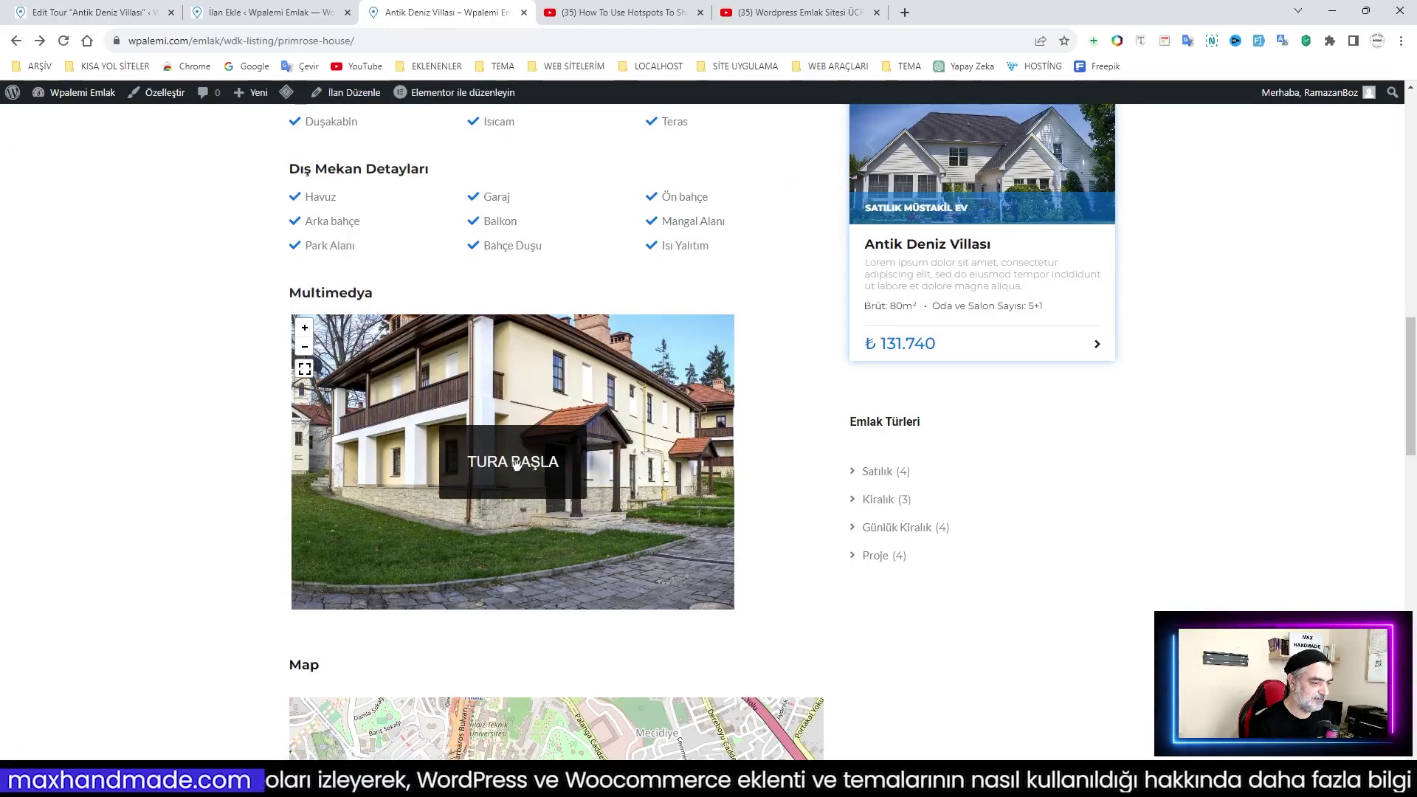
pyautogui.click(519, 465)
pyautogui.click(560, 506)
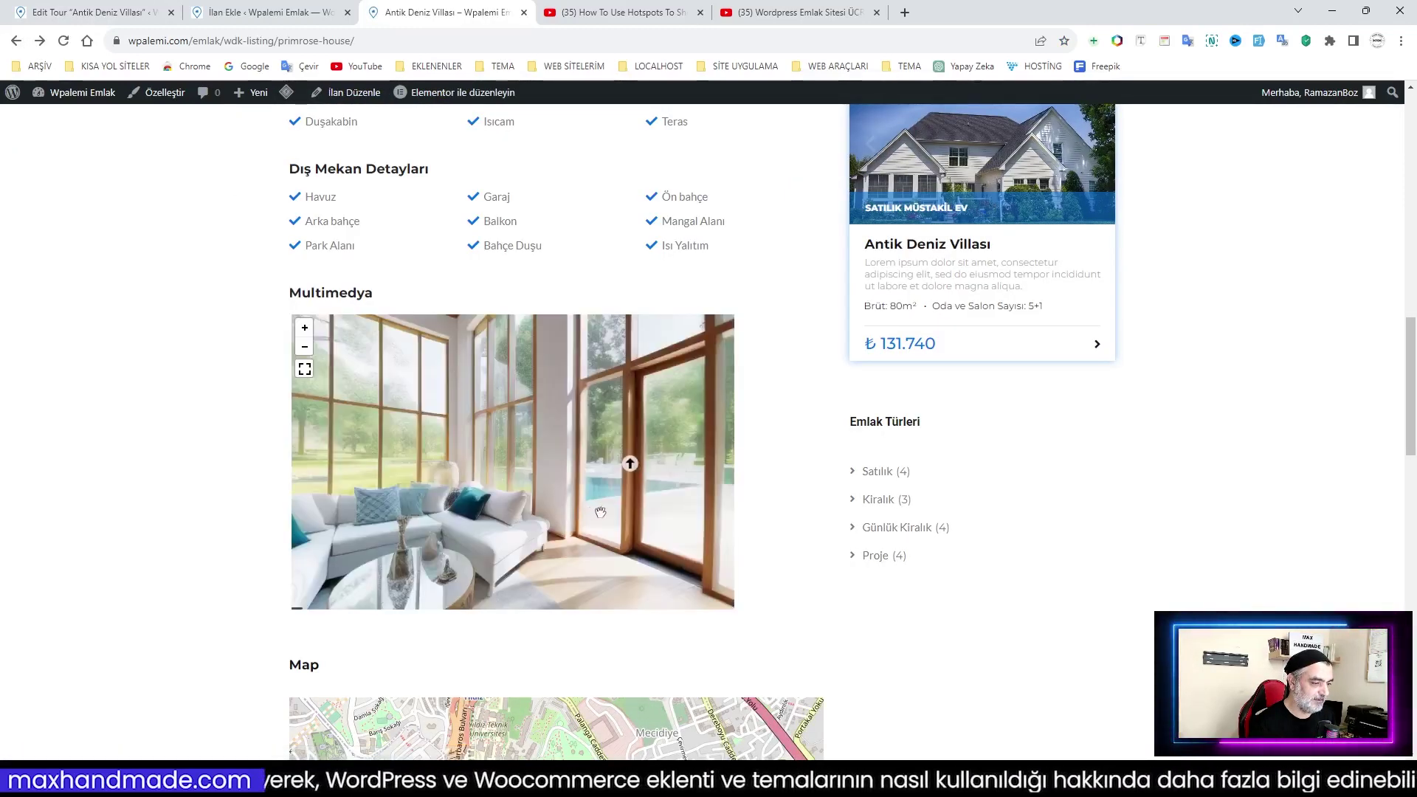
pyautogui.click(304, 368)
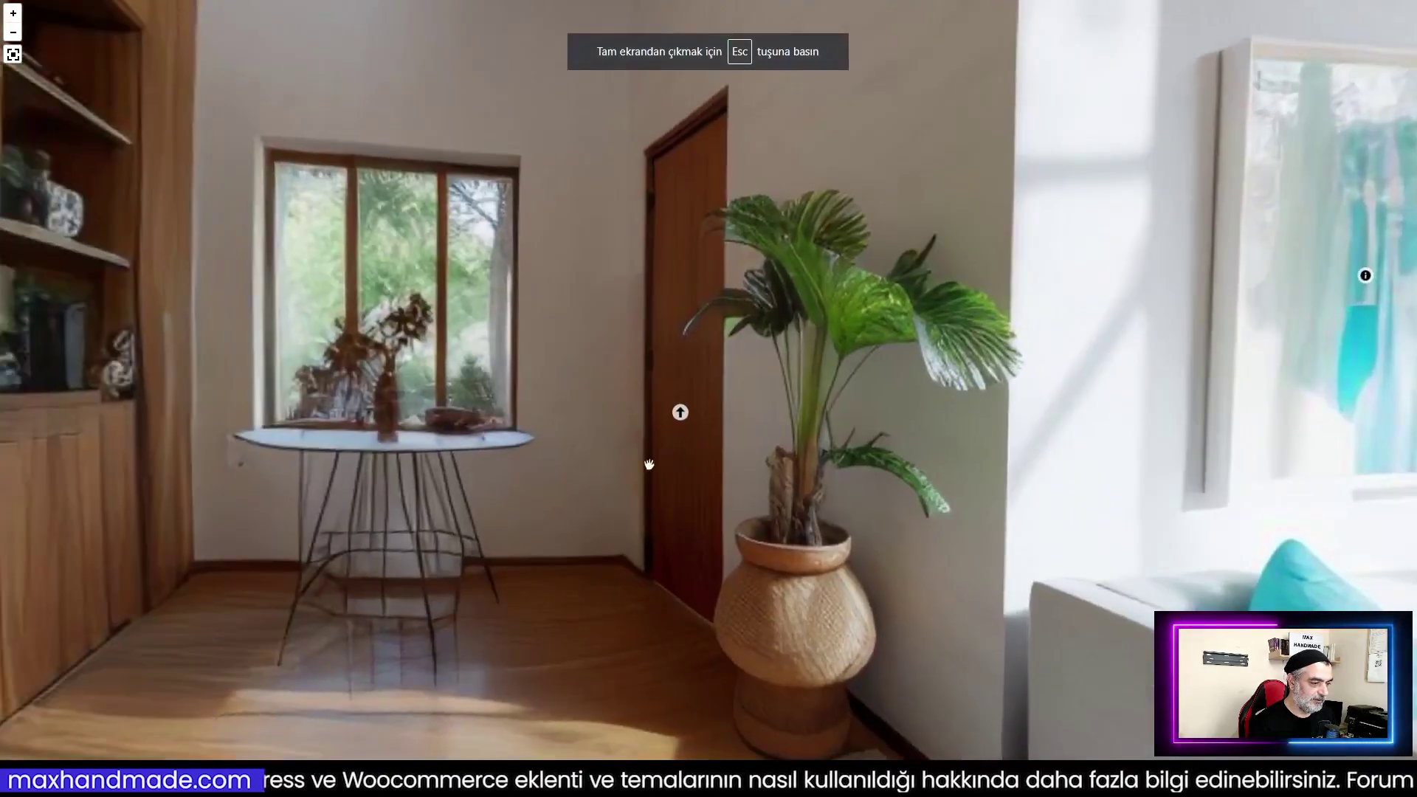
# Test the wooden door hotspot, visit the kitchen through the double doors and return through the "SALON KAPISI" hotspot
pyautogui.click(672, 410)
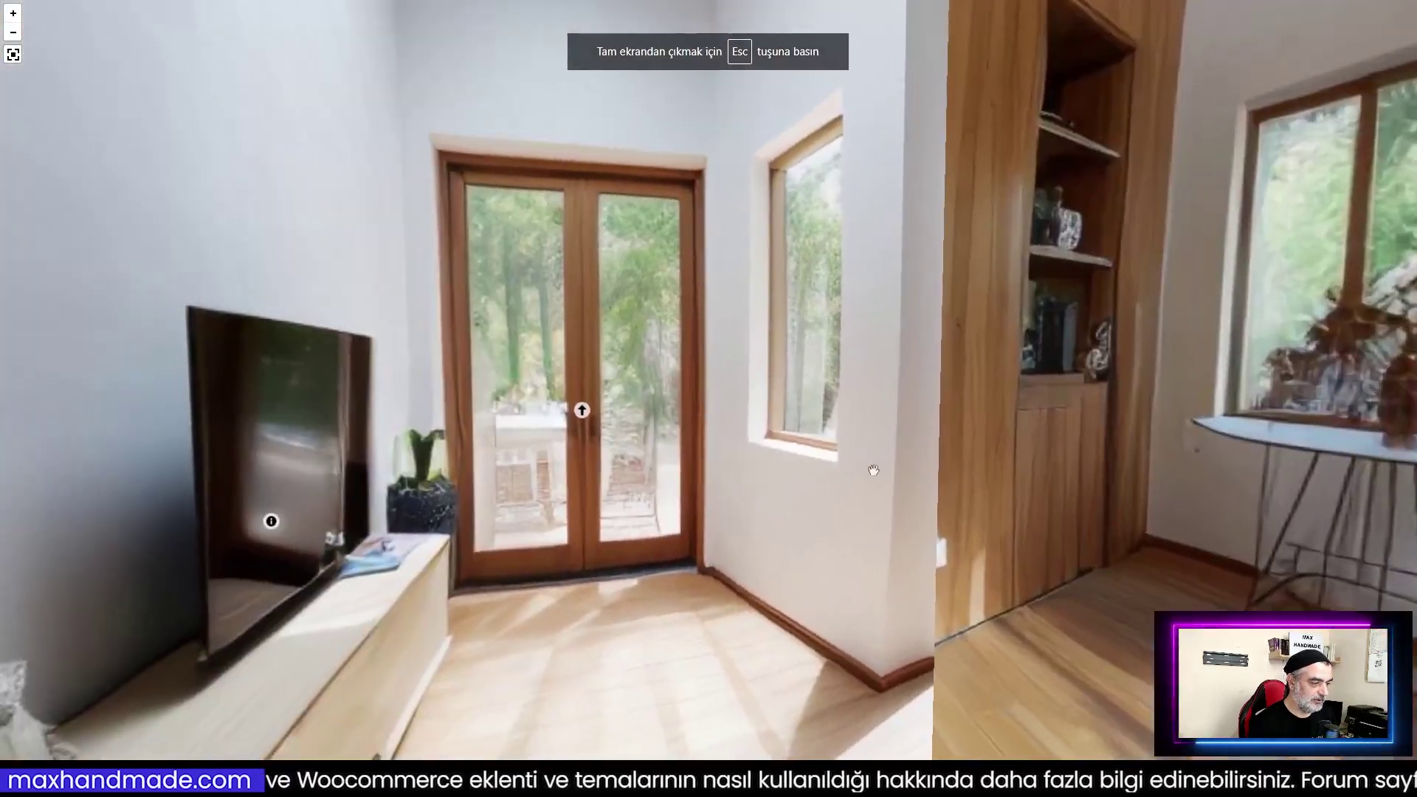
pyautogui.click(591, 413)
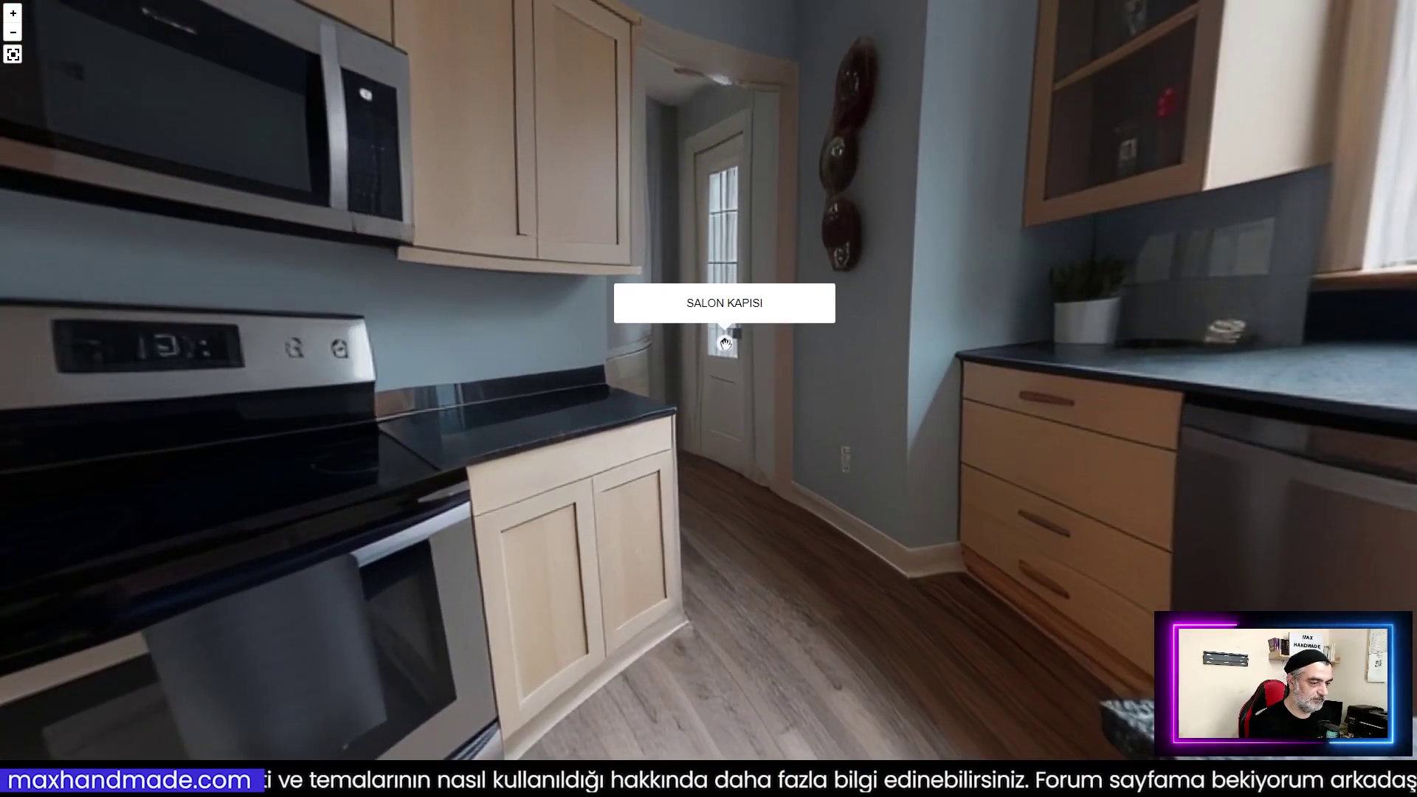
pyautogui.click(729, 349)
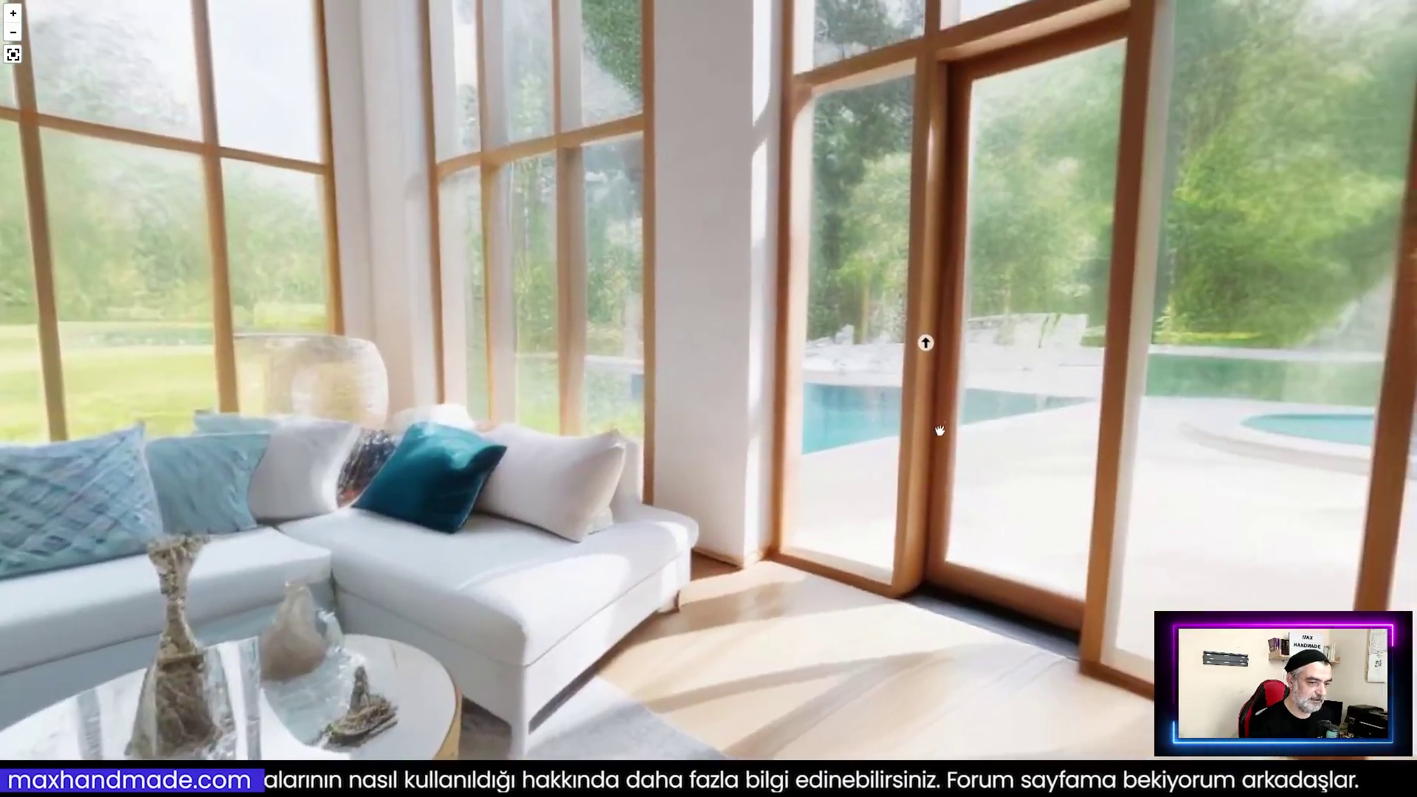
# Enter the bedroom through the pool-side door hotspot, open and close the desk's video popup, and return by the bookcase hotspot
pyautogui.click(927, 344)
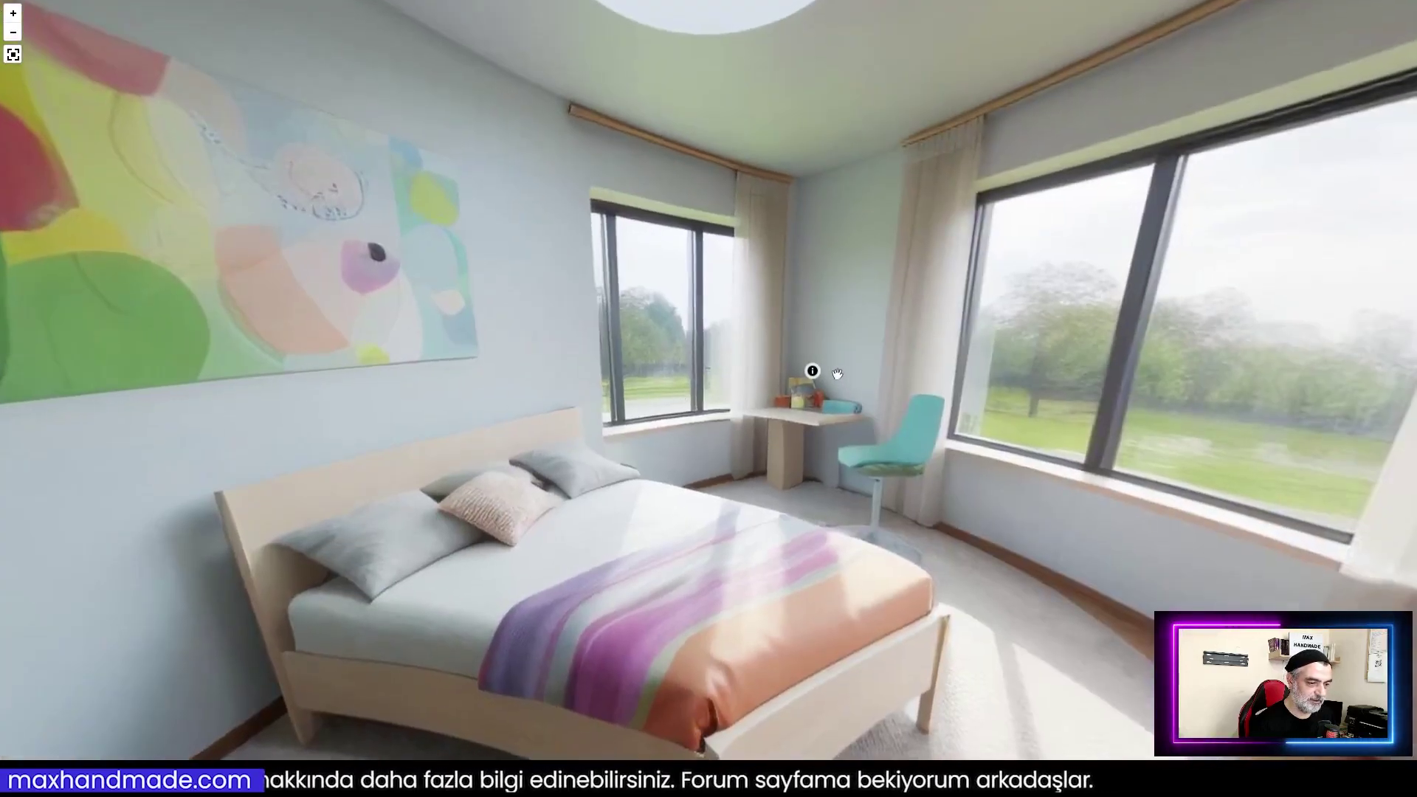
pyautogui.click(814, 372)
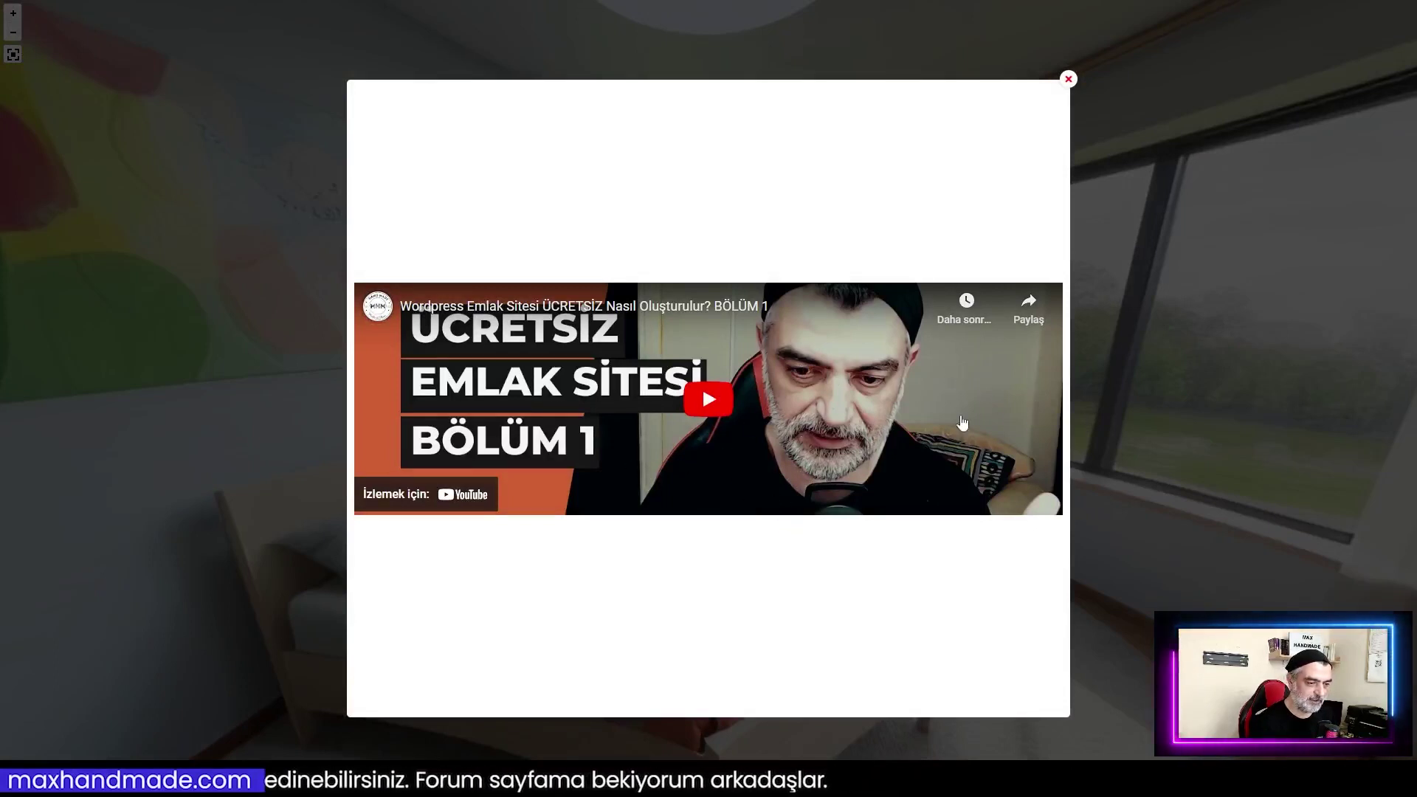
pyautogui.click(1069, 80)
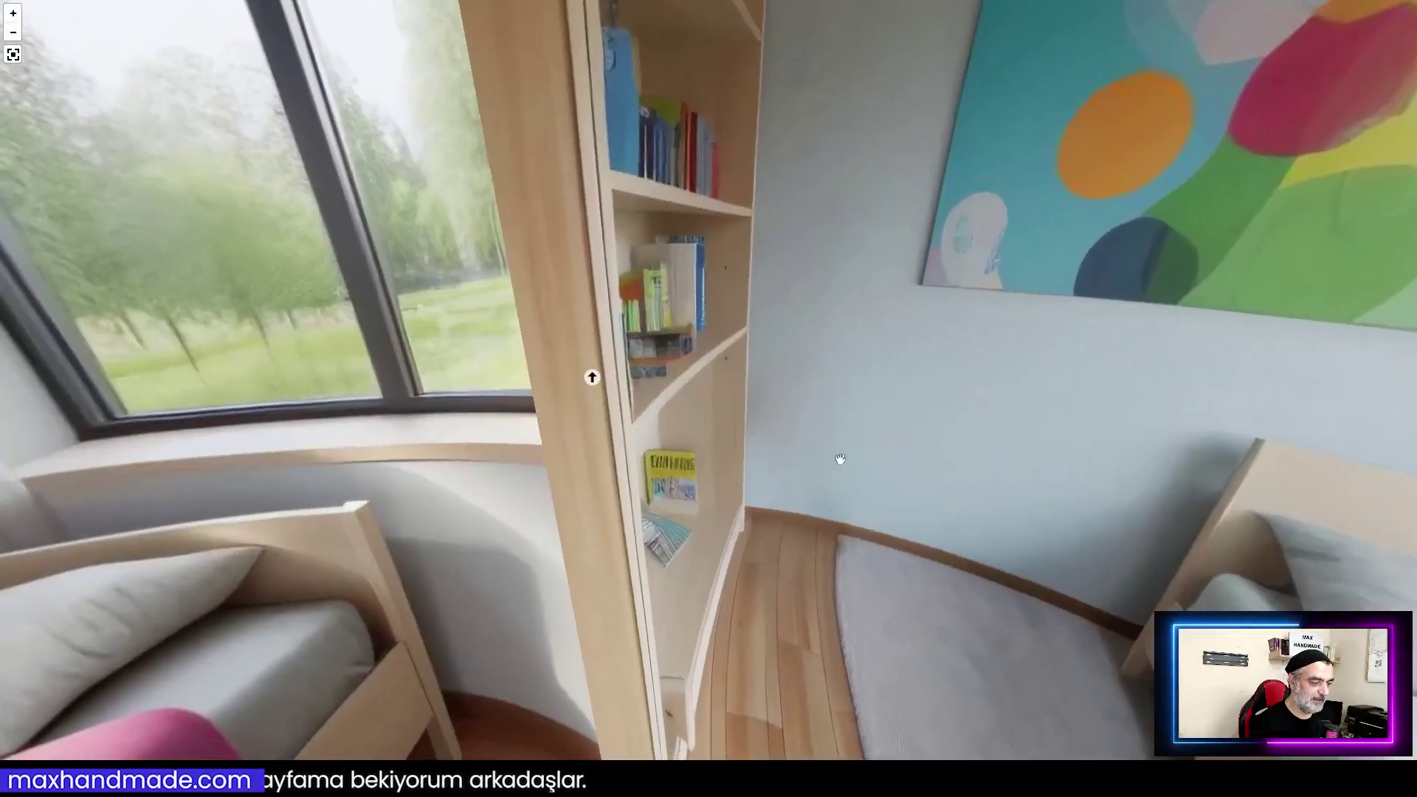
pyautogui.click(592, 377)
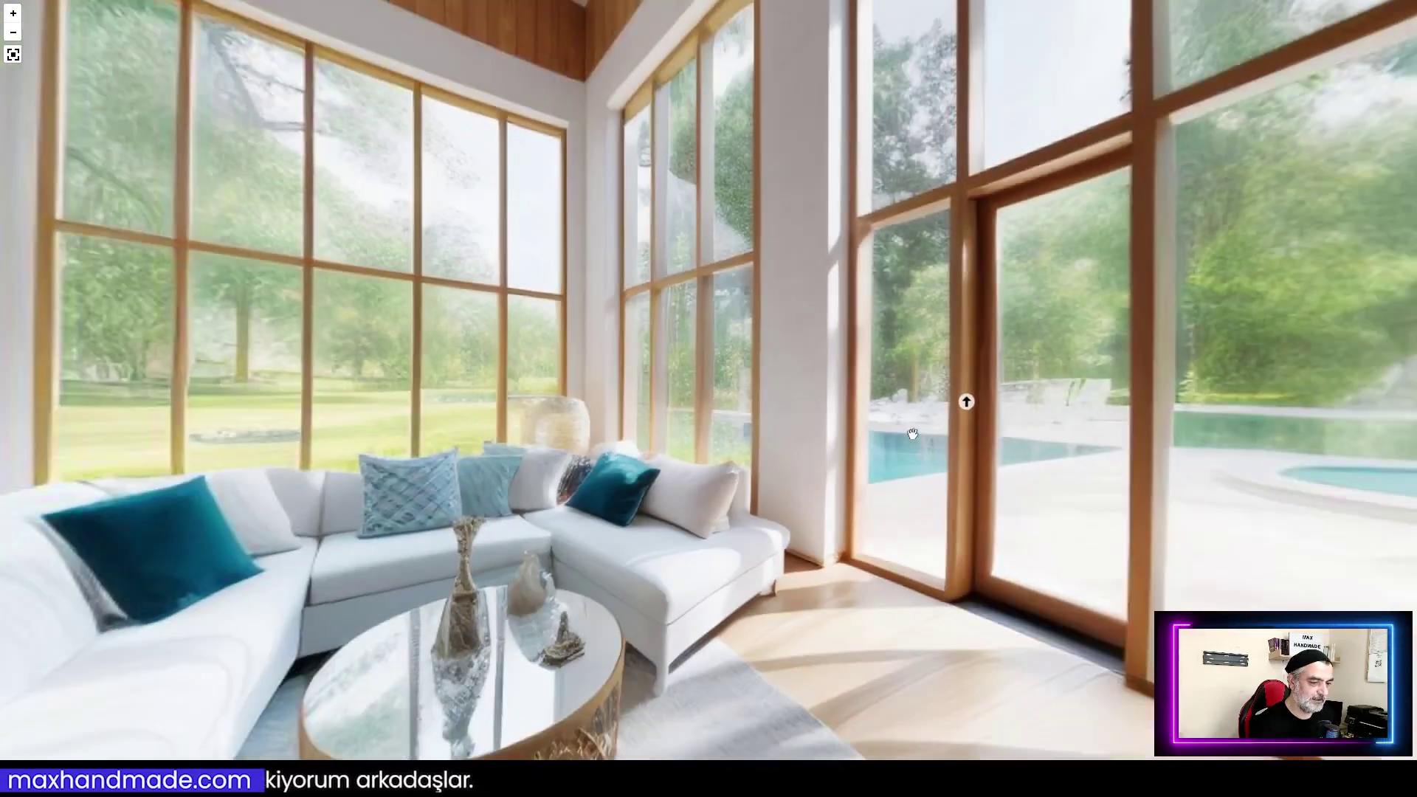
# Look around the living room and go back out to the villa's exterior scene
pyautogui.moveTo(406, 428); pyautogui.dragTo(952, 437)
pyautogui.moveTo(402, 432); pyautogui.dragTo(599, 440)
pyautogui.click(403, 459)
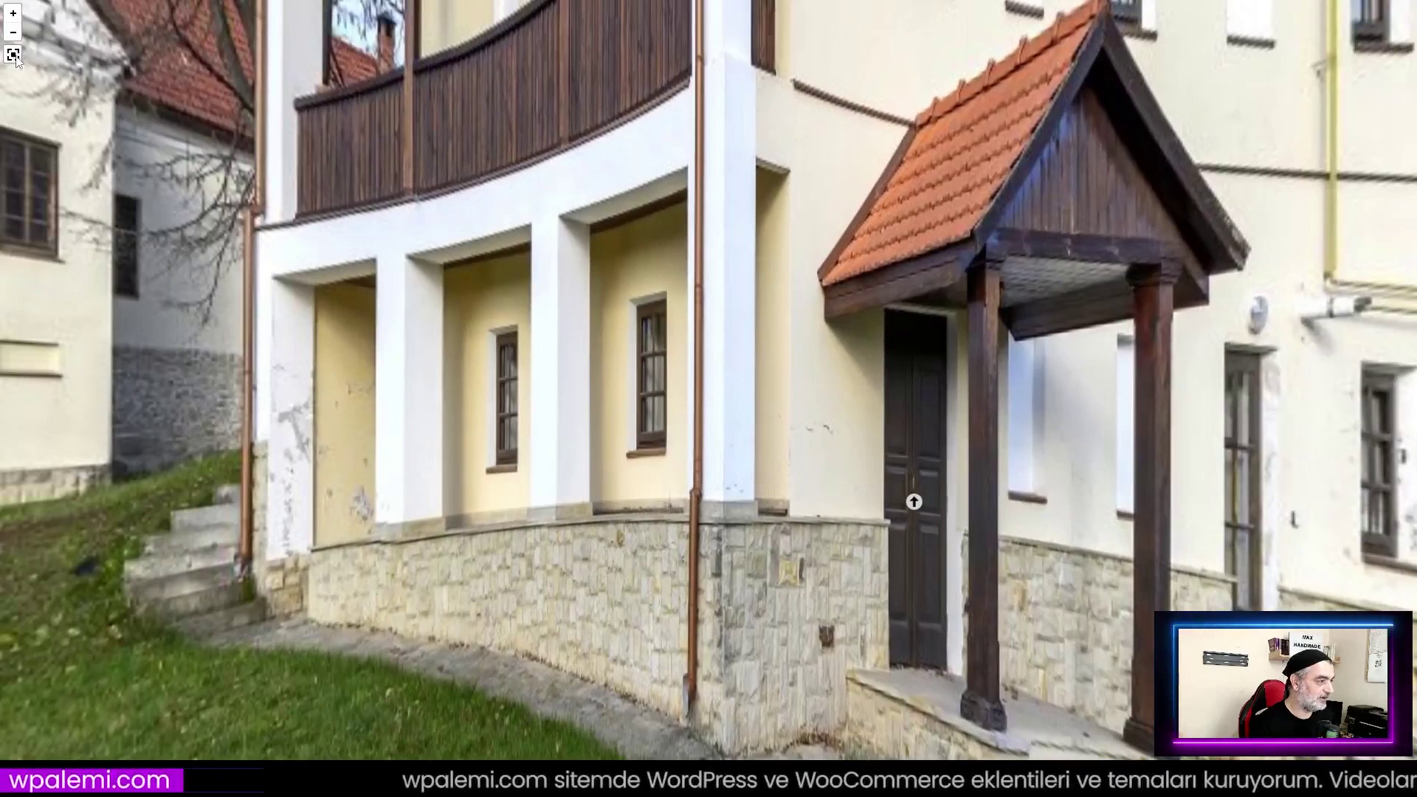
# Leave the tour's full-screen view and look over the public listing page around the embedded tour
pyautogui.click(13, 55)
pyautogui.scroll(8, 908, 455)
pyautogui.scroll(-5, 924, 455)
# Return to the listing's edit page and review the virtual tour embed code in the Multimedya section
pyautogui.click(244, 13)
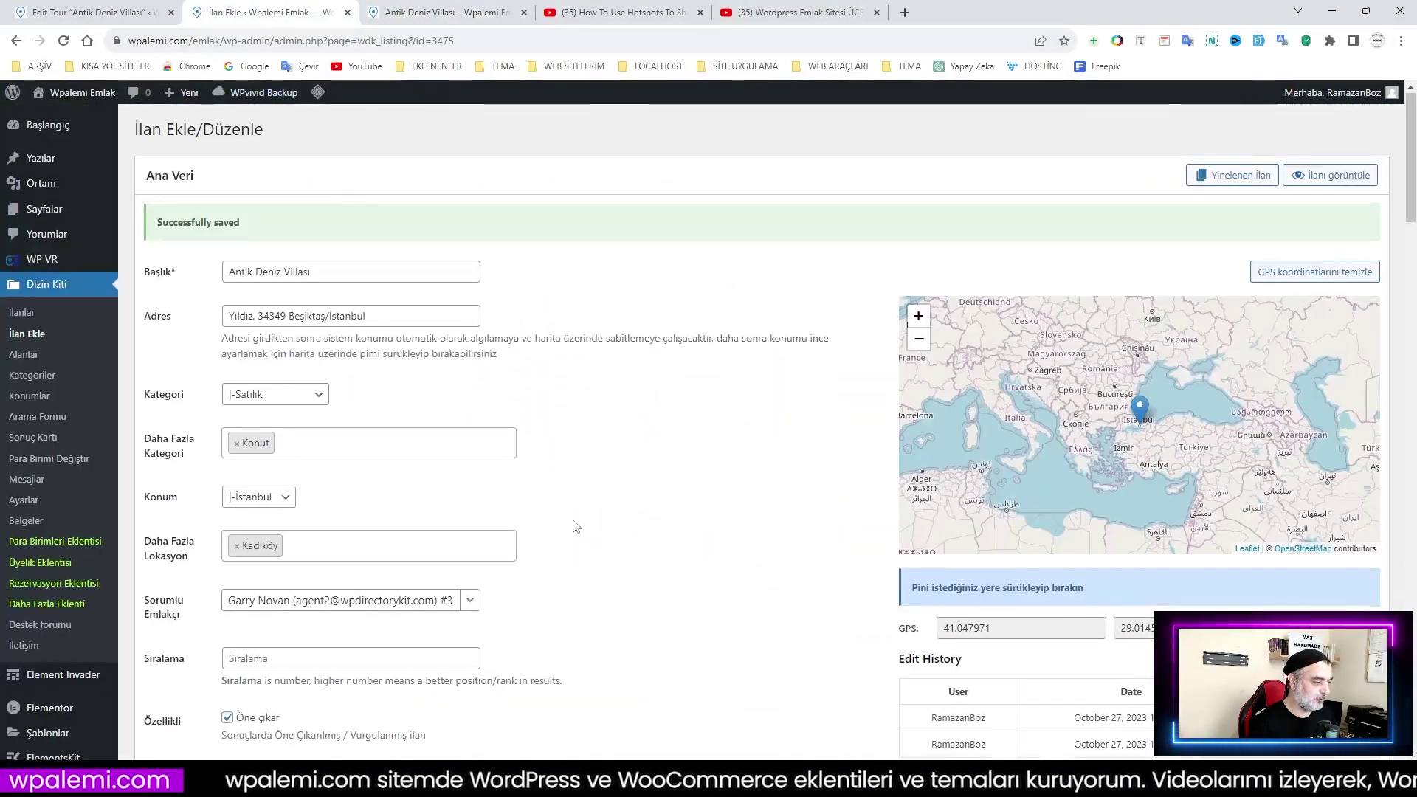
pyautogui.scroll(-20, 567, 534)
pyautogui.scroll(-3, 584, 524)
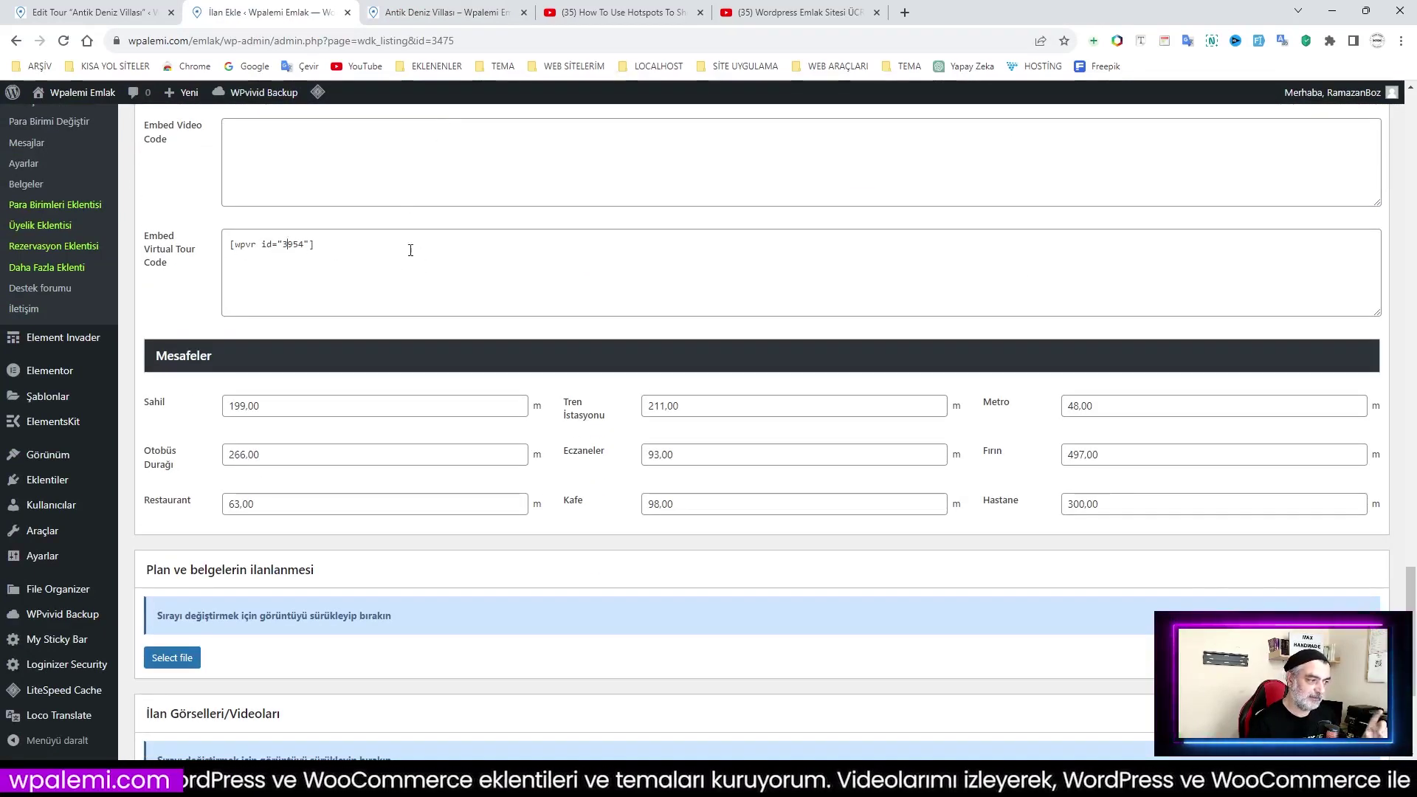
pyautogui.scroll(2, 411, 261)
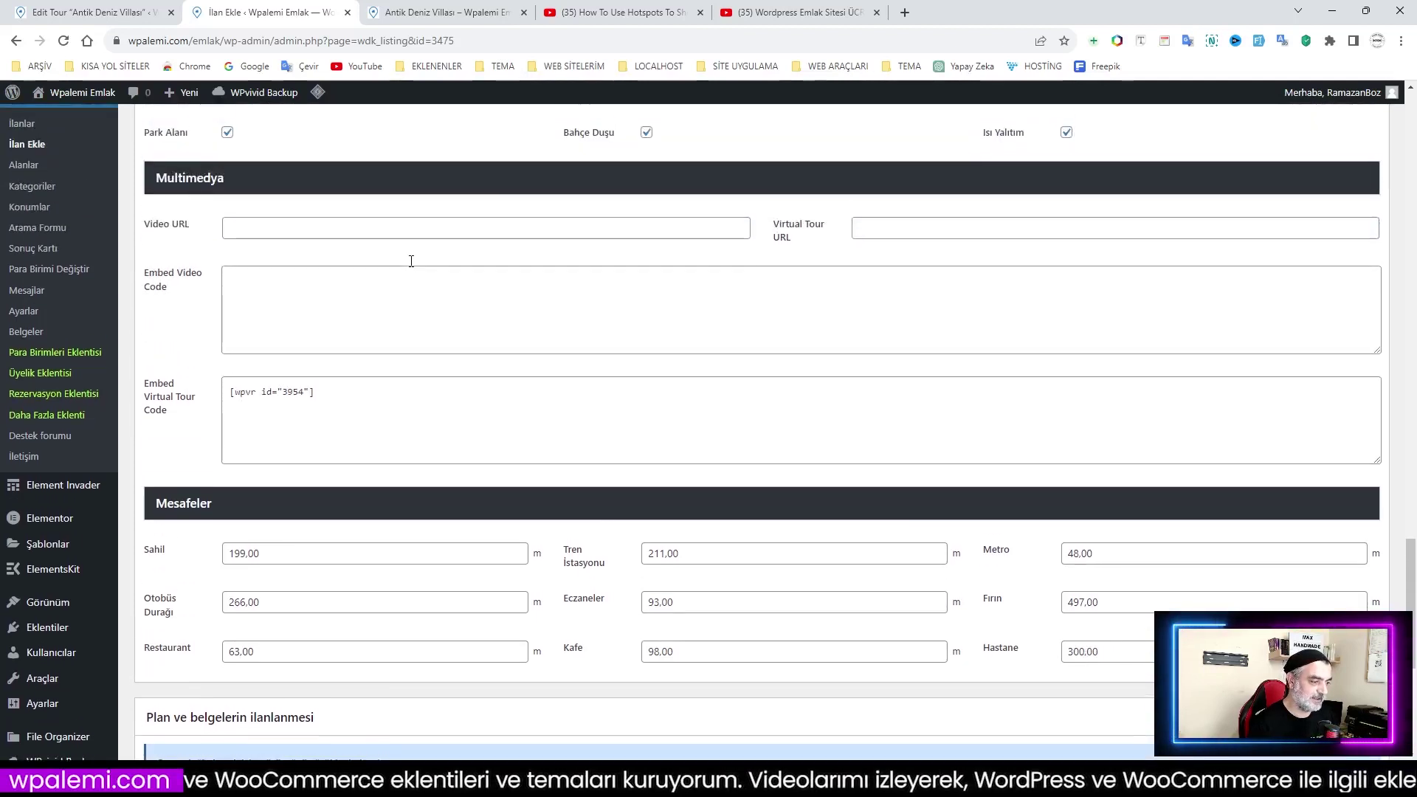
pyautogui.scroll(2, 404, 367)
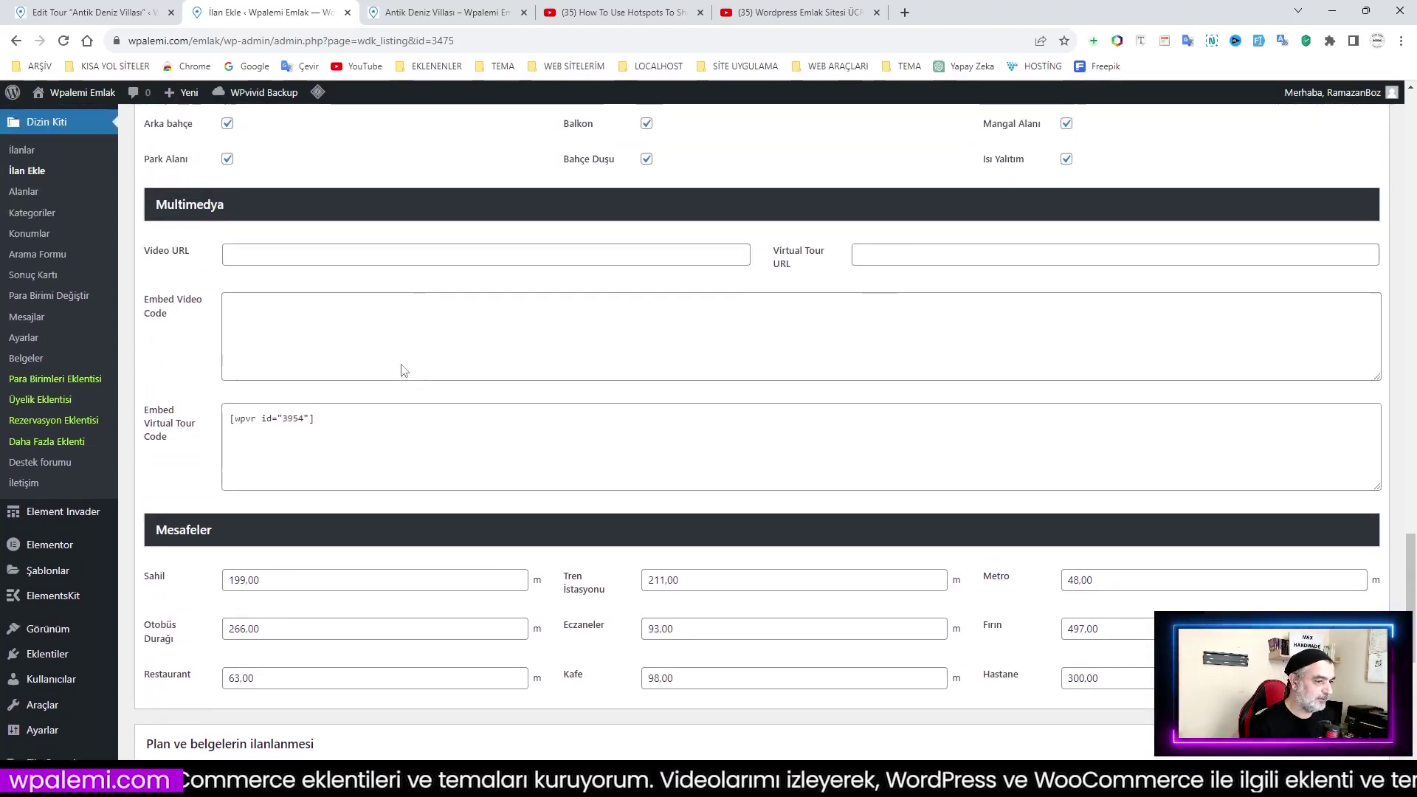
pyautogui.scroll(2, 405, 370)
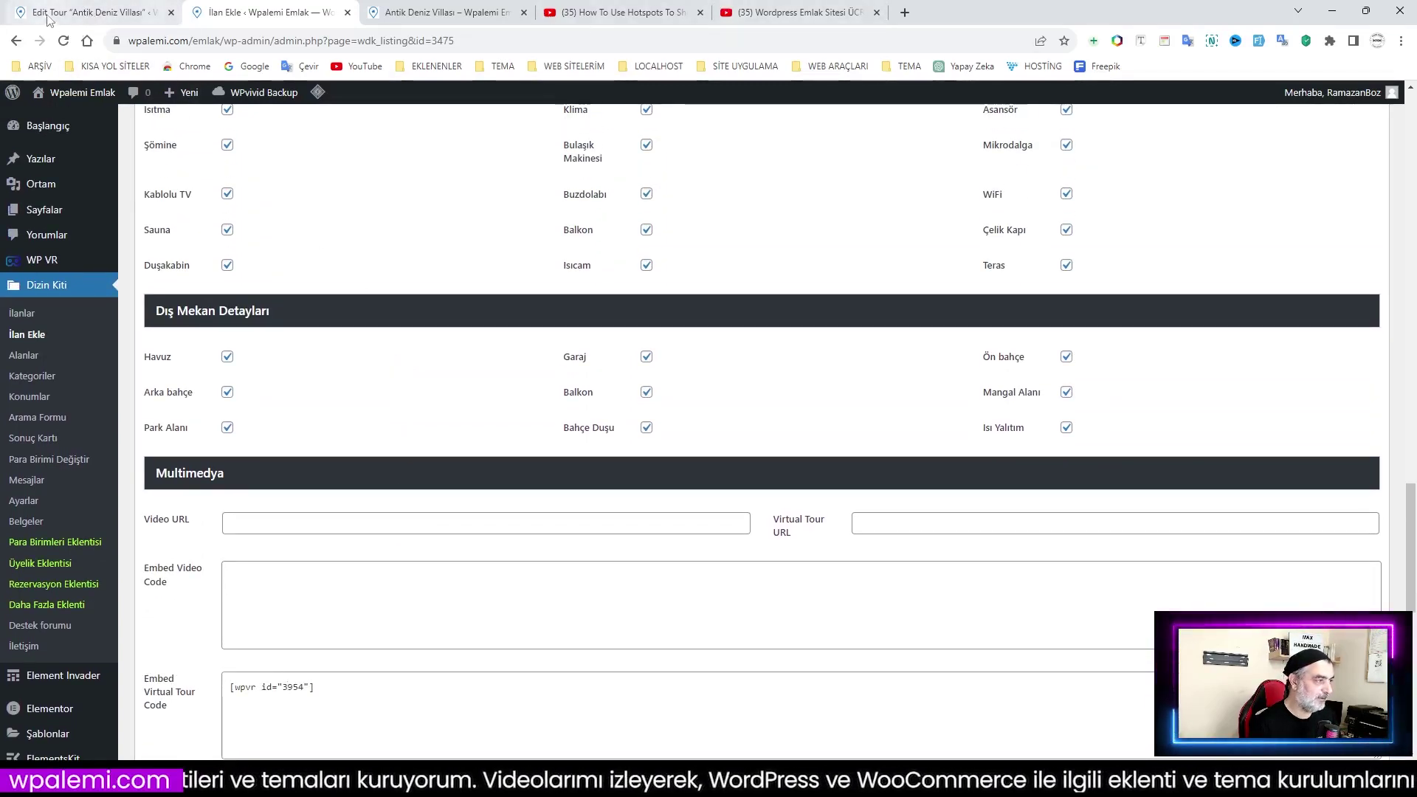
# Go back to the "Antik Deniz Villası" tour editor and review scene 01's settings and the tour preview
pyautogui.click(92, 11)
pyautogui.scroll(-3, 611, 402)
pyautogui.scroll(3, 610, 402)
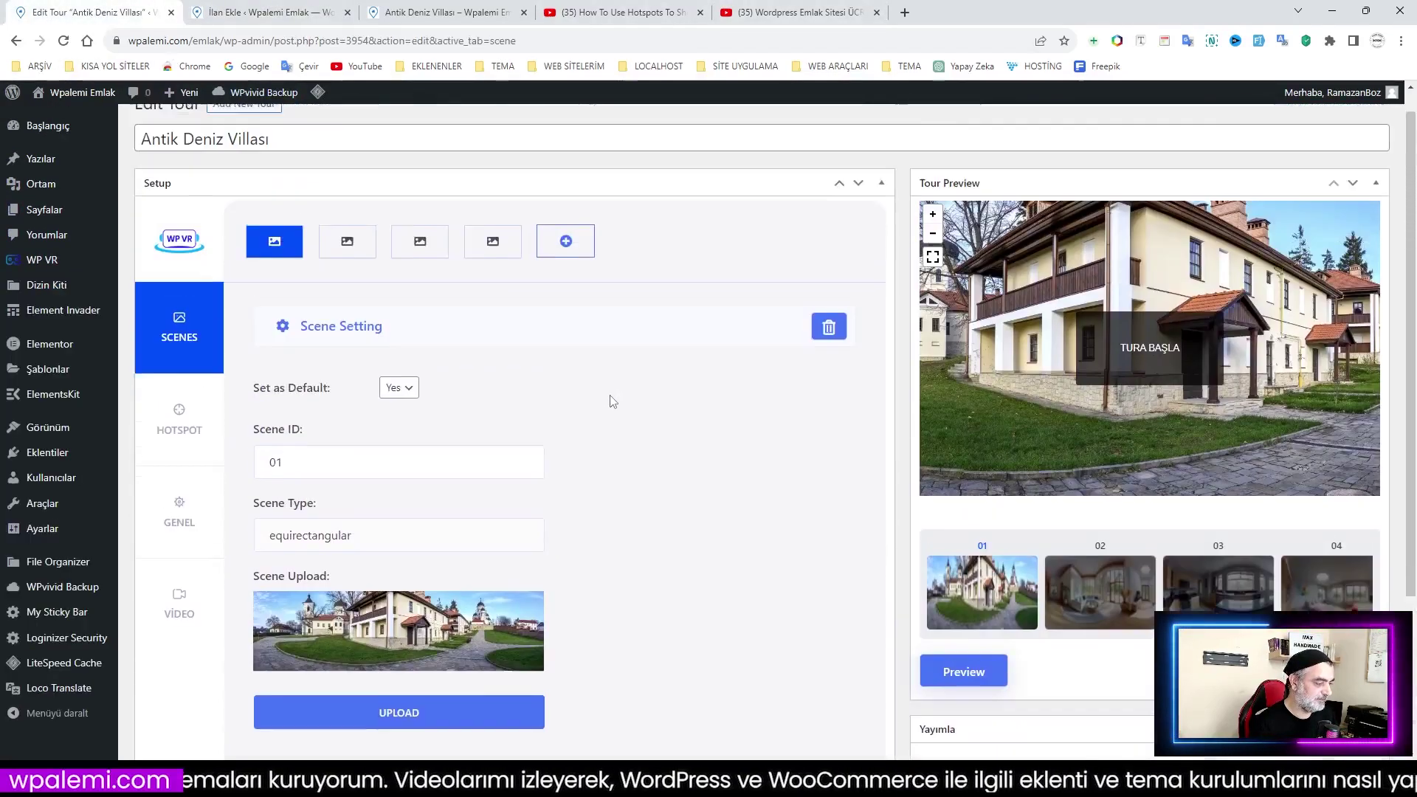
pyautogui.scroll(-2, 654, 454)
pyautogui.scroll(2, 728, 455)
pyautogui.scroll(-3, 729, 457)
pyautogui.scroll(3, 729, 457)
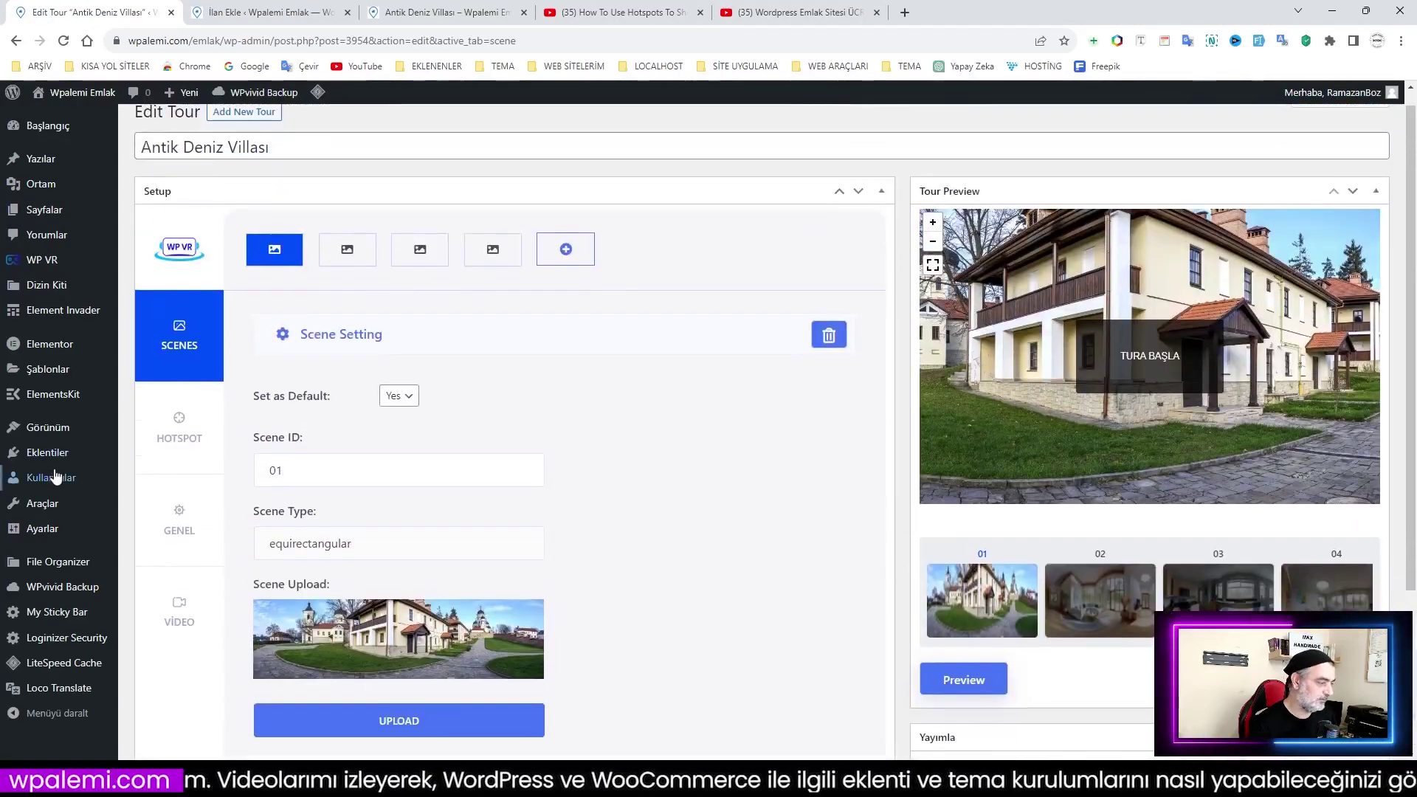